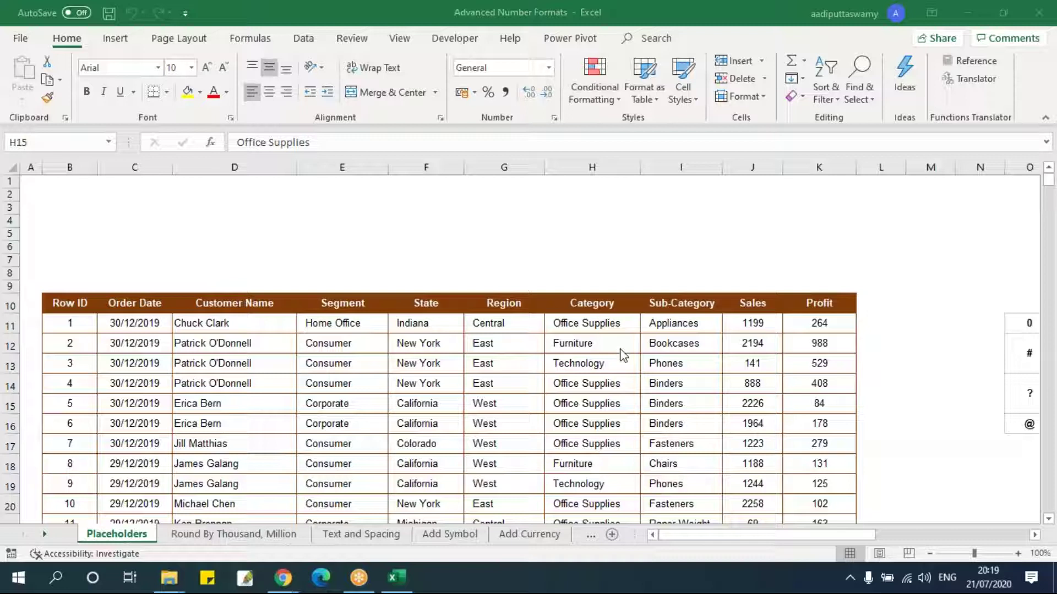
Review the number format placeholder symbols in O11:O16 beside the sales table
left_click(1034, 536)
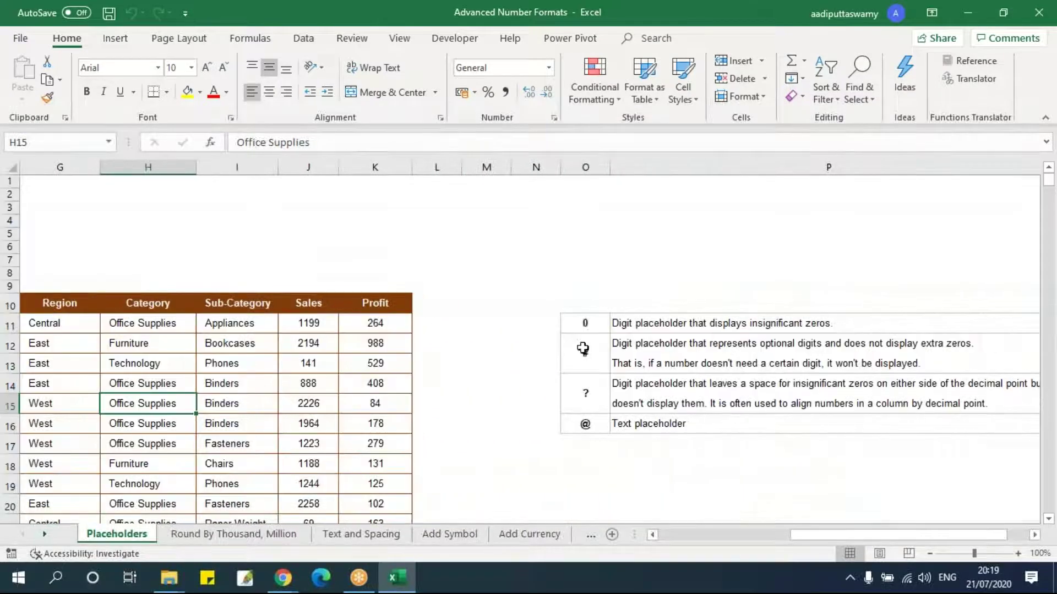
left_click_drag(585, 326, 599, 415)
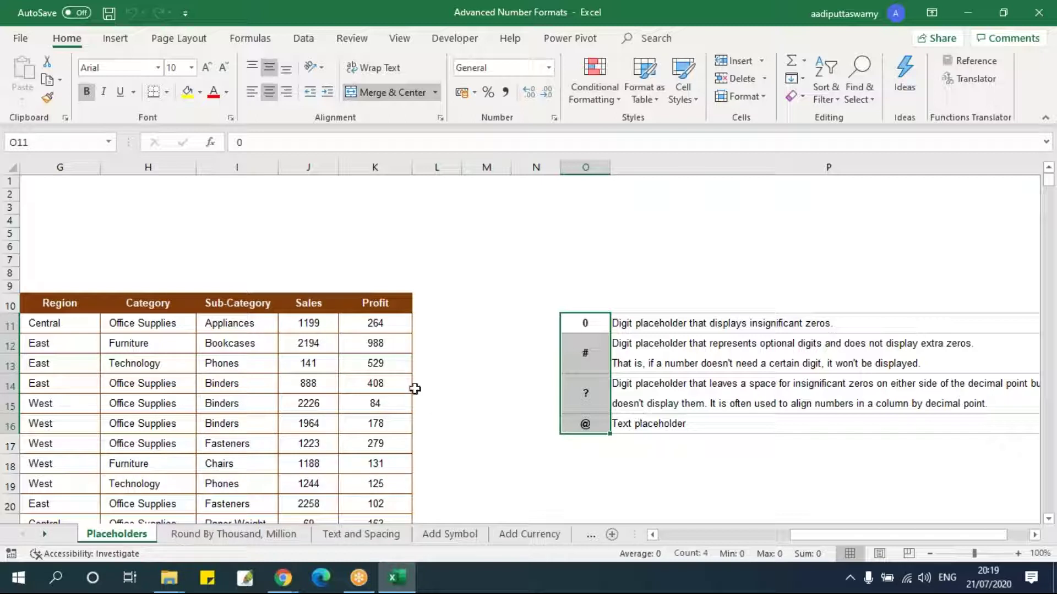
left_click_drag(590, 327, 585, 425)
Format all Sales and Profit values as Number with two decimal places and a thousands separator
left_click_drag(330, 330, 365, 336)
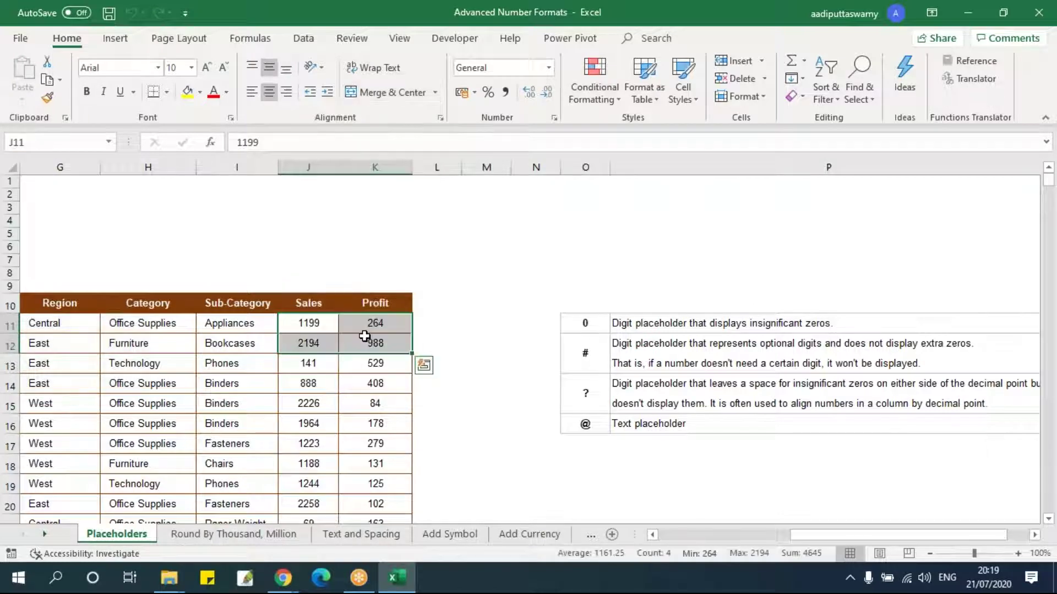
key("ctrl+shift+Down")
key("ctrl+BackSpace")
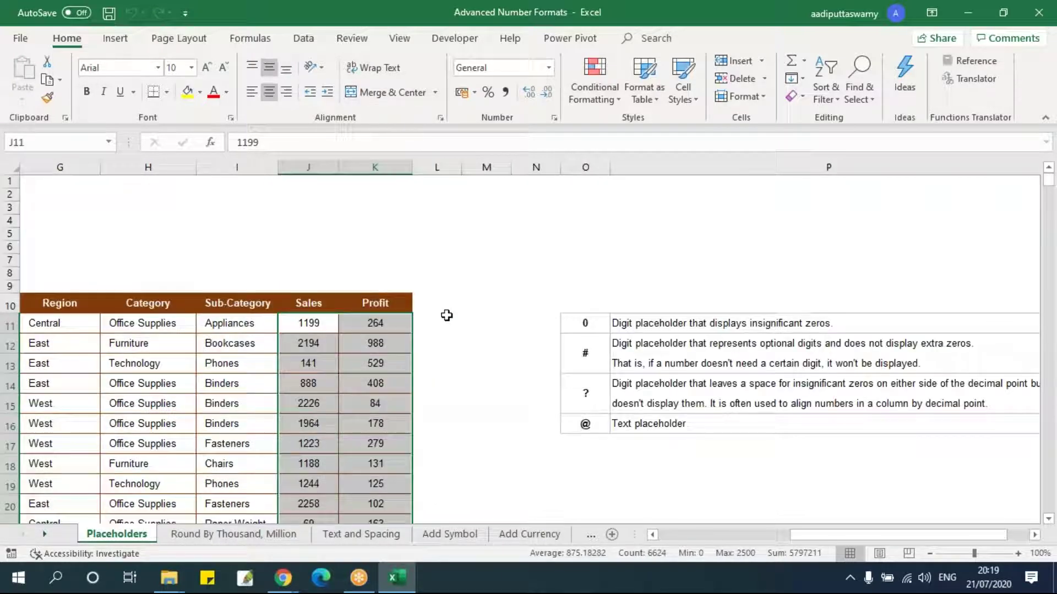
key("ctrl+1")
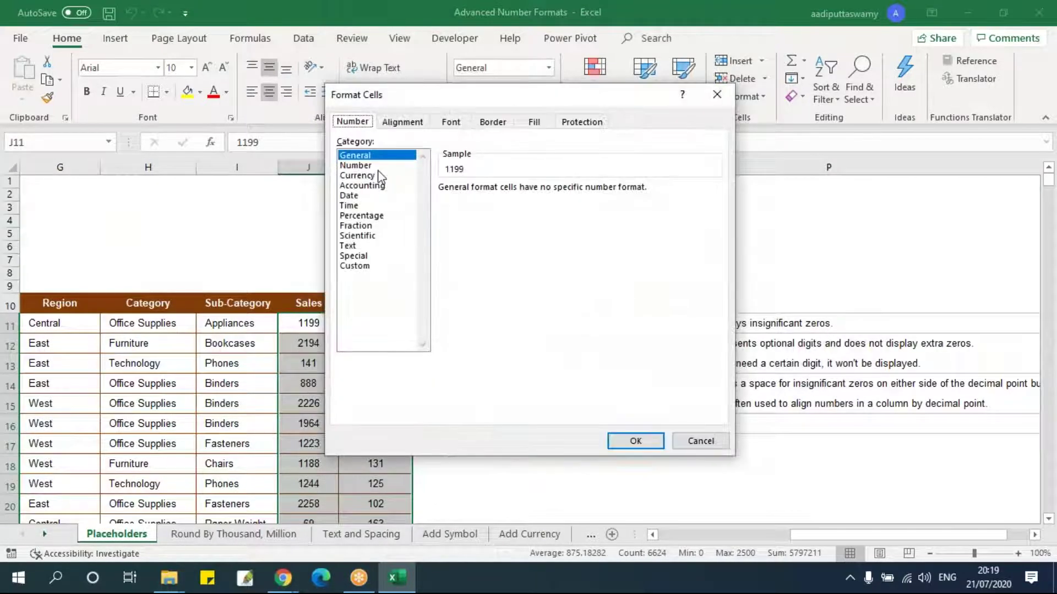
left_click(379, 167)
left_click(456, 208)
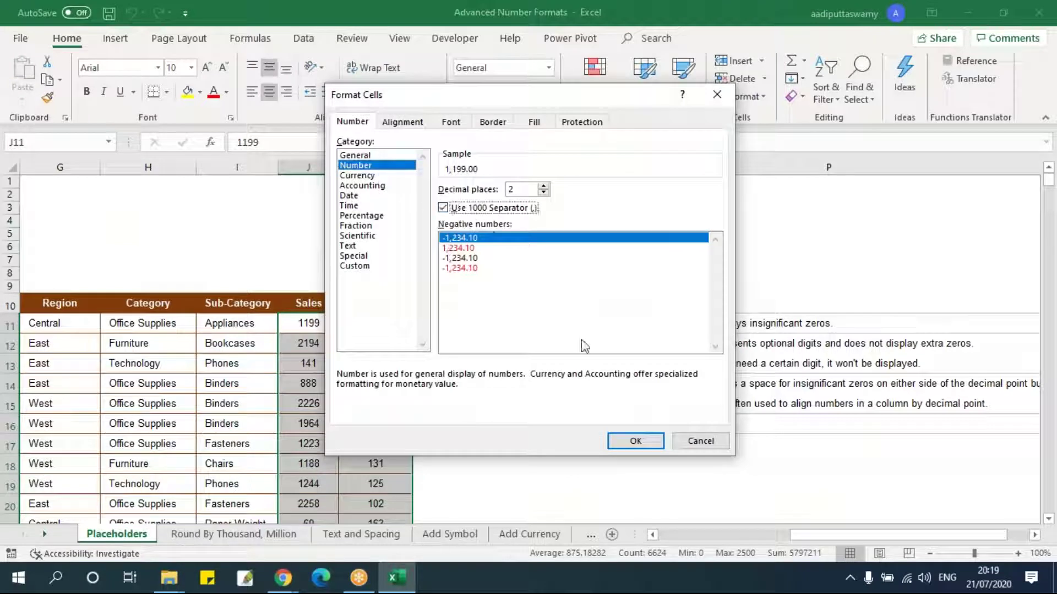
left_click(633, 442)
Widen the Sales and Profit columns to give the formatted values more room
left_click_drag(340, 171, 359, 173)
left_click_drag(434, 171, 452, 172)
left_click_drag(358, 172, 372, 172)
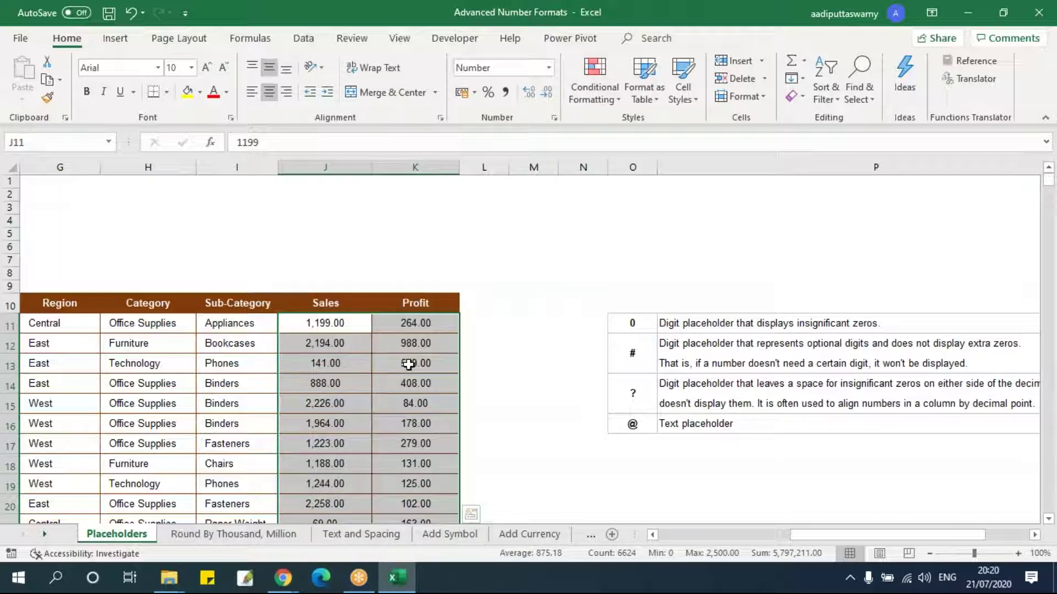
Apply the custom number format 0000 to all Sales and Profit values
key("ctrl+1")
left_click_drag(477, 101, 633, 136)
left_click(512, 302)
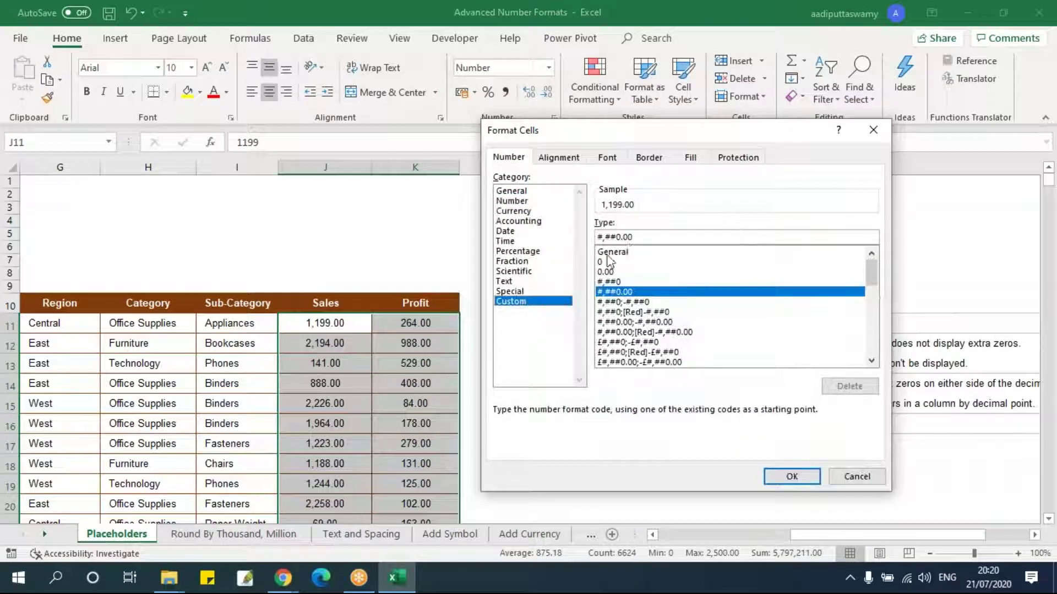
left_click_drag(658, 236, 516, 233)
left_click(615, 237)
left_click_drag(657, 237, 484, 269)
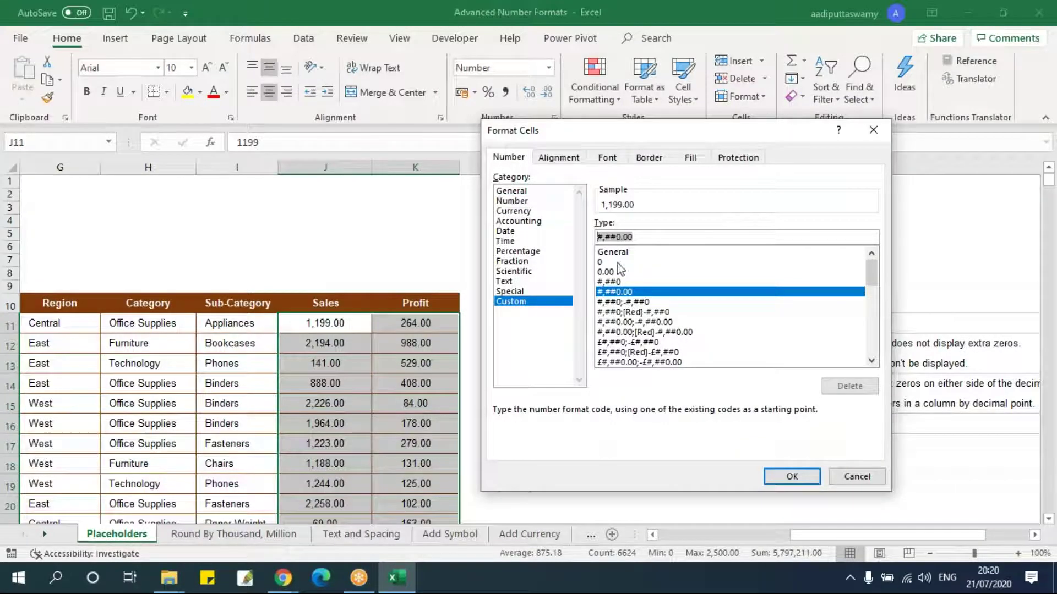
left_click_drag(658, 135, 653, 160)
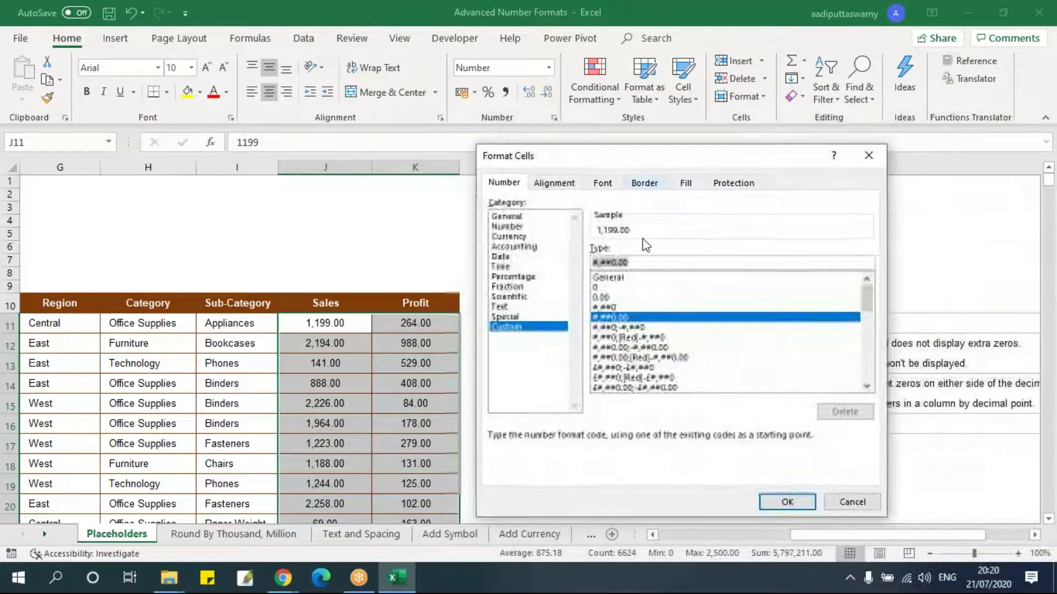
type("0000")
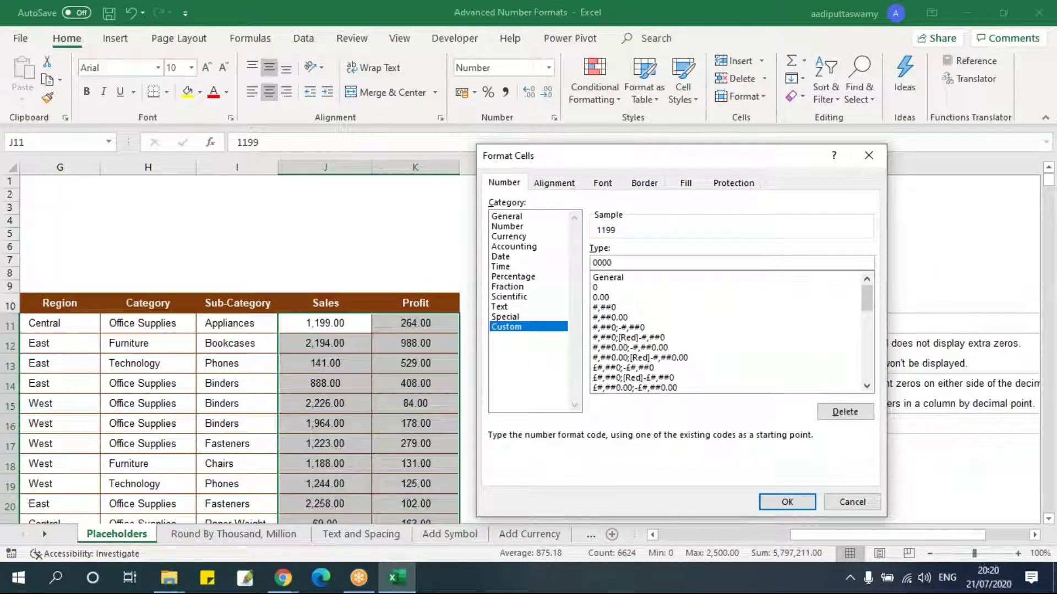
key("Return")
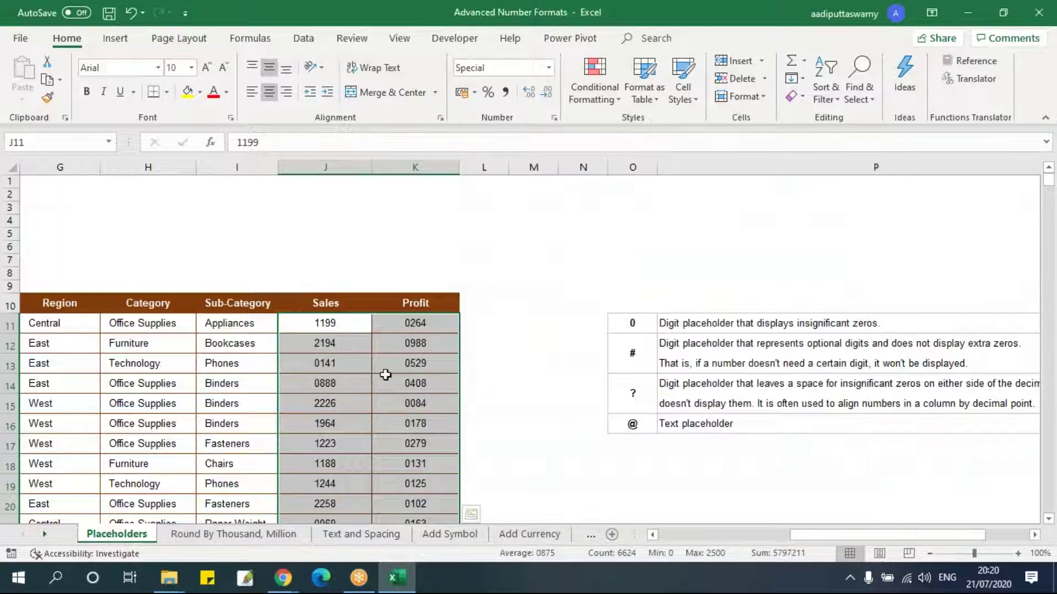
Inspect the stored value behind the formatted Sales figure in cell J13 without changing it
left_click(359, 365)
scroll(530, 424, "right", 2)
scroll(529, 423, "up", 6, "ctrl")
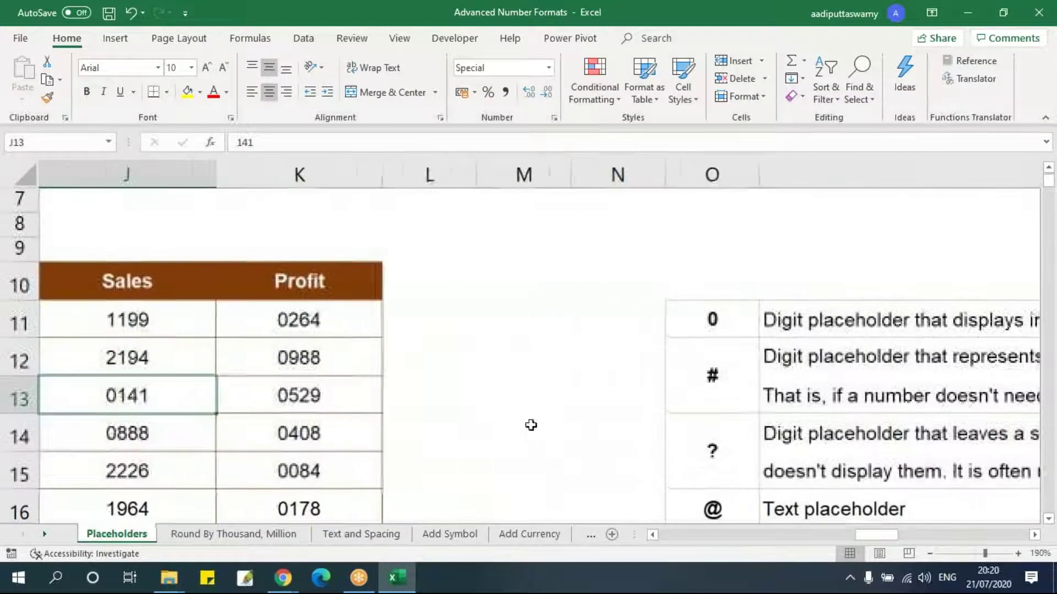
left_click(653, 535)
left_click(653, 535)
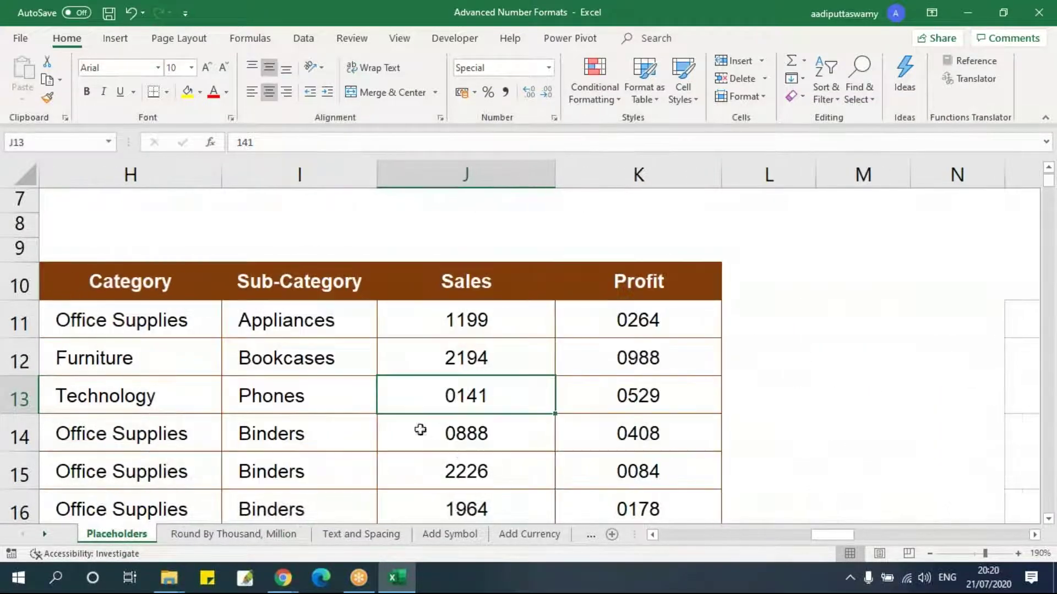
double_click(459, 396)
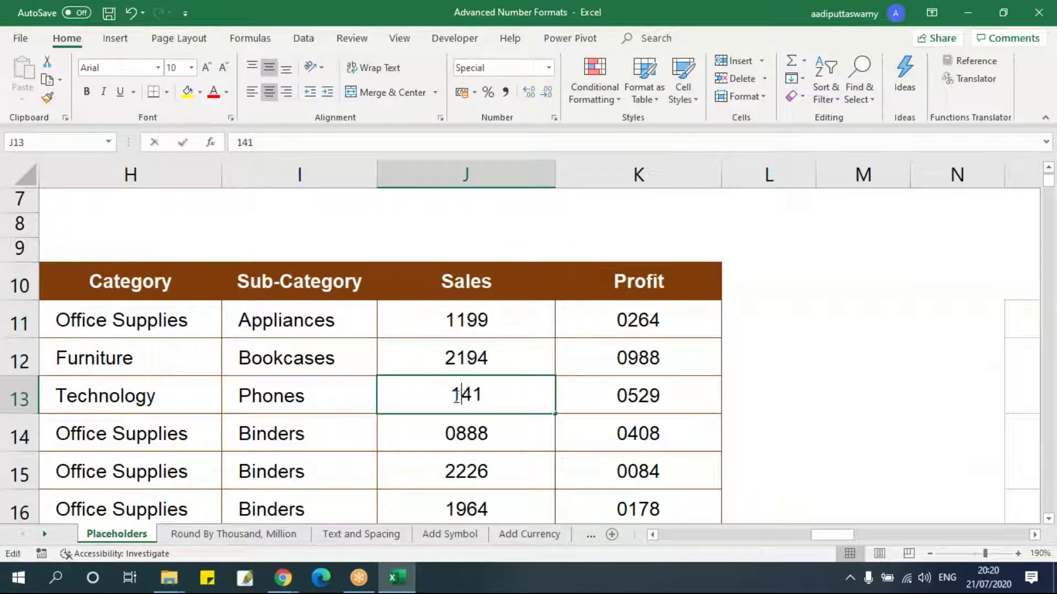
left_click(677, 407)
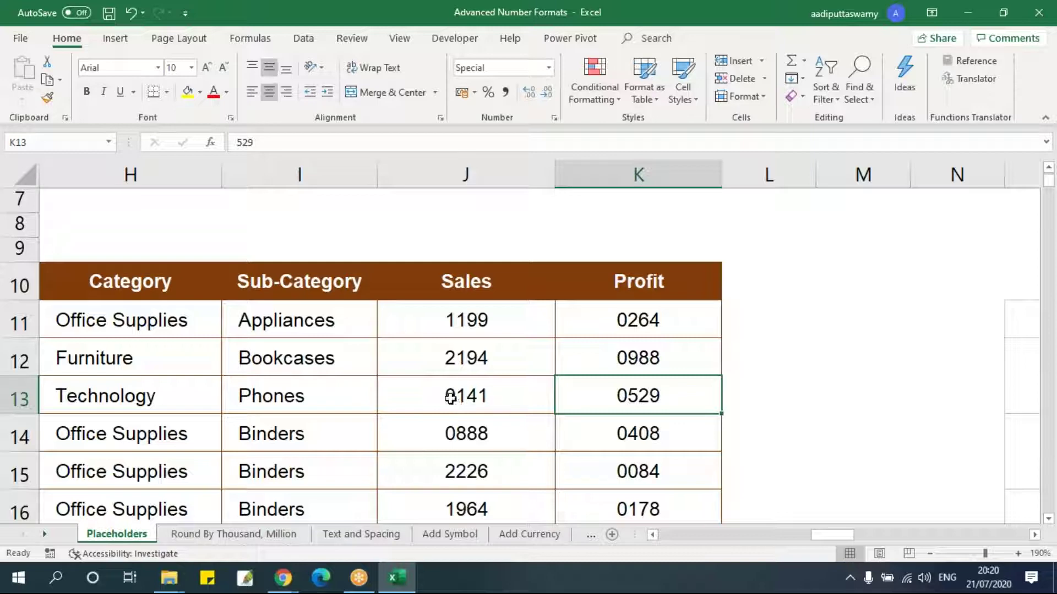
Apply the custom number format #### to all Sales and Profit values
left_click(464, 326)
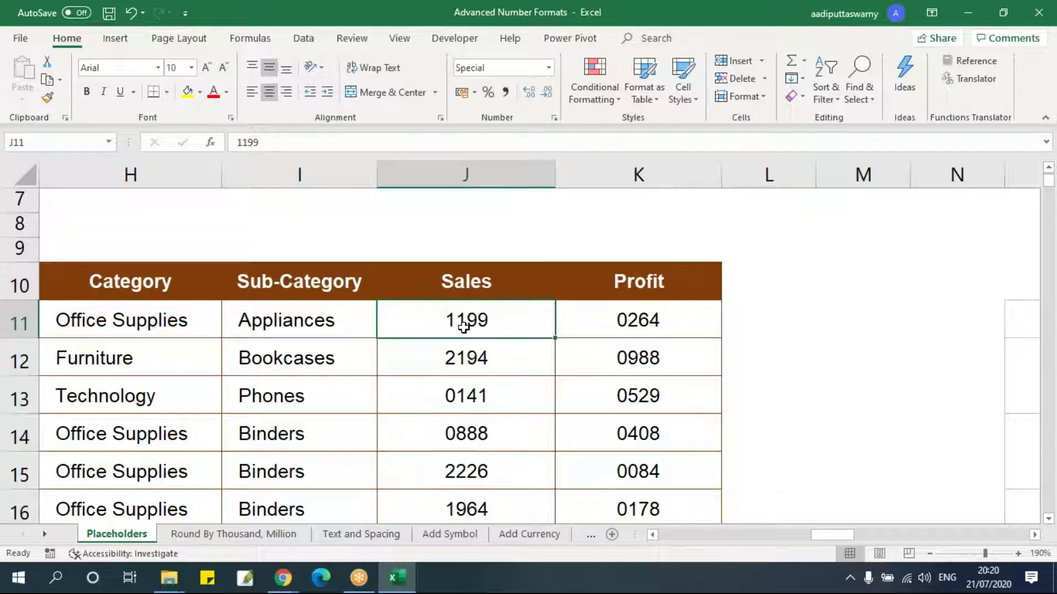
key("shift+Right")
key("ctrl+shift+Down")
key("ctrl+BackSpace")
key("ctrl+1")
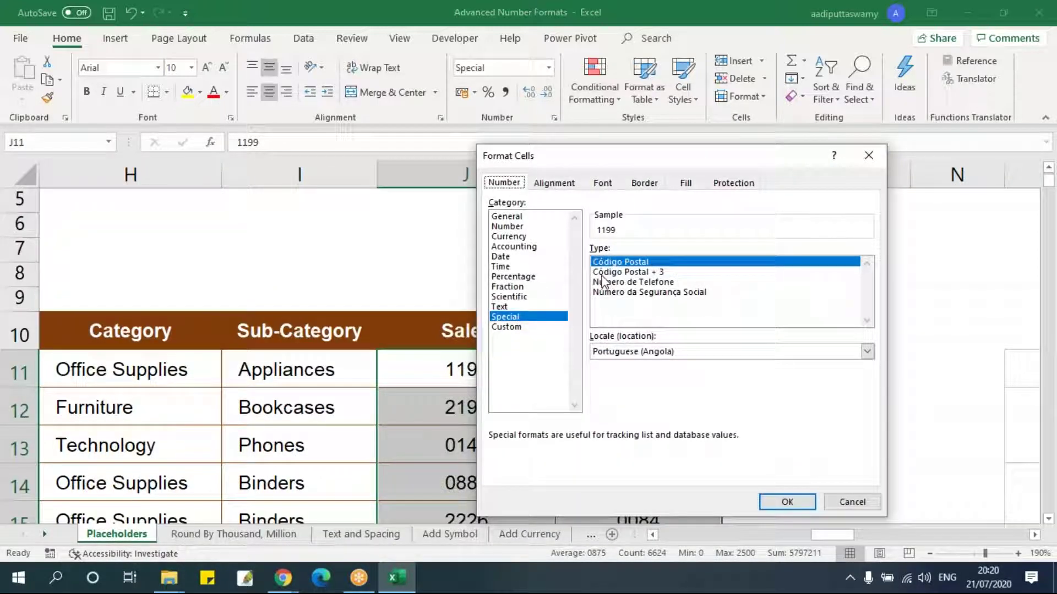
left_click(526, 327)
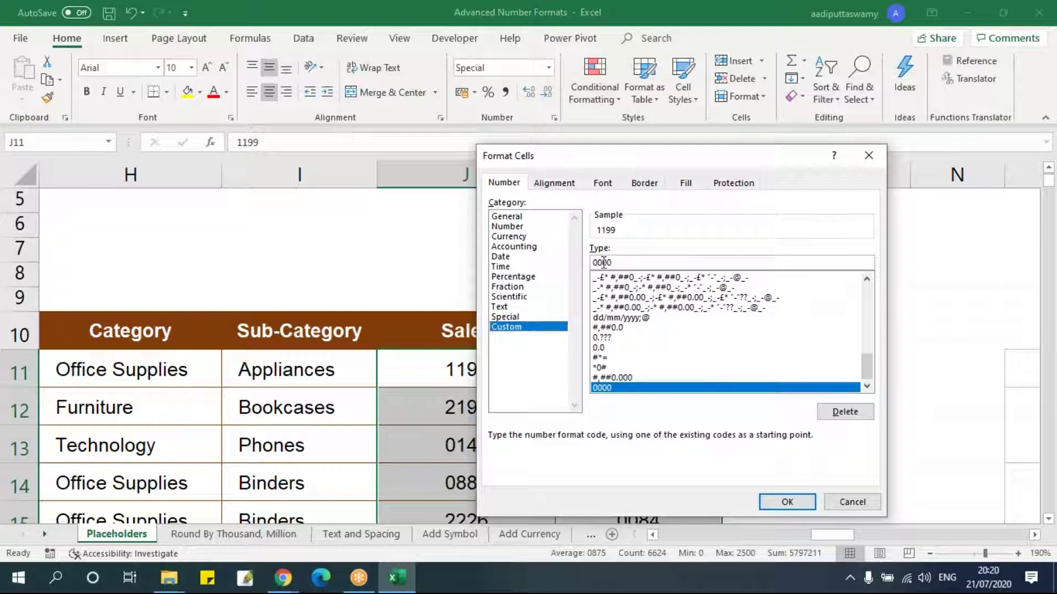
double_click(602, 262)
type("##0")
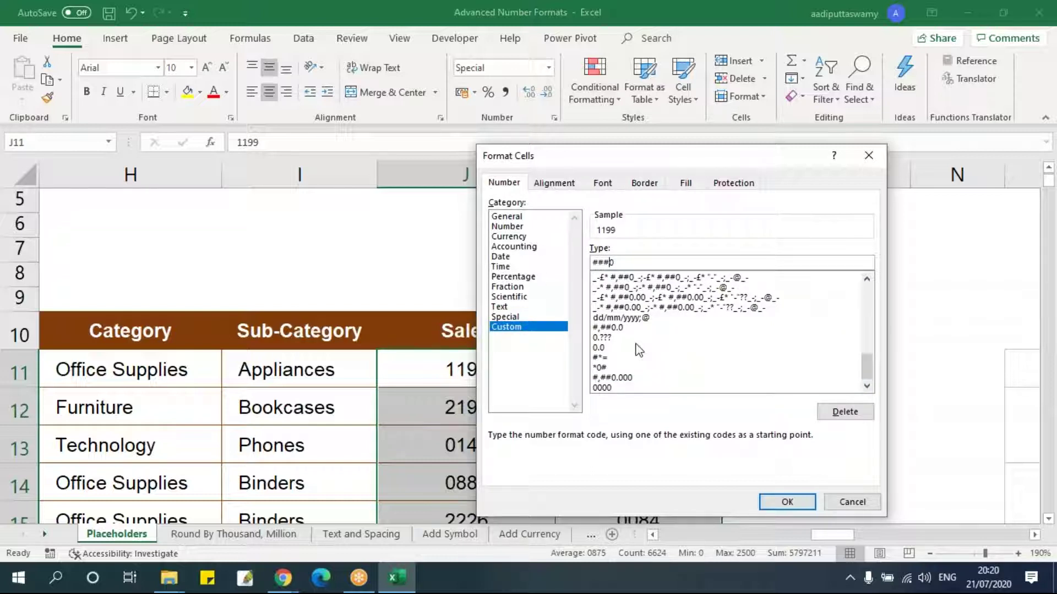
key("BackSpace")
type("#")
left_click(787, 502)
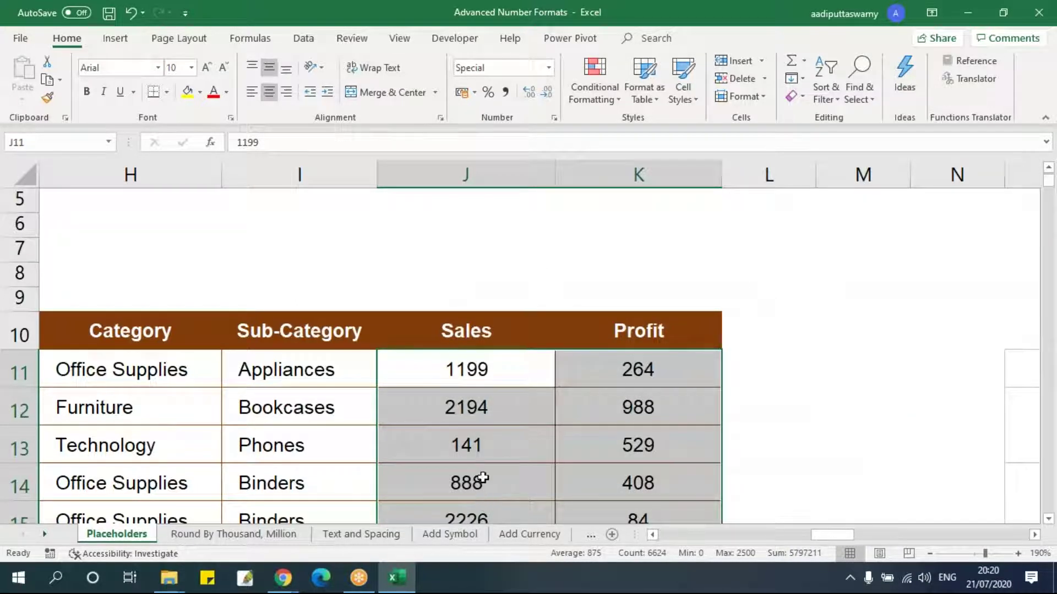
Change the Sales value in J13 to 141.4567 and reopen the cell to check the stored decimals
left_click(499, 441)
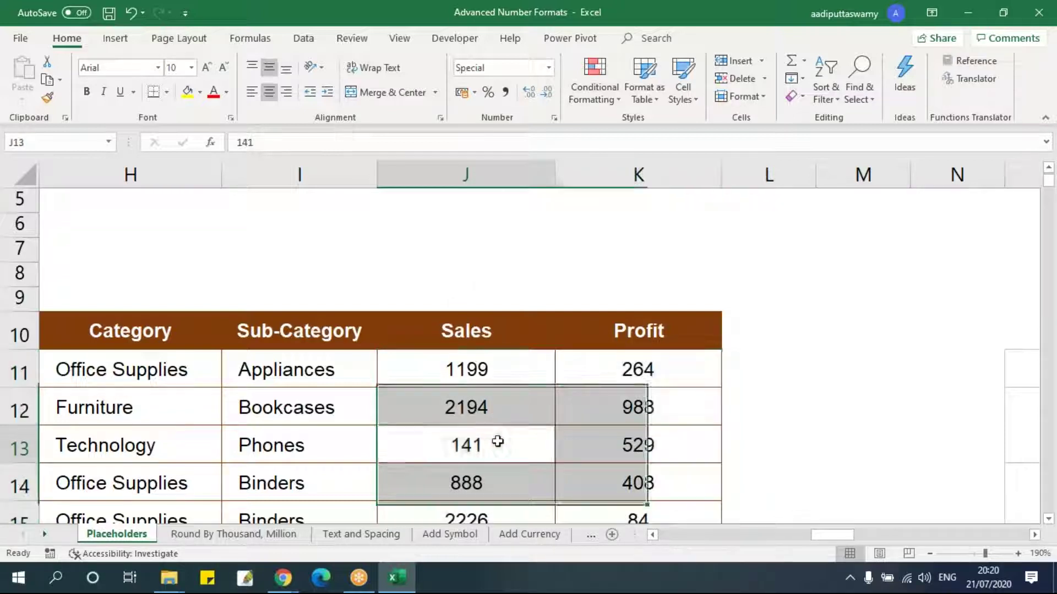
key("F2")
type(".4567")
key("Return")
key("Up")
key("F2")
Extend the custom format of all Sales and Profit values to ####.00
left_click(493, 374)
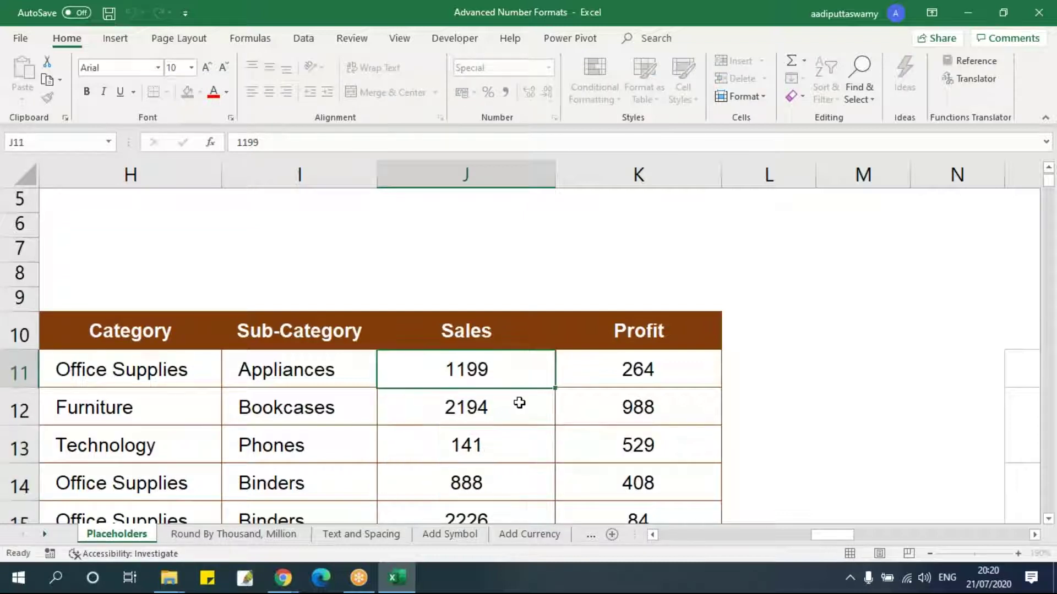
key("shift+Right")
key("ctrl+shift+Down")
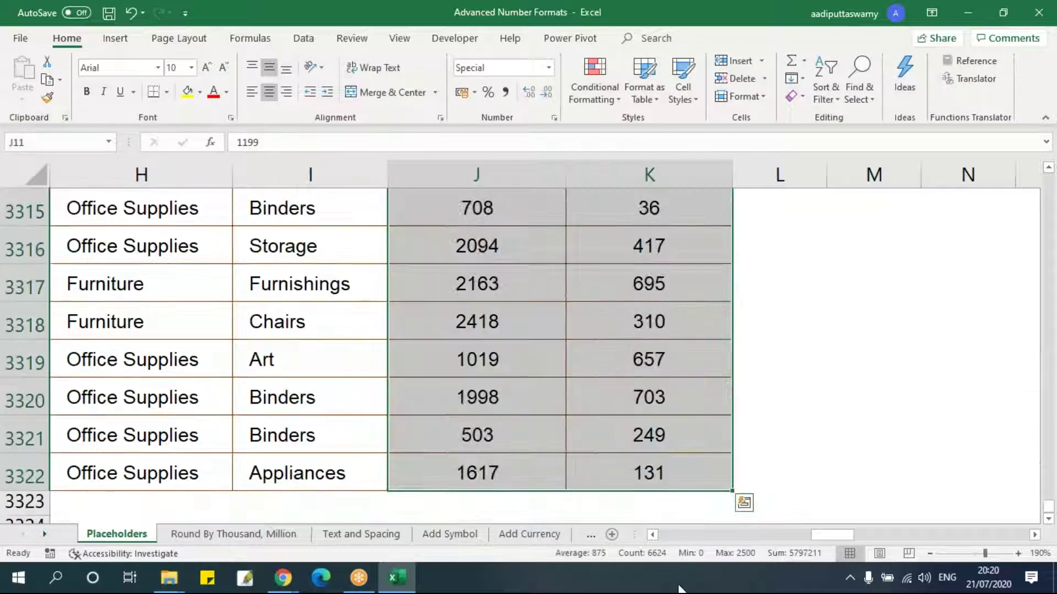
key("ctrl+BackSpace")
key("ctrl+1")
left_click(553, 326)
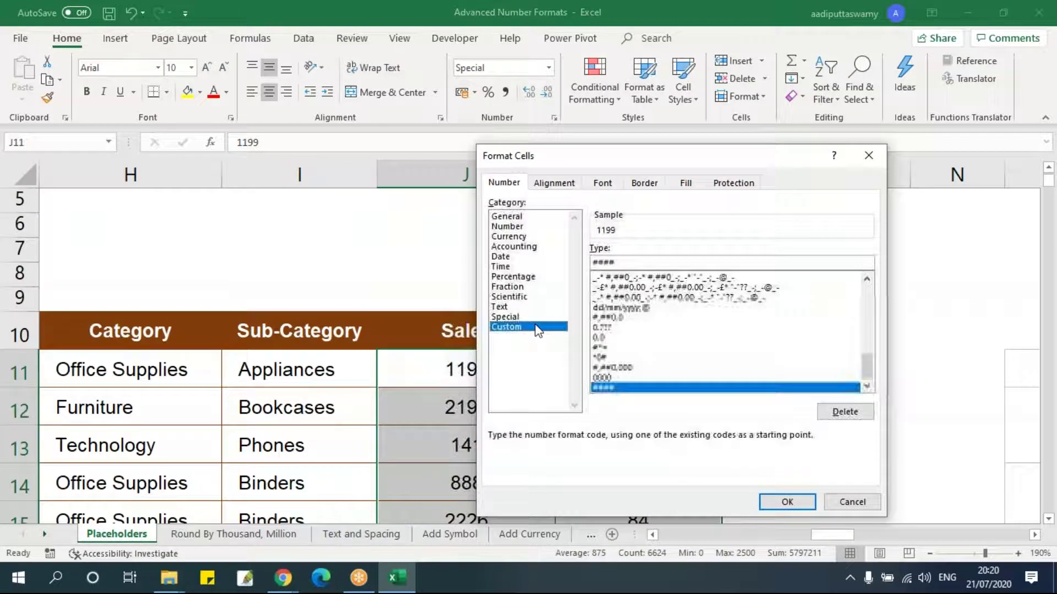
left_click(633, 262)
type(".0")
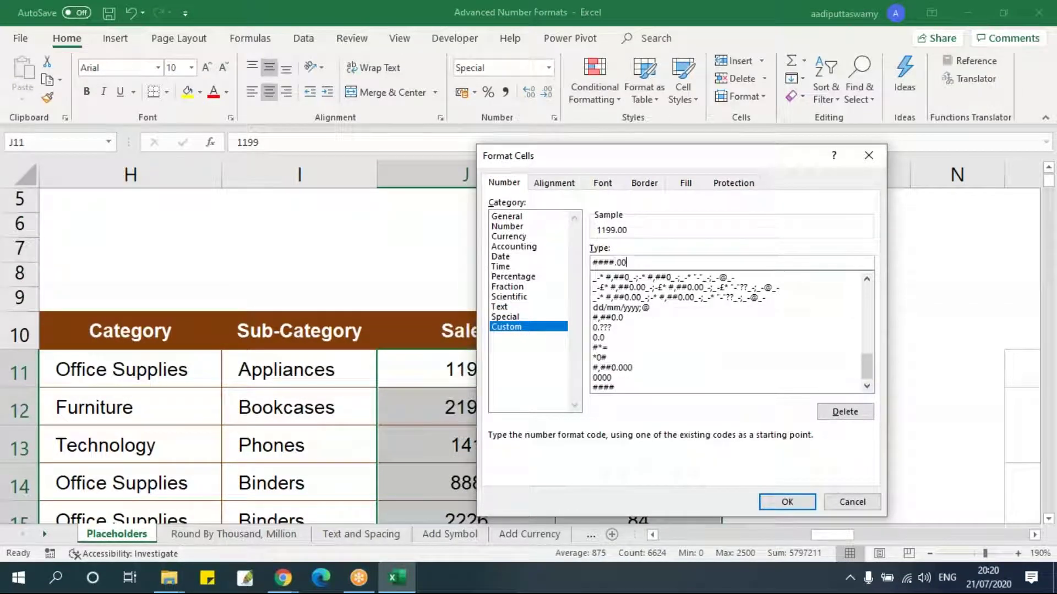
type("0")
key("Return")
Remove the whole-number part of the Sales value in J13, keeping only .4567
double_click(507, 443)
left_click_drag(459, 448, 347, 441)
key("BackSpace")
key("Return")
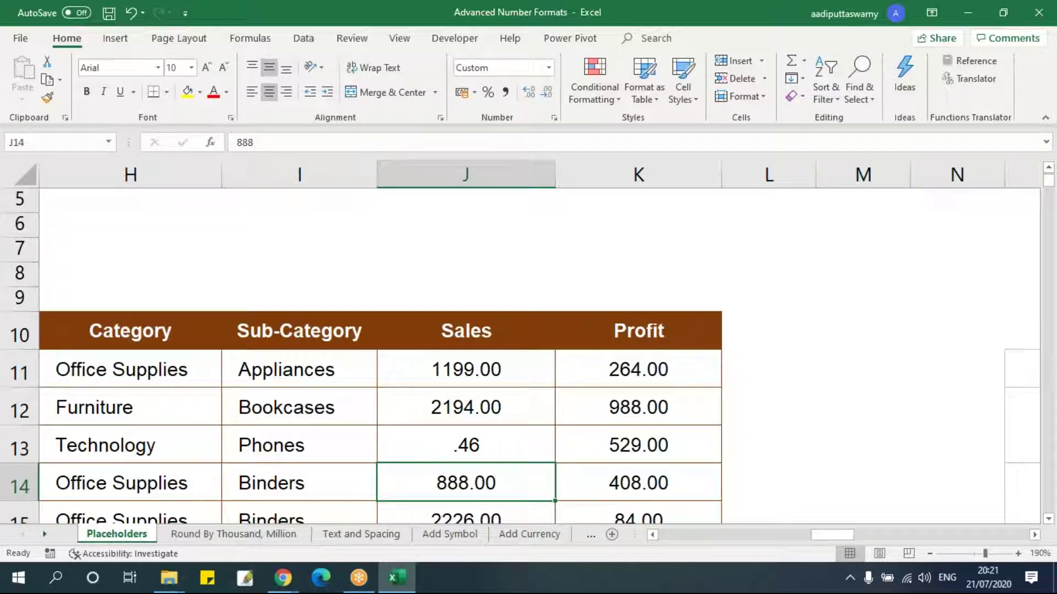
Change the custom format of all Sales and Profit values to ###0.00
key("Up")
key("Up")
key("Up")
key("ctrl+shift+Down")
key("shift+Right")
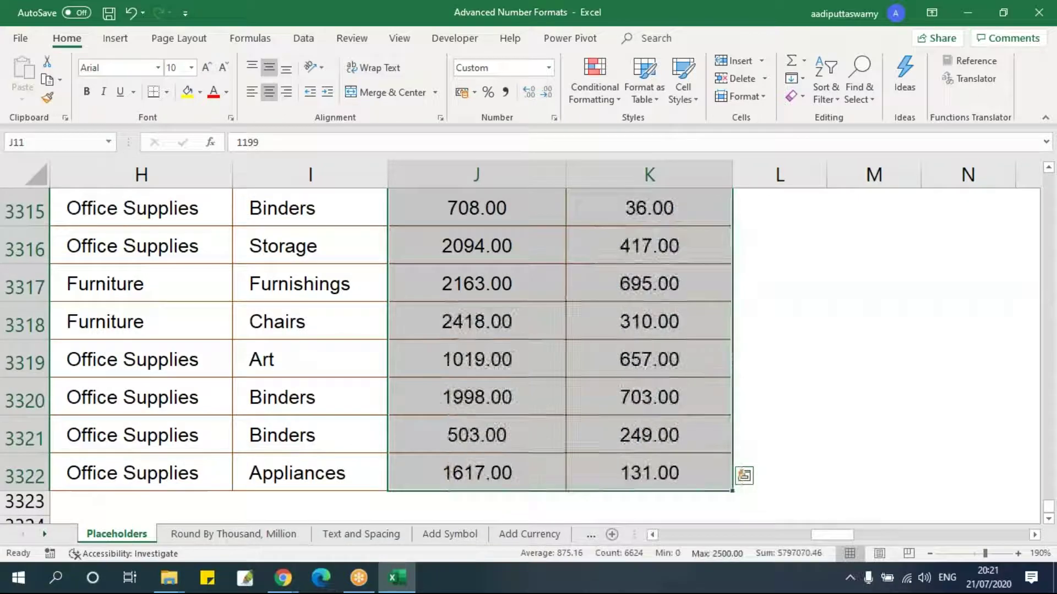
key("ctrl+1")
left_click(613, 263)
left_click(787, 502)
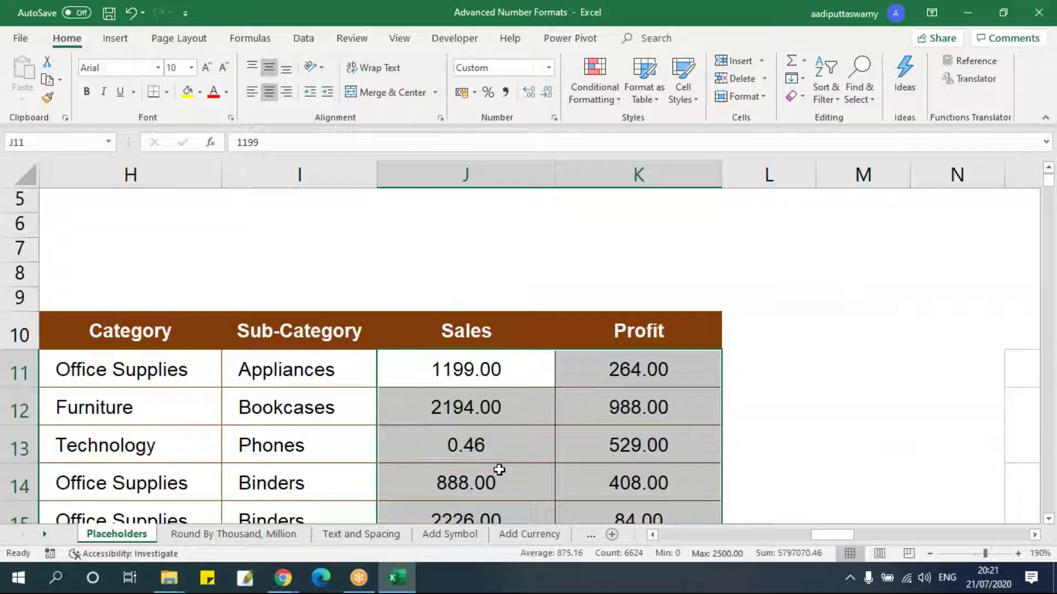
Add a thousands separator to the Sales and Profit custom format, making it #,##0.00
key("ctrl+1")
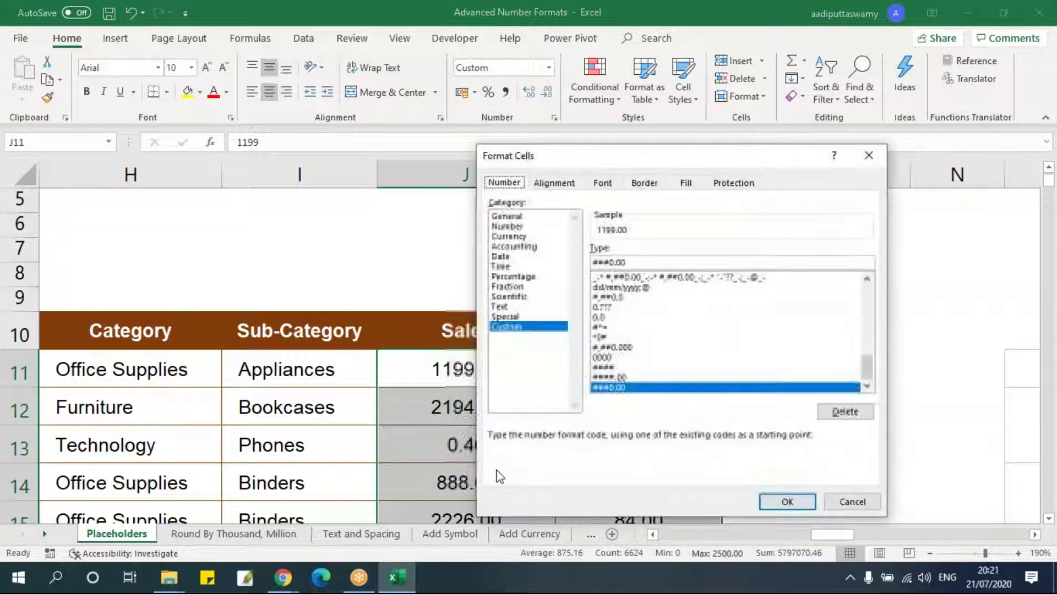
left_click(596, 262)
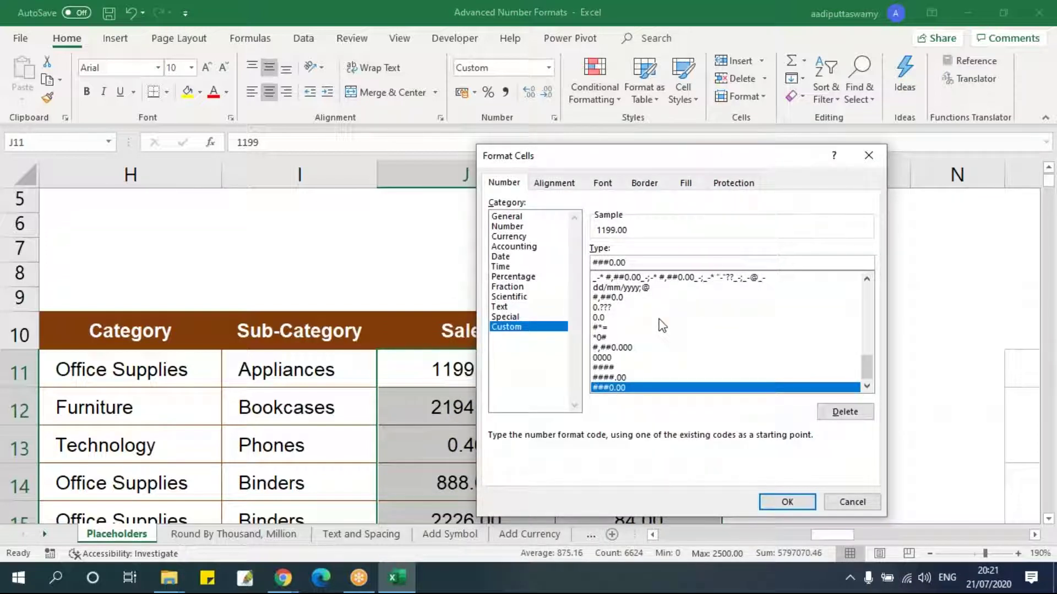
type(",")
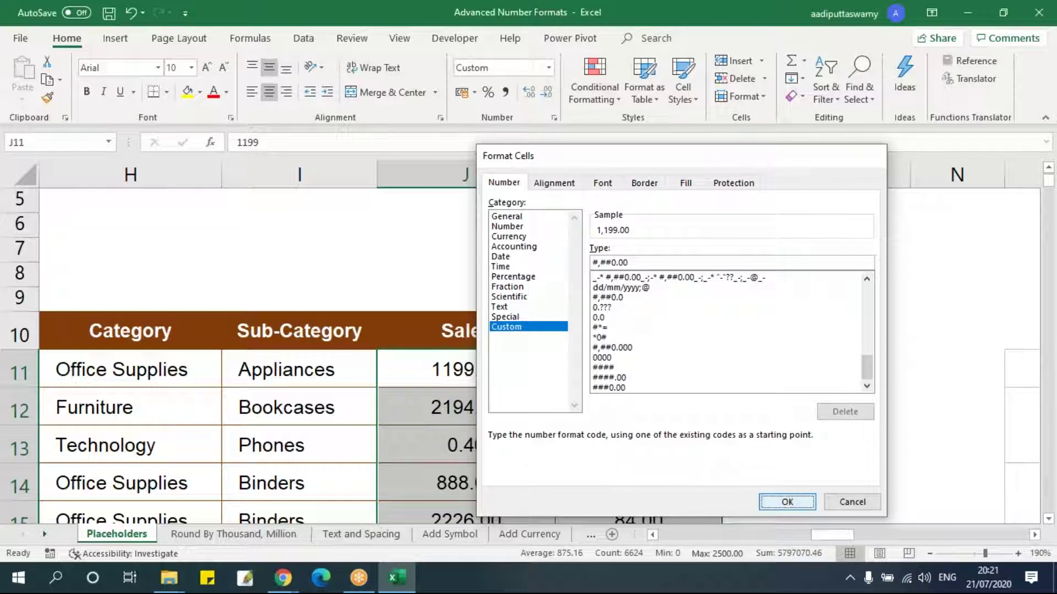
left_click(777, 495)
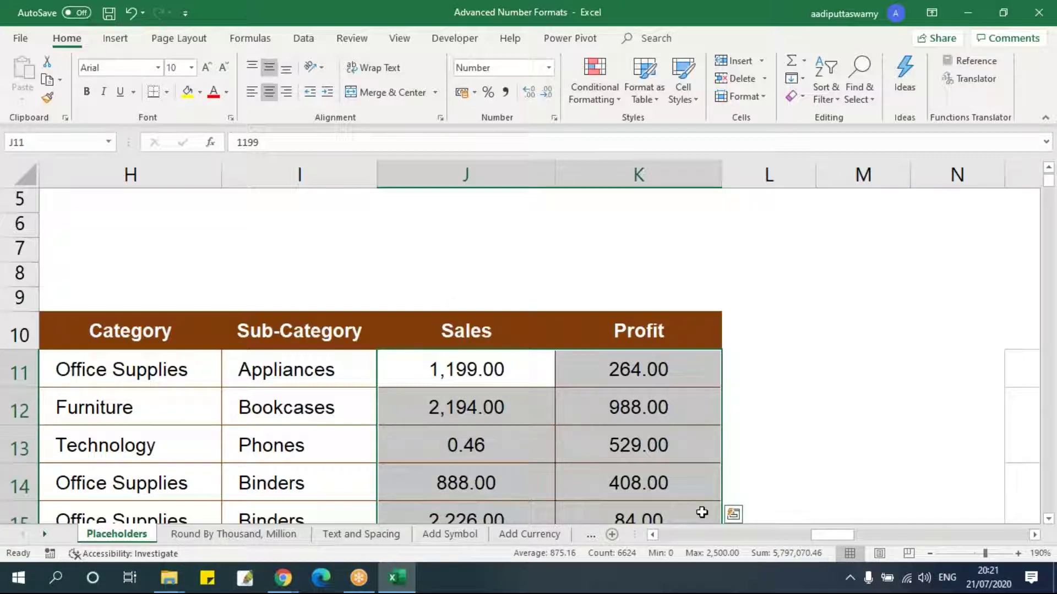
Go over the ?, 0 and # entries in the placeholder reference list beside the table
left_click_drag(822, 535, 853, 538)
scroll(875, 426, "down", 1)
left_click(881, 426)
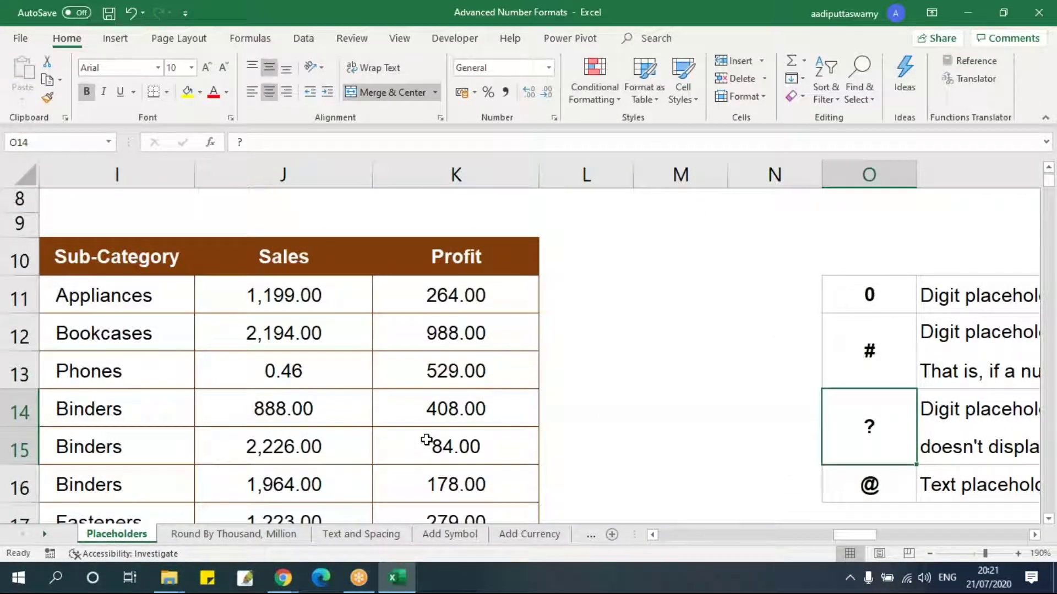
left_click(865, 301)
left_click(865, 352)
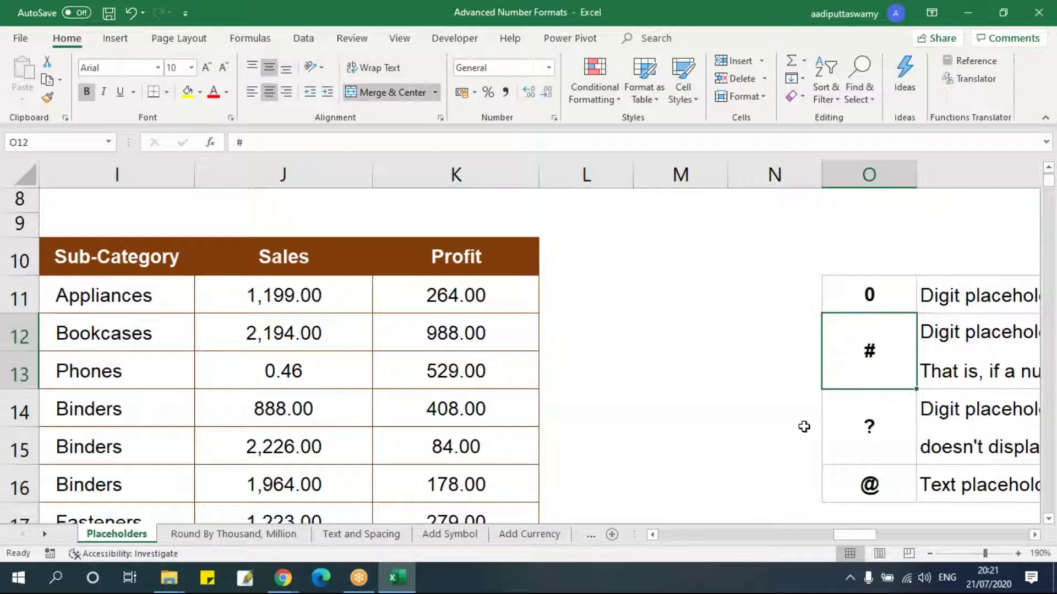
Apply the custom number format ????? to all Profit values and right-align them
left_click(882, 437)
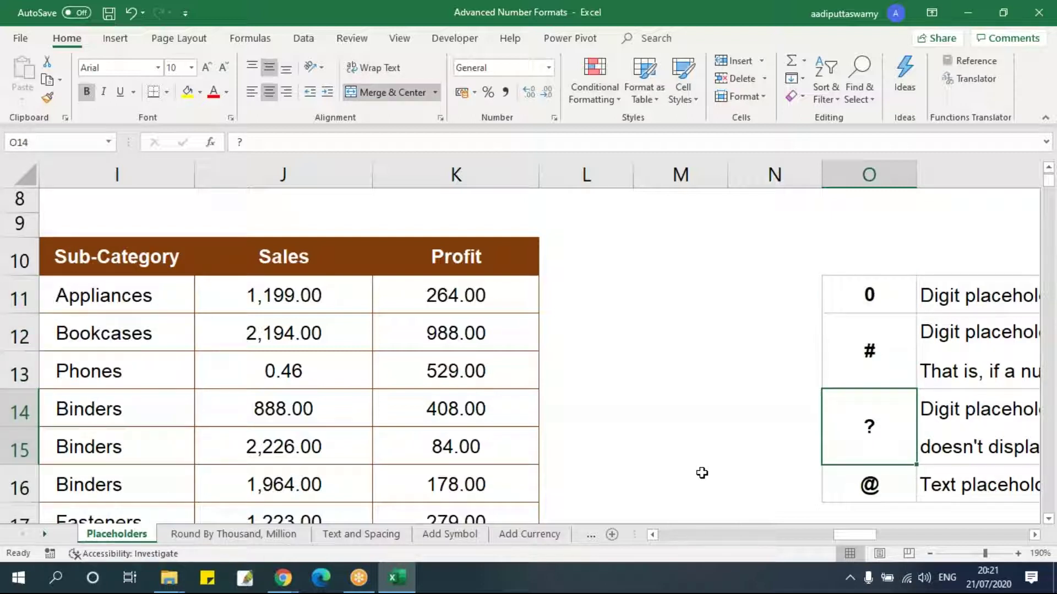
left_click(476, 307)
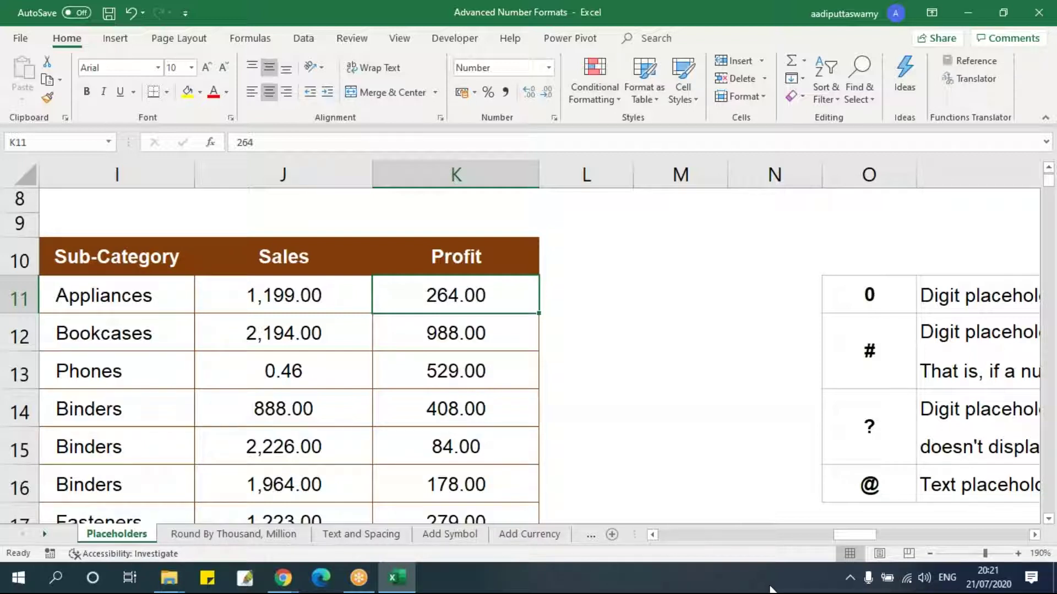
key("Up")
key("Down")
key("ctrl+shift+Down")
key("ctrl+BackSpace")
key("ctrl+1")
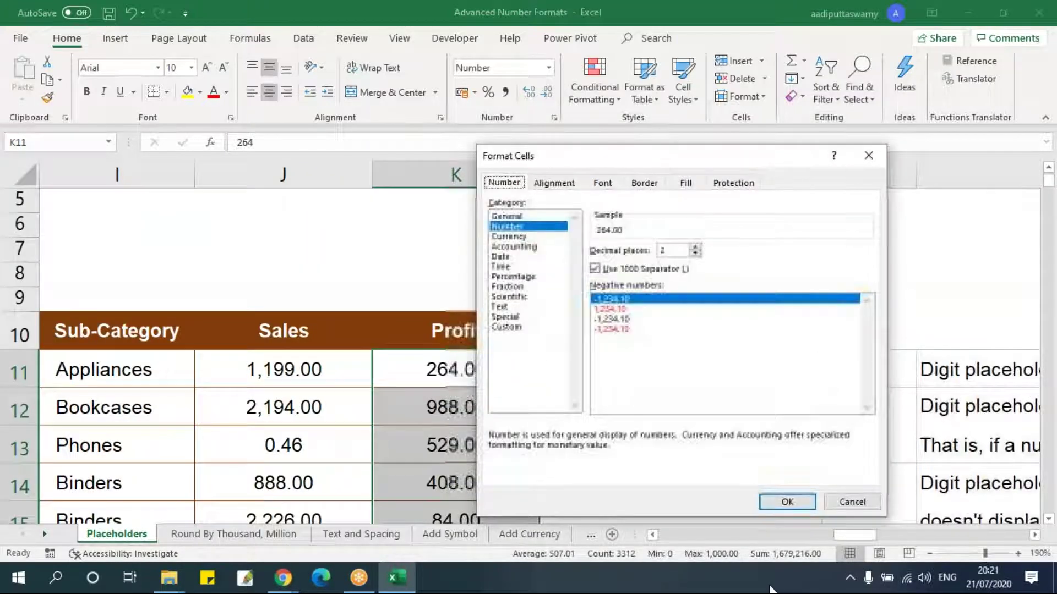
left_click(564, 328)
left_click_drag(651, 265, 559, 279)
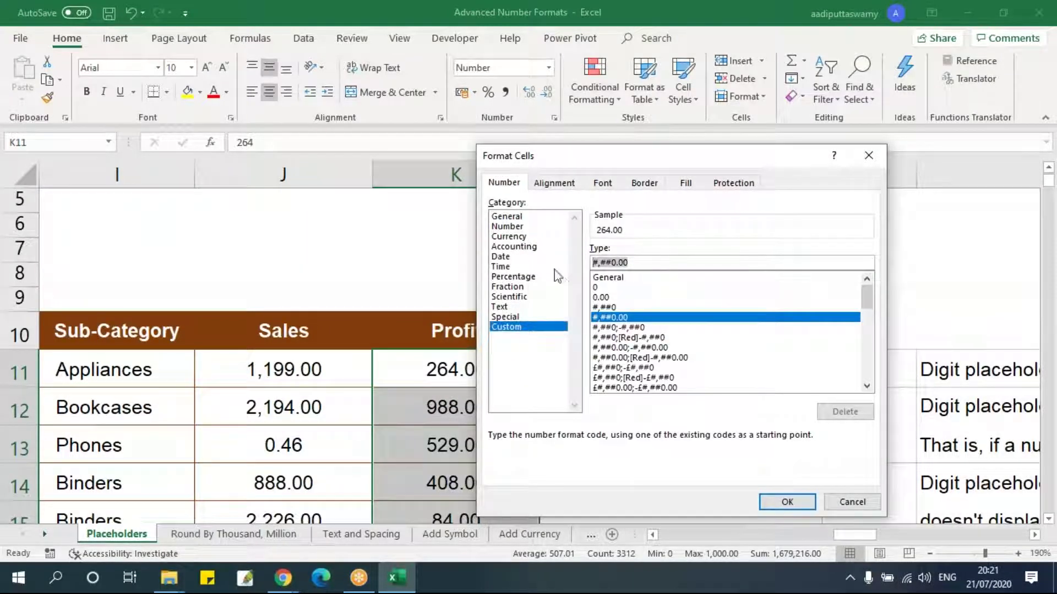
type("?????")
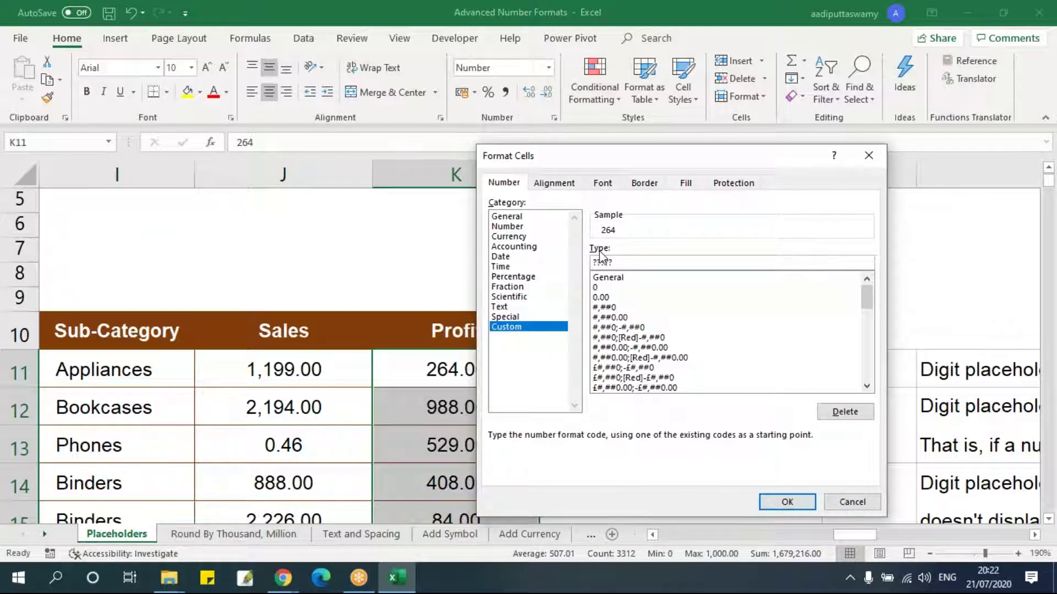
left_click(787, 502)
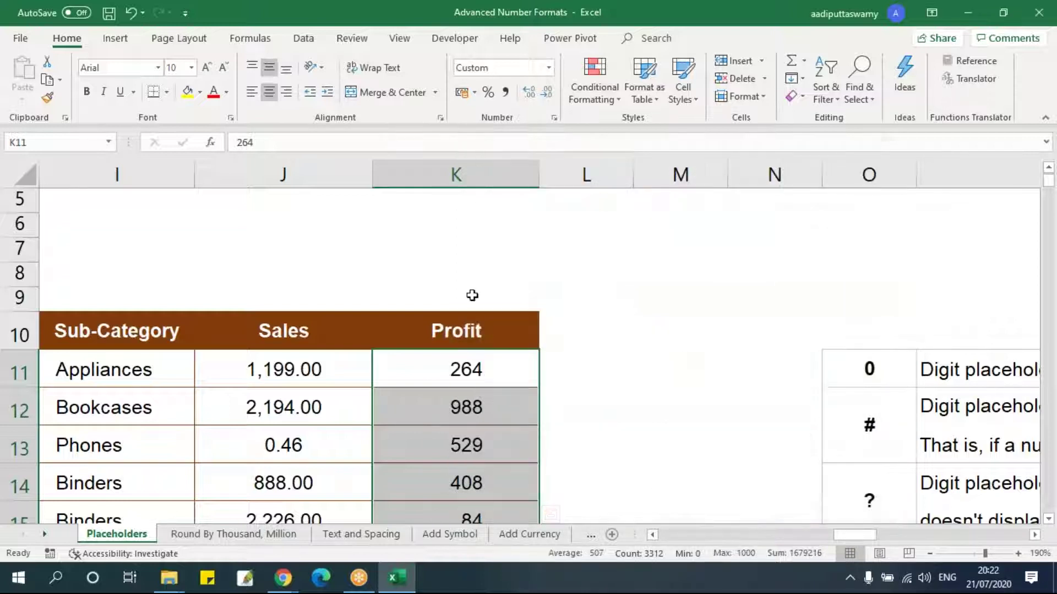
left_click(286, 91)
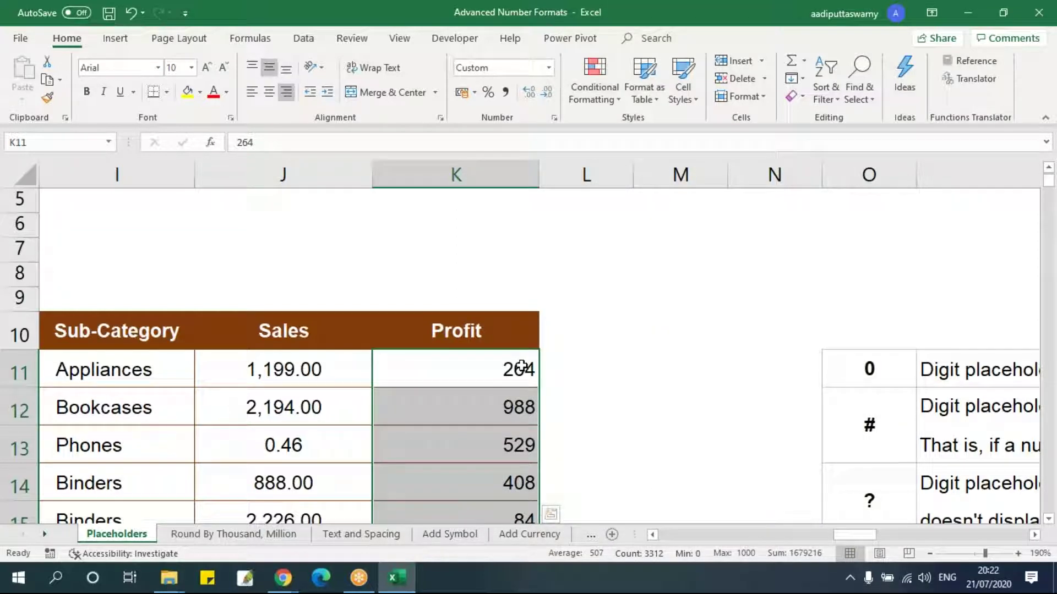
Add leading digits to the first two Profit values, making K11 1212264 and K12 112988
left_click_drag(522, 366, 522, 406)
double_click(495, 370)
type("1212")
left_click(611, 392)
left_click(519, 410)
double_click(498, 406)
type("1212")
left_click(599, 437)
Insert decimal points in the first two Profit values, making K11 12122.64 and K12 1129.88
left_click(523, 371)
double_click(516, 369)
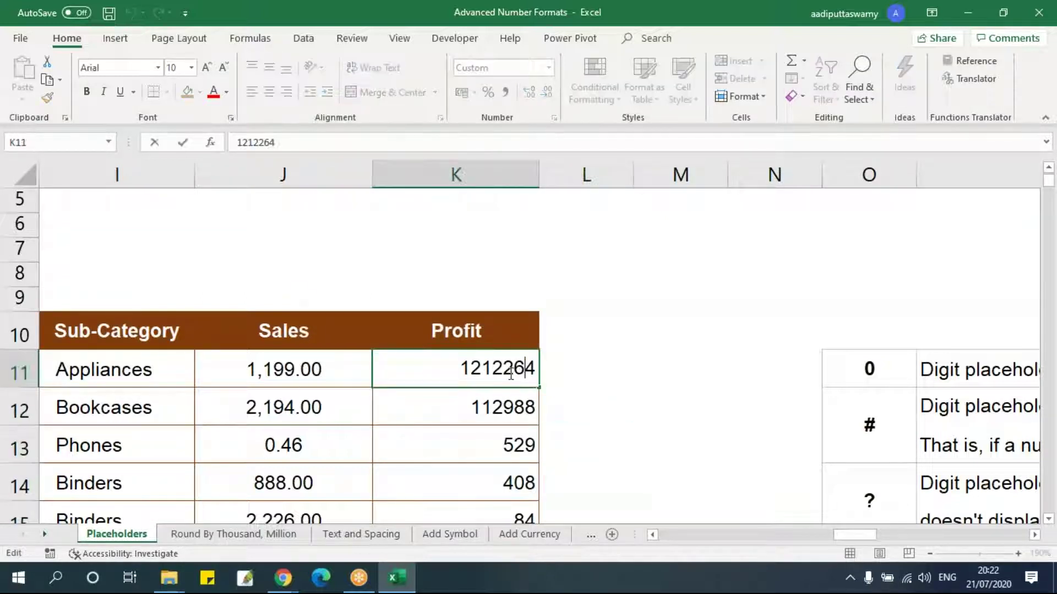
type(".")
left_click(500, 406)
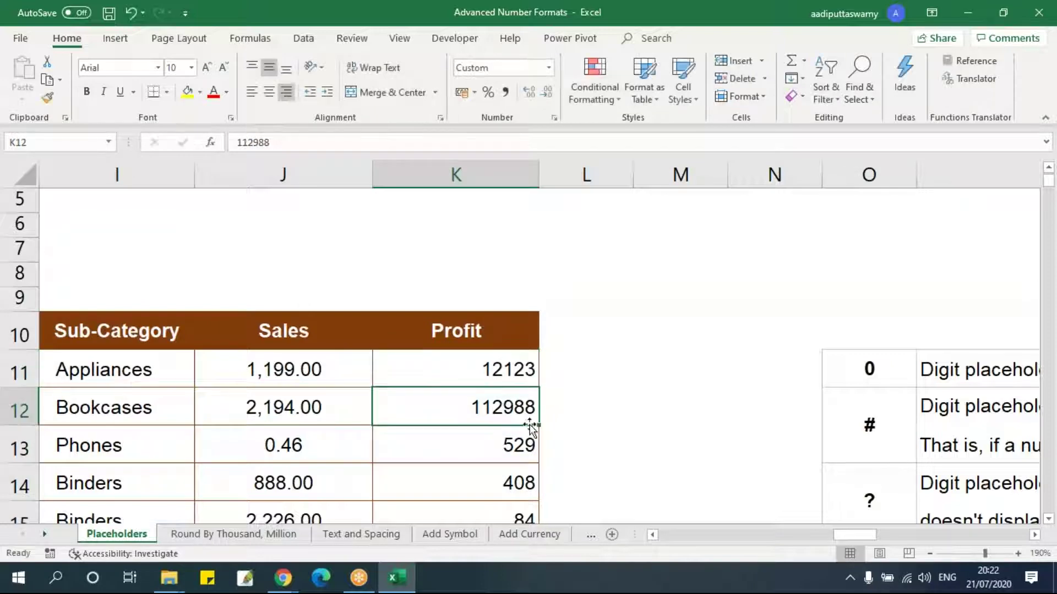
double_click(508, 406)
type(".")
Extend the custom format of all Profit values to ?????.?? and review how the decimals line up
left_click(533, 377)
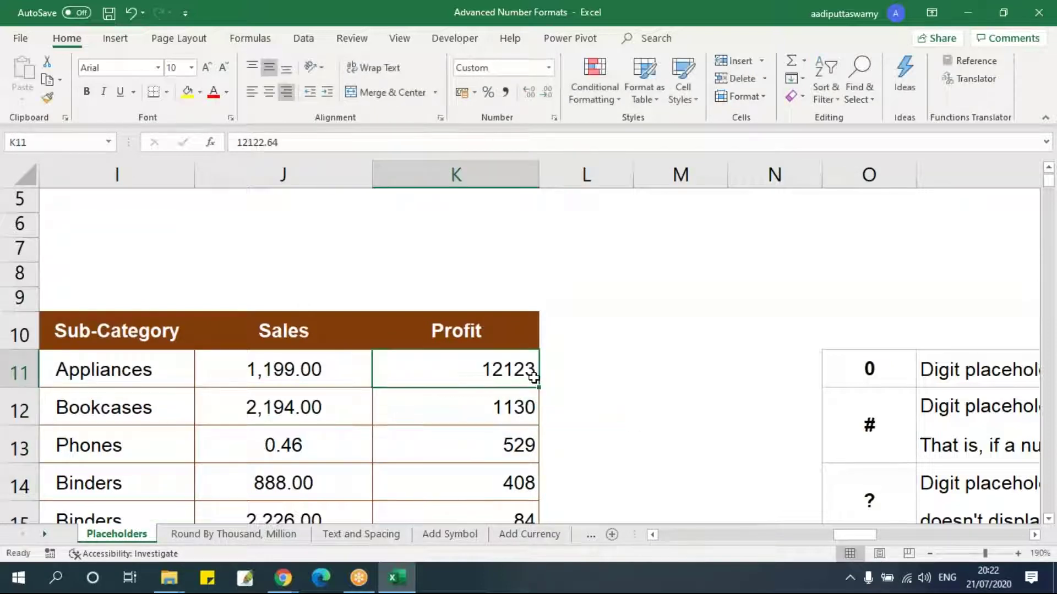
key("ctrl+shift+Down")
key("ctrl+BackSpace")
key("ctrl+1")
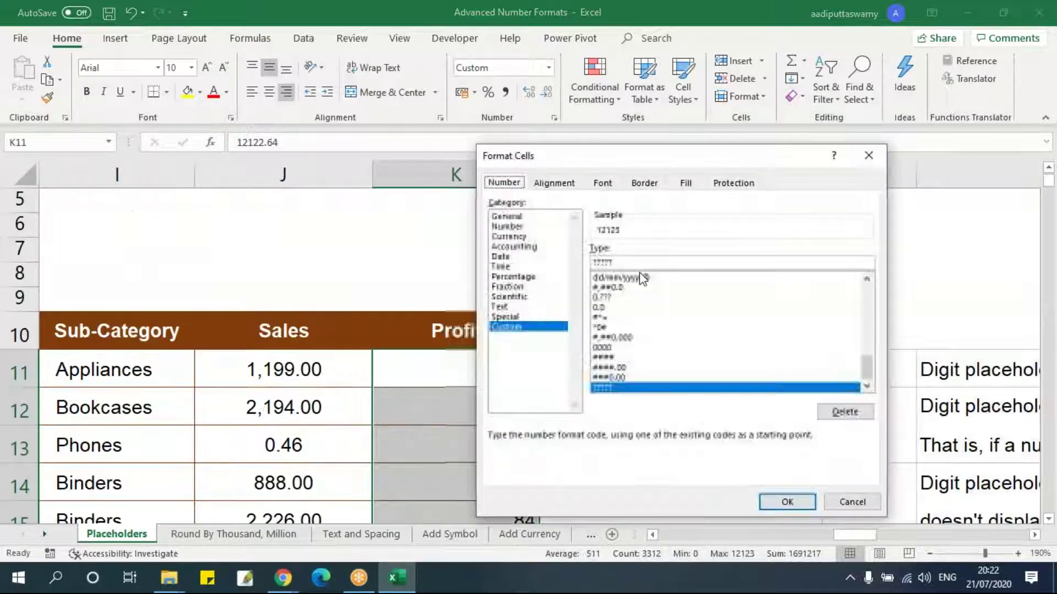
left_click(659, 263)
type(".")
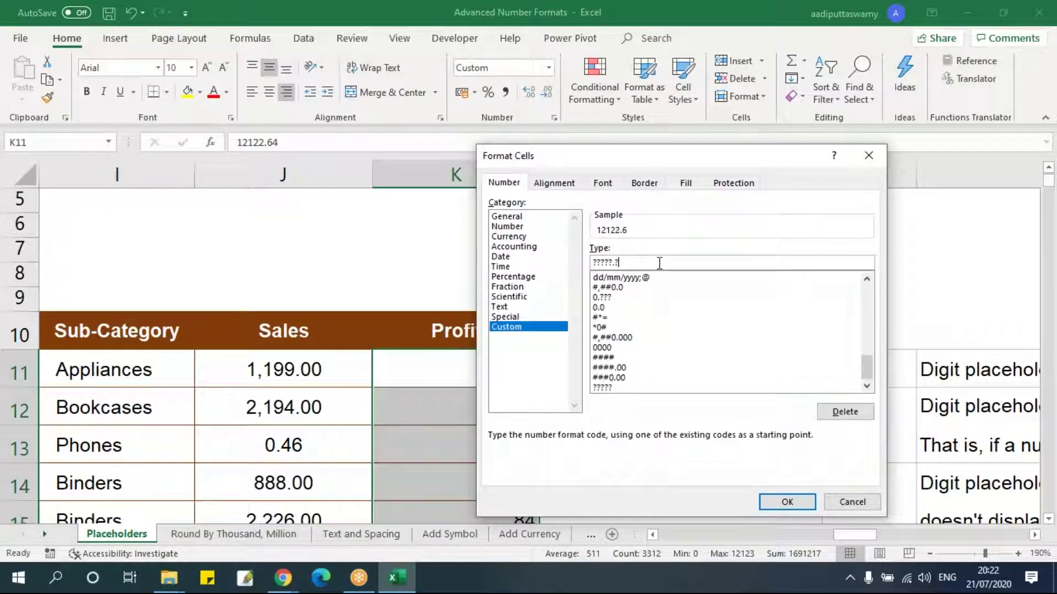
key("Return")
left_click(665, 333)
scroll(665, 340, "down", 1)
scroll(665, 340, "down", 2)
scroll(575, 335, "up", 1)
scroll(528, 253, "up", 1)
scroll(526, 242, "up", 1)
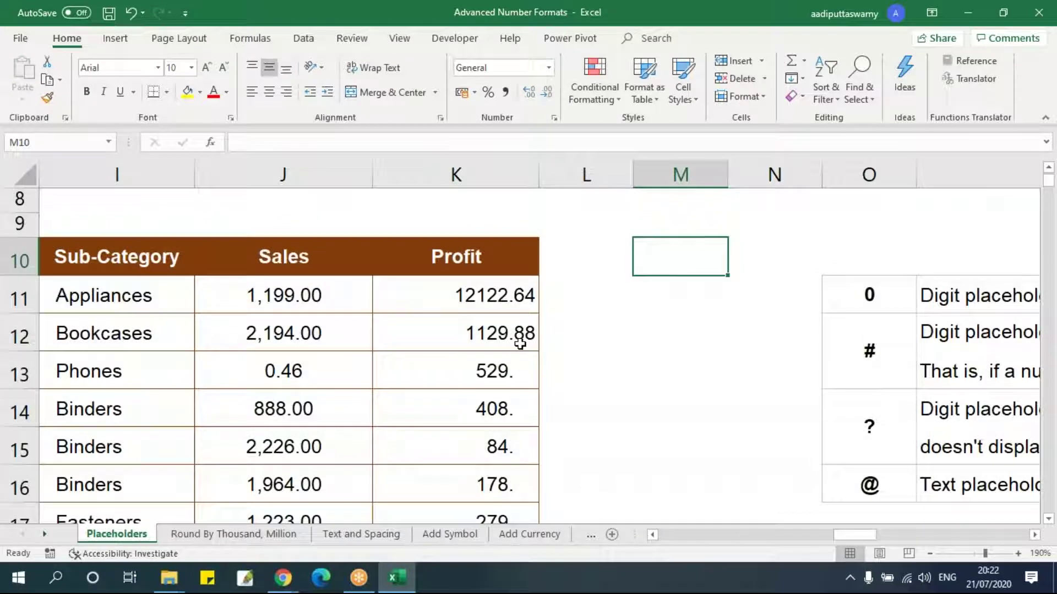
Replace the decimal question marks with zeros in the Profit column's custom format, making it ?????.00
left_click(518, 297)
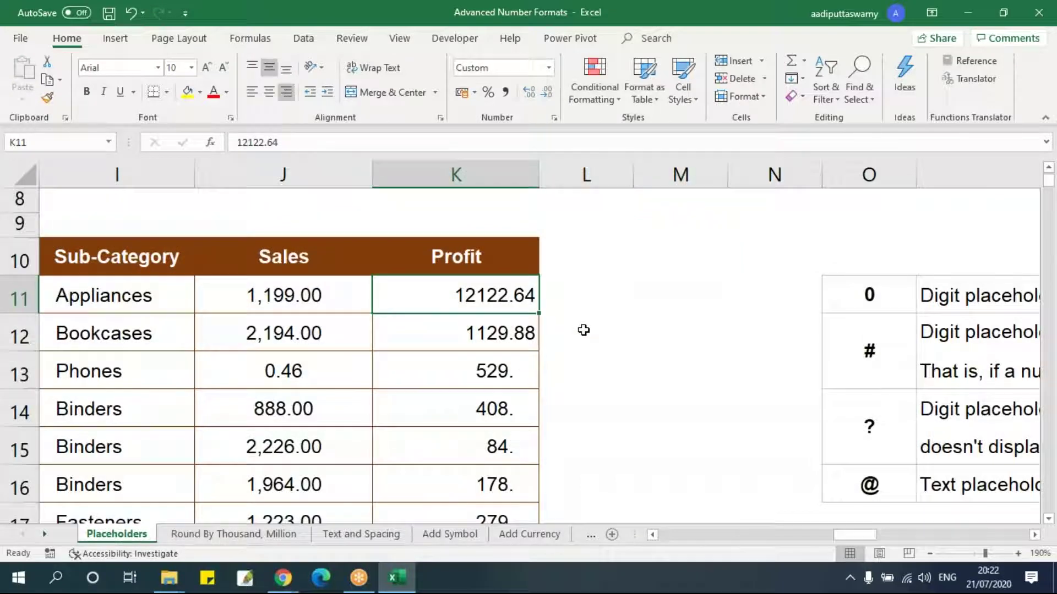
key("ctrl+shift+Down")
key("ctrl+BackSpace")
key("ctrl+1")
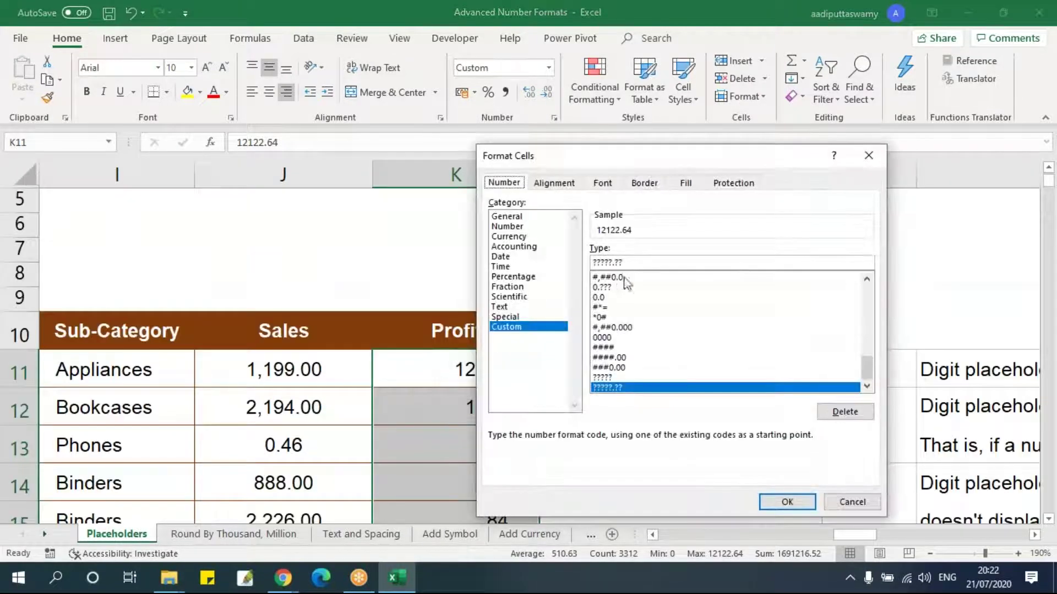
left_click(641, 266)
key("BackSpace")
key("BackSpace")
type("00")
key("Return")
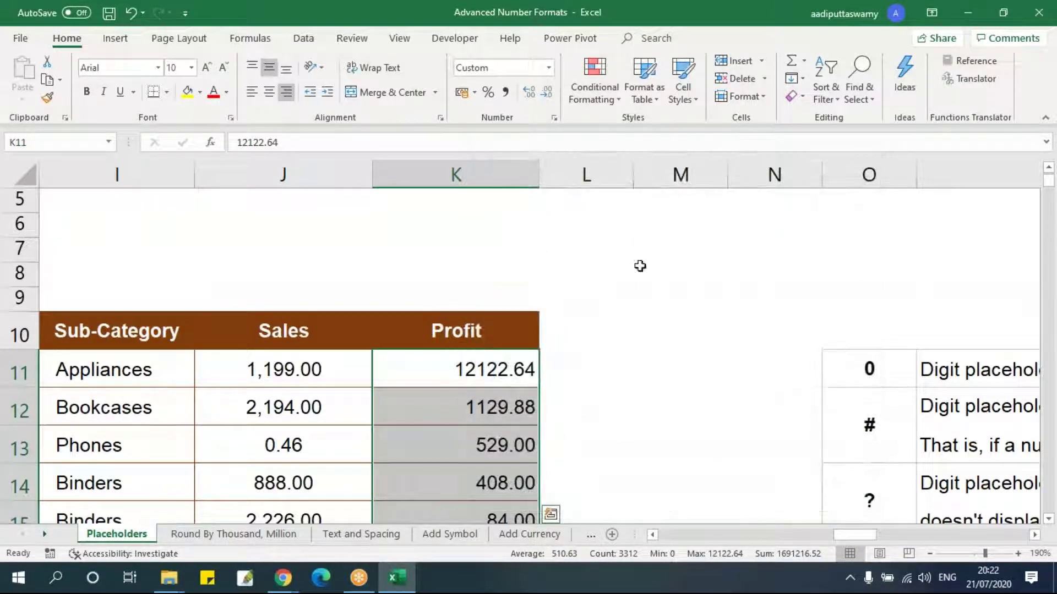
left_click(665, 368)
Shorten the Profit value in K11 to 12.64
double_click(520, 374)
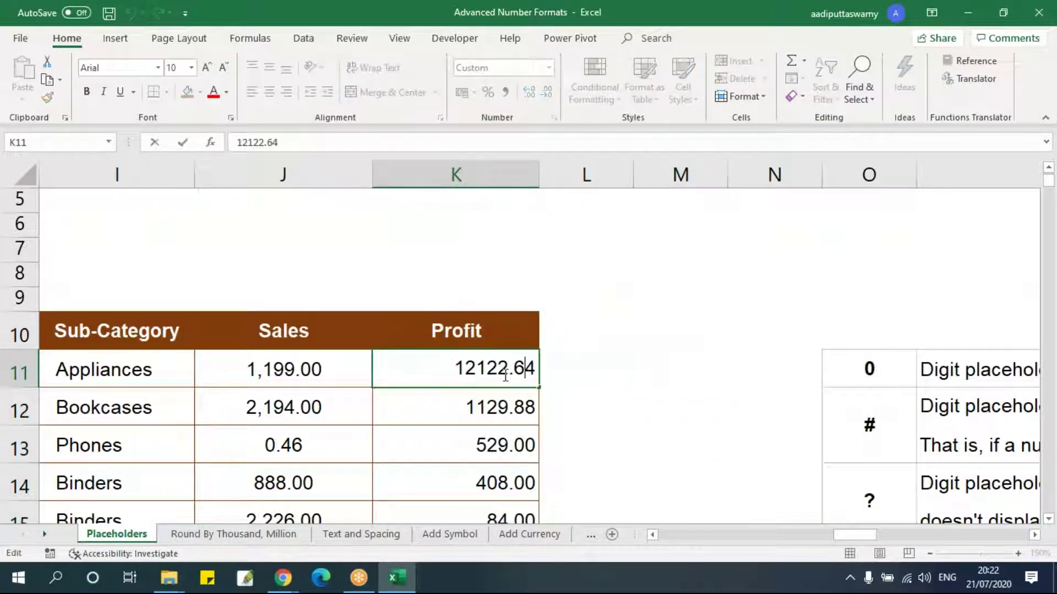
left_click_drag(508, 369, 477, 369)
key("BackSpace")
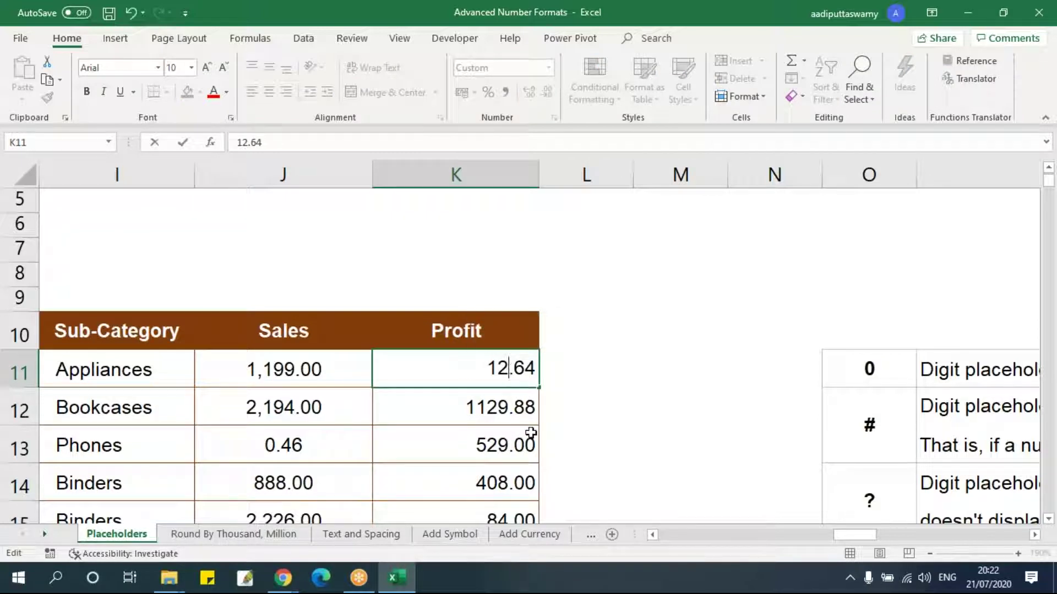
left_click(569, 414)
Insert 1212 between the decimal digits of the Profit value in K11, making it 12.612124
left_click(522, 380)
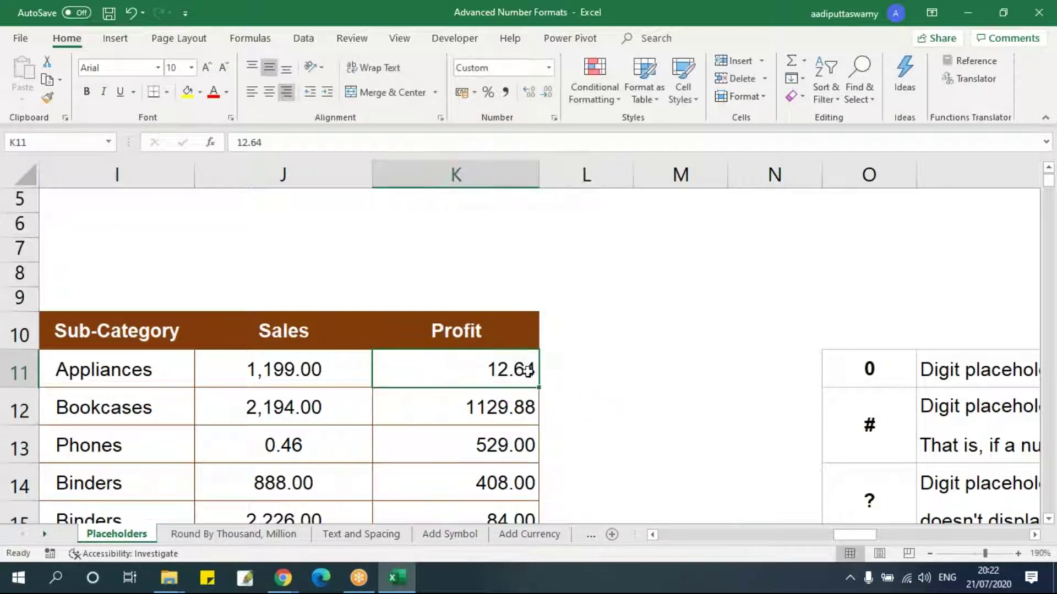
double_click(526, 369)
type("1212")
left_click(583, 412)
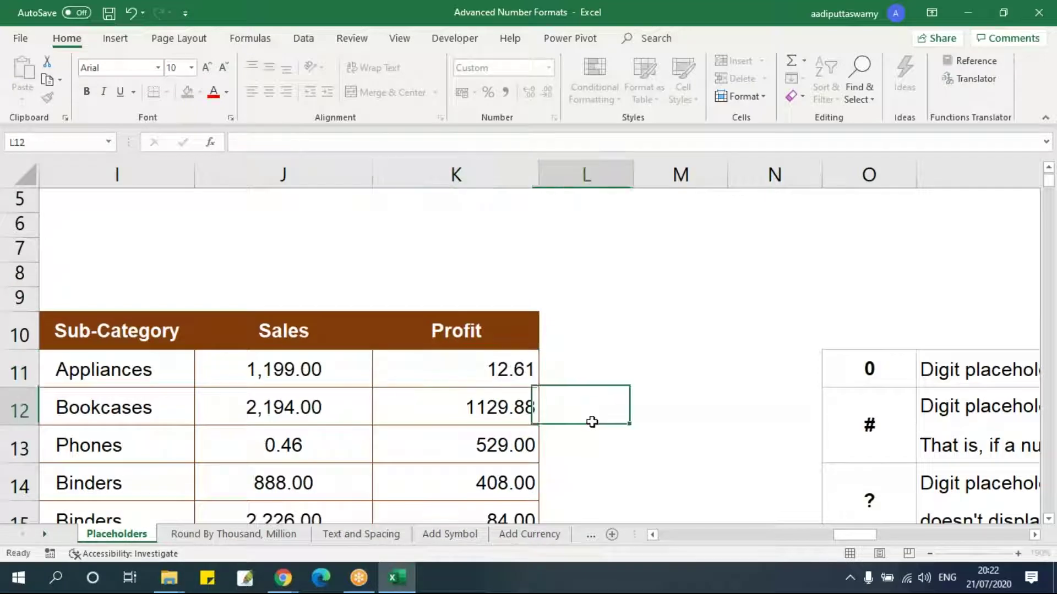
left_click(531, 380)
key("ctrl+shift+Down")
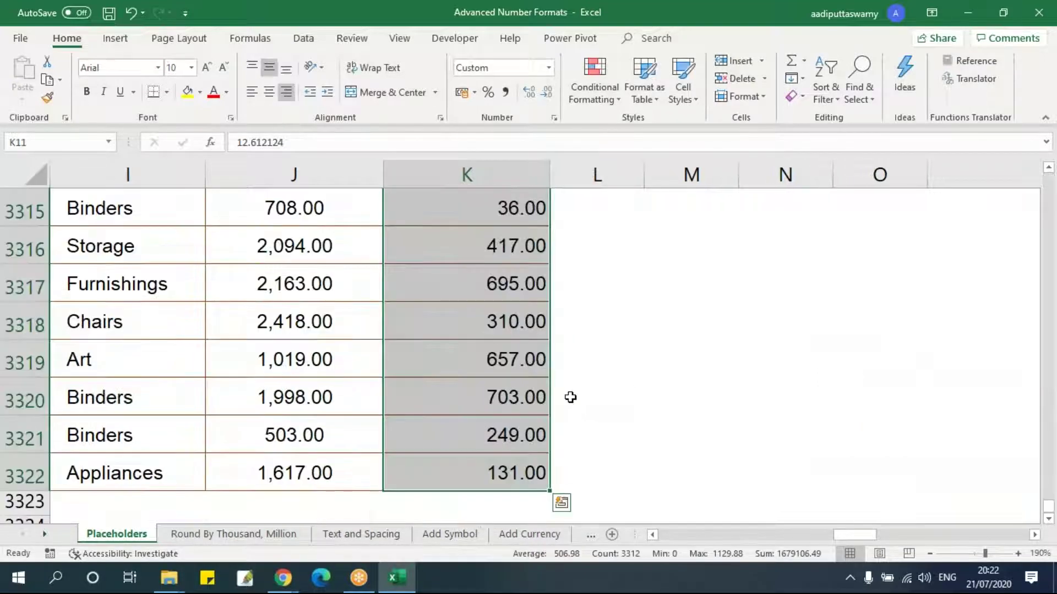
scroll(572, 397, "up", 9)
key("ctrl+shift+Up")
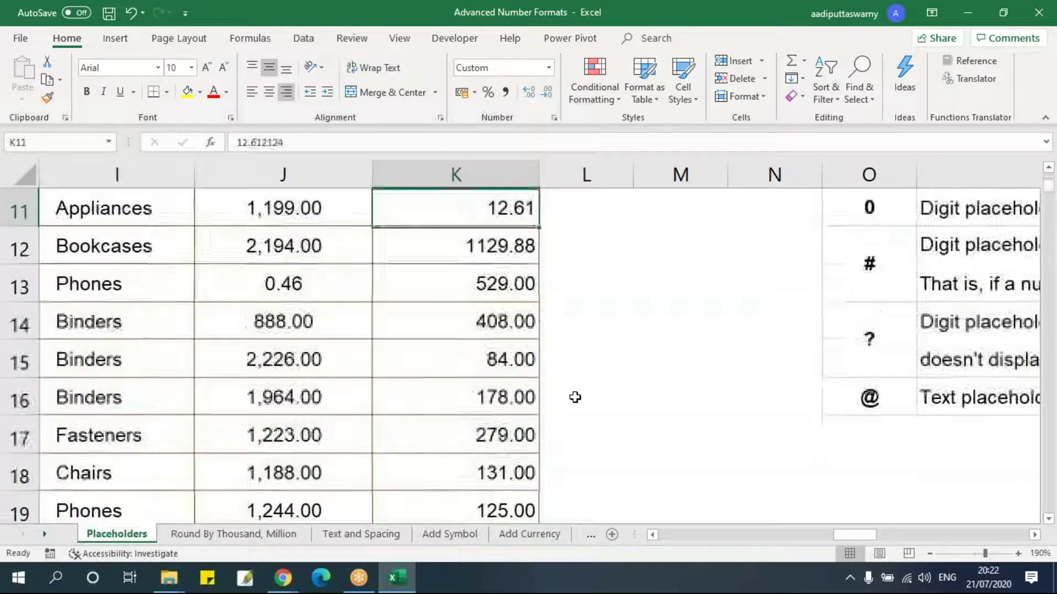
scroll(573, 396, "up", 1)
key("ctrl+shift+Down")
scroll(633, 375, "up", 9)
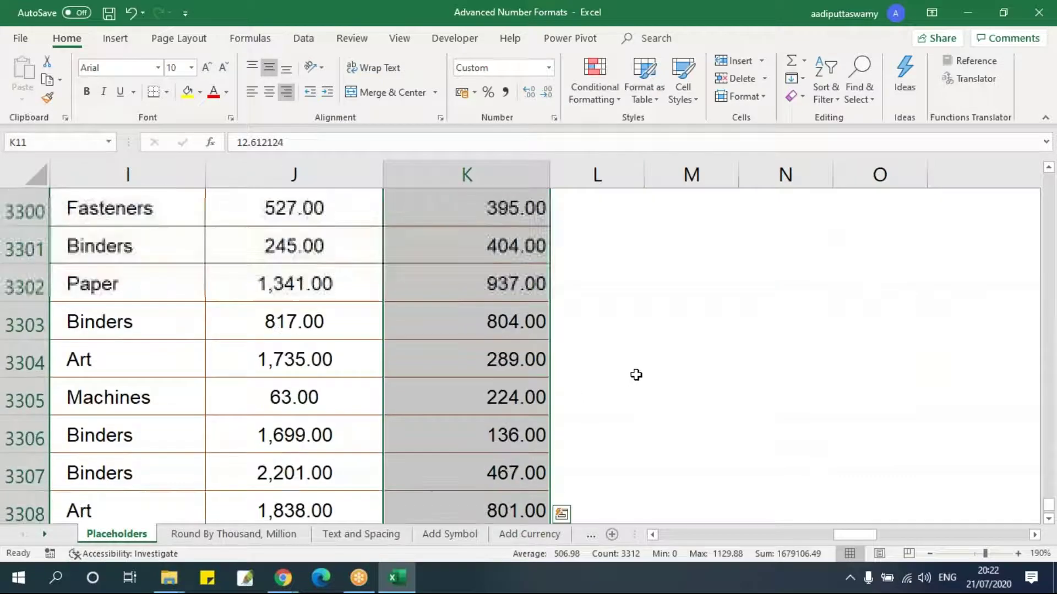
Make the Profit value in K12 negative, so it reads -1129.88
left_click(503, 248)
key("ctrl+Up")
key("Down")
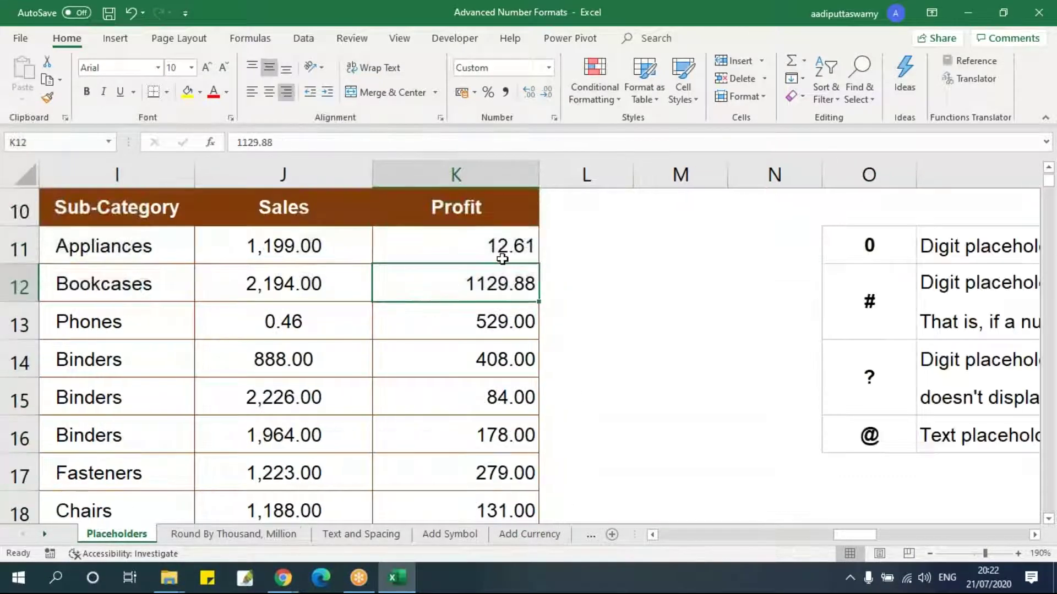
double_click(499, 280)
type("-")
key("Return")
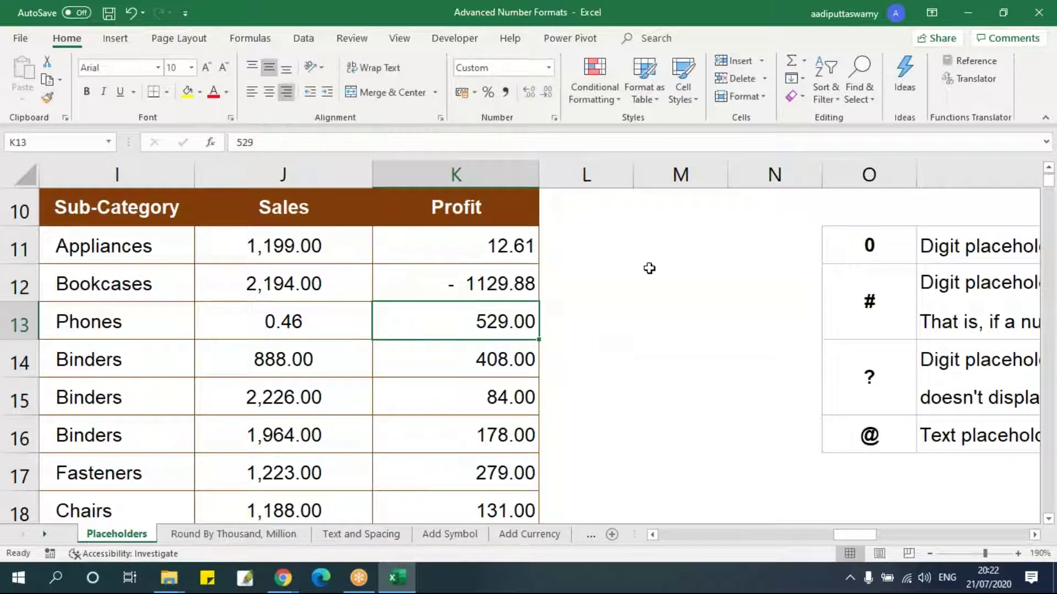
Change the custom format of all Profit values to #,##0.00
left_click(524, 283)
key("Up")
key("ctrl+shift+Down")
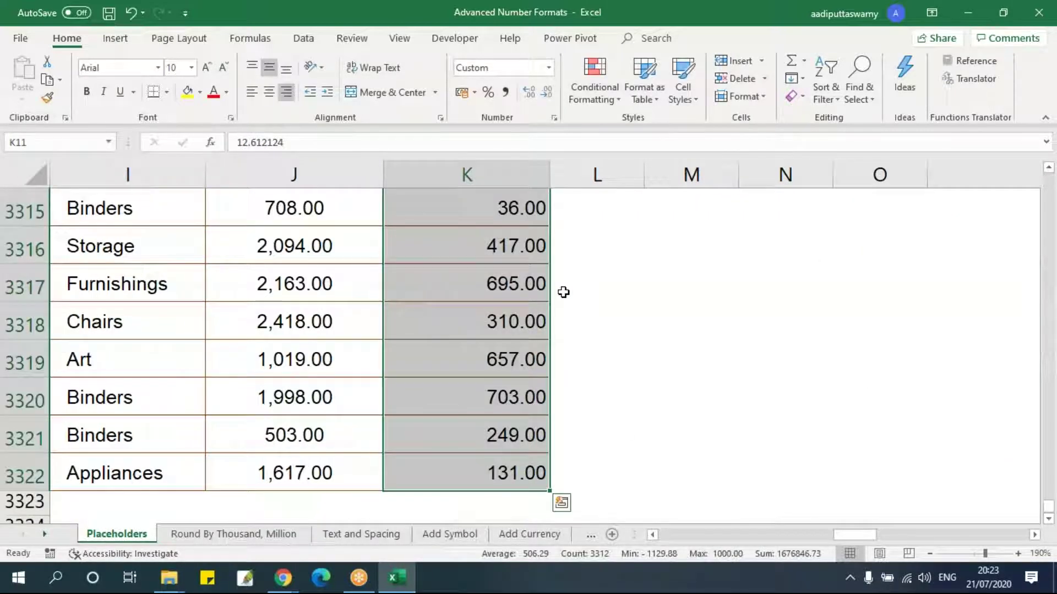
key("ctrl+BackSpace")
key("ctrl+1")
left_click_drag(613, 263, 549, 265)
key("BackSpace")
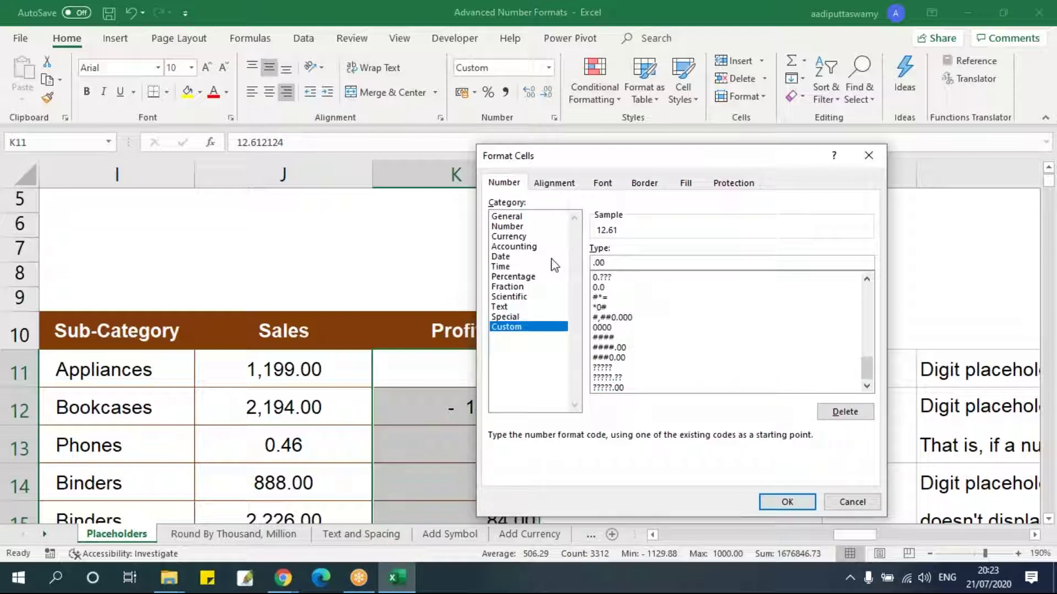
type("#,##0")
key("Return")
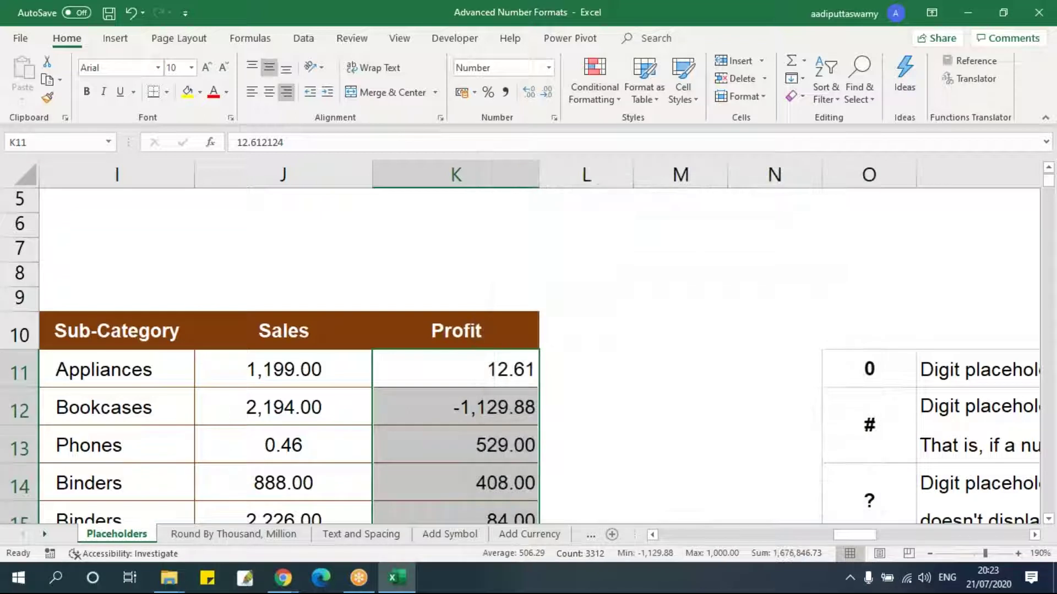
Compare the stored Profit values in K11 and K12 with how the cells display them
left_click(510, 370)
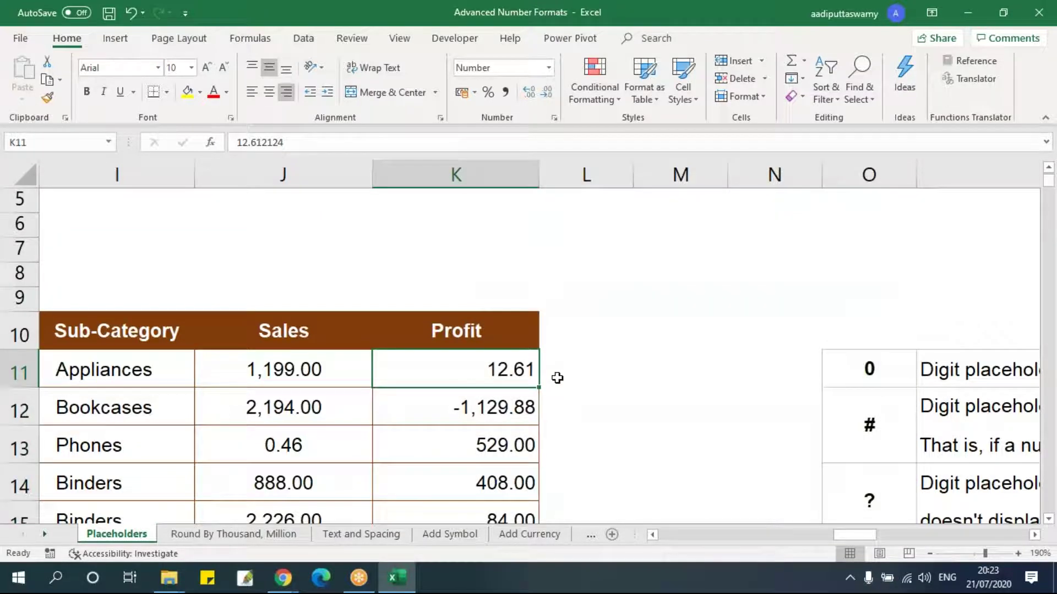
double_click(534, 403)
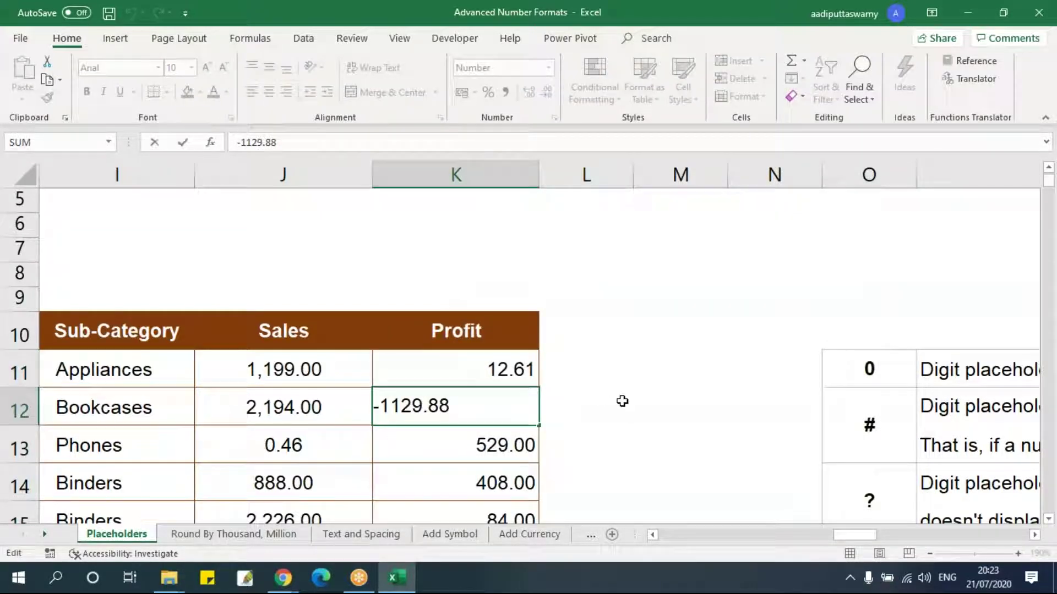
key("Escape")
scroll(609, 424, "down", 1)
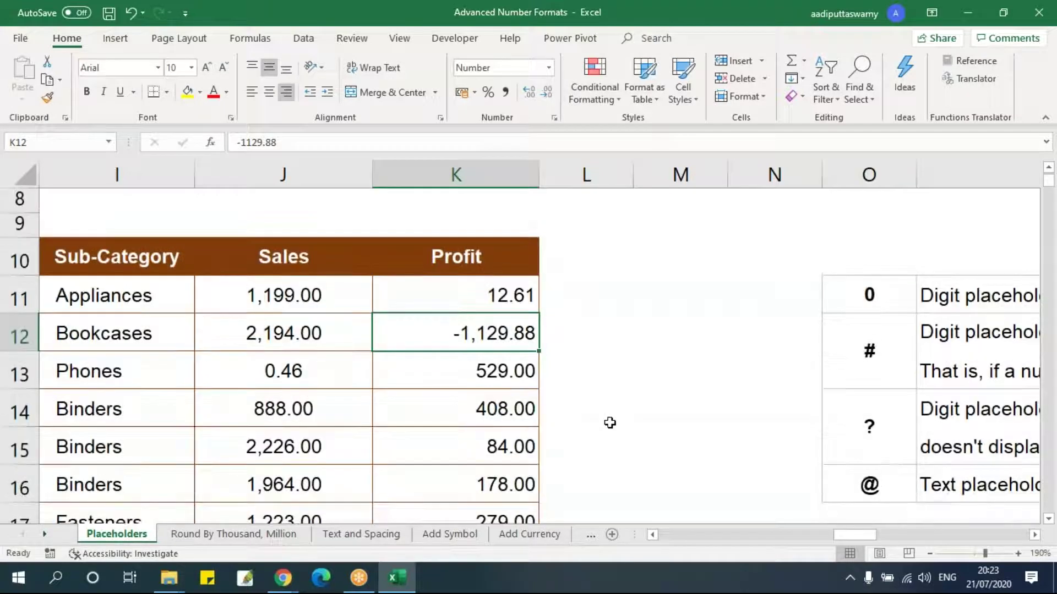
double_click(521, 333)
key("Escape")
Change the custom format of all Profit values to #,##0.?? and check the decimal alignment down the column
key("Up")
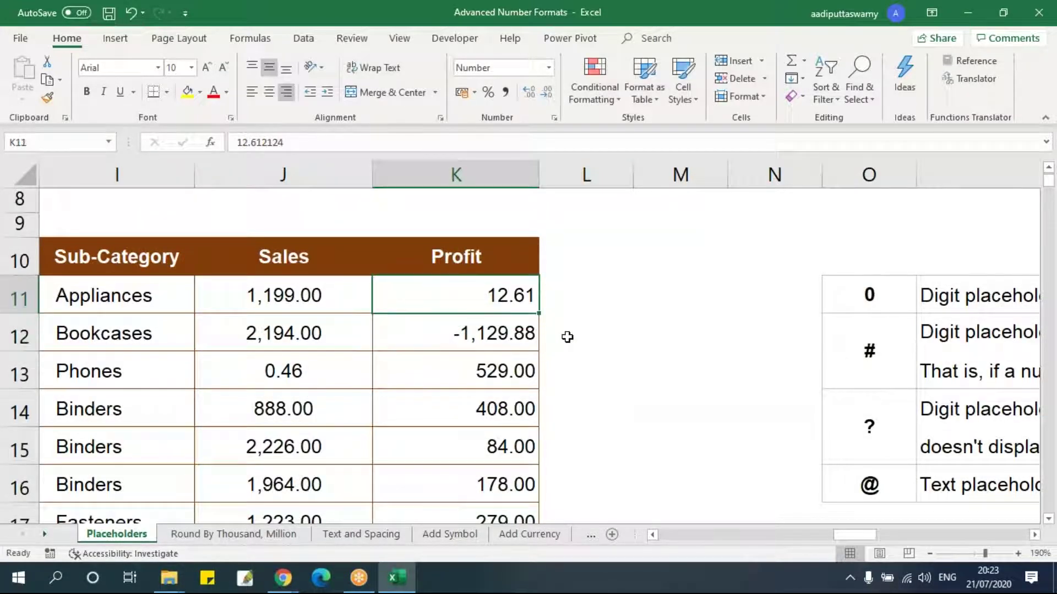
key("ctrl+shift+Down")
key("ctrl+BackSpace")
key("ctrl+1")
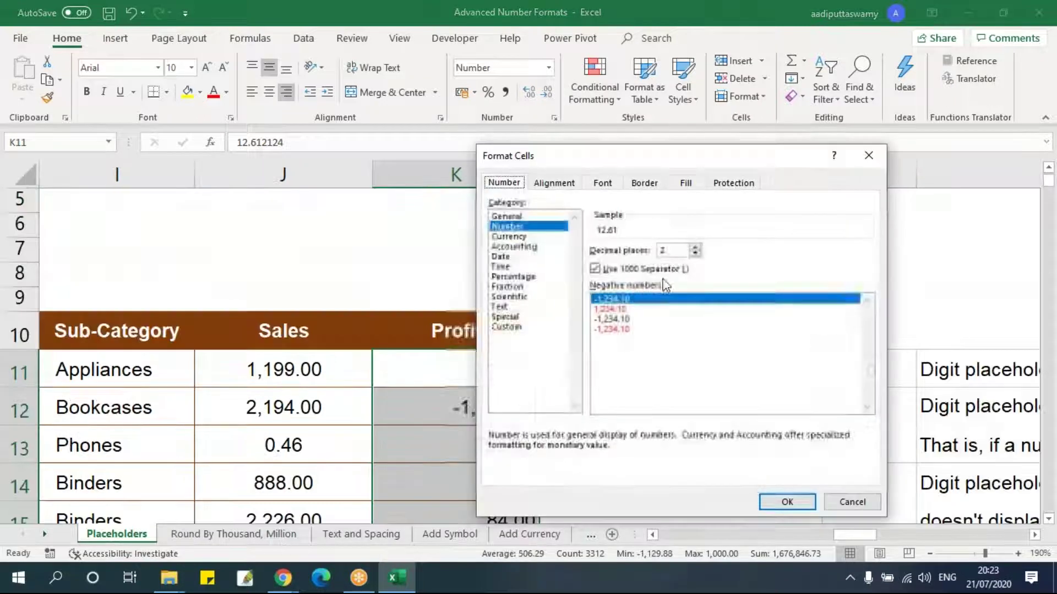
left_click(516, 327)
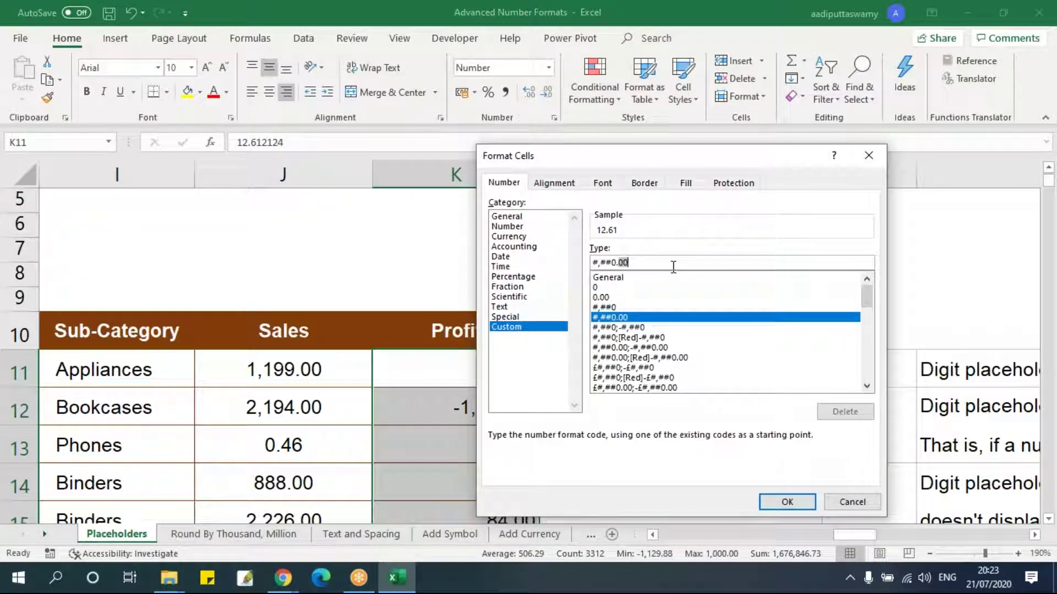
type("??")
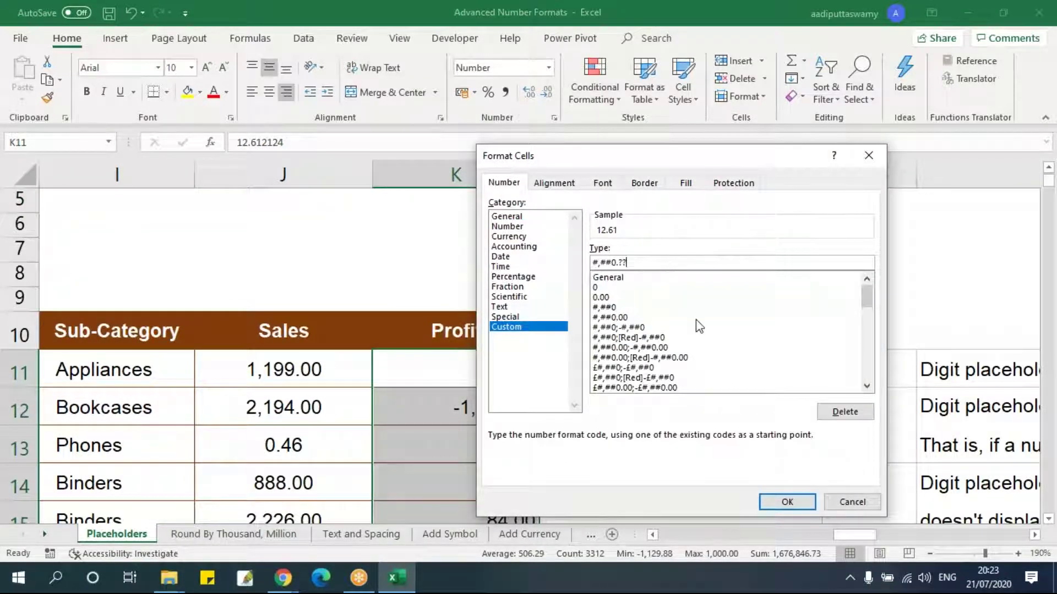
left_click(787, 502)
left_click(525, 445)
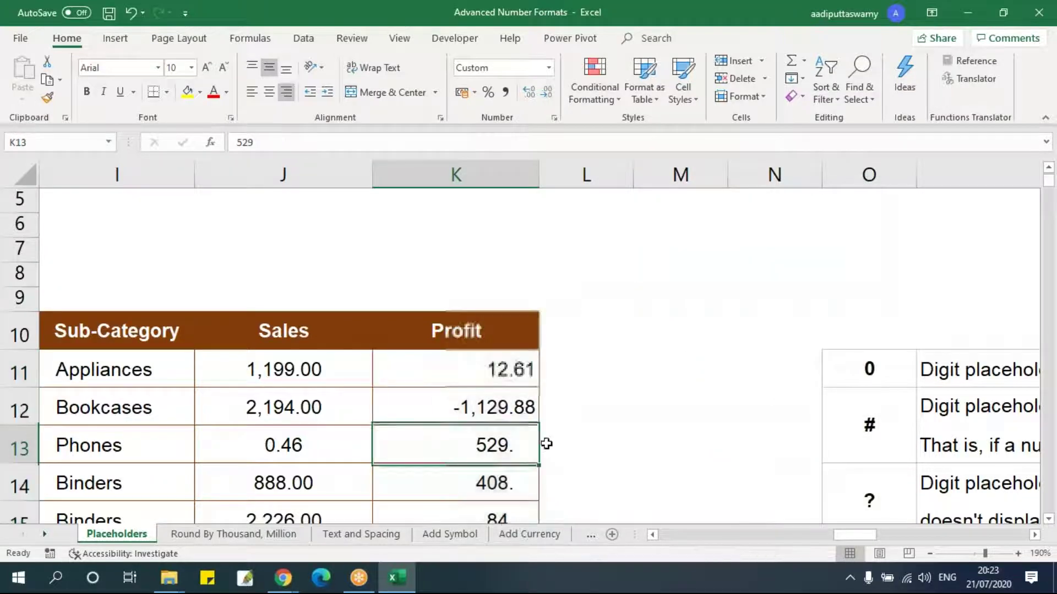
scroll(579, 428, "down", 1)
scroll(579, 428, "down", 2)
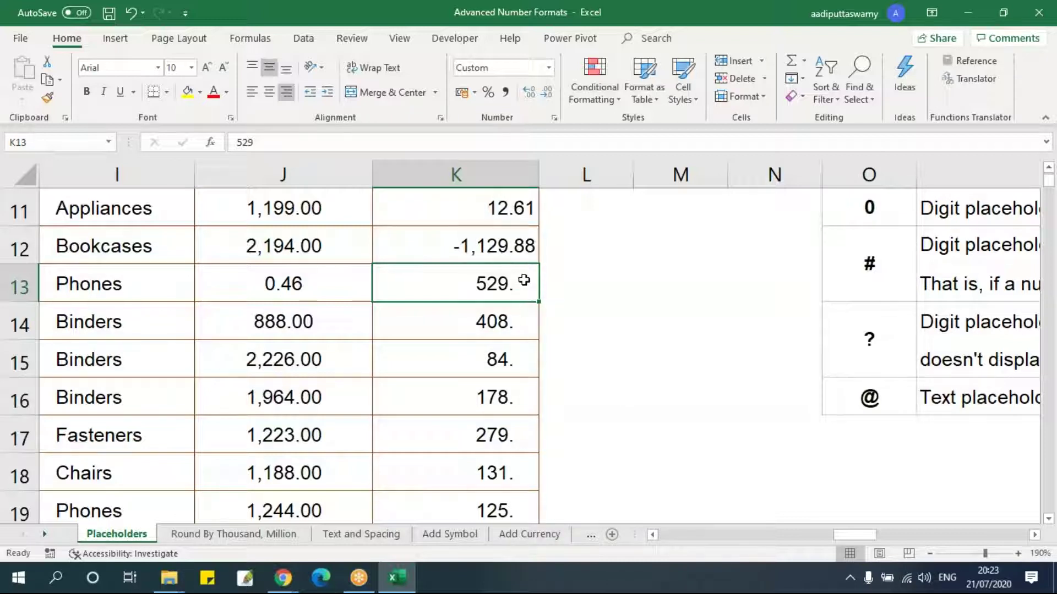
scroll(619, 402, "up", 1)
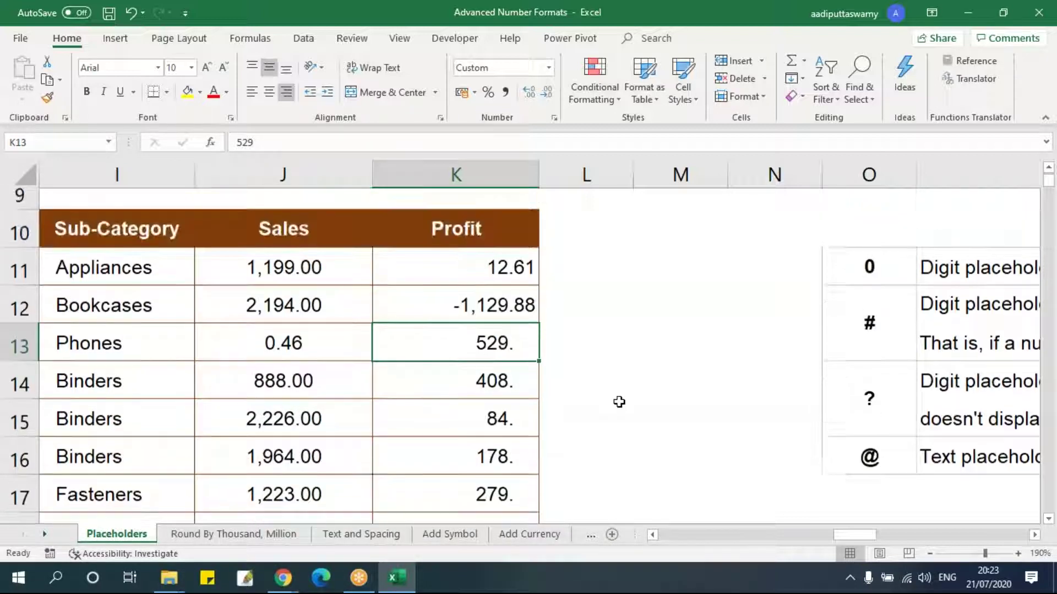
left_click(837, 486)
Change the custom format of all Profit values to #,##0;[Red]@ so that text entries display in red
left_click(528, 305)
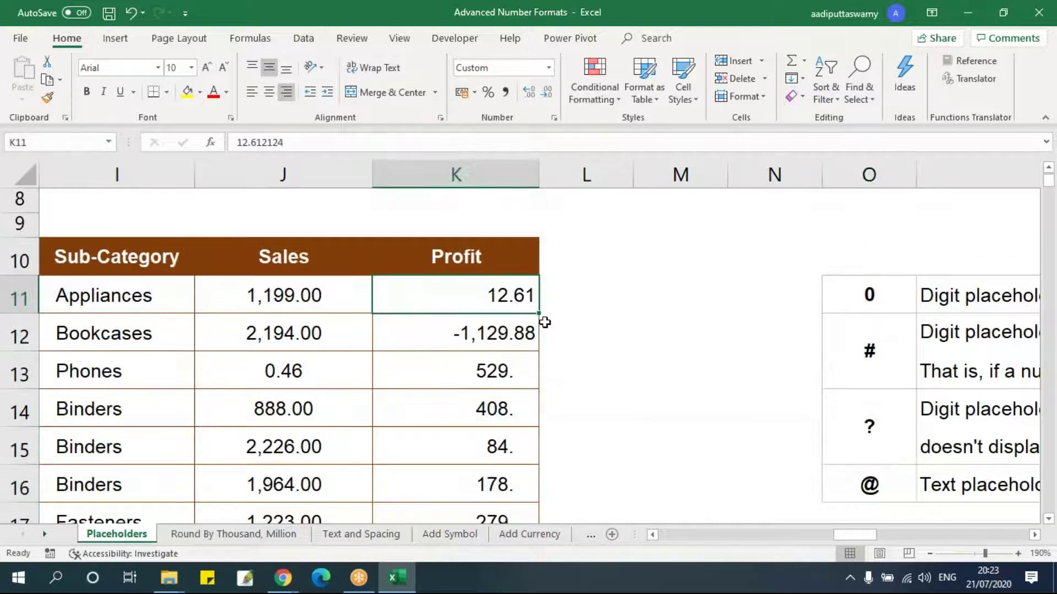
key("ctrl+shift+Down")
key("ctrl+BackSpace")
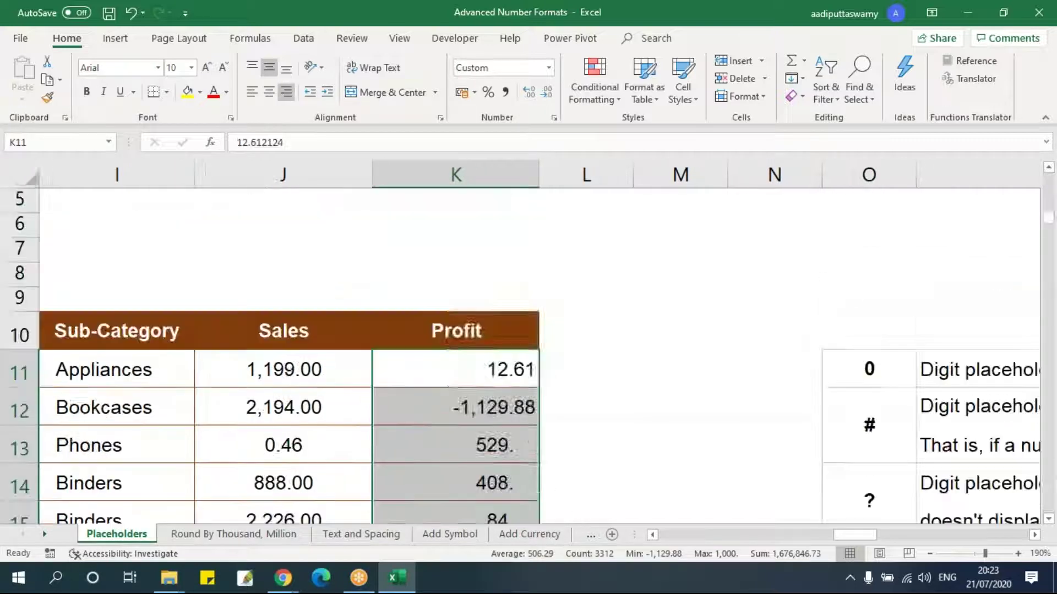
key("ctrl+1")
double_click(651, 263)
left_click(625, 265)
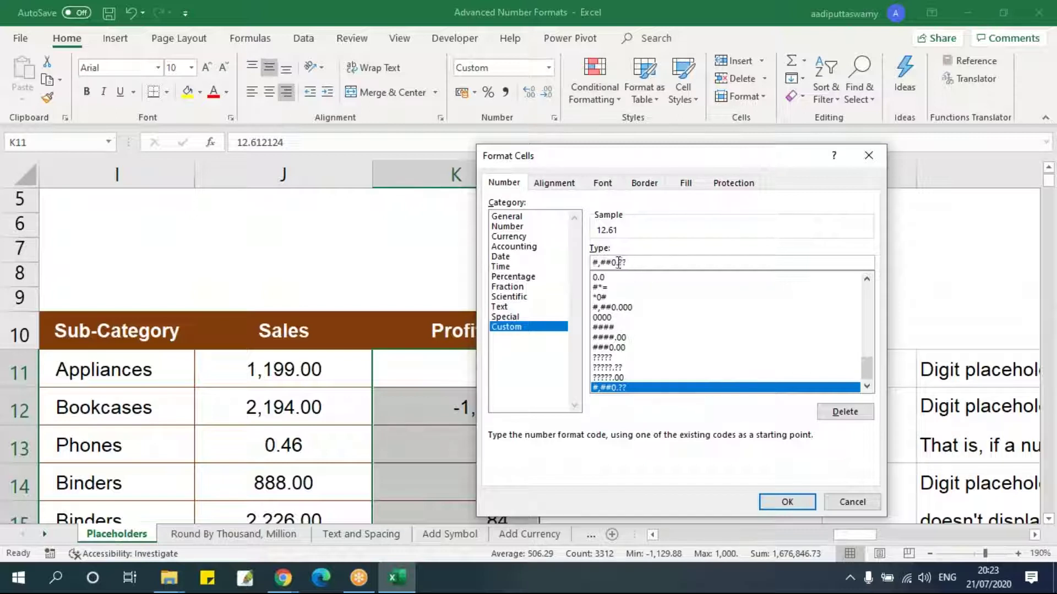
key("BackSpace")
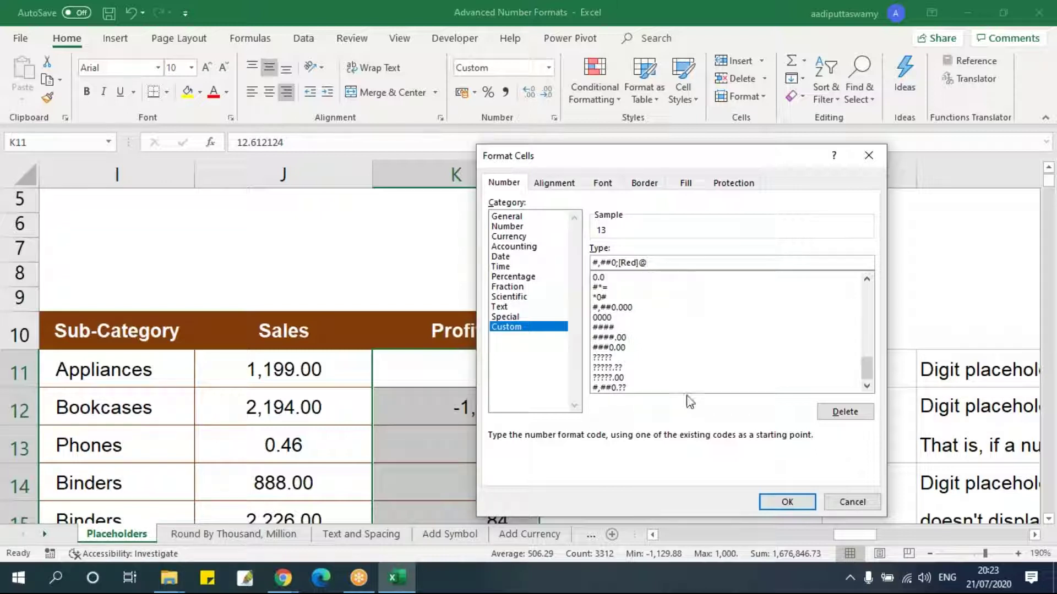
left_click(781, 500)
Turn the Profit value in K13 into text by putting an apostrophe in front of 529
double_click(497, 443)
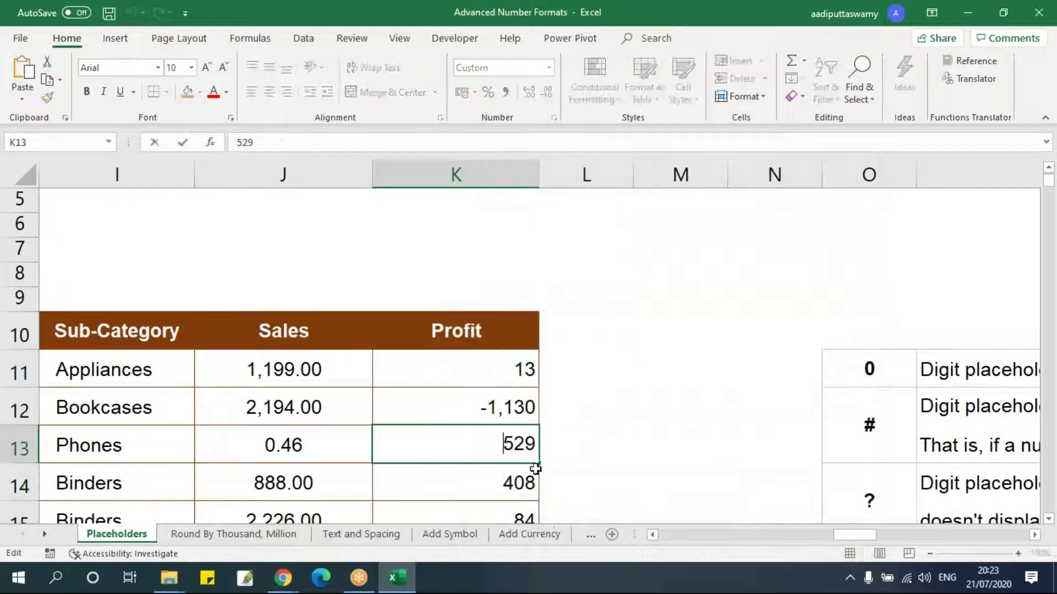
type("'")
key("Return")
left_click(531, 452)
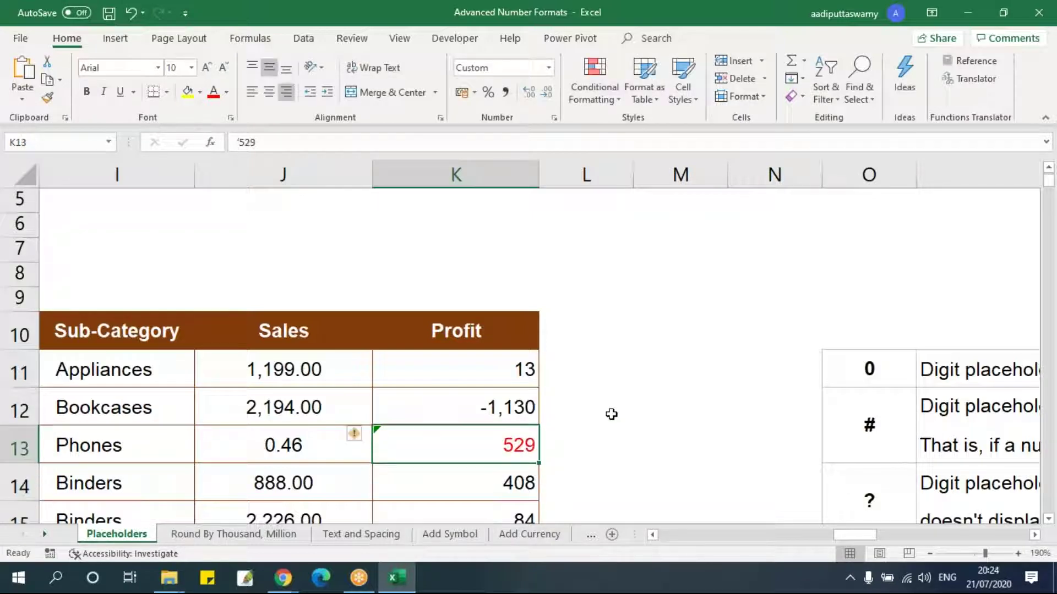
scroll(529, 445, "down", 2)
double_click(503, 286)
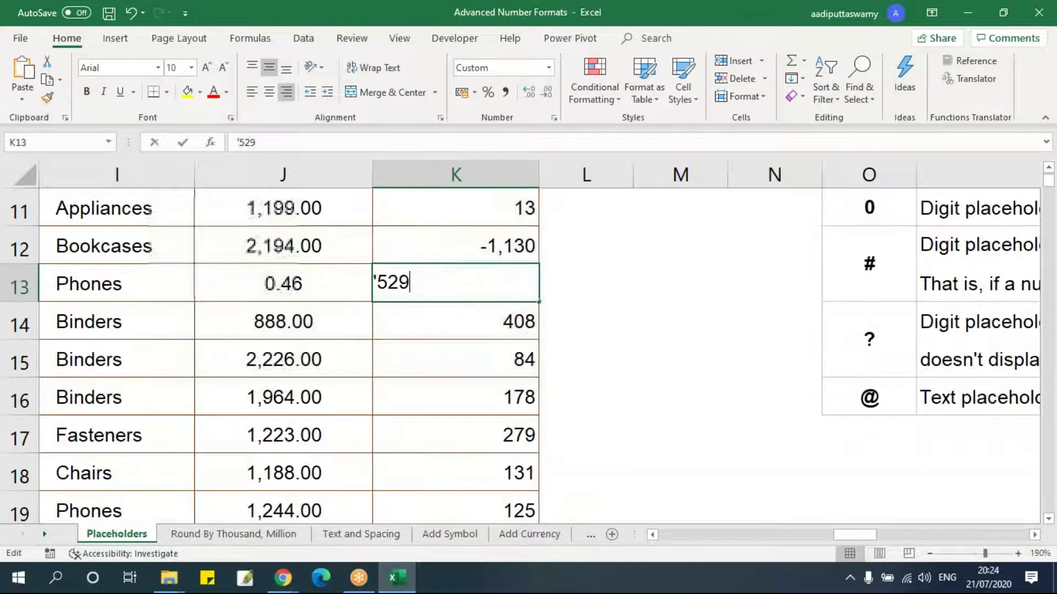
left_click_drag(379, 282, 373, 283)
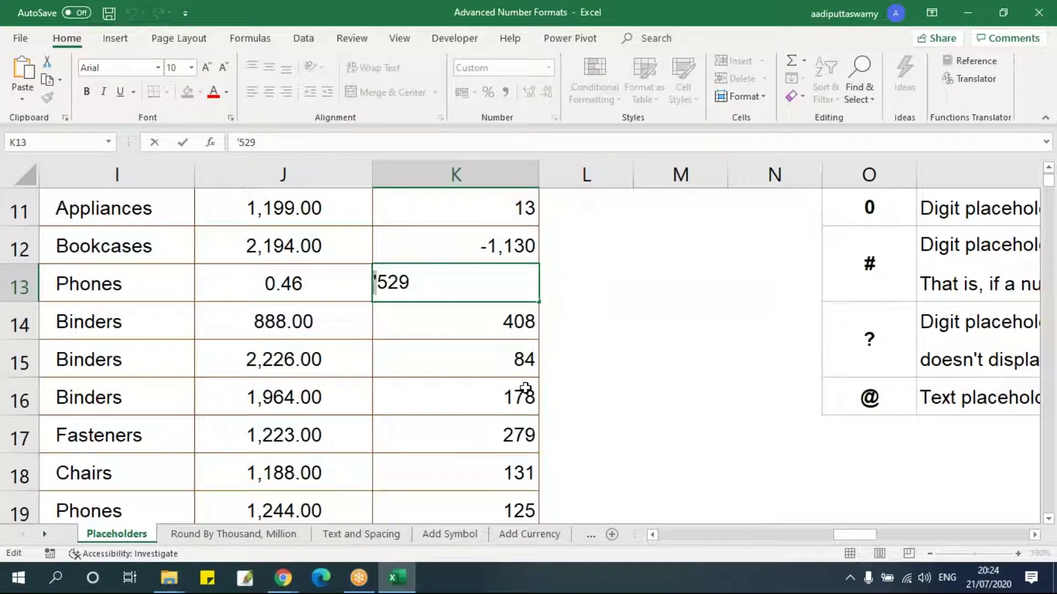
key("Escape")
Put the letter A in front of the Profit value in K14 so it reads A408
left_click(510, 325)
double_click(510, 325)
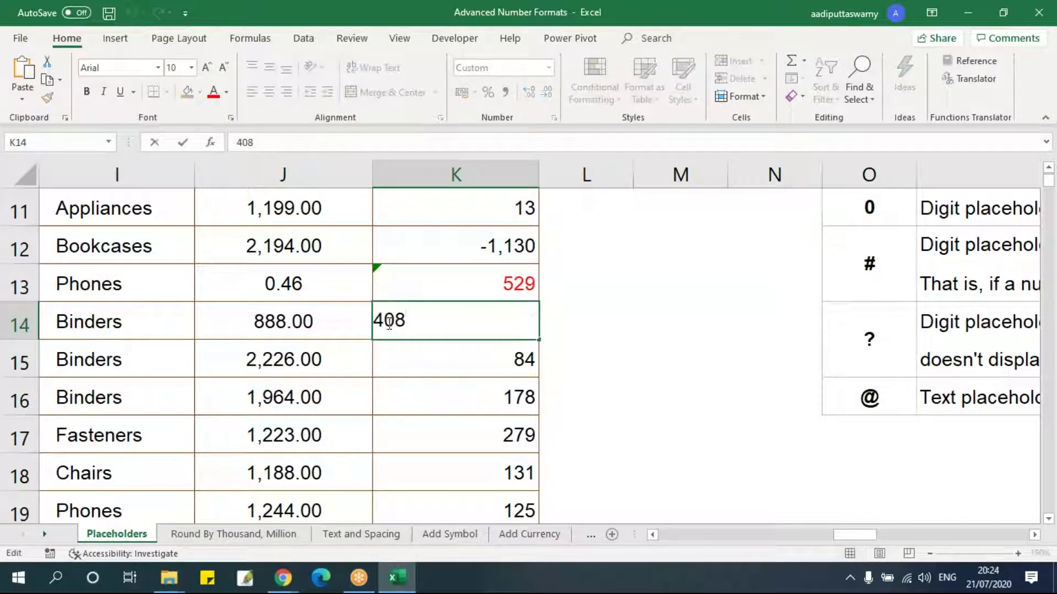
type("A")
left_click(602, 379)
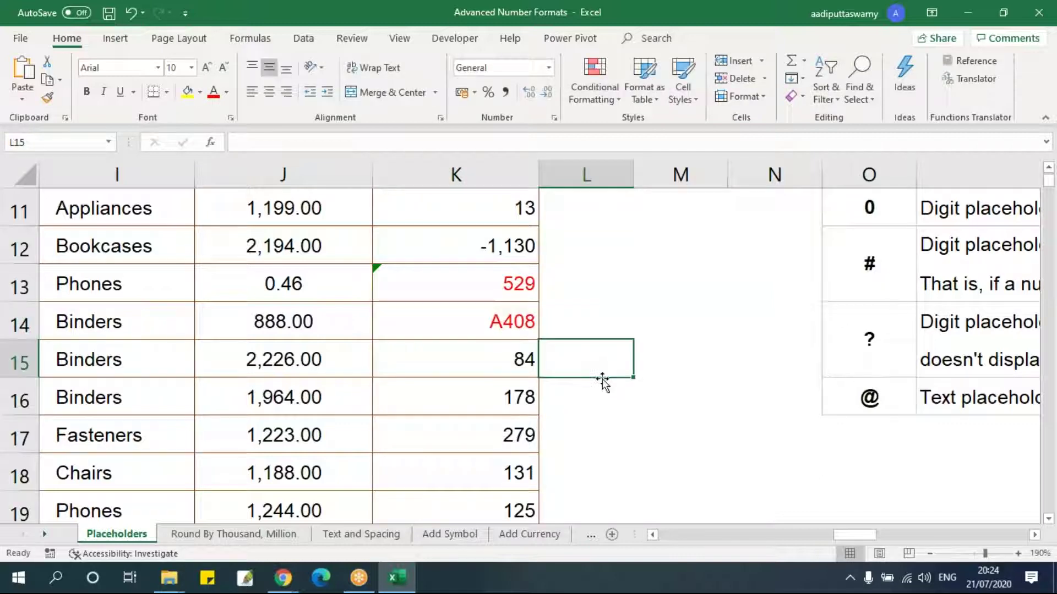
Review the placeholder symbols 0, #, ? and @ in the reference table beside the data
scroll(515, 374, "up", 2)
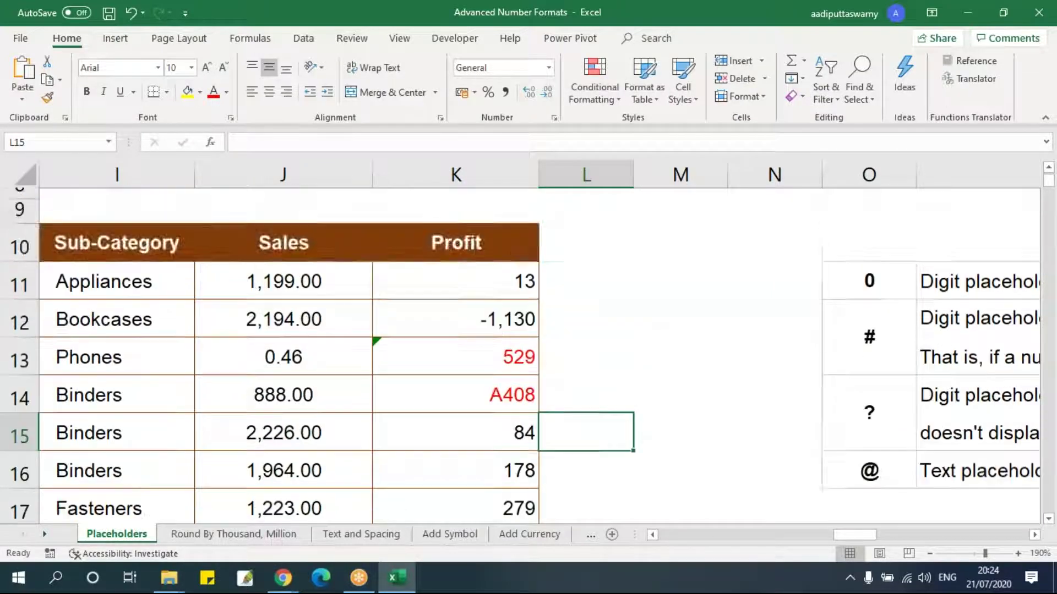
scroll(610, 391, "down", 2)
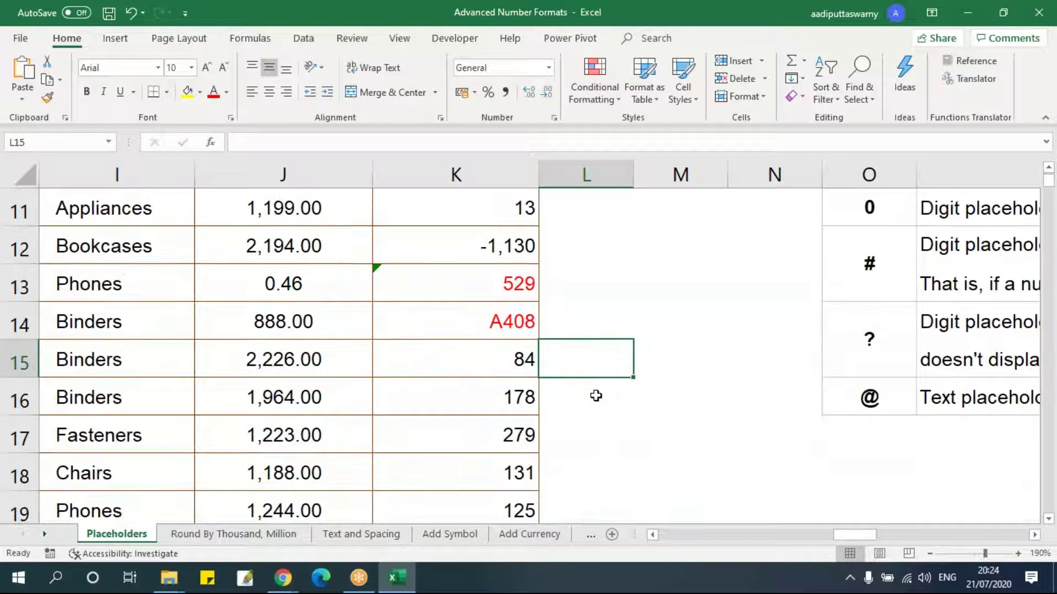
left_click_drag(871, 394, 869, 215)
left_click(868, 215)
left_click(882, 279)
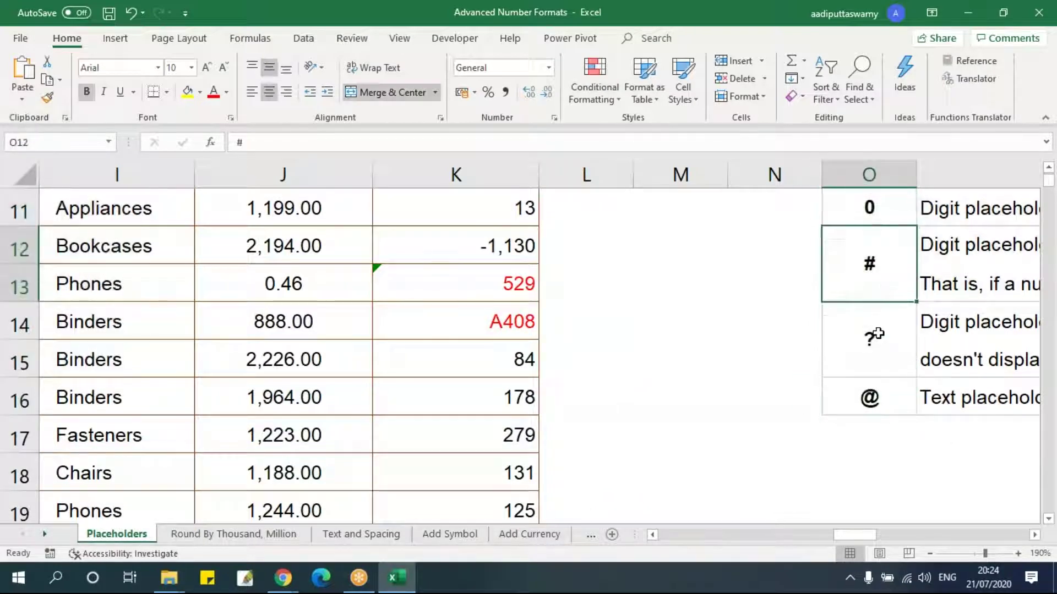
left_click(878, 333)
left_click(868, 396)
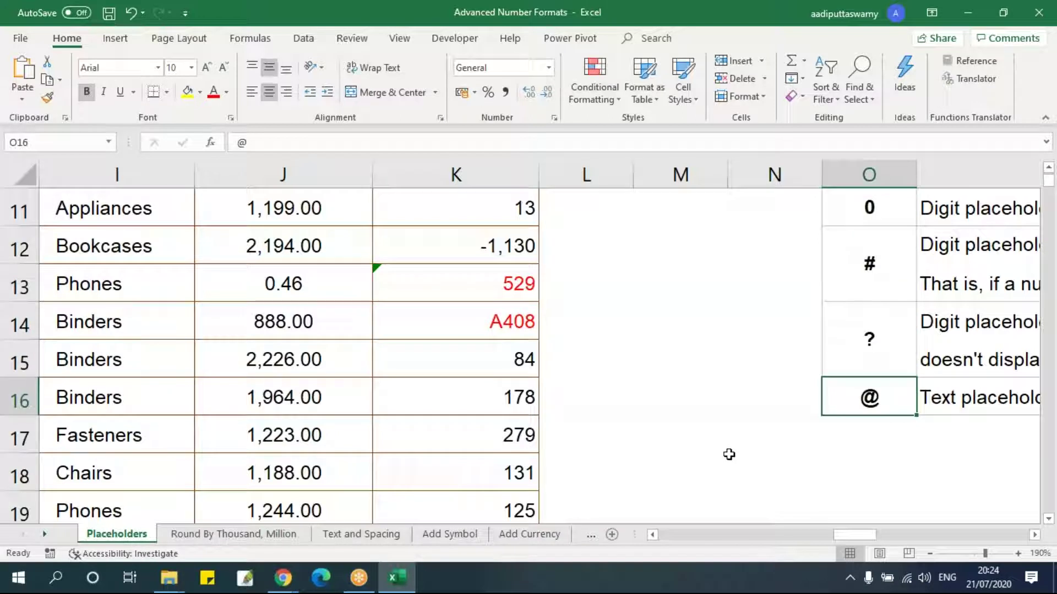
On the Round By Thousand, Million sheet, format all Sales and Profit values as Number with two decimals and the 1000 separator
left_click(261, 536)
left_click(513, 323)
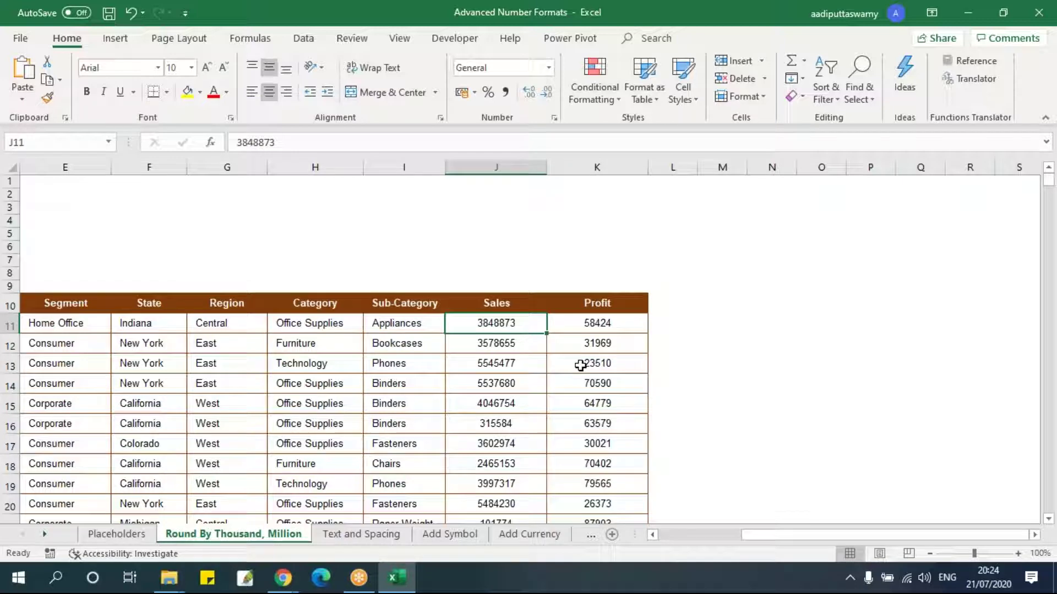
key("shift+Down")
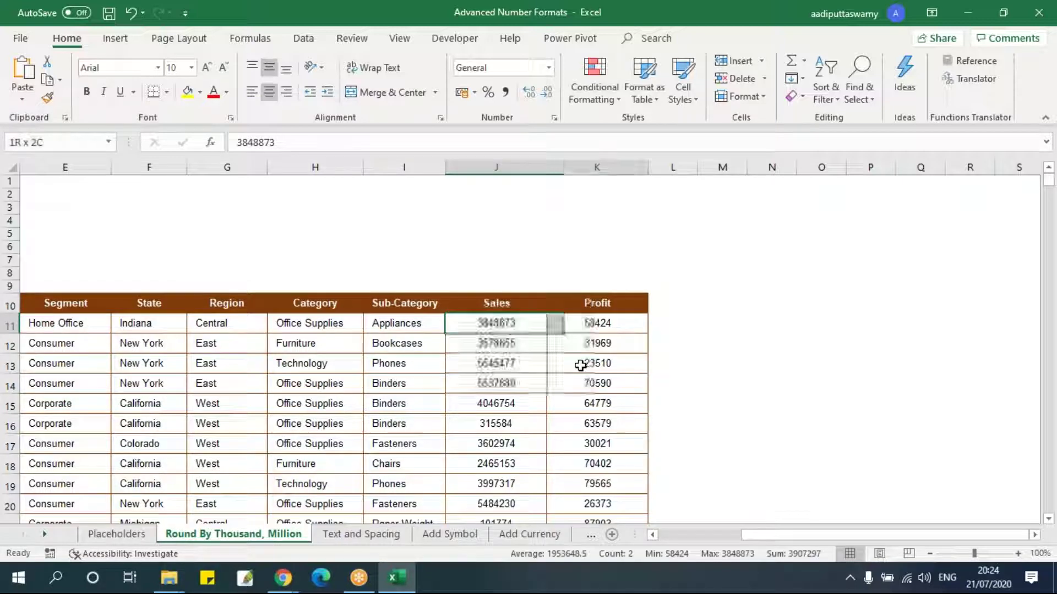
key("shift+Right")
key("ctrl+shift+Down")
key("ctrl+BackSpace")
key("ctrl+1")
left_click(528, 227)
left_click(611, 269)
key("Return")
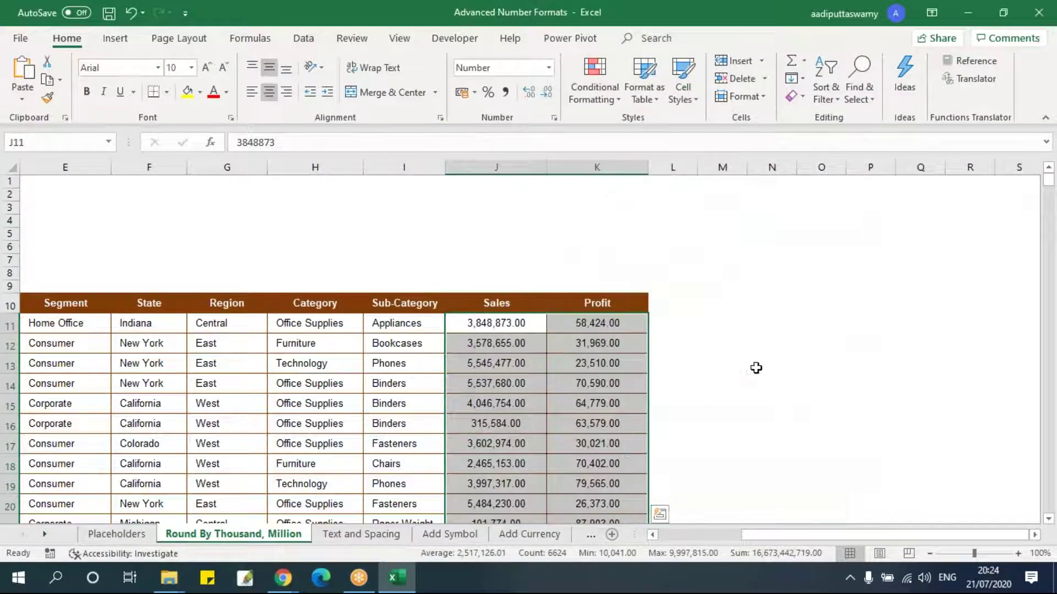
Apply the custom format #,##0.00, with its trailing comma to all Sales and Profit values to show them in thousands
left_click(754, 368)
left_click(523, 323)
scroll(805, 412, "up", 5)
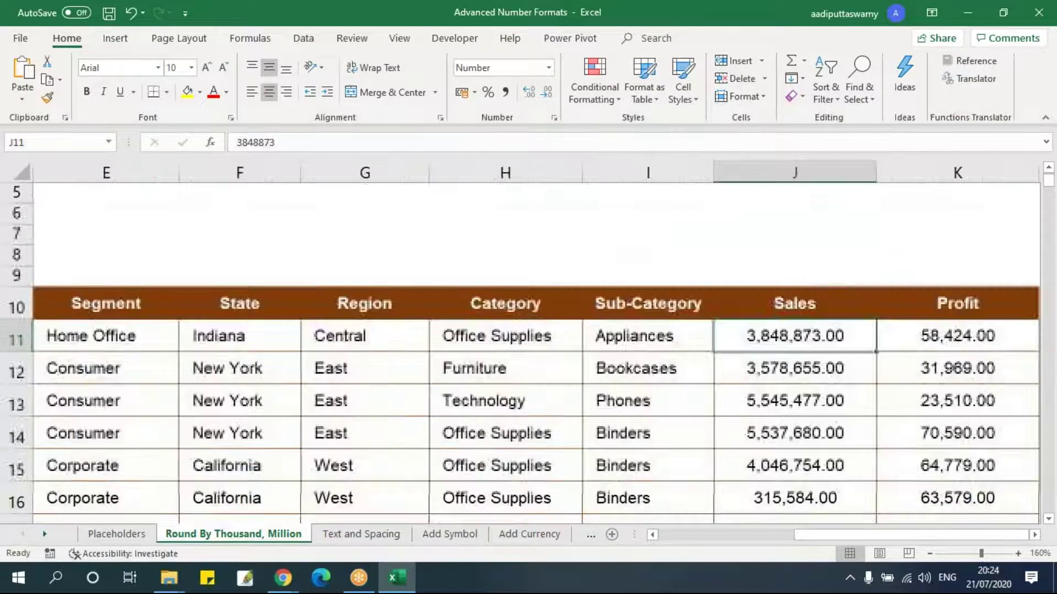
left_click(1035, 535)
left_click(1035, 536)
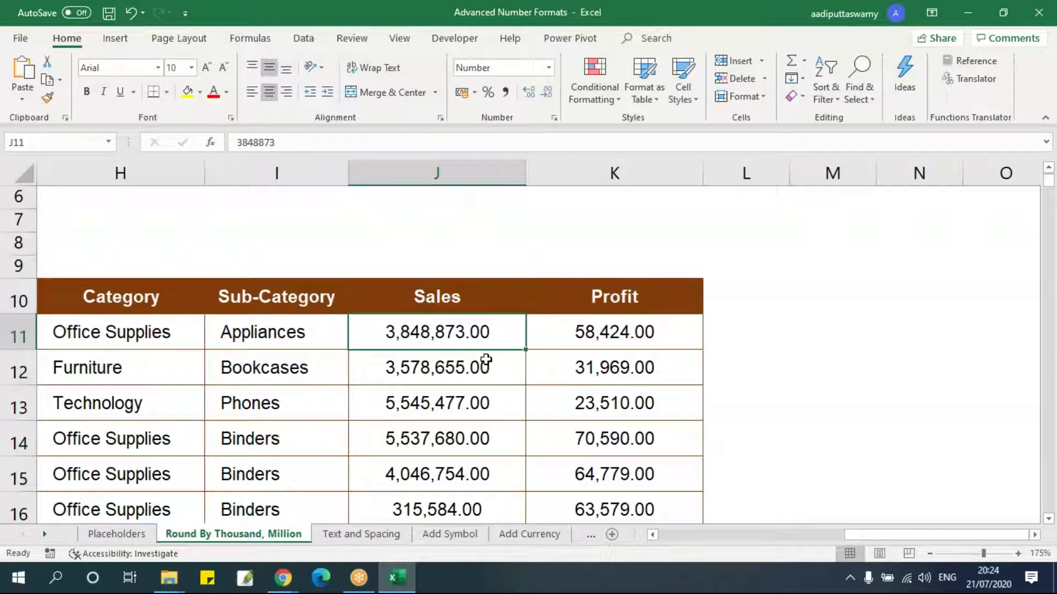
key("shift+Right")
key("ctrl+shift+Down")
key("ctrl+BackSpace")
key("ctrl+1")
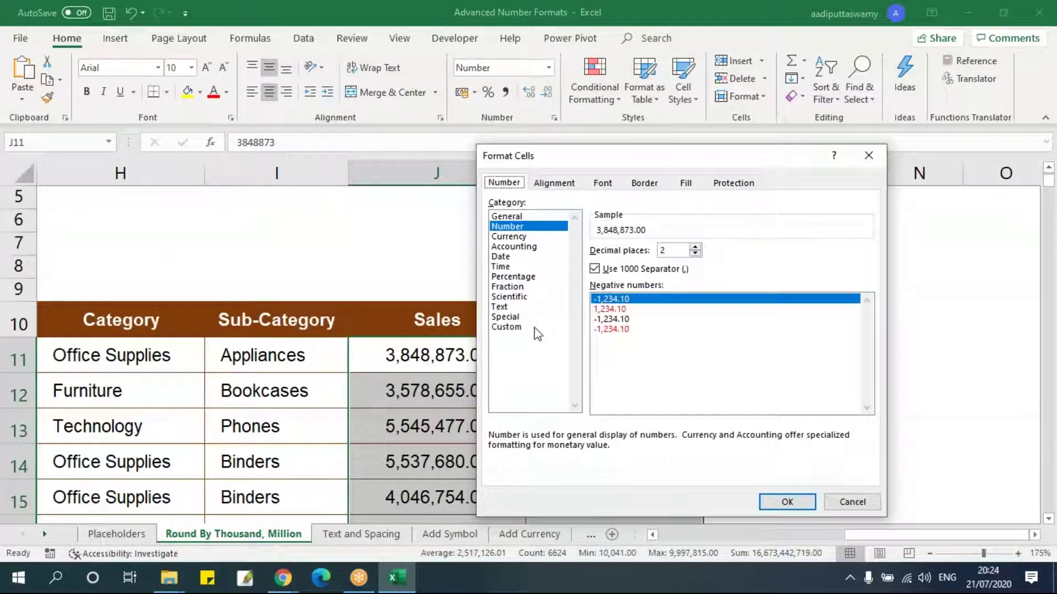
left_click(518, 328)
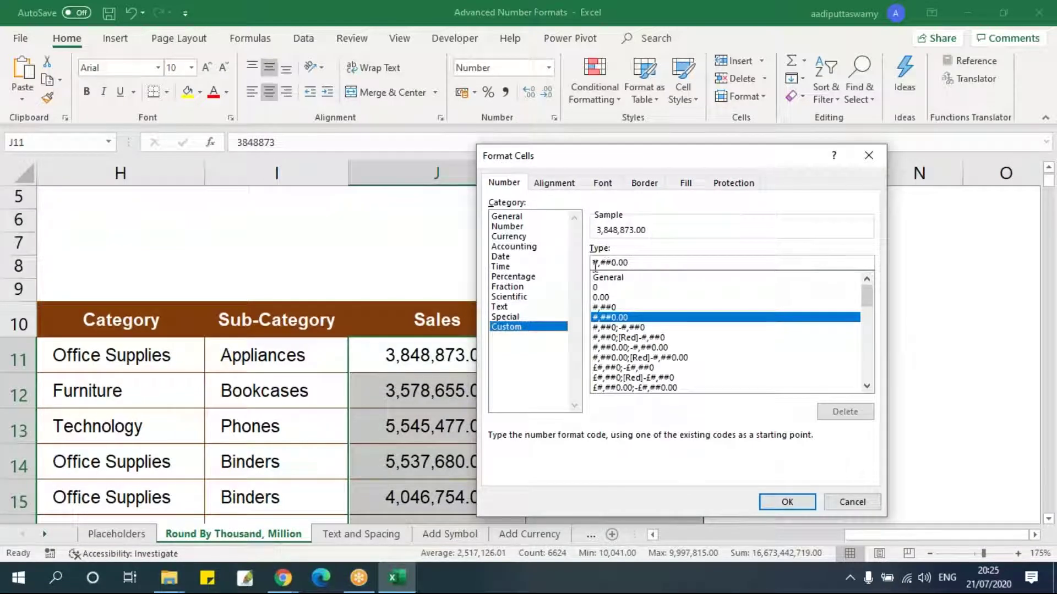
left_click(656, 263)
type(",")
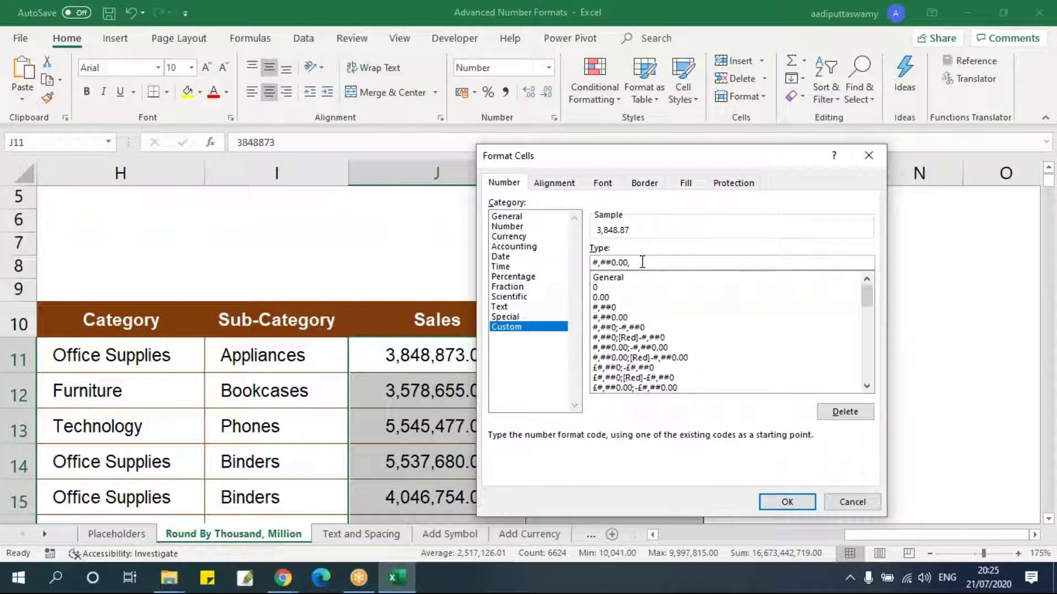
left_click(793, 502)
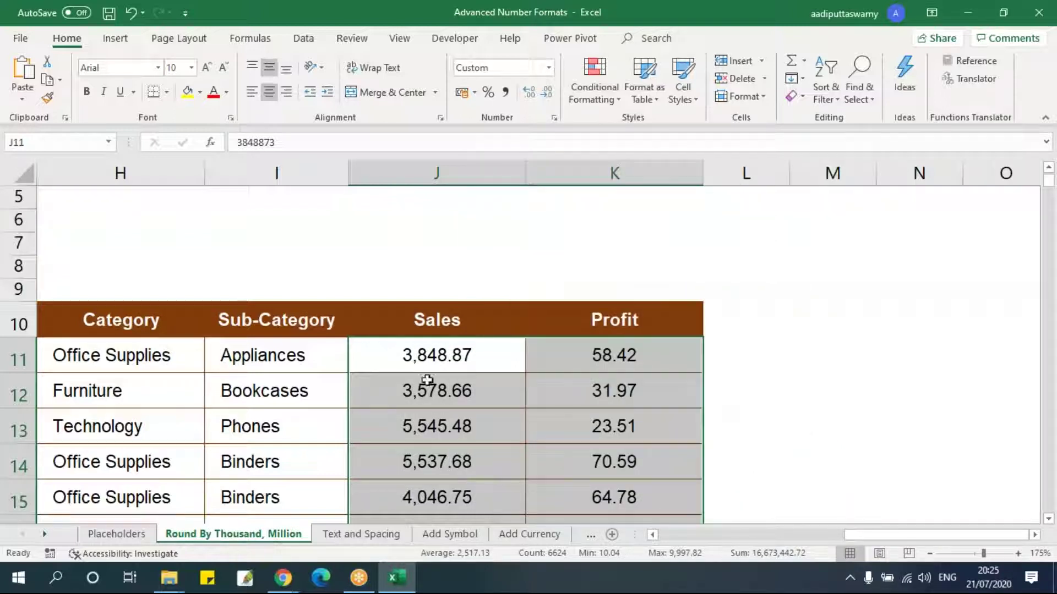
Change the Sales header in J10 to Sales (Thousands)
left_click(491, 323)
key("F2")
type("(T")
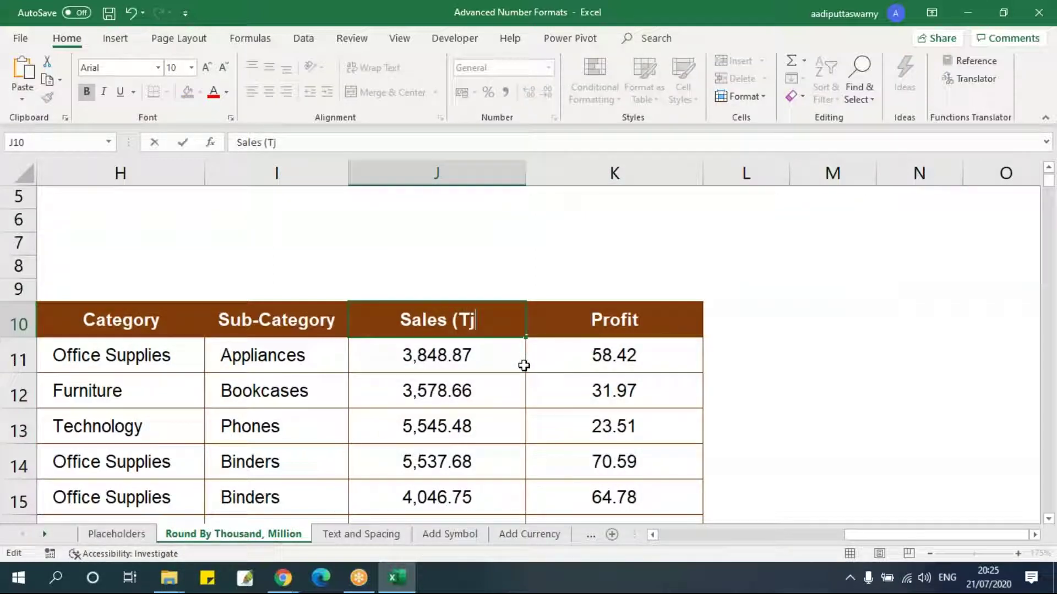
type("housands)")
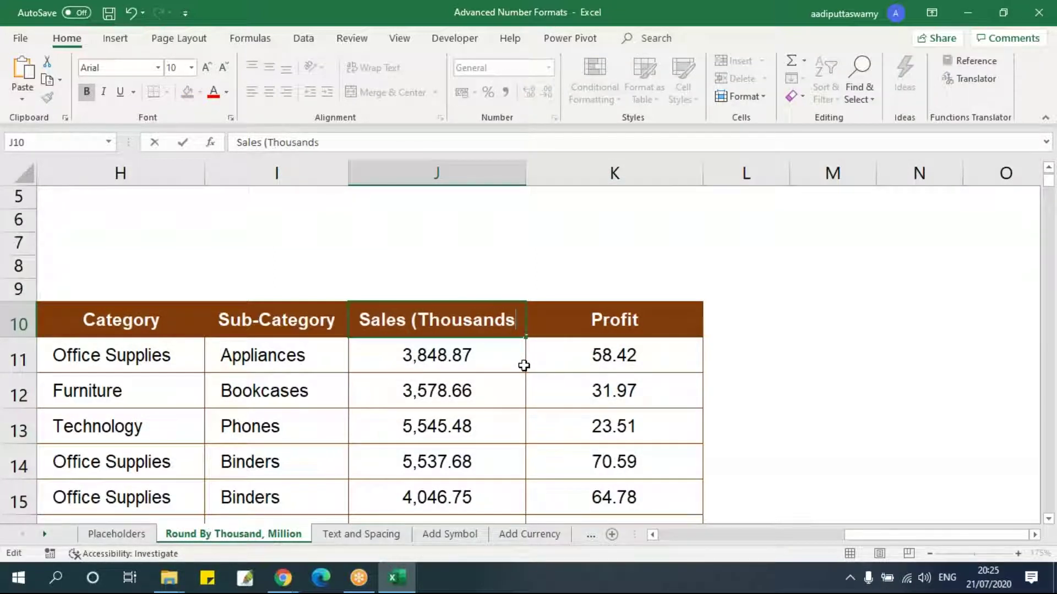
key("Return")
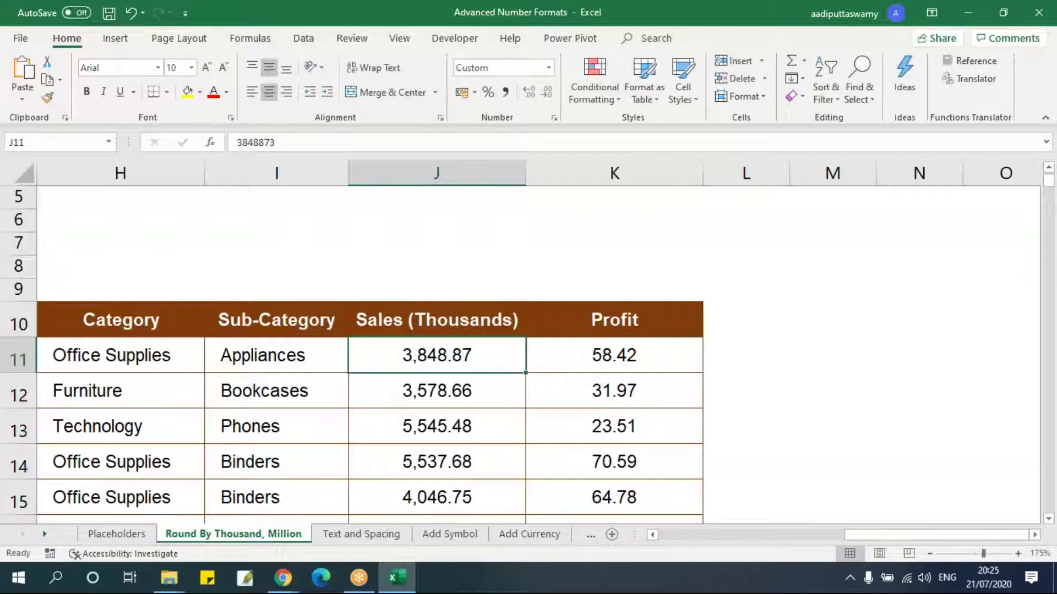
Change the Profit header in K10 to Profit (Thousands)
double_click(654, 315)
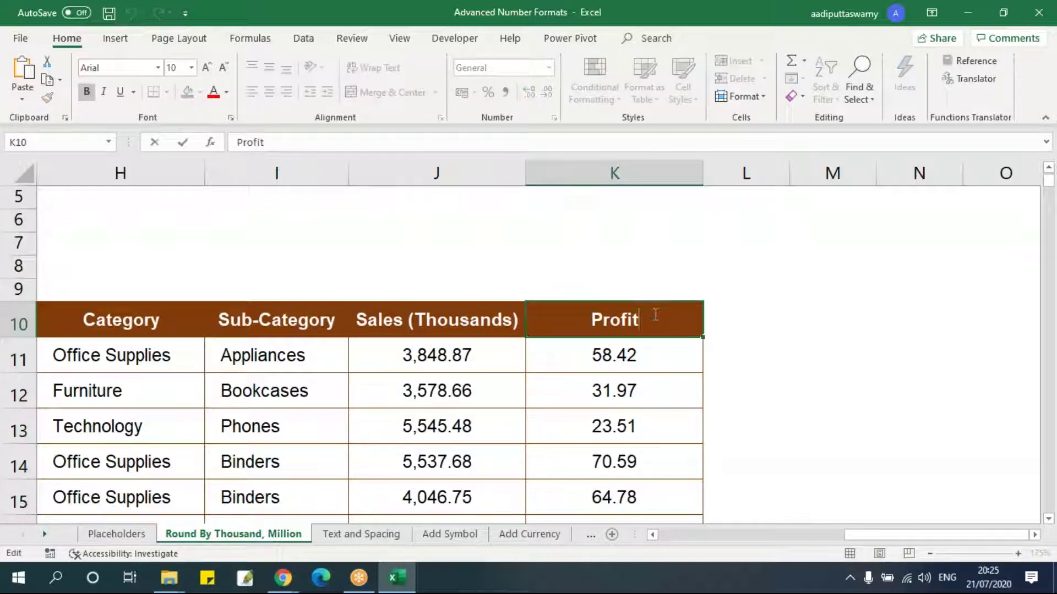
type("(Thoudans")
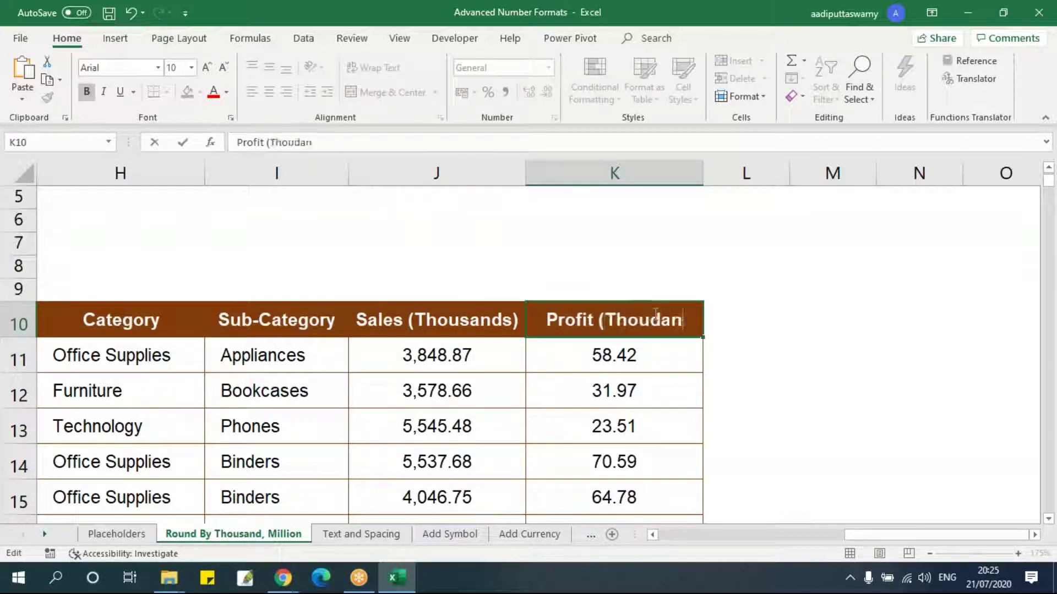
key("BackSpace")
key("BackSpace")
key("BackSpace")
key("BackSpace")
type("sands)")
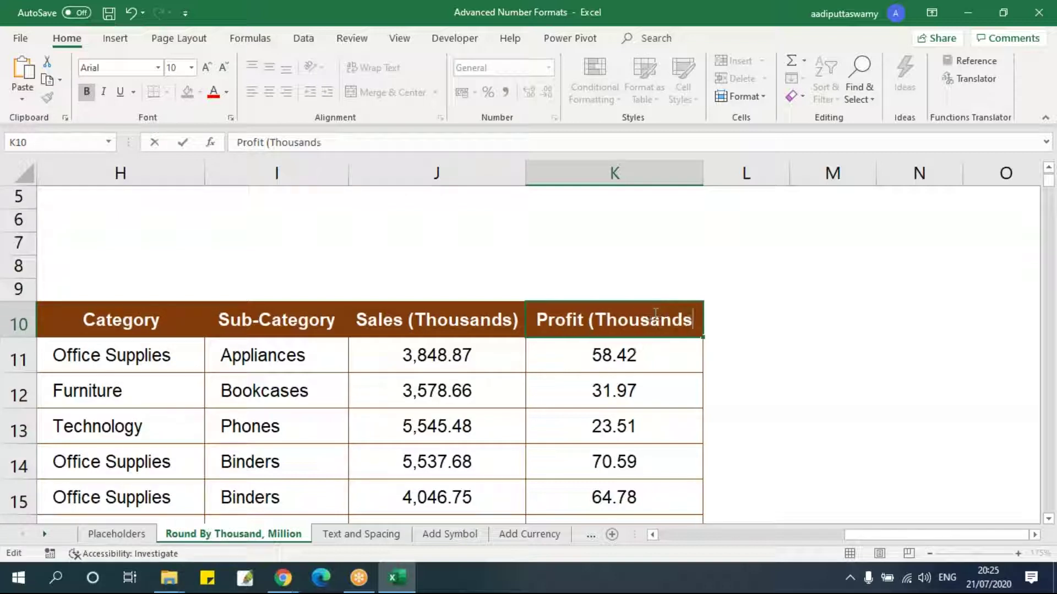
key("Return")
Apply the custom format #,##0.00,, with two trailing commas to all Sales and Profit values to show them in millions
left_click(484, 358)
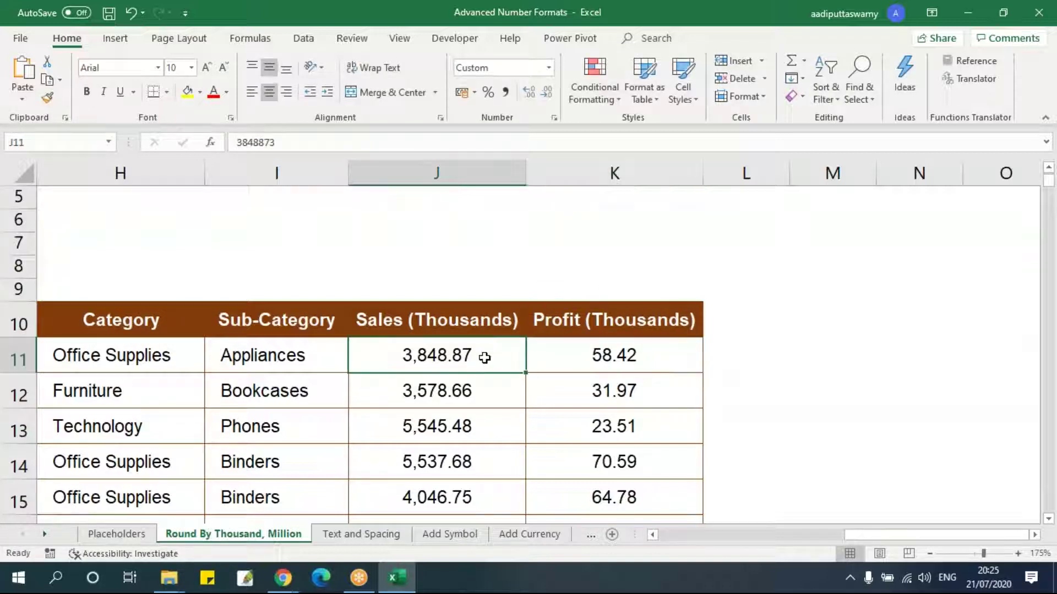
key("shift+Right")
key("ctrl+shift+Down")
key("ctrl+BackSpace")
key("ctrl+1")
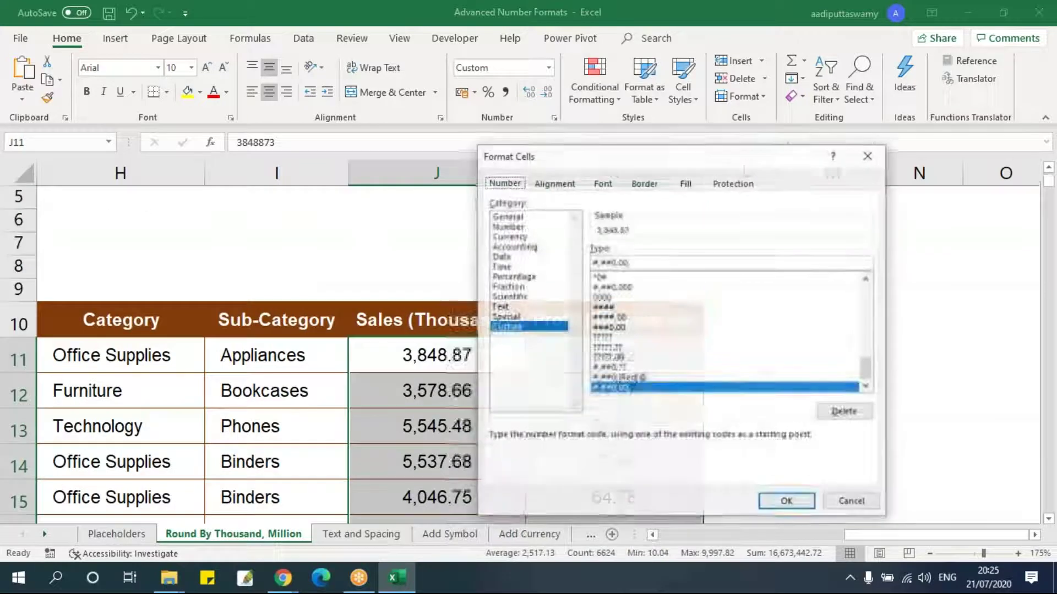
left_click(651, 262)
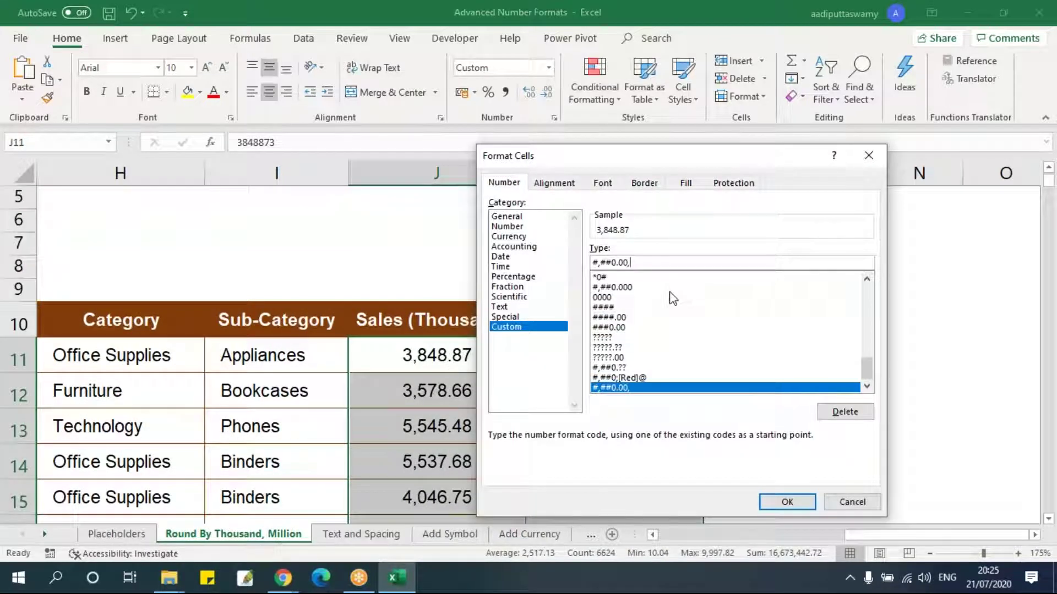
type(",")
left_click(787, 501)
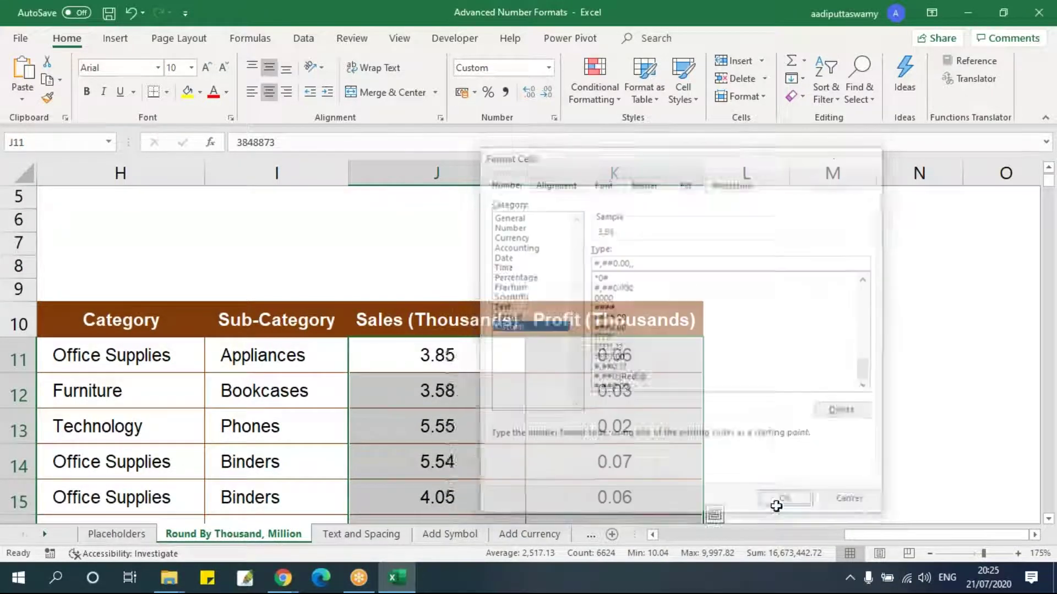
left_click(455, 416)
Change the Sales header in J10 to Sales (Millions)
double_click(492, 320)
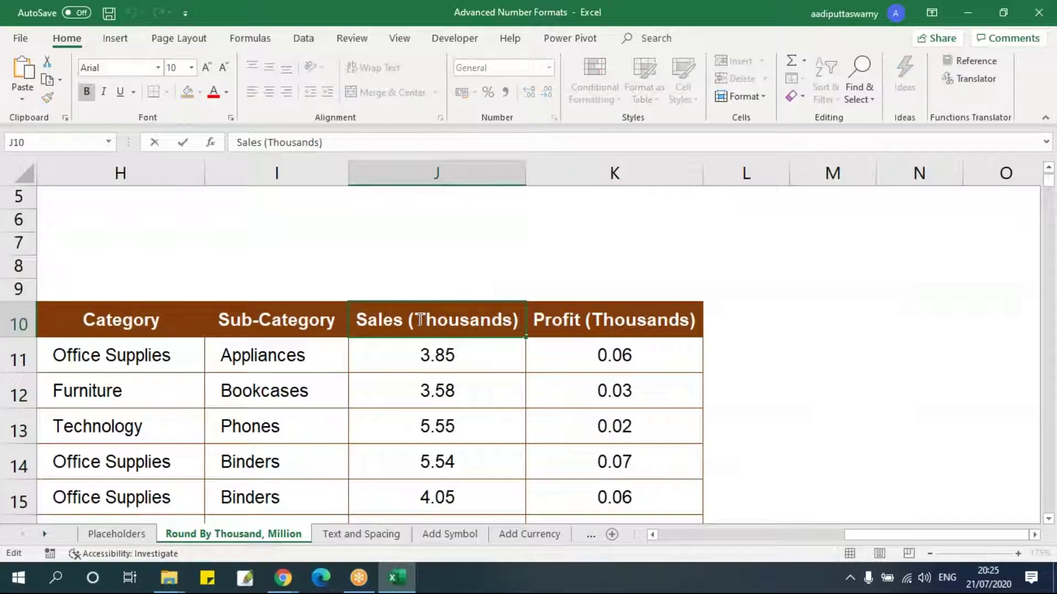
left_click_drag(414, 320, 512, 320)
type("Millions")
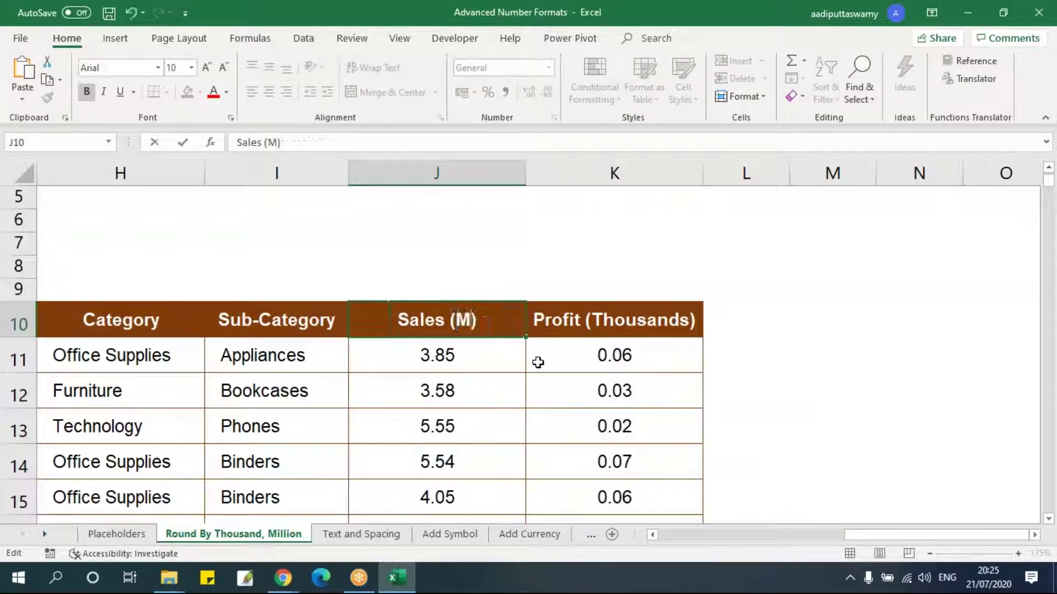
key("Return")
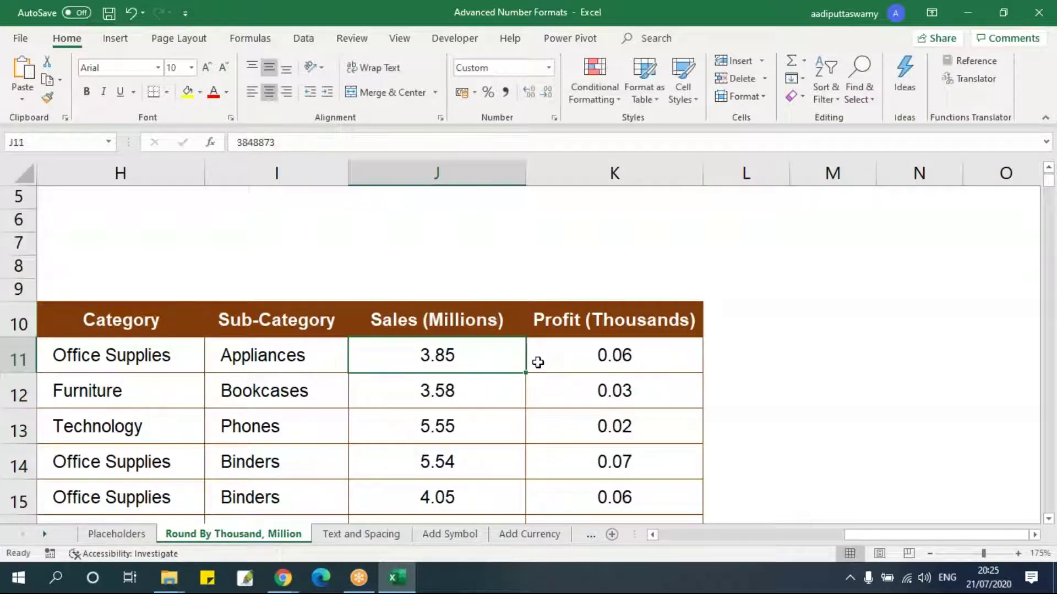
Change the Profit header in K10 to Profit (Millions)
double_click(616, 329)
left_click_drag(594, 320, 691, 320)
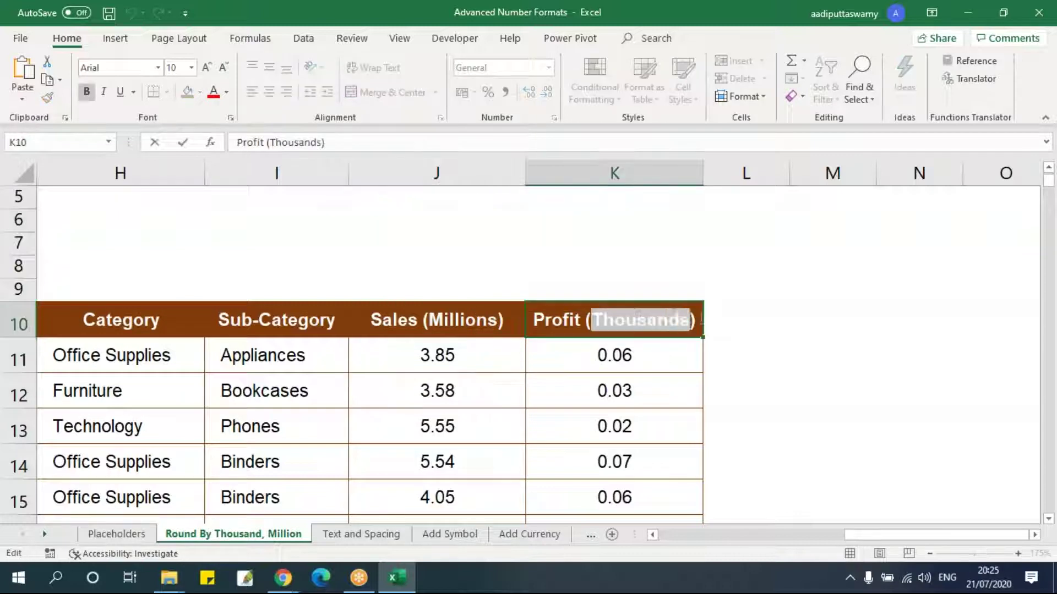
type("ll")
key("BackSpace")
key("BackSpace")
key("BackSpace")
key("BackSpace")
type("Millon")
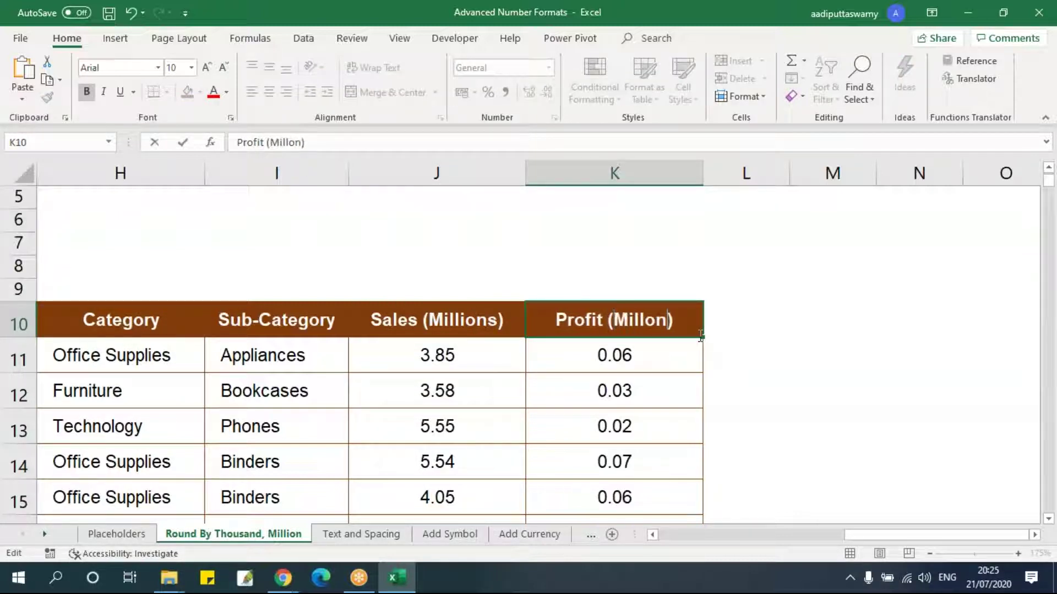
key("BackSpace")
key("BackSpace")
type("ions")
key("Return")
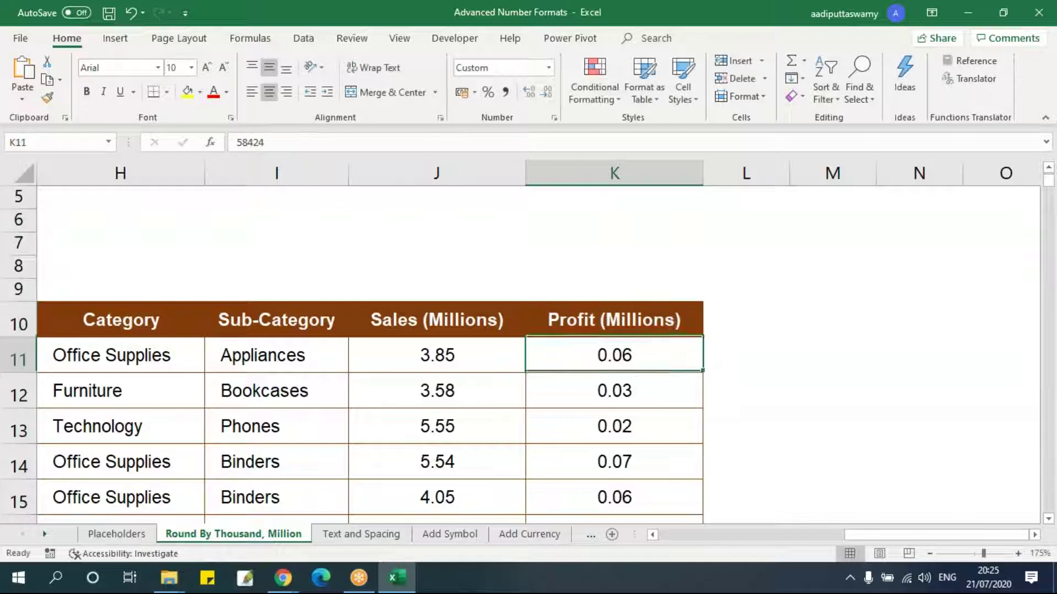
Compare the Sales and Profit columns on the Text and Spacing sheet with the headers on the Round By Thousand, Million sheet
left_click(497, 390)
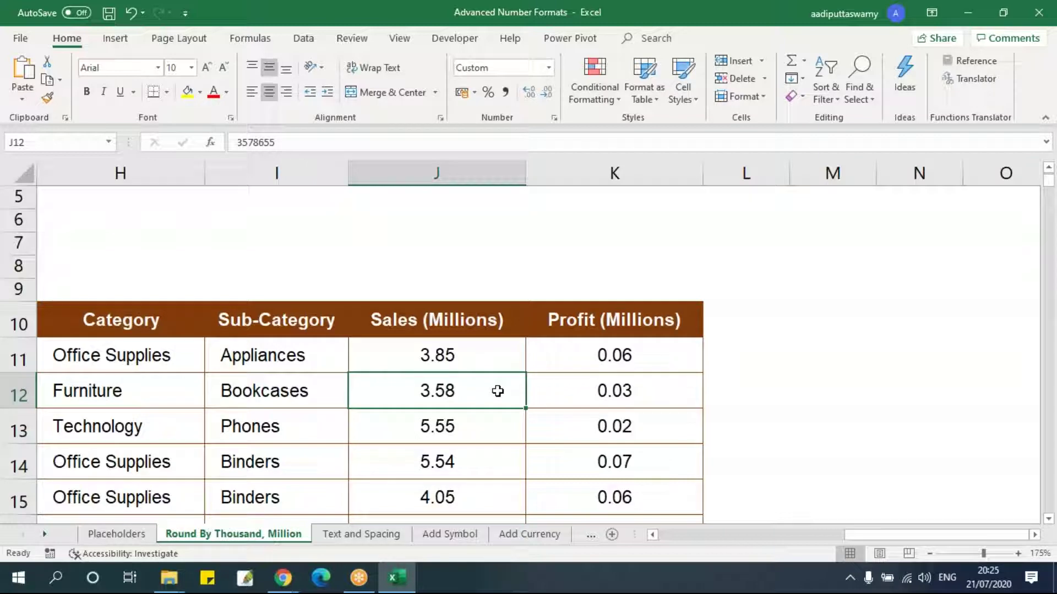
left_click(368, 537)
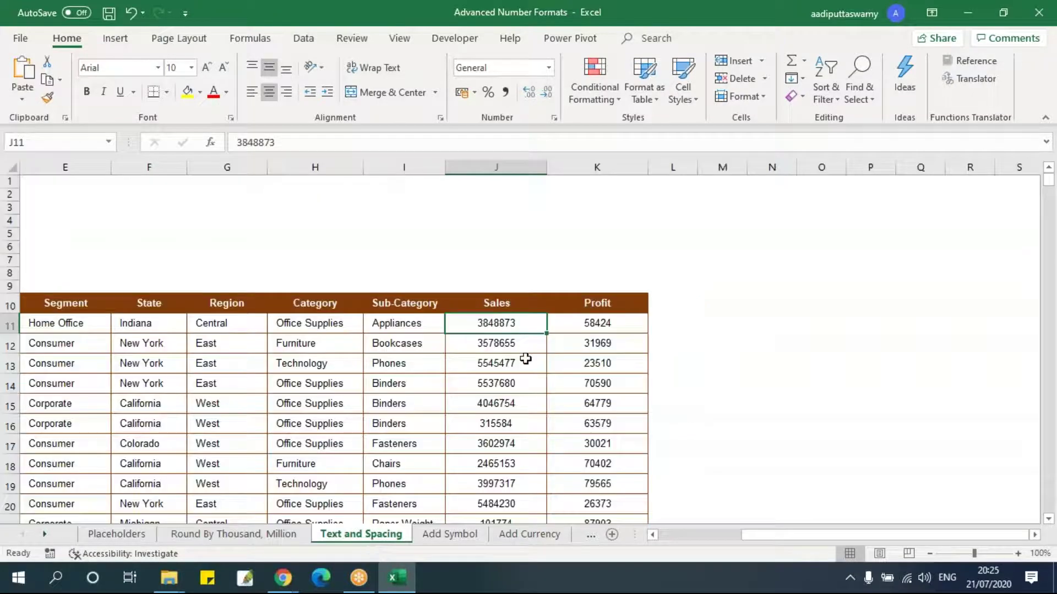
scroll(525, 358, "up", 3, "ctrl")
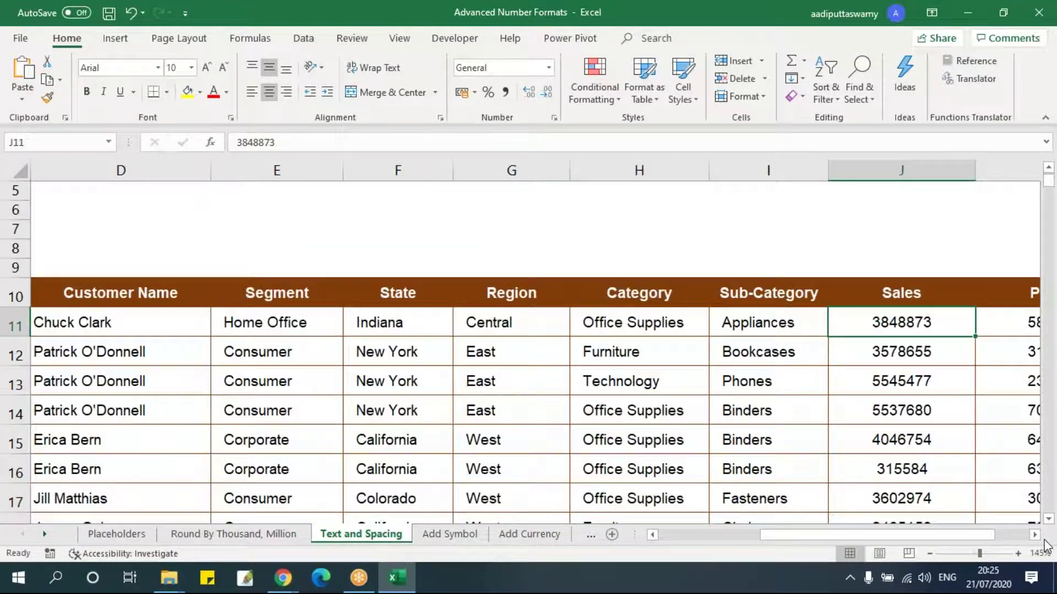
left_click(1035, 535)
left_click(233, 534)
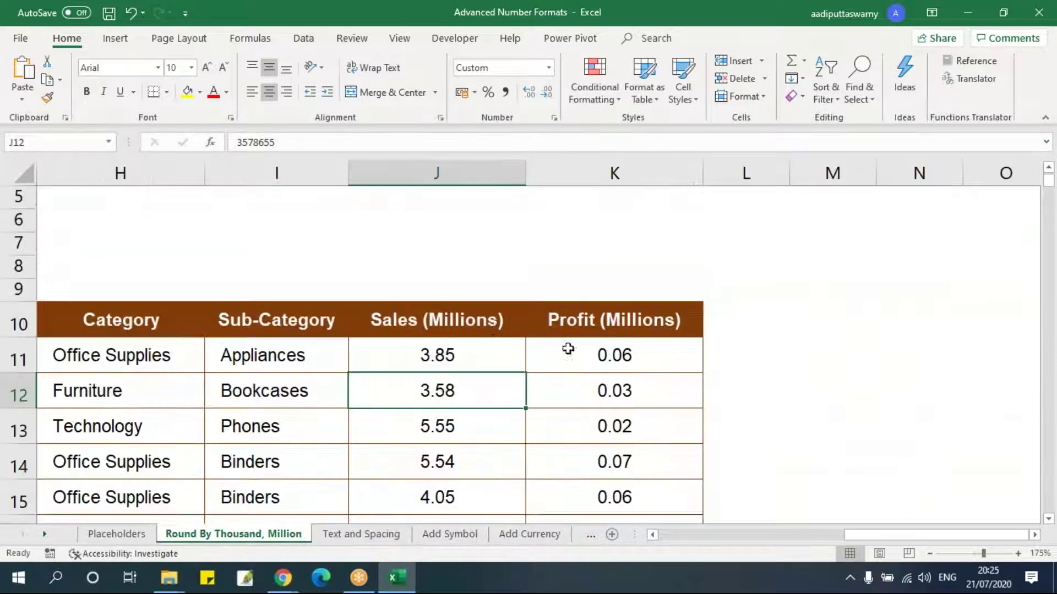
left_click(460, 325)
left_click(587, 323)
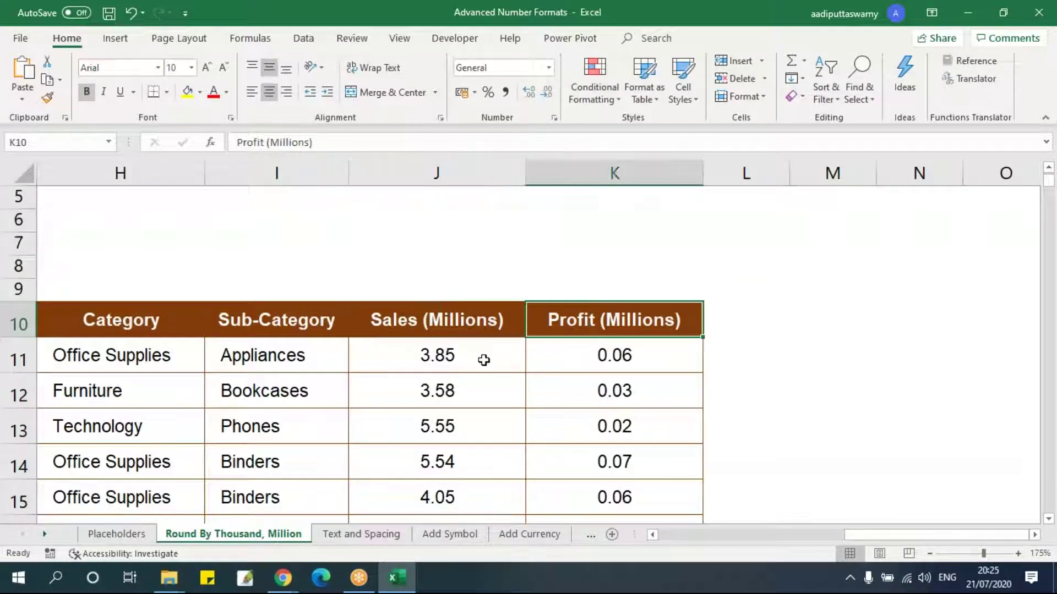
On the Text and Spacing sheet, choose the Number format with two decimals and the 1000 separator for all Sales and Profit values
left_click(372, 535)
key("shift+Right")
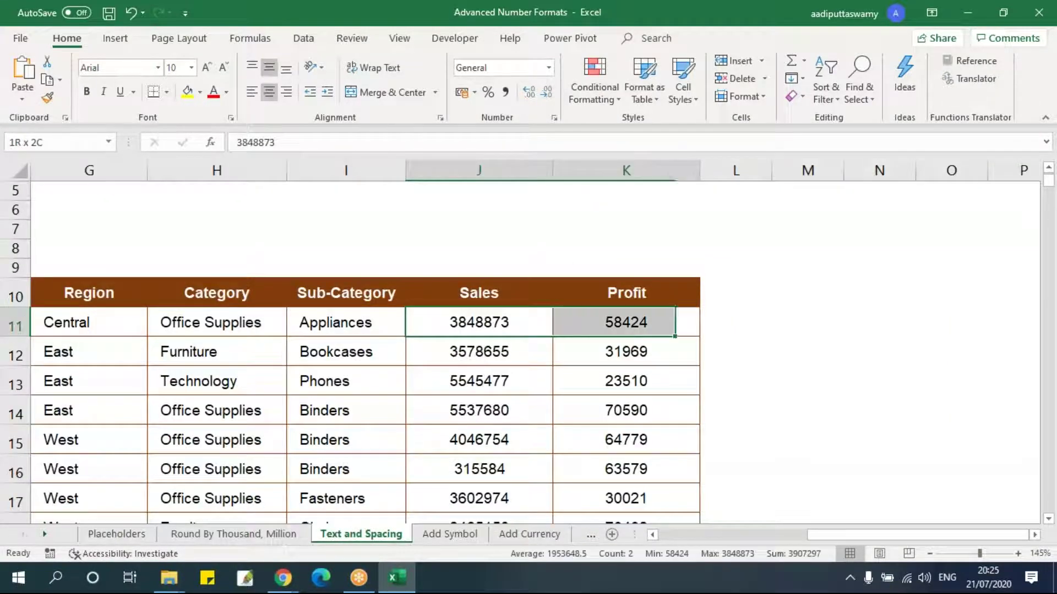
key("ctrl+shift+Down")
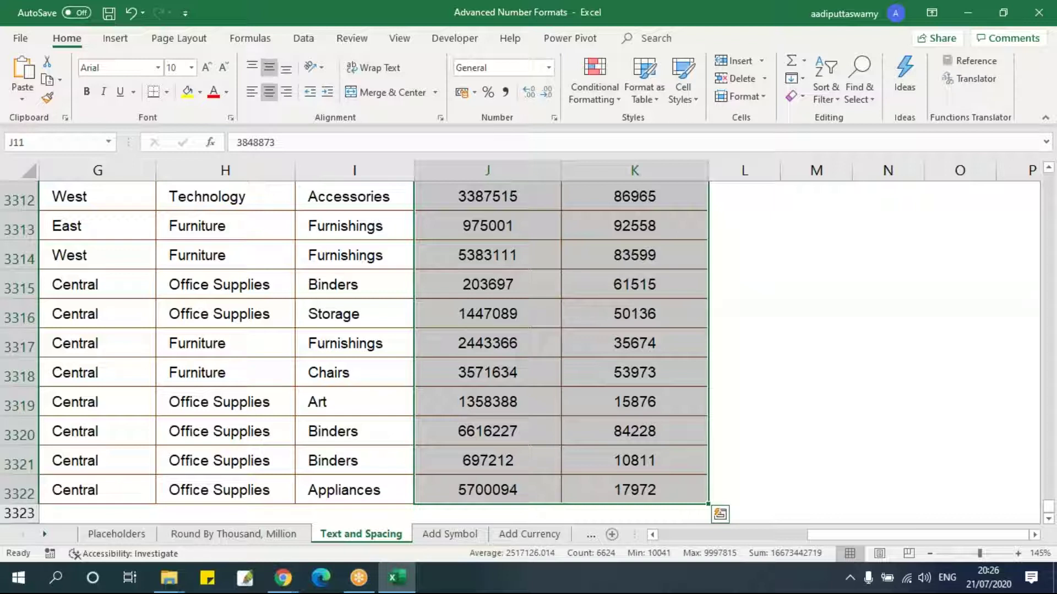
key("ctrl+1")
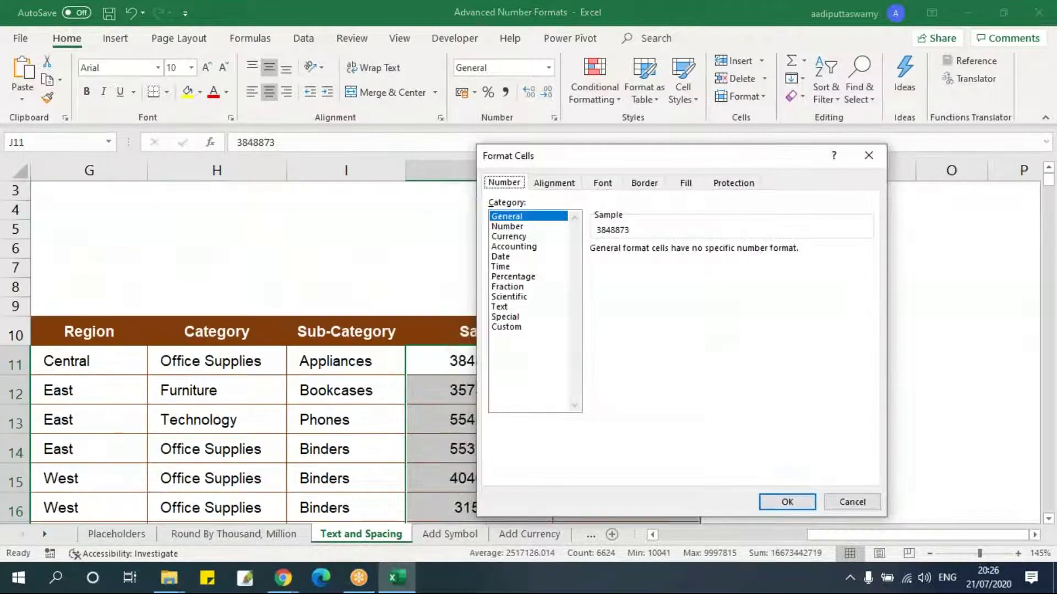
left_click(505, 327)
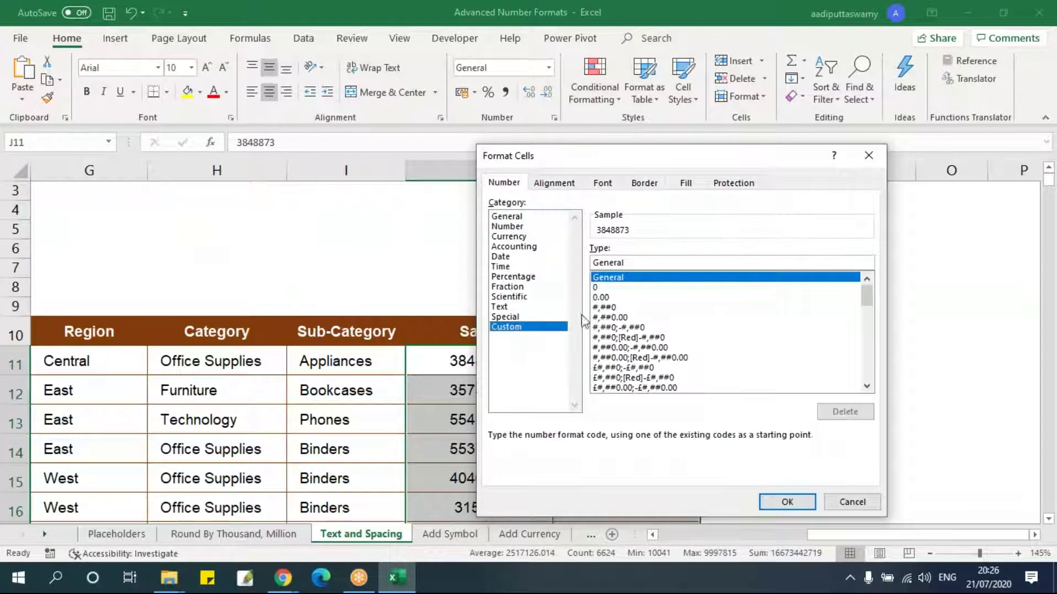
left_click(507, 216)
left_click(507, 226)
left_click(664, 269)
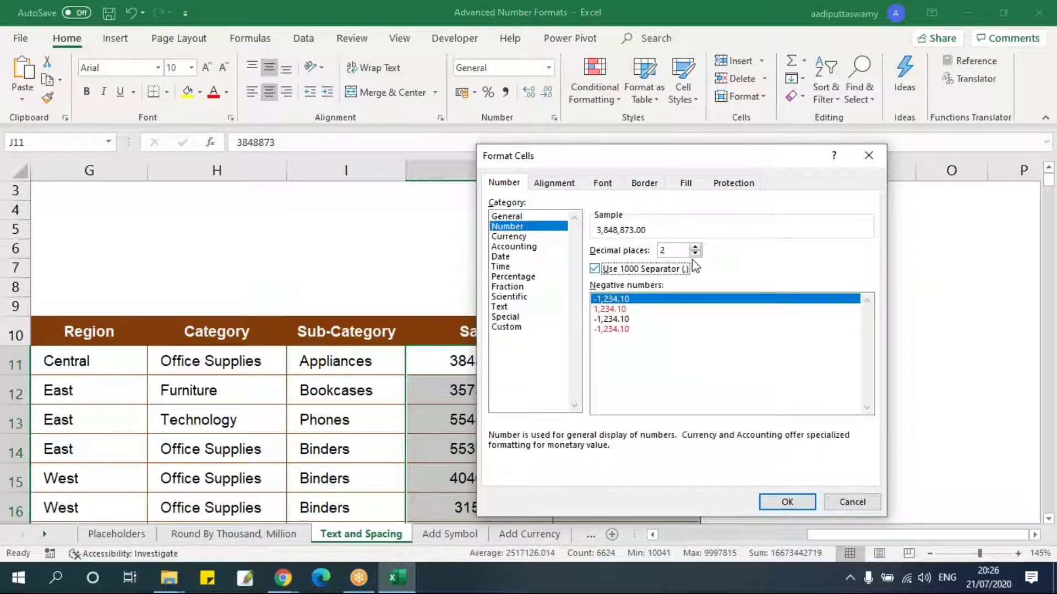
left_click(695, 253)
left_click(696, 254)
left_click(695, 247)
left_click(695, 248)
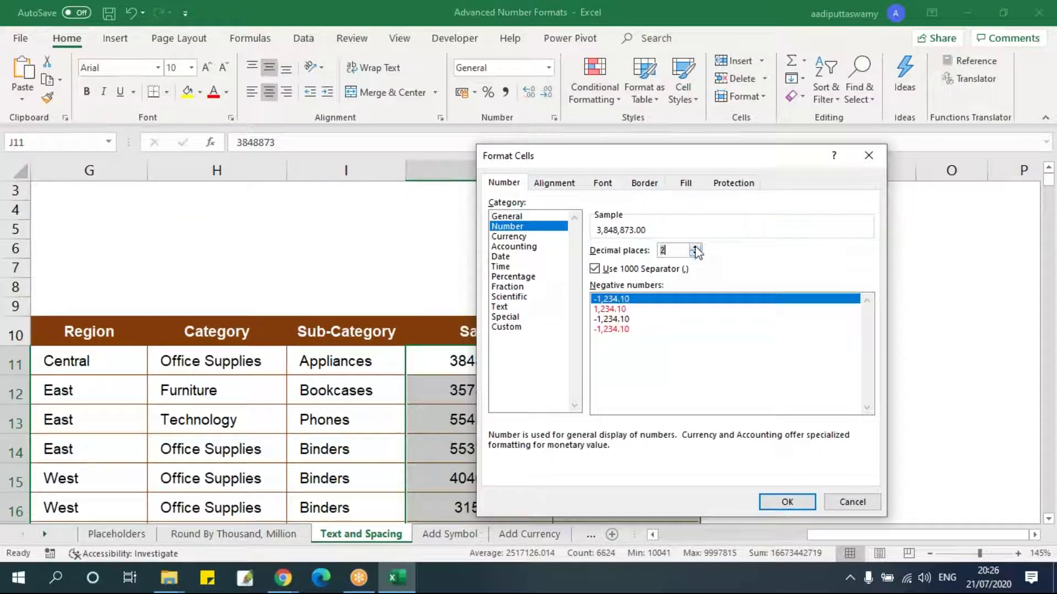
Extend the number format into the custom code #,##0.00, \K and apply it, showing Sales and Profit in thousands with a K suffix
left_click(532, 327)
left_click(650, 263)
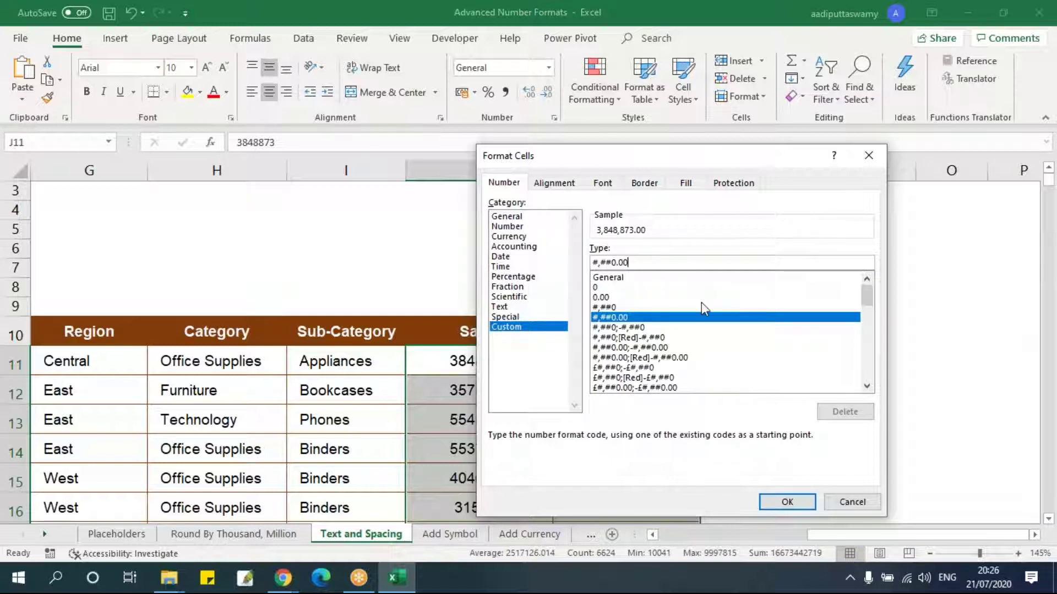
type(",")
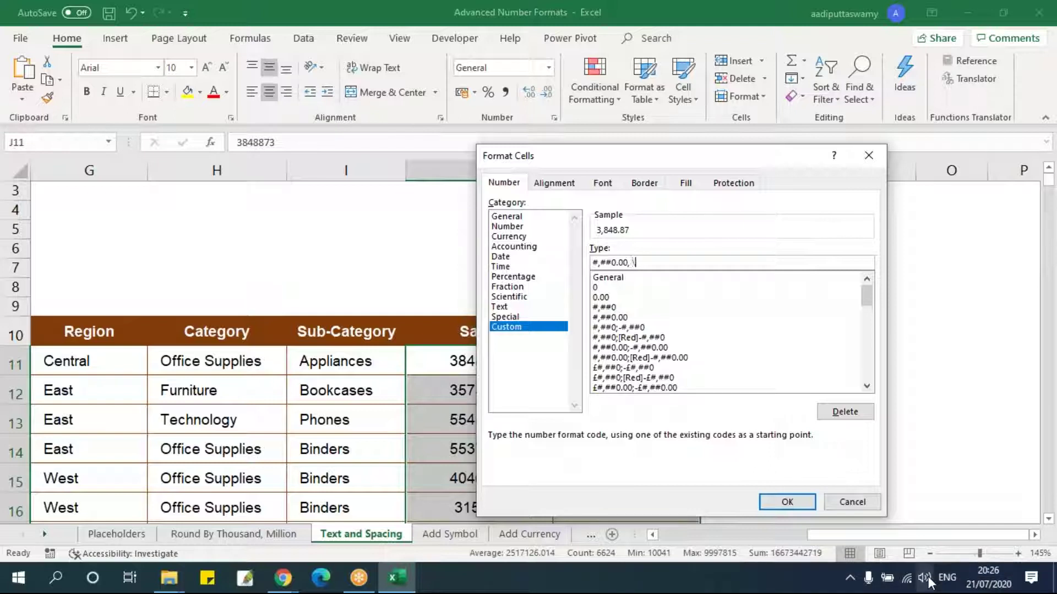
type("\\K")
left_click(796, 502)
key("Down")
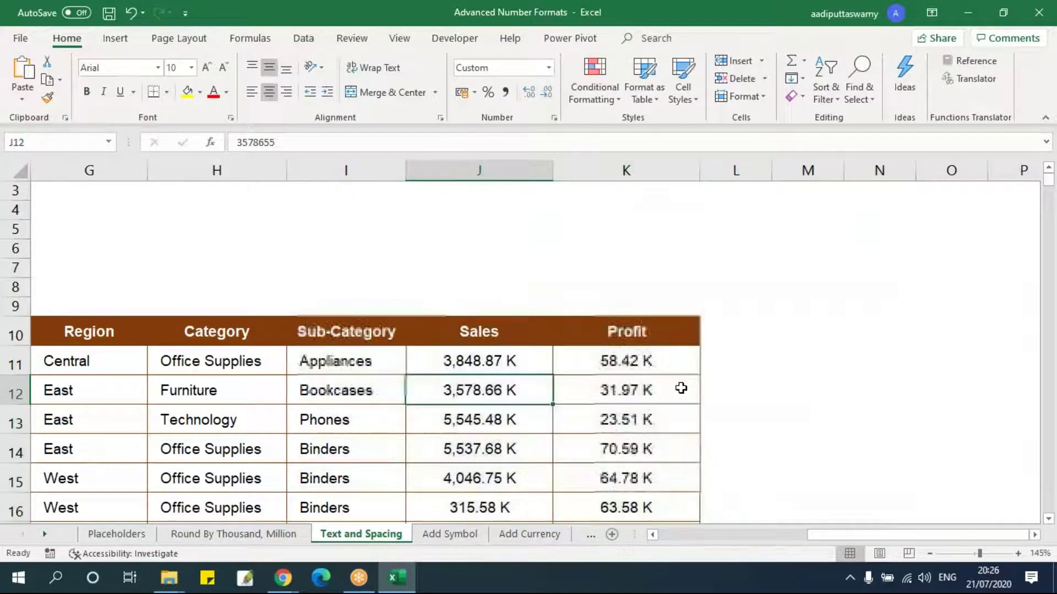
scroll(688, 389, "down", 3)
scroll(689, 388, "up", 3)
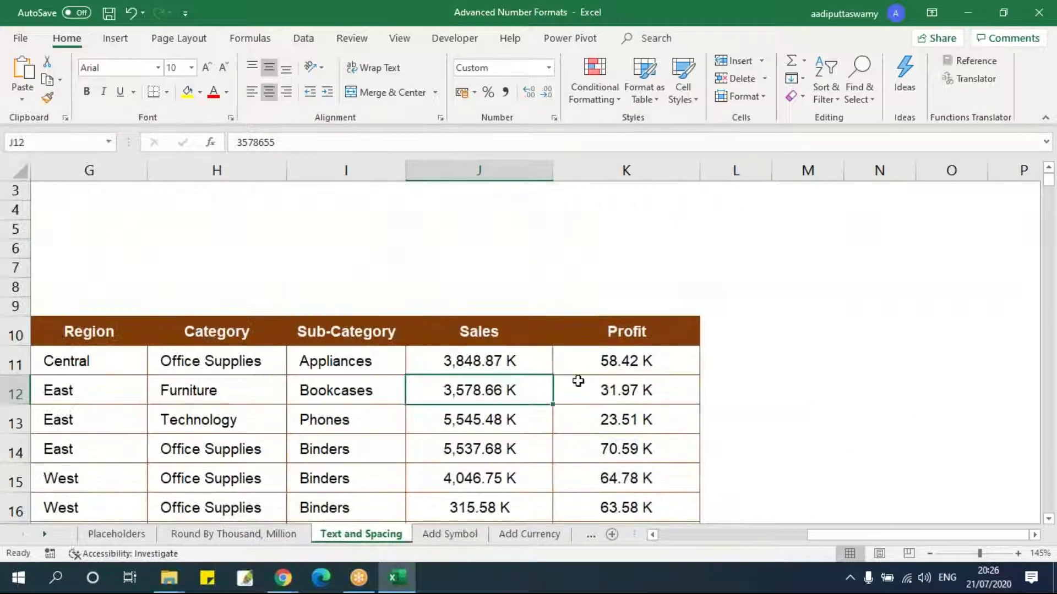
Inspect the underlying number in the first Sales cell, J11, leaving it unedited
double_click(515, 362)
left_click_drag(449, 360, 566, 349)
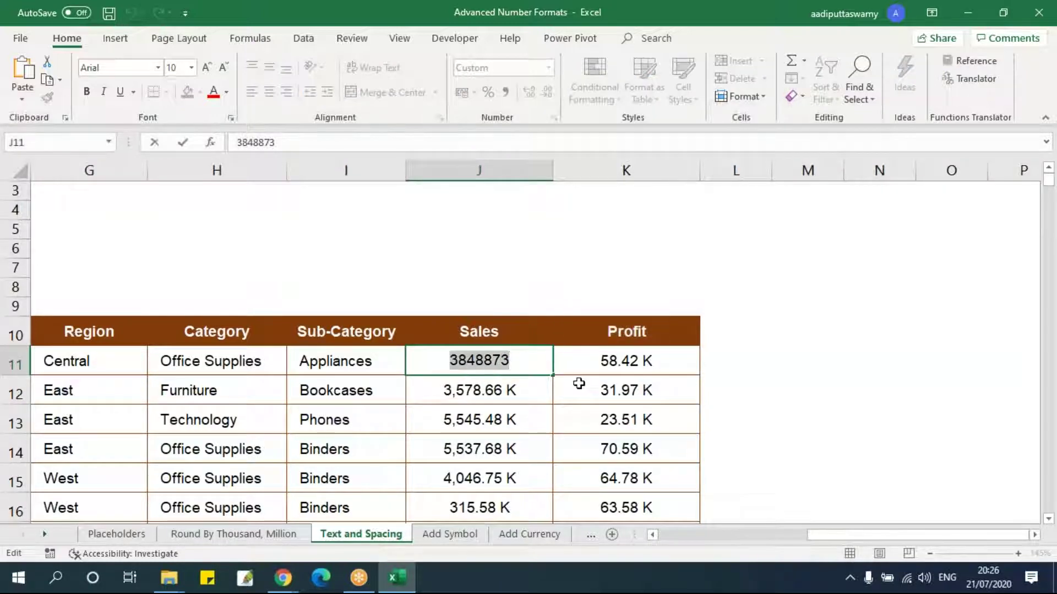
left_click(578, 382)
left_click(527, 366)
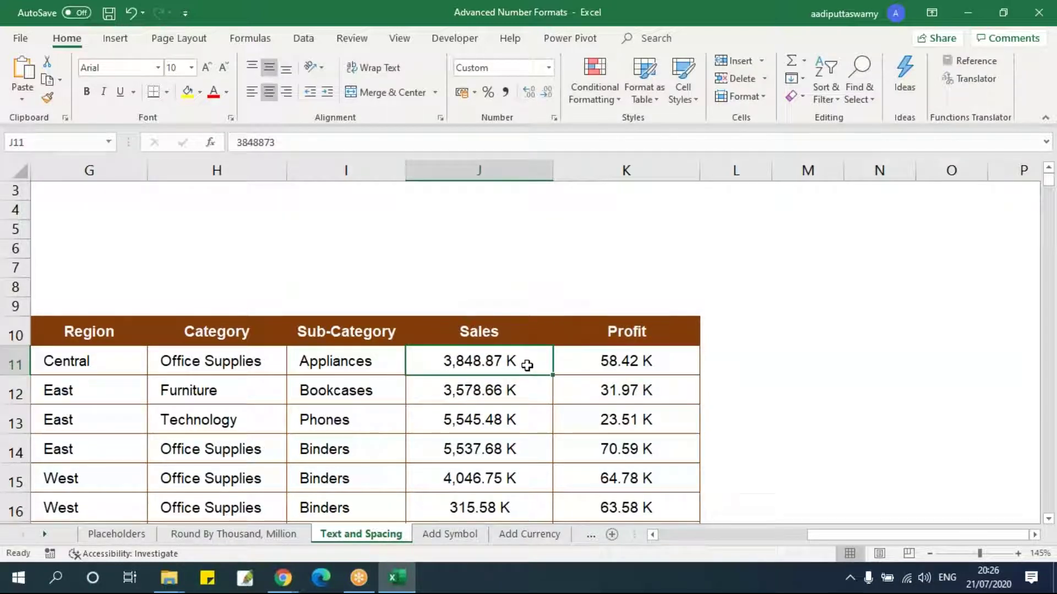
Try to apply the custom number format #,##0.00,, M to all Sales and Profit values
key("Up")
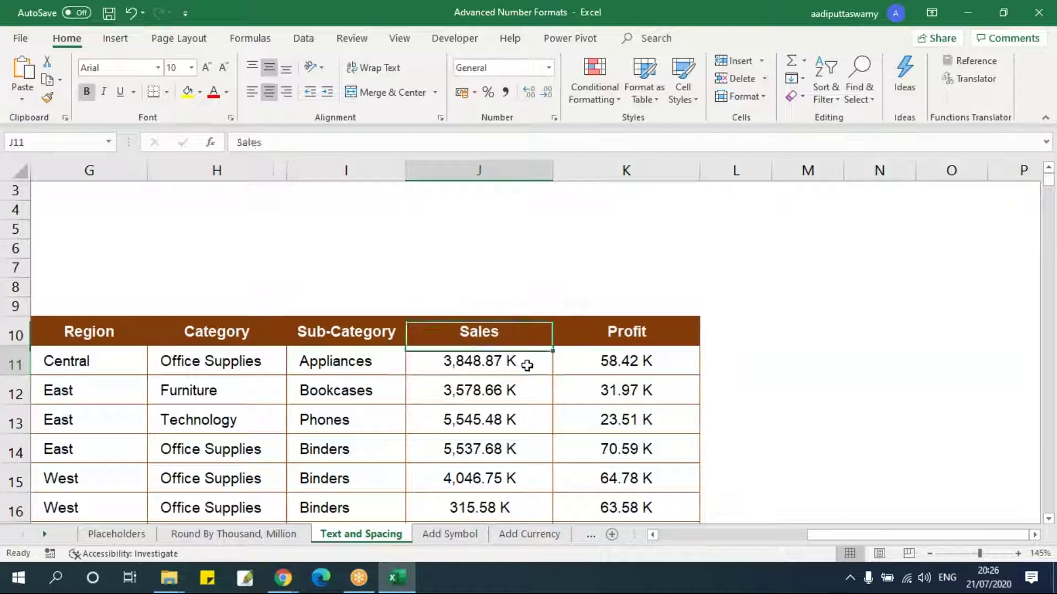
key("Down")
key("shift+Right")
key("ctrl+shift+Down")
key("ctrl+BackSpace")
key("ctrl+1")
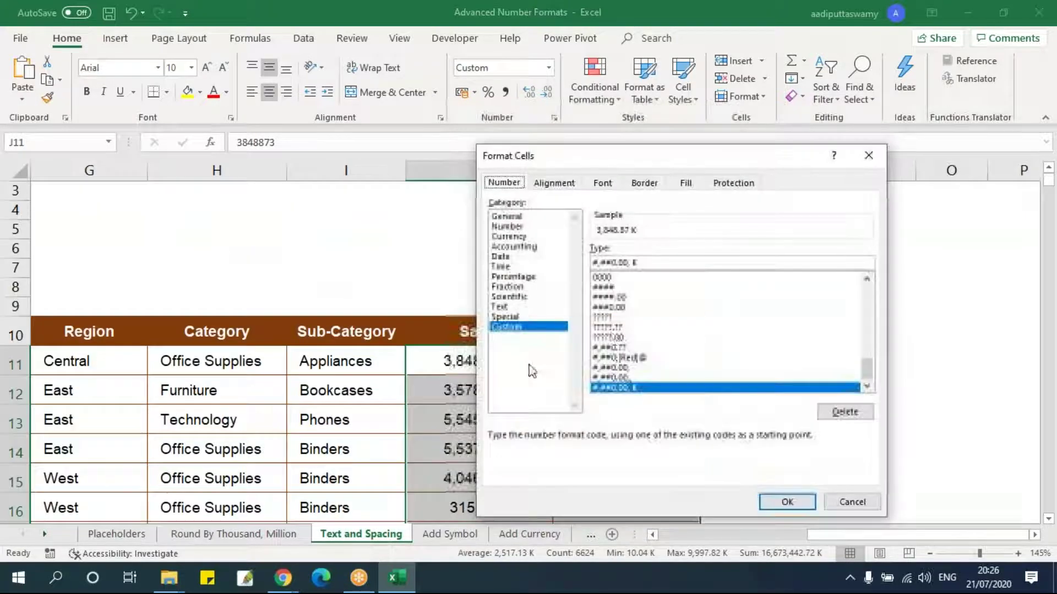
left_click(630, 263)
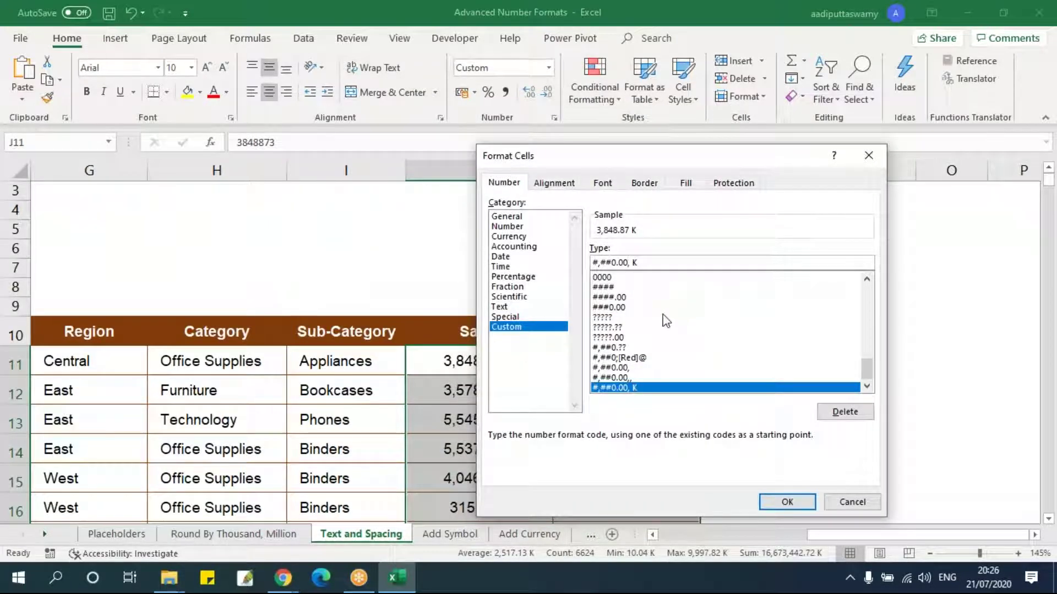
type(", ")
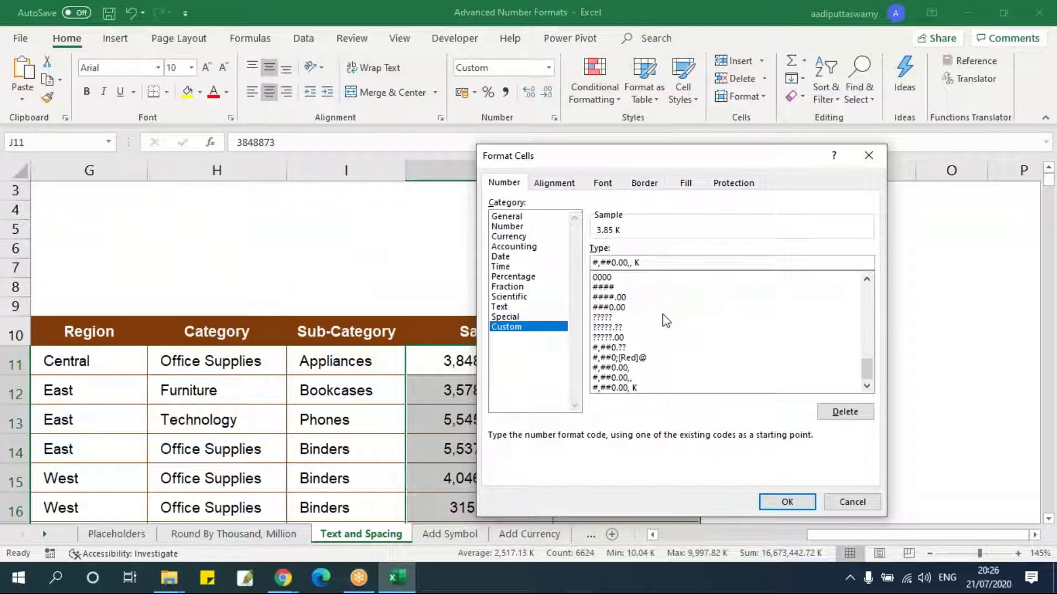
type("\\M")
key("BackSpace")
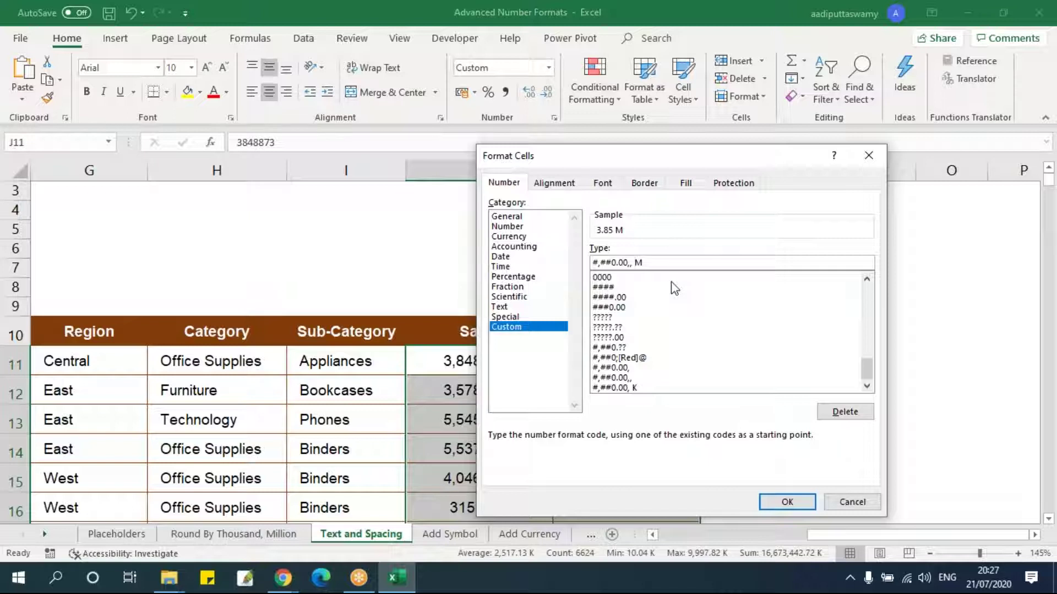
left_click(788, 503)
left_click(502, 346)
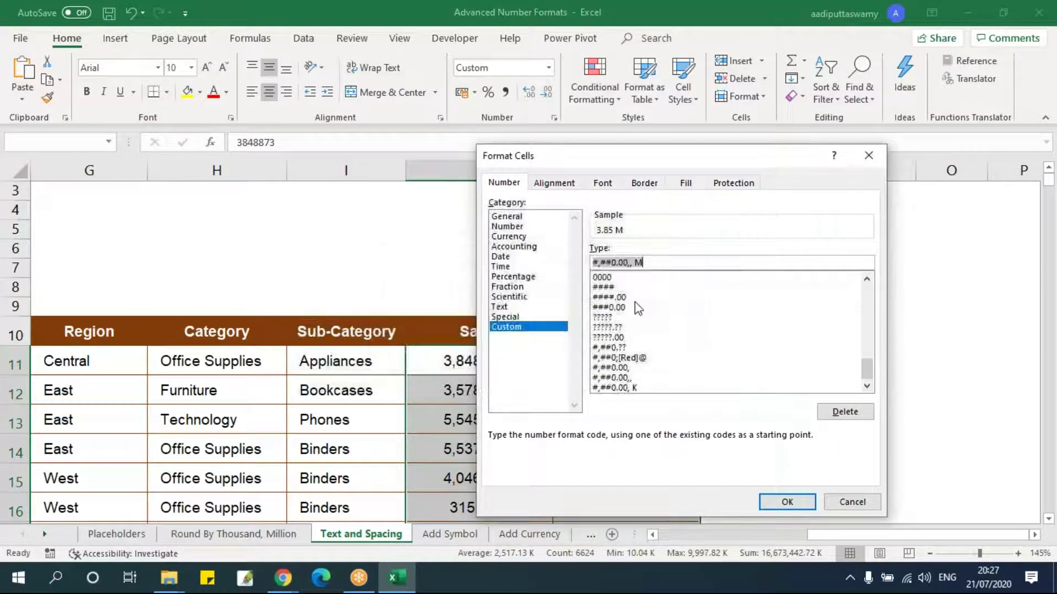
Add a backslash before the M, making the code #,##0.00,, \M, and apply it to the Sales and Profit values
left_click(636, 262)
type("\\")
left_click(787, 502)
left_click(518, 371)
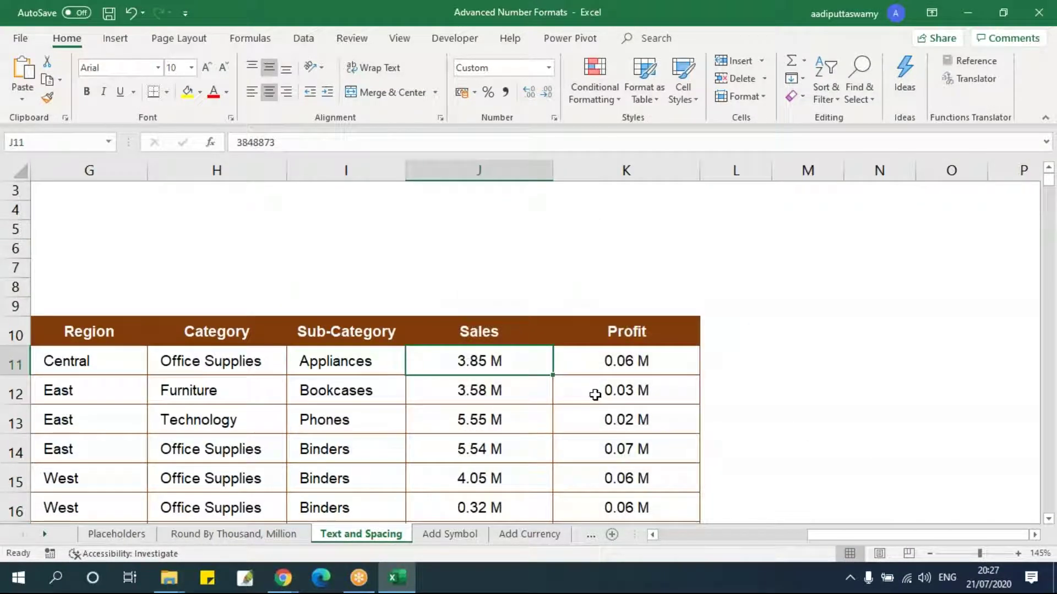
Replace the backslash with double quotes around M in the Sales and Profit format, giving #,##0.00,, "M", and apply it
key("shift+Right")
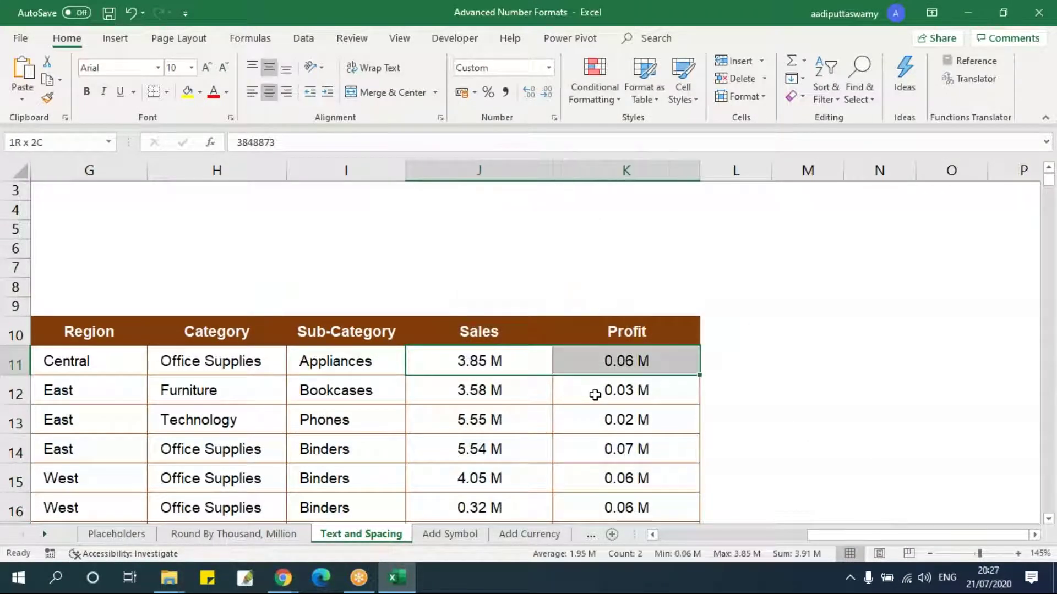
key("ctrl+shift+Down")
key("ctrl+BackSpace")
key("ctrl+1")
left_click(636, 264)
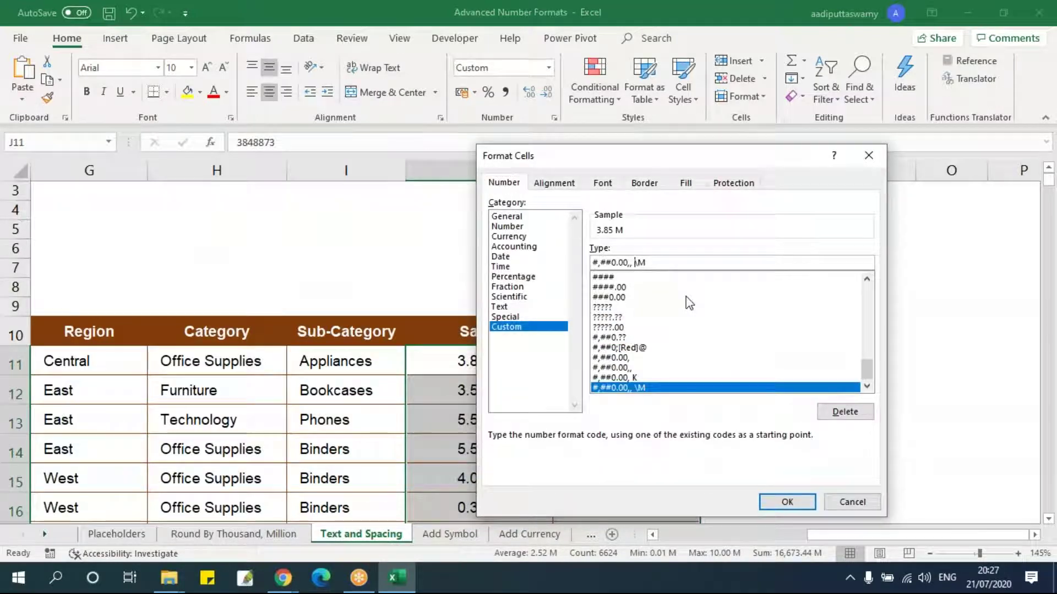
key("Delete")
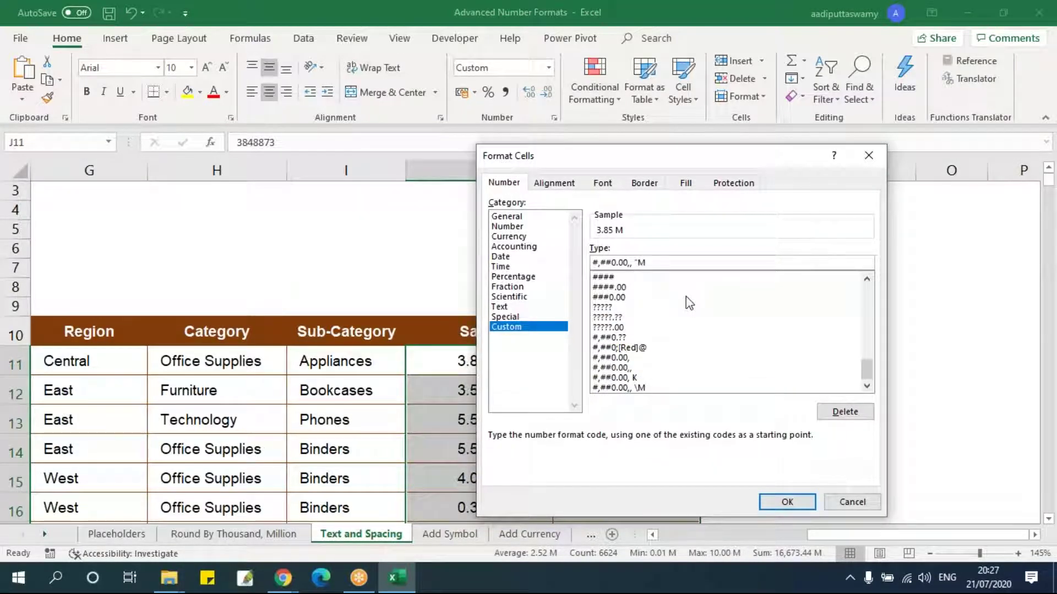
key("Return")
left_click(642, 410)
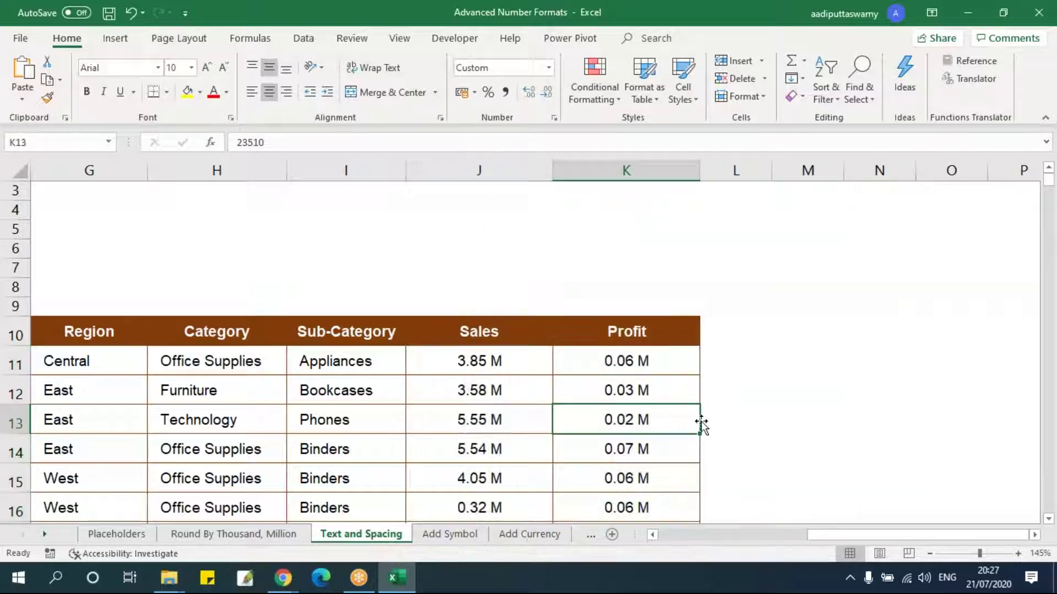
Review the Sales and Profit values in millions and inspect the underlying number in J11 without editing it
scroll(701, 424, "down", 4)
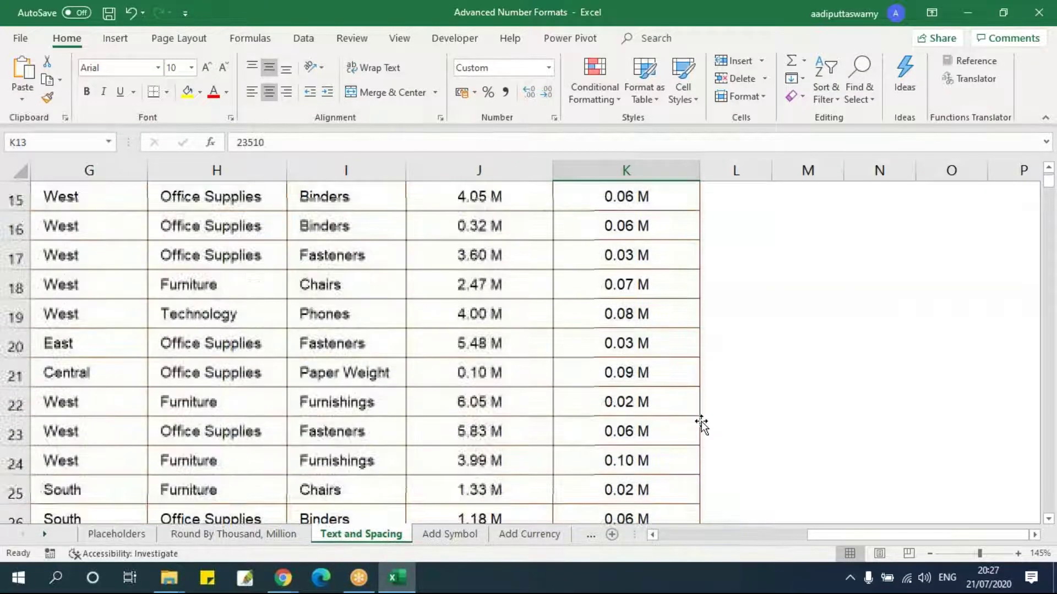
scroll(702, 424, "up", 4)
left_click(511, 366)
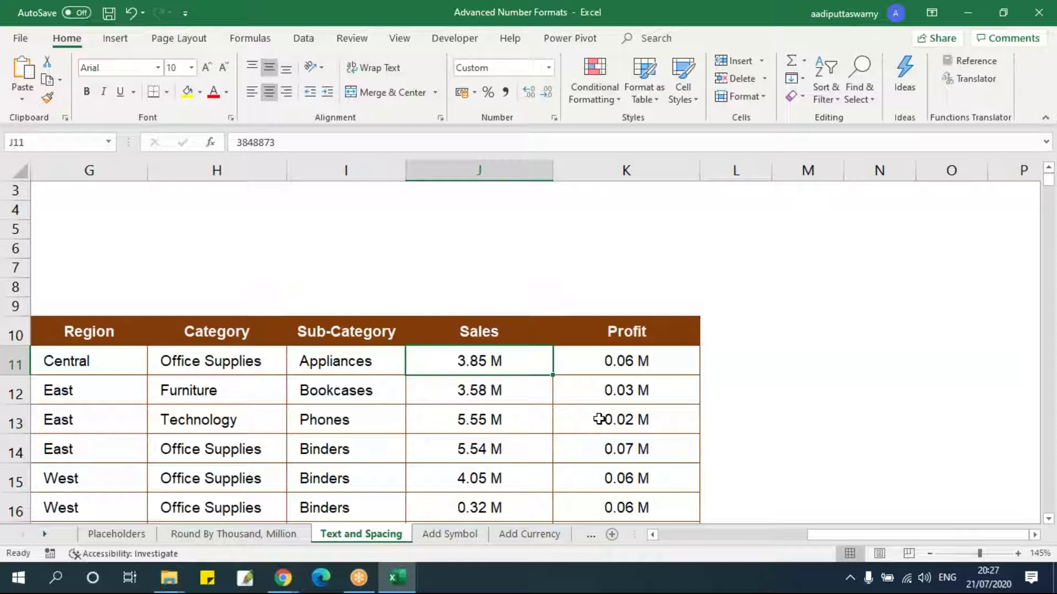
double_click(523, 364)
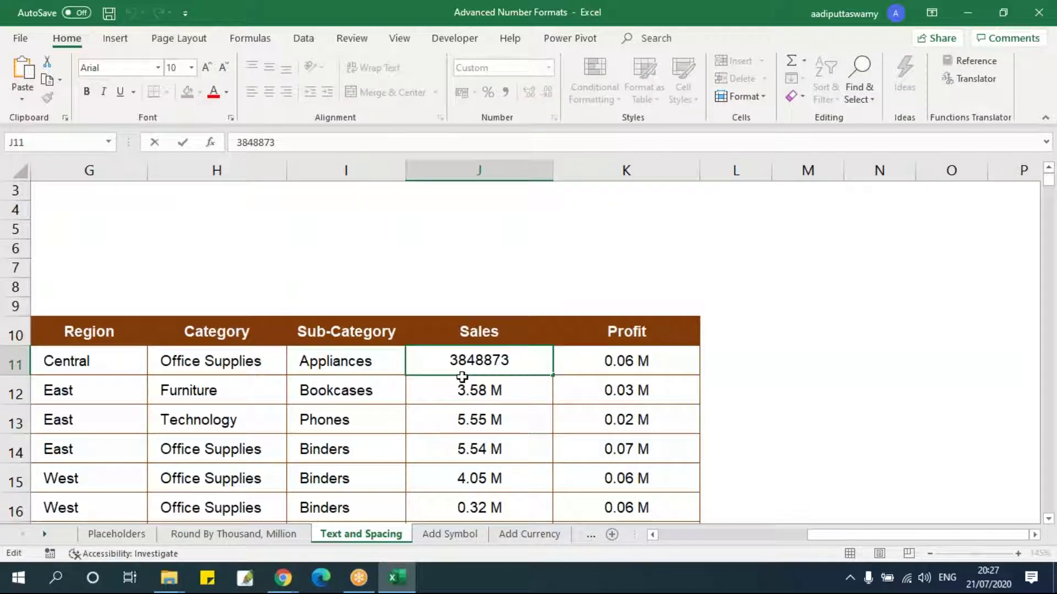
left_click_drag(446, 363, 554, 356)
key("Return")
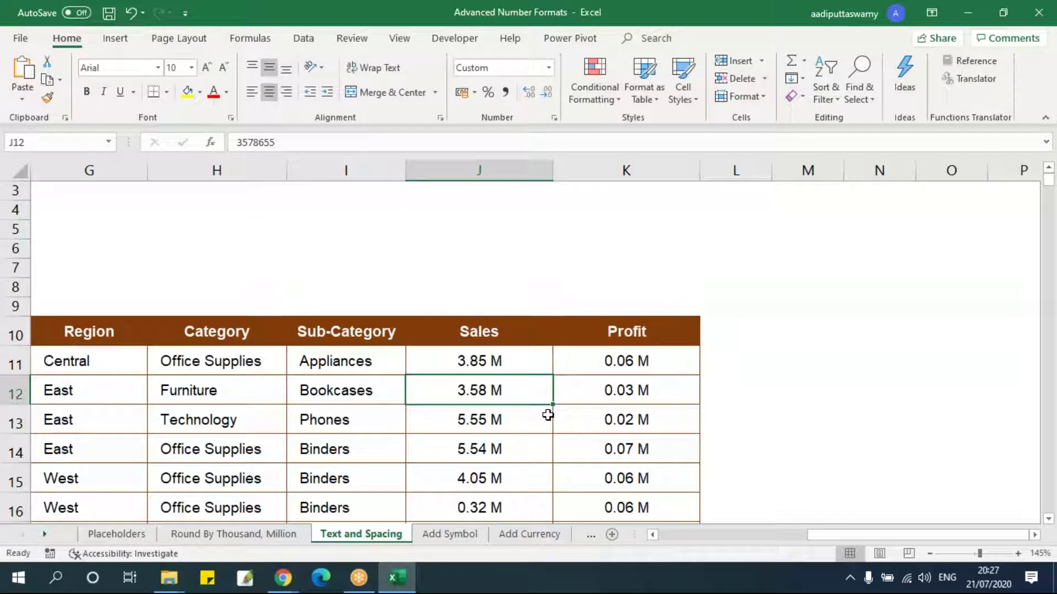
Open the Add Symbol sheet and select the empty cell L11 beside the first Profit value
left_click(450, 534)
left_click(458, 428)
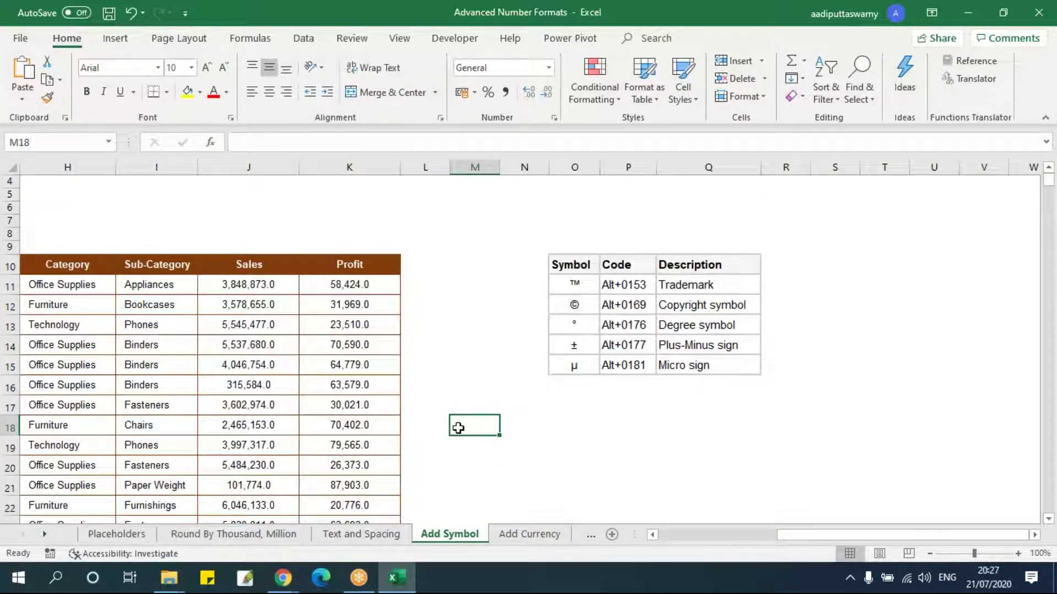
left_click(364, 368)
scroll(420, 420, "up", 3)
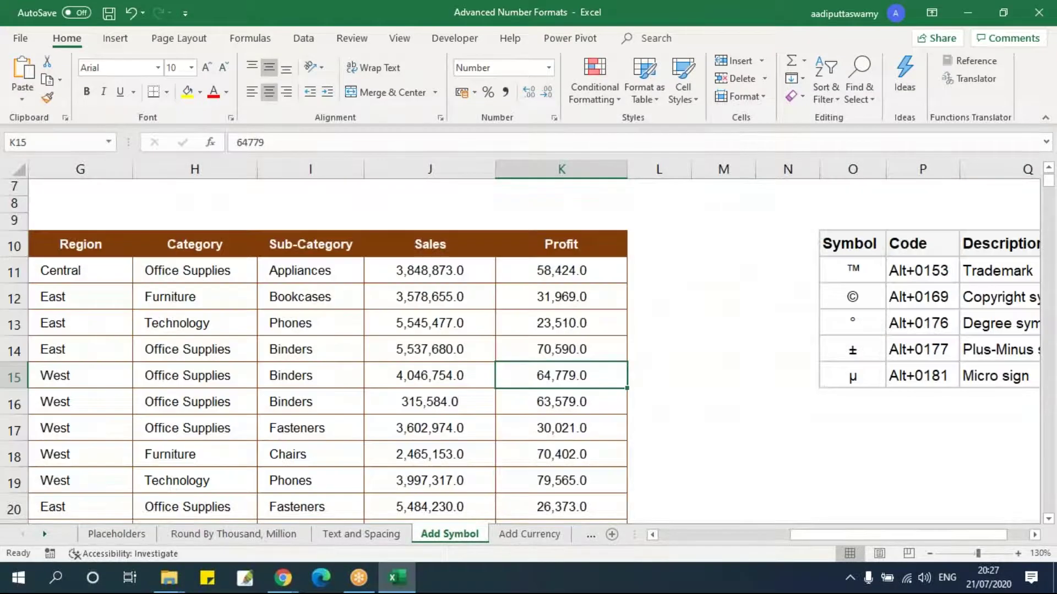
scroll(420, 420, "down", 1)
left_click(1035, 536)
left_click(1035, 536)
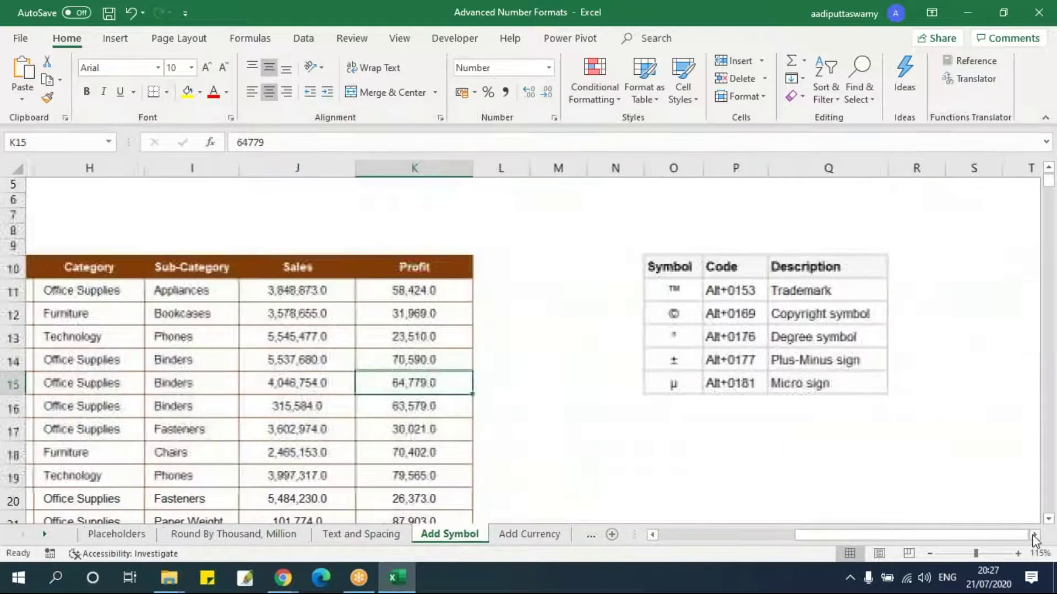
left_click(677, 311)
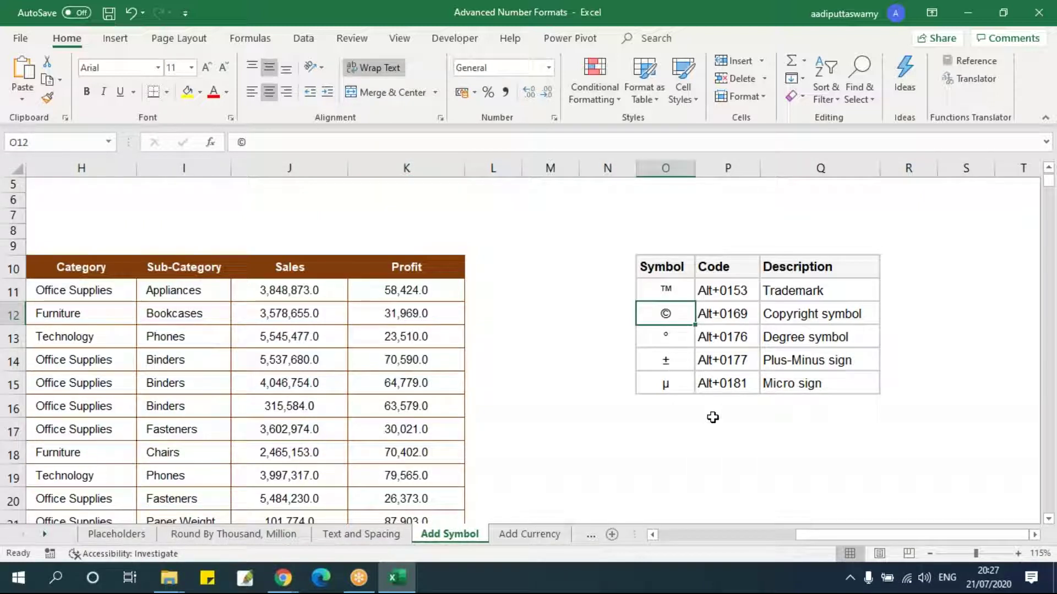
left_click(506, 296)
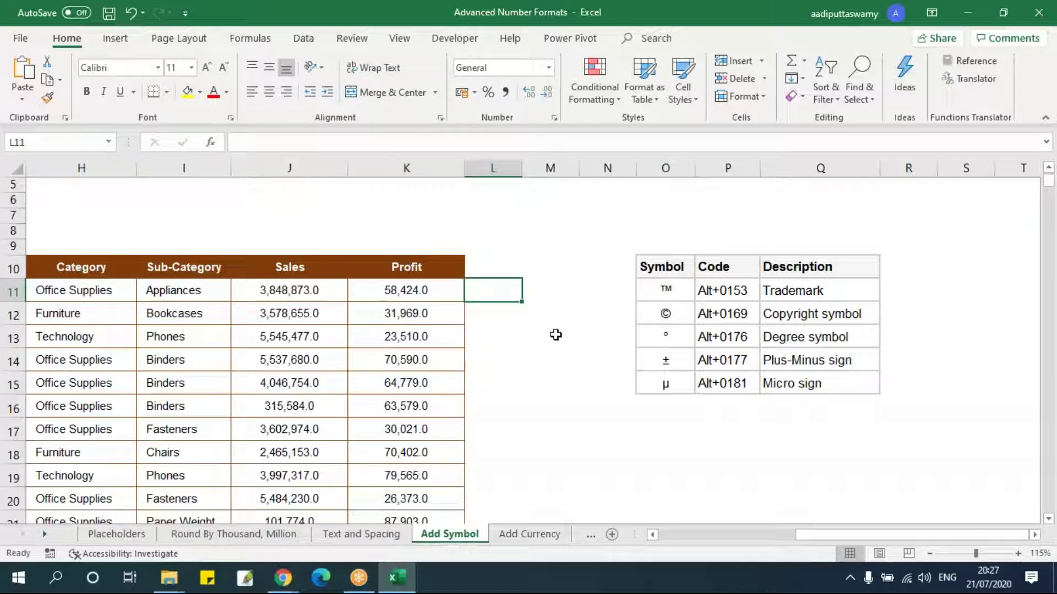
type("=")
key("Left")
key("Left")
key("Right")
type("/")
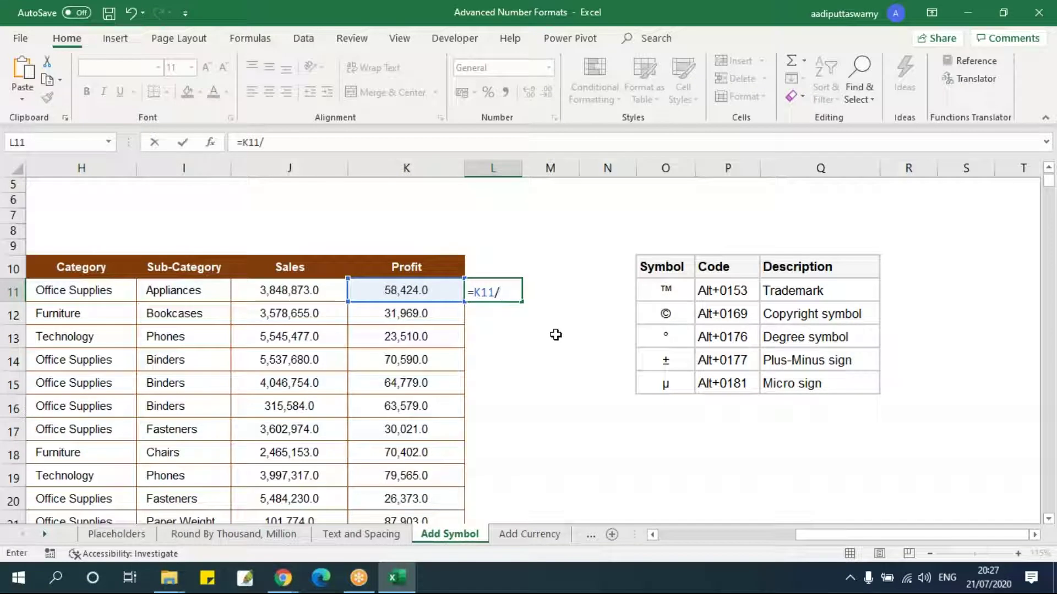
key("Escape")
type("2")
key("Escape")
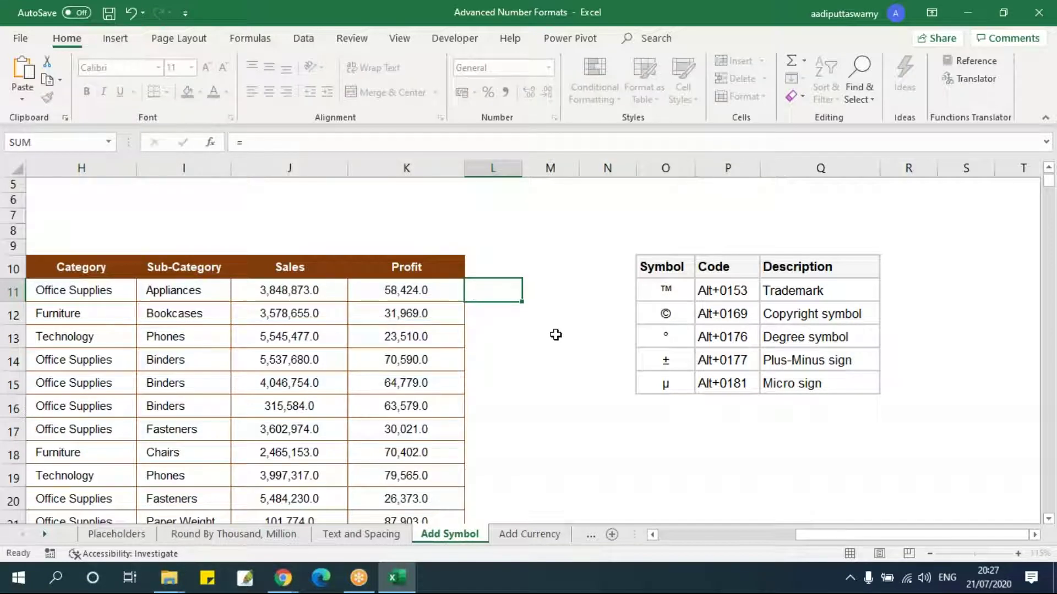
Enter 24 in cell L11
type("24")
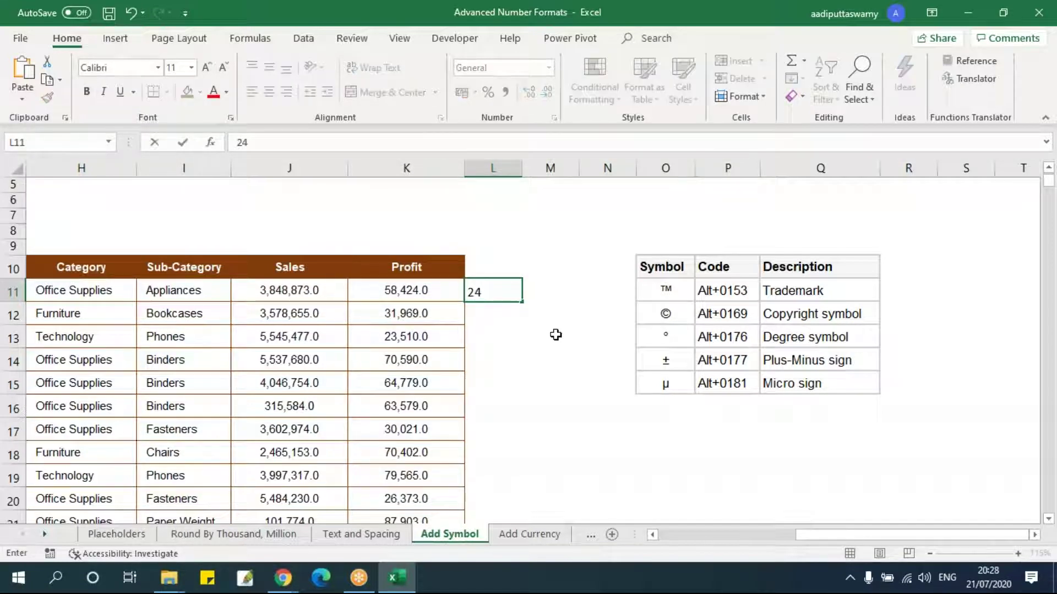
key("Return")
key("Up")
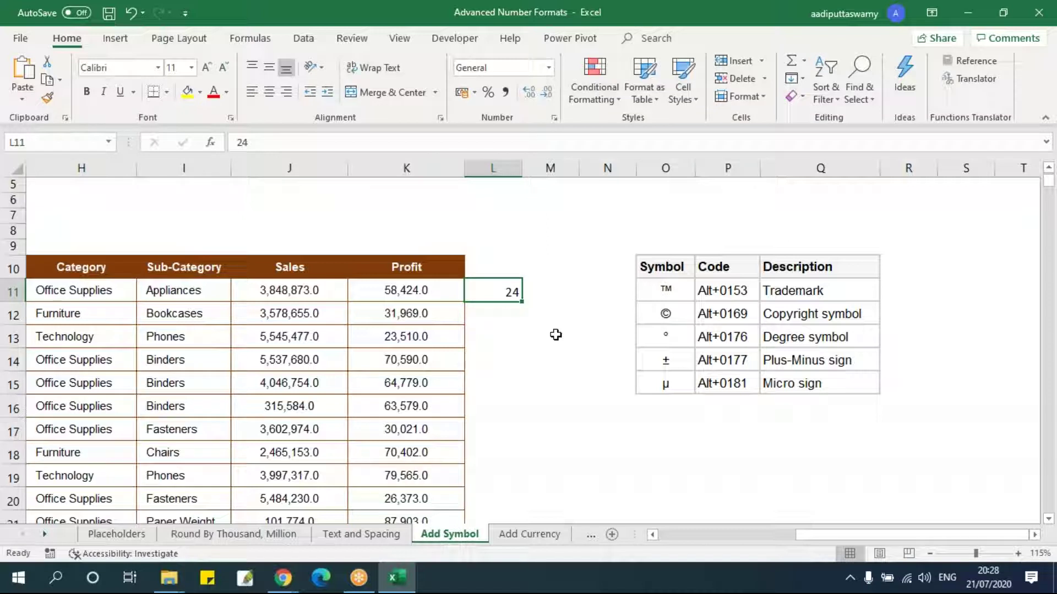
Apply a custom number format to L11 made of 0 followed by the degree symbol in double quotes
double_click(668, 337)
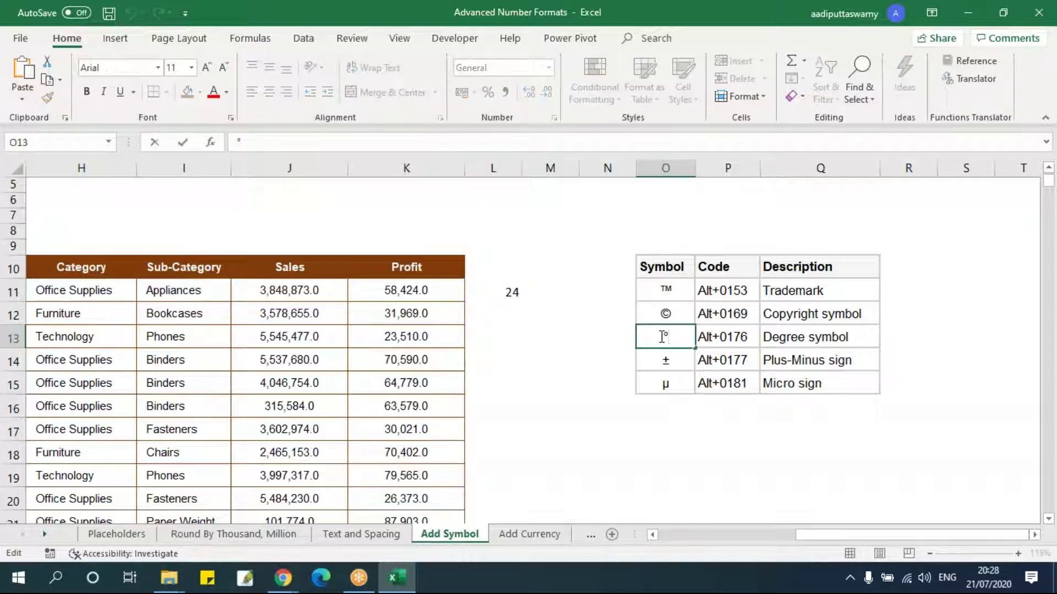
left_click(643, 387)
left_click(531, 293)
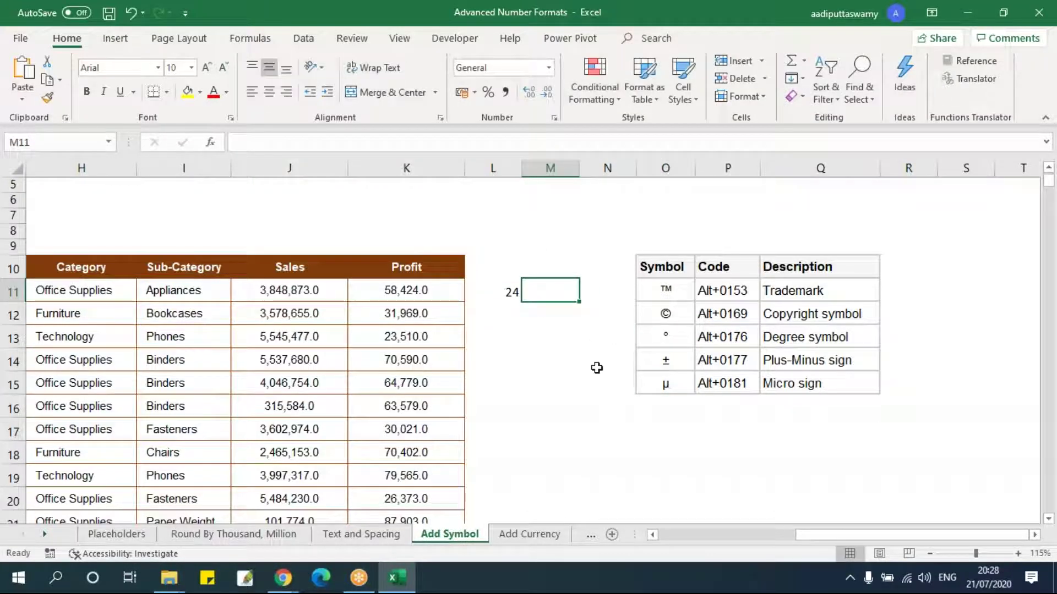
left_click(502, 293)
key("ctrl+1")
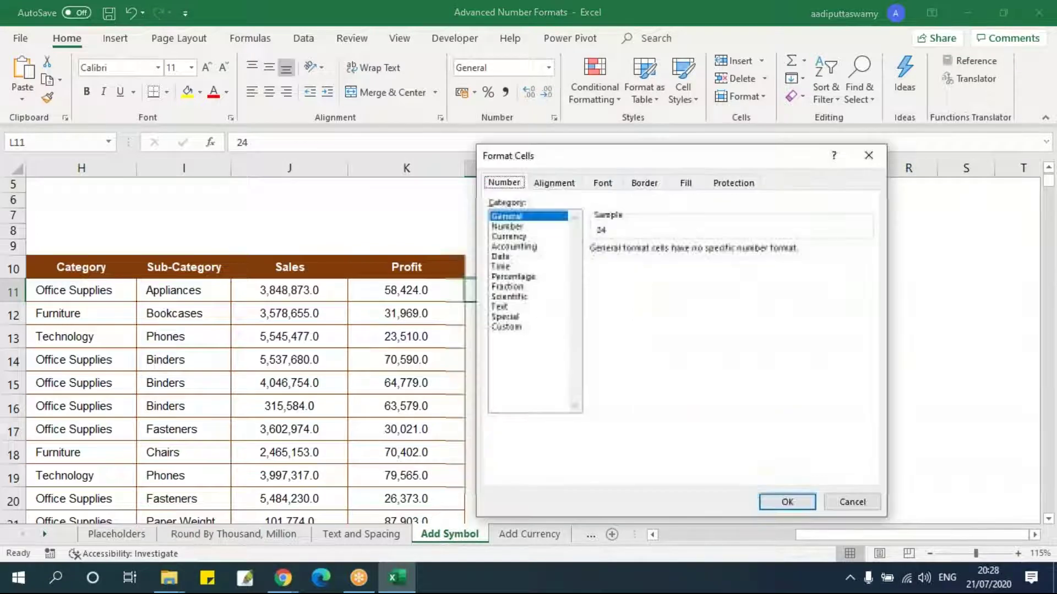
left_click(507, 327)
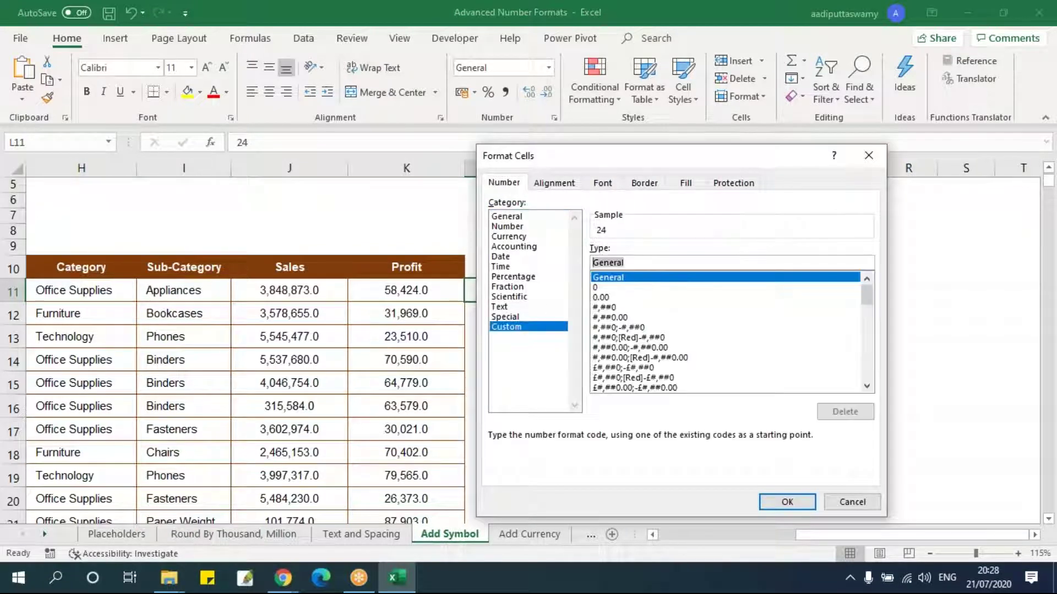
type("0")
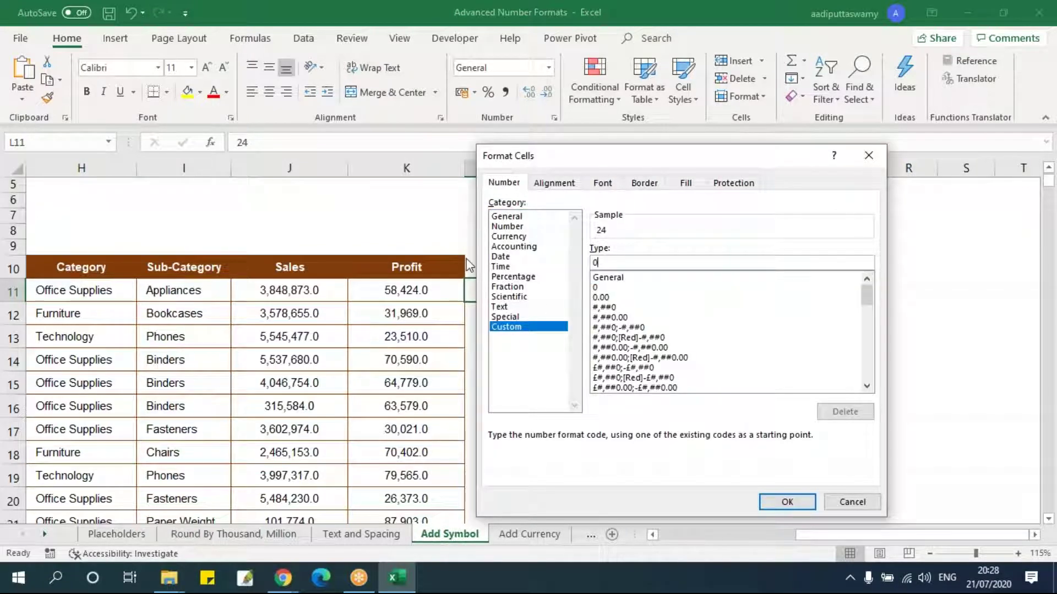
type("''")
left_click(787, 502)
left_click(572, 346)
left_click(502, 295)
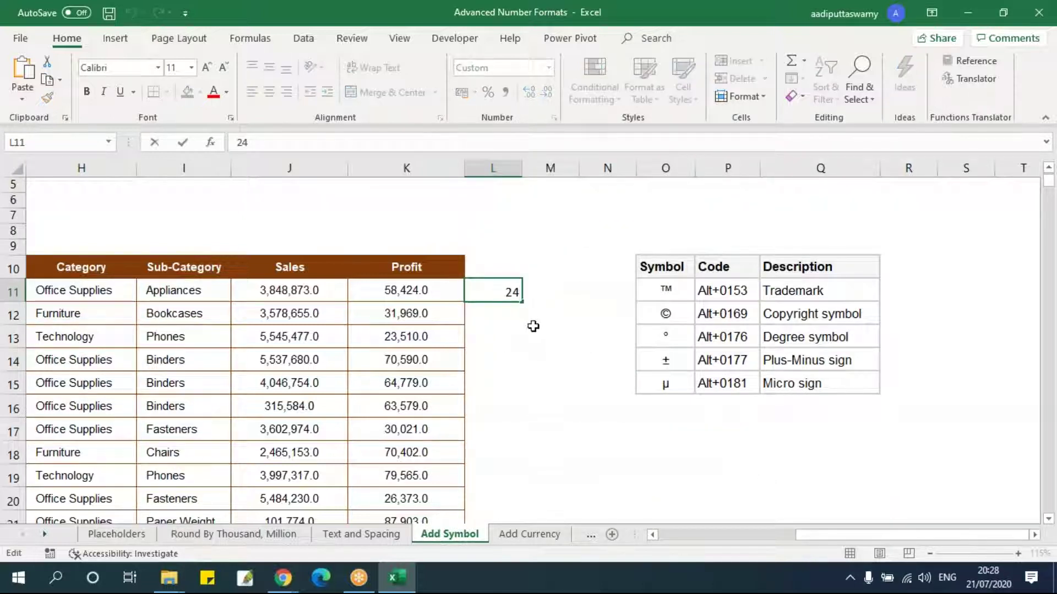
Add a C after the degree symbol in L11's custom format and apply it, displaying the value as 24°C
key("ctrl+1")
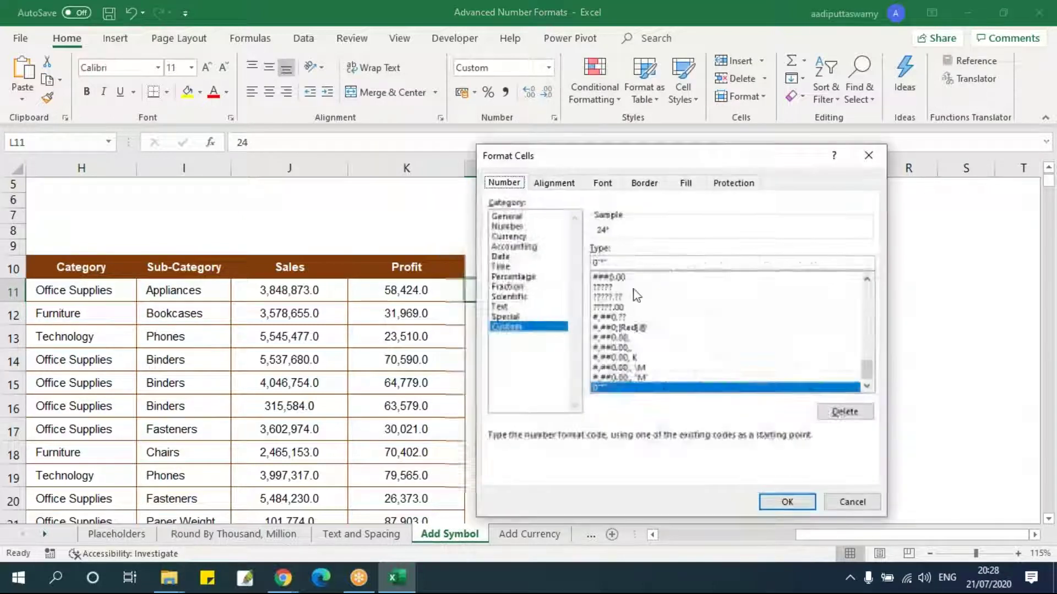
left_click(603, 262)
type("C")
key("Return")
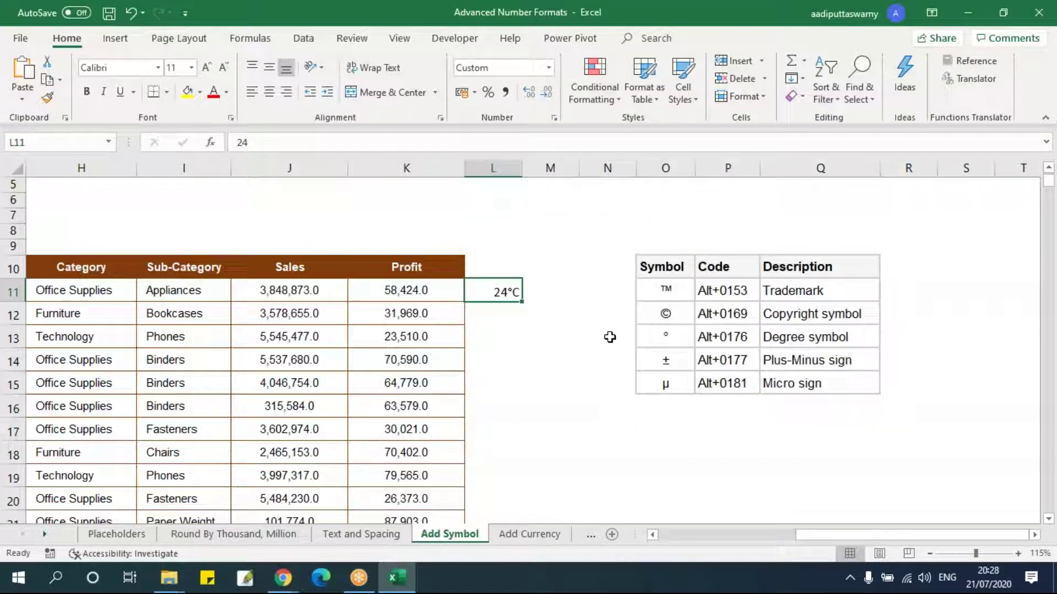
Fill L11 down to L18 and change the value in L12 to 45
left_click_drag(524, 303, 523, 457)
double_click(514, 316)
double_click(514, 317)
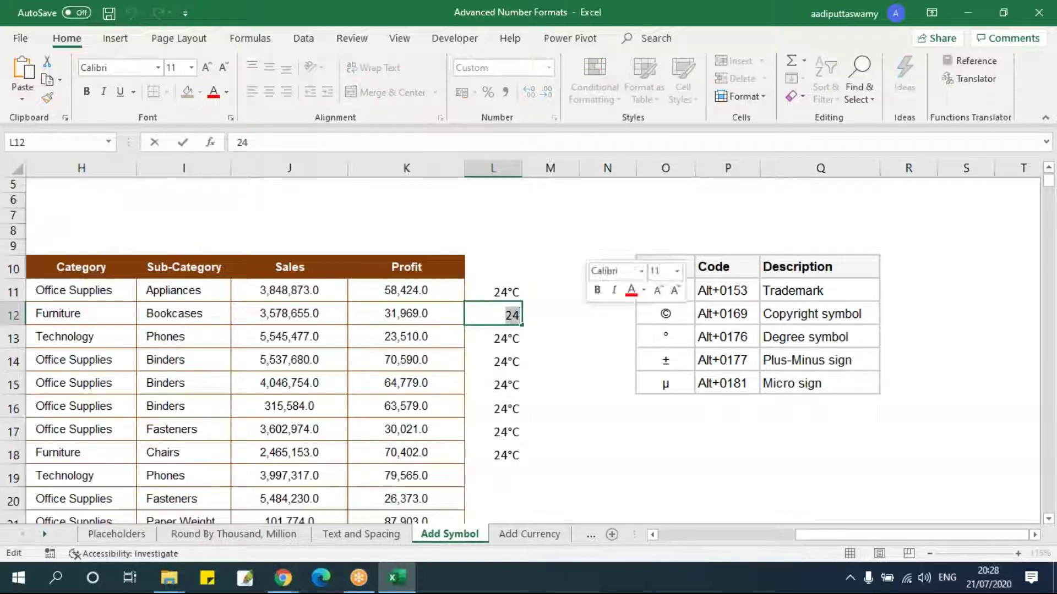
type("45")
key("Return")
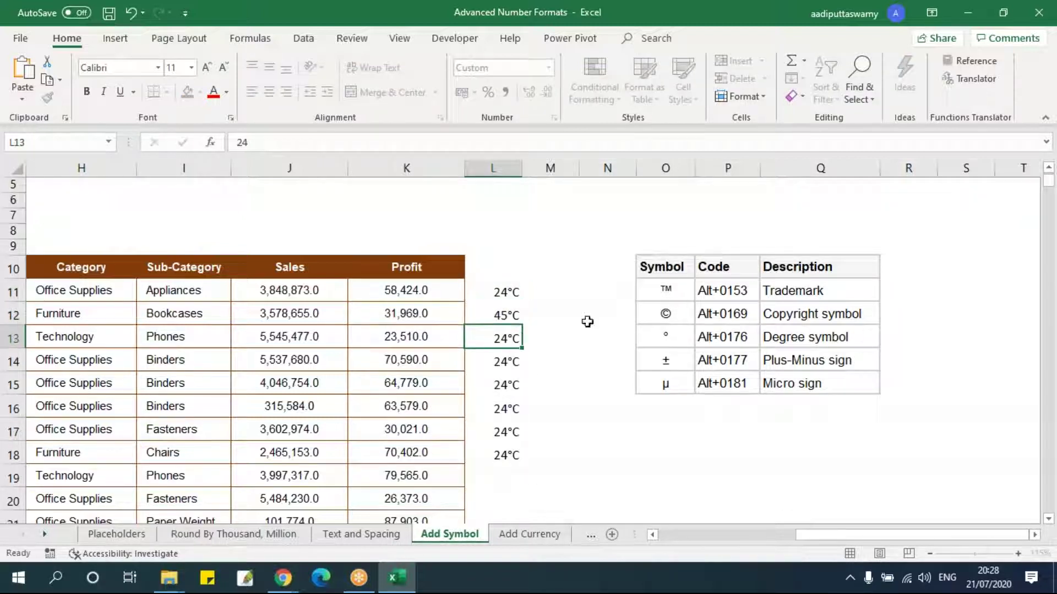
Change the value in L13 to 78 and select the temperature cells L11:L18
double_click(509, 340)
double_click(509, 344)
type("78")
left_click(555, 405)
left_click_drag(508, 291, 524, 465)
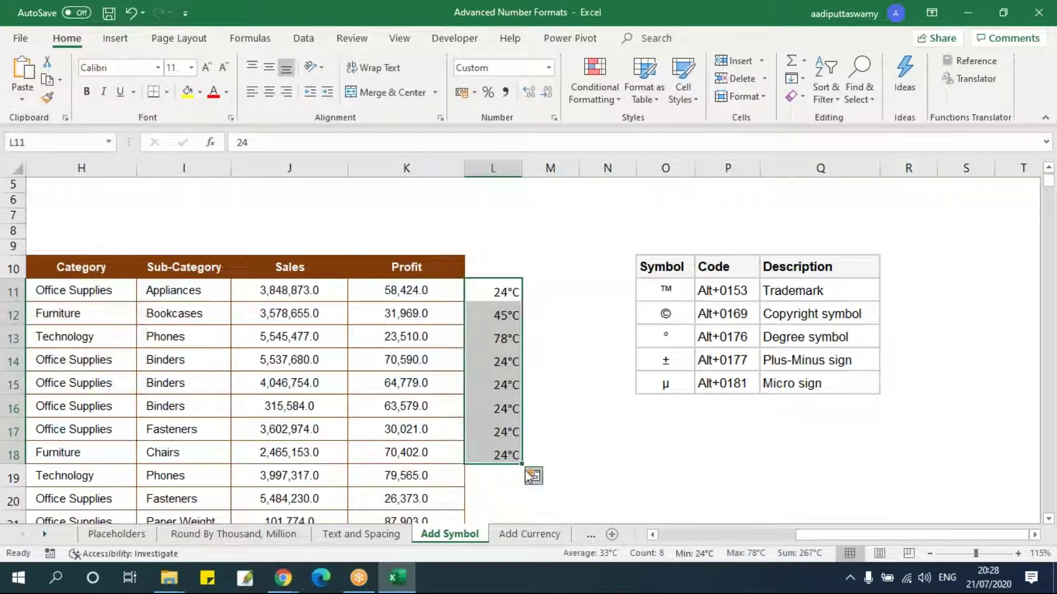
Clear the temperature values from L11:L18
key("Delete")
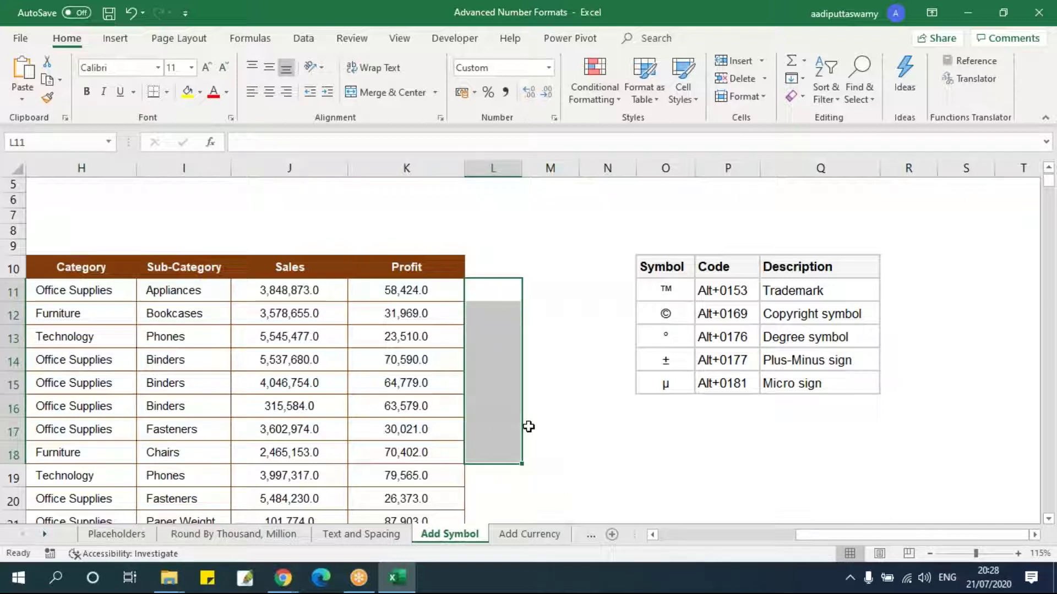
key("Left")
key("Left")
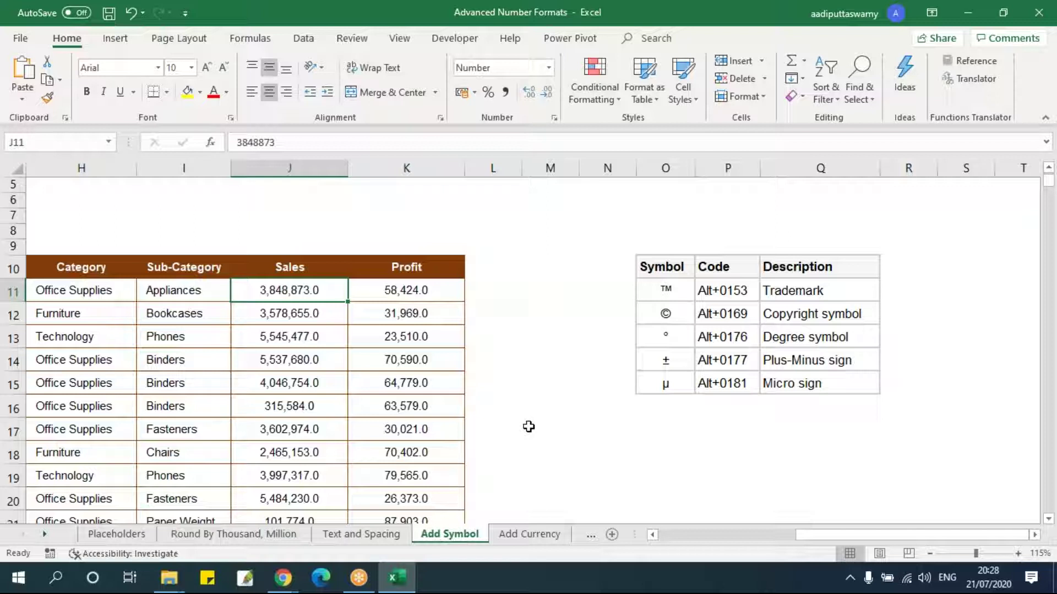
Review the symbols and their Alt codes in the Symbol, Code and Description table
left_click_drag(668, 290, 676, 375)
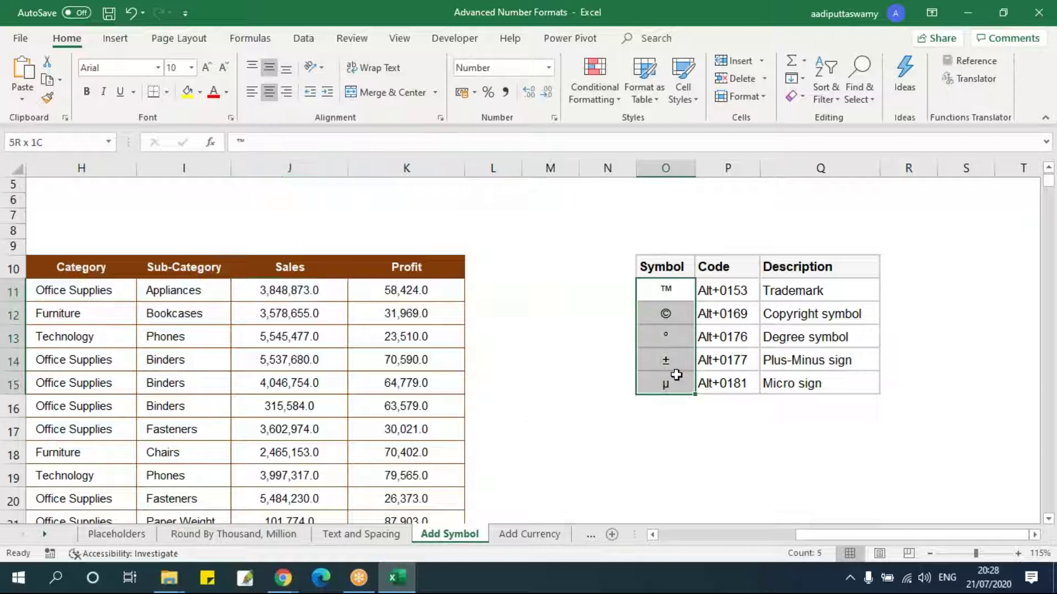
left_click_drag(738, 290, 739, 373)
left_click_drag(728, 290, 724, 378)
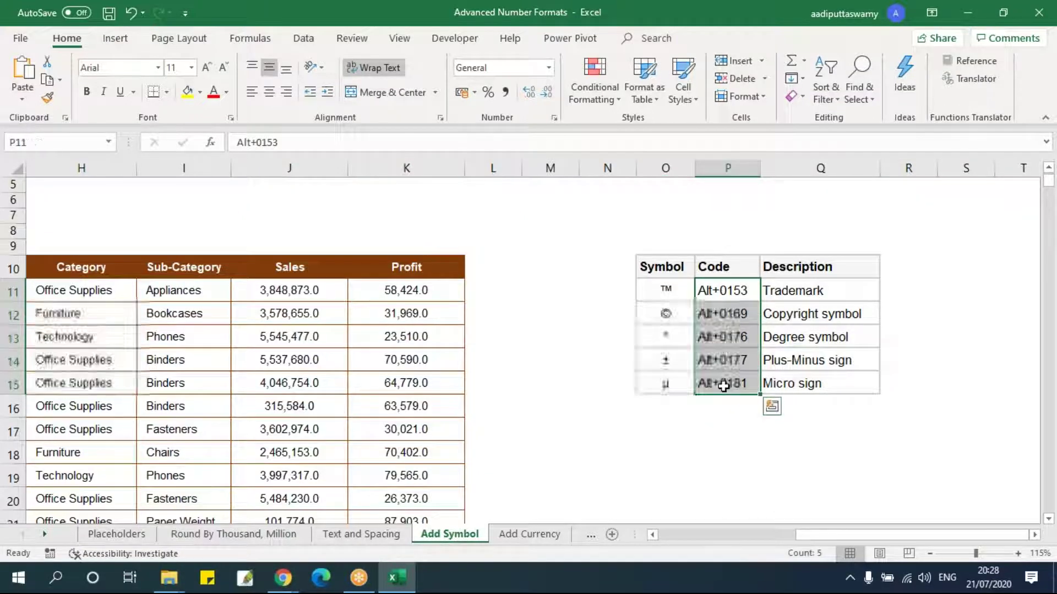
left_click(728, 289)
key("F2")
left_click(661, 300)
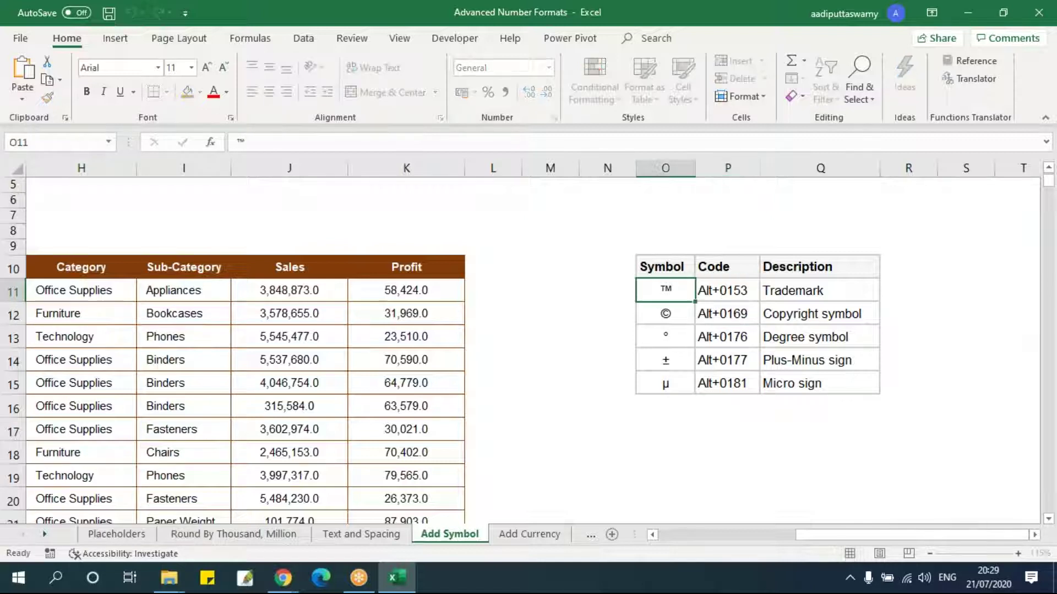
scroll(659, 339, "up", 2)
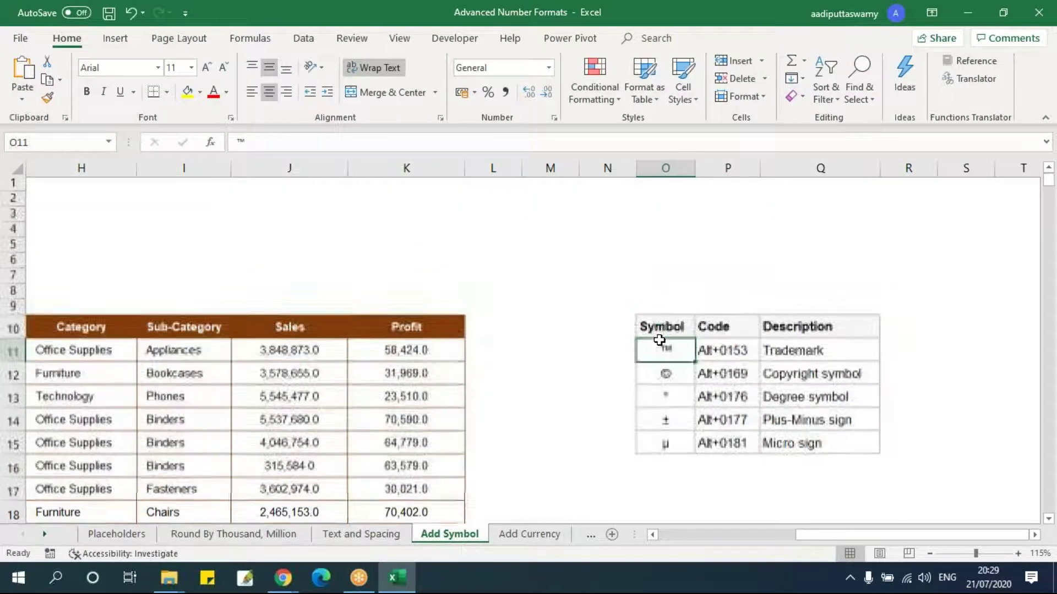
left_click_drag(673, 348, 674, 437)
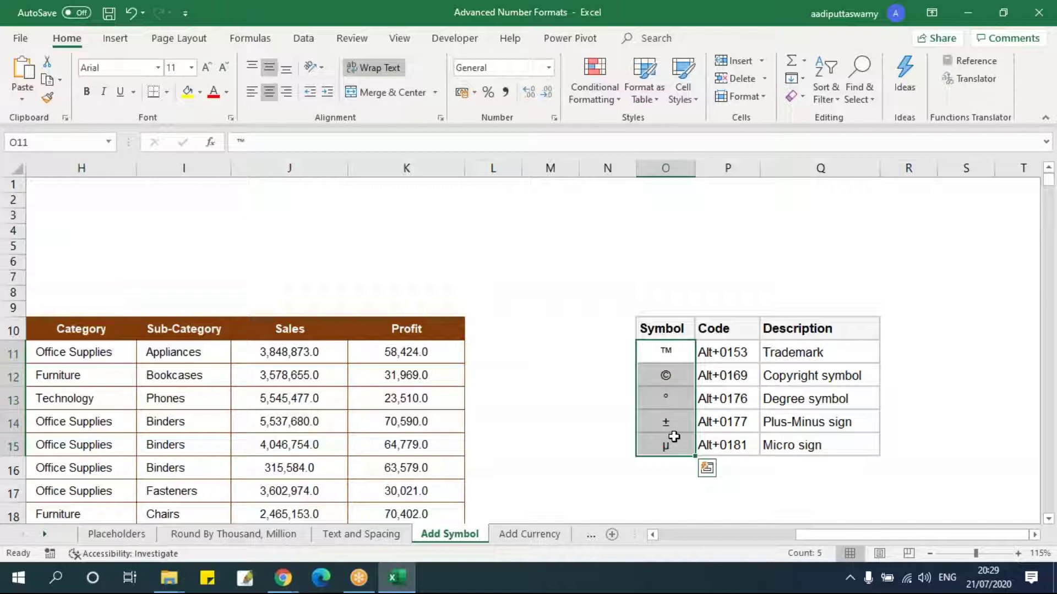
Insert the Black Down-Pointing Triangle and the Black Up-Pointing Triangle symbols into cell O5
left_click(658, 246)
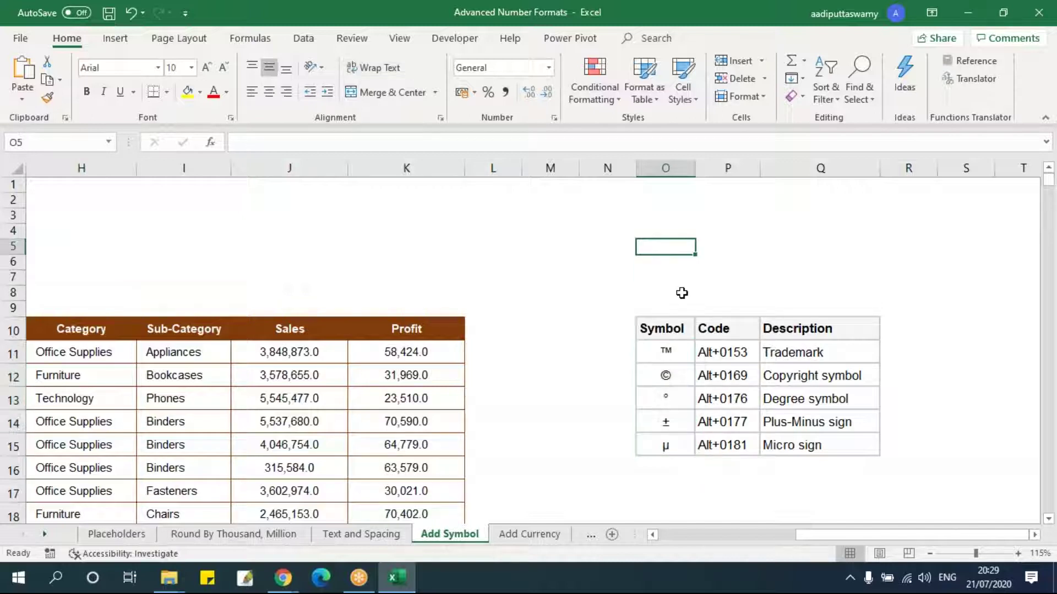
left_click(123, 39)
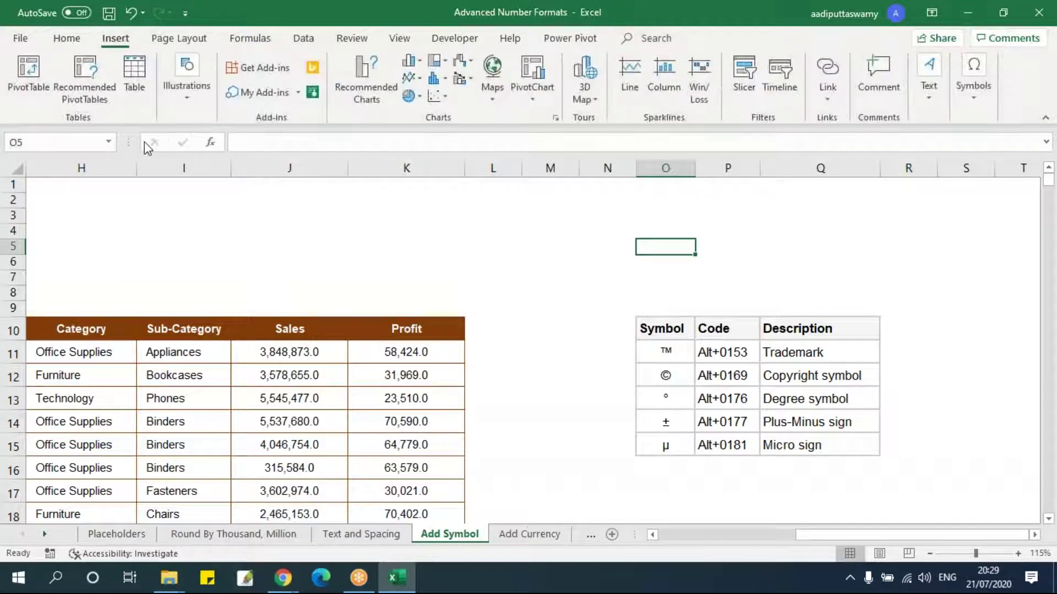
left_click(976, 93)
left_click(1012, 146)
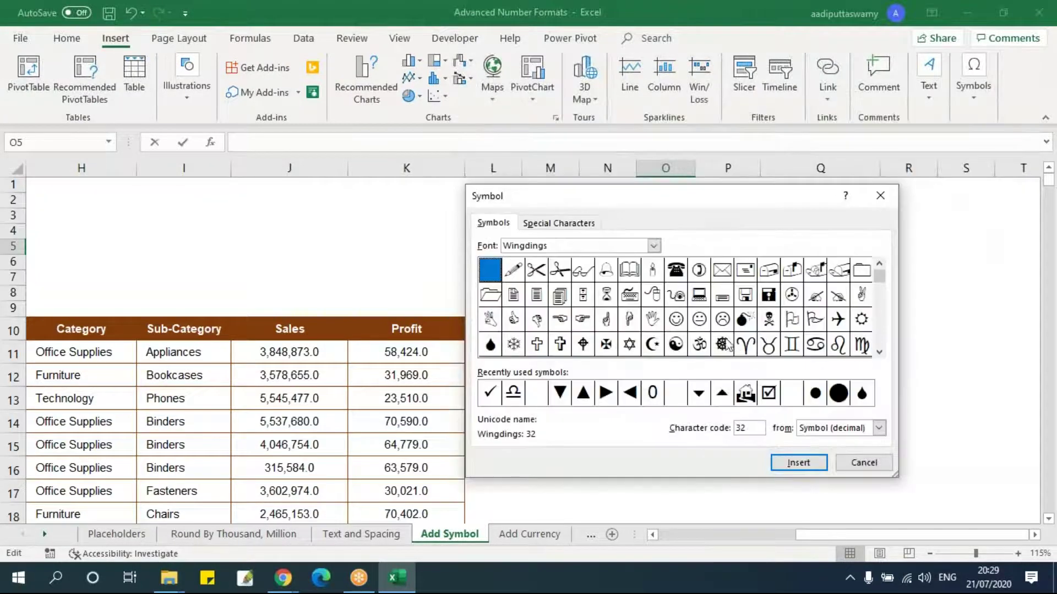
left_click_drag(693, 204, 276, 154)
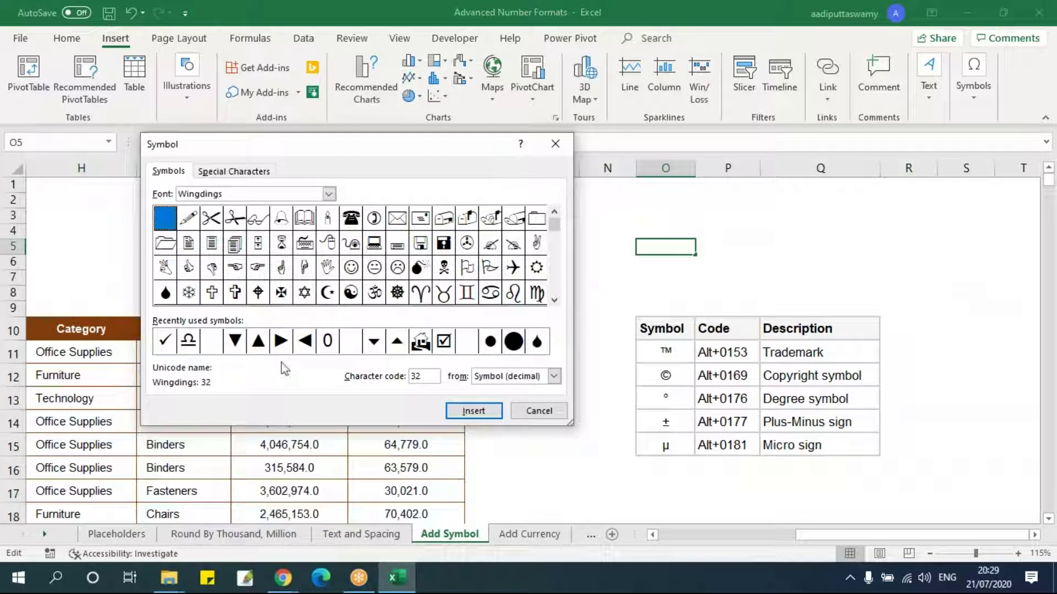
left_click(236, 346)
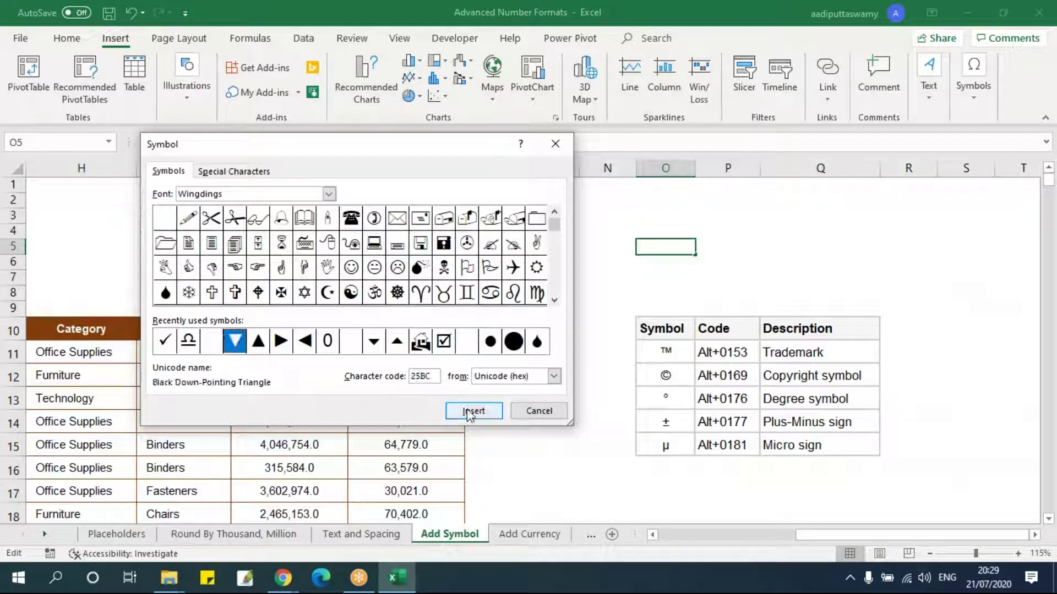
left_click(471, 412)
left_click(258, 342)
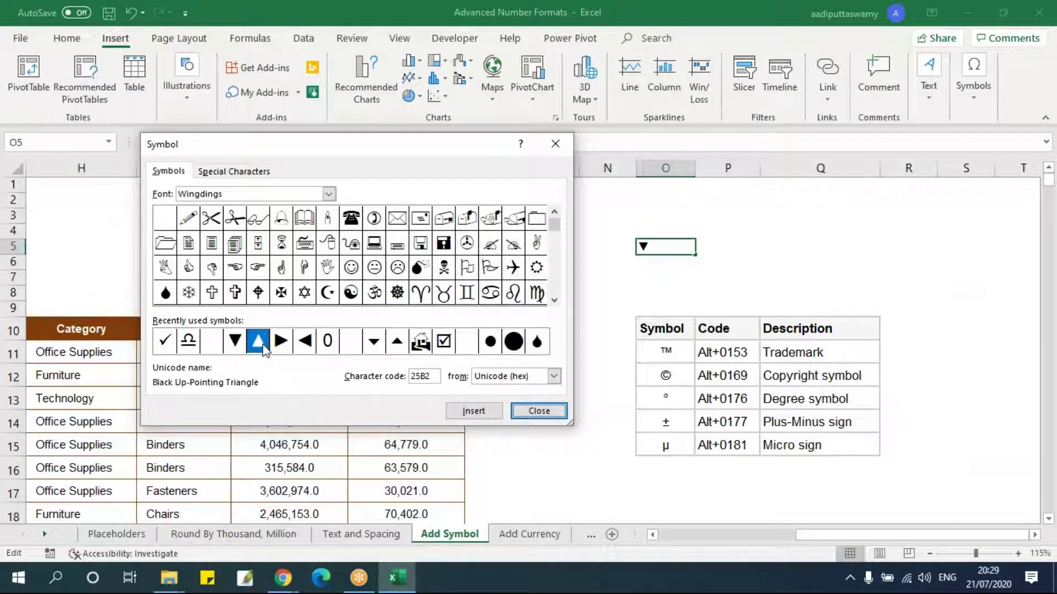
left_click(474, 413)
left_click(541, 413)
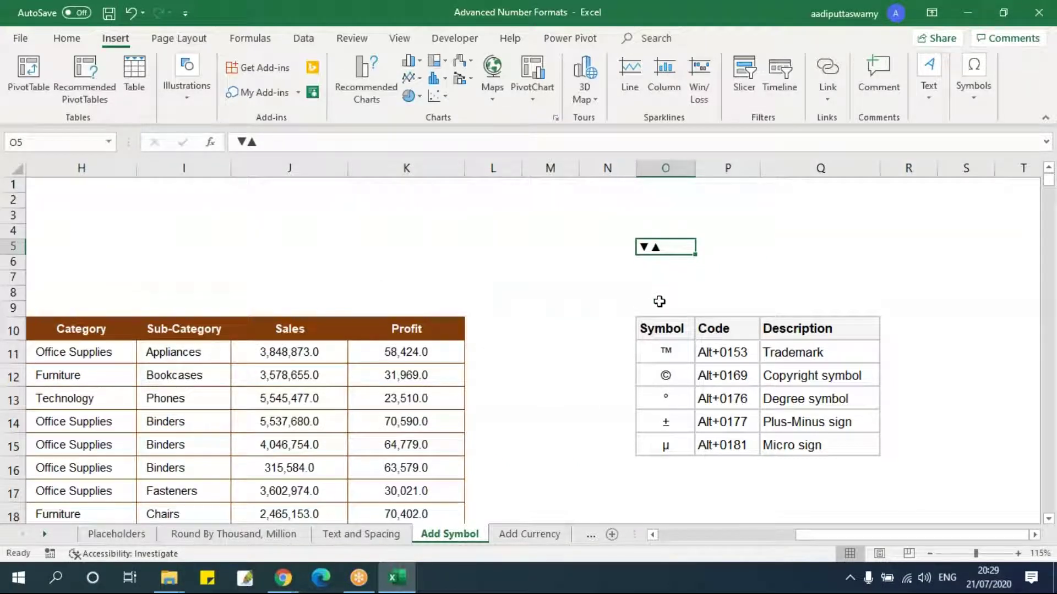
Replace the Sales value in J11 with the formula =RANDBETWEEN(100,10000)
left_click_drag(277, 353, 381, 397)
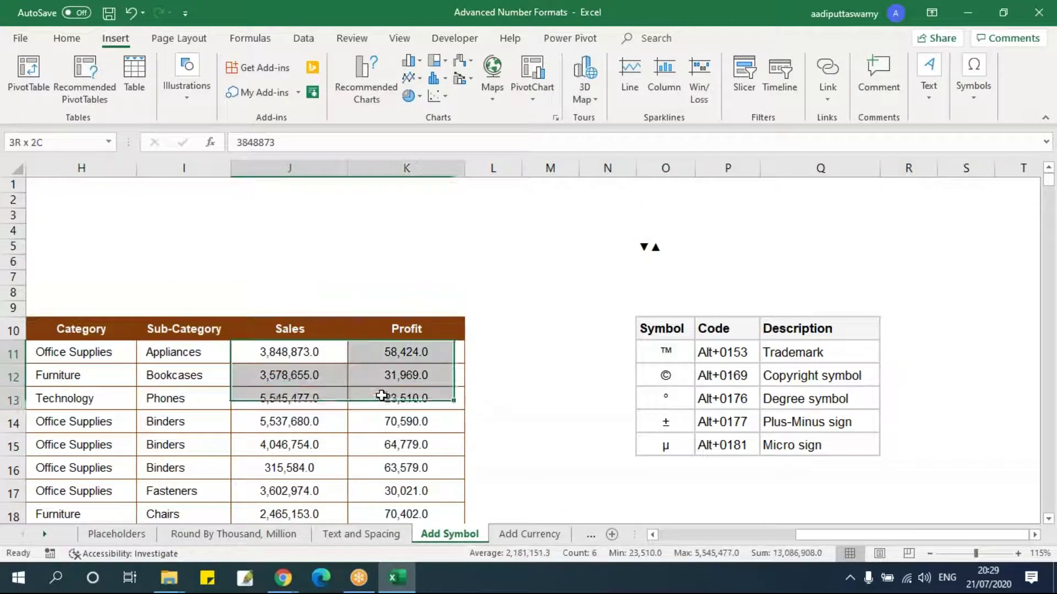
left_click(308, 353)
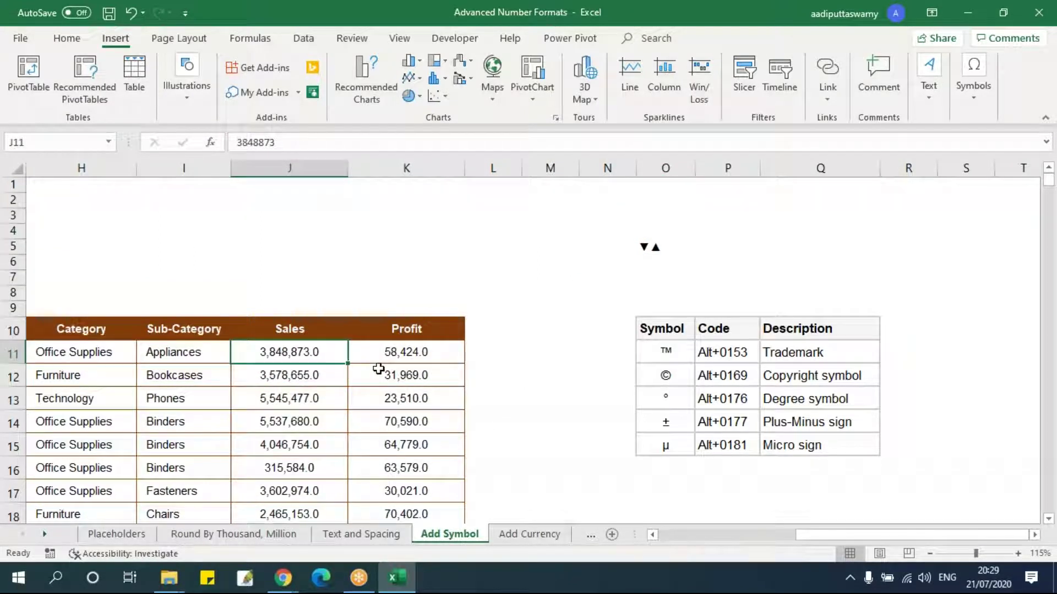
type("=ra")
key("Down")
key("Down")
key("Down")
key("Tab")
type("100,")
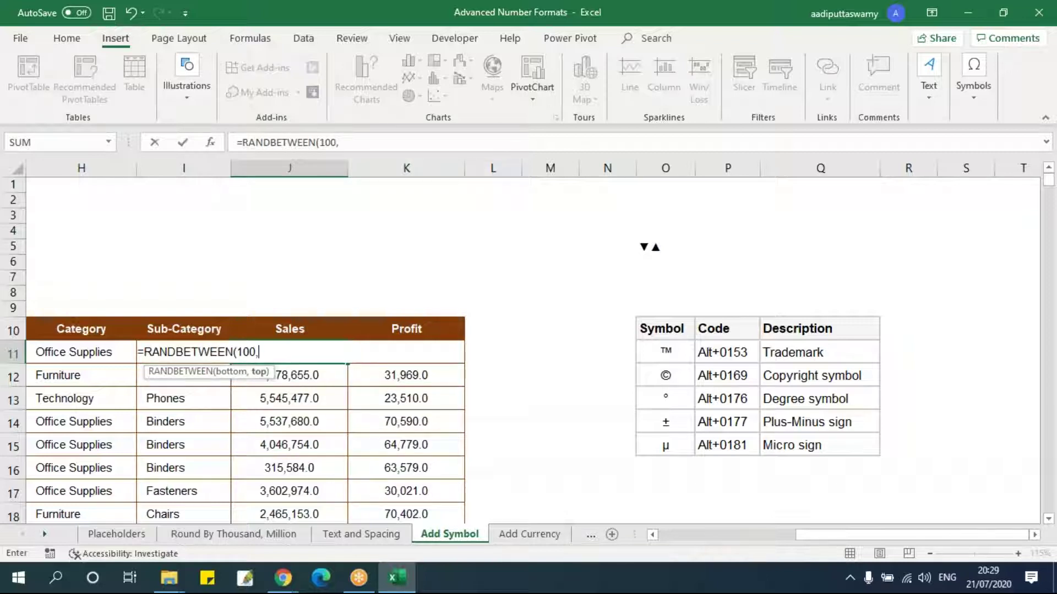
type("10000")
key("Return")
Fill the random-number formula from J11 through the Sales and Profit columns down to row 3322
key("Up")
key("shift+Right")
key("ctrl+shift+Down")
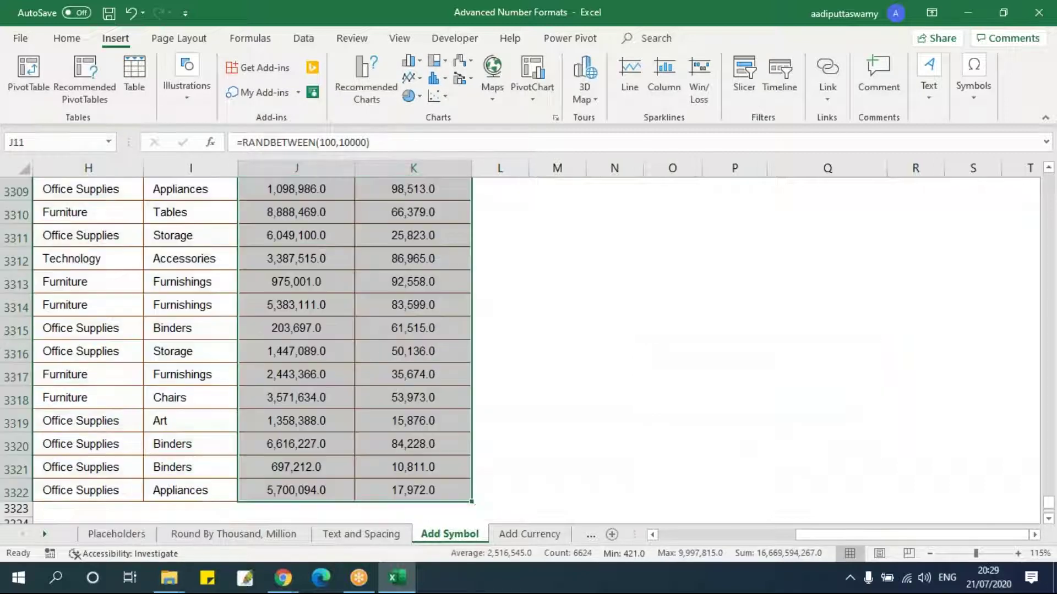
key("ctrl+d")
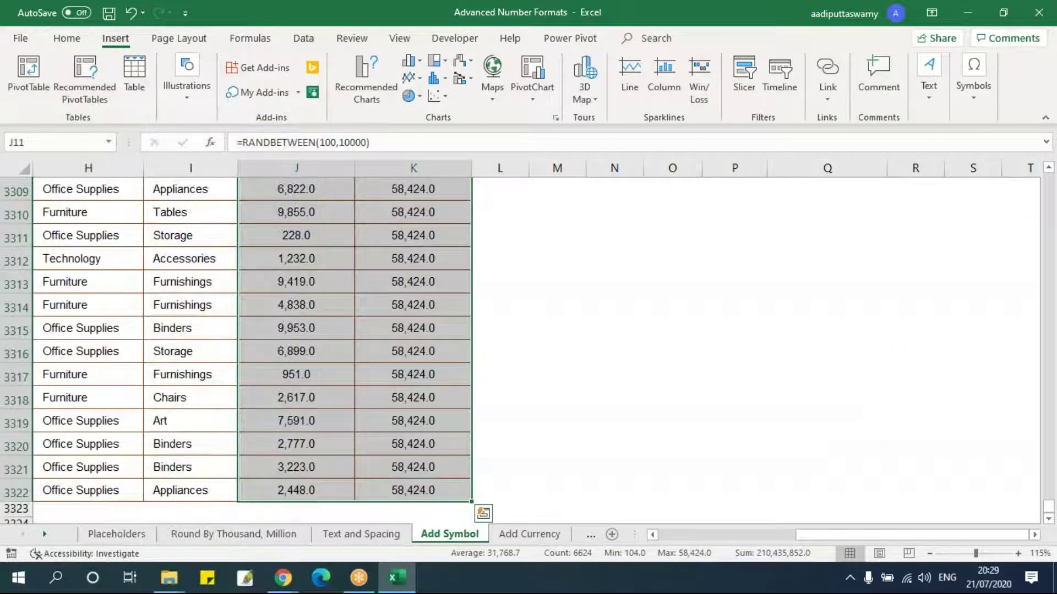
Convert the random-number formulas in the Sales and Profit columns to static values
key("ctrl+c")
key("alt+e")
key("s")
key("v")
key("Return")
key("Escape")
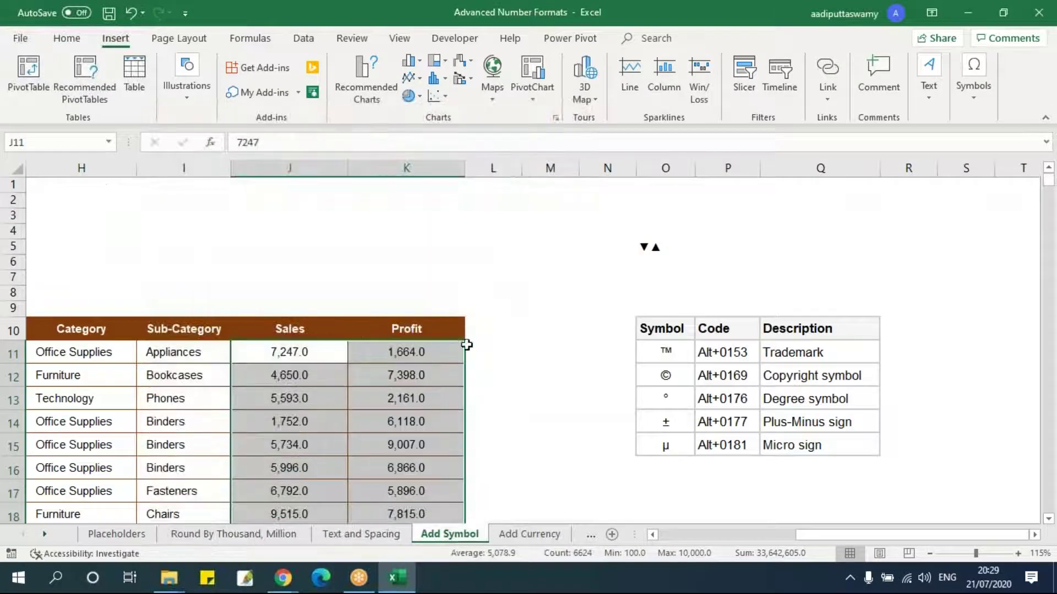
left_click(473, 349)
left_click(326, 355)
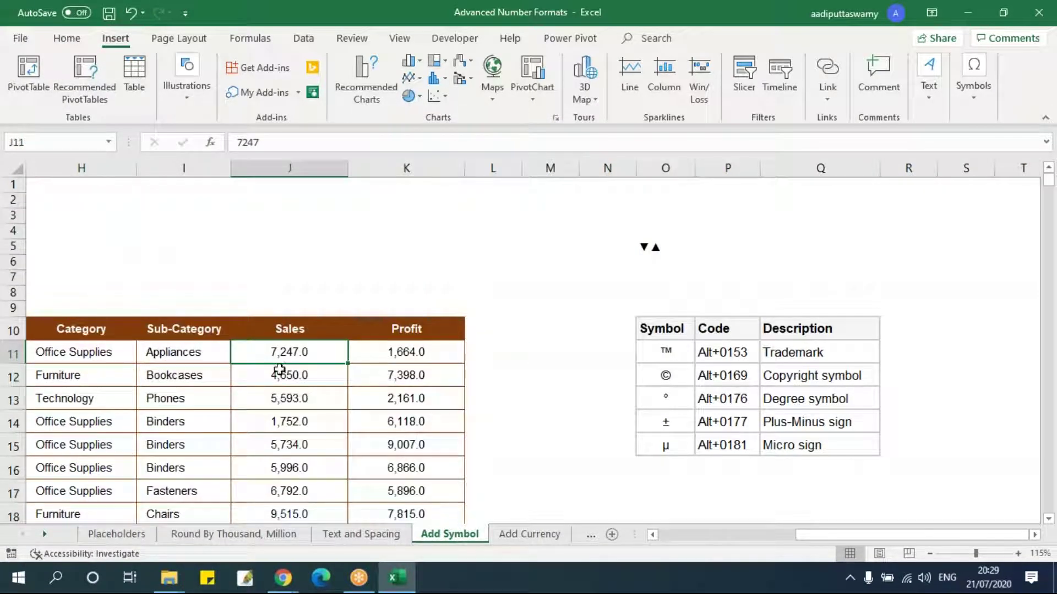
scroll(386, 402, "down", 5)
scroll(386, 402, "up", 5)
double_click(649, 247)
left_click(550, 329)
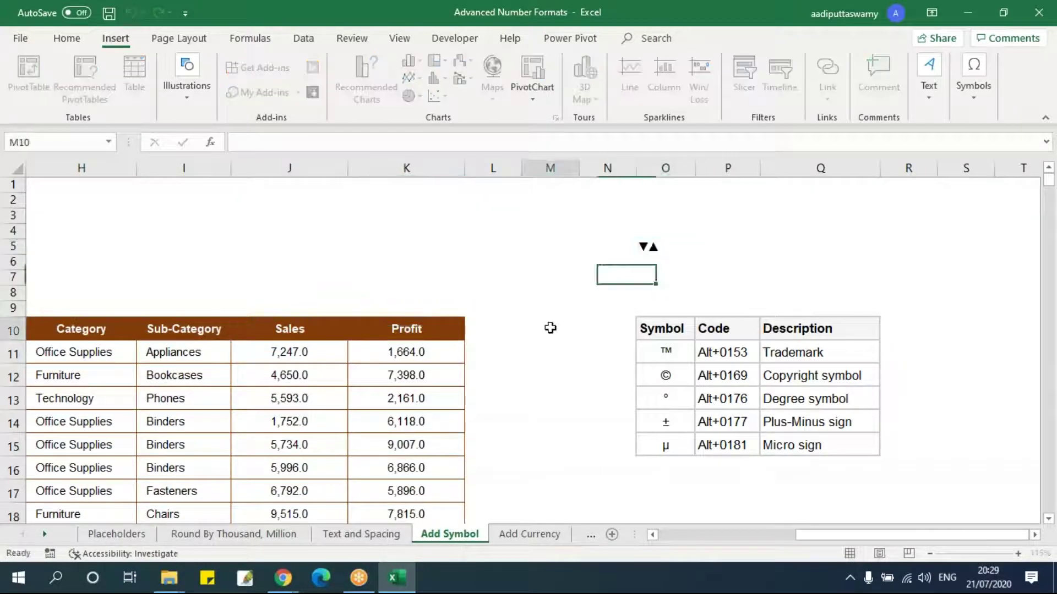
Apply the custom number format #,##0.0;(#,##0.0) to all Sales and Profit values from J11:K11 down
left_click(288, 354)
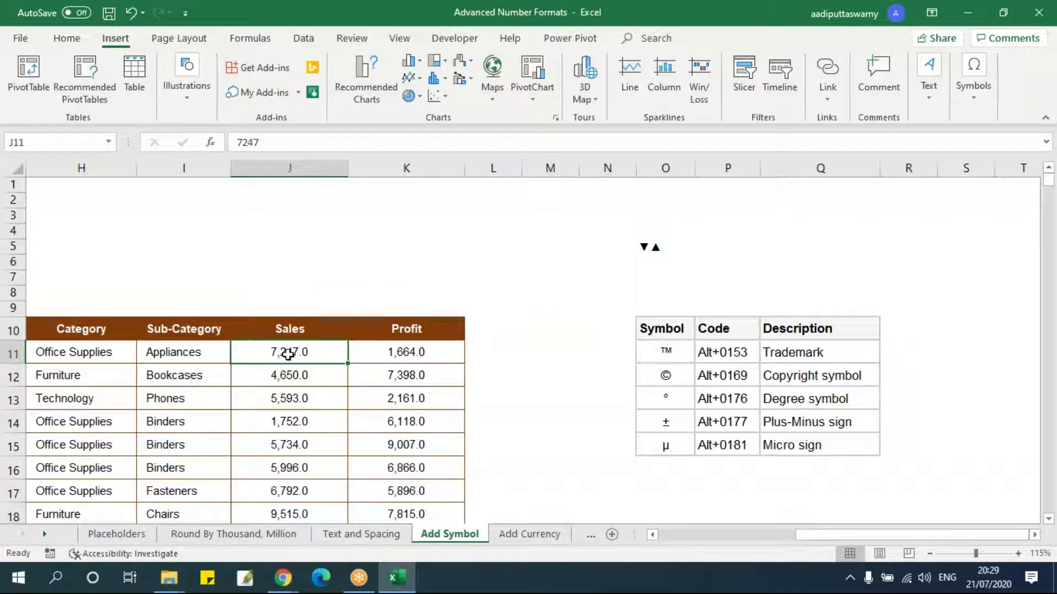
key("shift+Right")
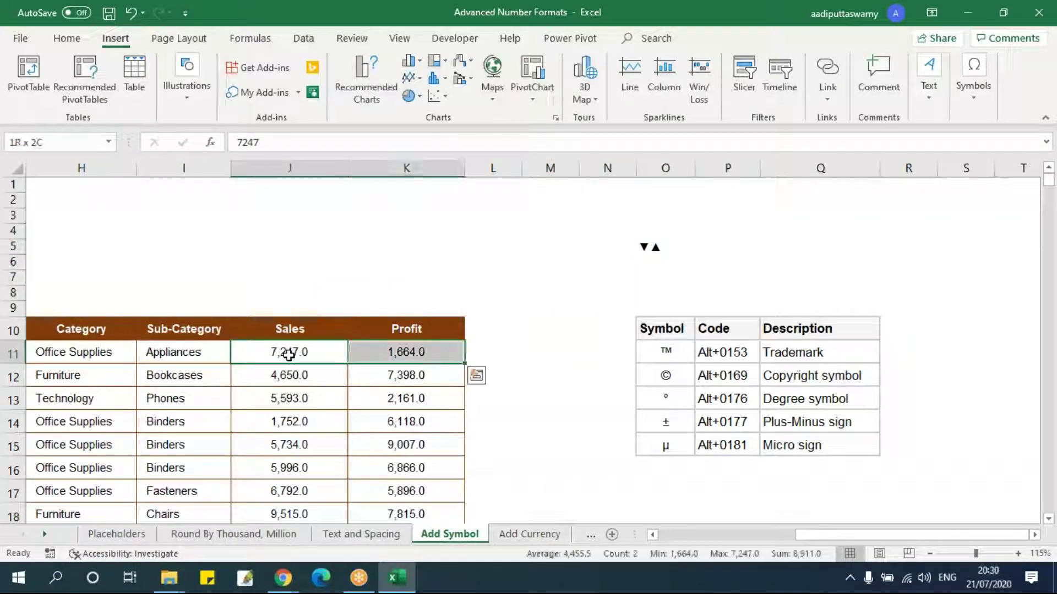
key("ctrl+shift+Down")
key("ctrl+BackSpace")
key("ctrl+1")
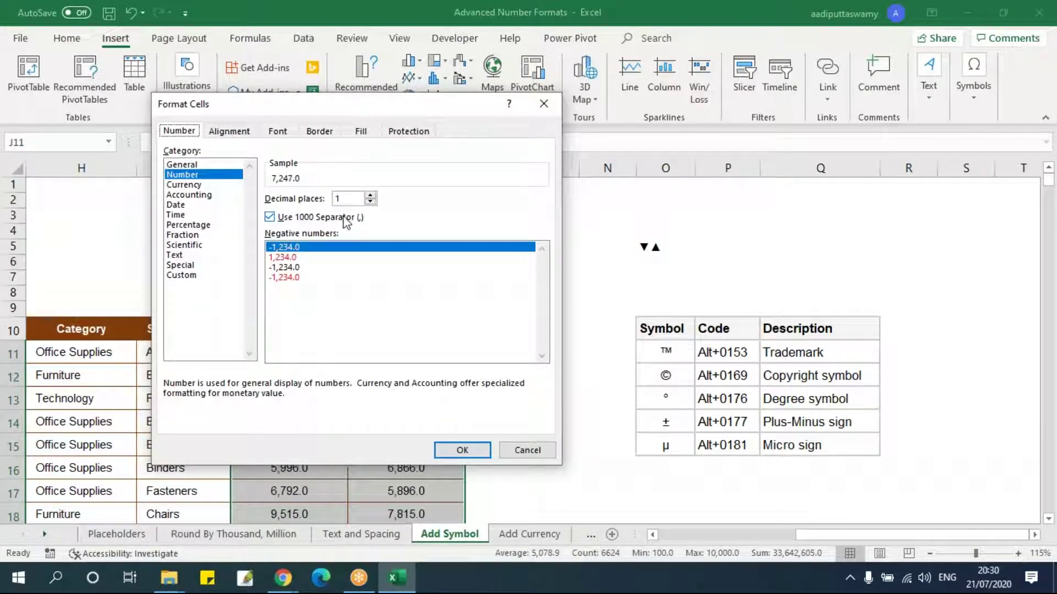
left_click(193, 276)
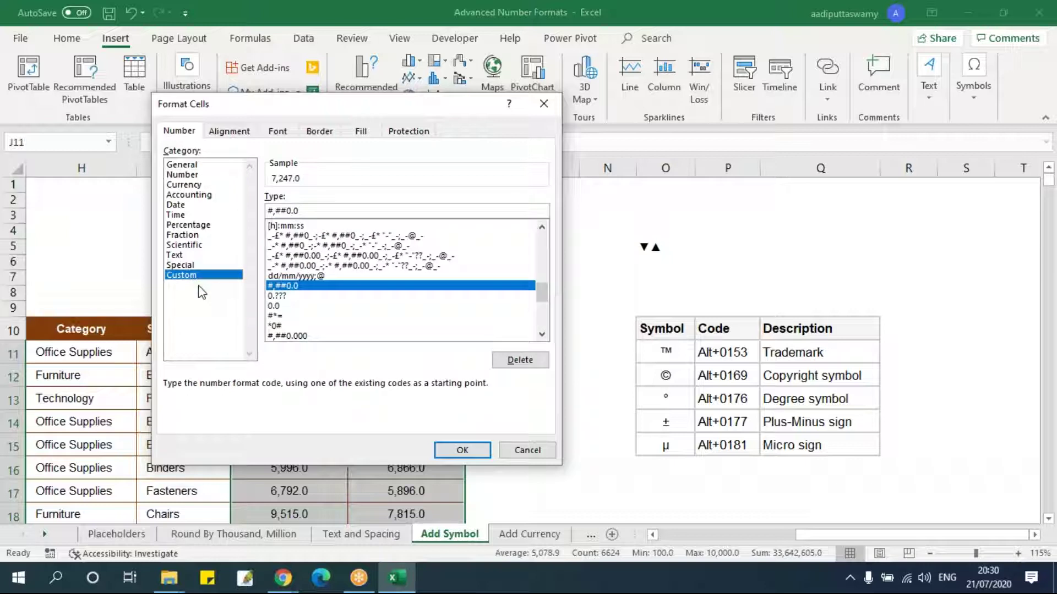
left_click_drag(331, 209, 215, 199)
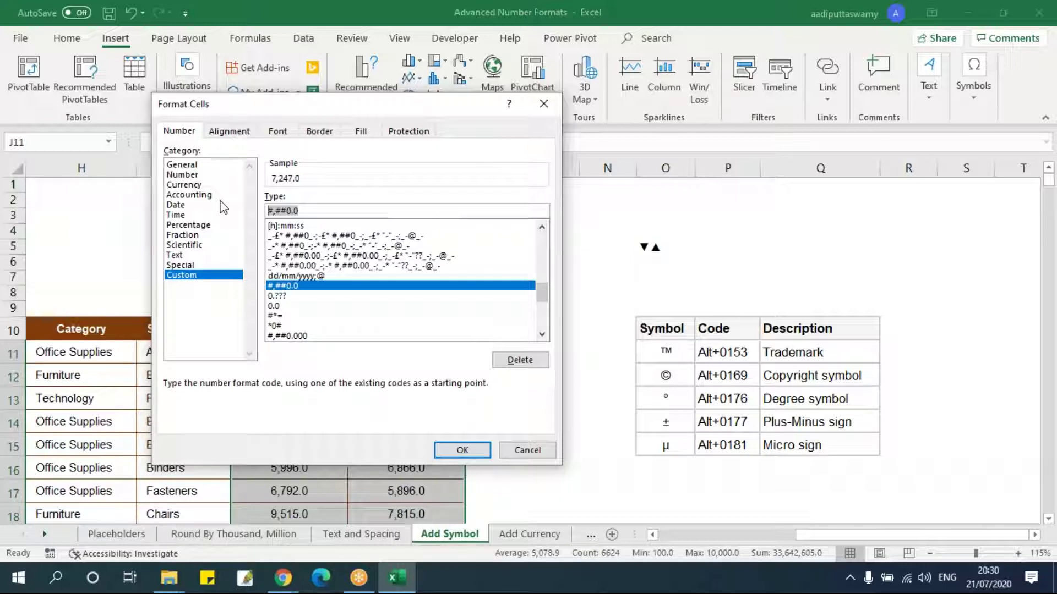
left_click(309, 212)
type(";(#,##0.0")
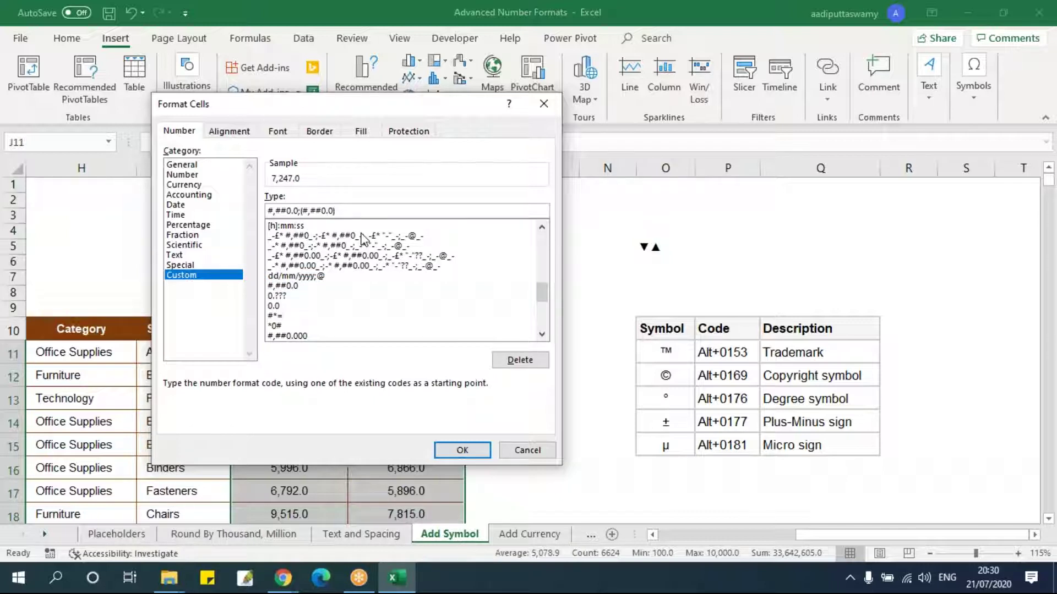
left_click(468, 452)
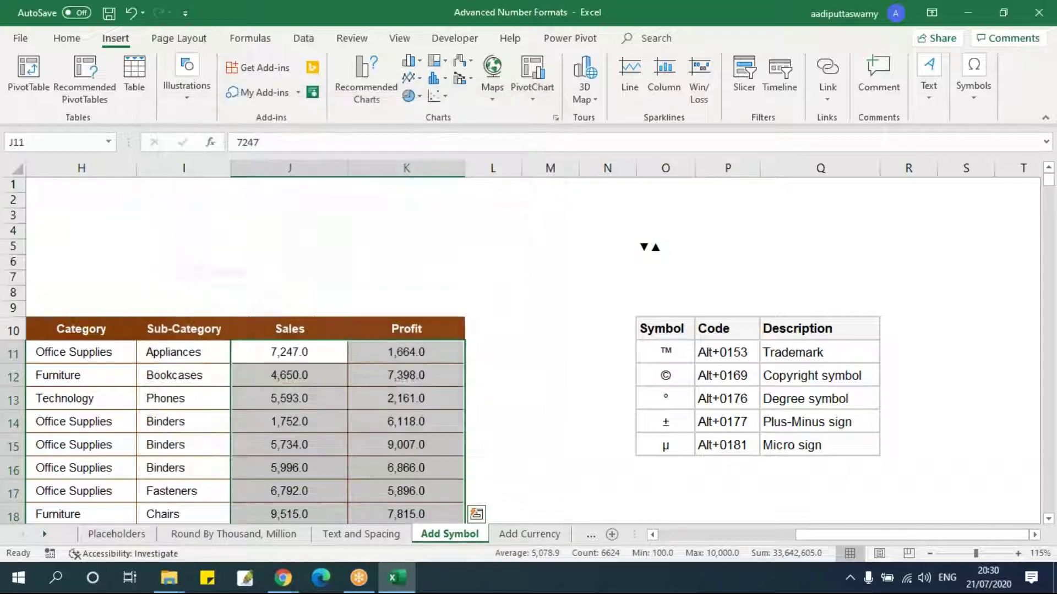
Make the Profit value in K12 negative by changing it to -7398
double_click(405, 380)
left_click(391, 385)
type("-")
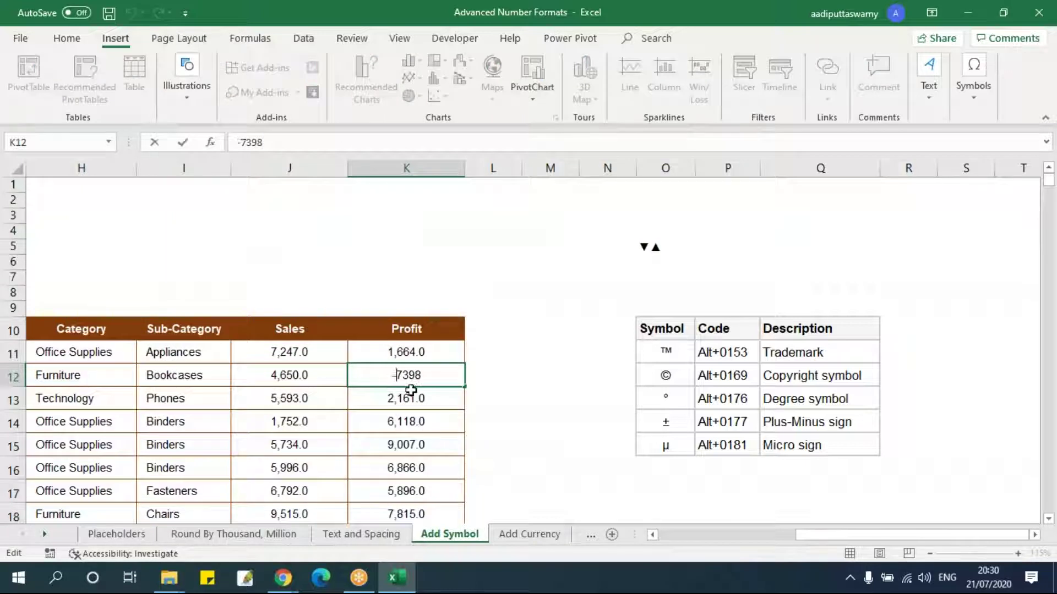
key("Return")
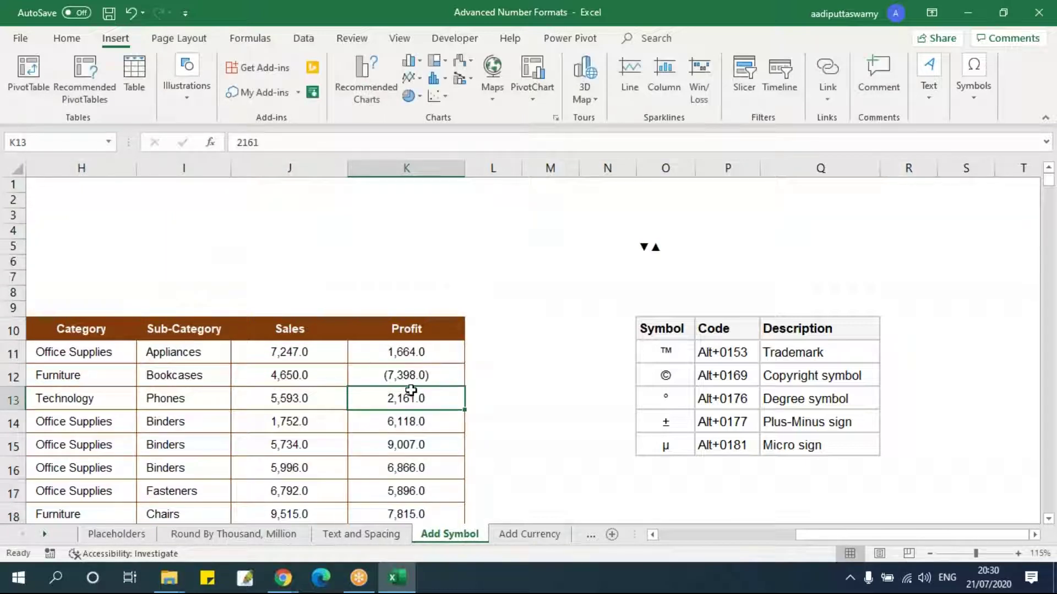
Copy only the down-pointing triangle from the text in cell O5
double_click(657, 247)
left_click_drag(649, 248, 616, 248)
key("ctrl+c")
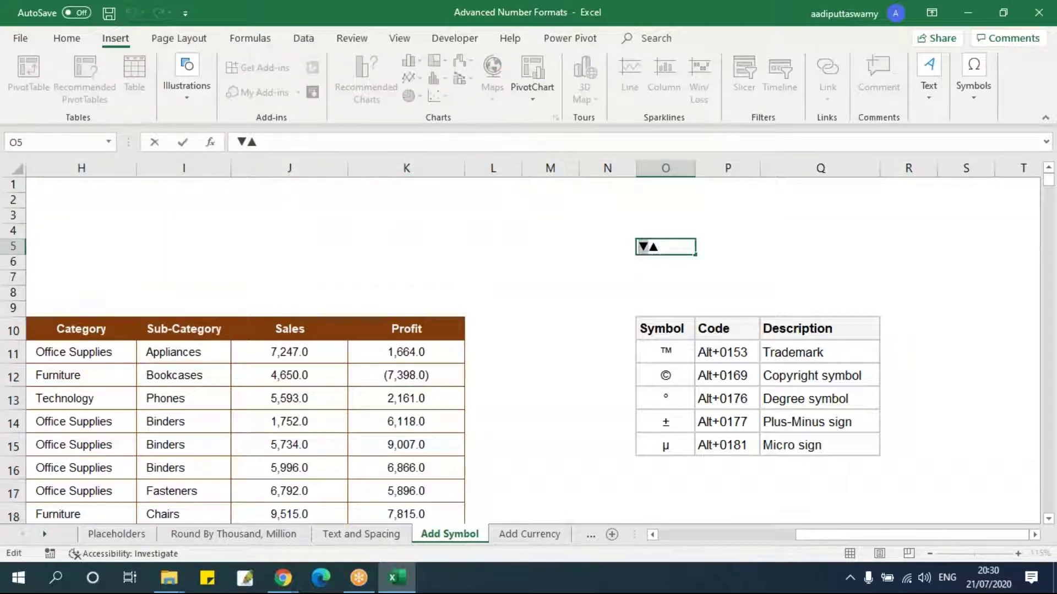
key("Escape")
Add the ▼ symbol in double quotes after the negative section of the Sales and Profit columns' custom format, #,##0.0;(#,##0.0), and apply it
left_click(307, 352)
key("ctrl+shift+Right")
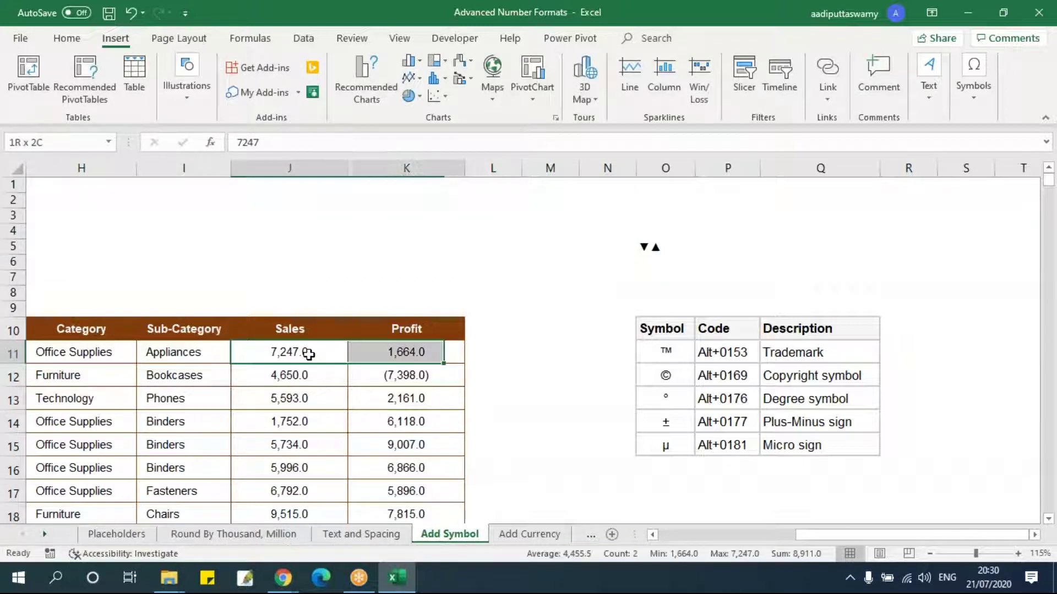
key("ctrl+shift+Down")
key("ctrl+BackSpace")
key("ctrl+1")
left_click(336, 211)
type("\"")
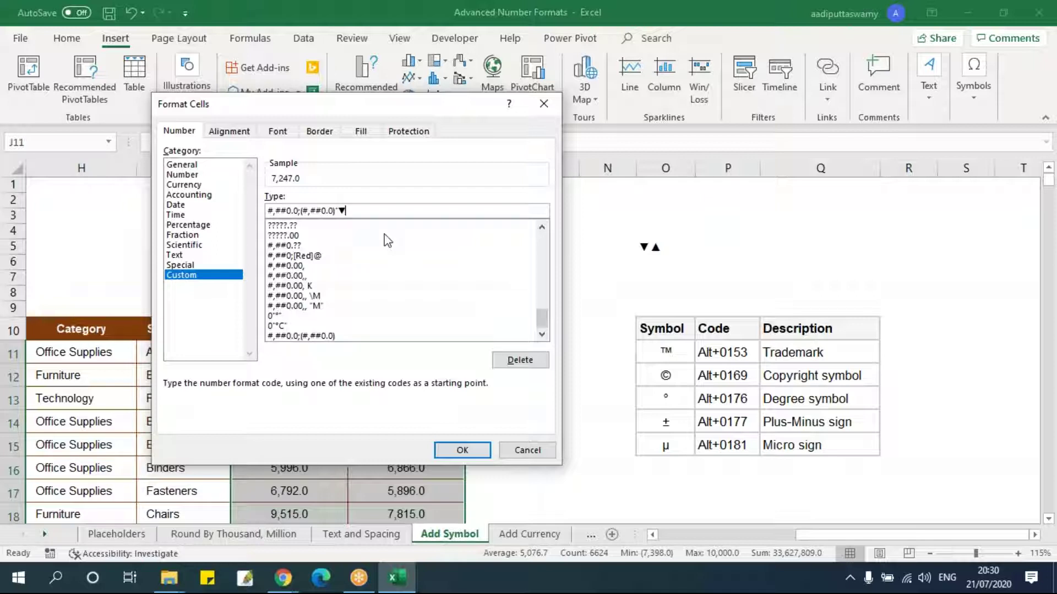
type("▼\"")
left_click(462, 450)
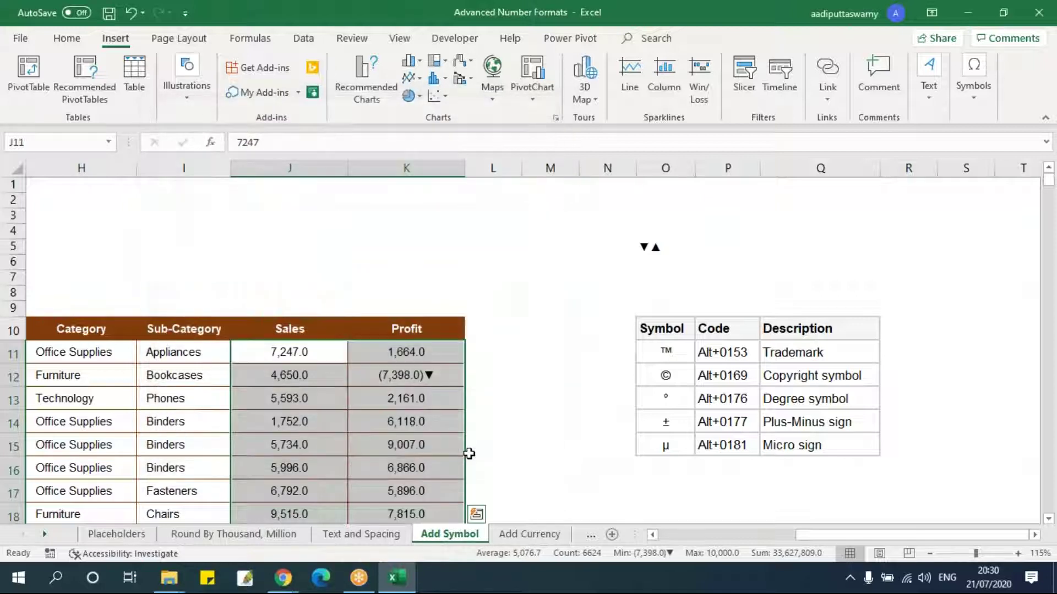
Make the Profit value in K15 and the Sales value in J13 negative by changing them to -9007 and -5593
left_click(445, 381)
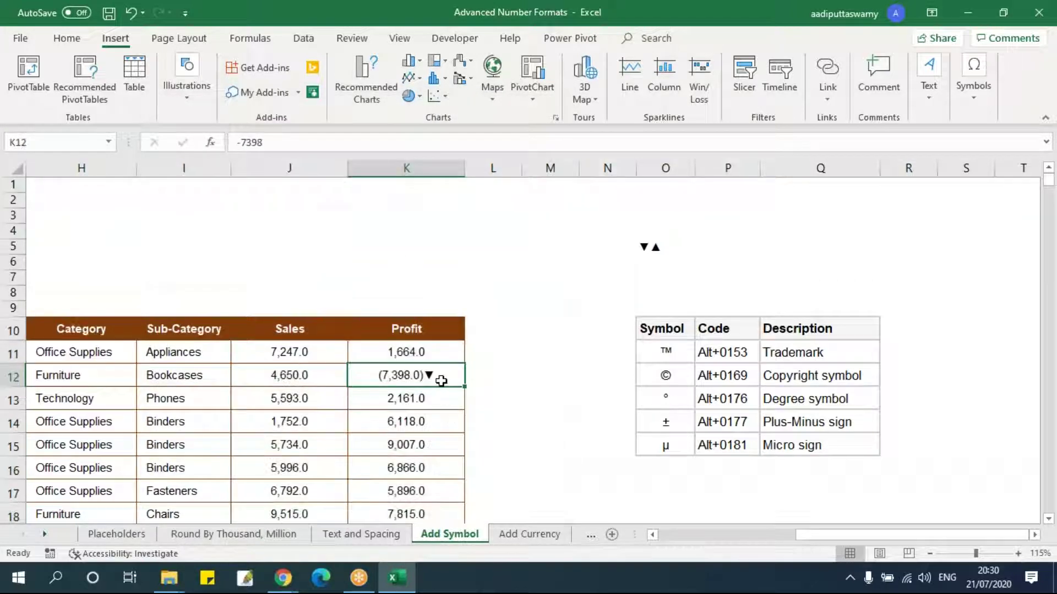
left_click(414, 442)
double_click(415, 442)
key("Home")
type("-")
key("Return")
double_click(283, 402)
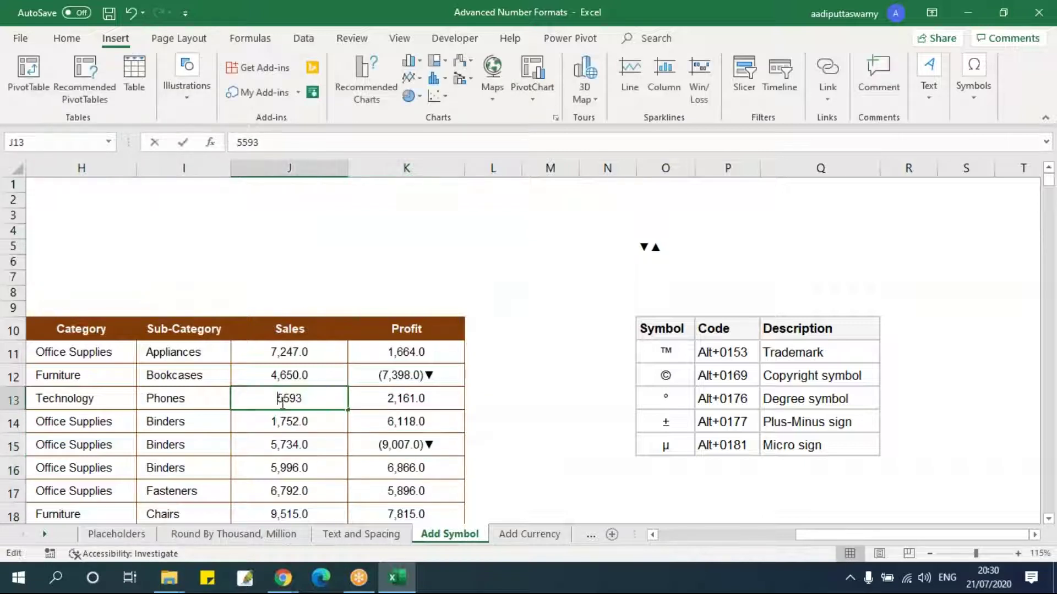
type("-")
key("Return")
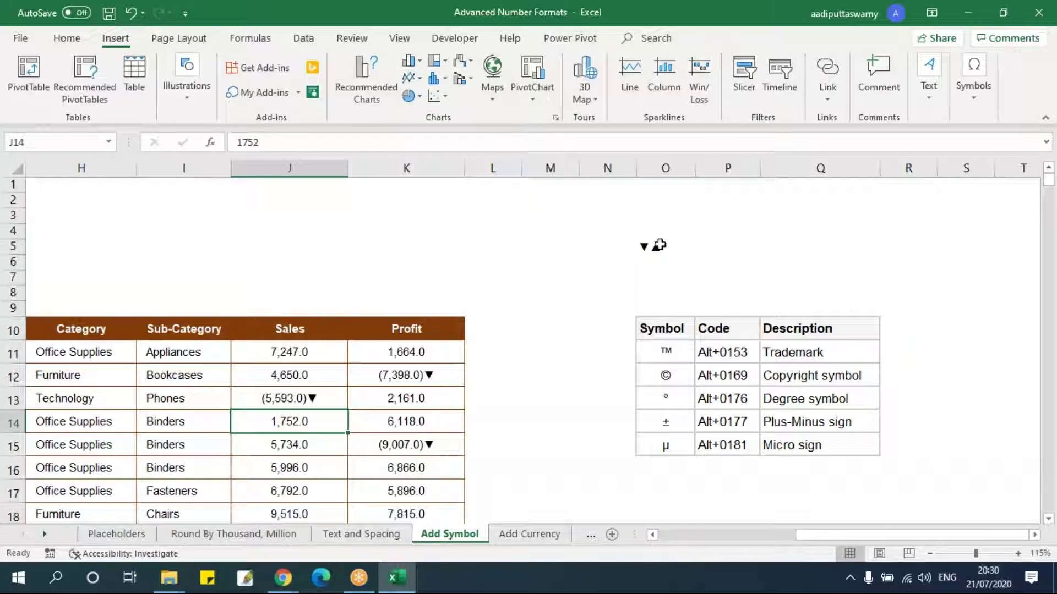
Copy the ▲ symbol from O5 and add it in double quotes to the positive section of the Sales and Profit format: #,##0.0"▲";(#,##0.0)"▼"
double_click(659, 248)
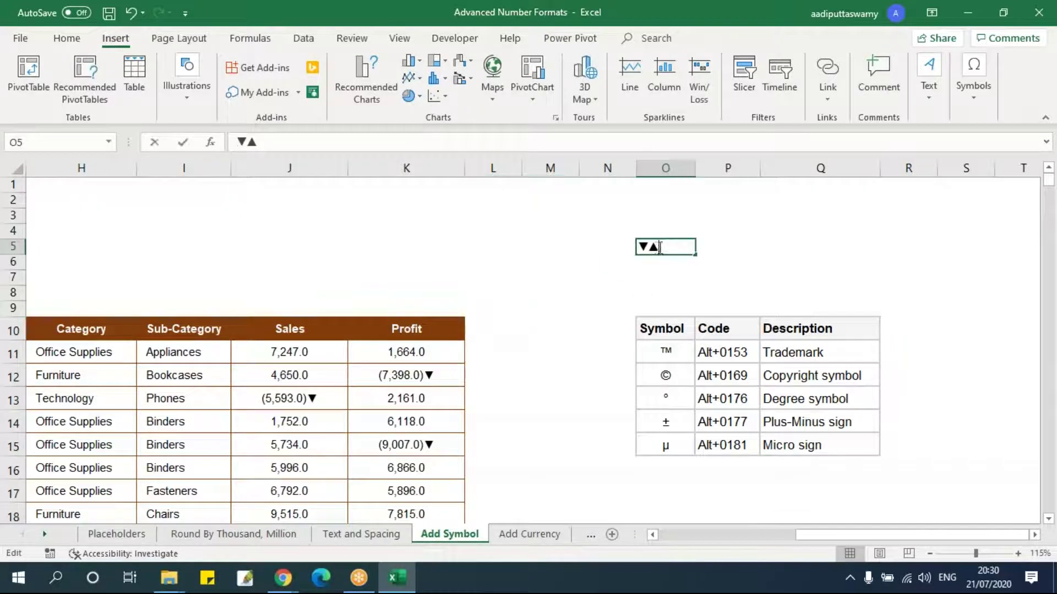
left_click(667, 328)
left_click(314, 360)
key("shift+Right")
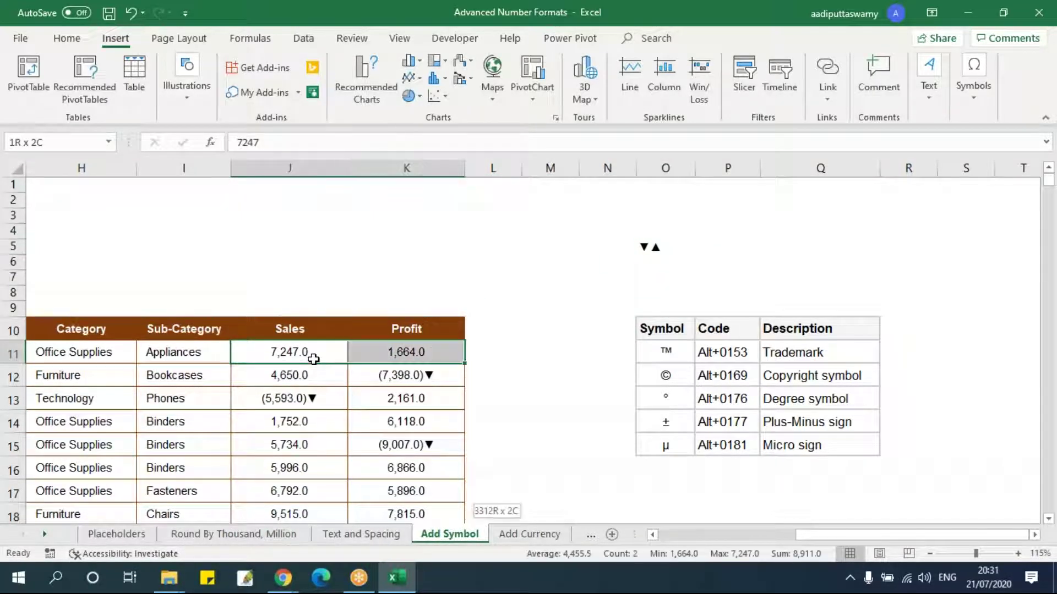
key("ctrl+shift+Down")
key("ctrl+BackSpace")
key("ctrl+1")
left_click(300, 212)
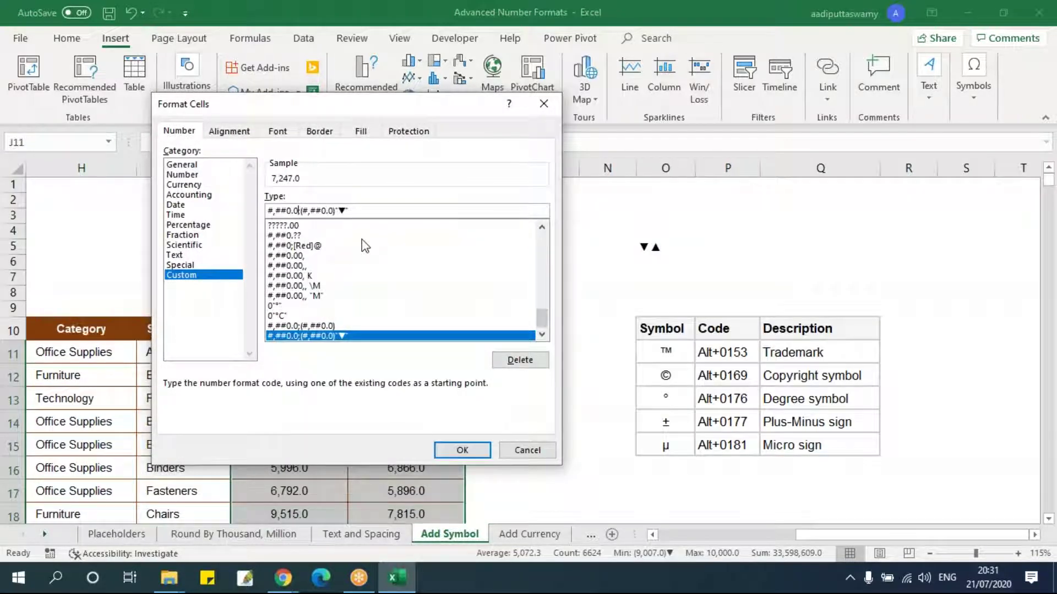
type("\"▲\"")
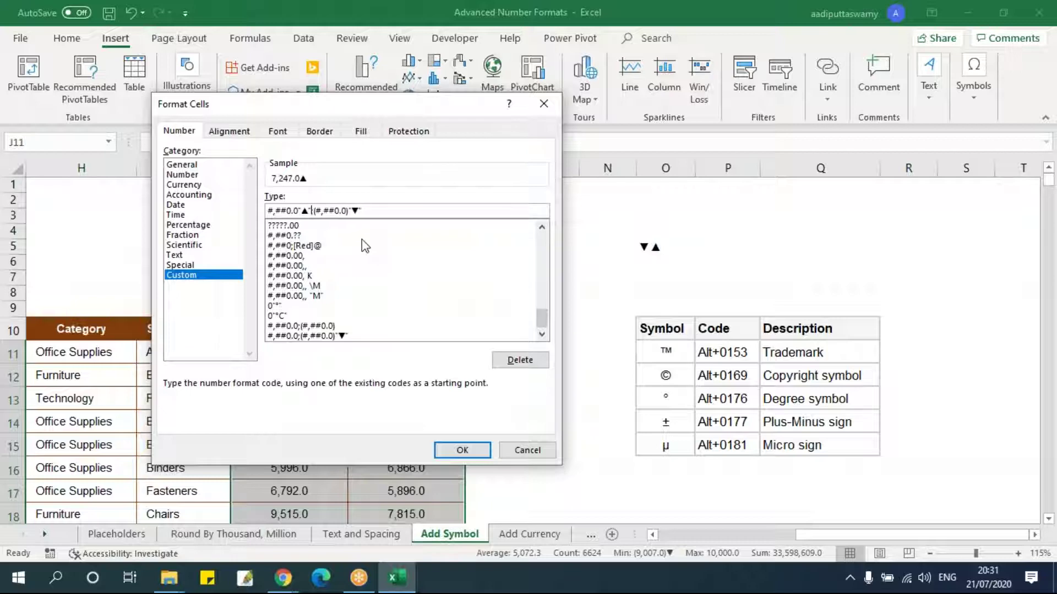
key("Return")
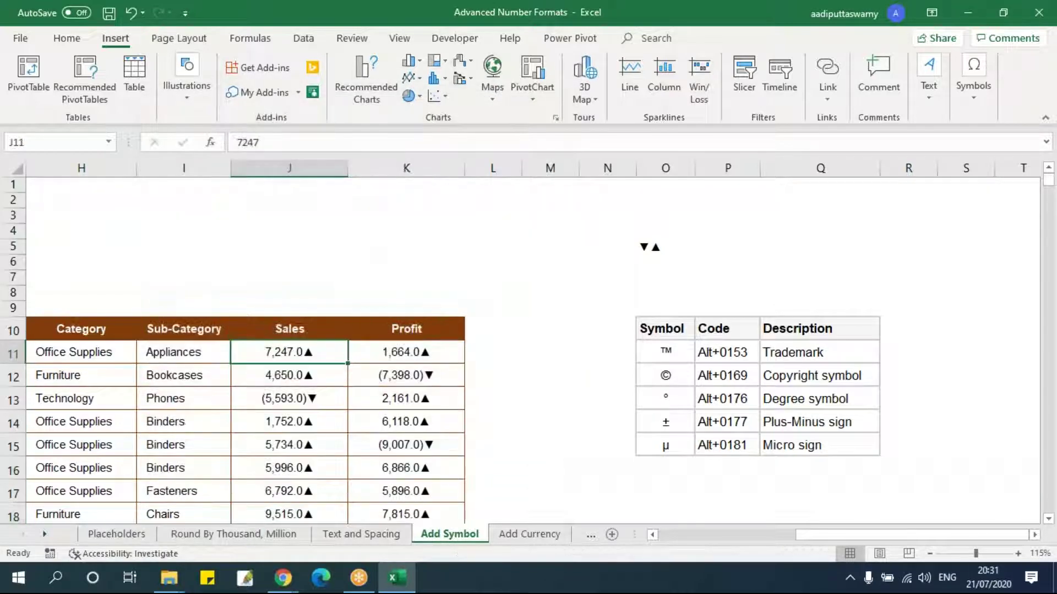
Examine the up and down triangles shown throughout the Sales and Profit columns
key("shift+Right")
scroll(247, 341, "down", 3)
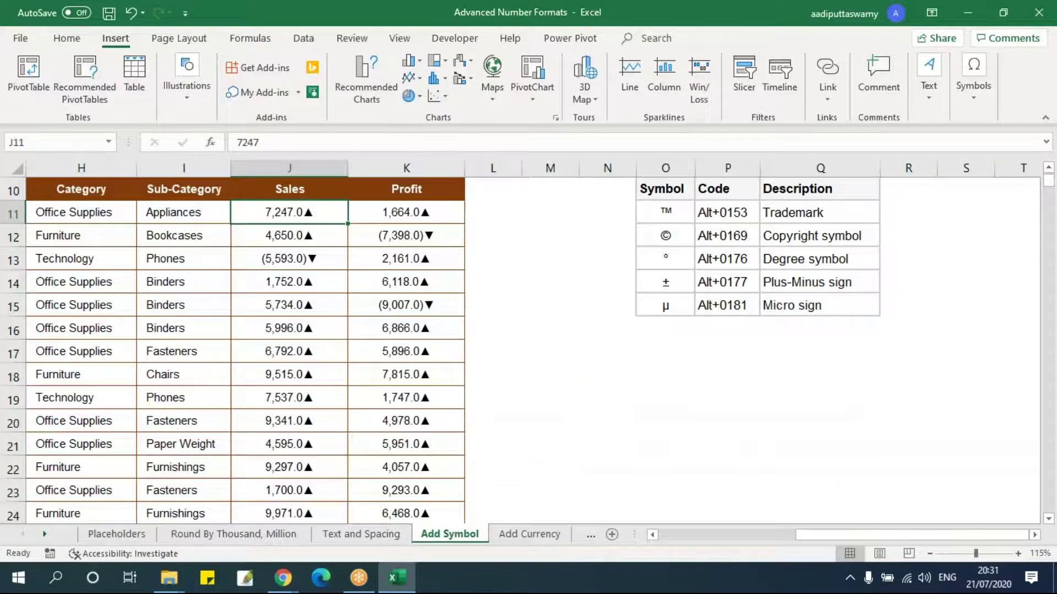
key("ctrl+shift+Down")
key("Up")
key("Up")
key("Up")
key("Up")
key("Up")
key("Up")
key("Up")
key("Up")
key("Up")
key("Up")
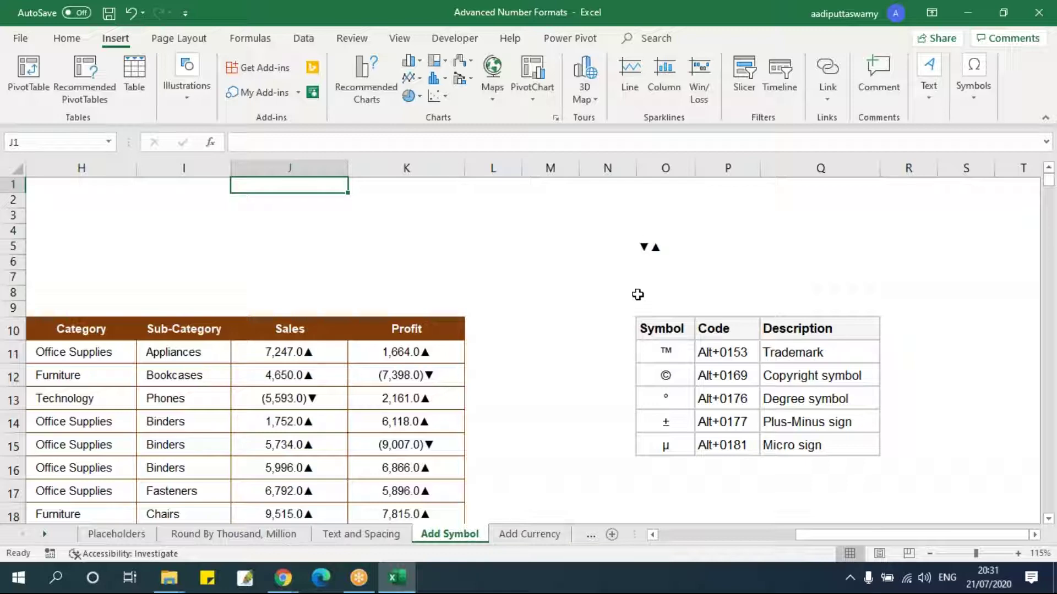
Remove the parentheses from the negative section of the Sales and Profit columns' custom format, leaving #,##0.0"▲";#,##0.0"▼"
left_click(314, 359)
key("shift+Right")
key("ctrl+shift+Down")
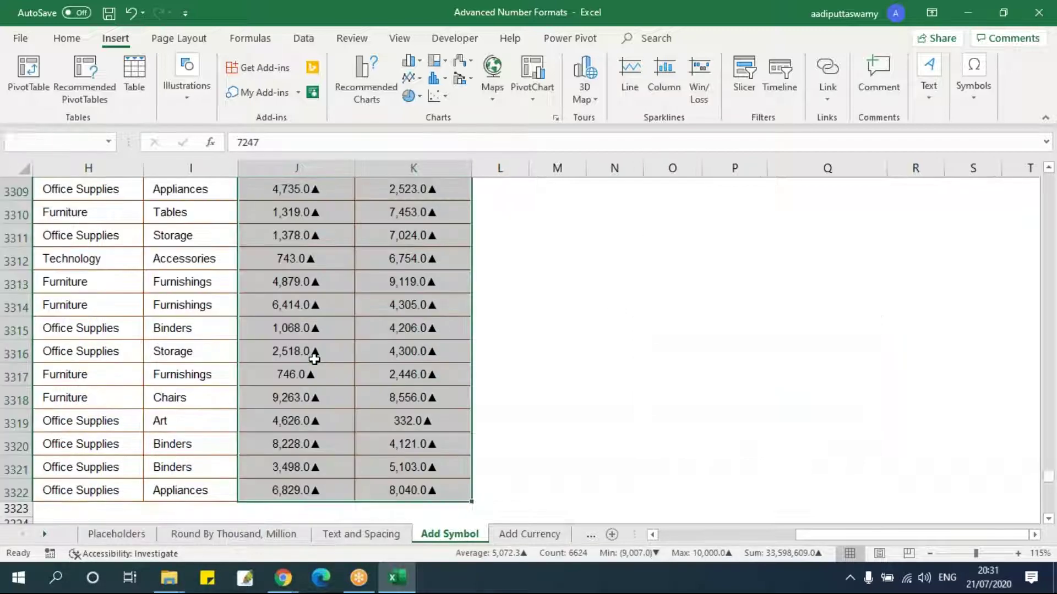
key("ctrl+BackSpace")
key("ctrl+1")
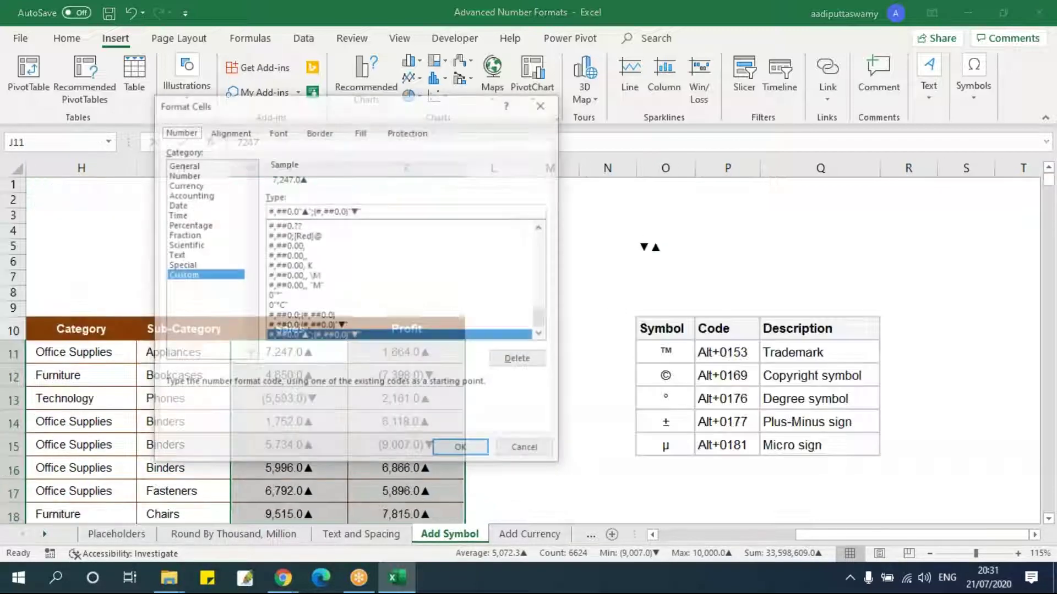
left_click_drag(335, 110, 450, 201)
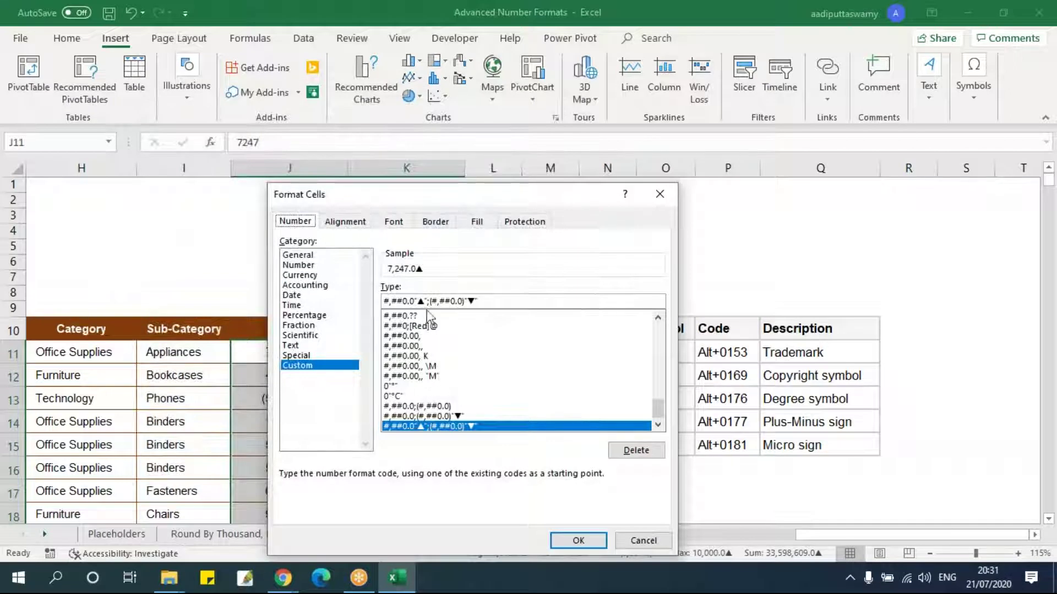
key("BackSpace")
key("Right")
key("Right")
key("Right")
key("Right")
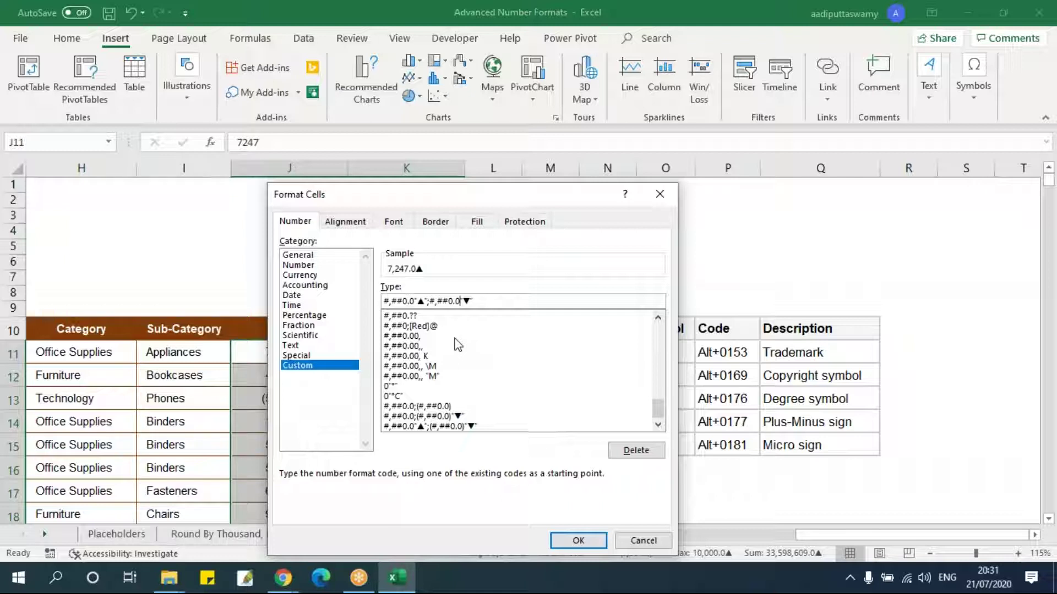
Add the condition [<5000] before the second section, copy the full code #,##0.0"▲";[<5000]#,##0.0"▼", and apply the format
type("[<")
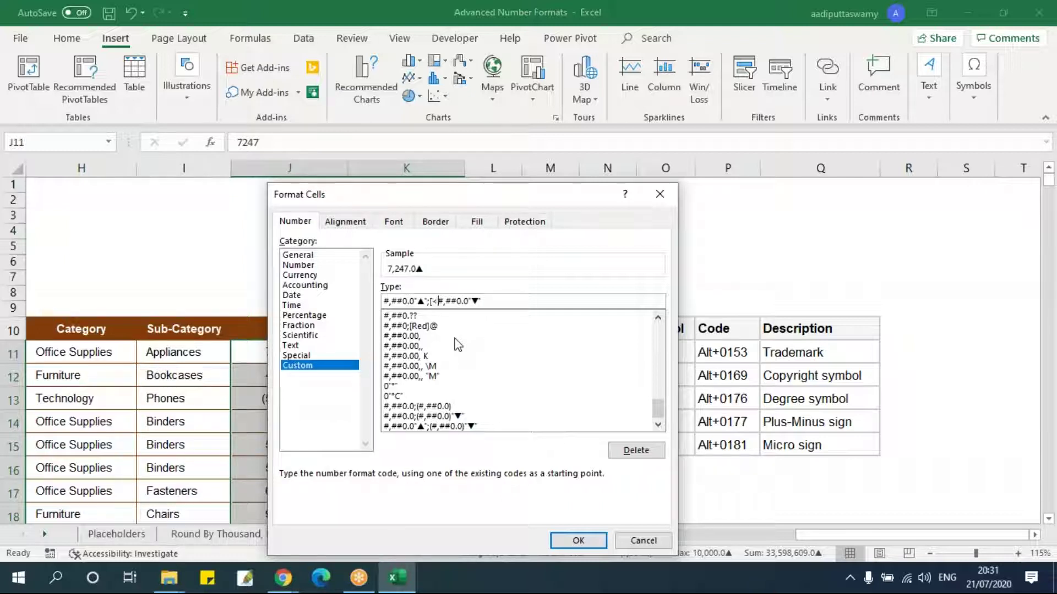
type("1")
type("5000")
type("]")
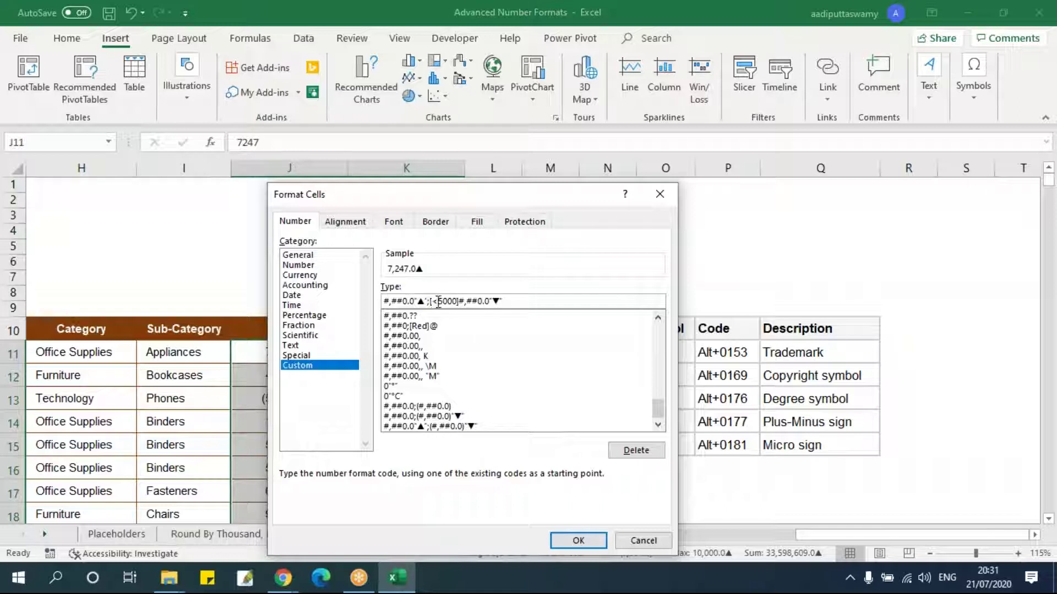
left_click_drag(432, 302, 459, 303)
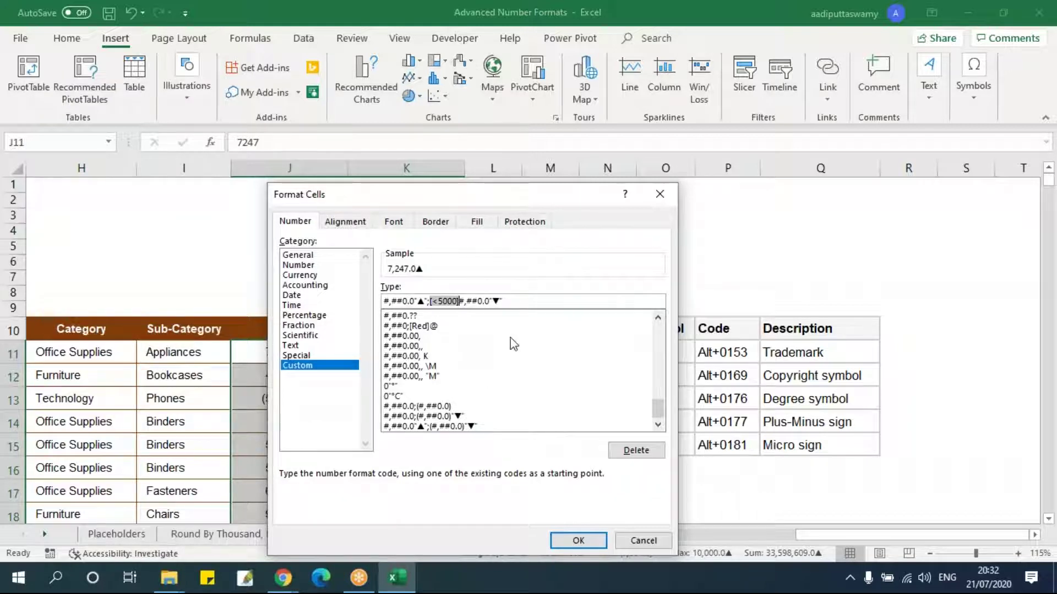
left_click_drag(527, 300, 384, 301)
key("ctrl+c")
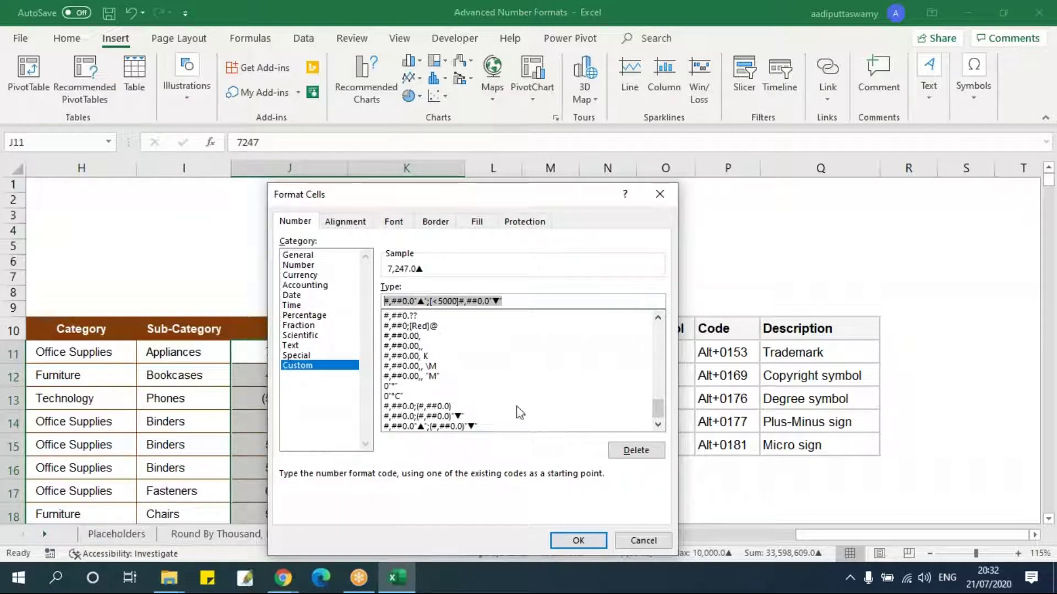
left_click(577, 541)
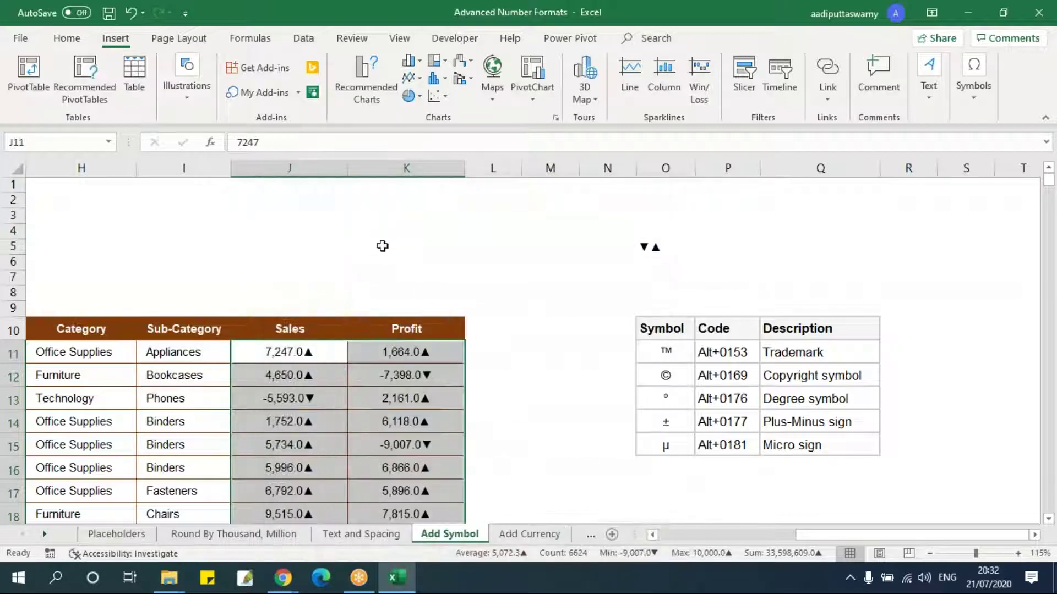
Paste the copied number format code as text into cell K5 above the Profit column
left_click(383, 246)
key("ctrl+v")
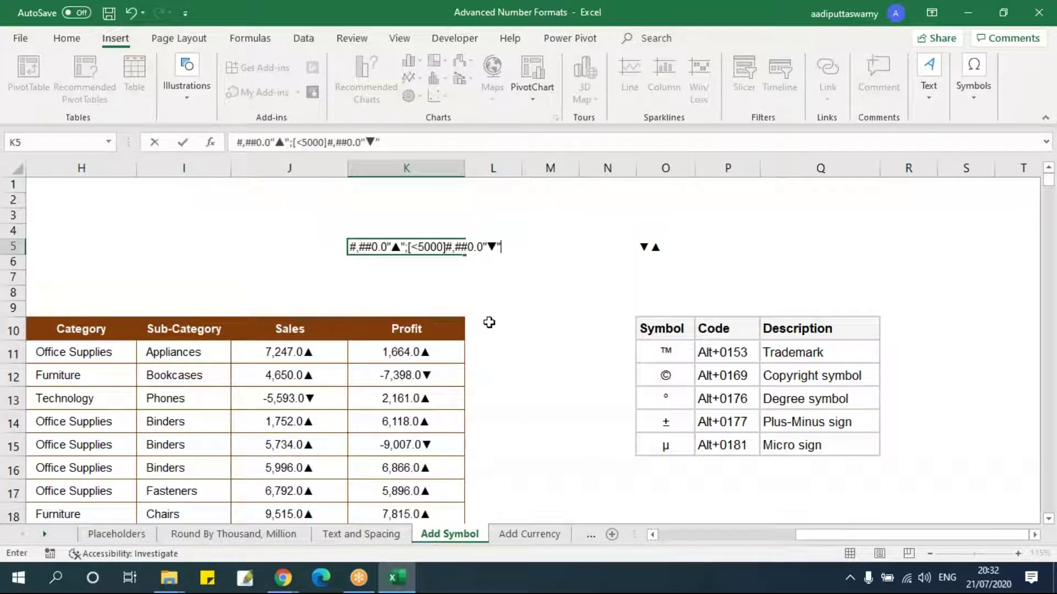
left_click(516, 327)
Examine the two sections and the [<5000] condition of the code in K5 and compare them with the formatted Sales and Profit values
left_click(397, 249)
scroll(397, 249, "up", 1)
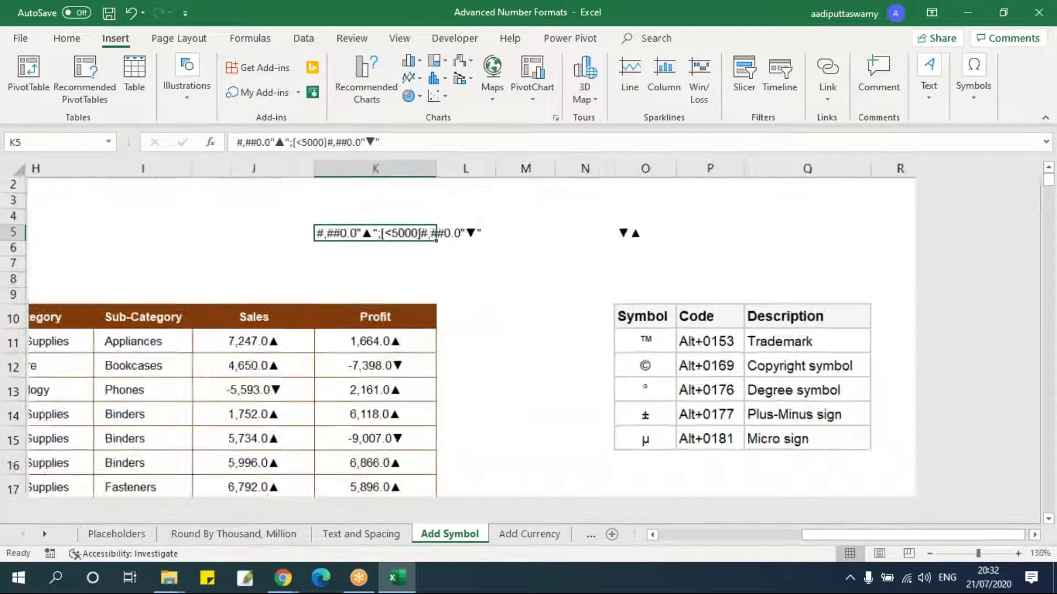
scroll(433, 234, "up", 4)
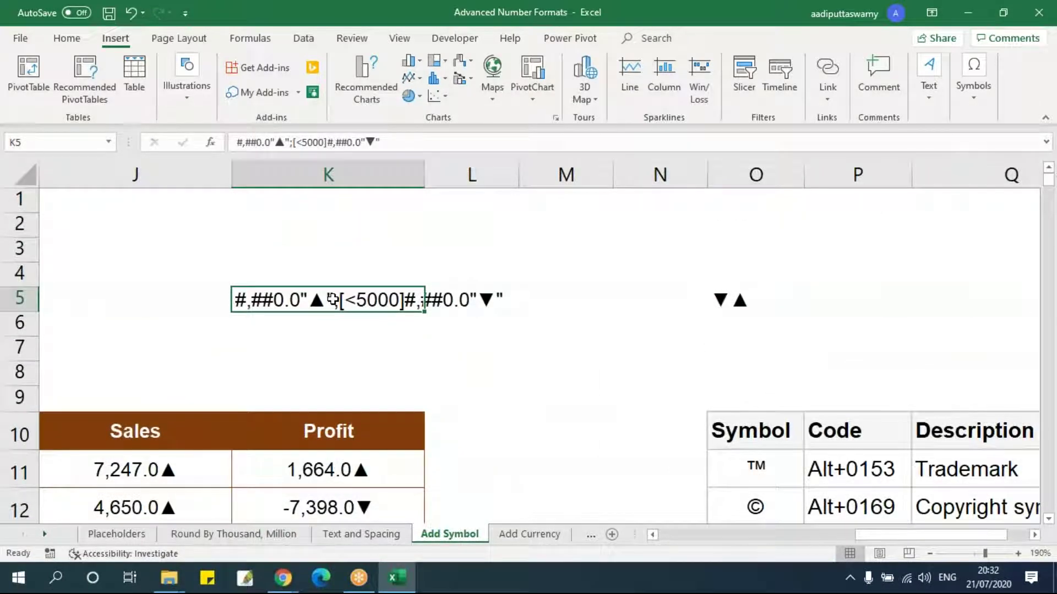
double_click(332, 299)
left_click_drag(333, 300, 200, 300)
left_click_drag(336, 299, 502, 300)
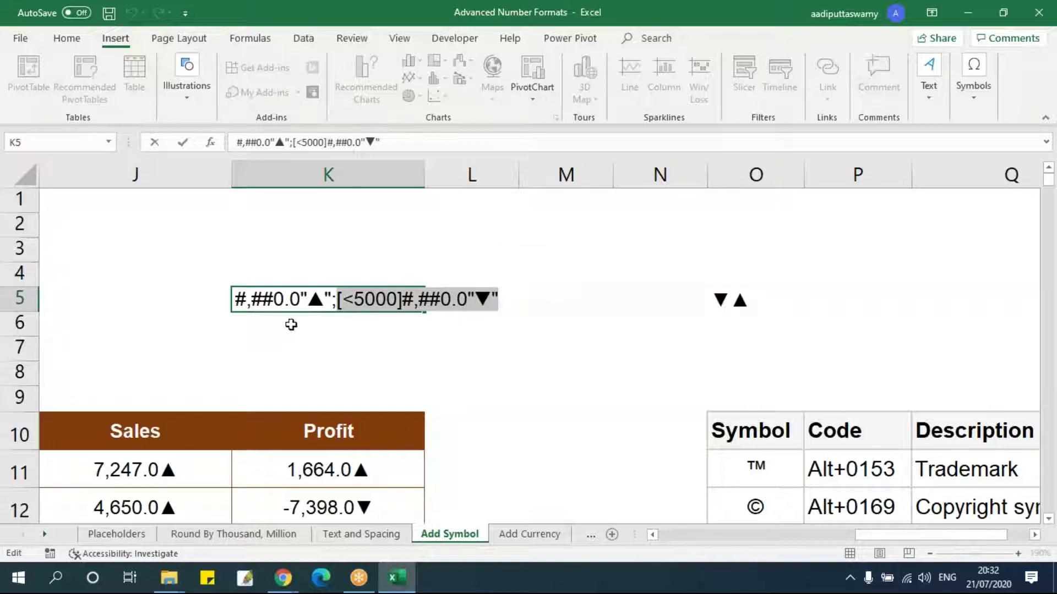
left_click(408, 368)
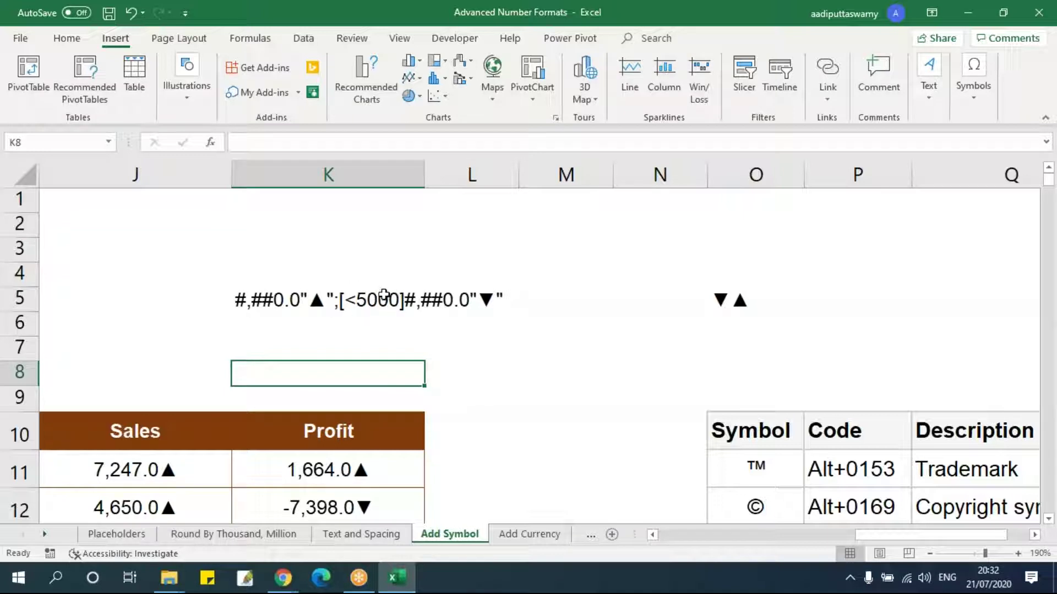
double_click(407, 299)
left_click_drag(407, 299, 514, 298)
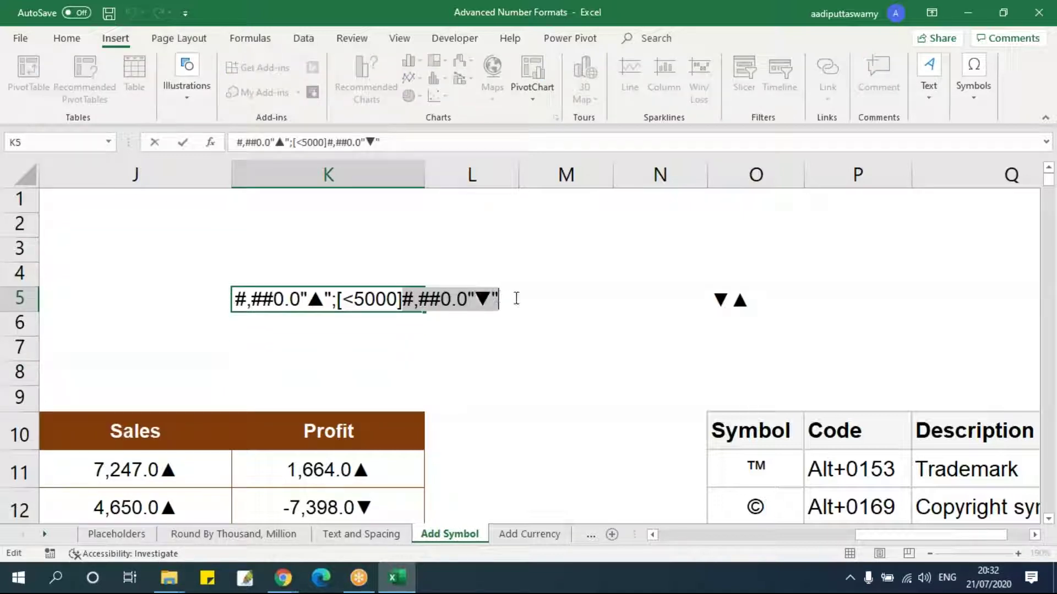
left_click(498, 356)
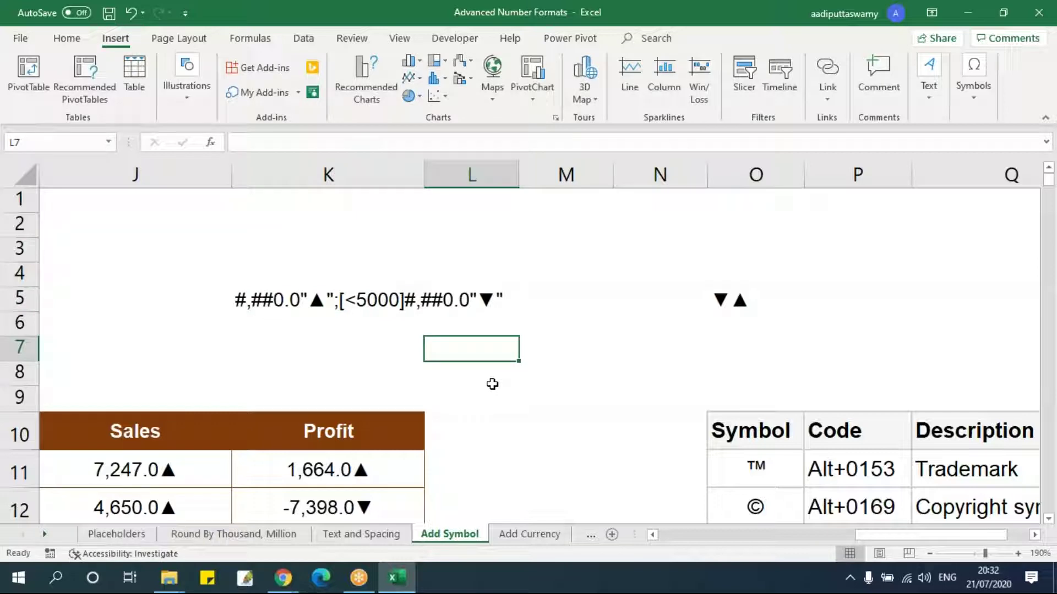
scroll(492, 384, "down", 3)
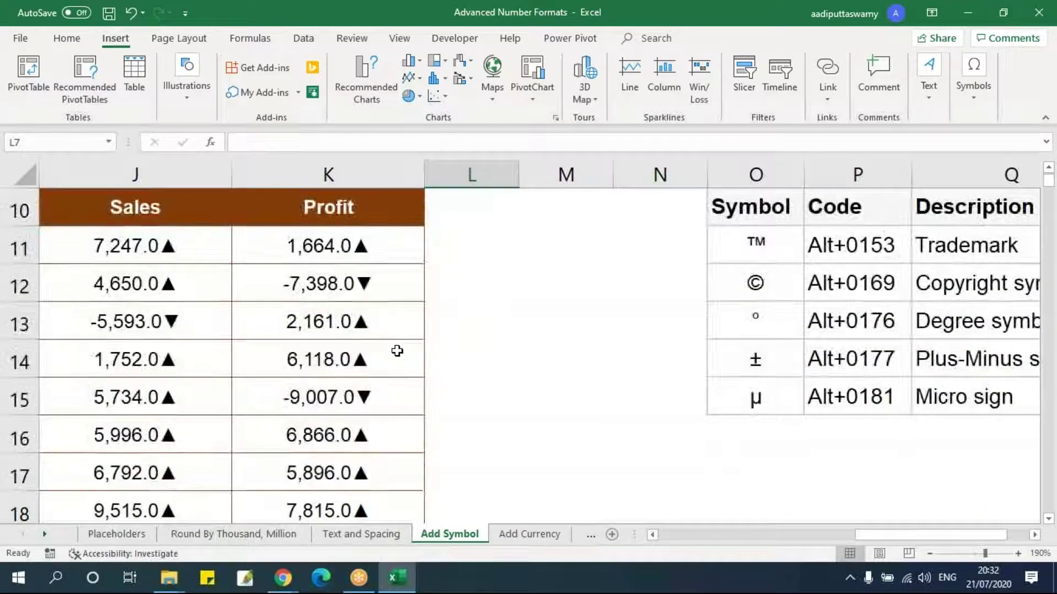
scroll(396, 351, "up", 2)
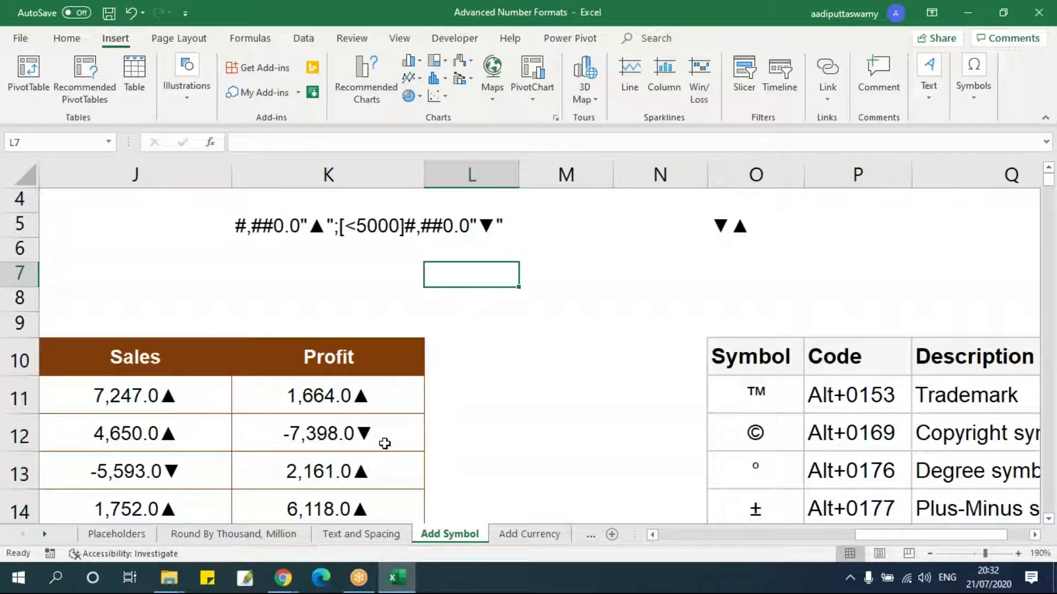
double_click(373, 229)
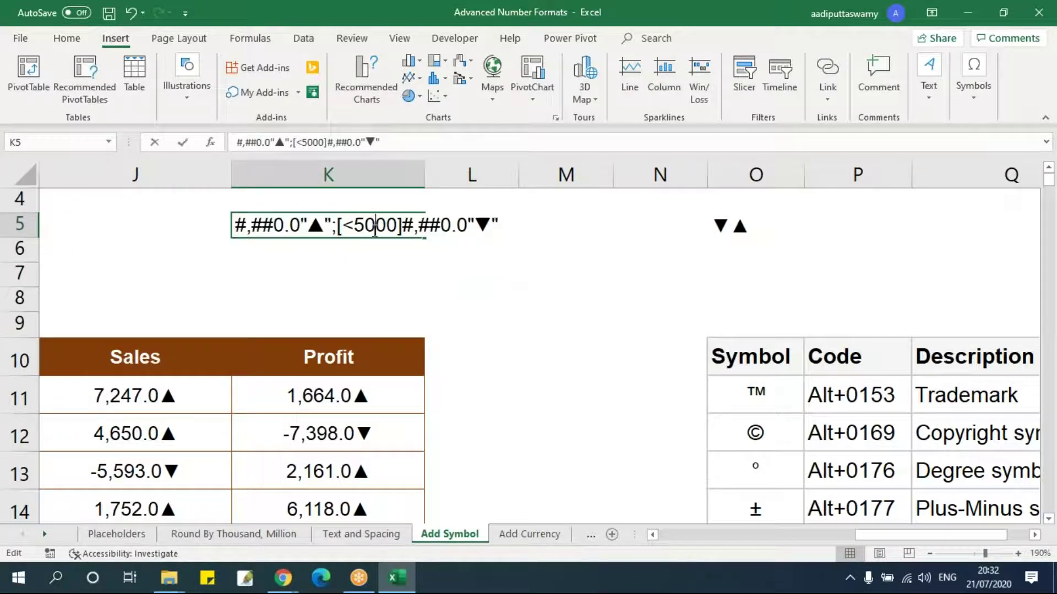
Delete the [<5000] condition from the second section of the custom format for all Sales values from J11 down
left_click(366, 408)
key("Left")
key("Left")
key("Left")
key("Right")
key("Right")
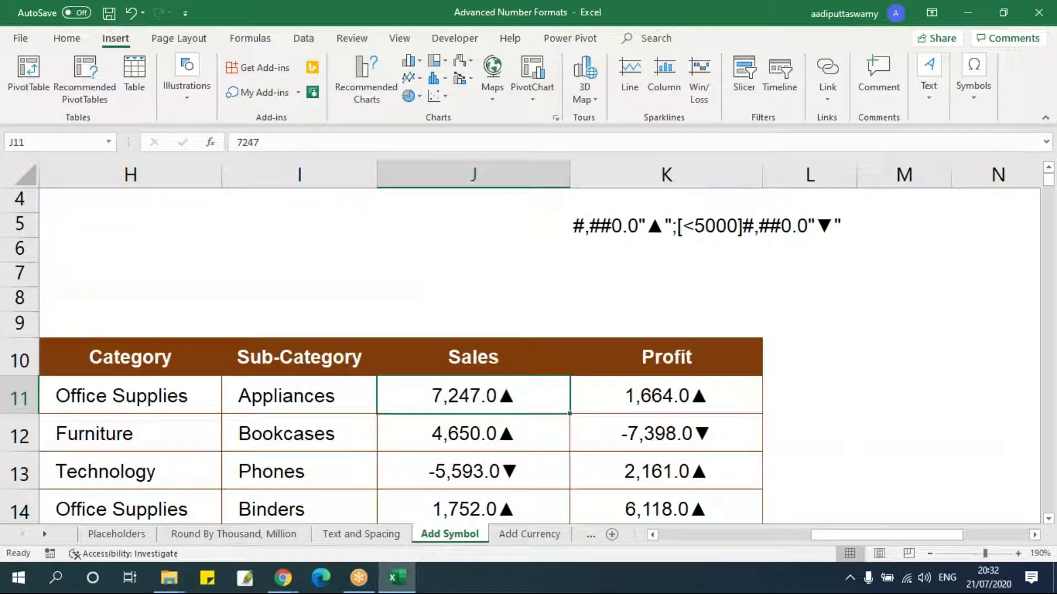
key("Up")
key("Down")
key("ctrl+shift+Down")
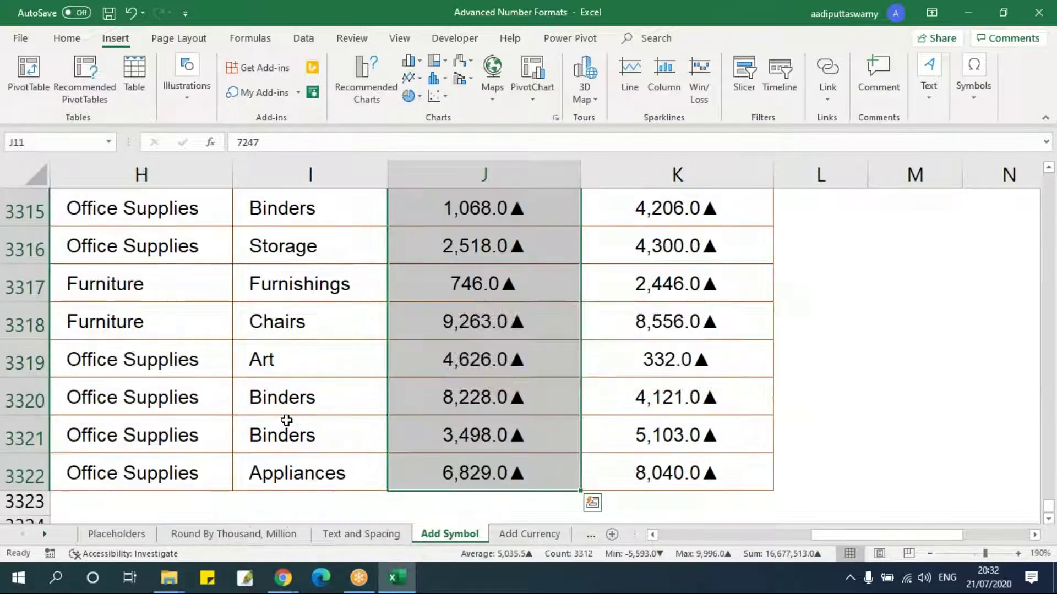
key("ctrl+BackSpace")
key("ctrl+1")
left_click(460, 301)
key("BackSpace")
key("BackSpace")
key("BackSpace")
key("BackSpace")
key("BackSpace")
key("BackSpace")
key("BackSpace")
Put the condition [>5000] at the start of the Sales format, making it [>5000]#,##0.0"▲";#,##0.0"▼", and apply it
key("Left")
key("Left")
key("Left")
key("Left")
key("Home")
type("[>5000]")
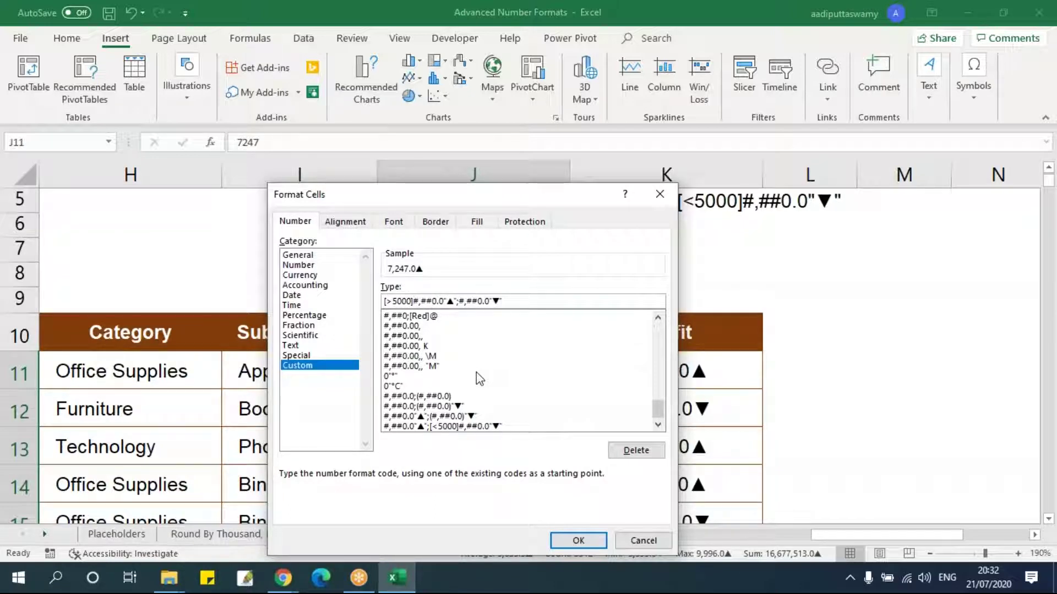
left_click(579, 540)
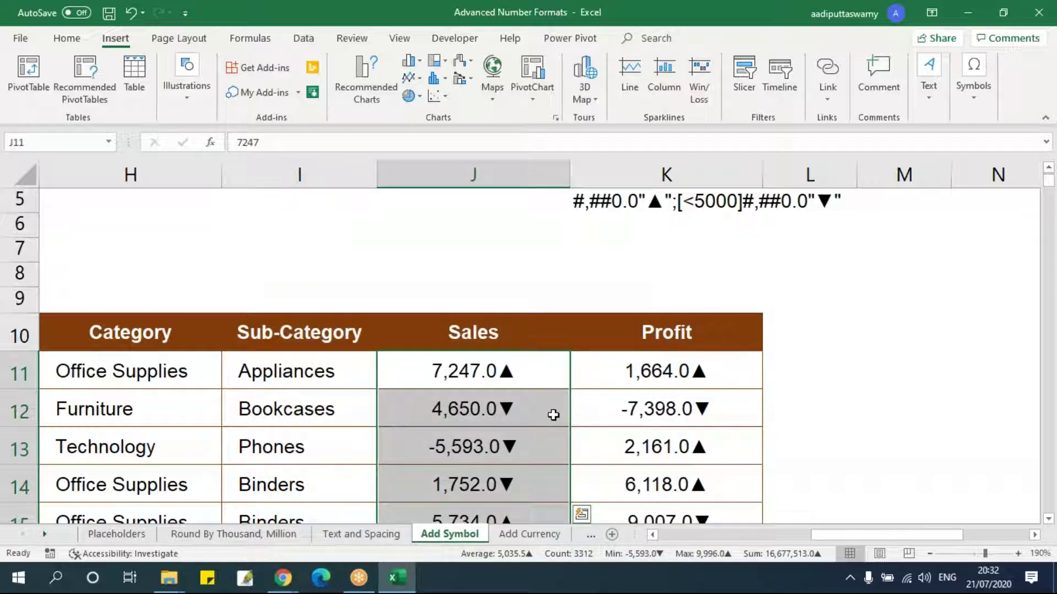
Copy the Sales values from J11 down and paste only their formats onto the Profit column starting at K11
key("ctrl+c")
left_click(649, 370)
key("ctrl+alt+v")
key("t")
key("Return")
left_click(505, 371)
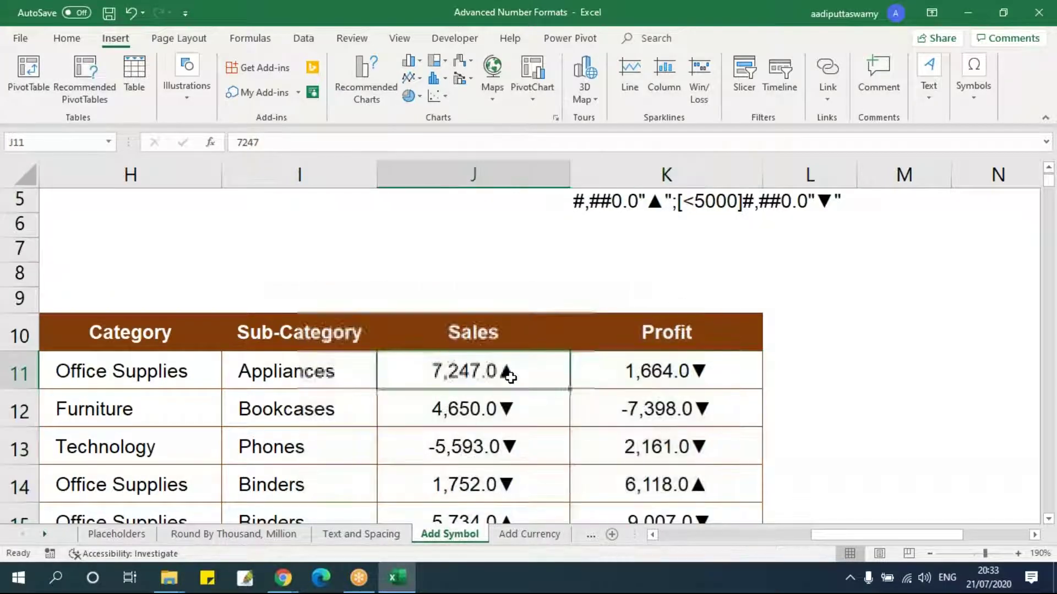
key("shift+Right")
key("Down")
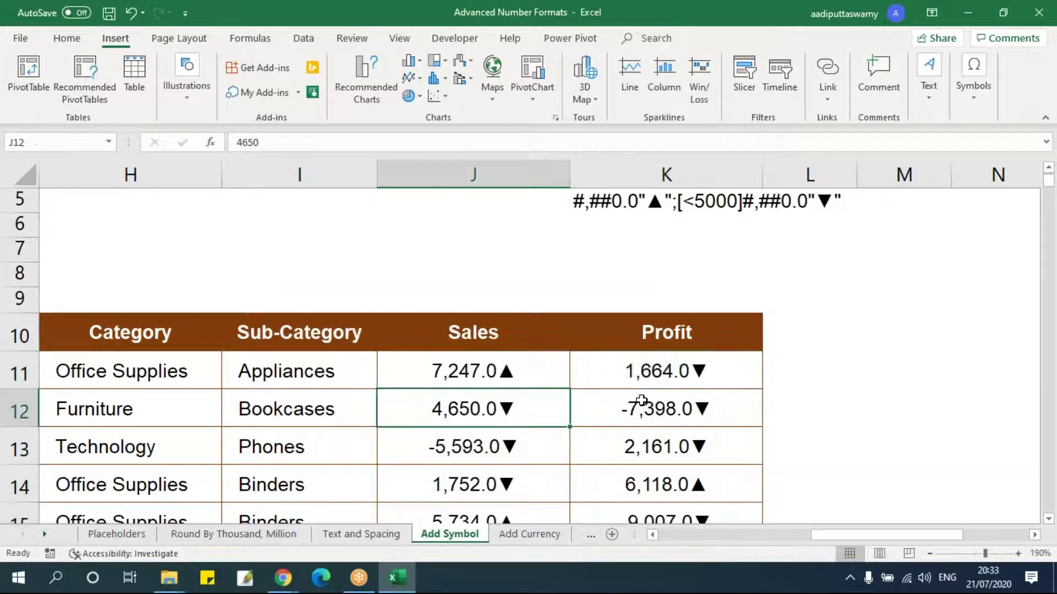
Delete the number format code stored as text in K5
left_click(641, 202)
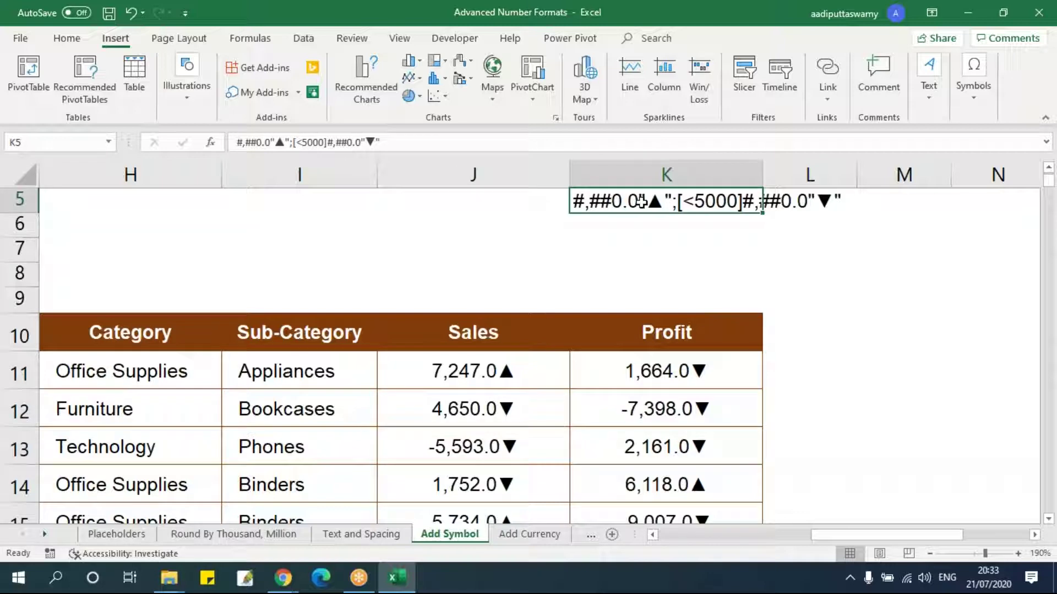
key("Delete")
left_click(458, 386)
scroll(551, 409, "down", 1)
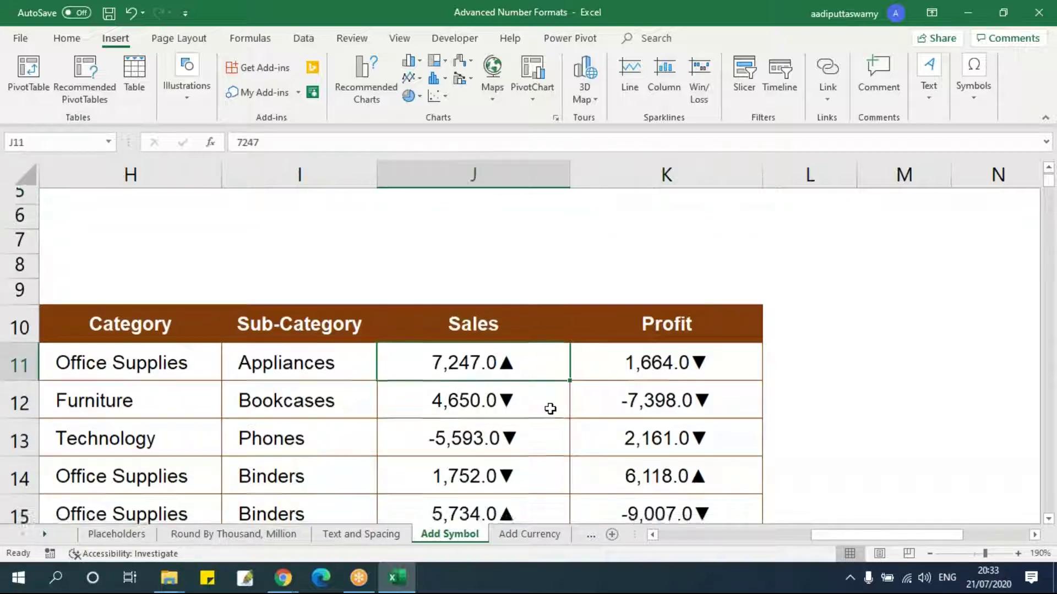
left_click(523, 335)
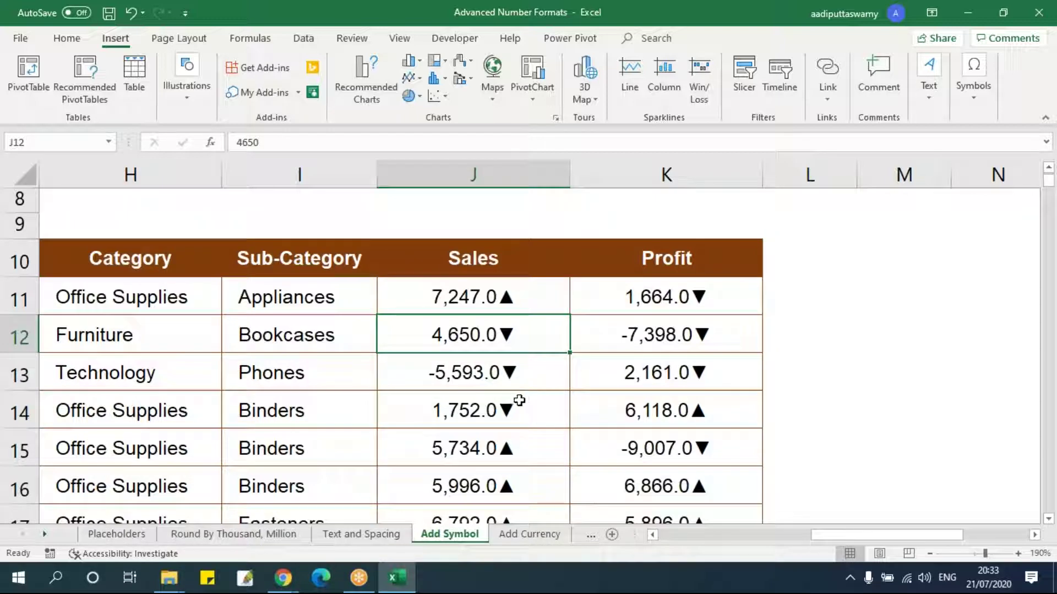
Add the colour code [red] to the second section of the custom format for all Sales and Profit values from row 11 down
left_click(502, 299)
left_click_drag(495, 297, 669, 324)
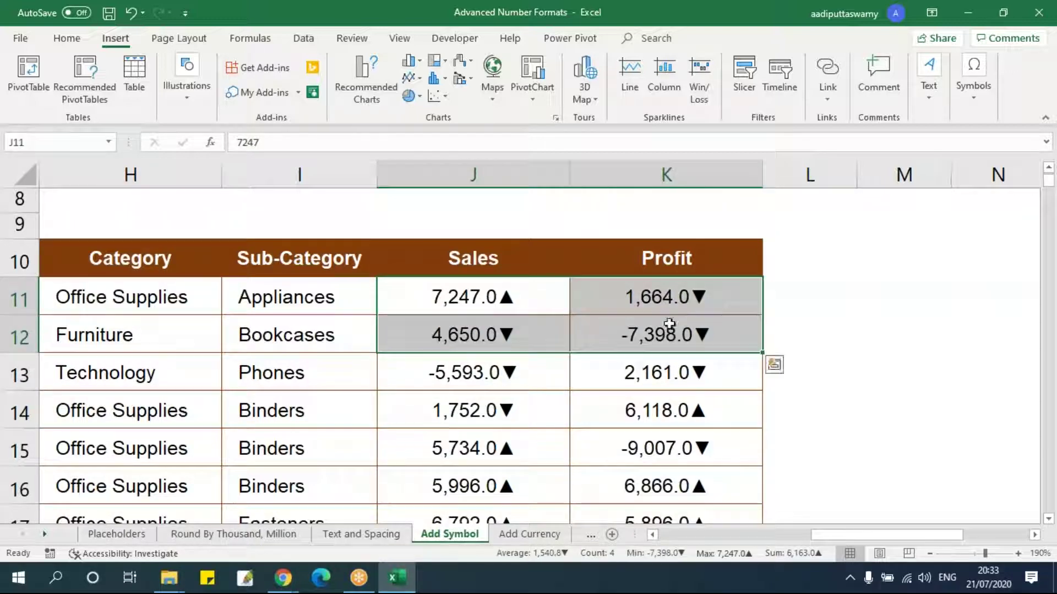
key("ctrl+shift+Down")
key("ctrl+BackSpace")
key("ctrl+1")
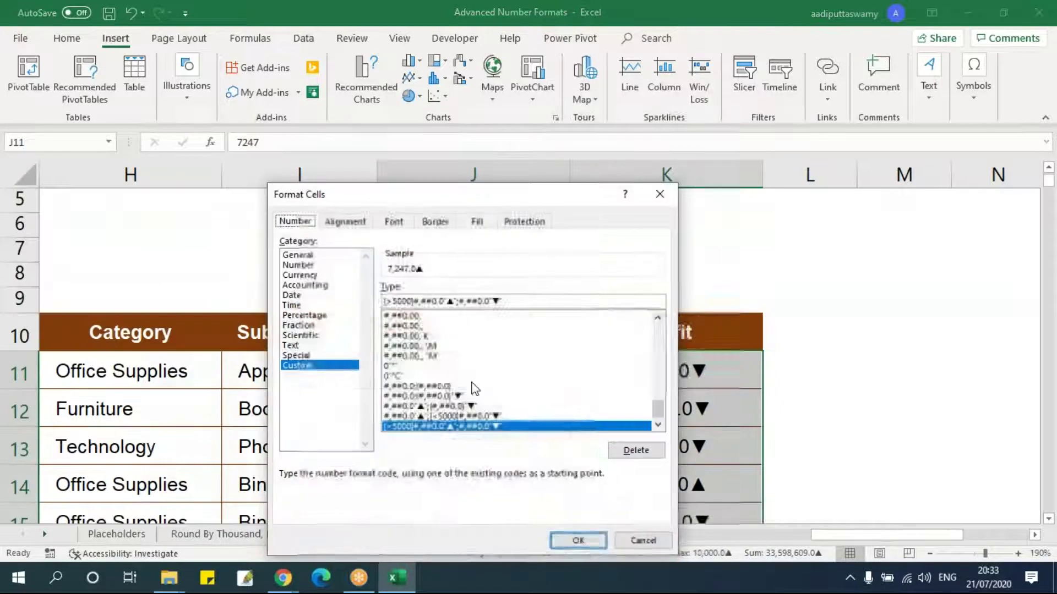
left_click(534, 300)
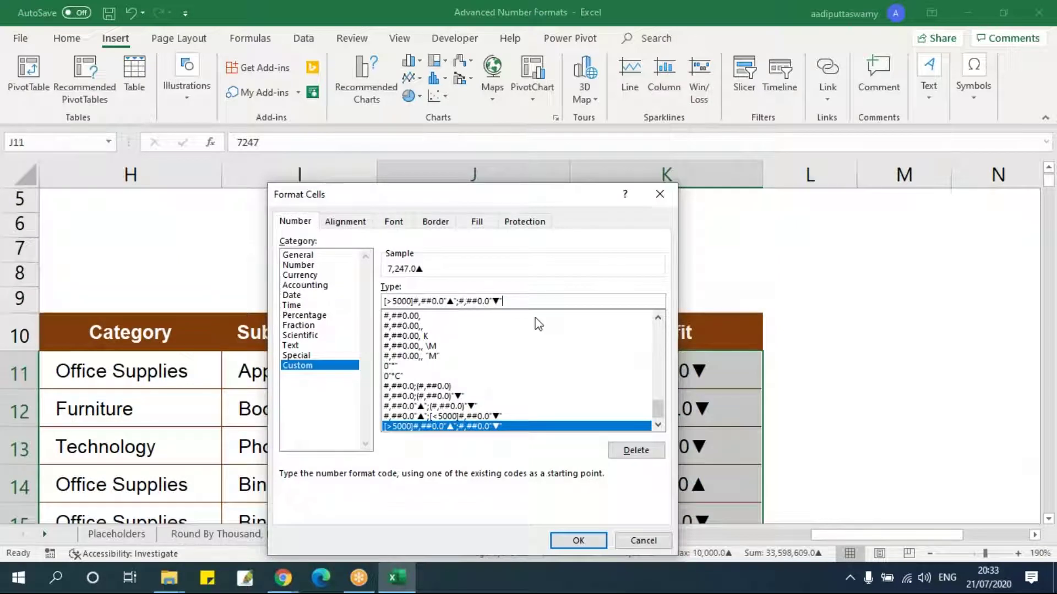
type("[red")
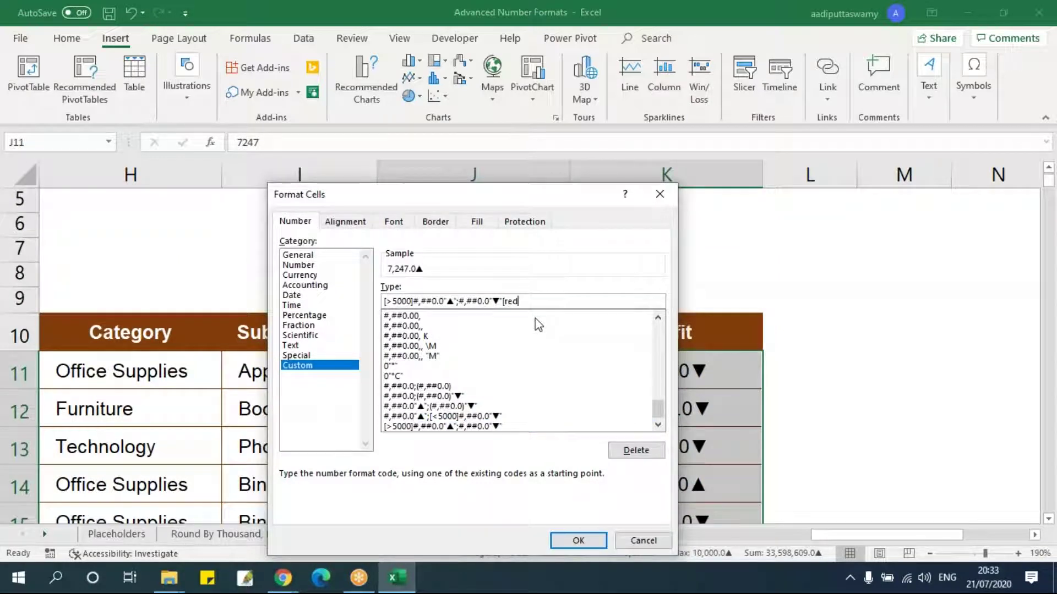
type("]")
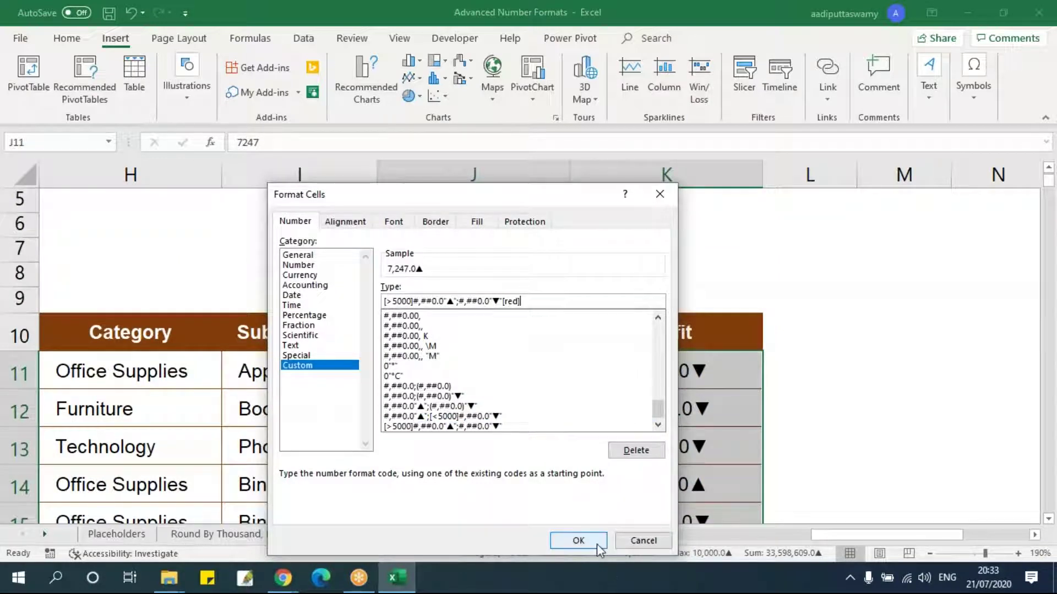
left_click(572, 539)
Look down the Sales and Profit columns to check the colour of the up and down triangle values
left_click(808, 432)
scroll(779, 404, "down", 5)
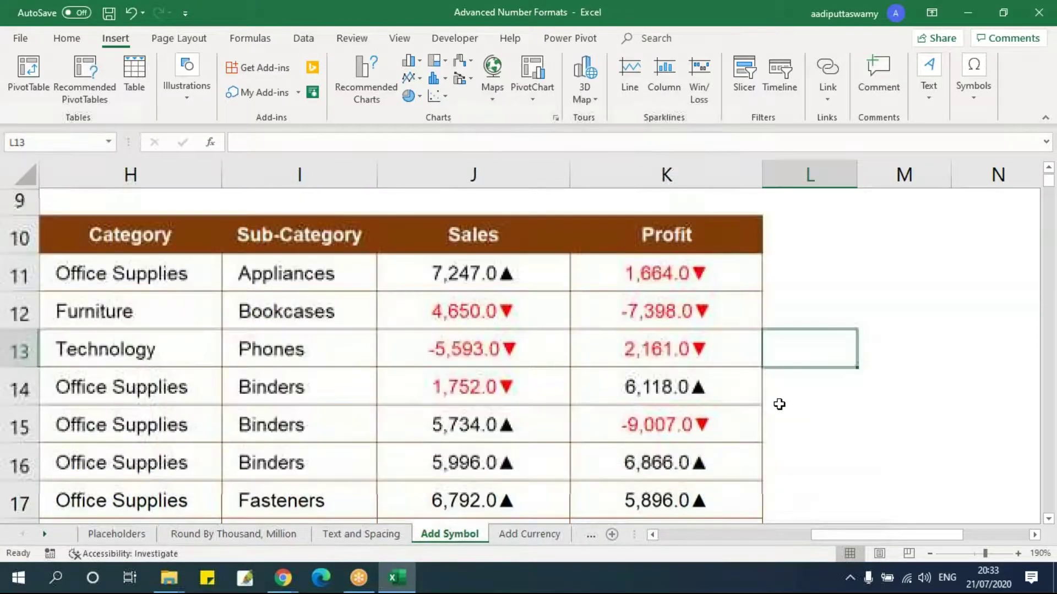
scroll(779, 405, "down", 3)
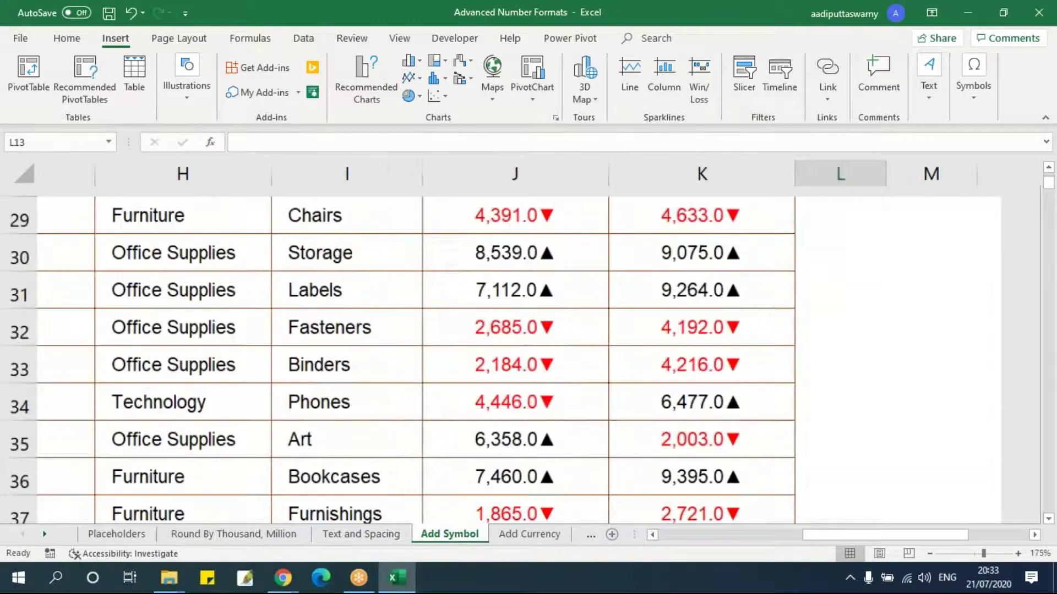
scroll(778, 404, "down", 3, "ctrl")
scroll(778, 403, "up", 3)
scroll(918, 406, "up", 3)
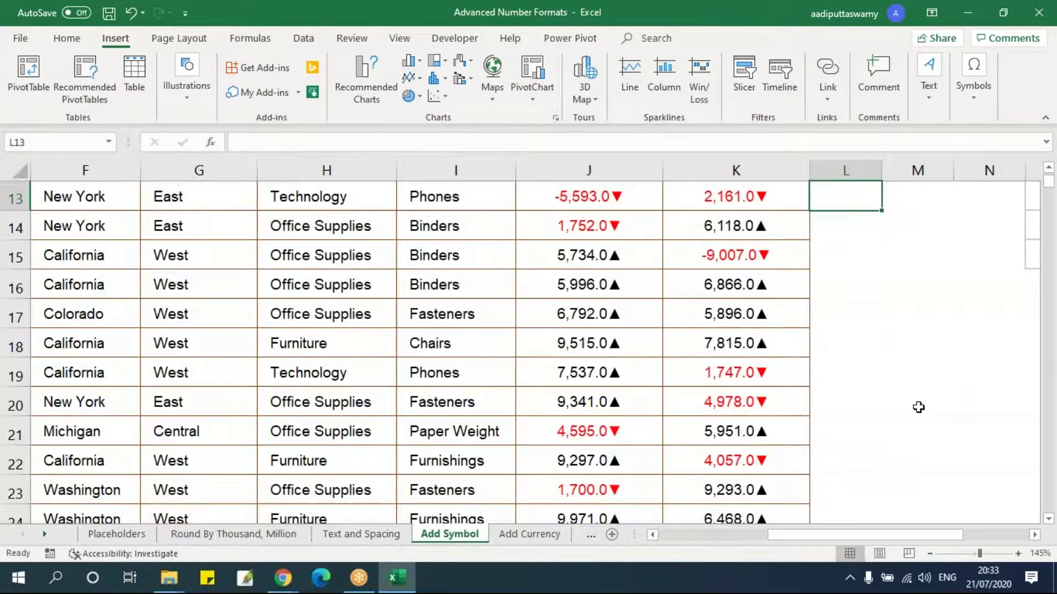
scroll(870, 412, "down", 14)
Add the colour code [blue] before the semicolon in the first section of the custom format for all Sales and Profit values
left_click(572, 342)
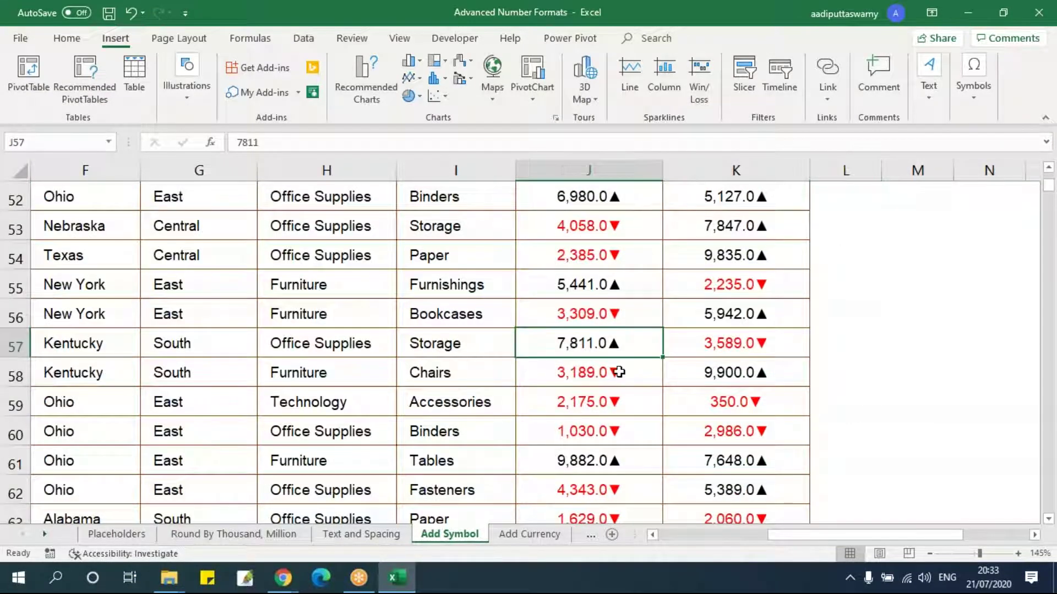
key("ctrl+Up")
key("shift+Right")
key("ctrl+shift+Down")
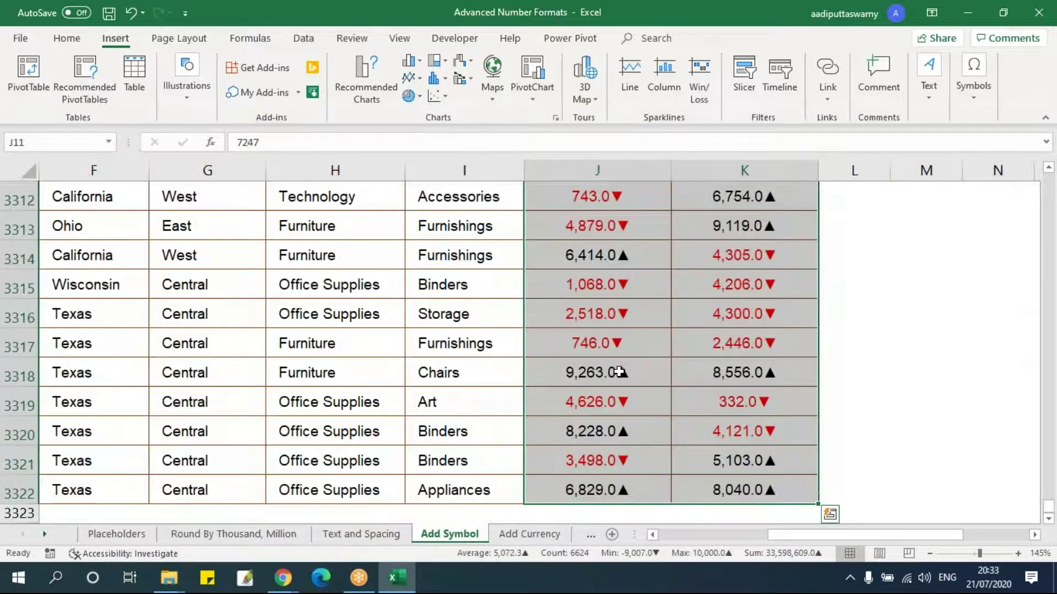
key("ctrl+BackSpace")
key("ctrl+1")
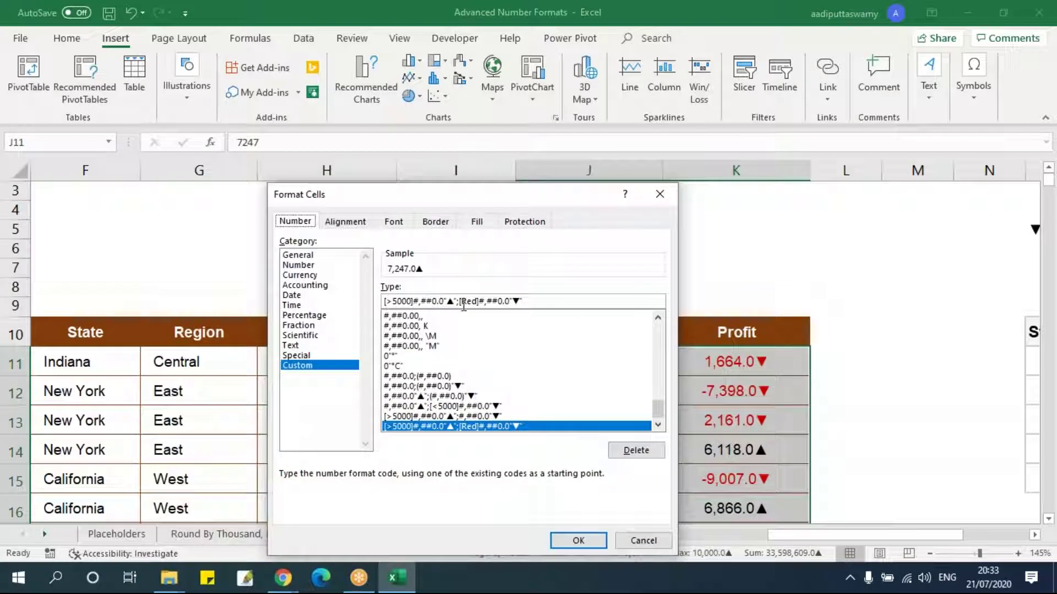
left_click(458, 304)
type("[b")
type("lue];")
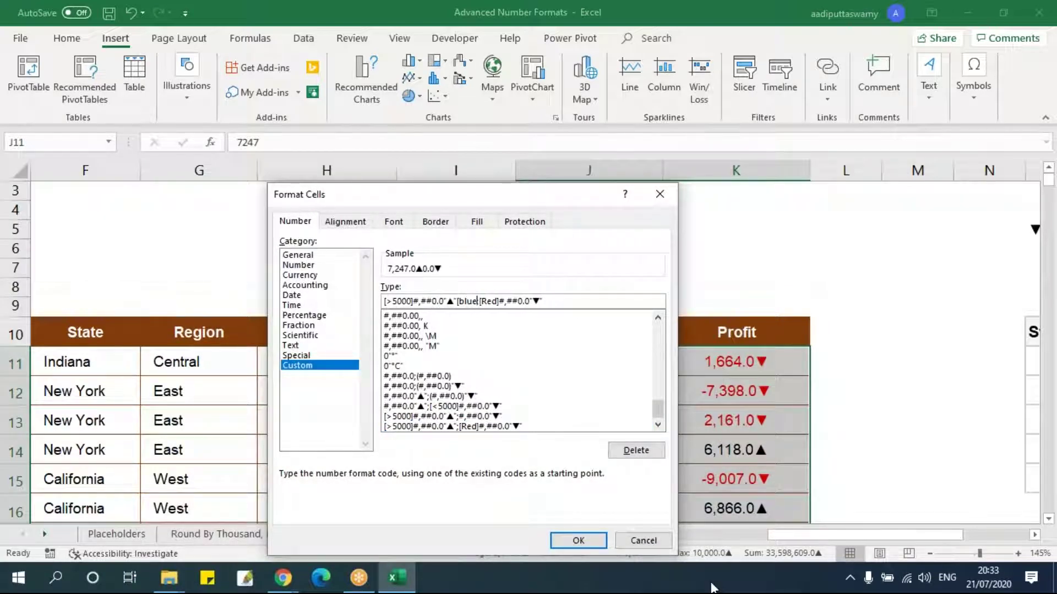
left_click(578, 540)
left_click(917, 391)
scroll(857, 372, "down", 9)
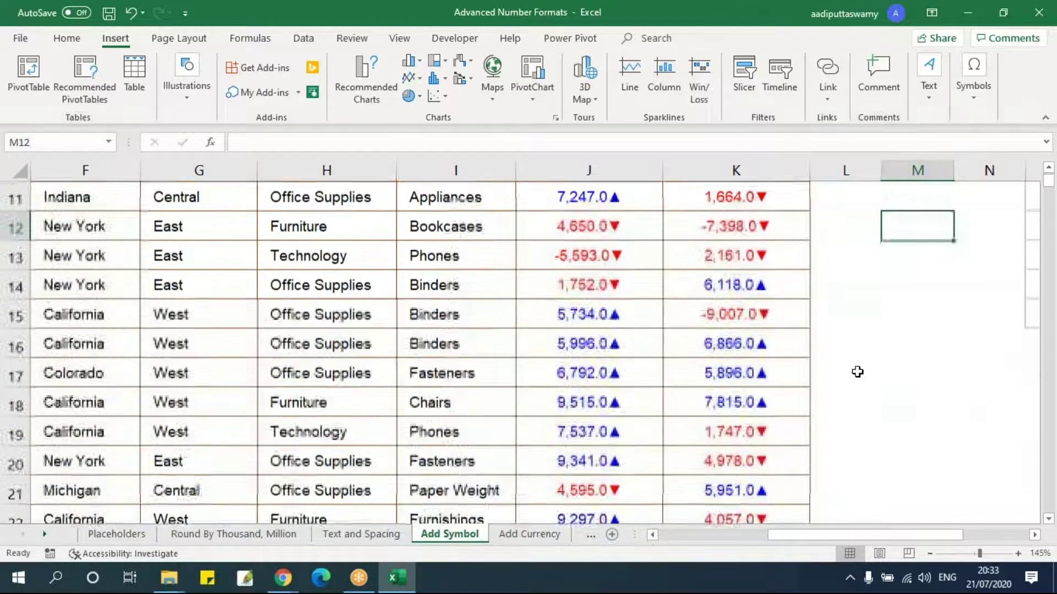
scroll(857, 372, "up", 8)
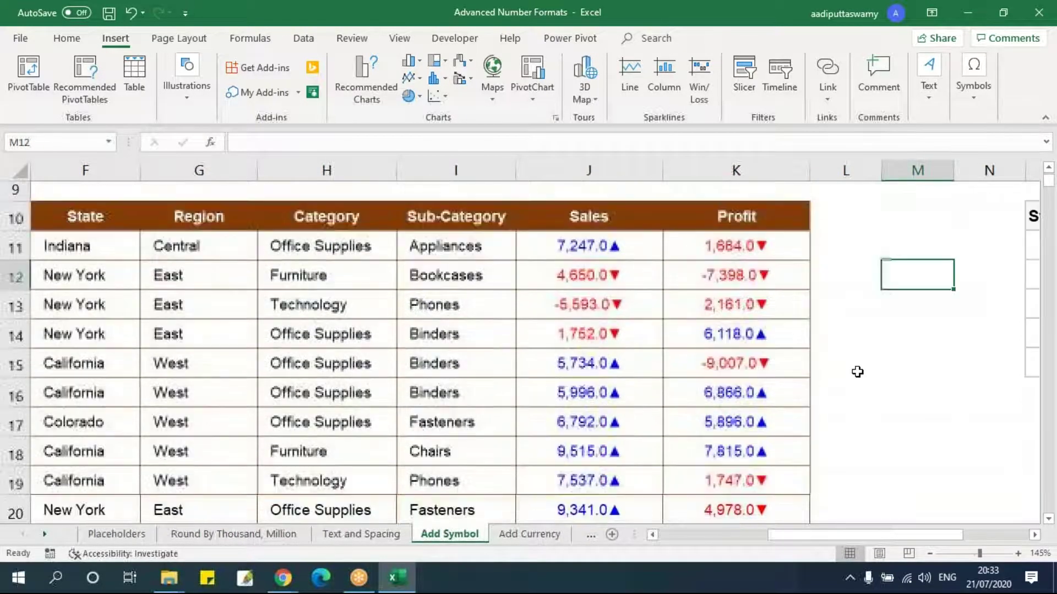
left_click_drag(803, 536, 881, 534)
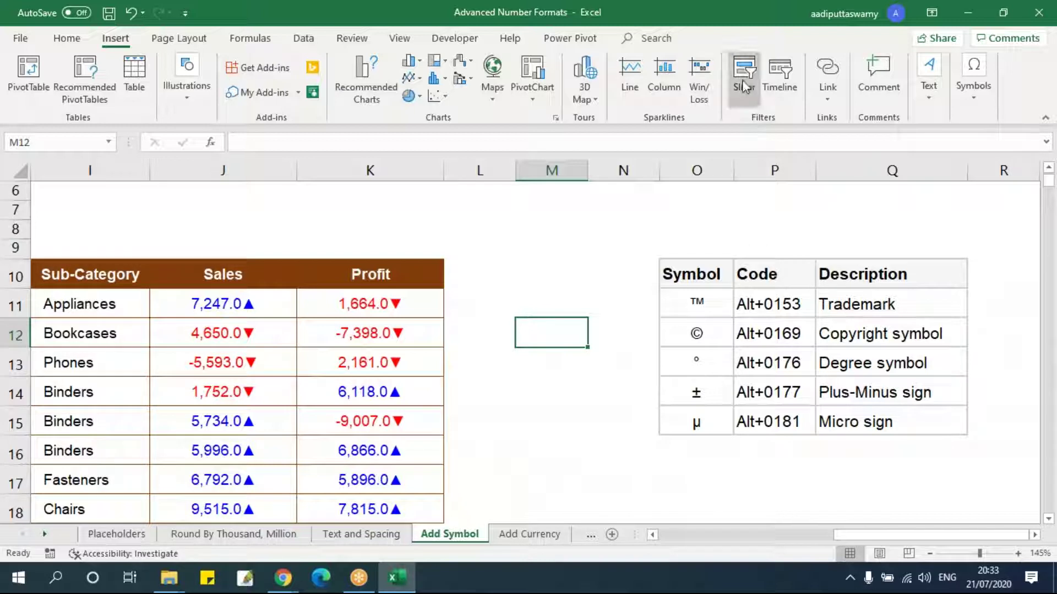
left_click(735, 26)
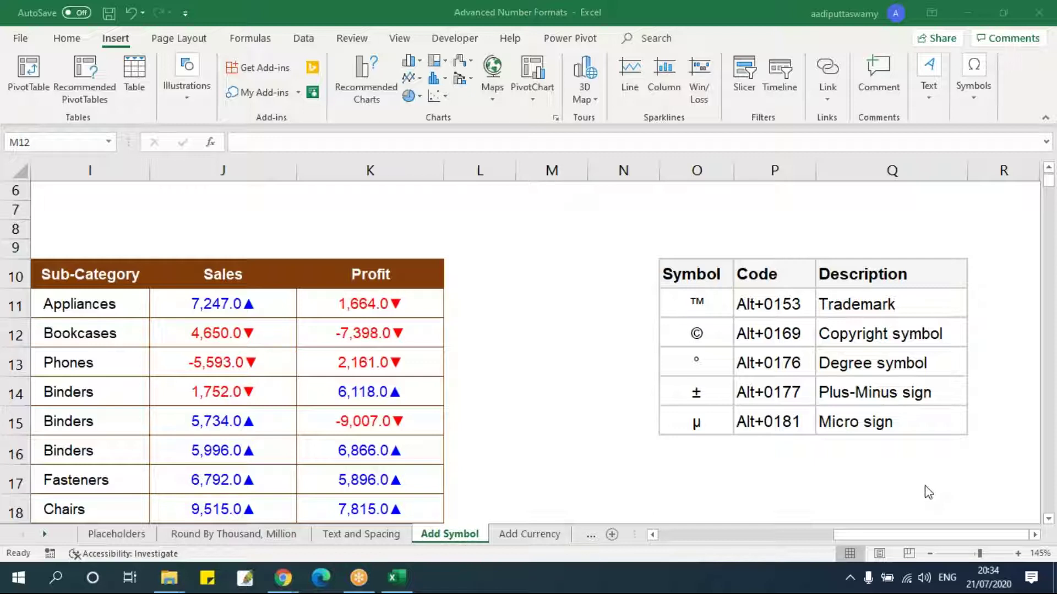
left_click(388, 303)
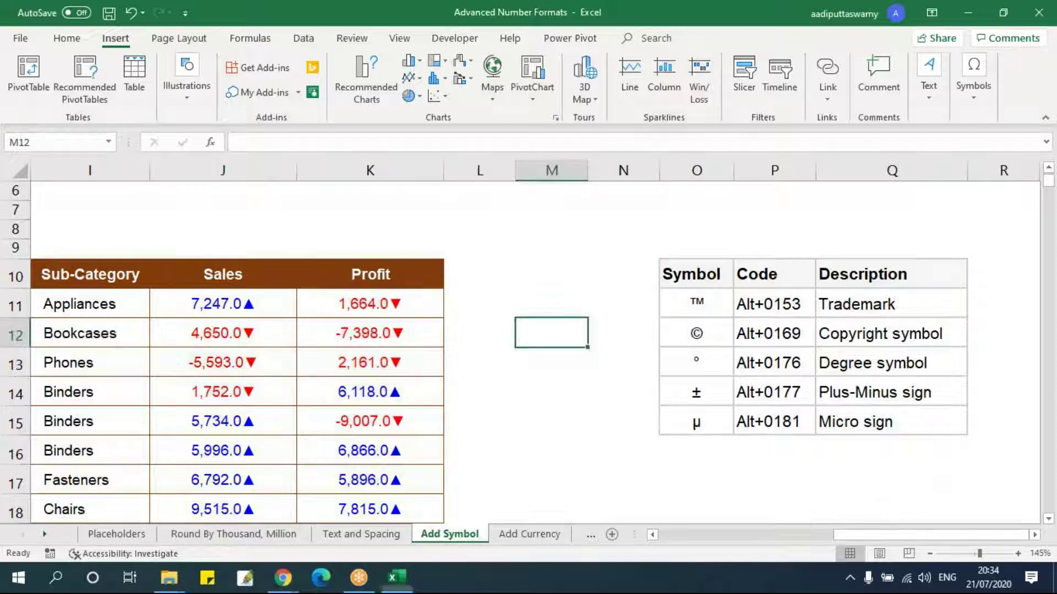
left_click(779, 65)
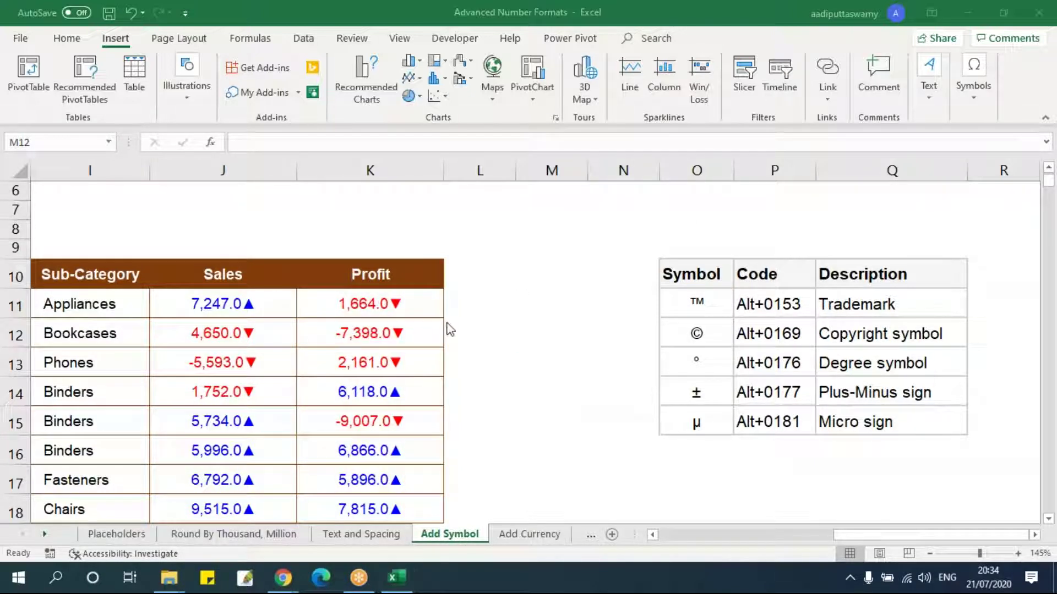
left_click(388, 305)
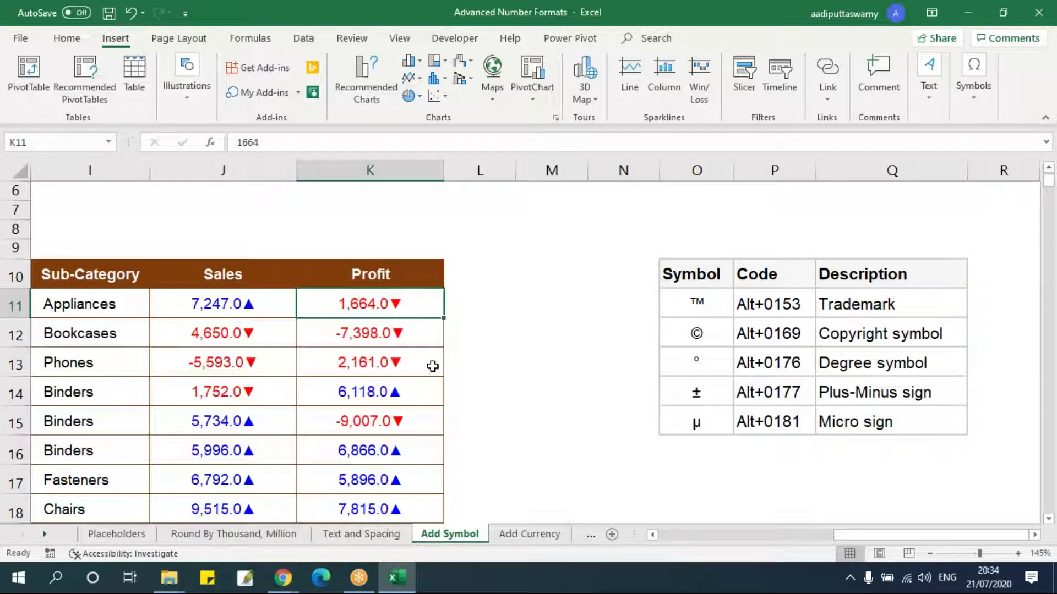
left_click(453, 309)
left_click(433, 307)
key("Right")
key("Left")
key("Right")
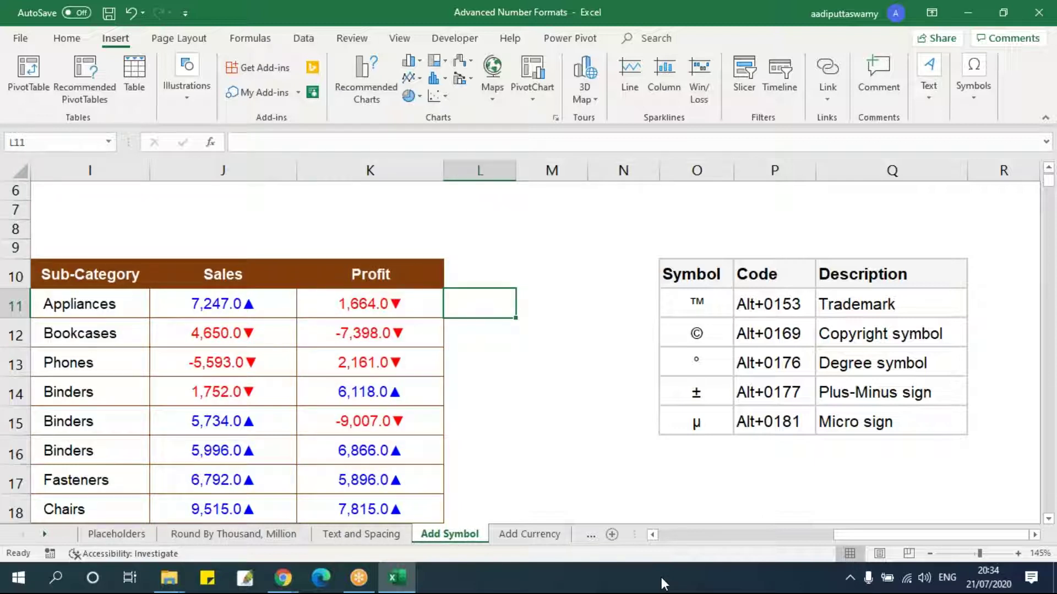
key("Left")
key("Right")
key("Left")
key("ctrl+shift+Down")
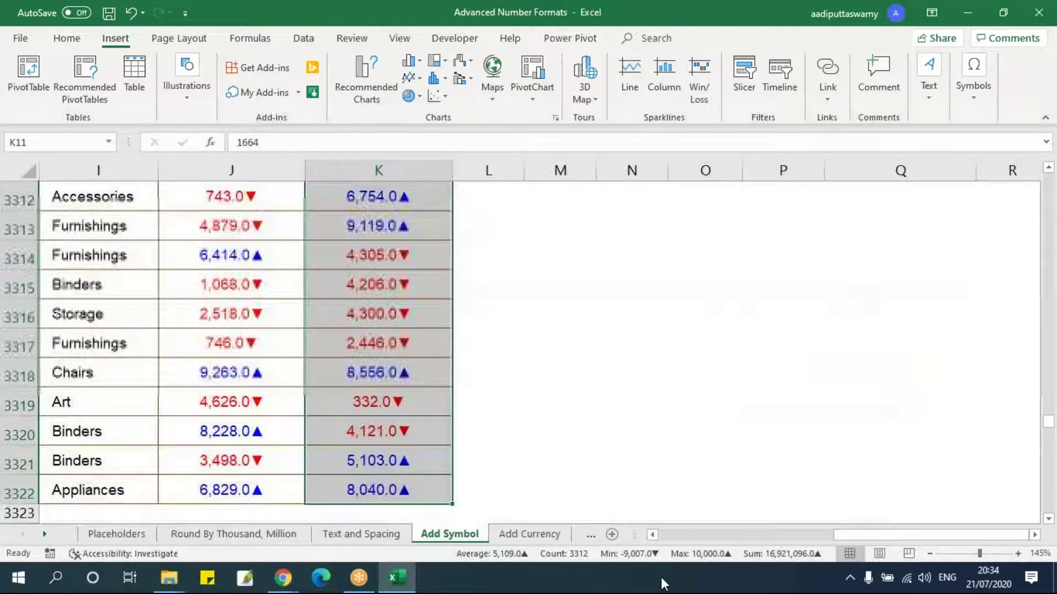
key("ctrl+c")
key("ctrl+BackSpace")
key("Right")
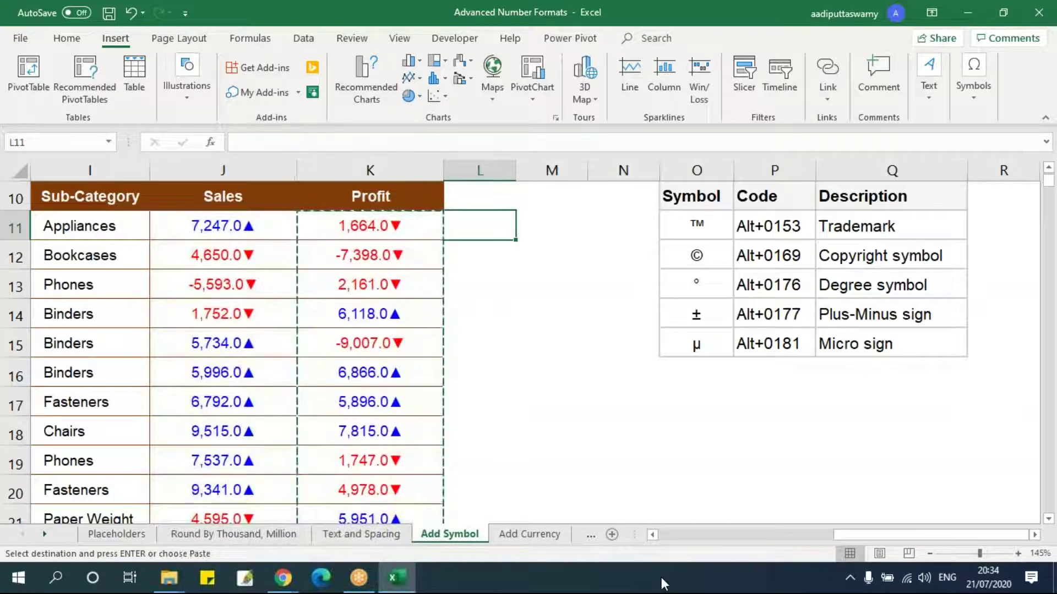
key("Escape")
Enter the formula =IF(K11>5000,"P","N") in L11, beside the first Profit value
scroll(696, 496, "up", 1)
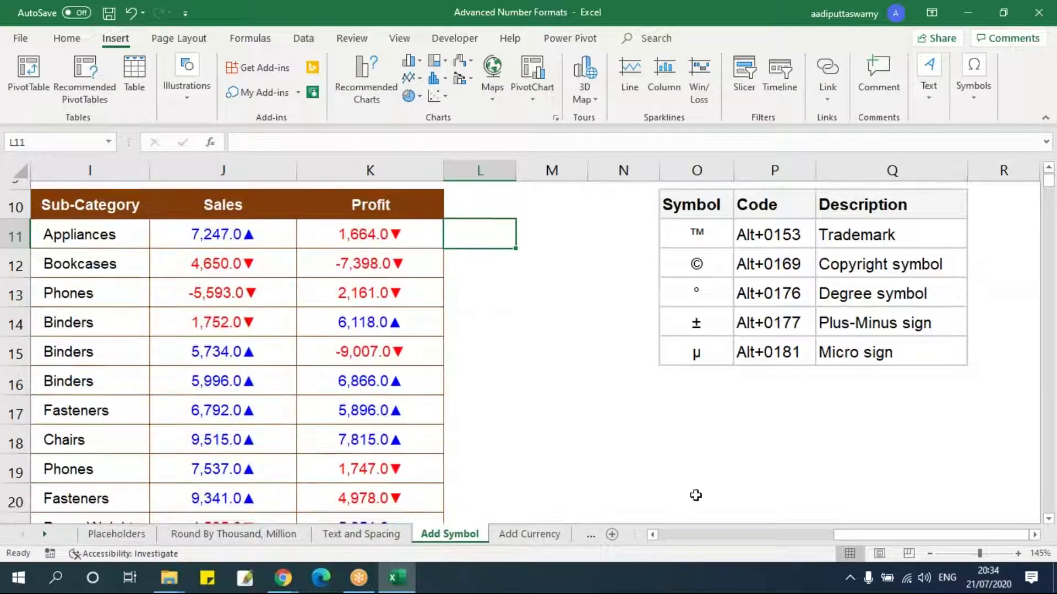
scroll(637, 442, "up", 2)
type("=if")
key("Tab")
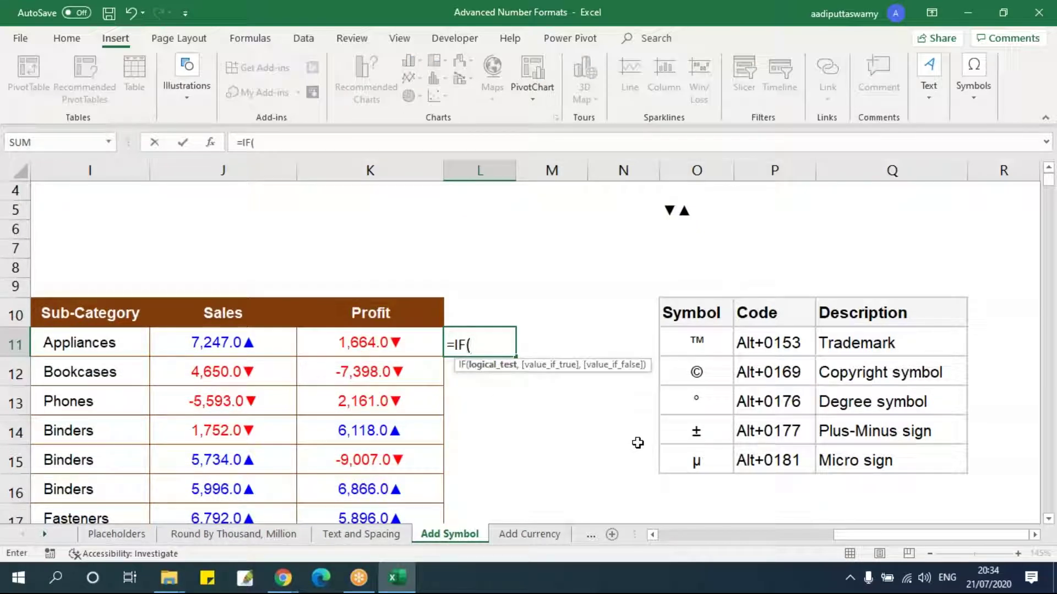
key("Left")
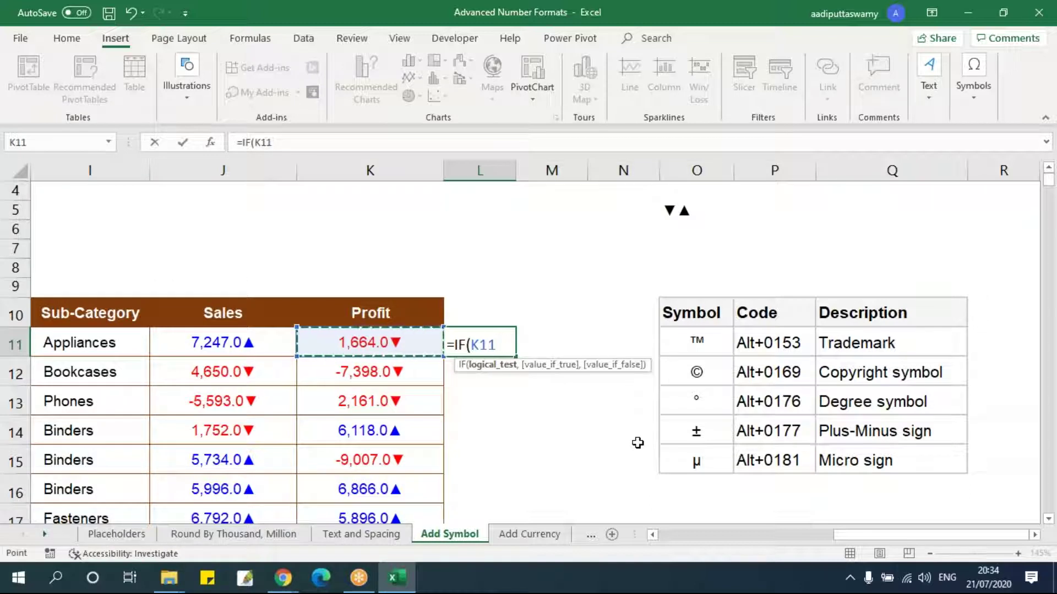
type(">50")
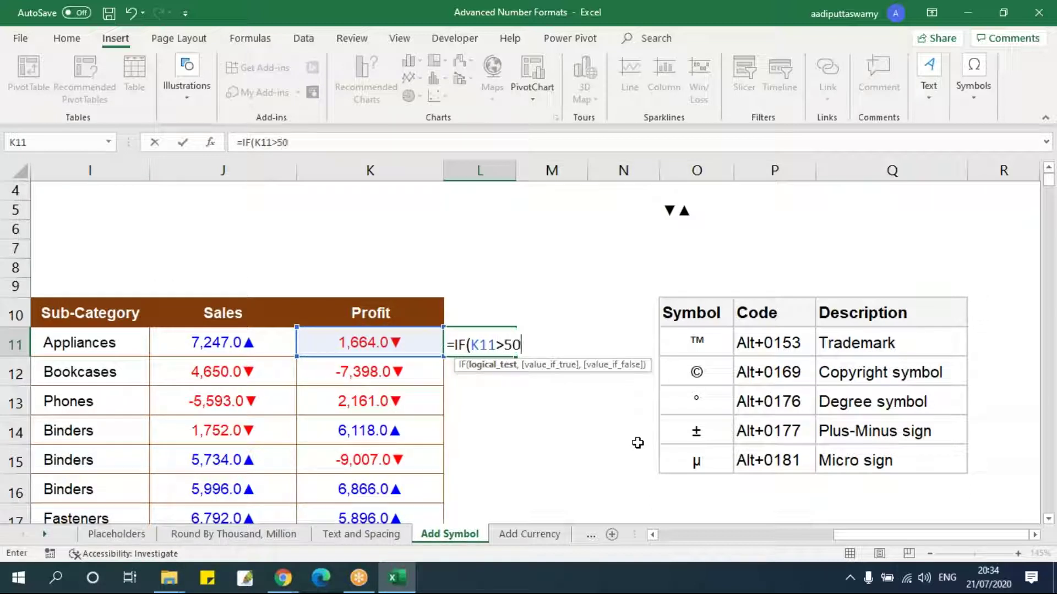
type("00,\"P\",\"N")
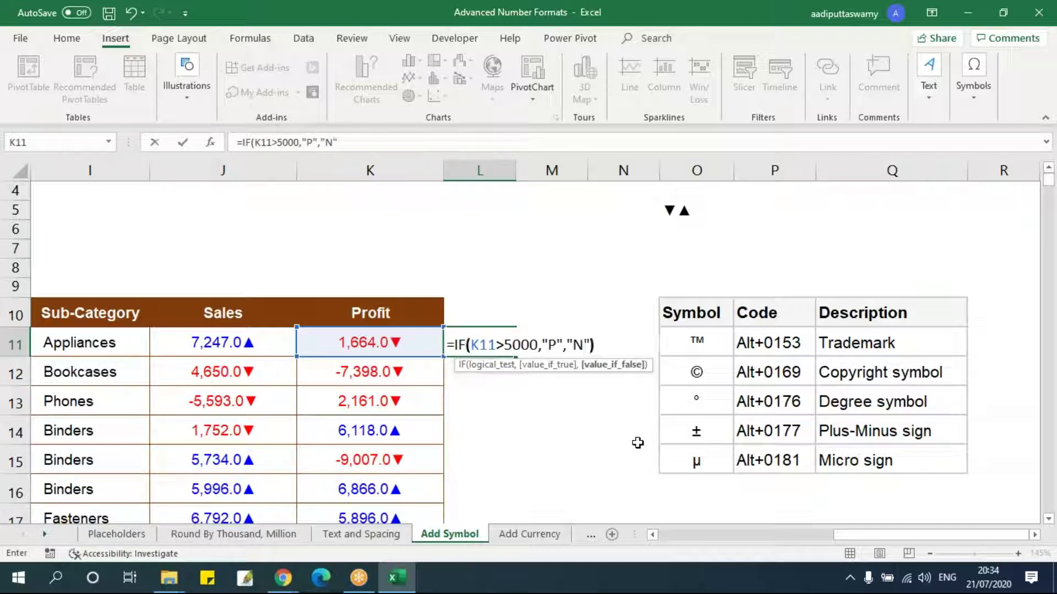
key("Return")
Copy the ▲ symbol from O5 and replace the P in the L11 IF formula with it
left_click(730, 206)
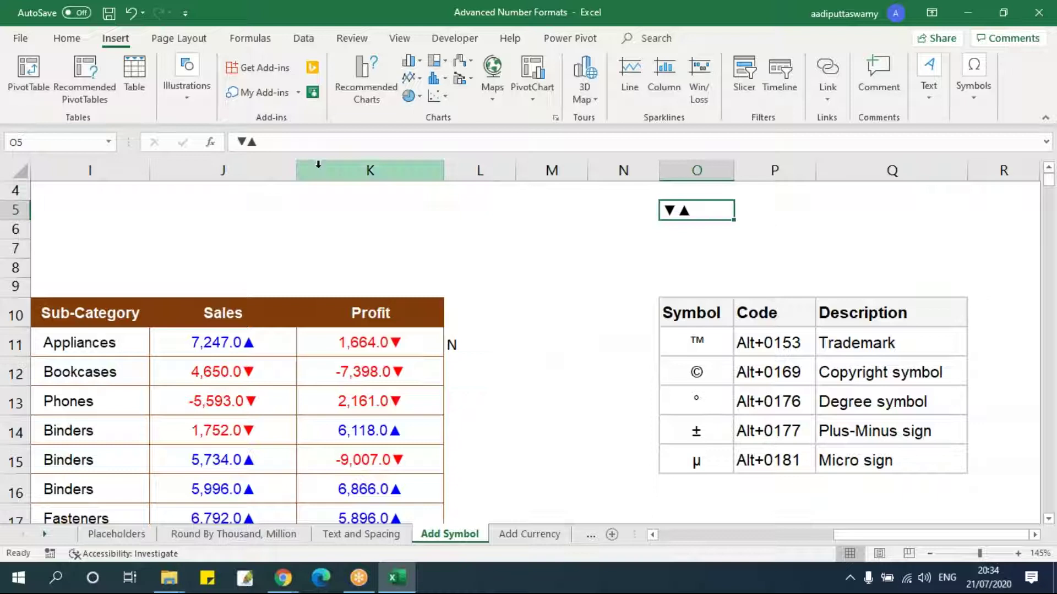
left_click_drag(247, 143, 288, 146)
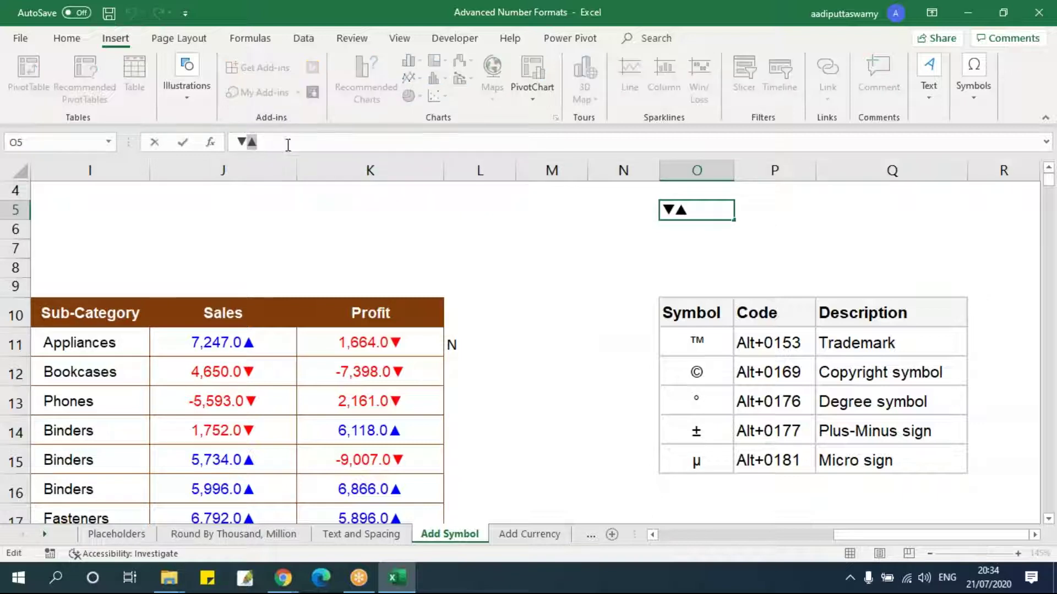
double_click(463, 344)
double_click(552, 345)
key("ctrl+v")
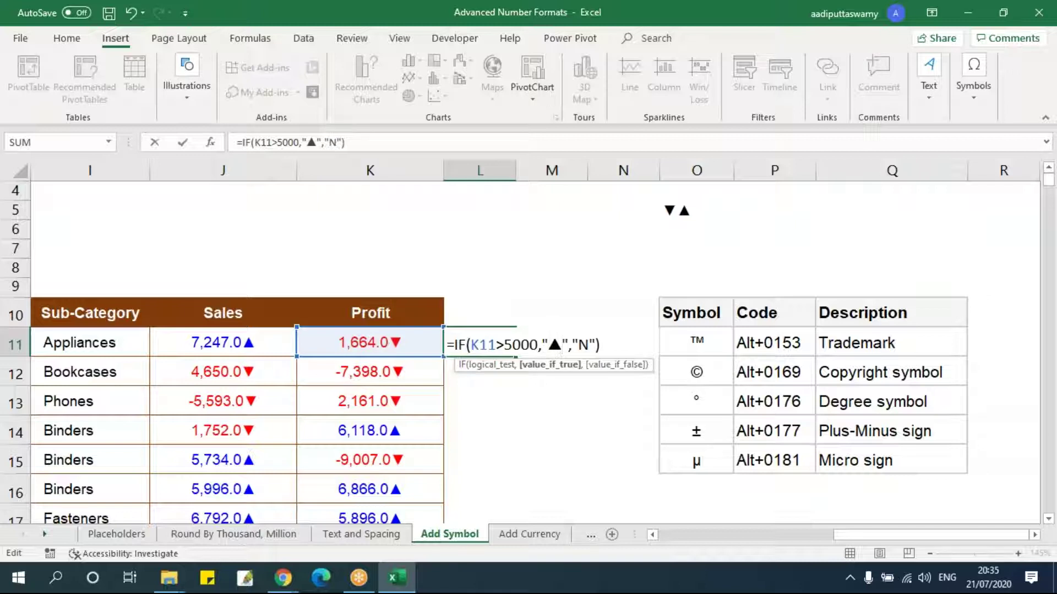
key("Return")
Copy the ▼ symbol from O5 and replace the N in the L11 IF formula with it
left_click(683, 211)
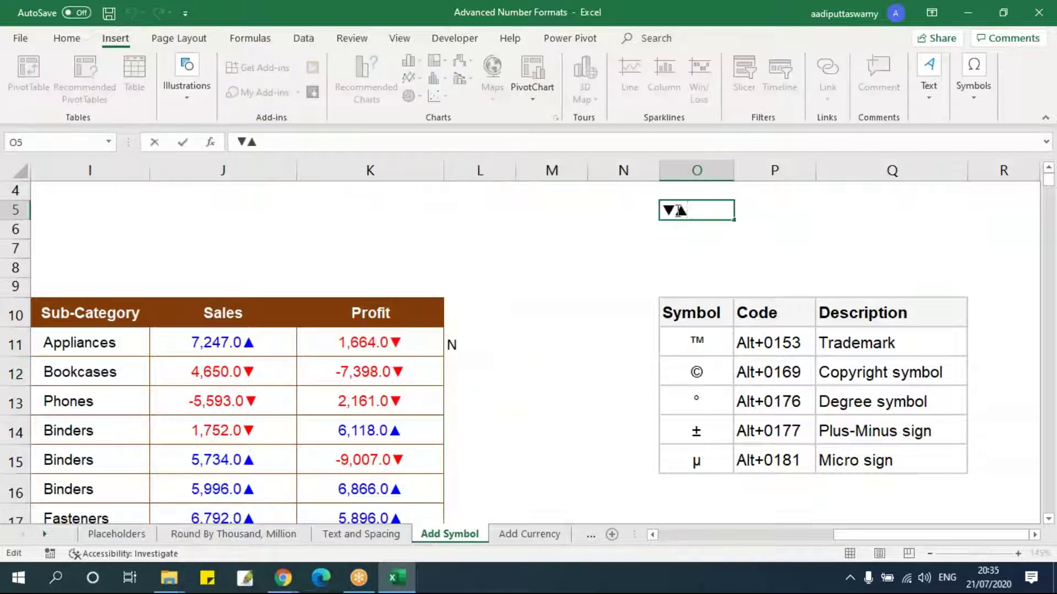
left_click(502, 346)
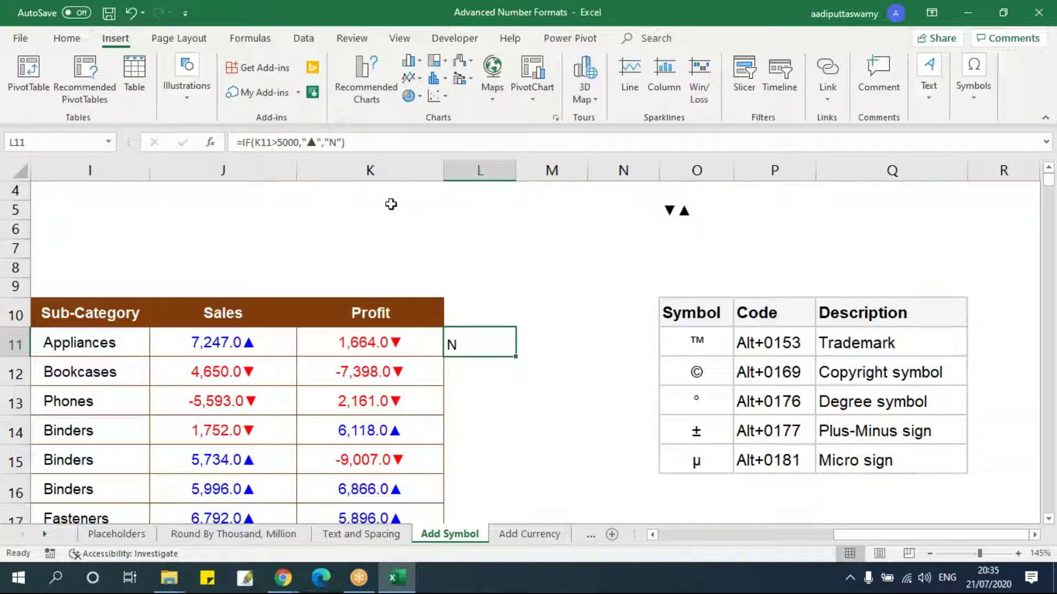
double_click(332, 142)
key("ctrl+v")
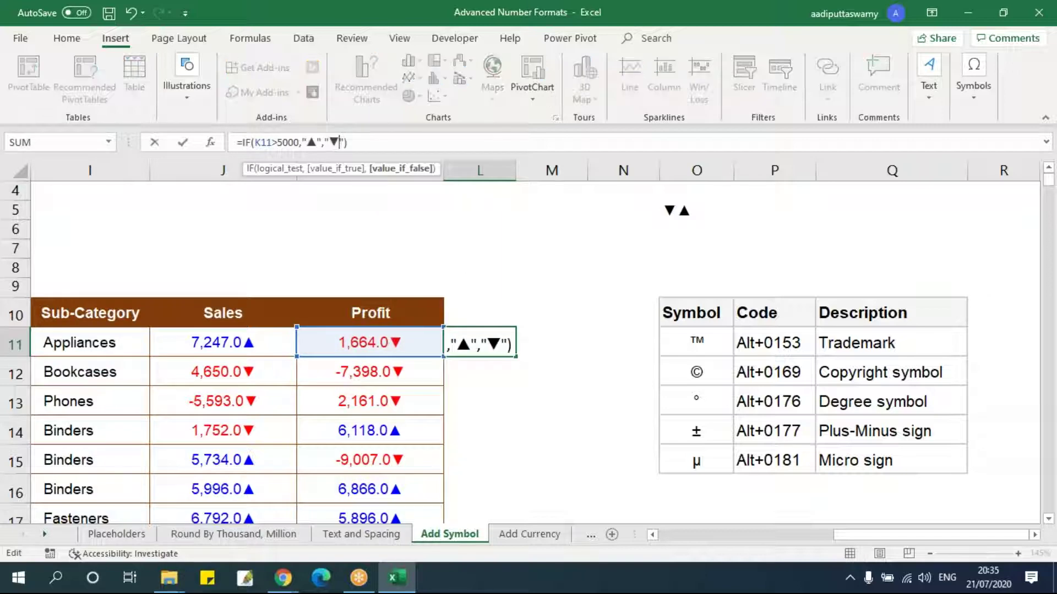
key("Return")
Fill the L11 IF formula down to L3322, beside every Profit value
key("Left")
key("ctrl+Down")
key("Right")
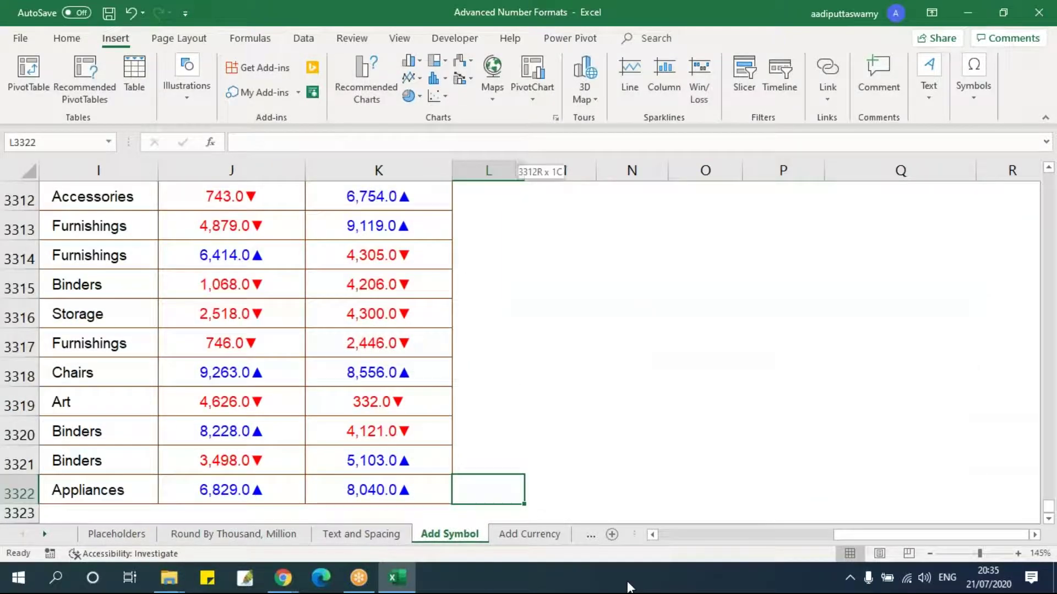
key("ctrl+shift+Up")
key("shift+Down")
key("ctrl+d")
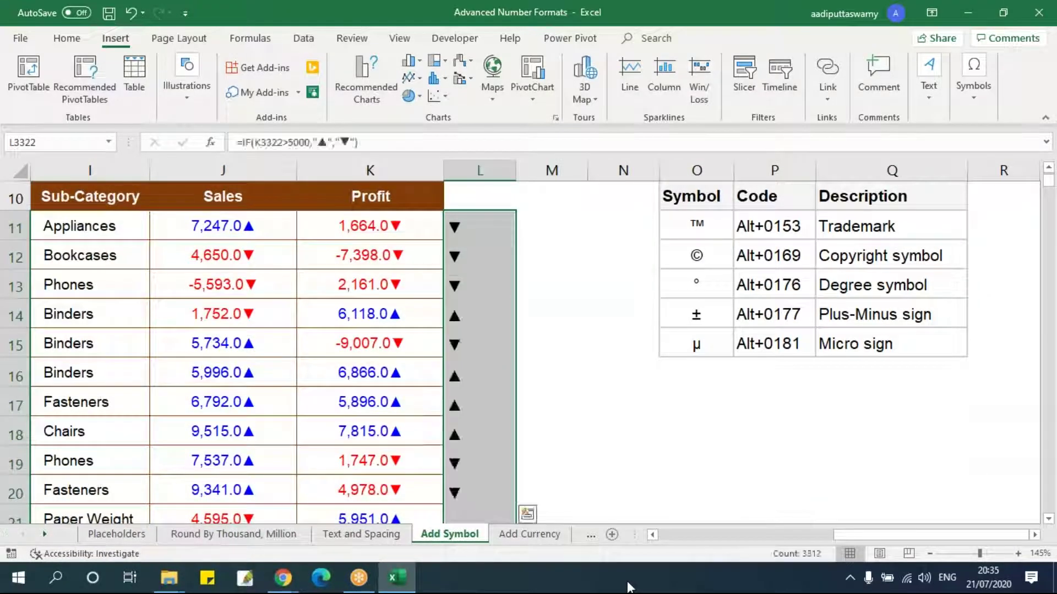
Remove [Blue][>5000] from the start of the custom format for all Profit values
left_click(390, 230)
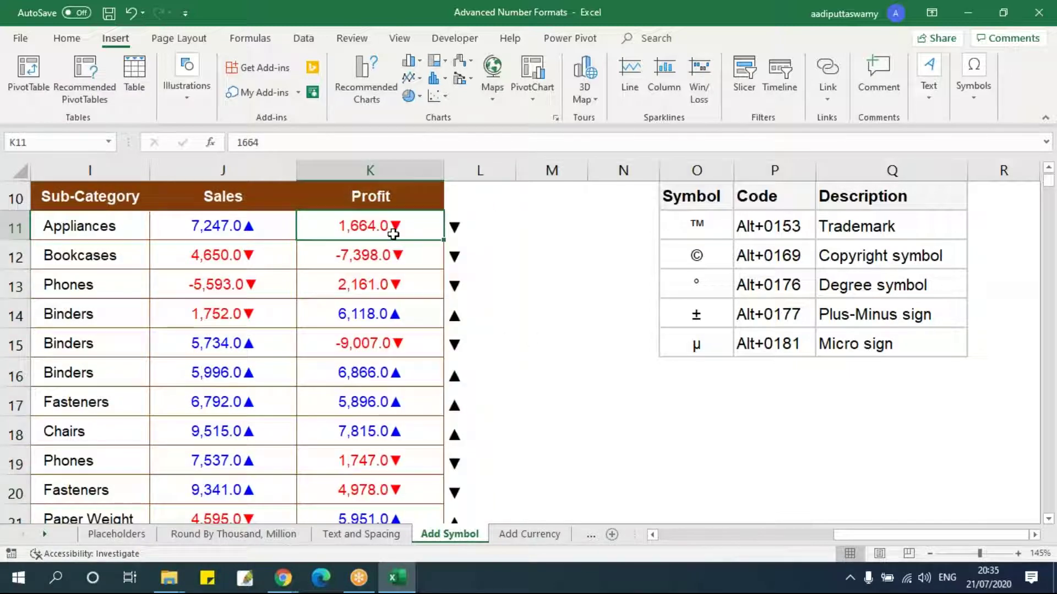
key("ctrl+shift+Down")
key("ctrl+1")
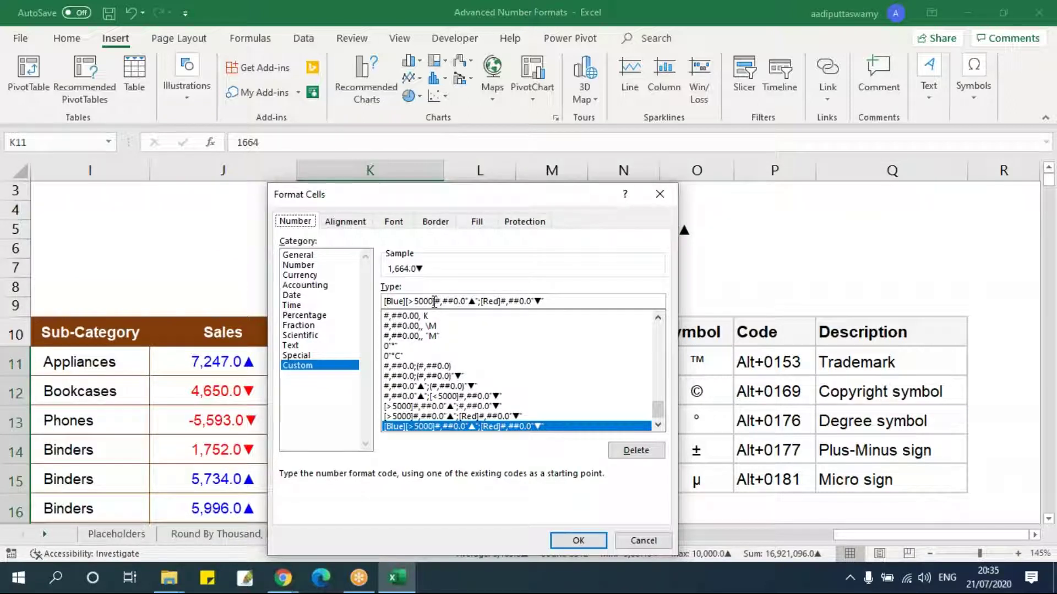
left_click_drag(590, 302, 268, 291)
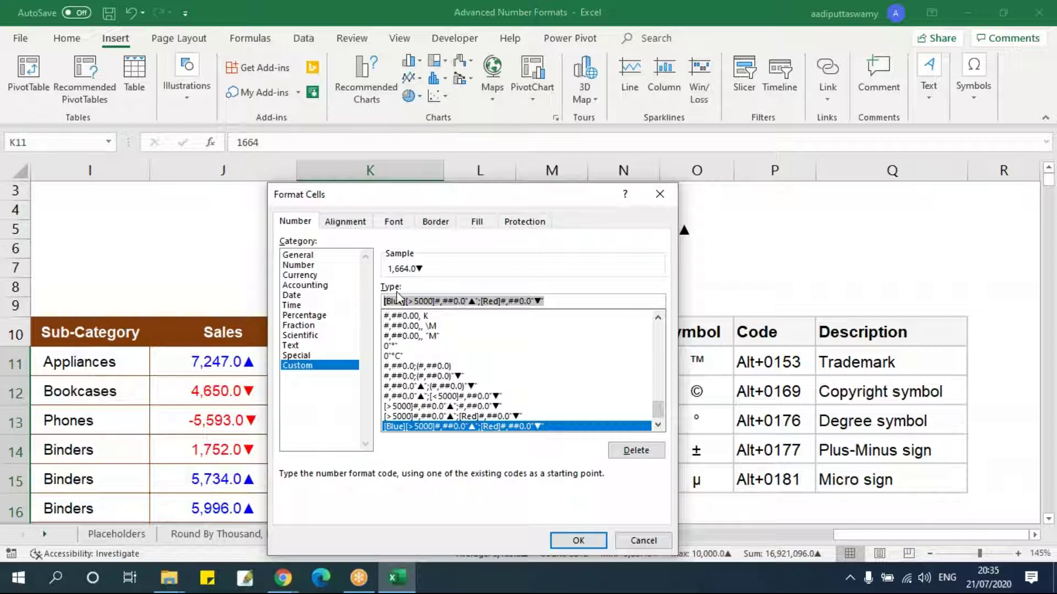
left_click(429, 301)
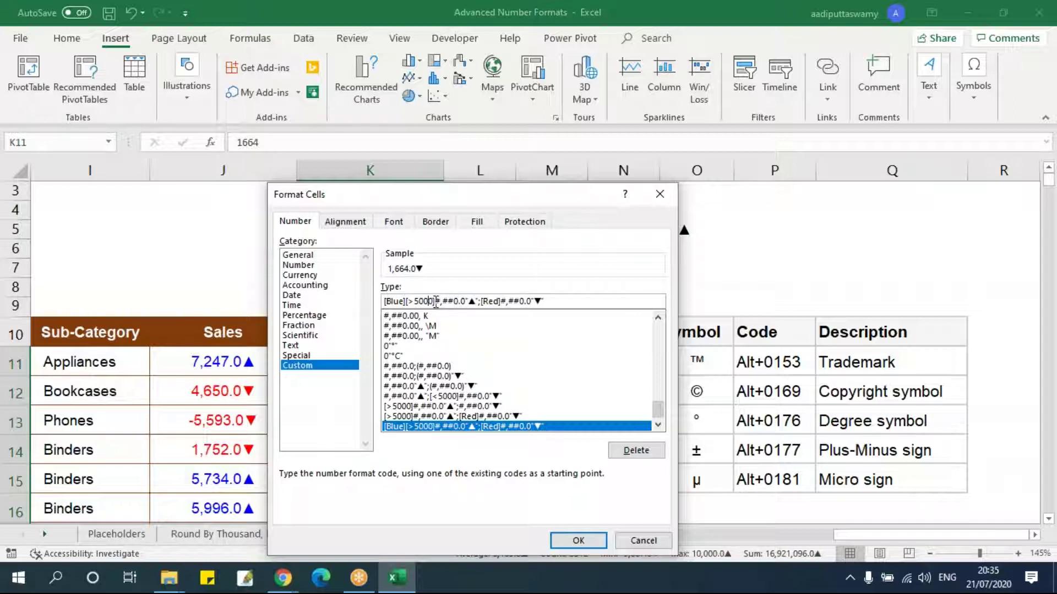
left_click_drag(439, 302, 320, 302)
key("Delete")
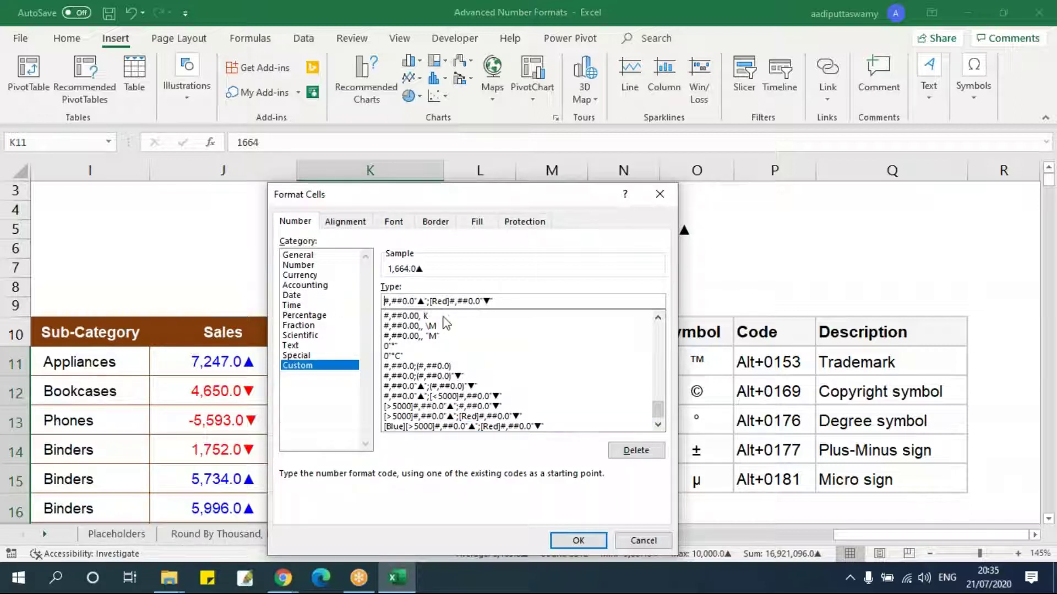
Remove the ▲ and ▼ symbols from the Profit custom format, leaving #,##0.0;[Red]#,##0.0, and apply it
left_click(549, 302)
key("BackSpace")
key("BackSpace")
key("BackSpace")
key("BackSpace")
key("BackSpace")
key("Return")
Set the Profit number format to show negatives in black with a minus sign, as -1,234.0
key("ctrl+1")
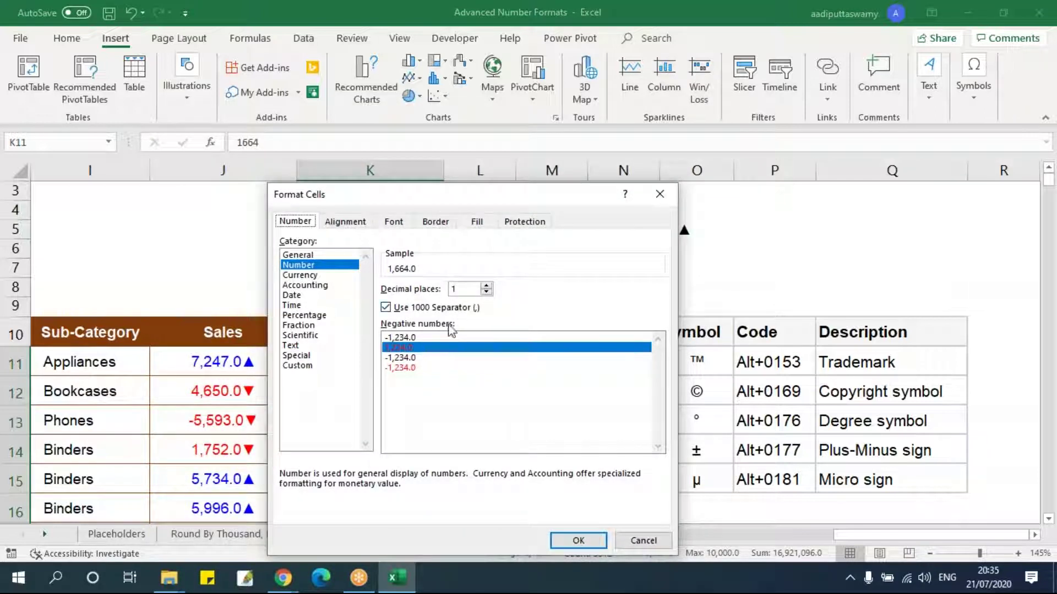
left_click(406, 338)
left_click(576, 540)
left_click(467, 359)
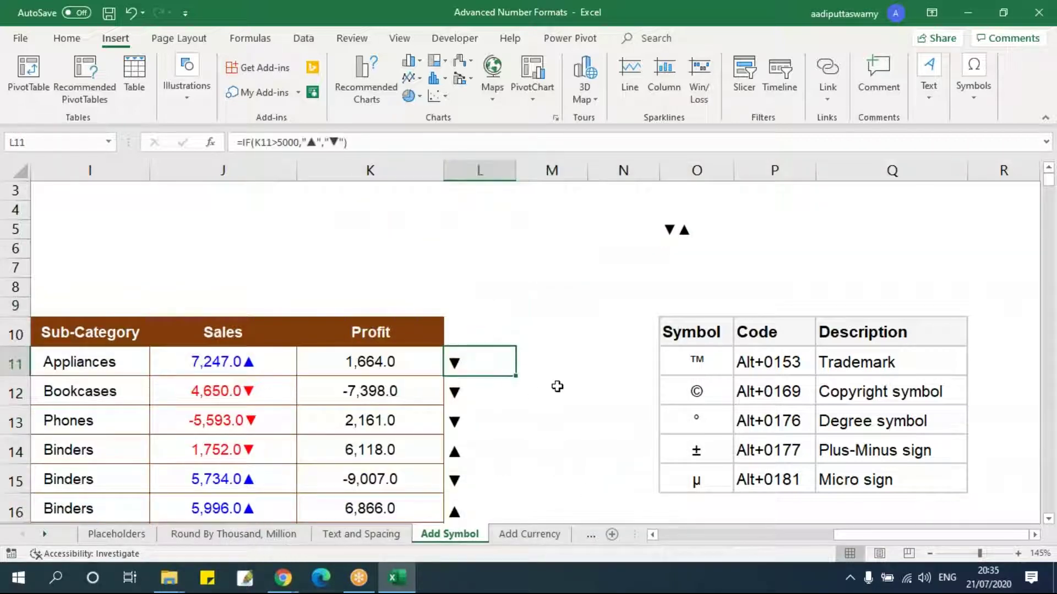
key("ctrl+shift+Down")
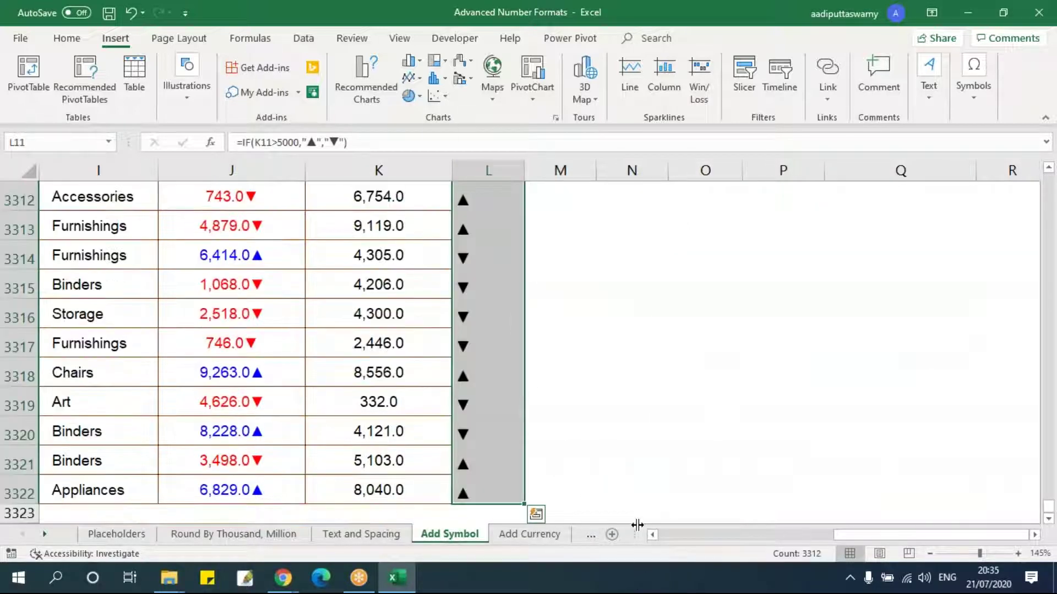
key("ctrl+BackSpace")
key("ctrl+1")
key("Return")
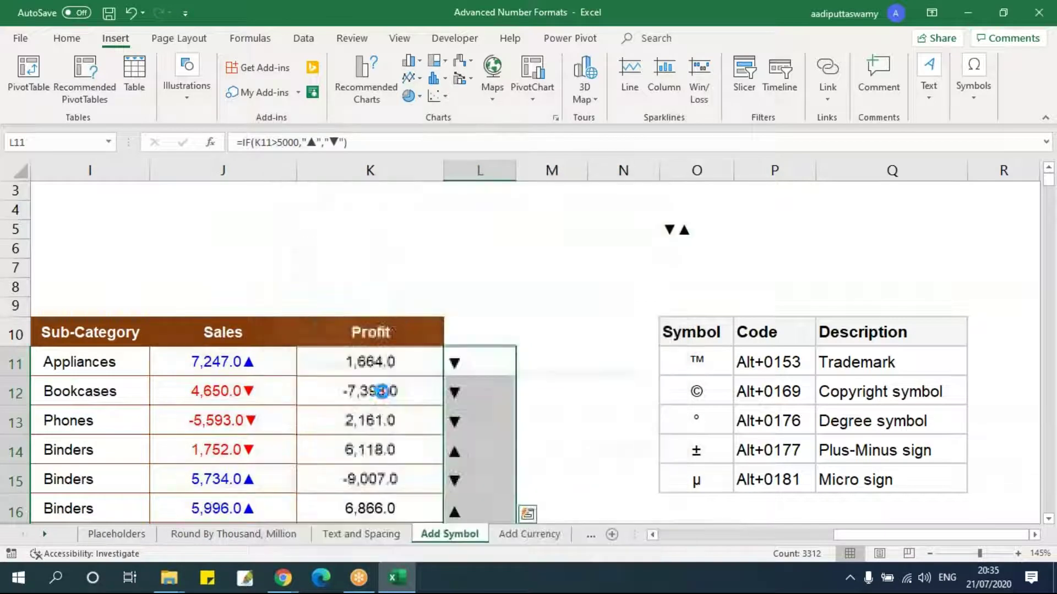
Copy the first Profit value from K11 and paste it as a value only into L11
left_click(406, 366)
key("ctrl+c")
key("Right")
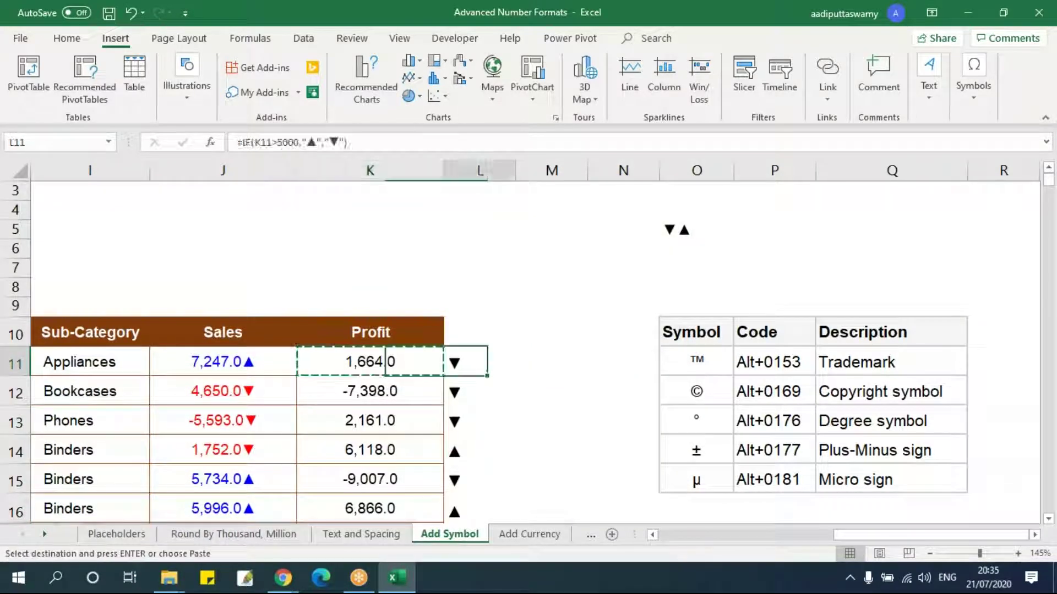
key("Left")
key("Right")
key("Right")
key("Left")
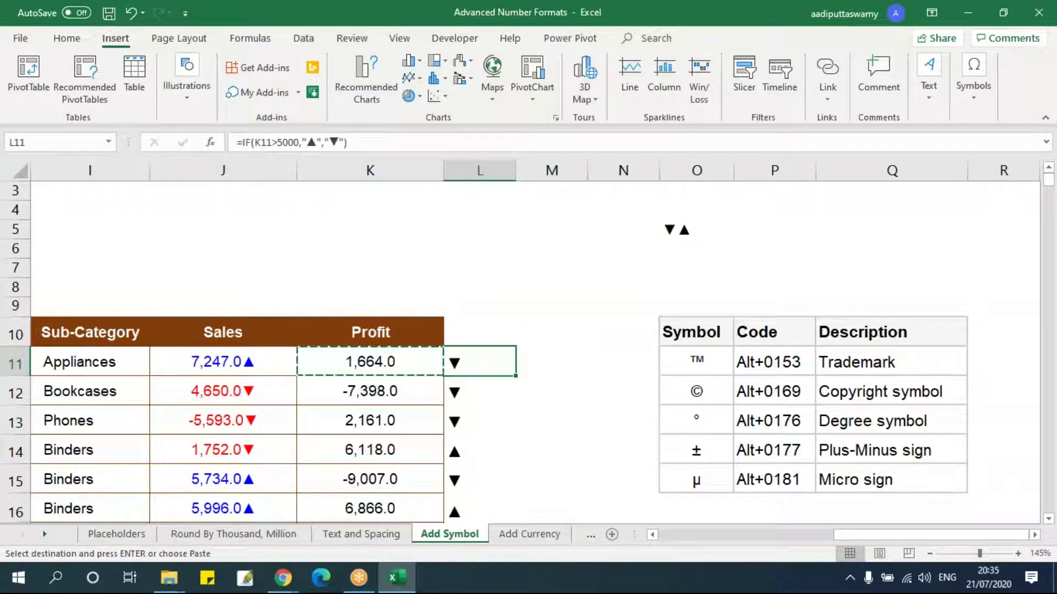
key("ctrl+alt+v")
key("v")
key("Return")
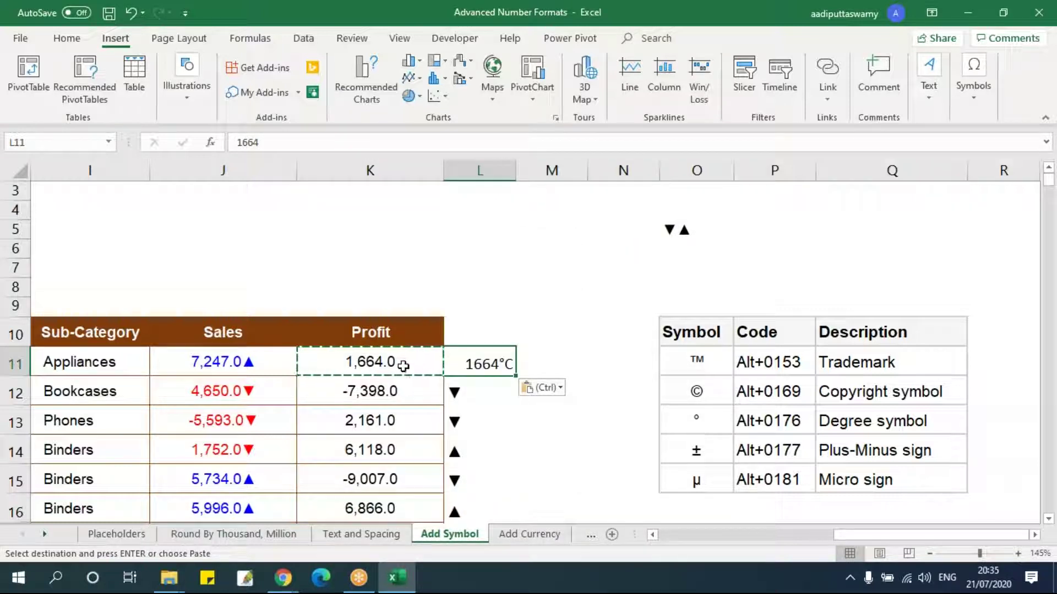
Copy all the Profit values with their formatting into the neighbouring column, starting at L11
key("Up")
key("Down")
key("Left")
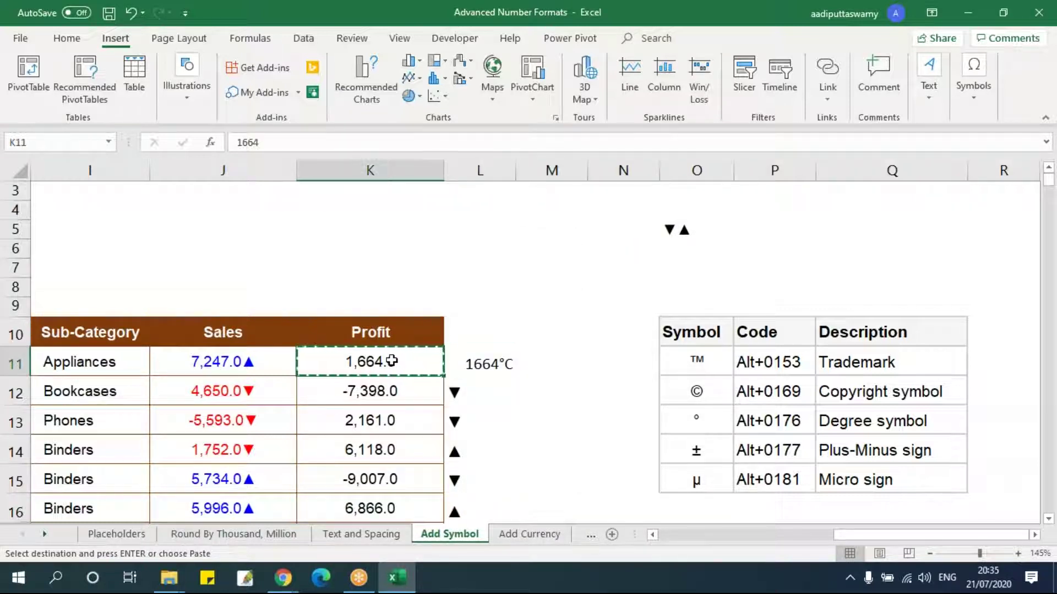
key("ctrl+shift+Down")
key("ctrl+c")
key("Up")
key("Down")
key("Right")
key("ctrl+alt+v")
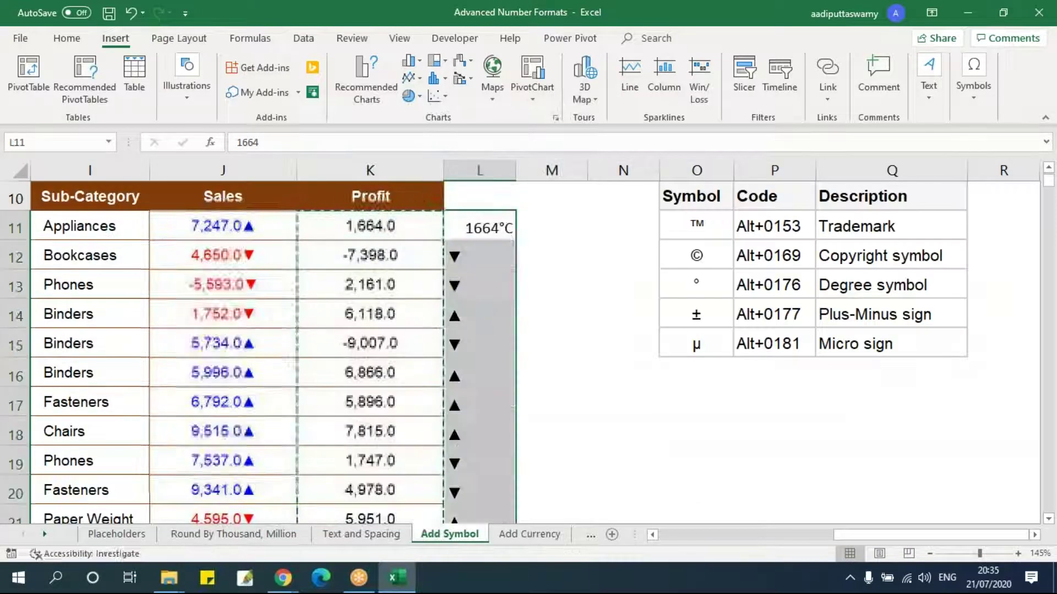
key("Up")
key("Down")
key("ctrl+shift+Down")
key("Escape")
key("ctrl+BackSpace")
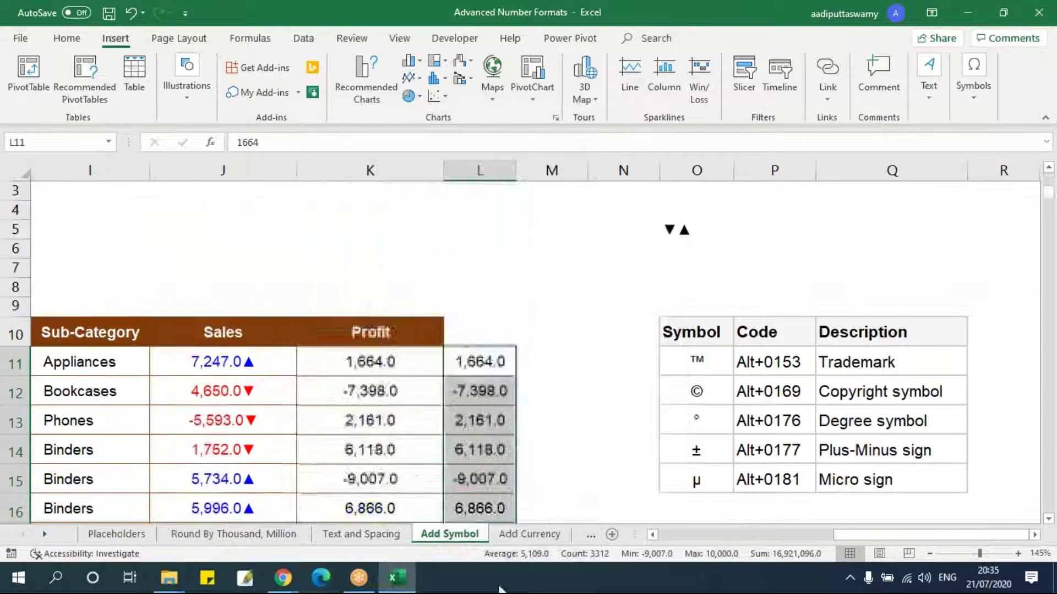
Build the custom format [>5000]#,##0.0;#,##0.0 for the copied Profit values in L11:L3322
key("ctrl+1")
left_click(330, 366)
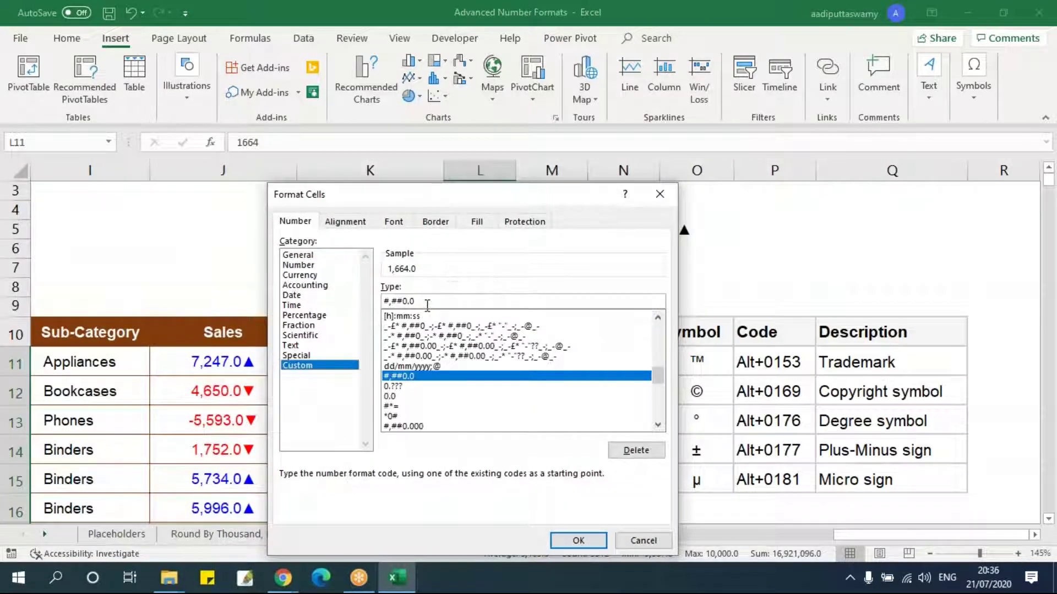
left_click(444, 300)
type(";")
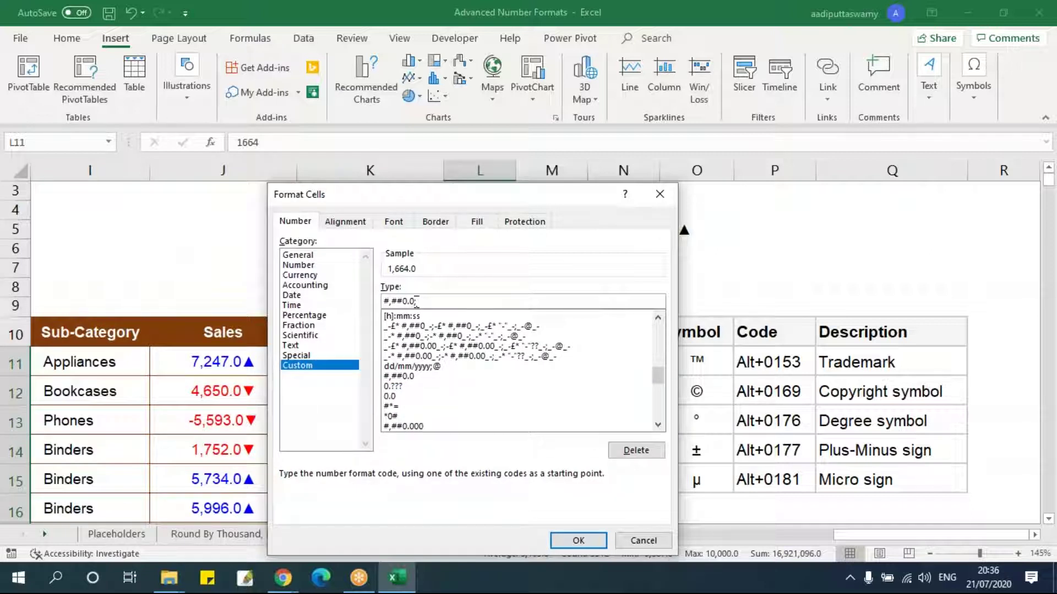
left_click_drag(417, 302, 384, 302)
left_click(428, 301)
key("ctrl+v")
key("Home")
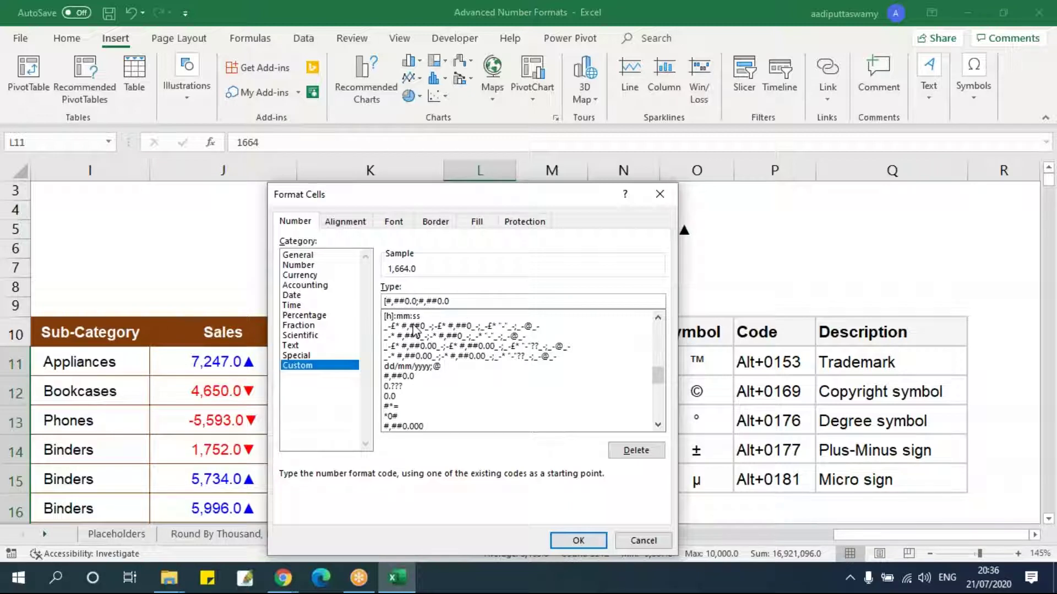
type("[>5000]#,##0")
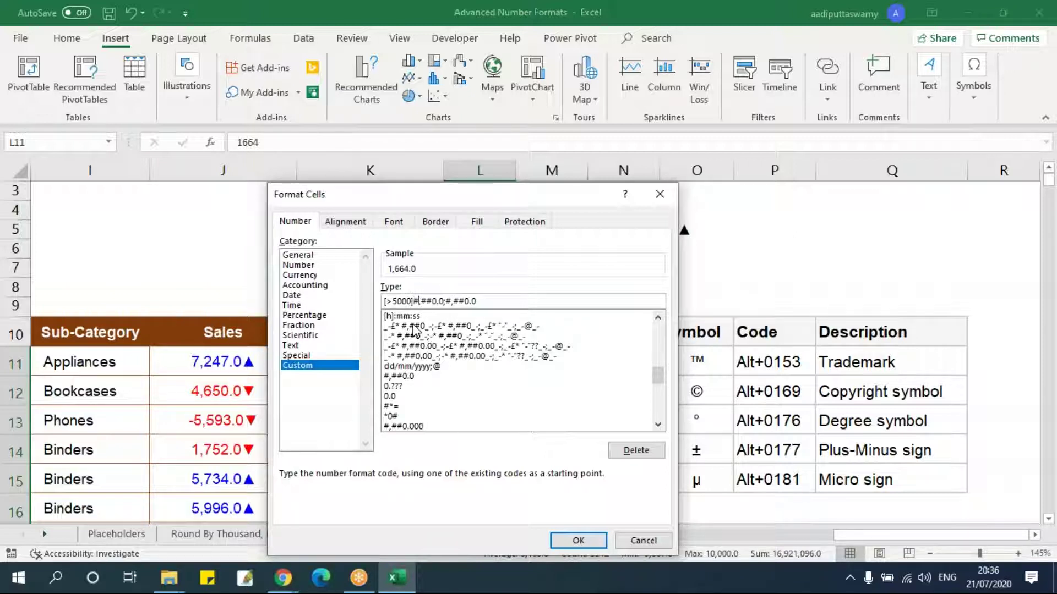
Replace the number placeholders with text so the custom format reads [>5000]"P";"N", and apply it to L11:L3322
type("\"P\"")
key("BackSpace")
key("BackSpace")
key("BackSpace")
type("\"P\"")
key("BackSpace")
key("BackSpace")
key("BackSpace")
key("BackSpace")
key("BackSpace")
key("BackSpace")
key("BackSpace")
key("BackSpace")
key("BackSpace")
key("BackSpace")
key("BackSpace")
key("BackSpace")
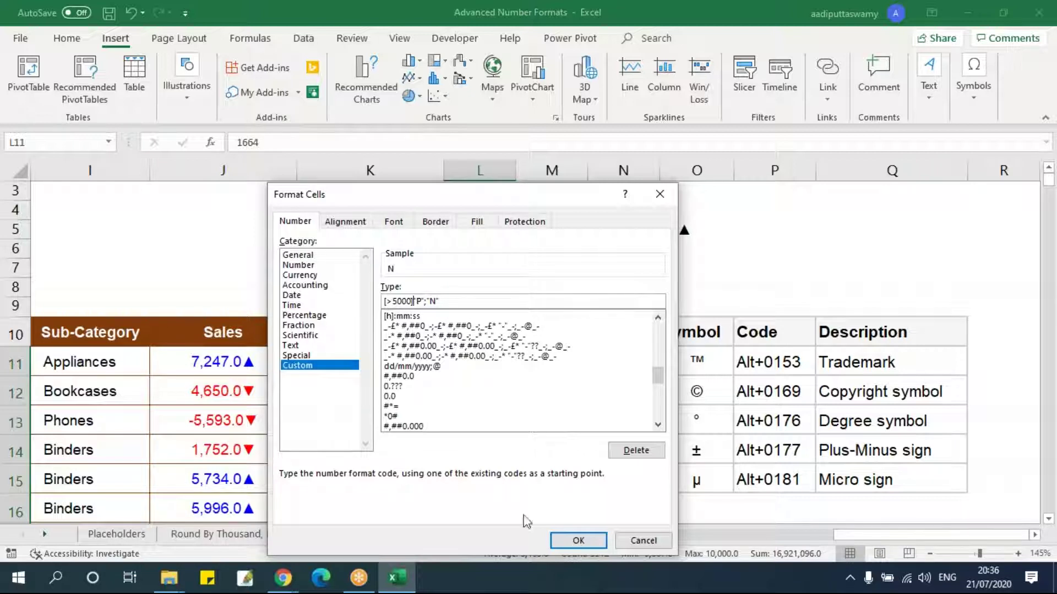
left_click(578, 541)
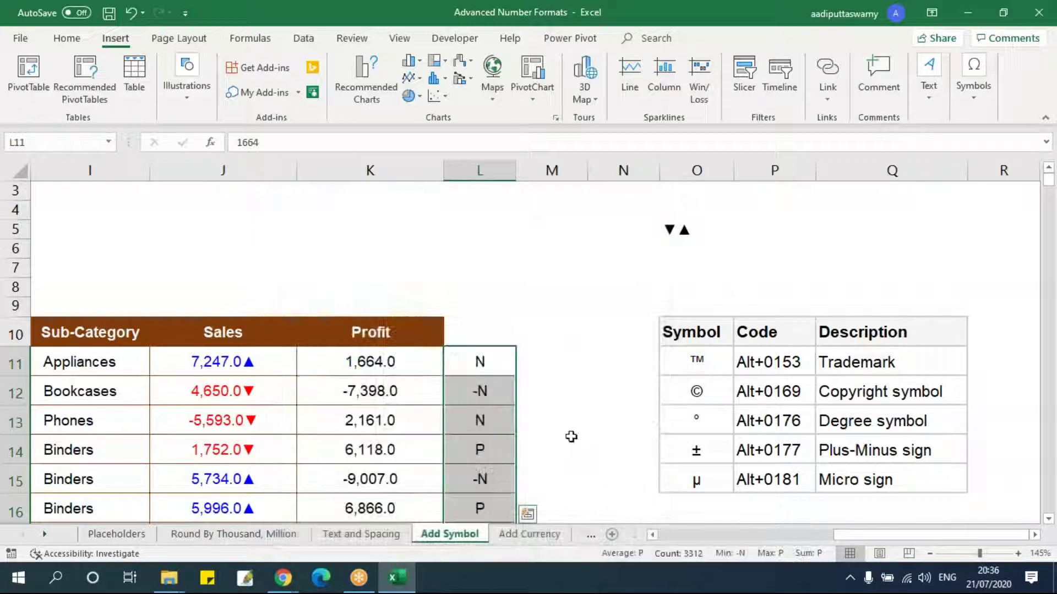
Copy the ▼ symbol from O5 and replace the N in the custom format of L11:L3322 with it
double_click(685, 230)
left_click_drag(672, 230, 652, 230)
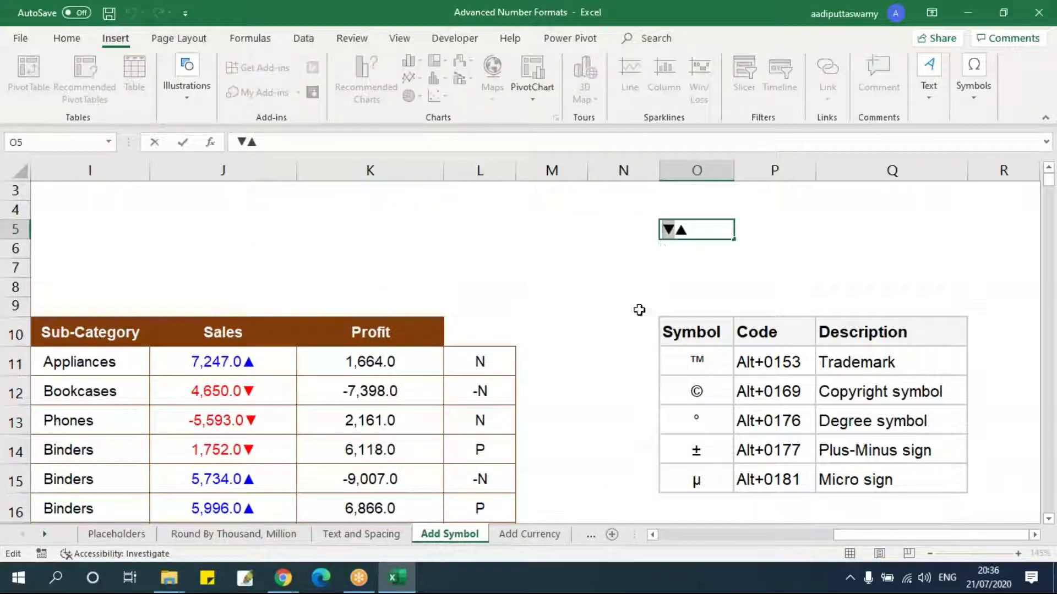
left_click(501, 366)
key("ctrl+shift+Down")
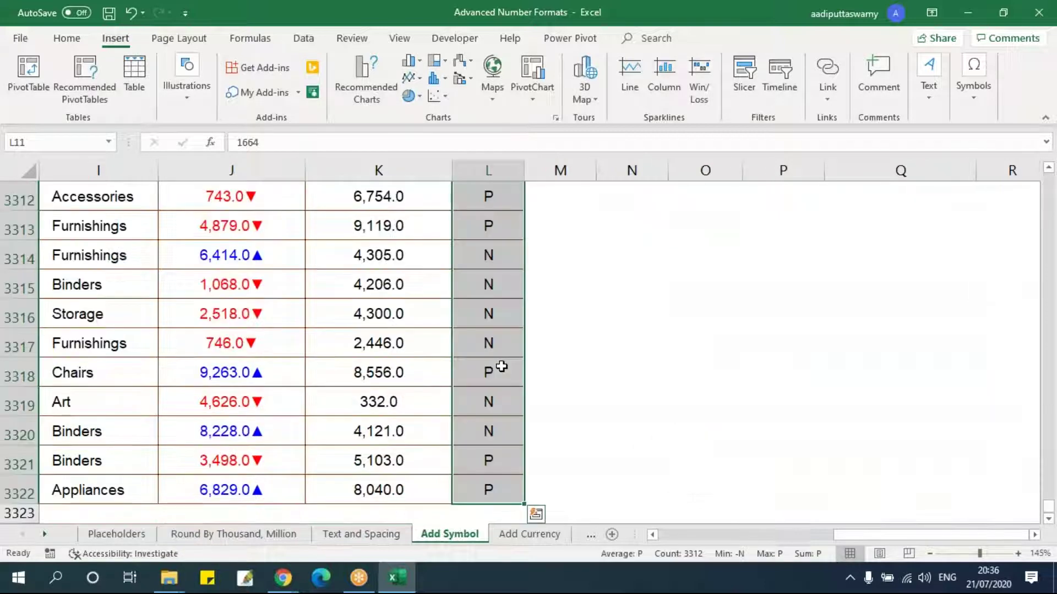
key("ctrl+1")
left_click(432, 300)
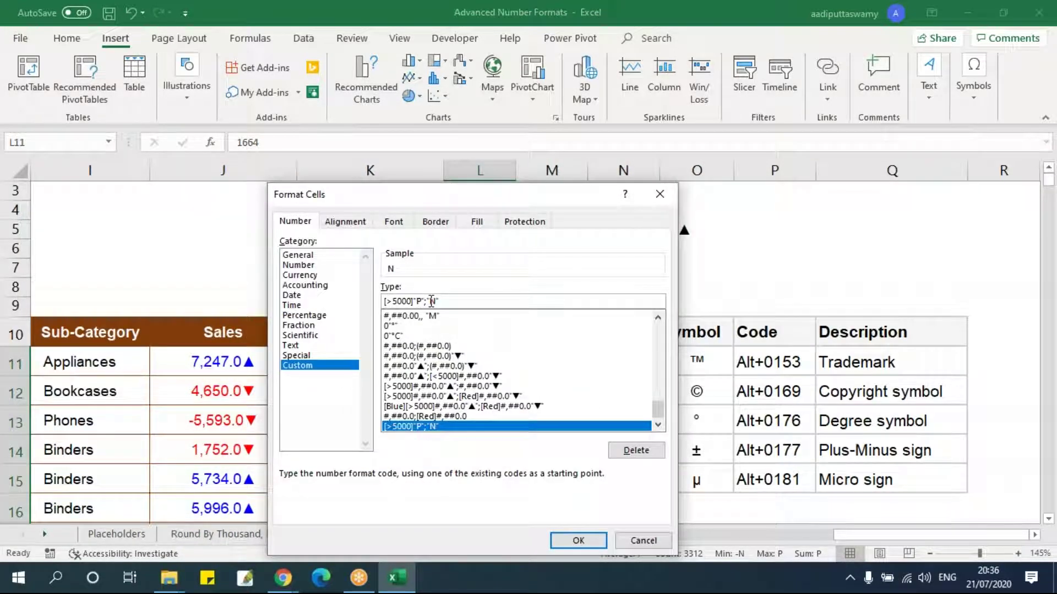
key("Delete")
key("Delete")
left_click(578, 540)
Copy the ▲ symbol from O5 and replace the P in the custom format, making it [>5000]"▲";"▼"
double_click(681, 230)
left_click_drag(679, 230, 724, 231)
left_click(479, 365)
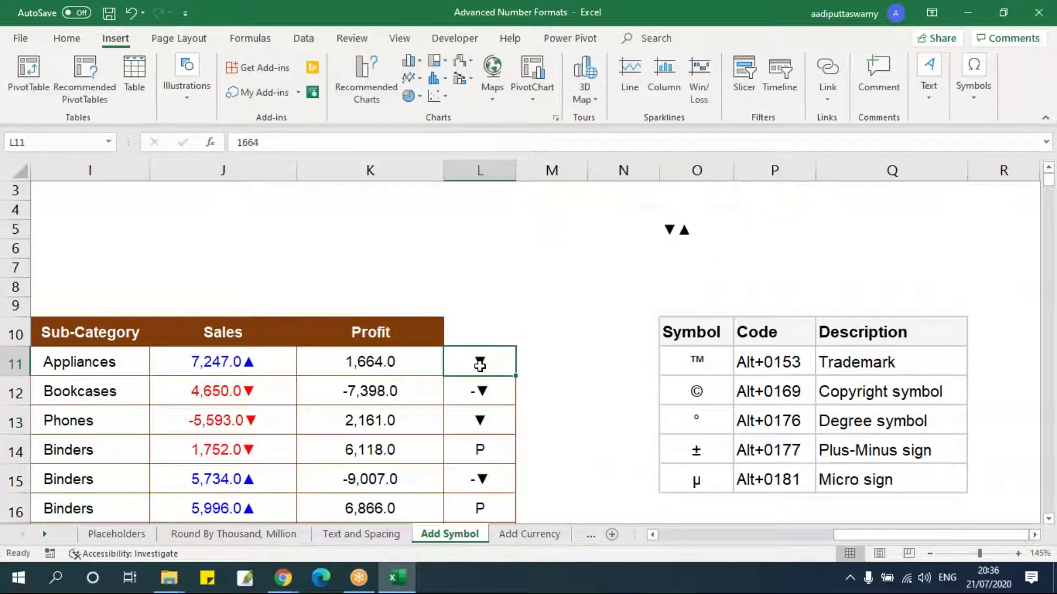
key("ctrl+shift+Down")
key("ctrl+BackSpace")
key("ctrl+1")
left_click(422, 301)
key("BackSpace")
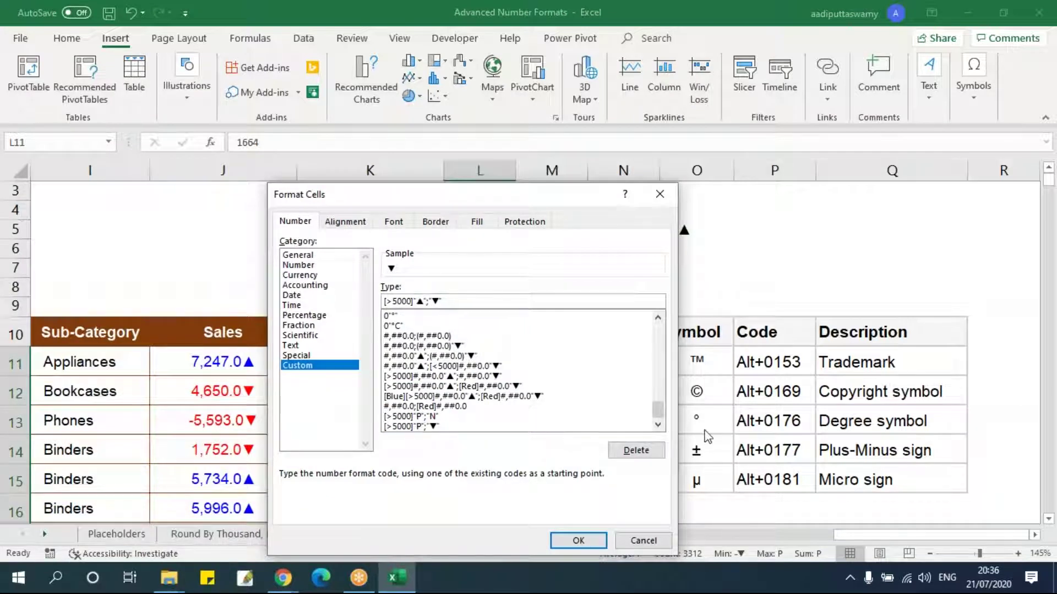
left_click(578, 540)
left_click(583, 363)
Change the vertical border between the Profit values and the triangles beside them in K11:L3322
left_click(413, 376)
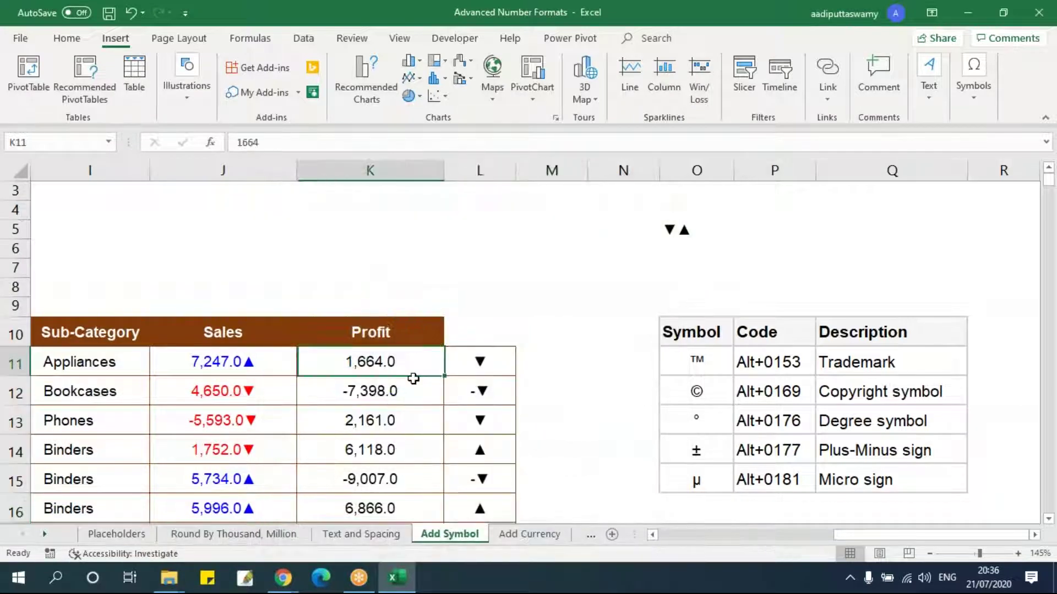
key("shift+Right")
key("ctrl+shift+Down")
key("ctrl+BackSpace")
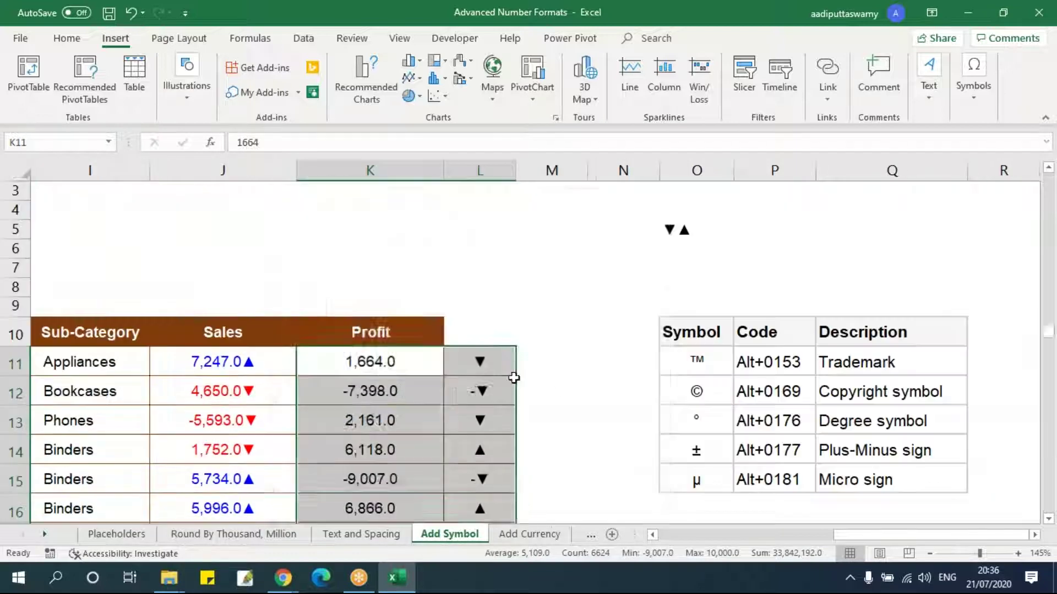
key("ctrl+1")
left_click(440, 221)
left_click(484, 347)
left_click(578, 541)
Left-align the triangles in L11:L3322
key("Right")
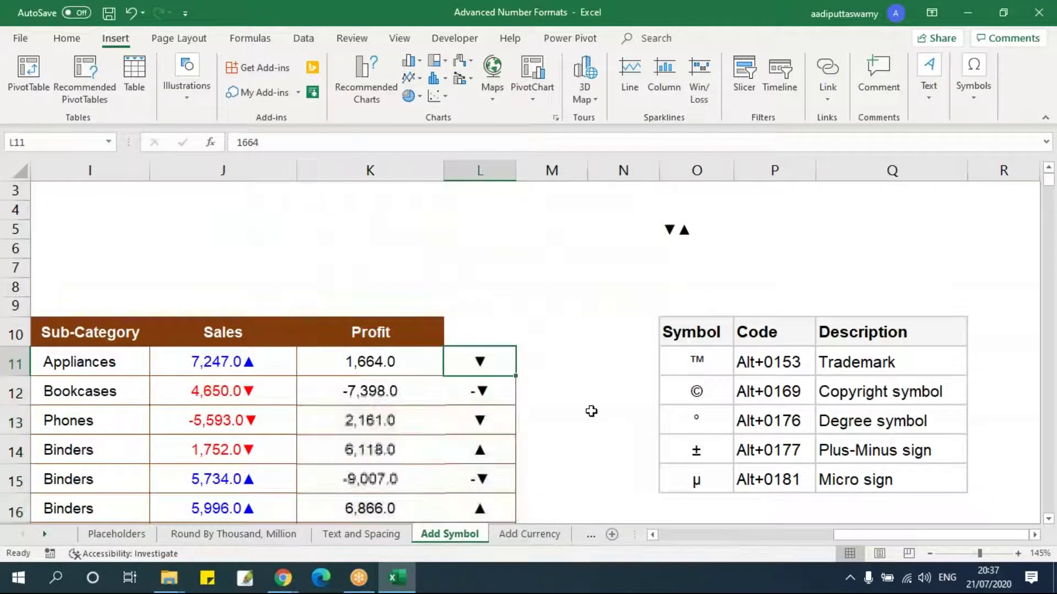
key("ctrl+shift+Down")
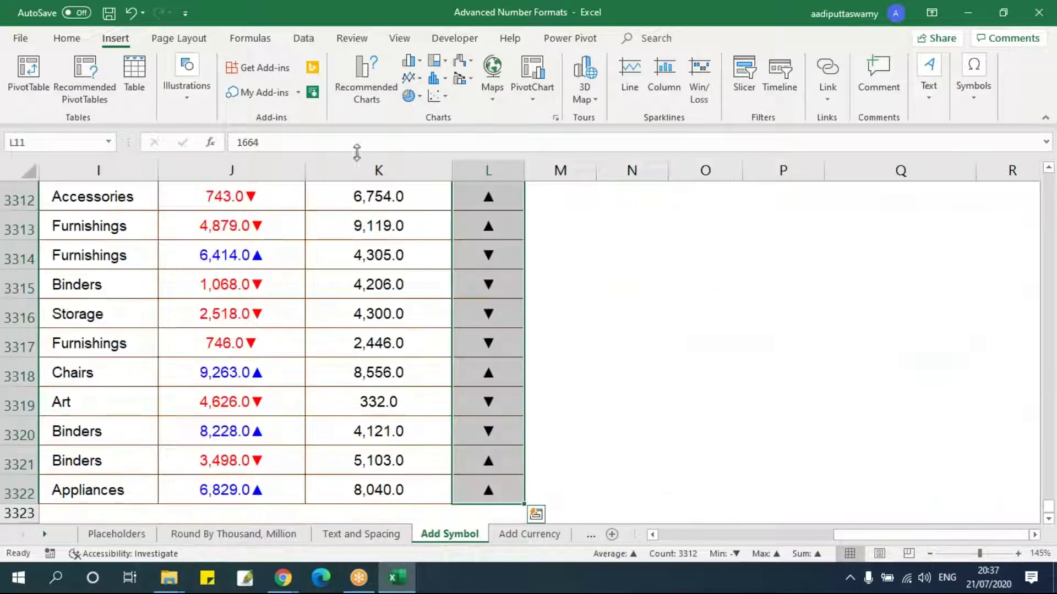
left_click(66, 39)
key("ctrl+BackSpace")
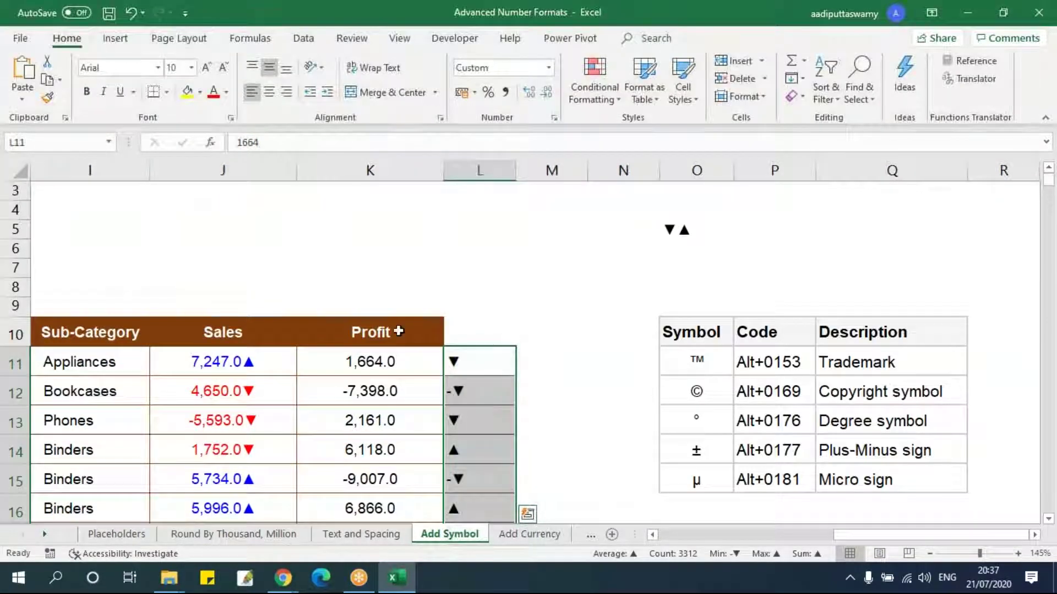
Right-align the Profit values in K11:K3322 so they sit next to the triangles
left_click(397, 353)
key("ctrl+shift+Down")
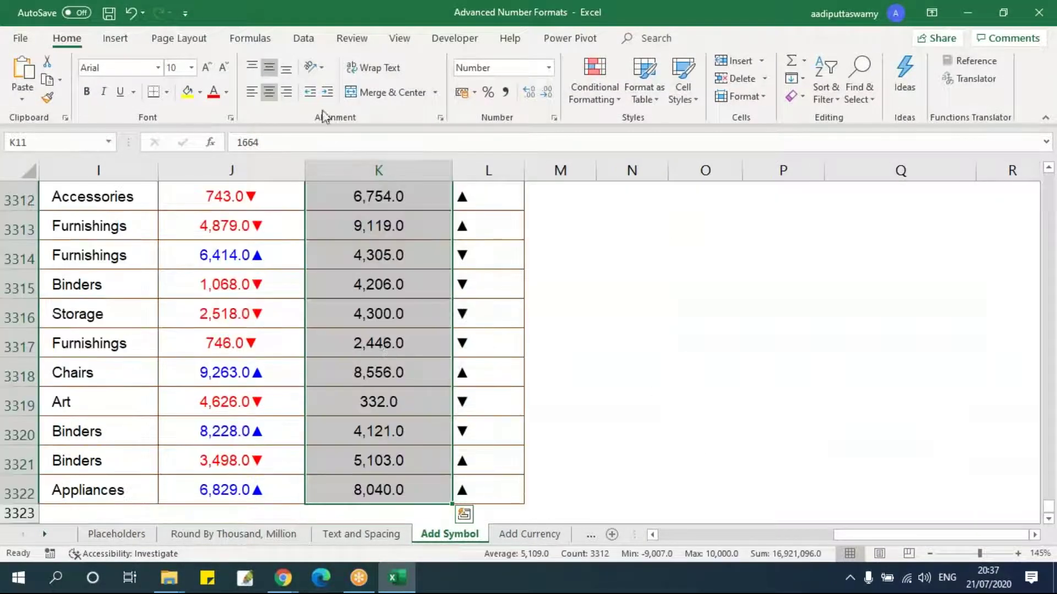
left_click(286, 92)
key("ctrl+BackSpace")
Add [Red] to the down-triangle section of the custom format on L11:L3322, making it [>5000]"▲";"▼"[Red]
left_click(496, 372)
key("ctrl+shift+Down")
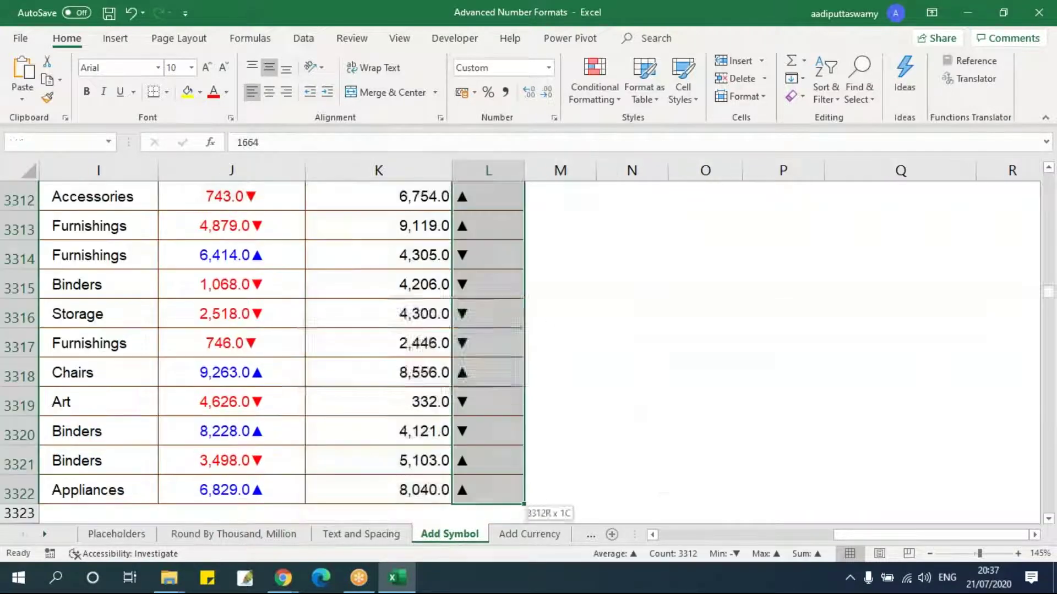
key("ctrl+BackSpace")
key("ctrl+1")
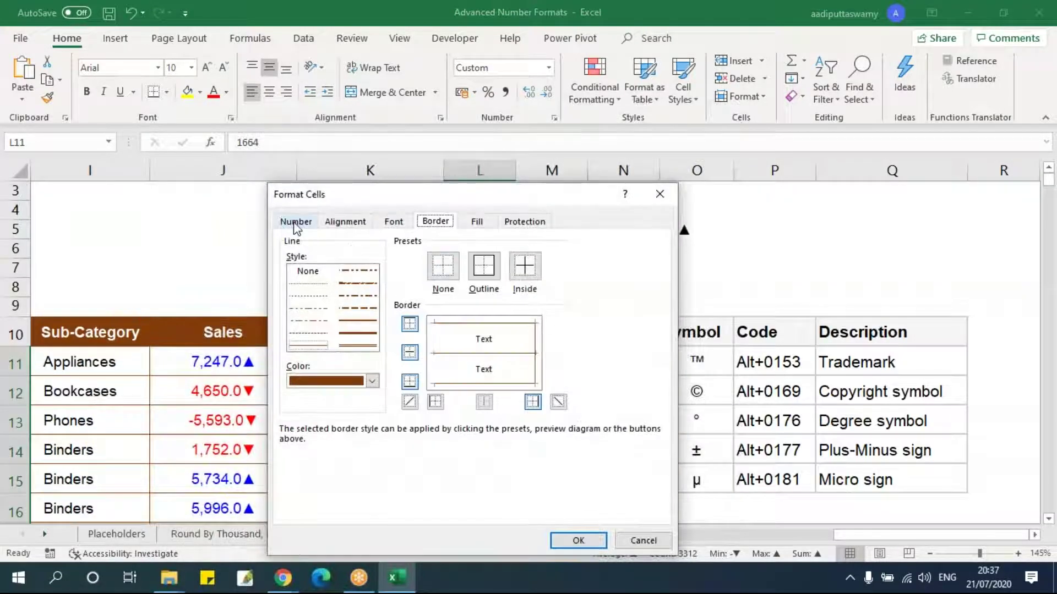
left_click(296, 223)
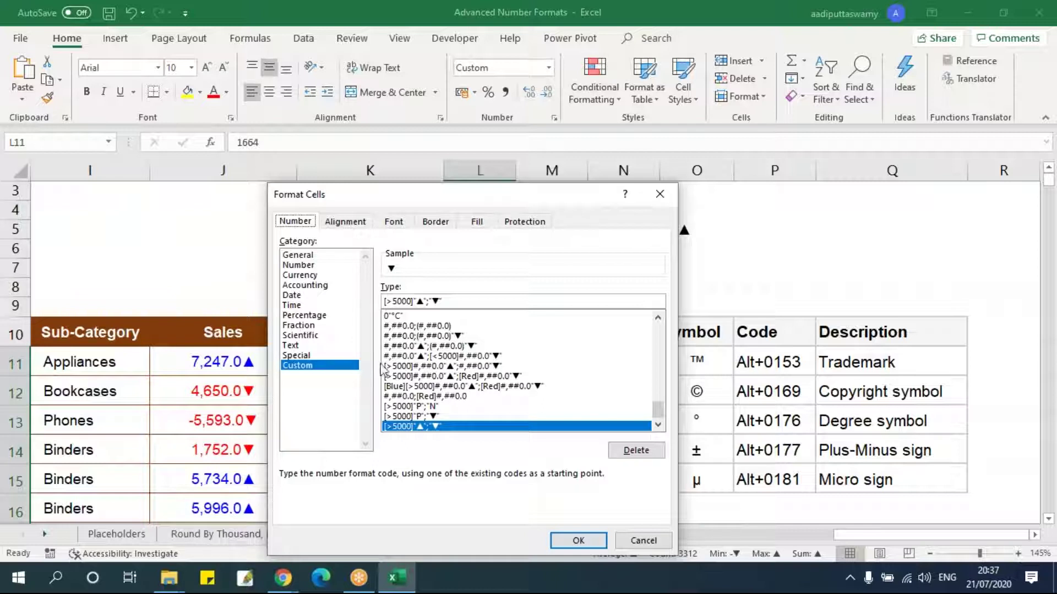
left_click(444, 302)
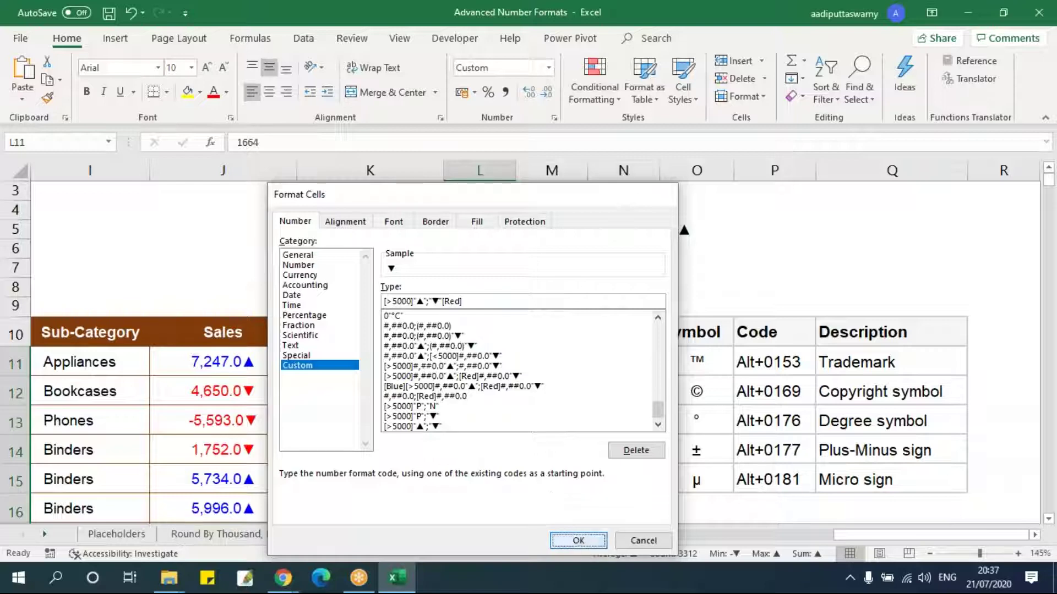
left_click(578, 540)
left_click(609, 370)
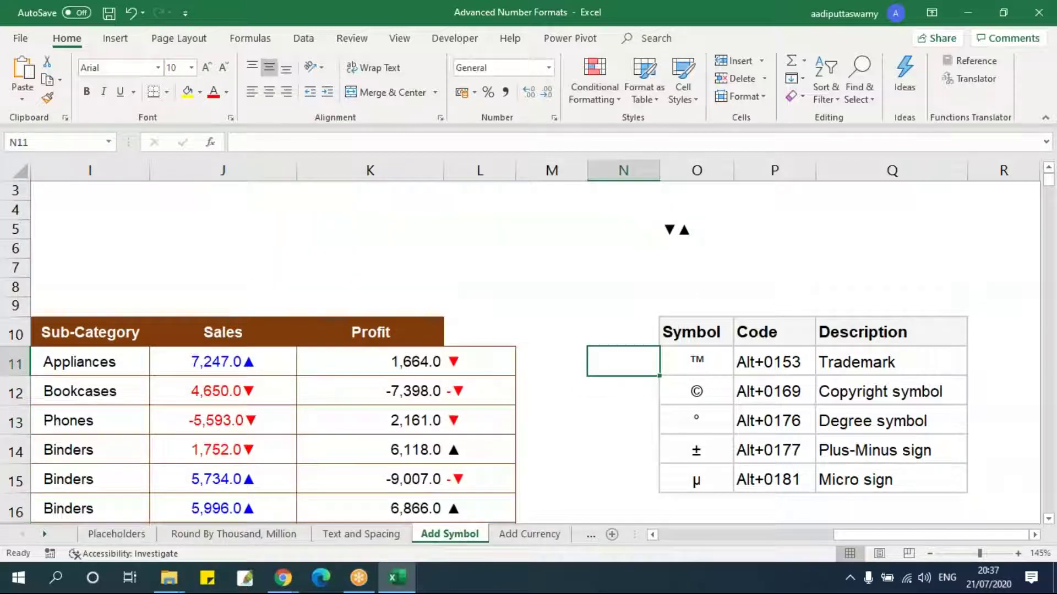
Narrow column L so it fits closely around the triangles
scroll(523, 374, "down", 6)
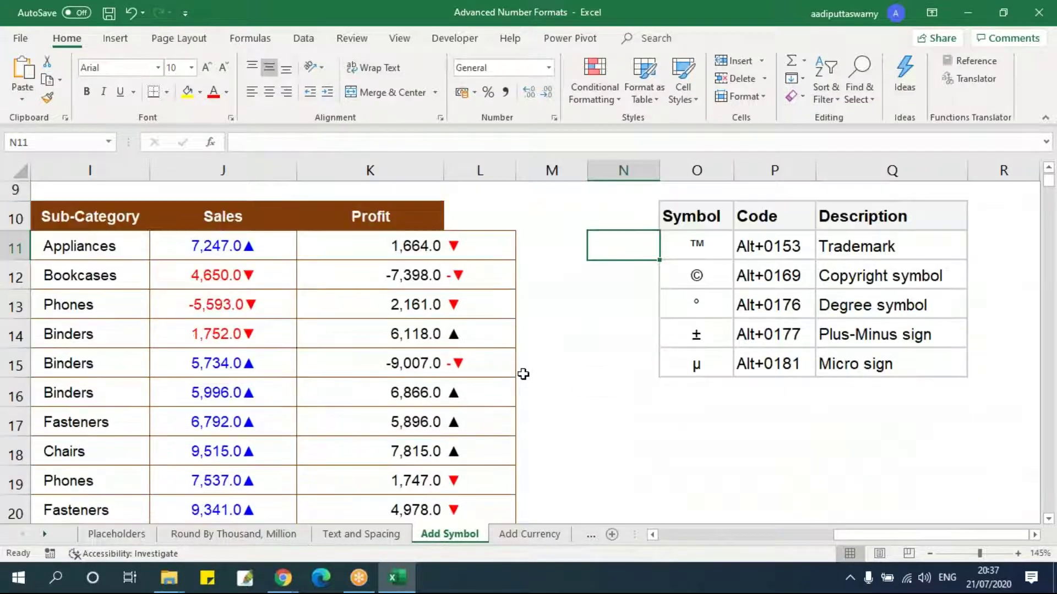
scroll(523, 374, "down", 4)
scroll(522, 374, "up", 9)
left_click(519, 187)
left_click_drag(516, 168, 480, 251)
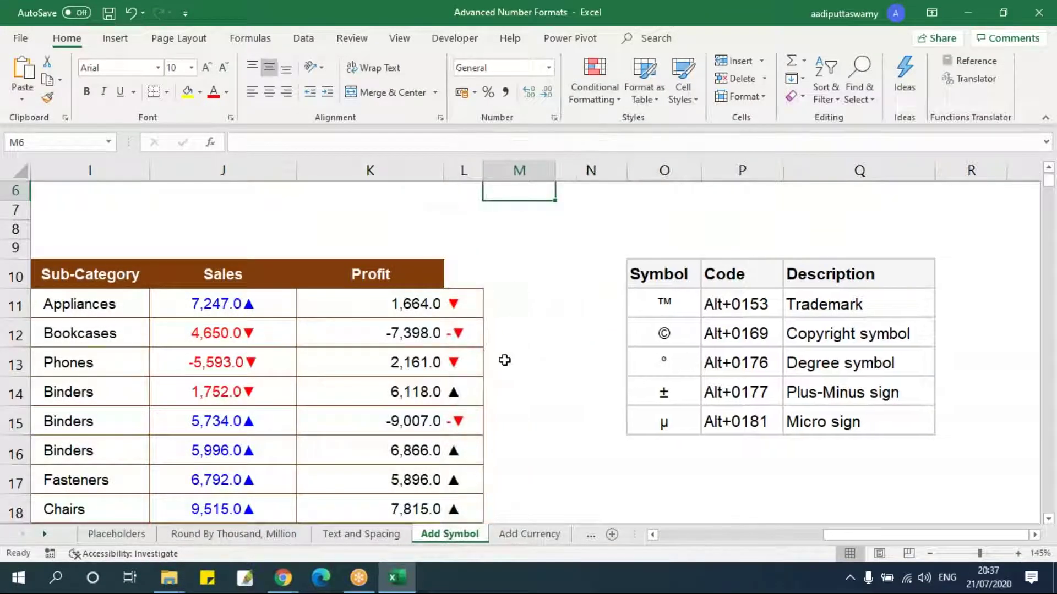
Format negative Profit values in K11:K3322 as red numbers without a minus sign, keeping one decimal and the thousands separator
left_click(383, 309)
key("ctrl+shift+Down")
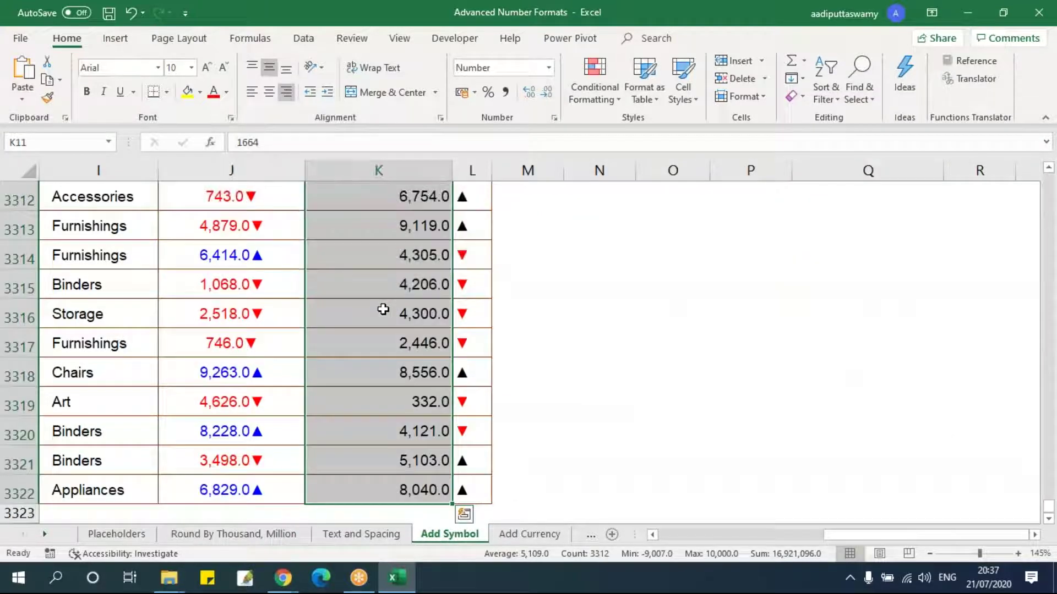
key("ctrl+1")
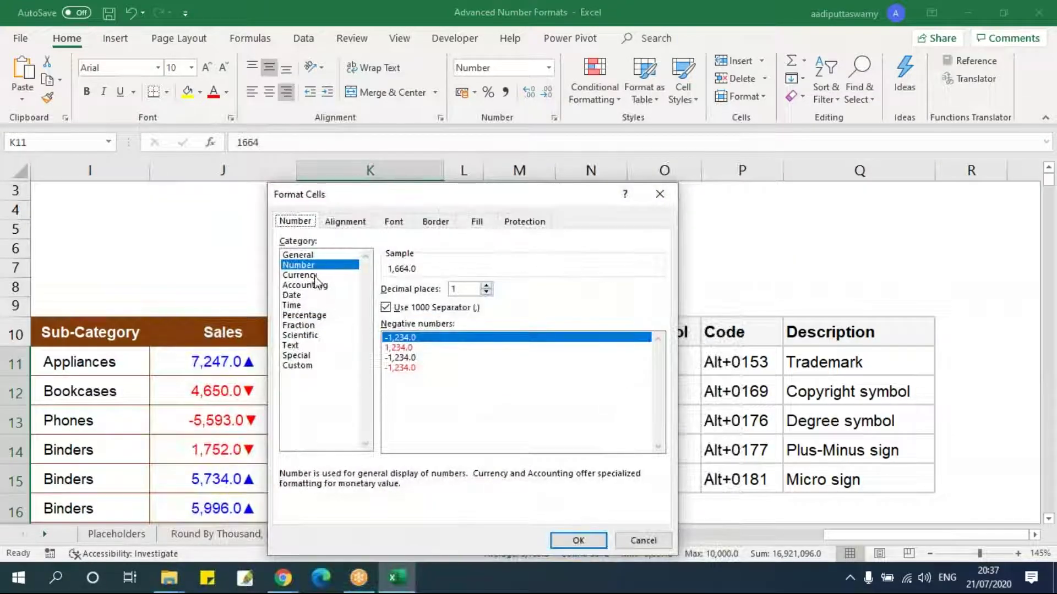
left_click(416, 347)
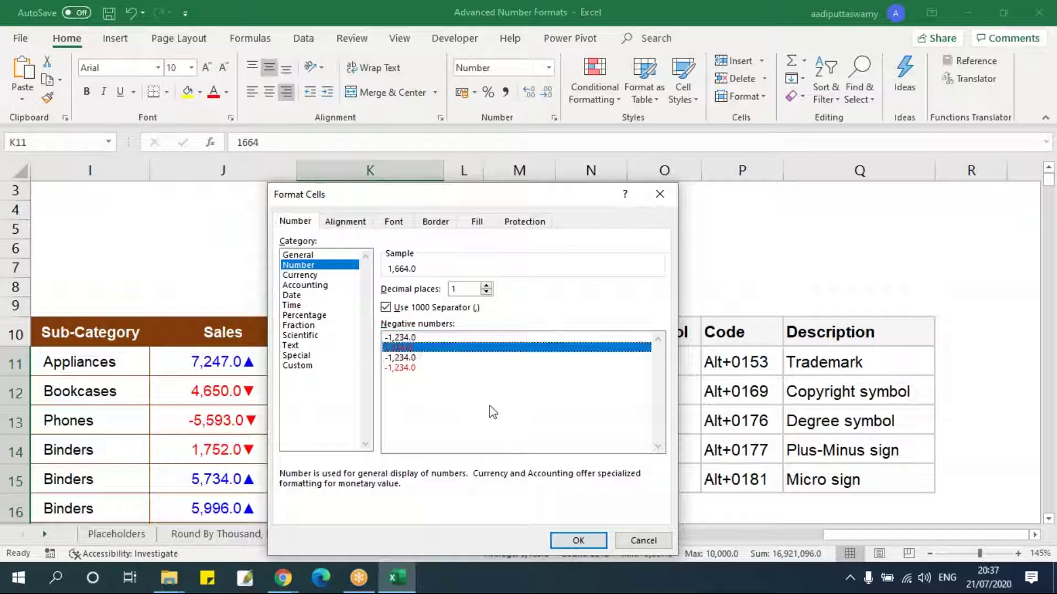
left_click(578, 541)
left_click(520, 360)
left_click(409, 362)
left_click(441, 390)
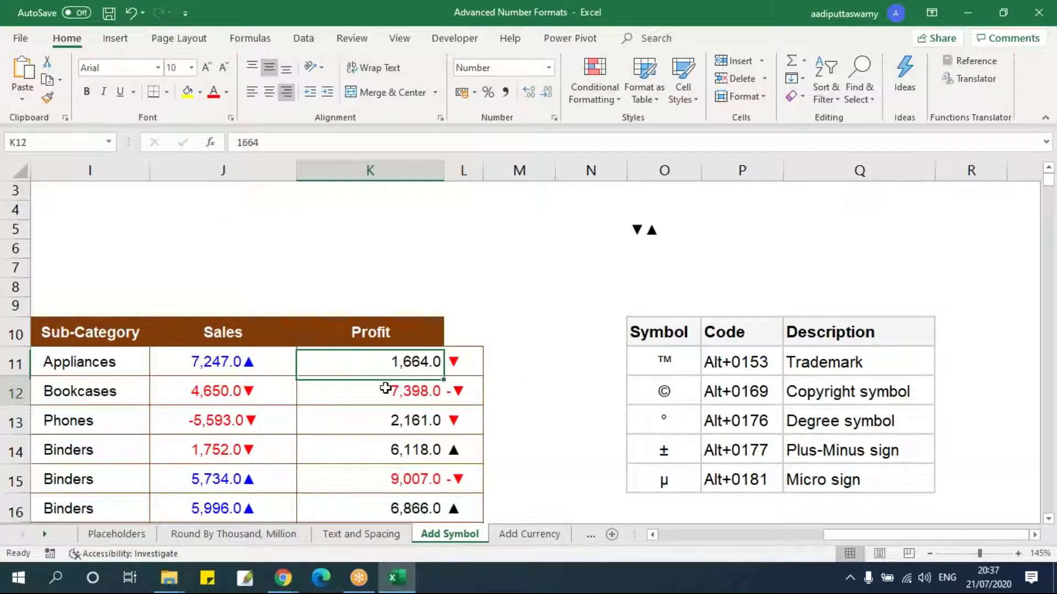
Examine the stored values of Profit cell K12 and Sales cell J12 against how their number formats display them
double_click(359, 391)
left_click_drag(358, 391, 271, 391)
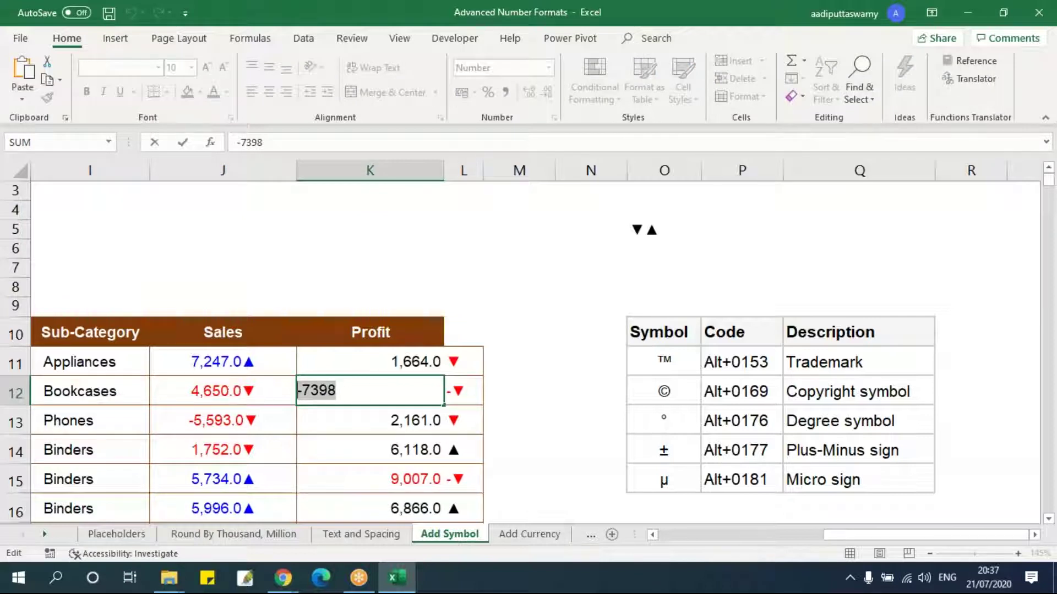
key("ctrl+Return")
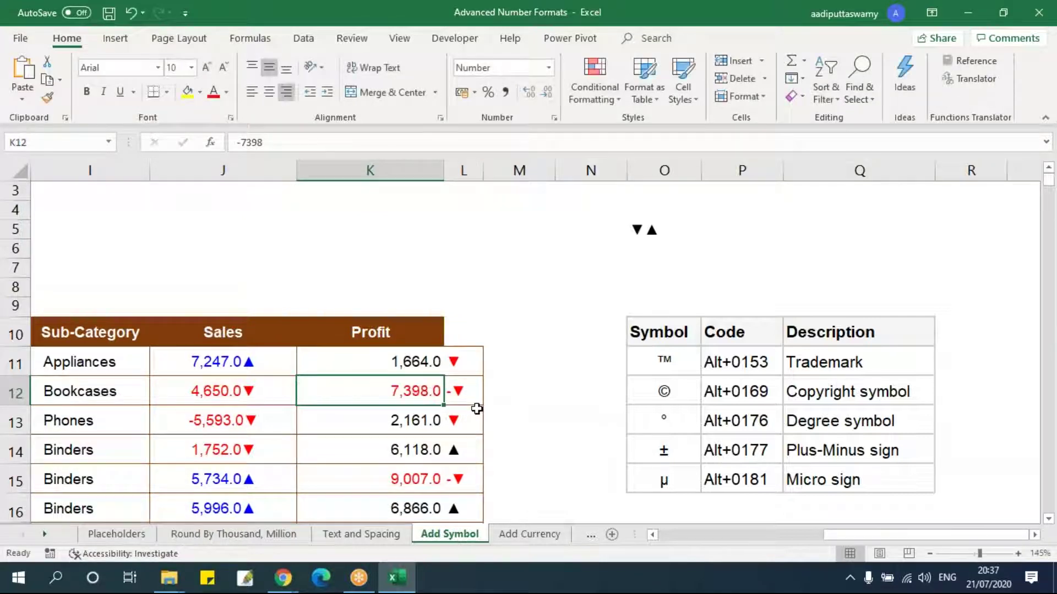
left_click(229, 384)
double_click(229, 384)
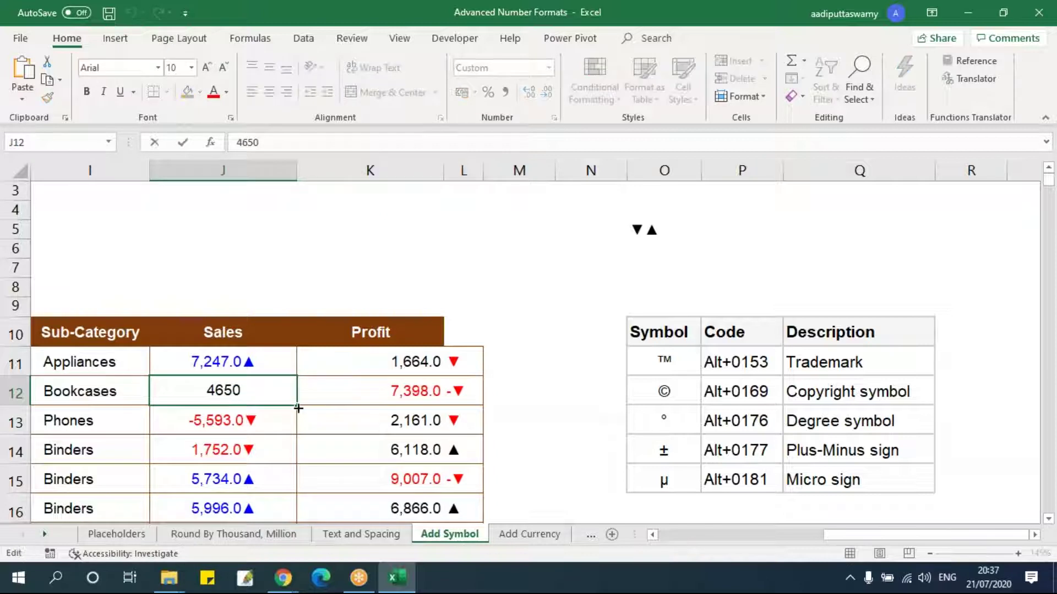
key("ctrl+Return")
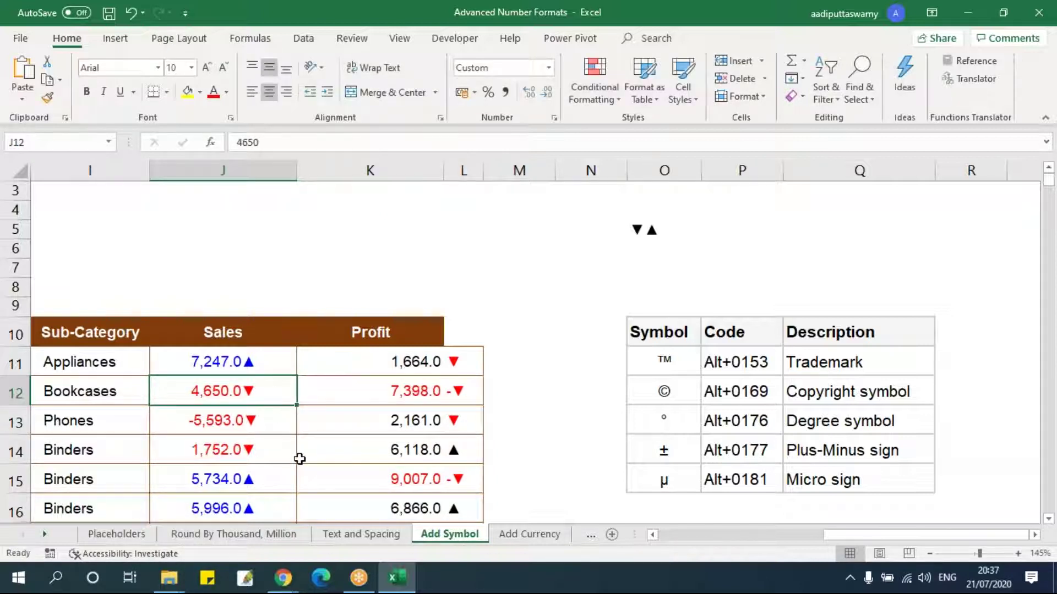
double_click(271, 386)
double_click(178, 392)
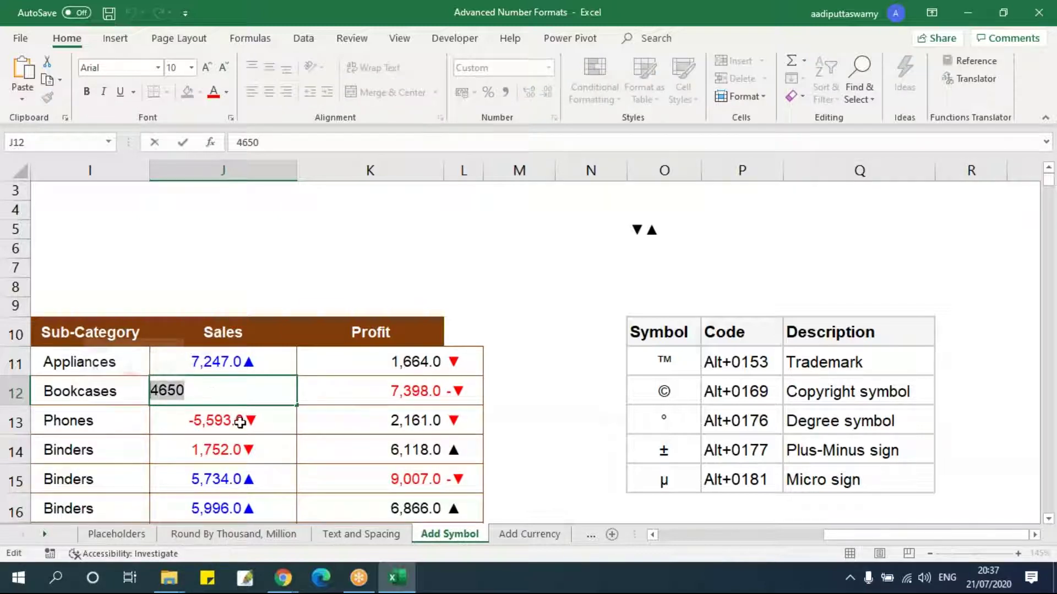
key("Escape")
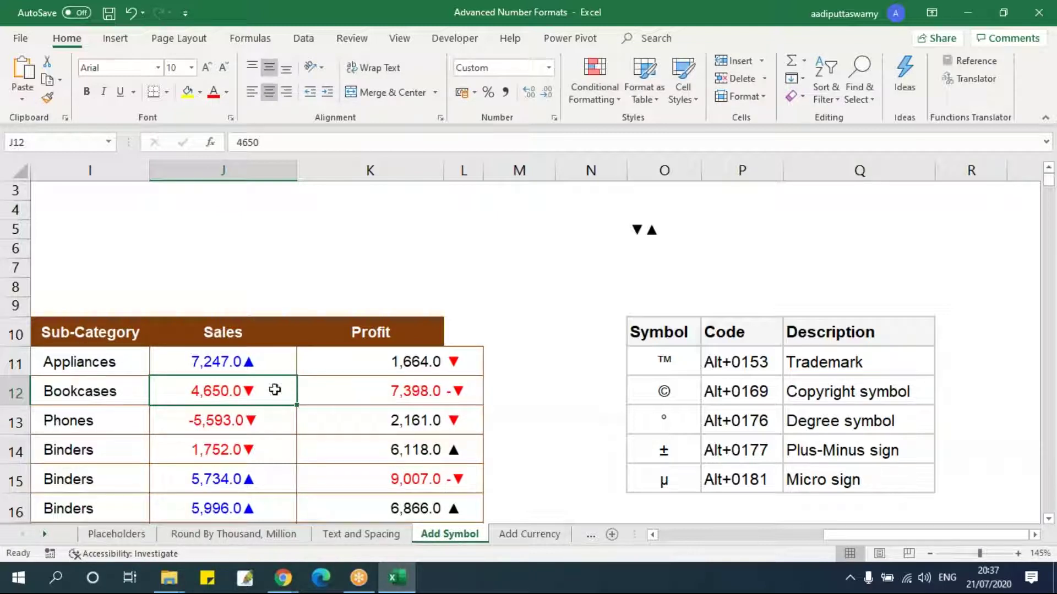
double_click(201, 390)
key("Return")
left_click(259, 363)
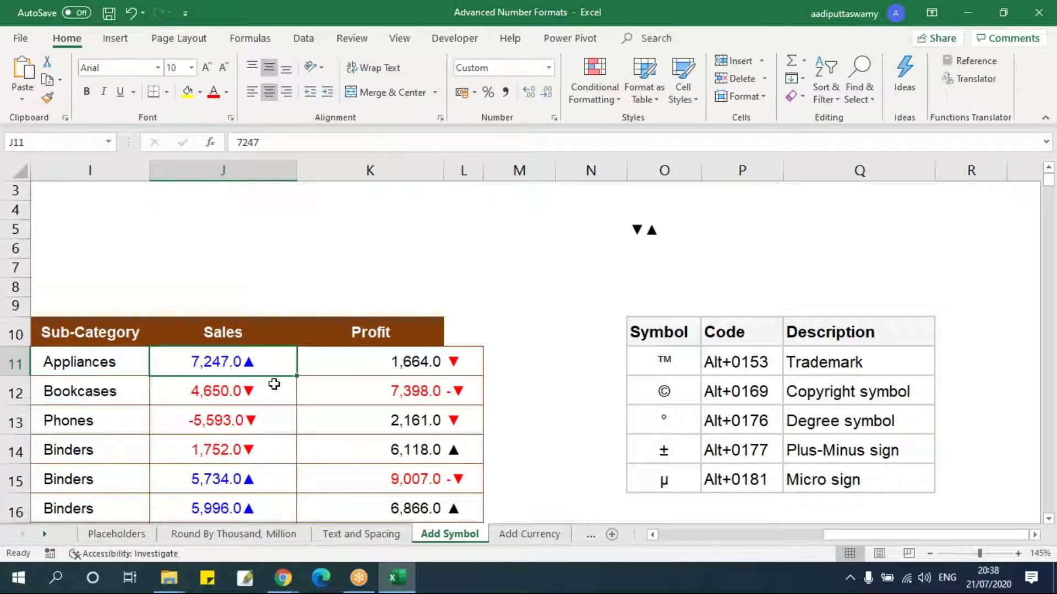
Remove the minus signs from the stored values in L12 and L15, leaving 7398 and 9007
scroll(439, 434, "down", 2)
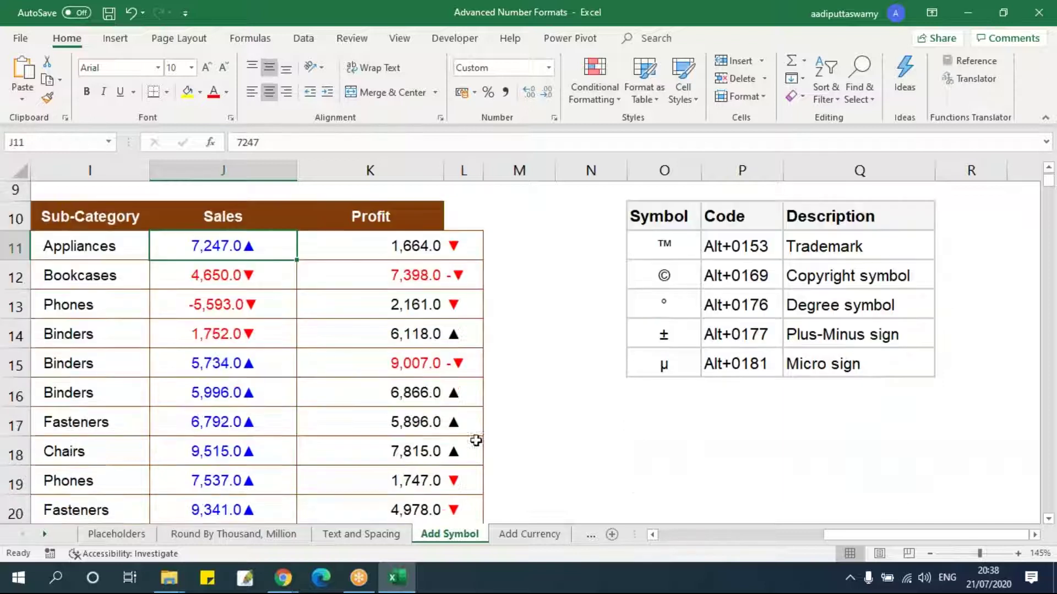
scroll(515, 443, "up", 1)
left_click(425, 302)
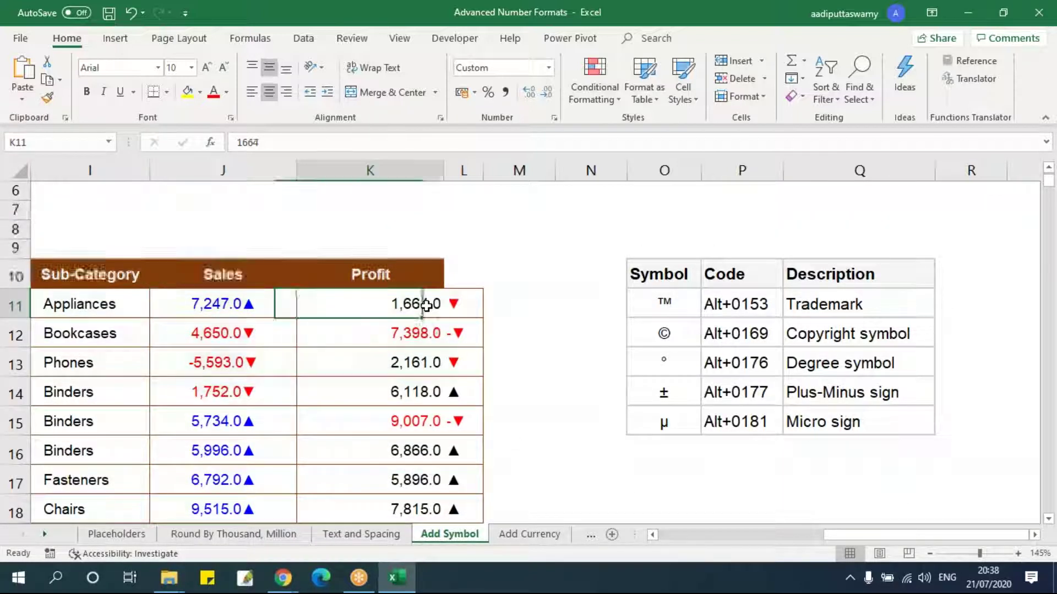
left_click(462, 332)
left_click(244, 142)
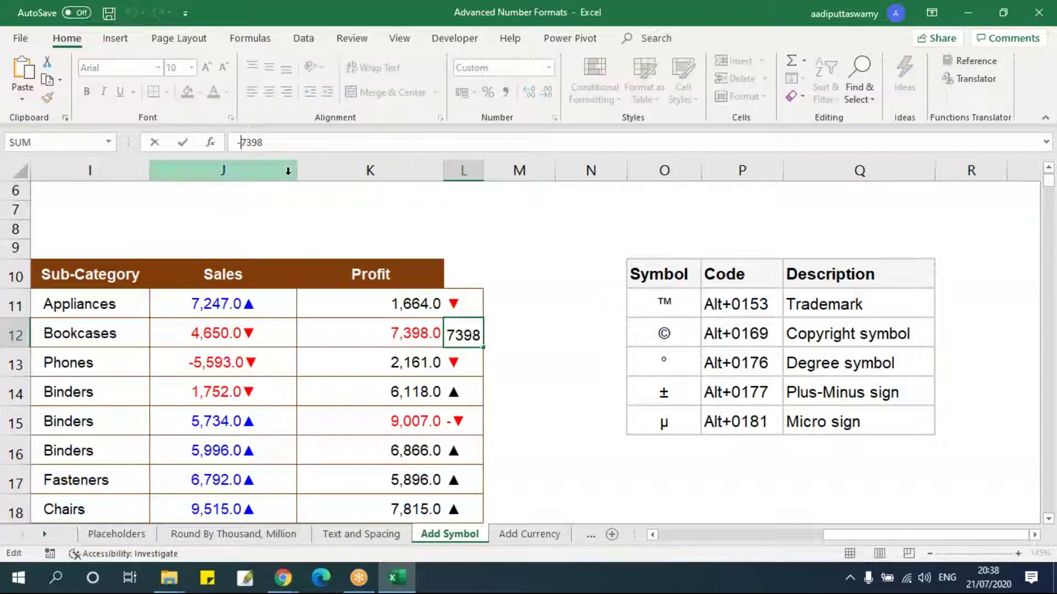
key("BackSpace")
key("Return")
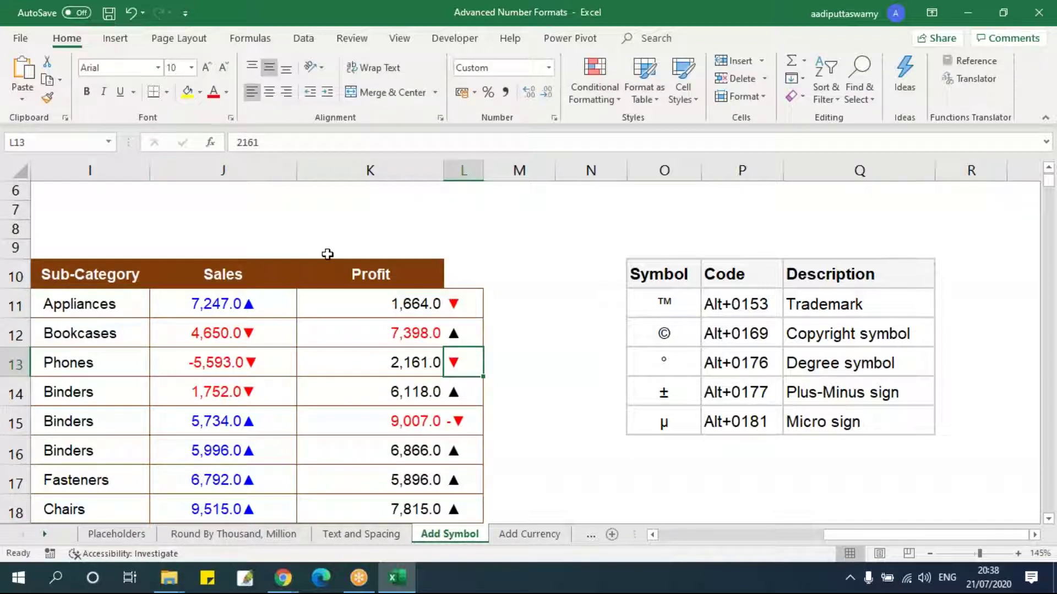
double_click(454, 424)
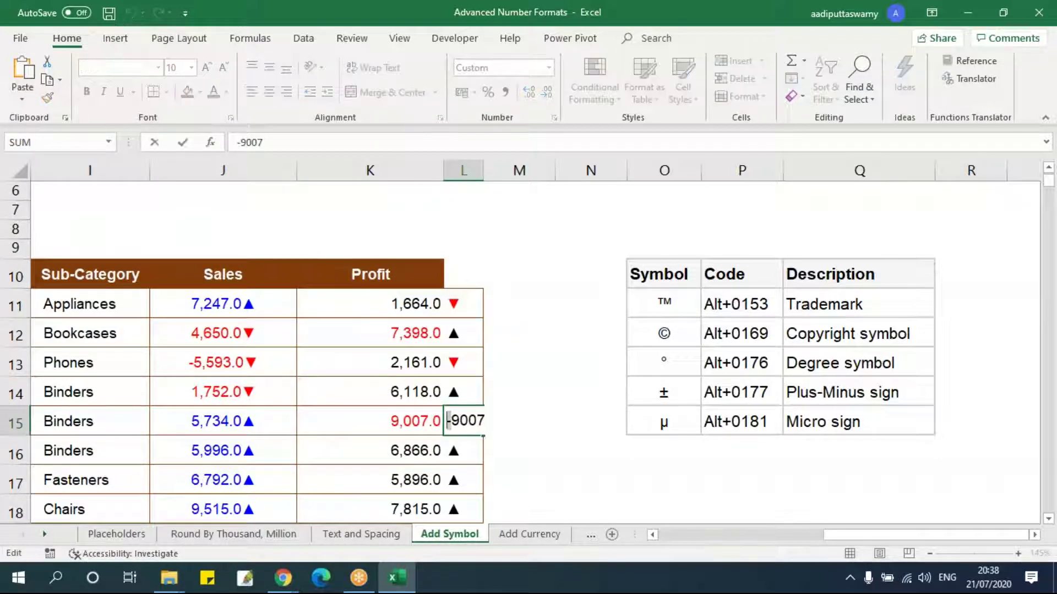
key("BackSpace")
key("Return")
left_click(589, 332)
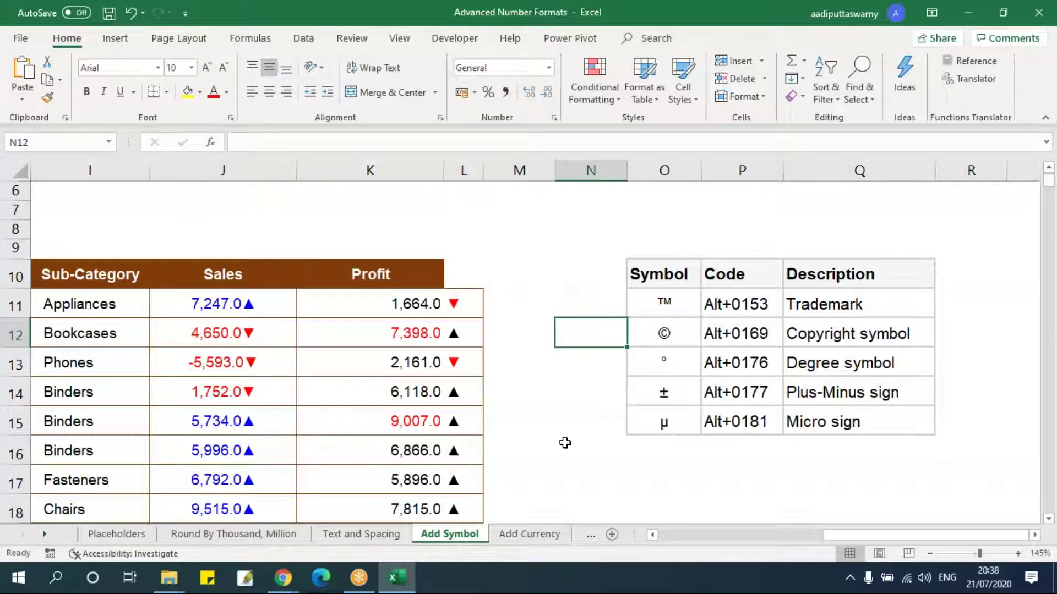
Examine the Profit Share values and formulas on the Percentage sheet
left_click(440, 315)
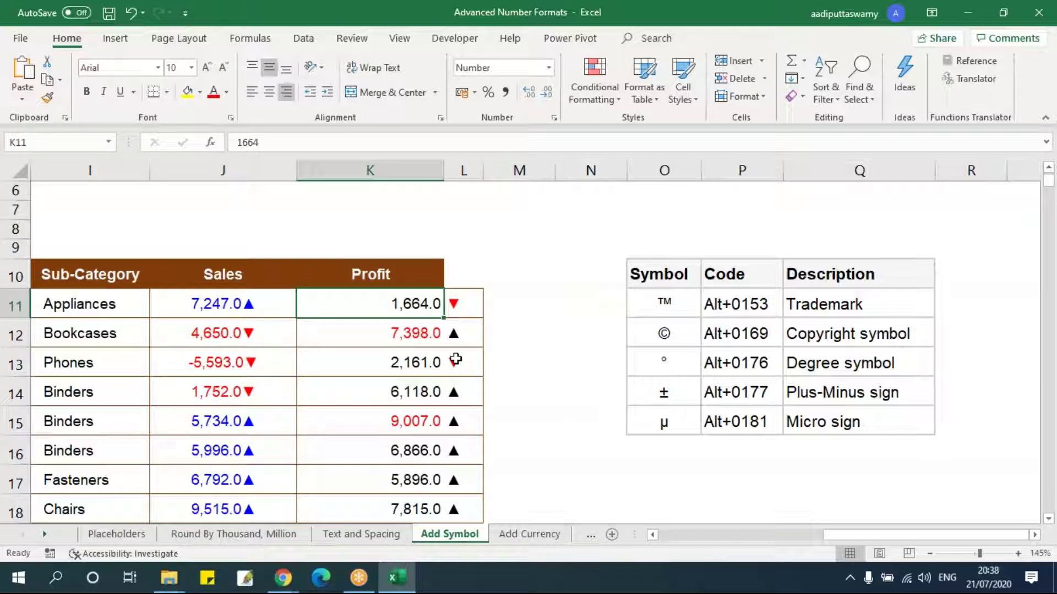
mouse_move(871, 534)
left_mouse_down()
mouse_move(828, 542)
mouse_move(859, 538)
left_mouse_up()
left_click(741, 387)
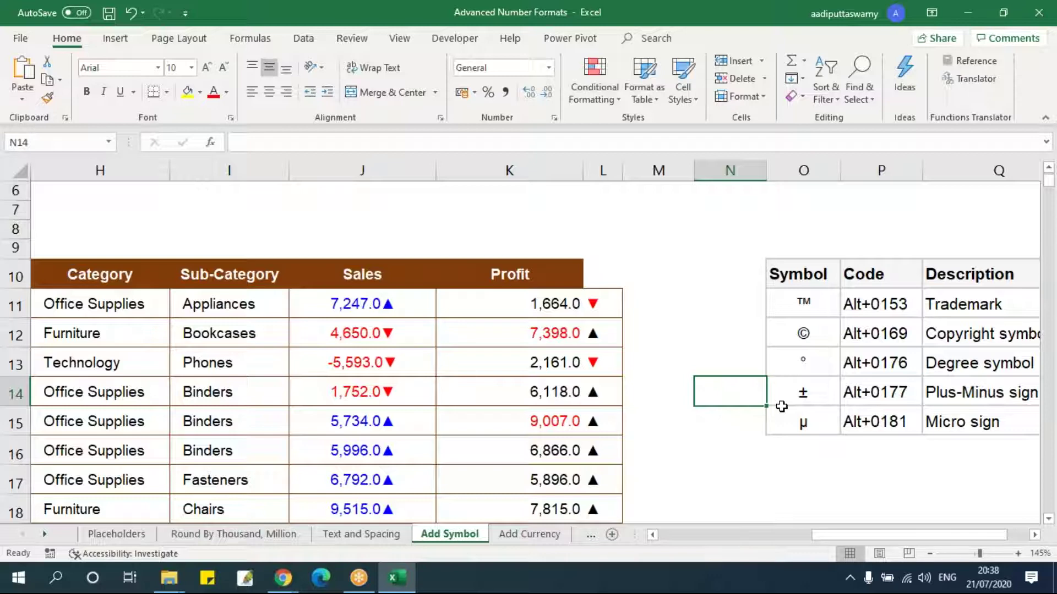
left_click(589, 536)
left_click(584, 539)
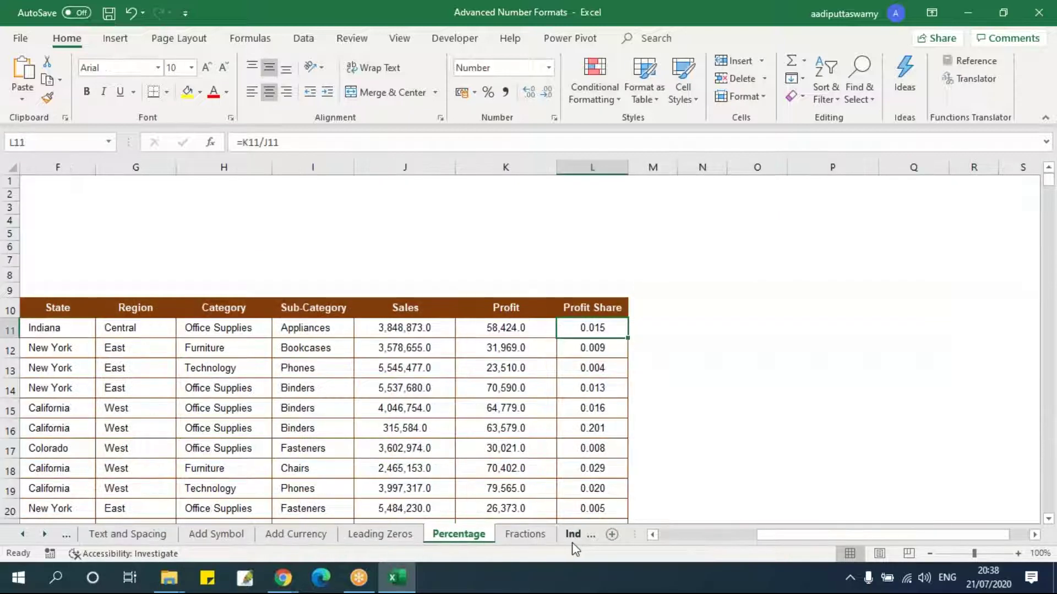
key("Down")
key("Down")
key("Down")
left_click_drag(592, 332, 609, 440)
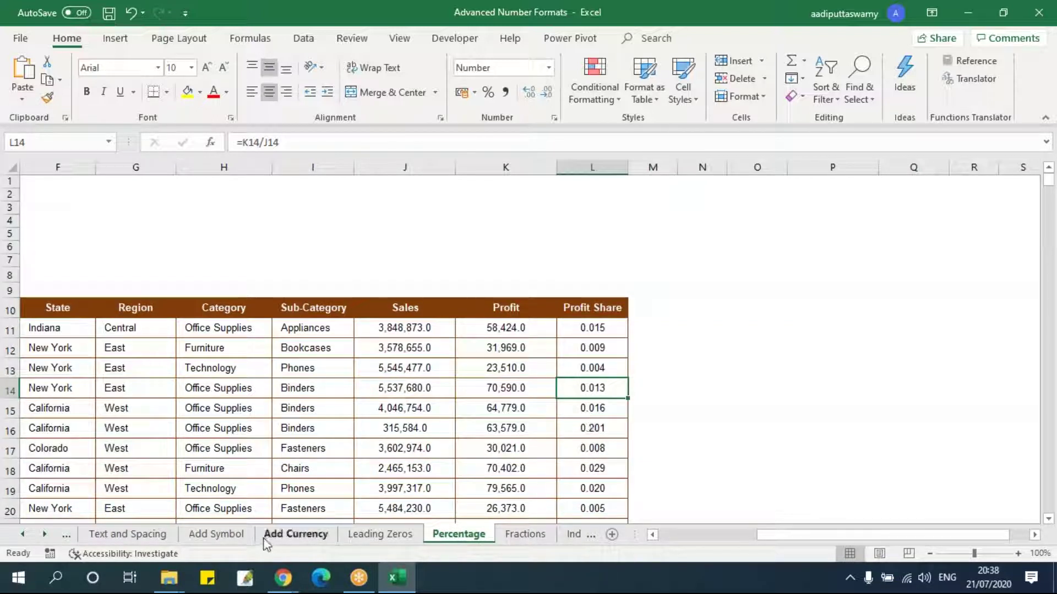
Return to the Add Symbol sheet briefly and switch to the Add Currency sheet
left_click(23, 534)
left_click(466, 537)
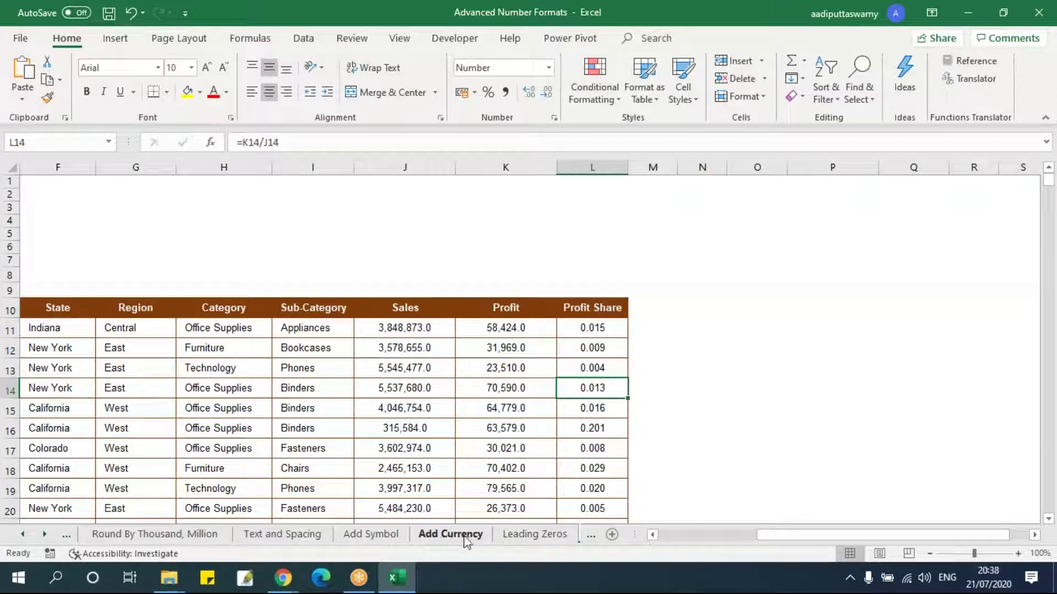
left_click(371, 533)
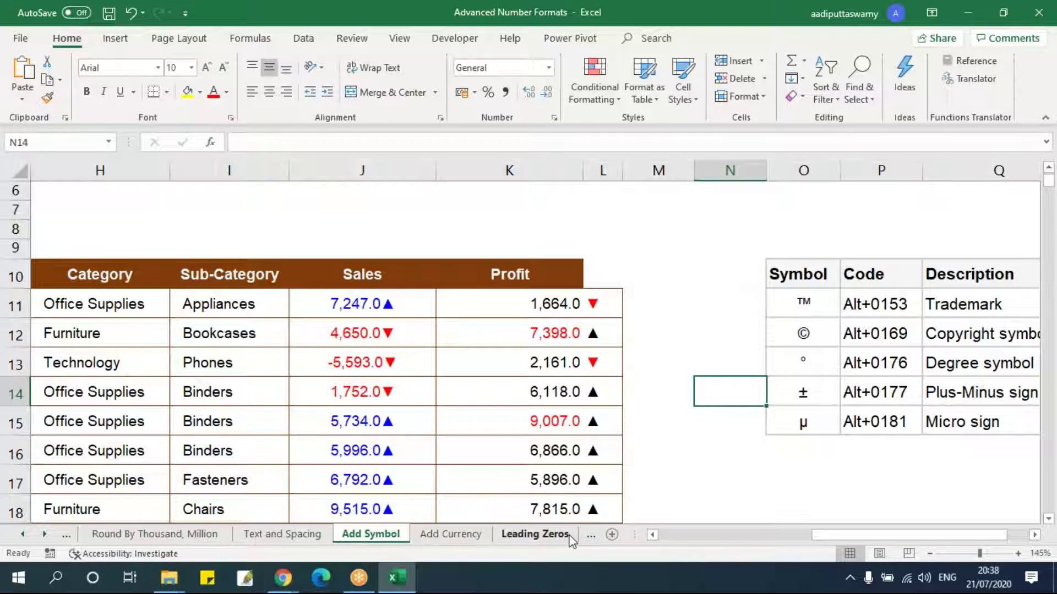
left_click(467, 537)
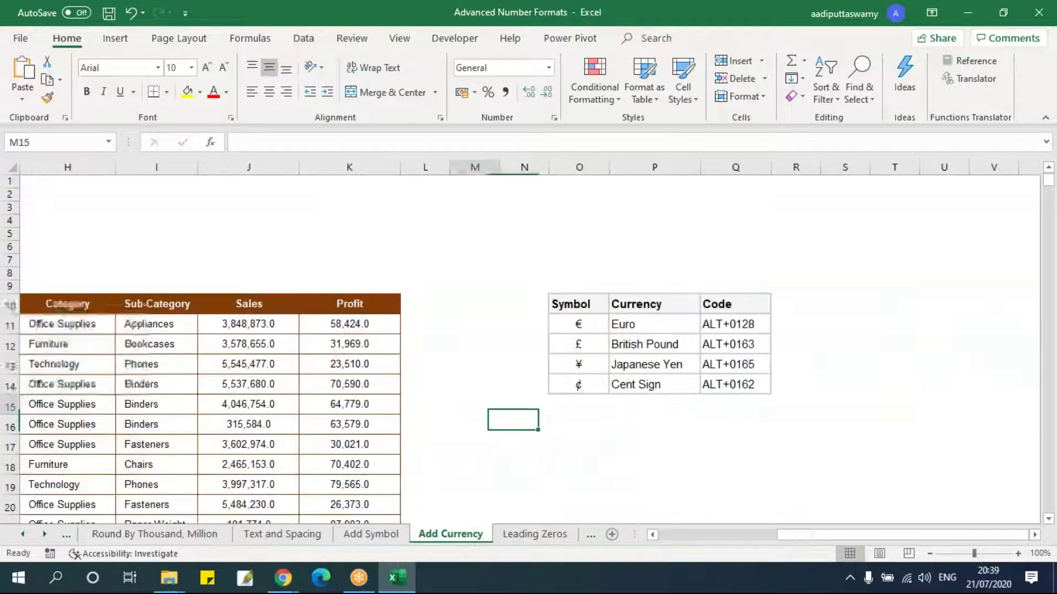
Format all Sales and Profit values from J11:K11 down to the last row as Currency with the £ symbol and one decimal place
left_click(350, 324)
scroll(492, 390, "left", 1)
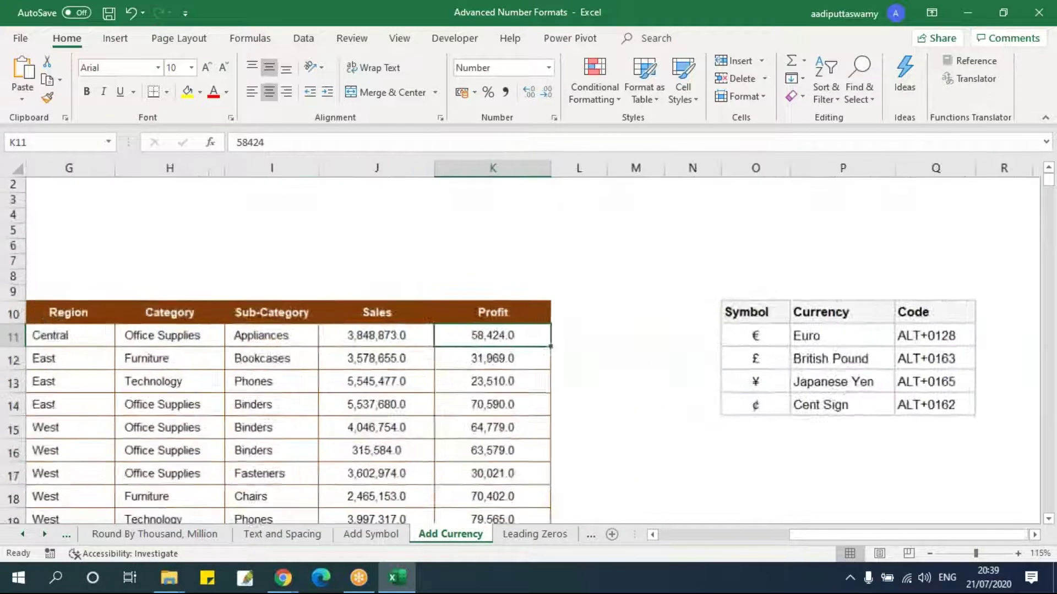
scroll(550, 397, "up", 1)
scroll(571, 399, "down", 1)
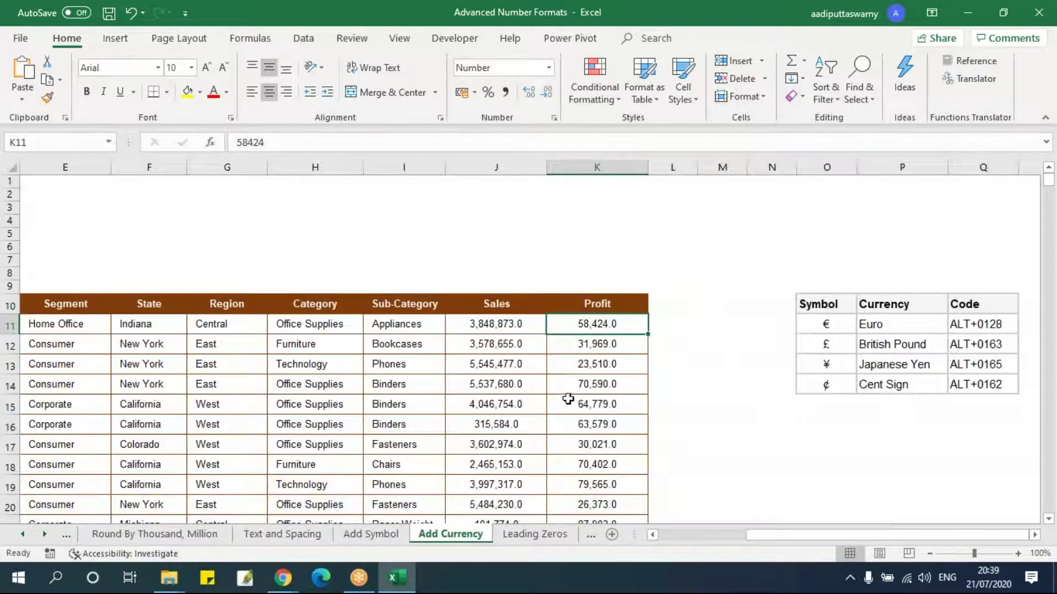
left_click_drag(504, 323, 600, 364)
key("ctrl+shift+Down")
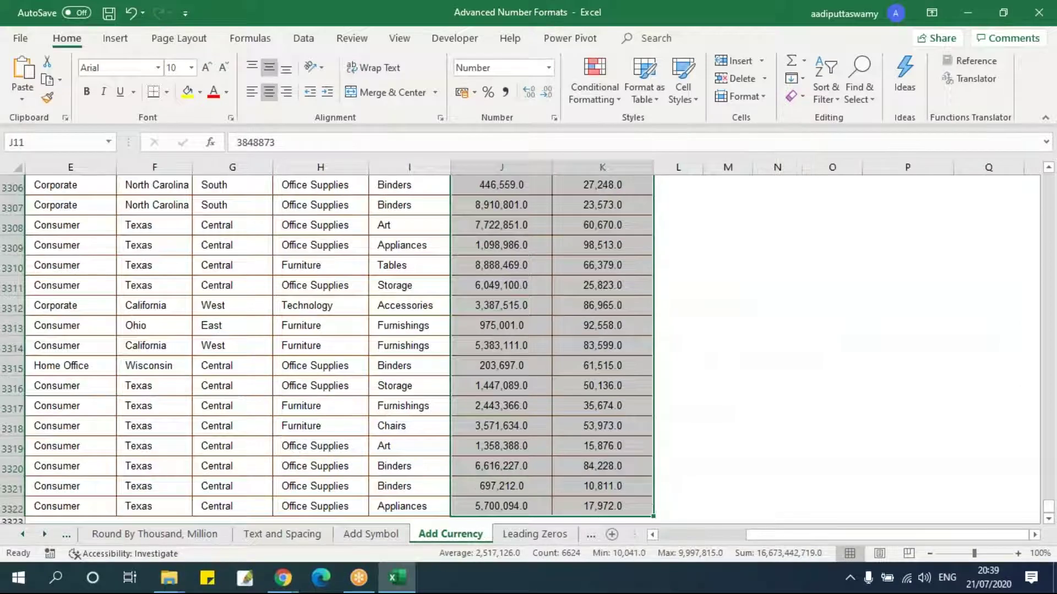
key("ctrl+BackSpace")
key("ctrl+1")
left_click(327, 277)
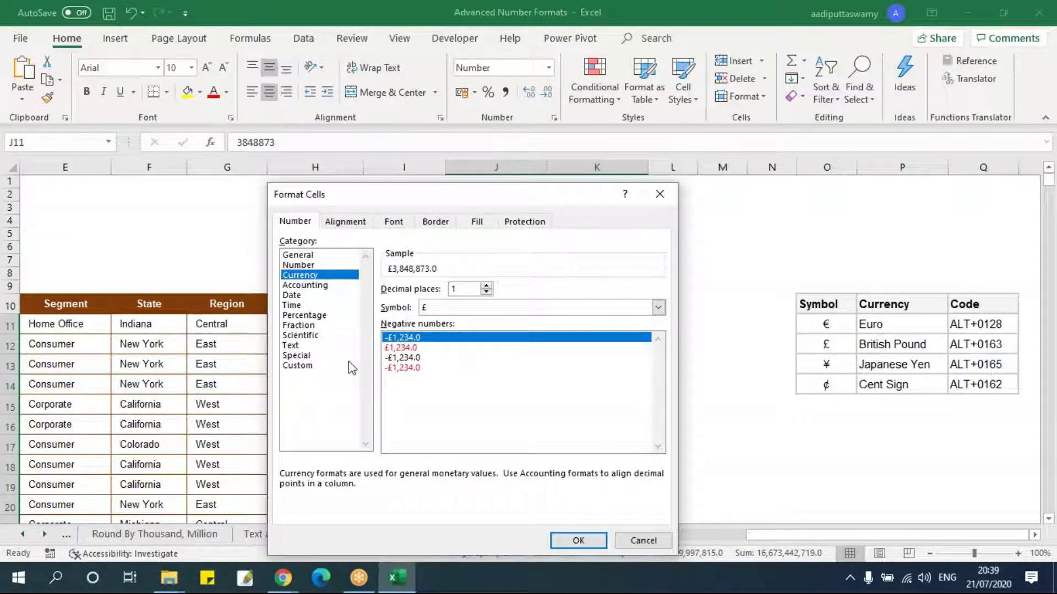
left_click(577, 541)
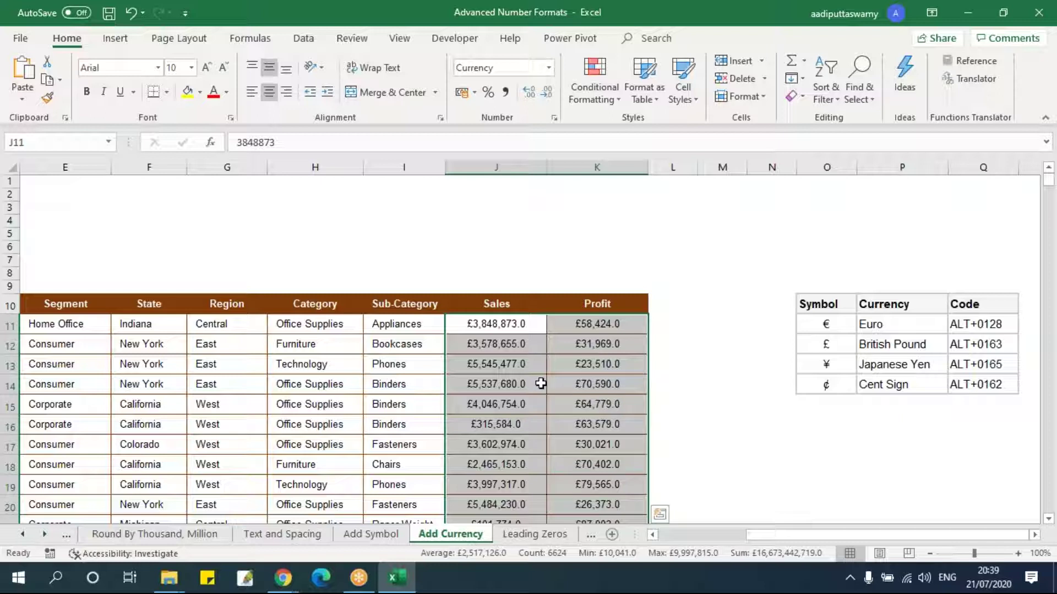
Browse the currency symbols available in the number format of the selected Sales and Profit cells
key("ctrl+1")
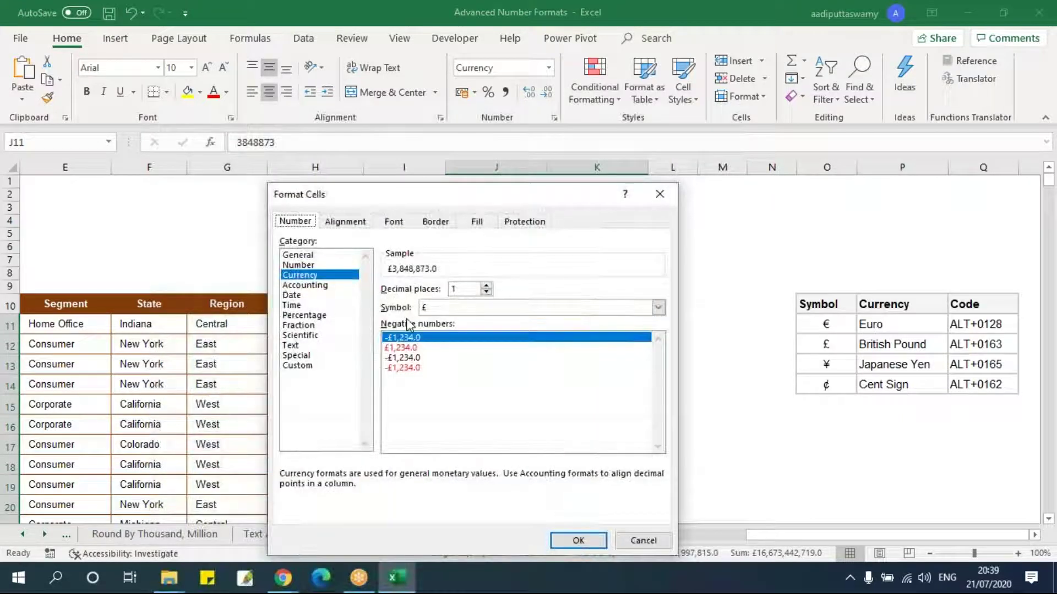
left_click(658, 307)
left_click_drag(660, 337, 668, 357)
scroll(579, 424, "down", 3)
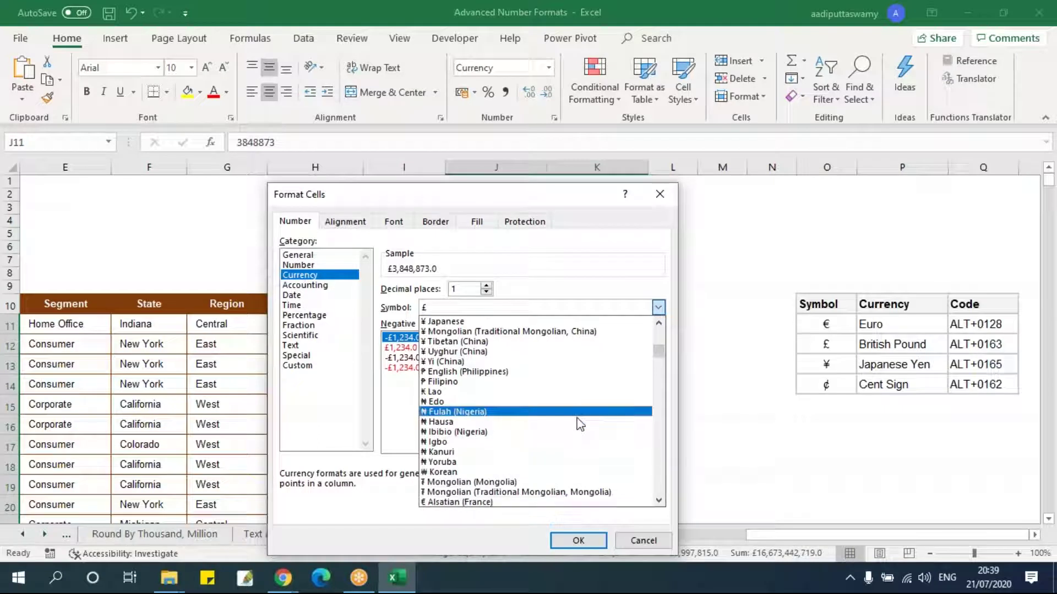
scroll(579, 424, "up", 8)
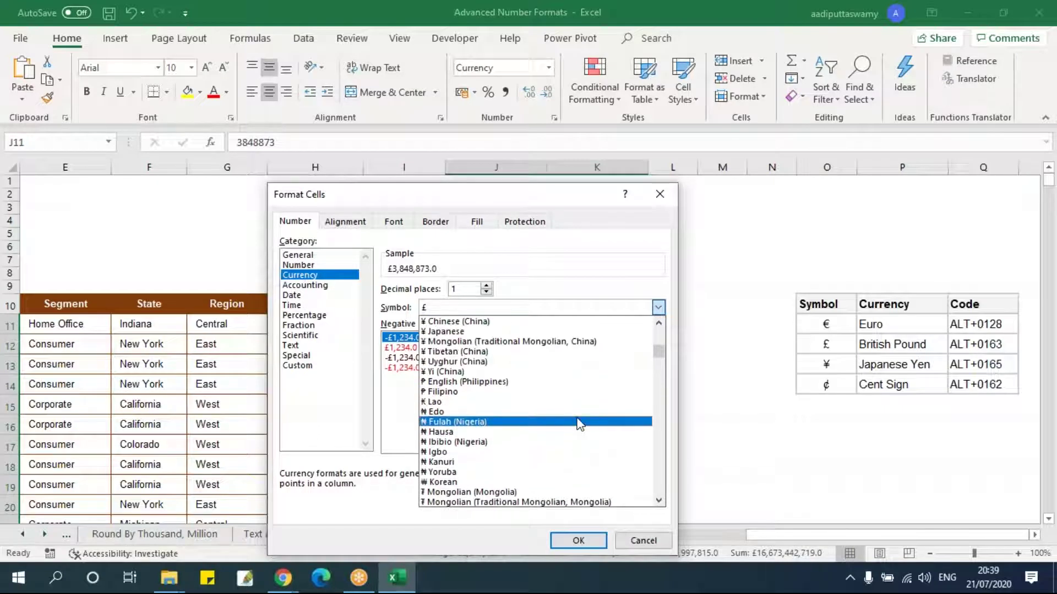
Apply the Currency format with the ₹ Kannada symbol to the selected Sales and Profit values
scroll(579, 424, "up", 3)
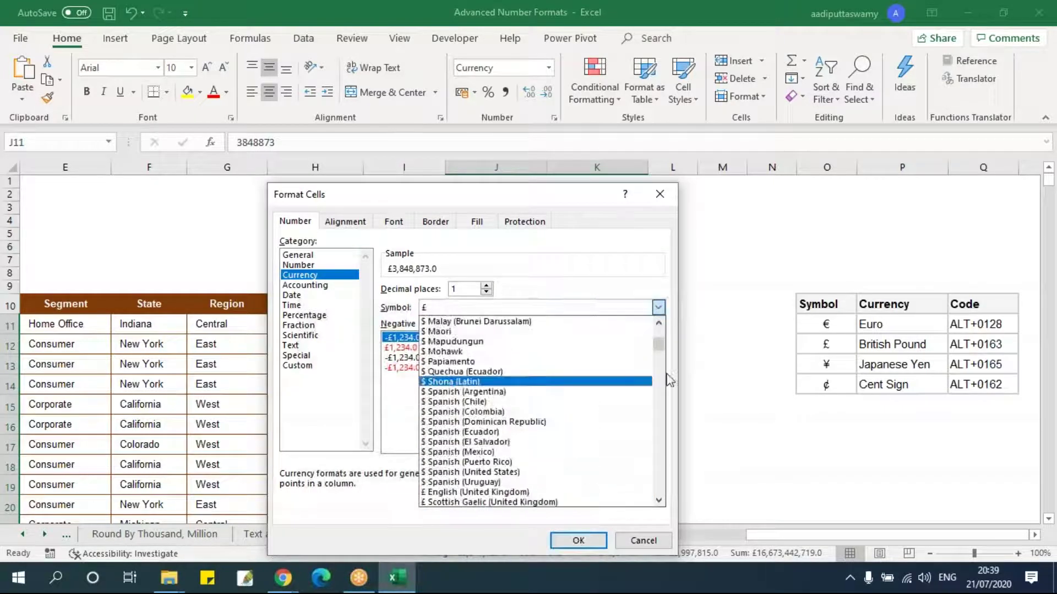
left_click_drag(666, 348, 665, 341)
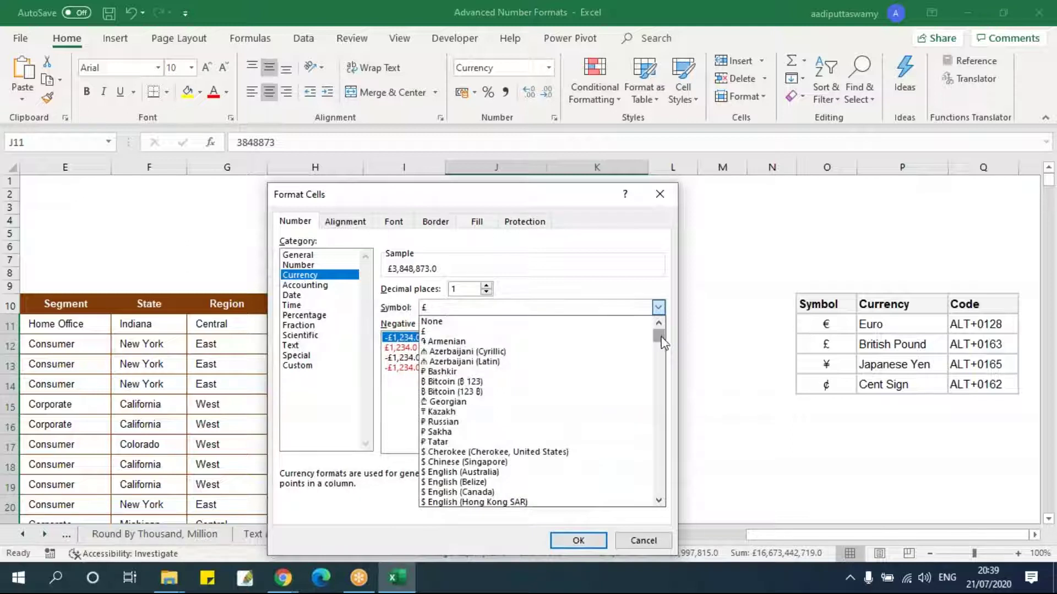
key("r")
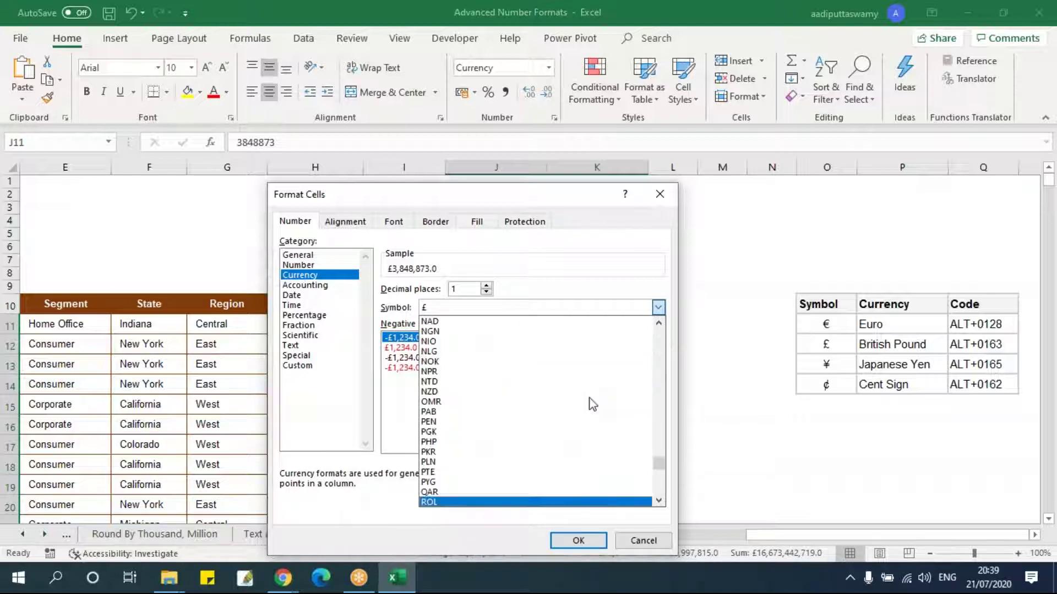
left_click_drag(659, 463, 660, 375)
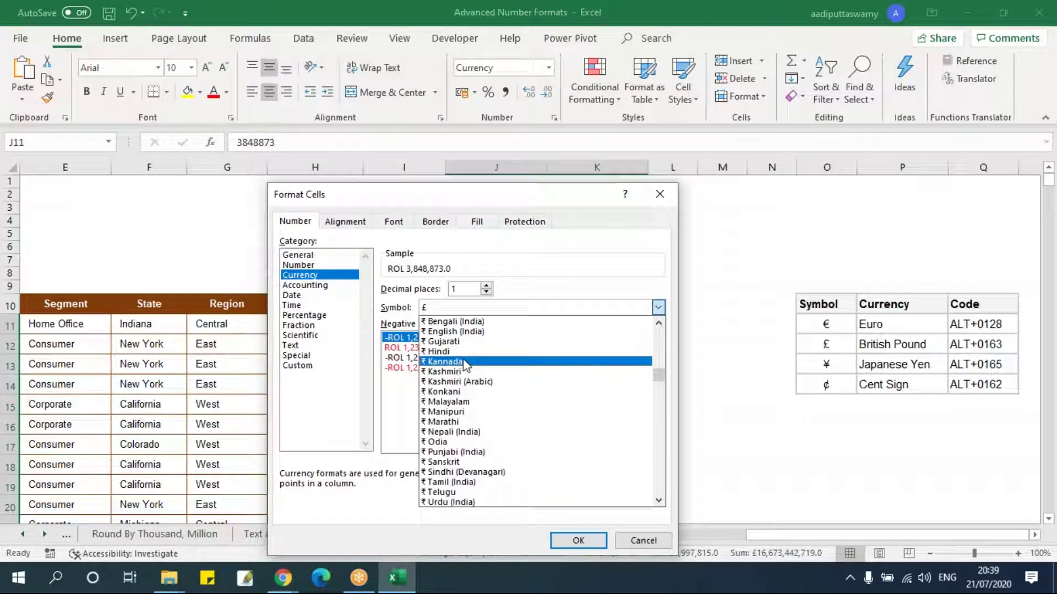
left_click(468, 363)
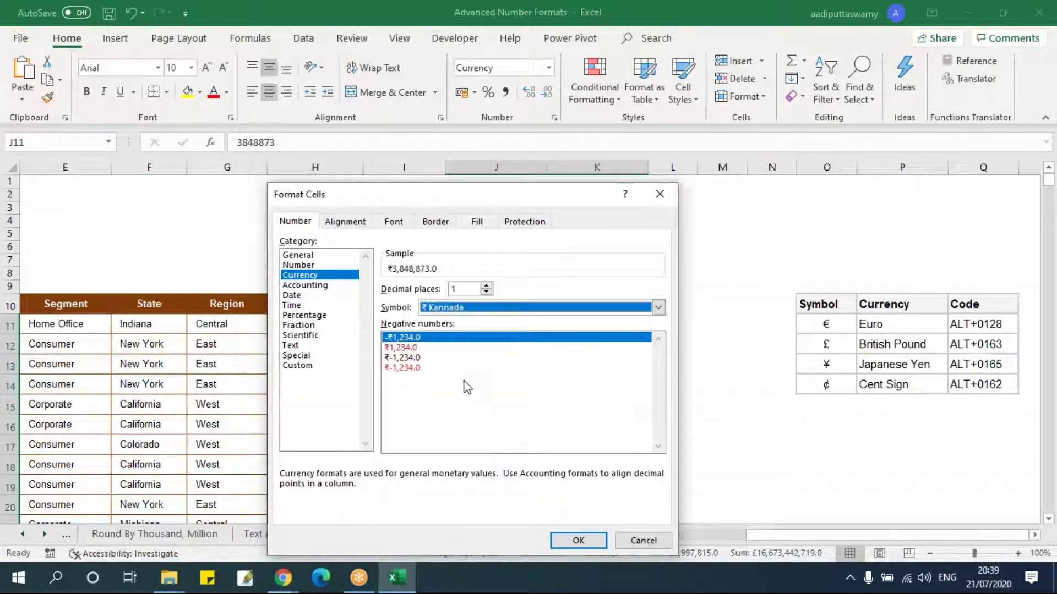
left_click(578, 541)
Replace the locale currency code in the Sales and Profit number format with literal text, giving the custom format "₹"#,##0.0
left_click(467, 324)
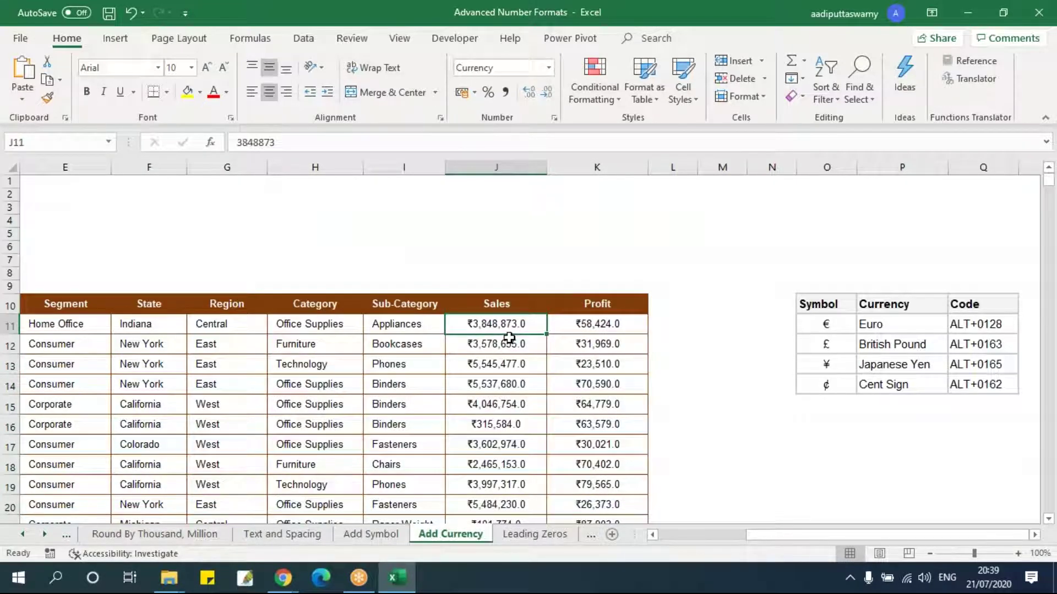
key("ctrl+shift+Right")
key("ctrl+shift+Down")
key("ctrl+1")
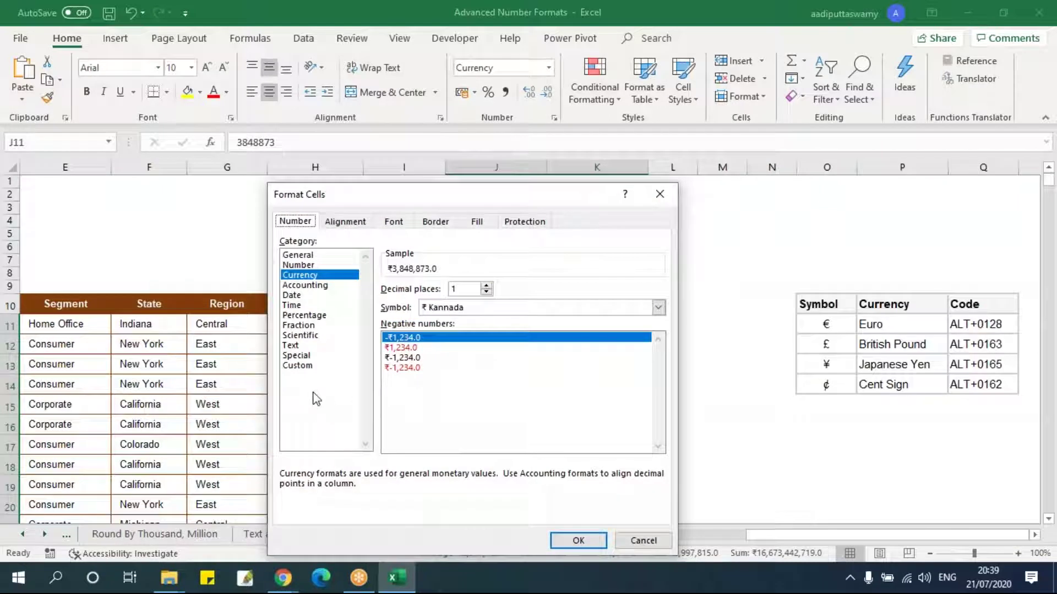
left_click(304, 366)
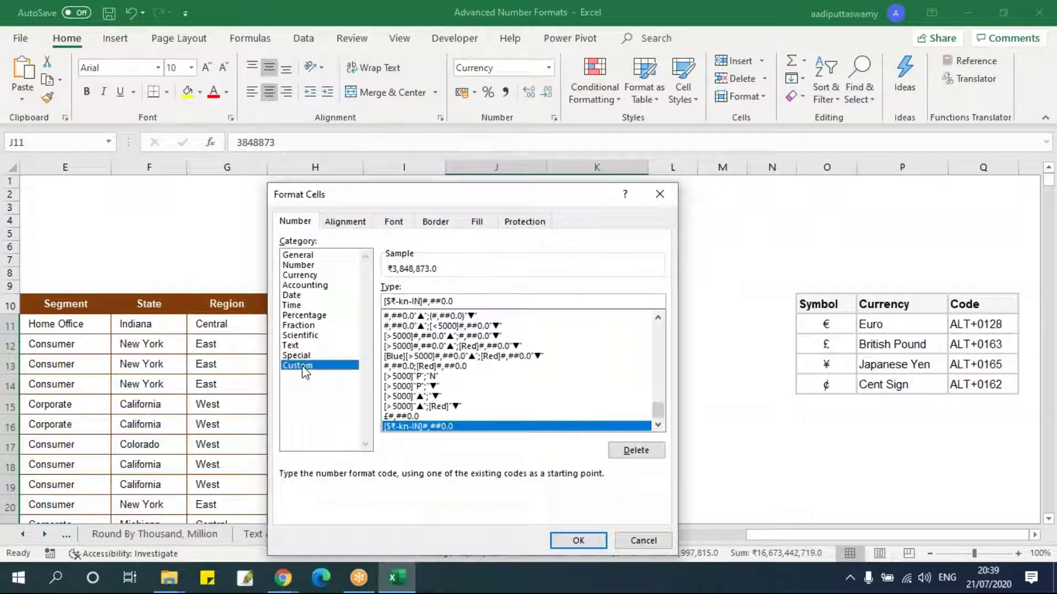
left_click_drag(425, 301, 371, 303)
left_click(400, 301)
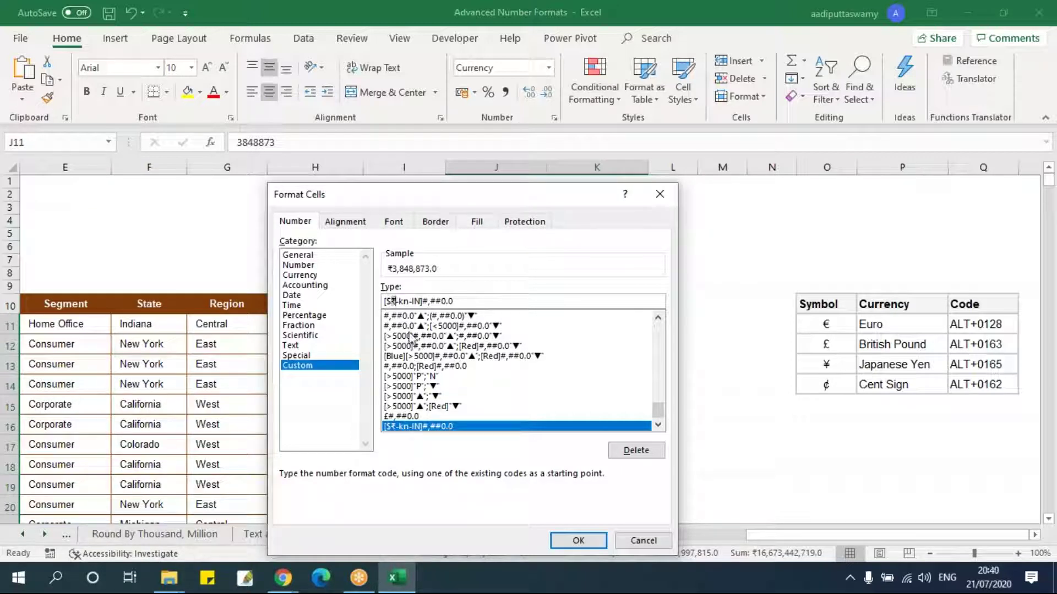
left_click_drag(420, 301, 350, 307)
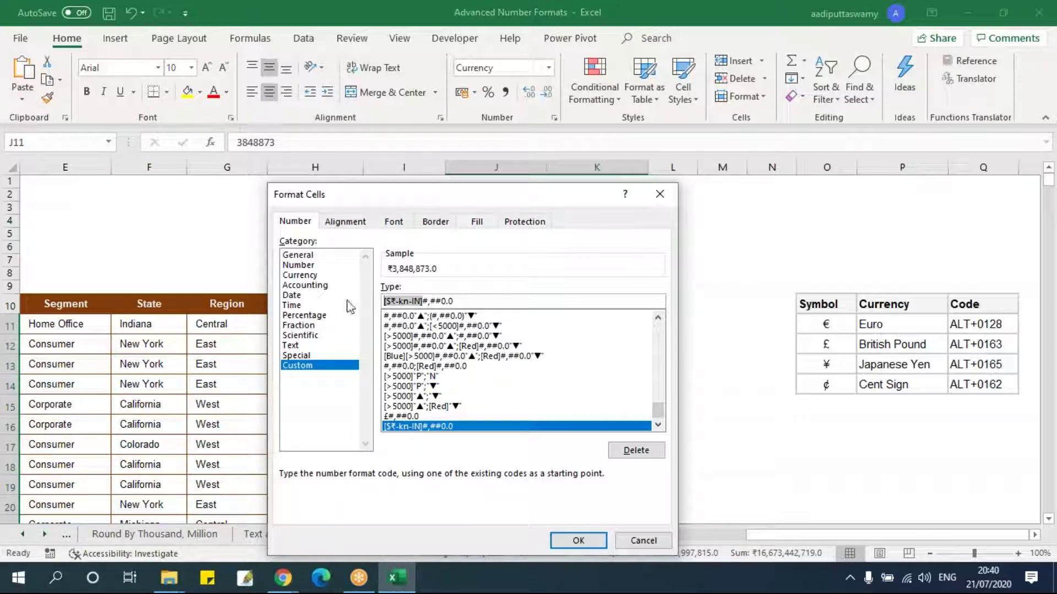
type("\"₹\"")
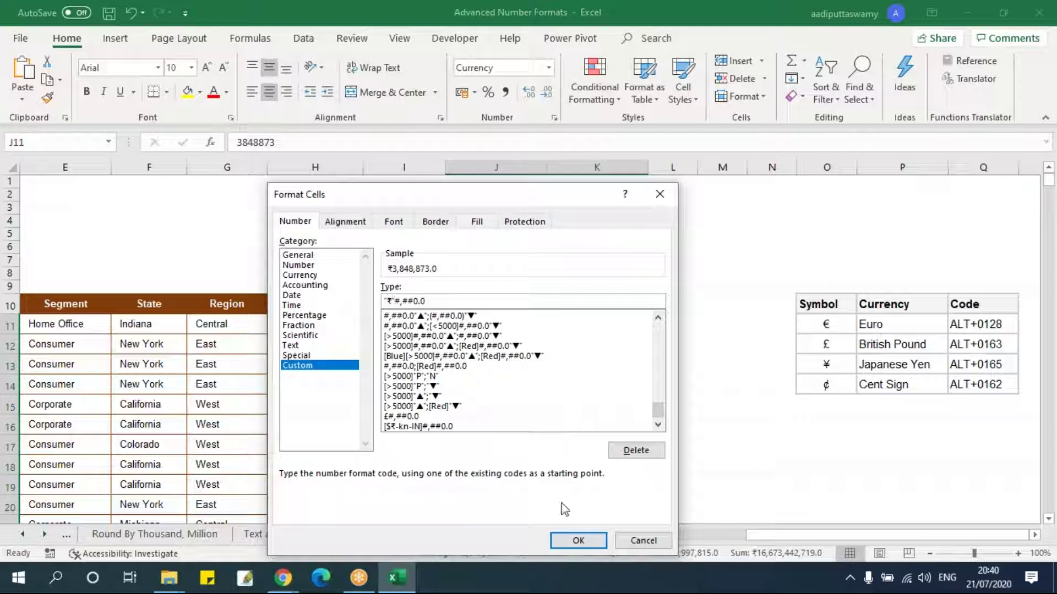
left_click(577, 540)
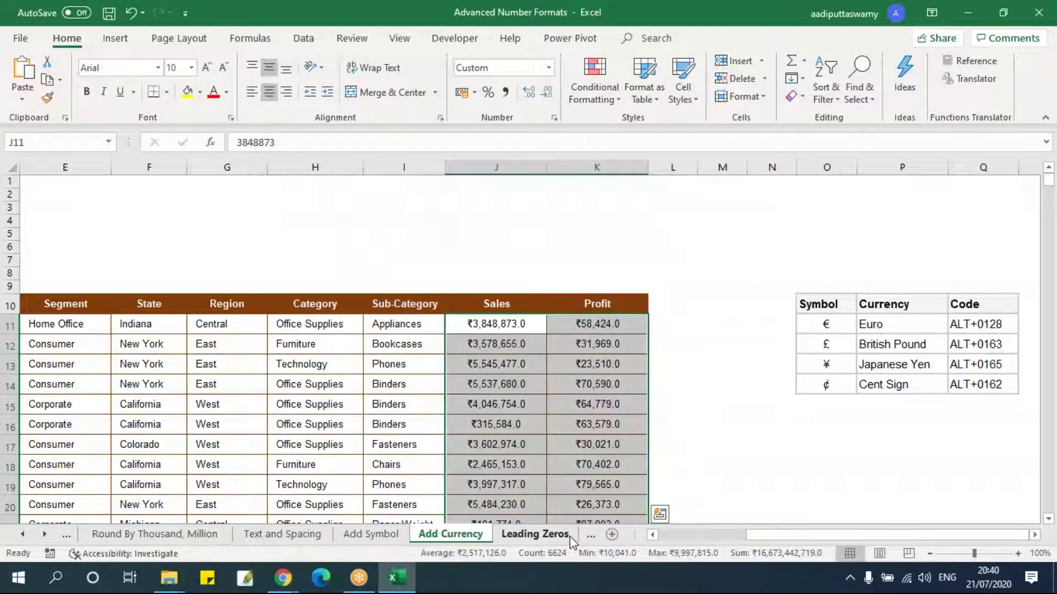
Take the euro symbol from the symbol table and apply the custom format "€"#,##0.0 to the Sales and Profit values
double_click(839, 326)
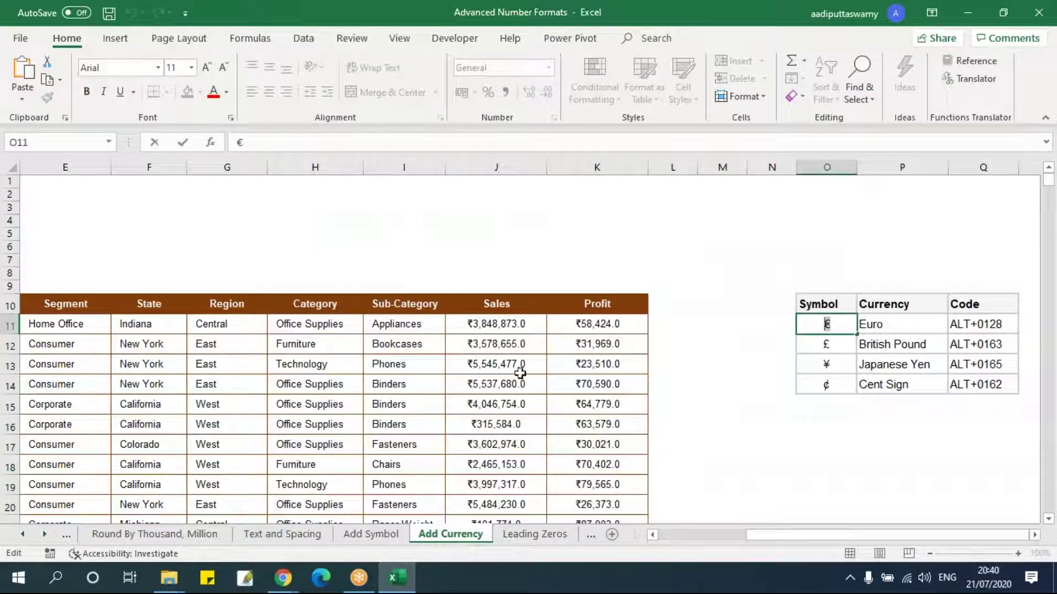
left_click(506, 330)
key("shift+Right")
key("ctrl+shift+Down")
key("ctrl+BackSpace")
key("ctrl+1")
left_click(393, 300)
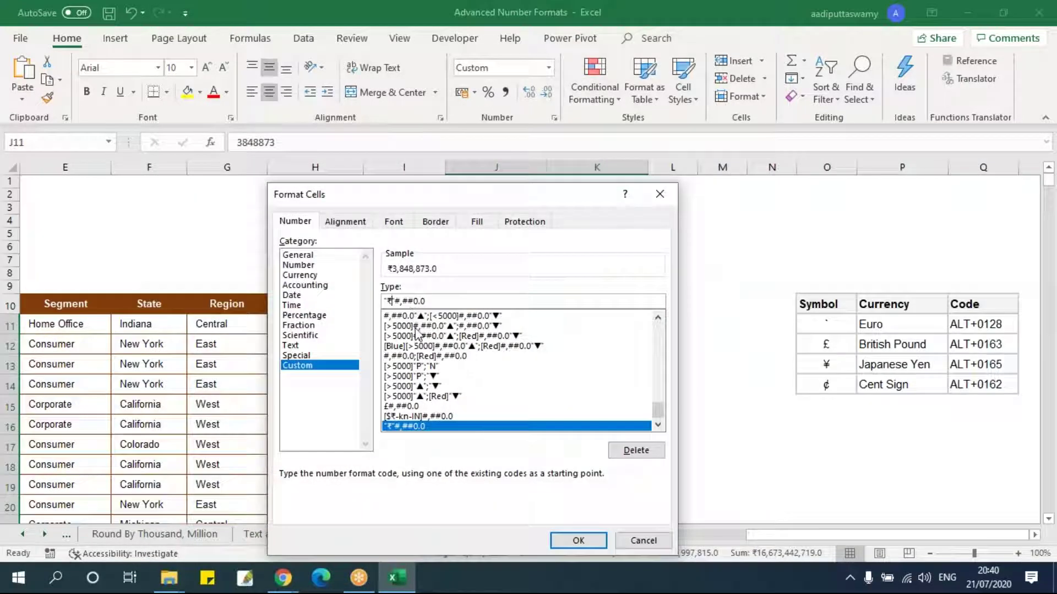
key("BackSpace")
type("€")
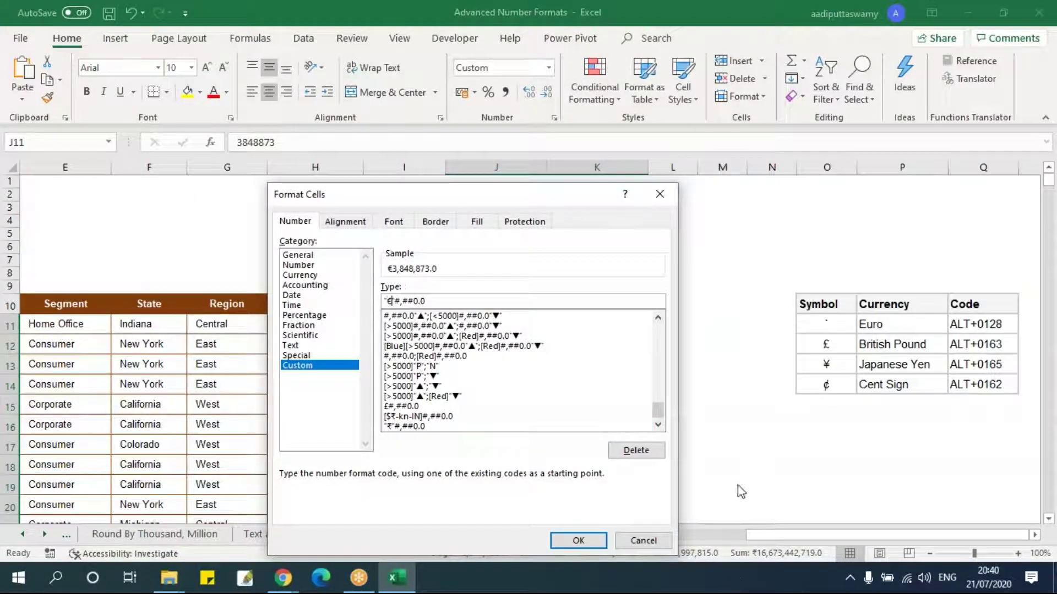
left_click(579, 540)
left_click(703, 403)
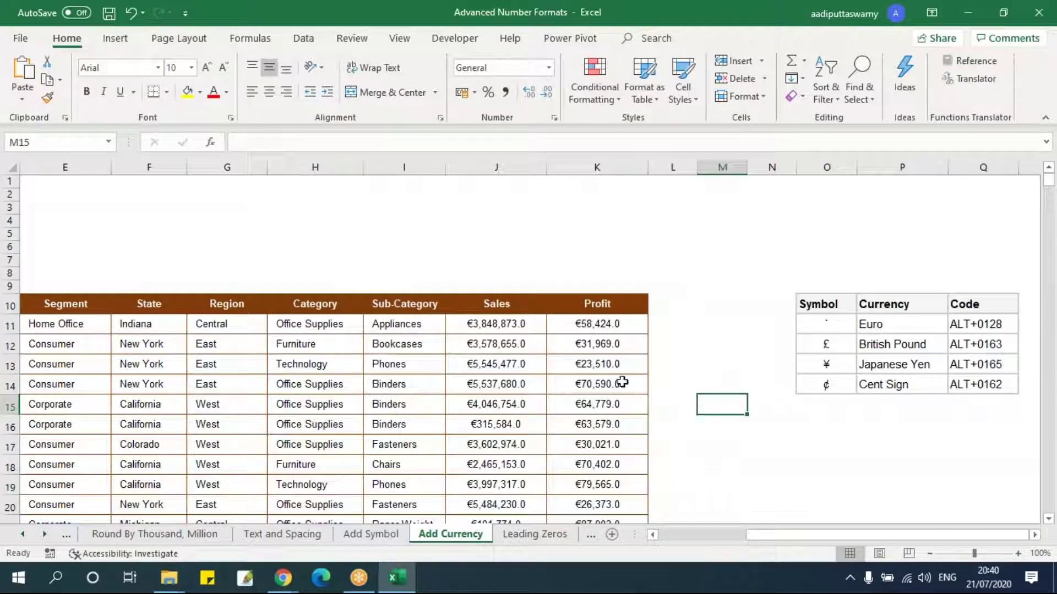
Apply the Currency format with the $ English (Canada) symbol to all Sales and Profit values
left_click(551, 322)
left_click_drag(537, 323, 551, 324)
key("ctrl+shift+Down")
key("ctrl+1")
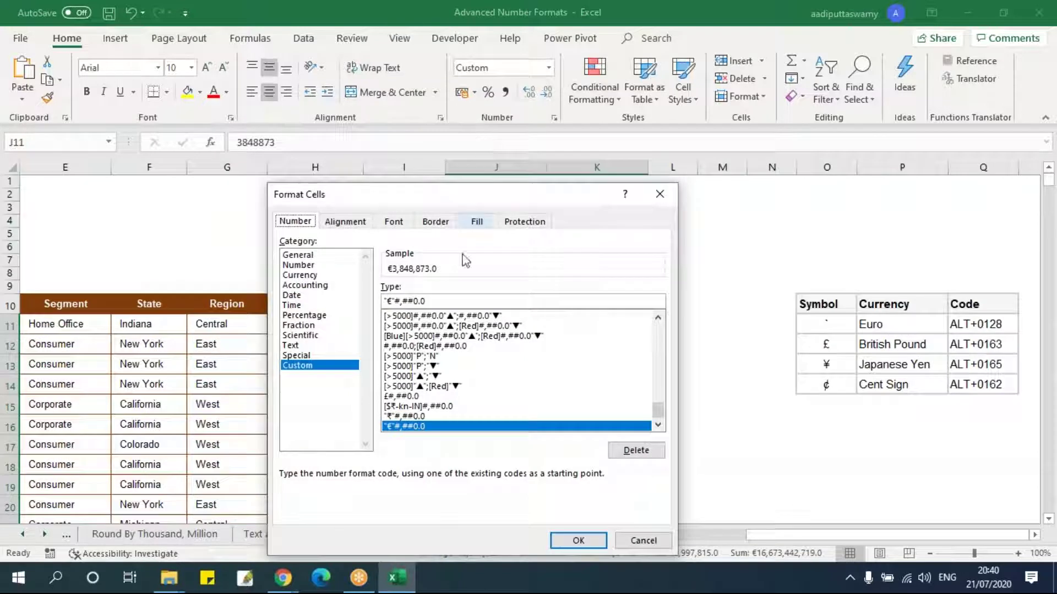
left_click(308, 275)
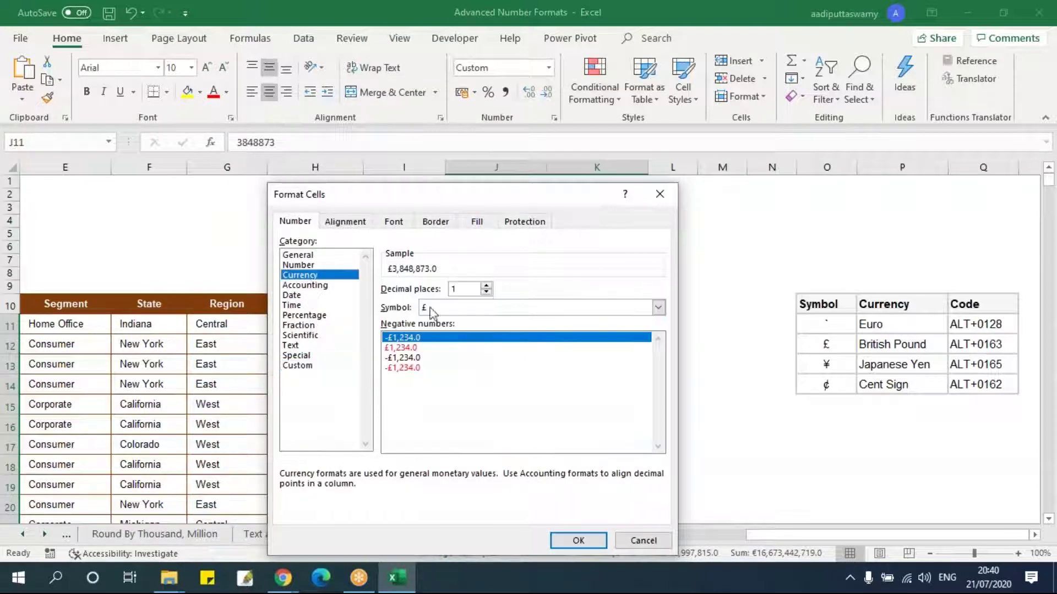
left_click(657, 309)
scroll(502, 425, "down", 3)
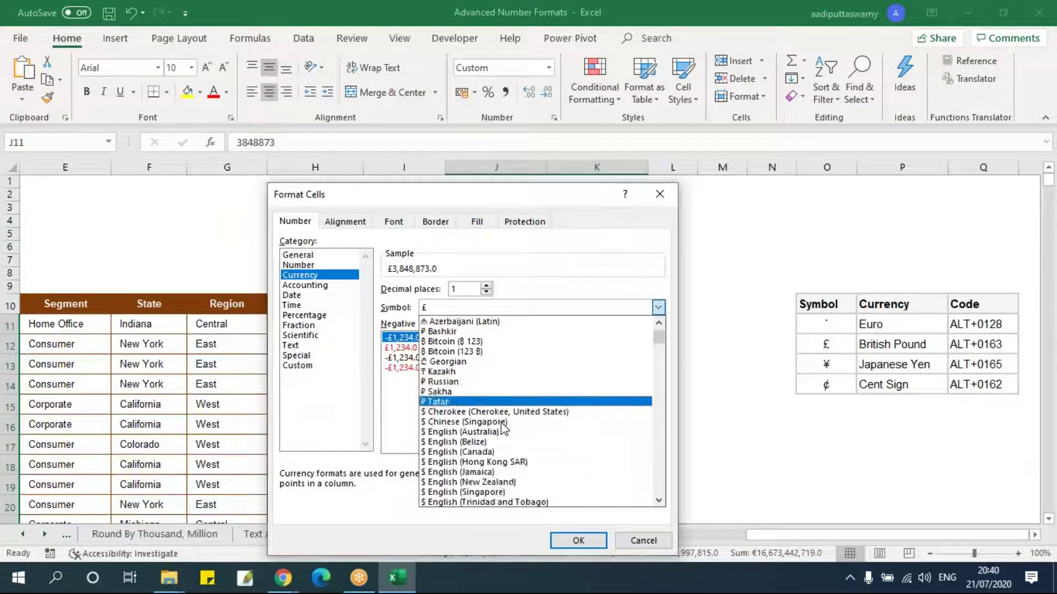
scroll(502, 428, "down", 3)
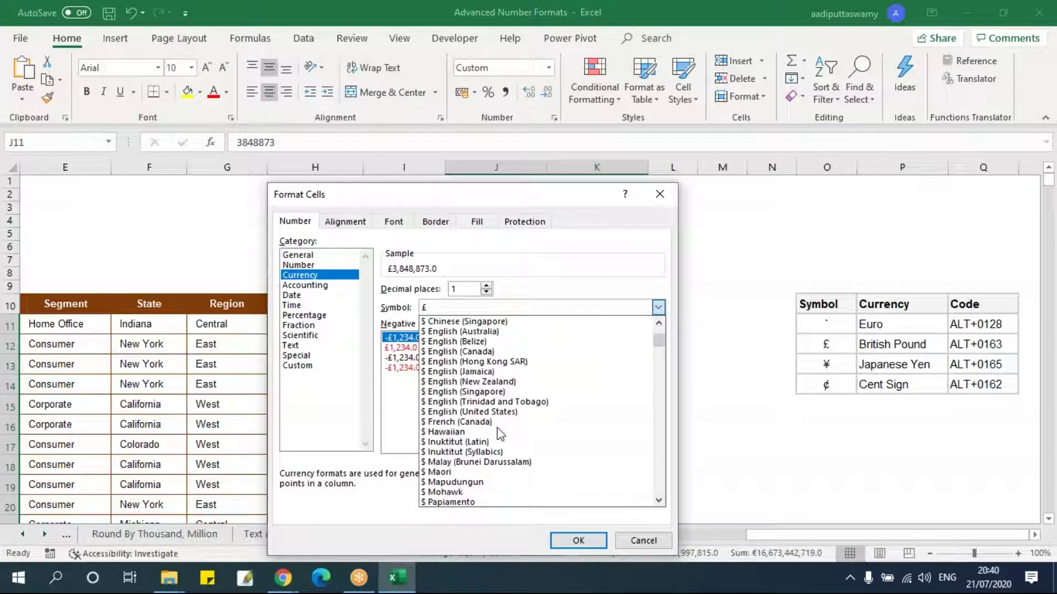
left_click(484, 352)
left_click(578, 541)
left_click(673, 405)
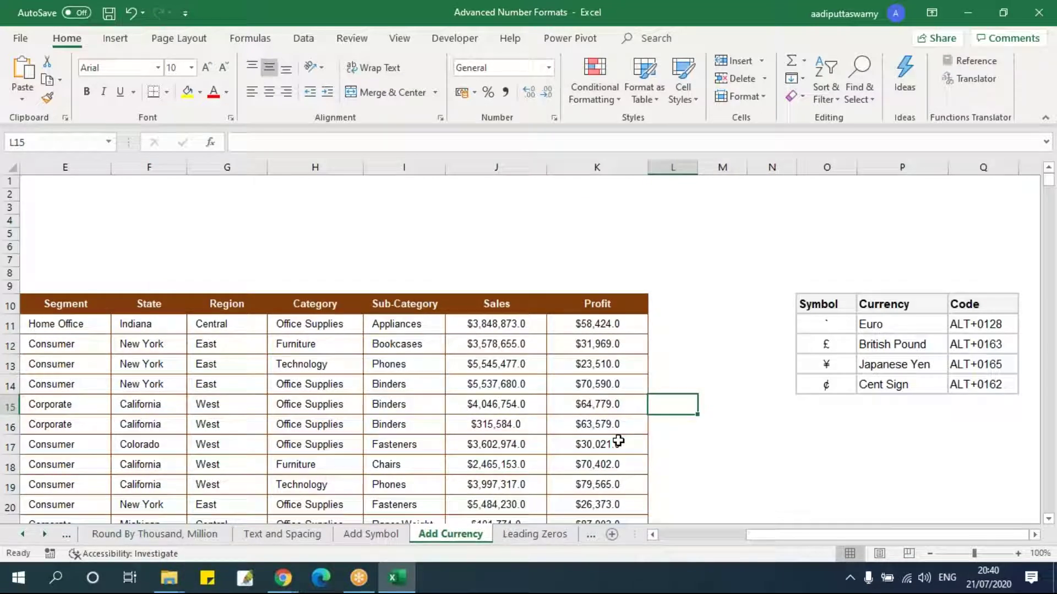
Undo the dollar and euro formatting and the accidental change to the euro cell in the symbol table
left_click(703, 380)
key("ctrl+z")
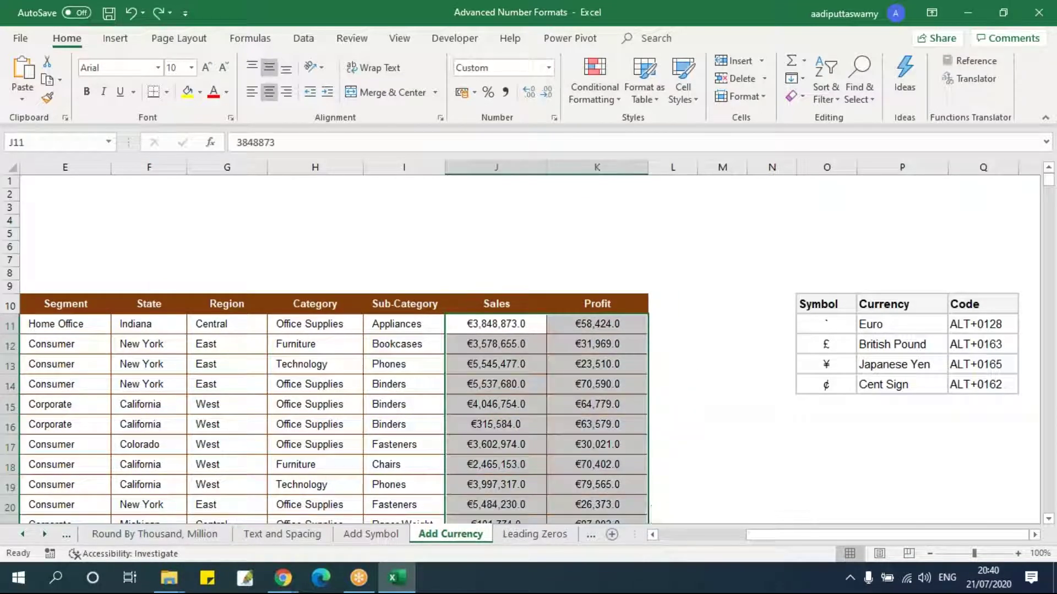
left_click(704, 349)
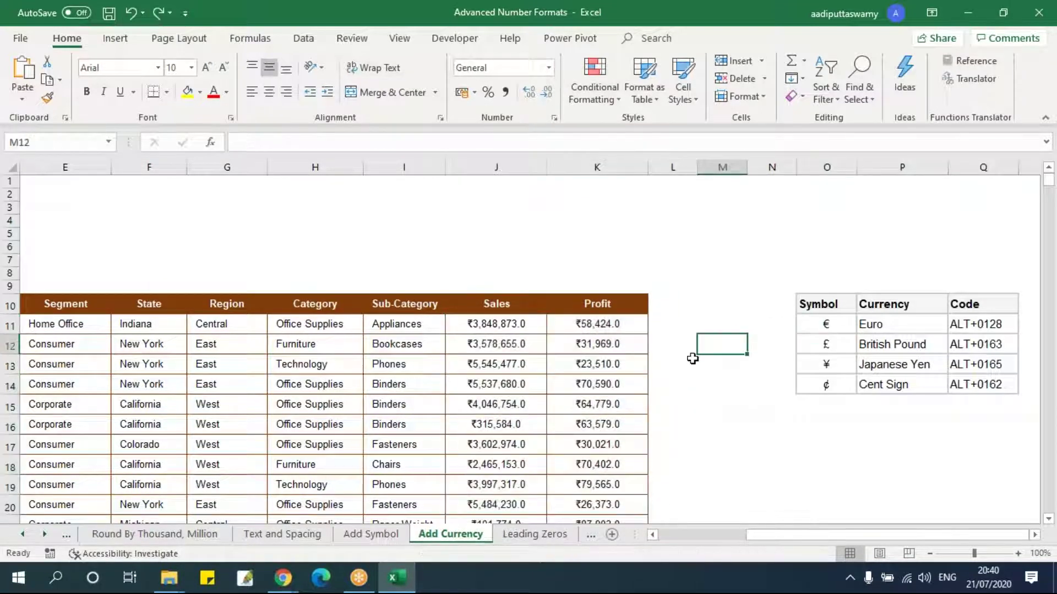
Switch to the Leading Zeros sheet and widen the Row ID column
left_click(548, 534)
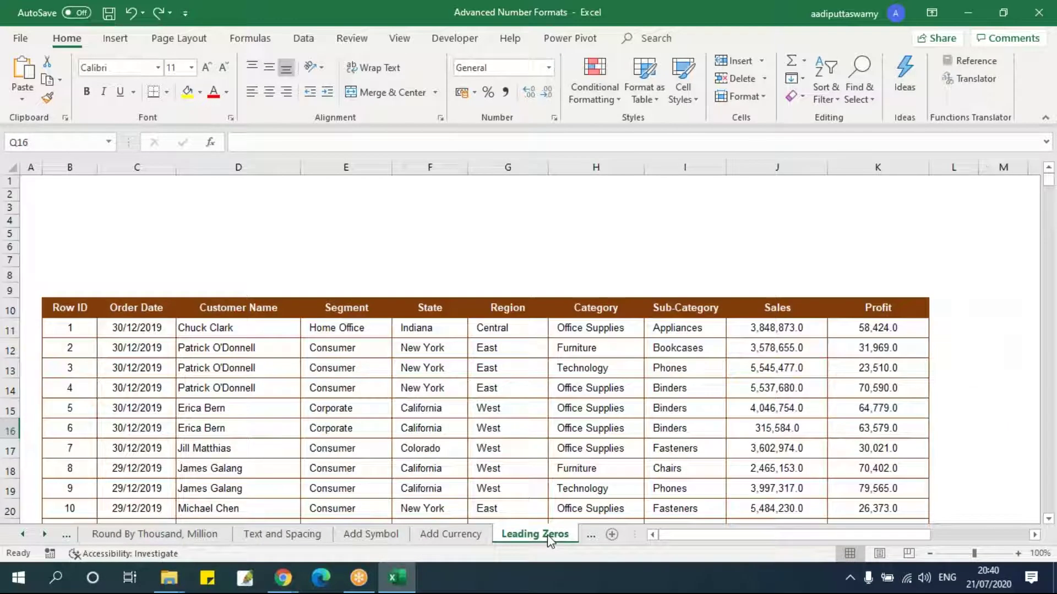
left_click(594, 451)
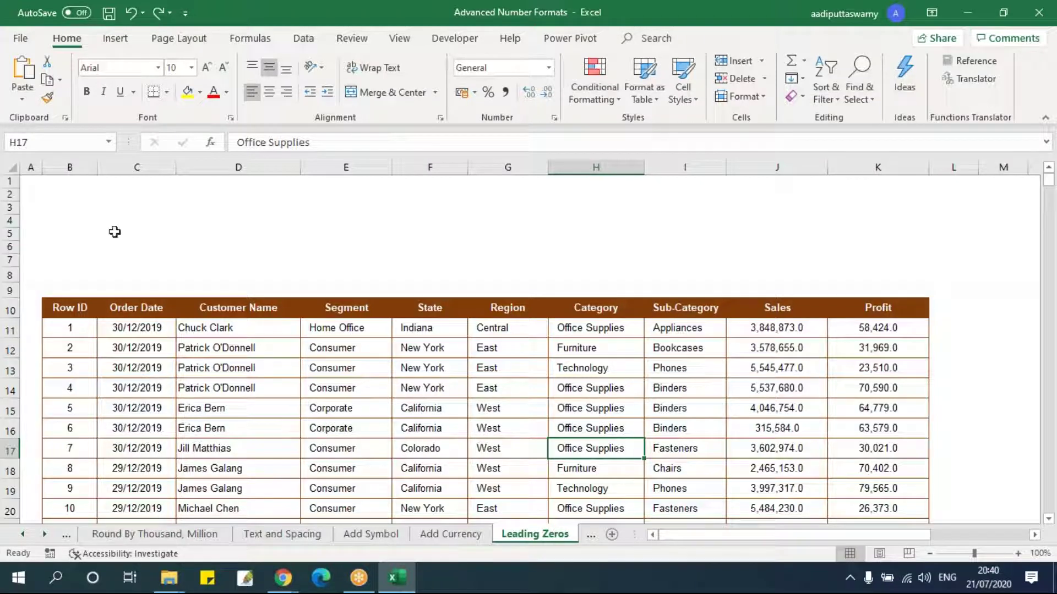
left_click_drag(97, 167, 132, 168)
left_click(110, 334)
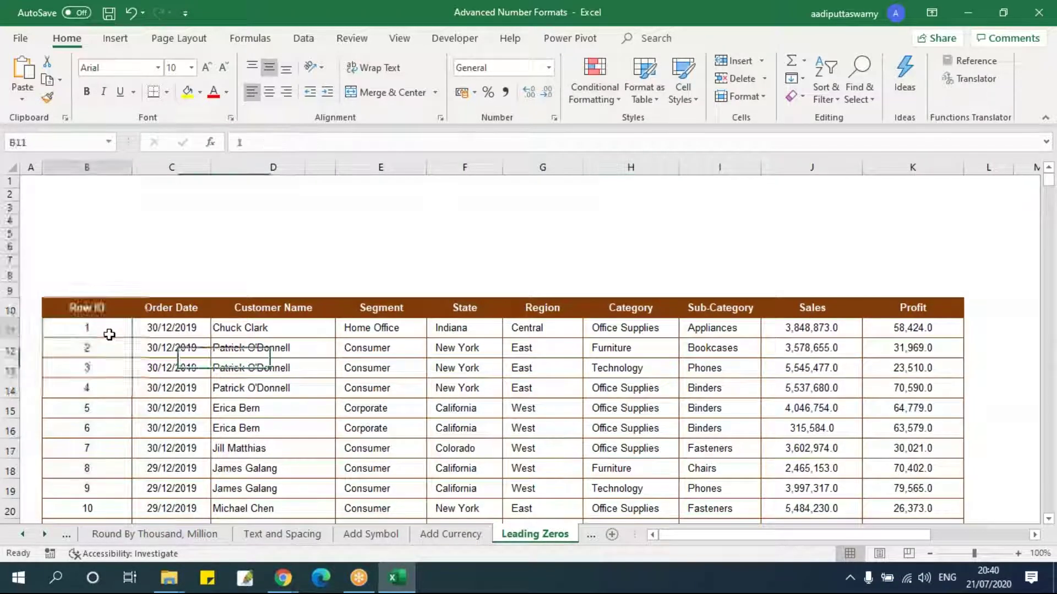
key("Up")
key("Down")
key("ctrl+shift+Down")
key("ctrl+BackSpace")
key("ctrl+1")
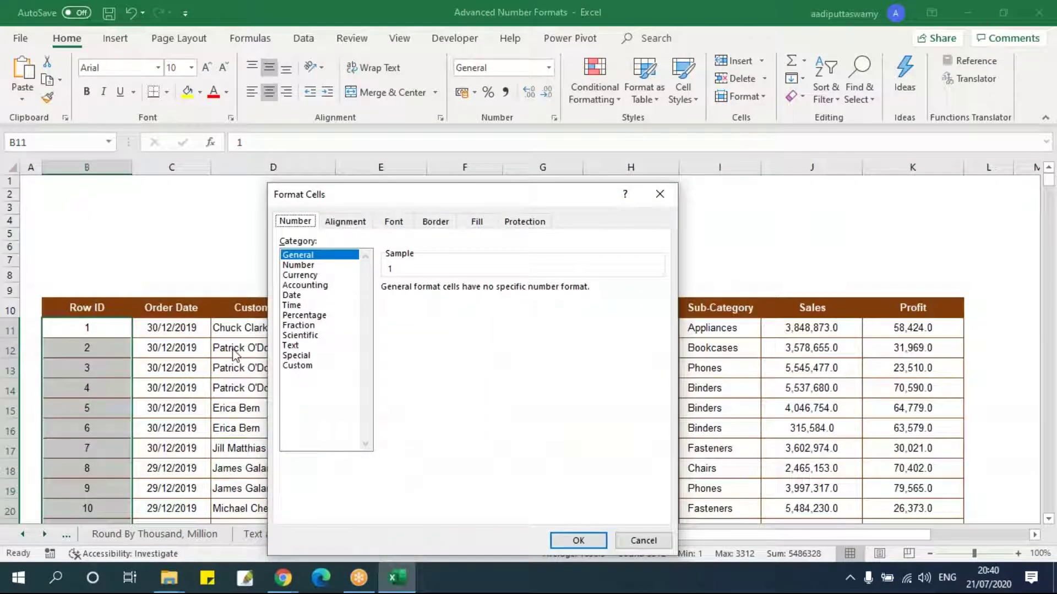
key("Escape")
Apply the custom number format 00000 to all Row ID values from B11 to the end of the table and review them
left_click(91, 351)
key("ctrl+Down")
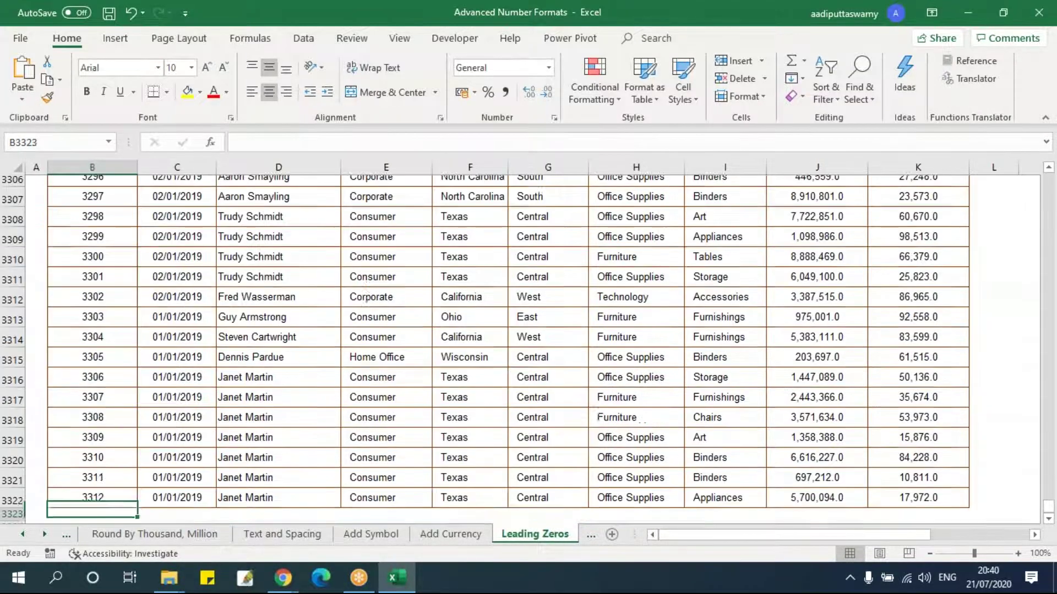
key("ctrl+Up")
key("Down")
key("ctrl+shift+Down")
key("ctrl+BackSpace")
key("ctrl+1")
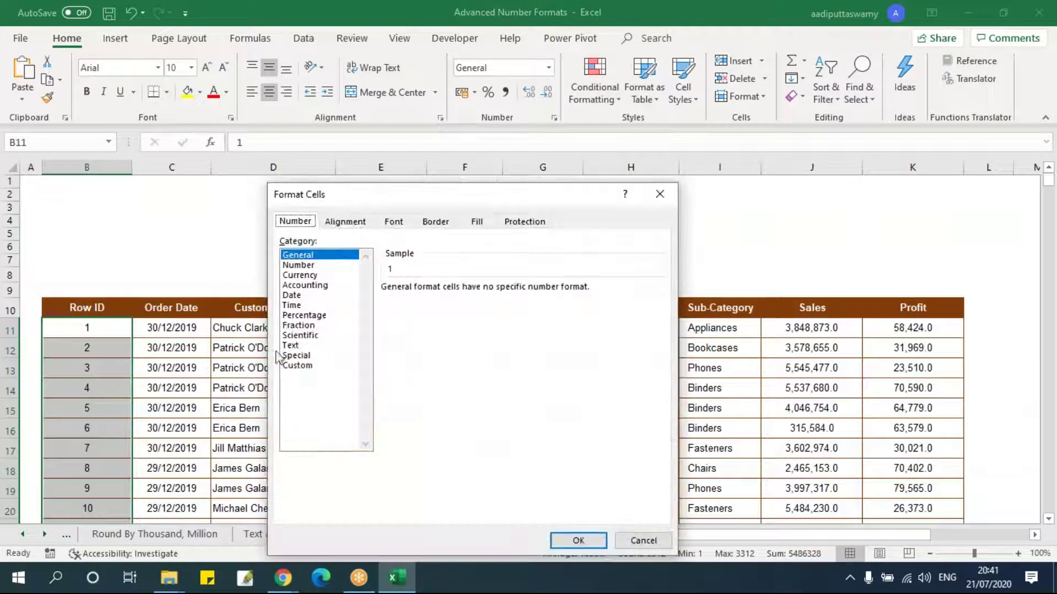
left_click(306, 366)
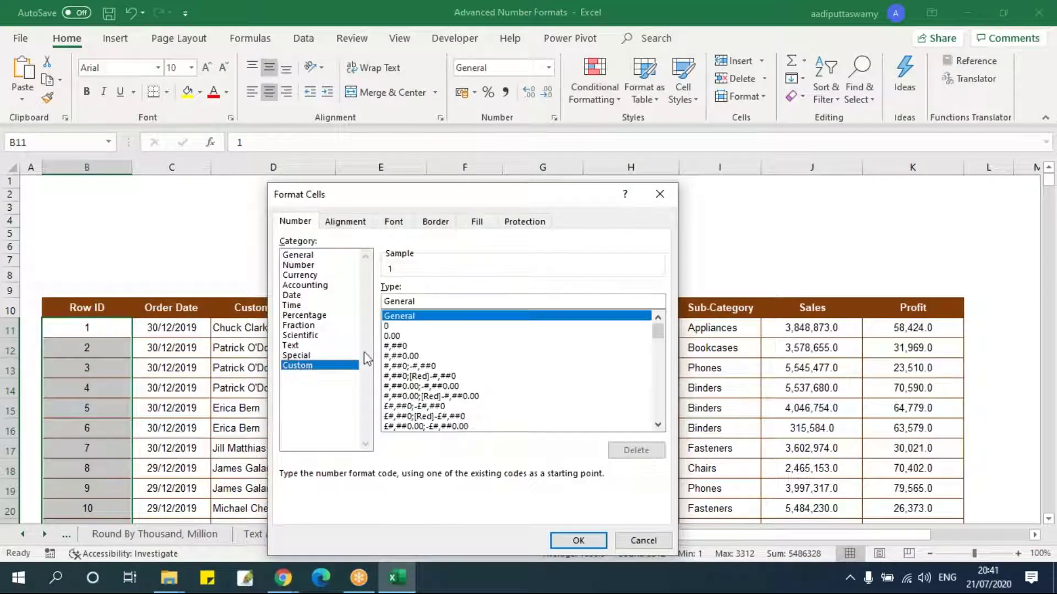
key("Tab")
type("000")
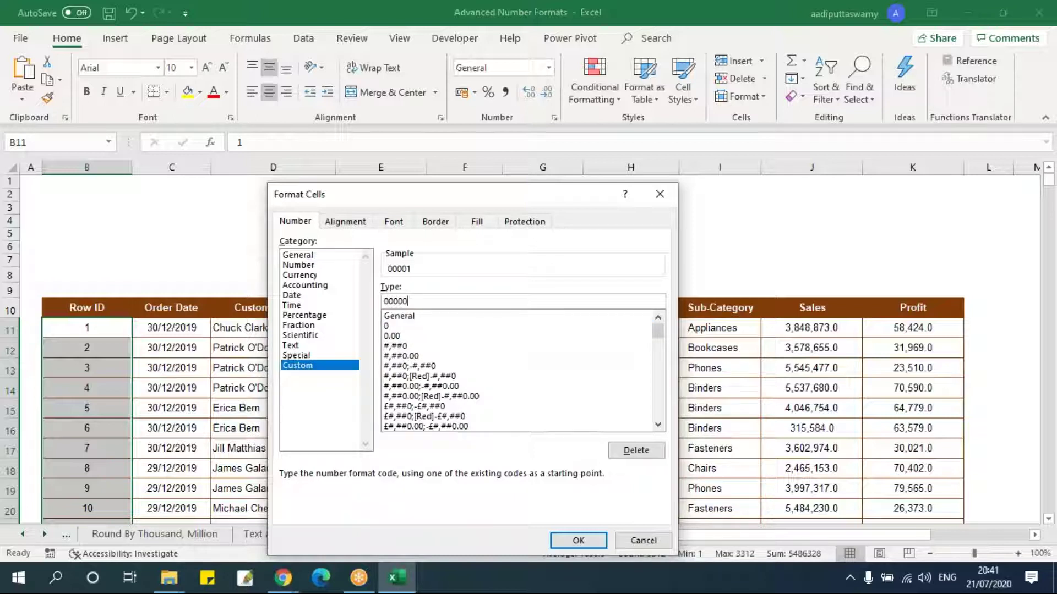
left_click(588, 542)
left_click(120, 392)
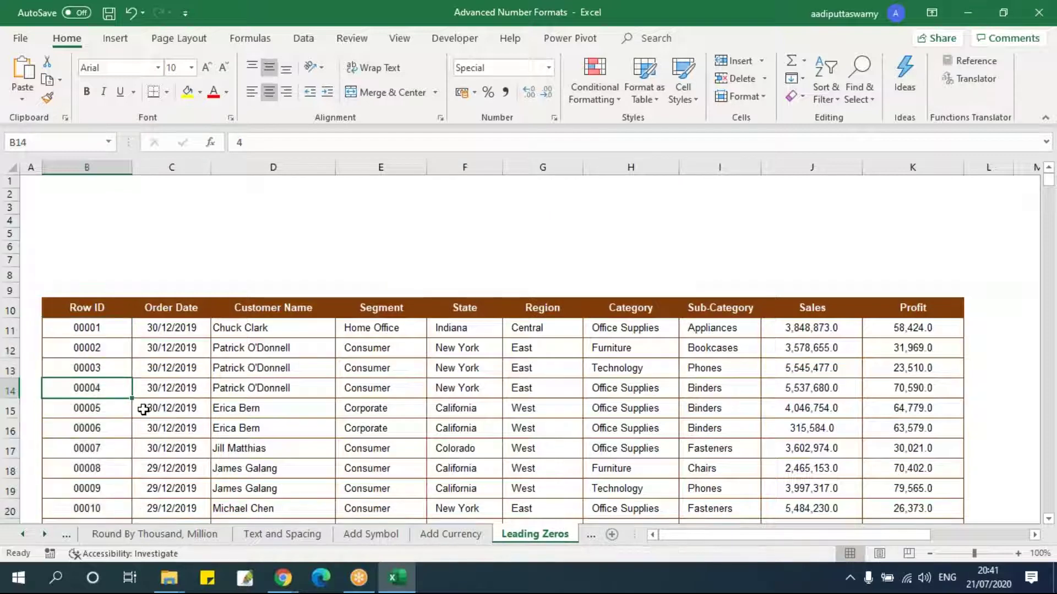
scroll(143, 408, "down", 6)
scroll(143, 410, "up", 5)
scroll(143, 410, "up", 1)
Switch to the Percentage sheet and apply the Percentage format with 3 decimal places to all Profit Share values from L11 down
left_click(590, 535)
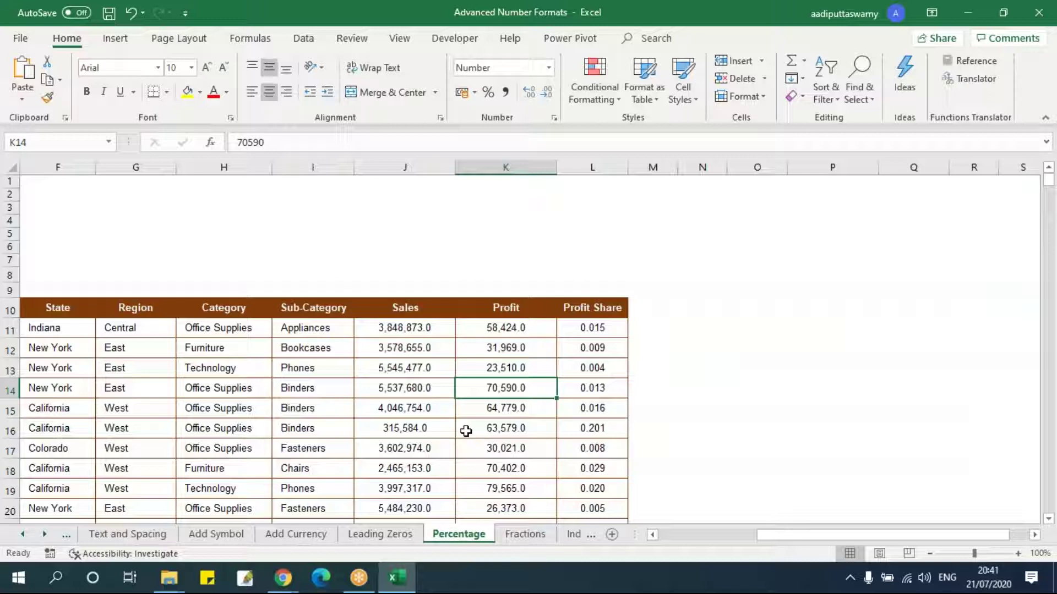
key("Up")
key("Up")
key("Right")
key("Up")
key("Up")
key("Down")
key("ctrl+shift+Down")
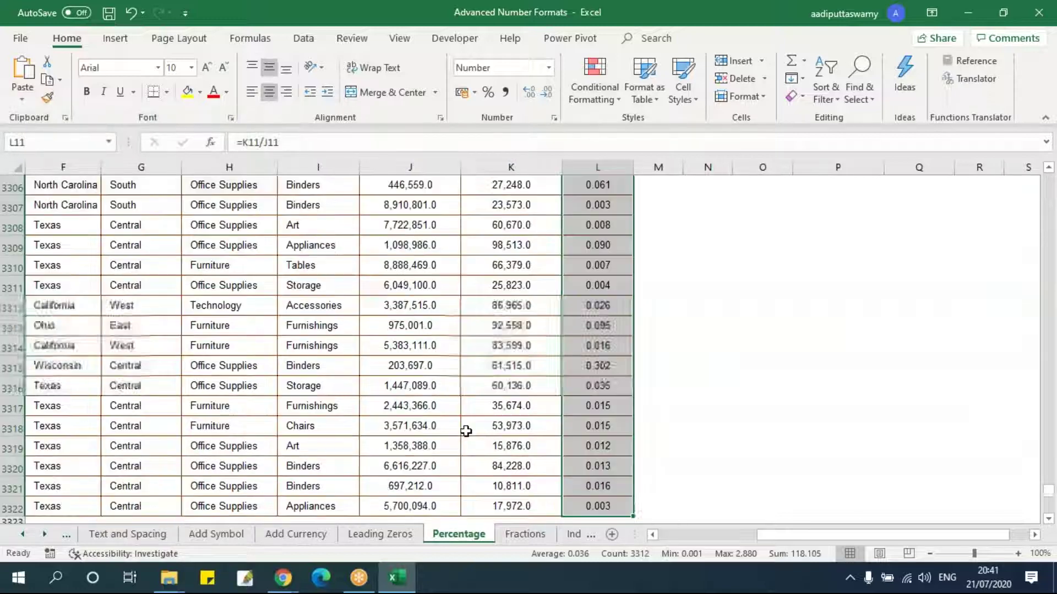
key("ctrl+1")
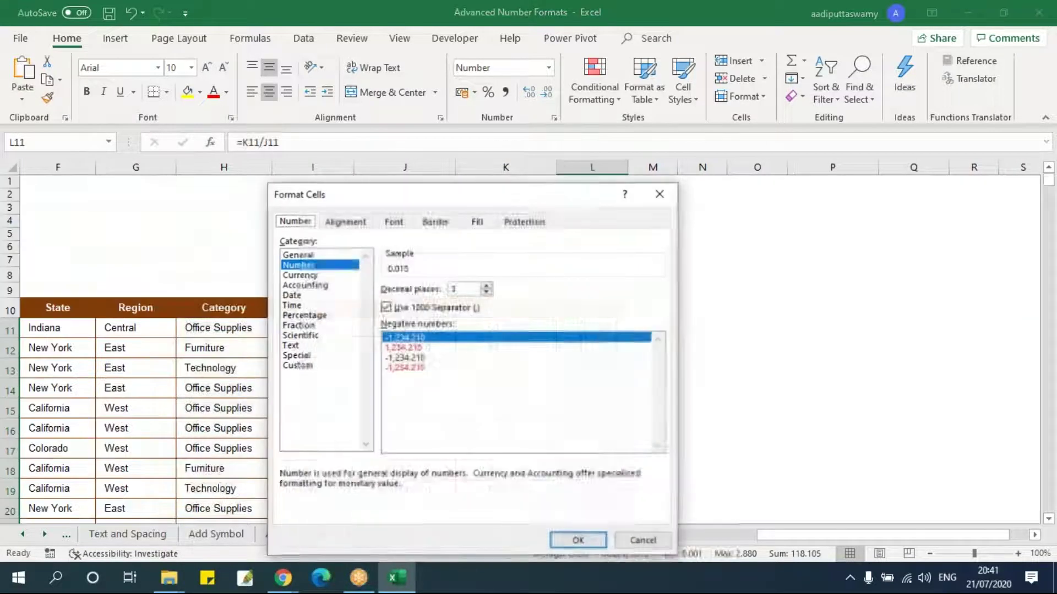
left_click(304, 315)
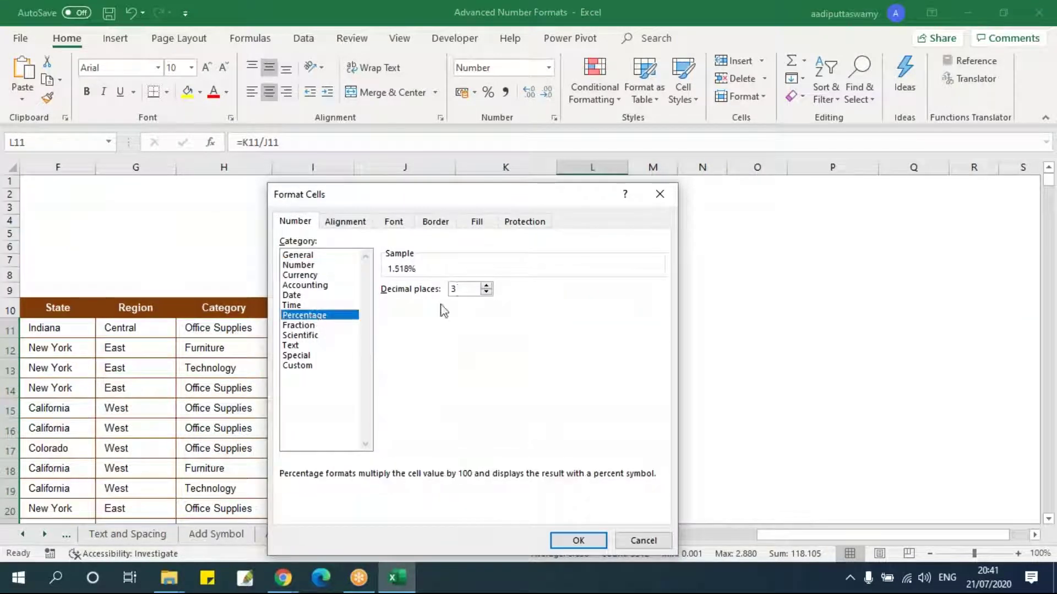
left_click(579, 541)
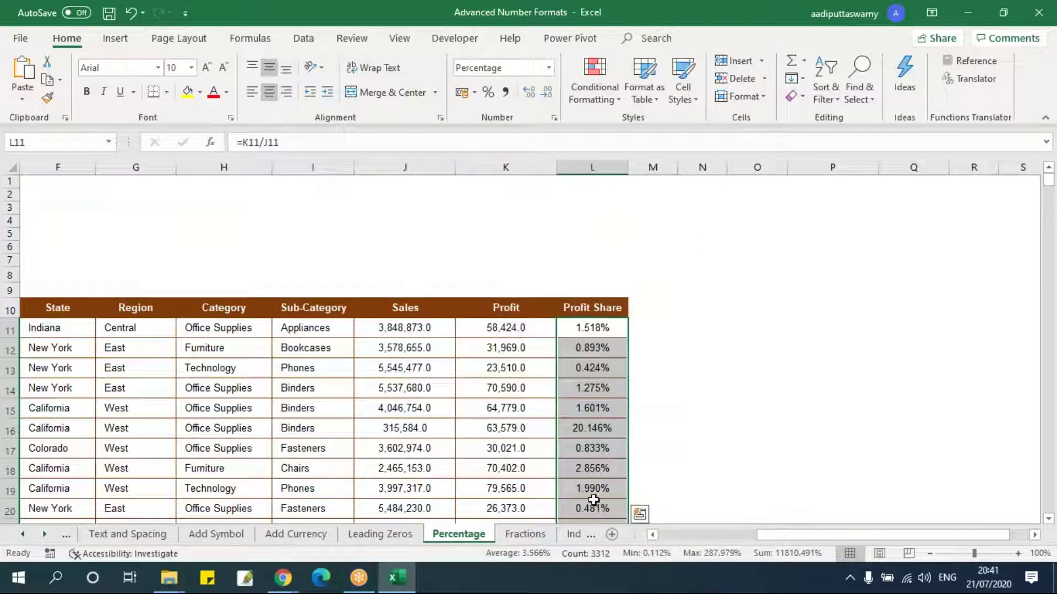
scroll(709, 439, "down", 2)
scroll(709, 438, "up", 2)
Set the custom number format of the selected Profit Share values to 0.00%;0.00%
key("ctrl+1")
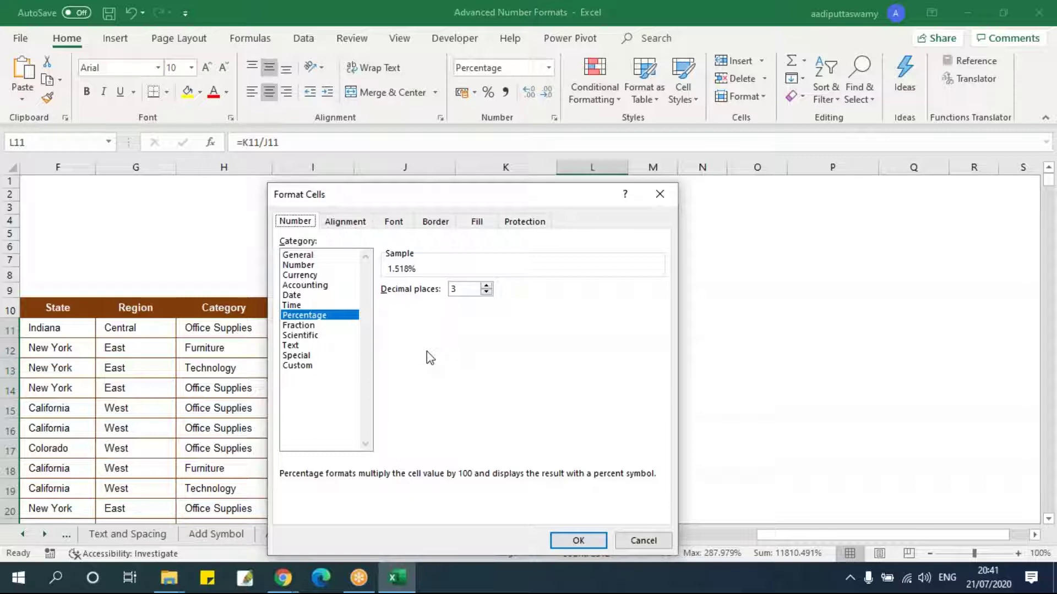
left_click(301, 365)
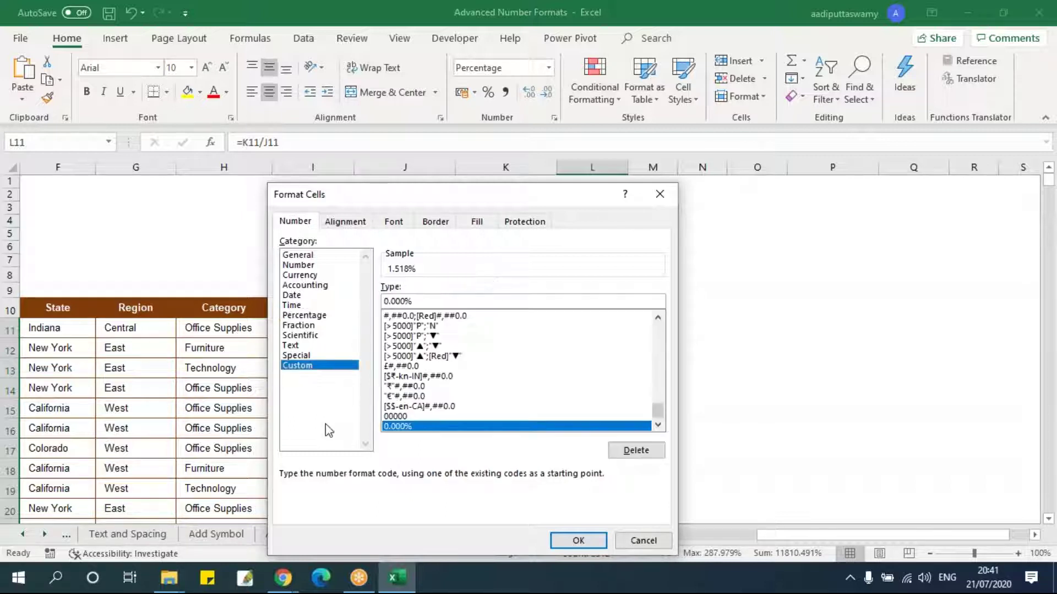
left_click(400, 301)
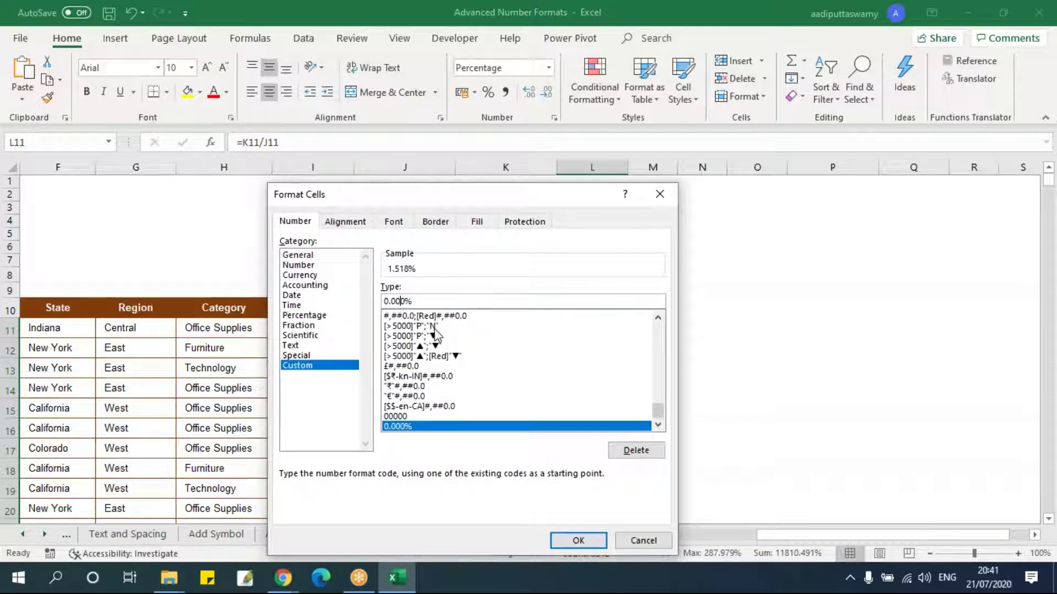
key("BackSpace")
left_click_drag(424, 298, 357, 302)
left_click(424, 300)
left_click(417, 302)
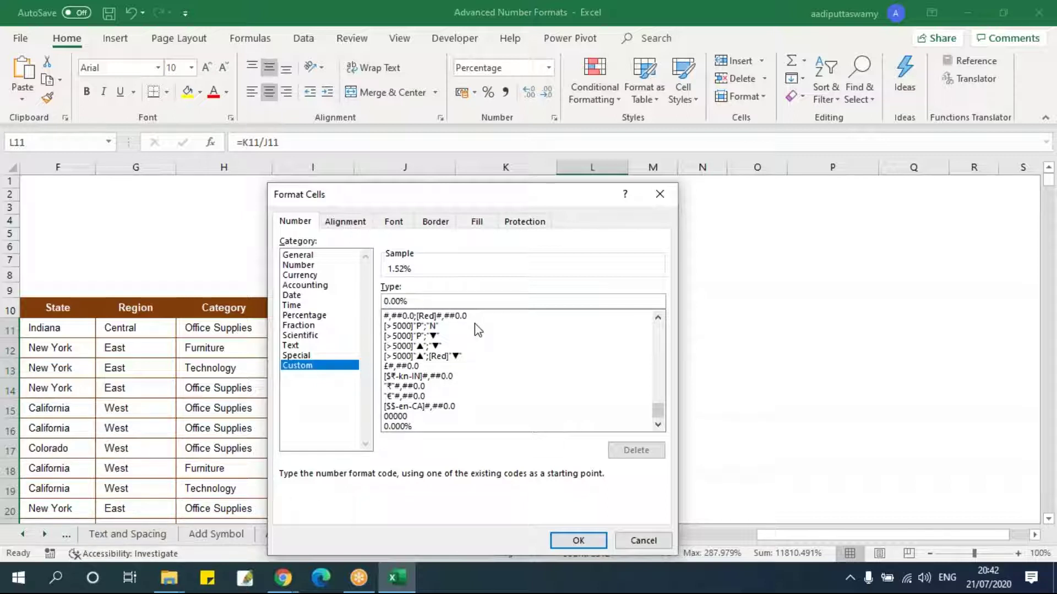
left_click_drag(417, 303, 250, 302)
left_click(416, 302)
type(";0.00%")
left_click(578, 540)
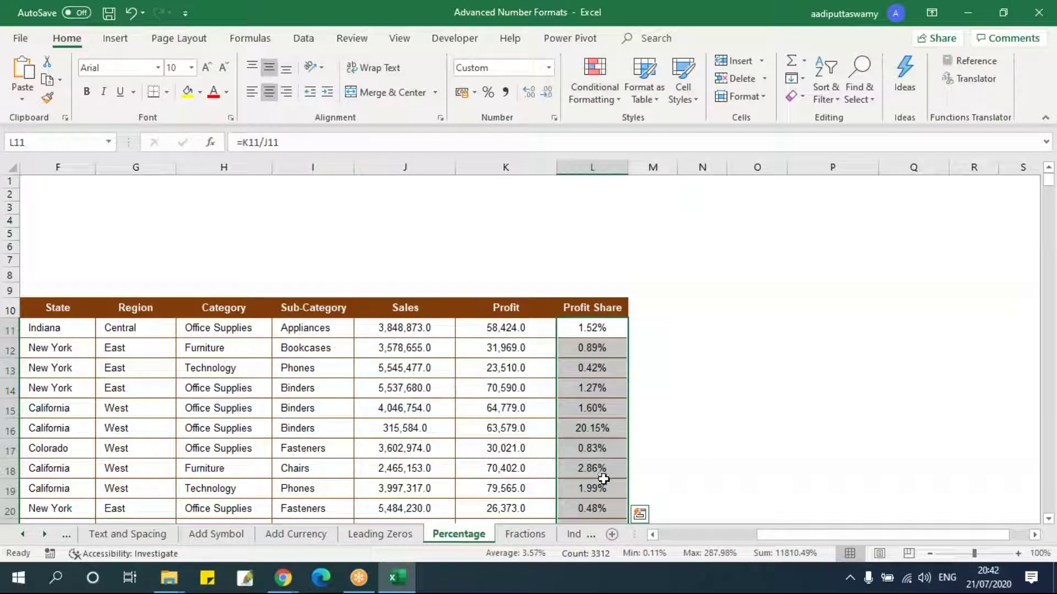
Enclose the negative section of the Profit Share custom format in parentheses, making it 0.00%;(0.00%)
key("ctrl+1")
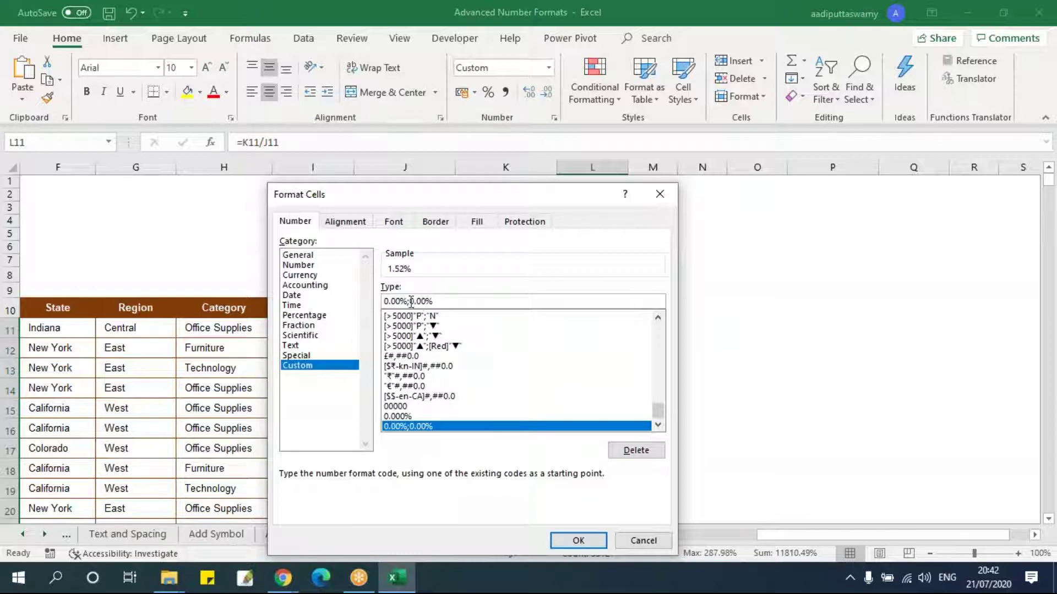
type("(")
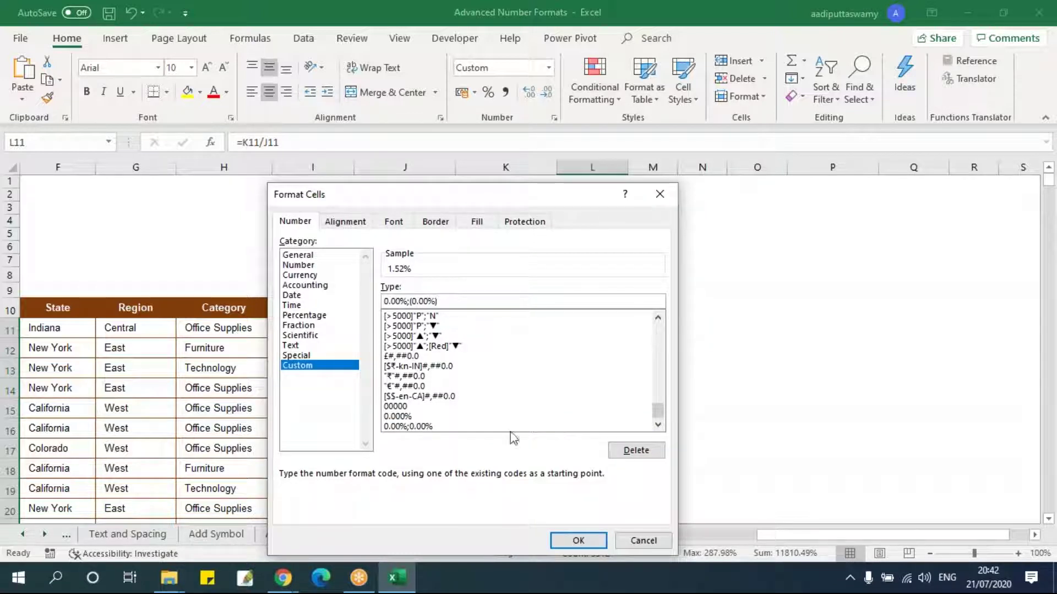
left_click(578, 540)
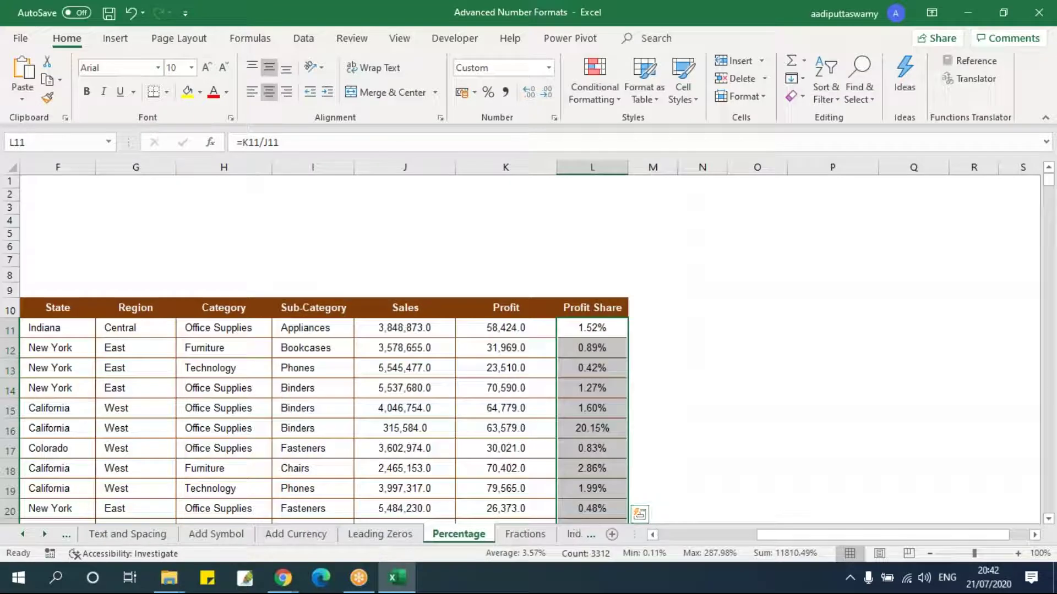
Examine the Profit Share column up close, checking its number format and the formula in L11
left_click(612, 332)
scroll(727, 428, "up", 7, "ctrl")
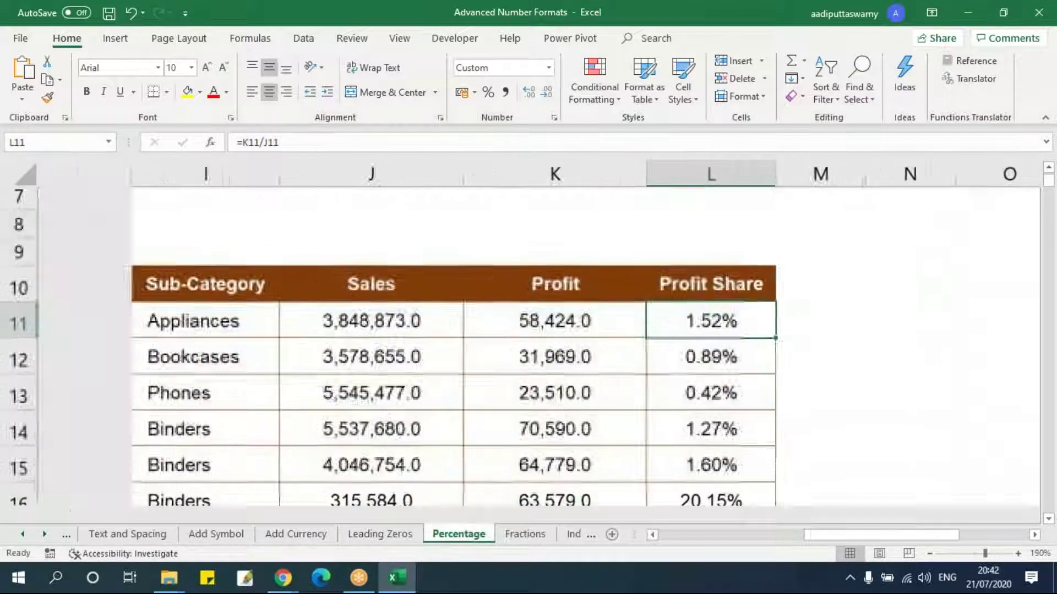
left_click(1035, 535)
left_click(696, 424)
left_click(562, 326)
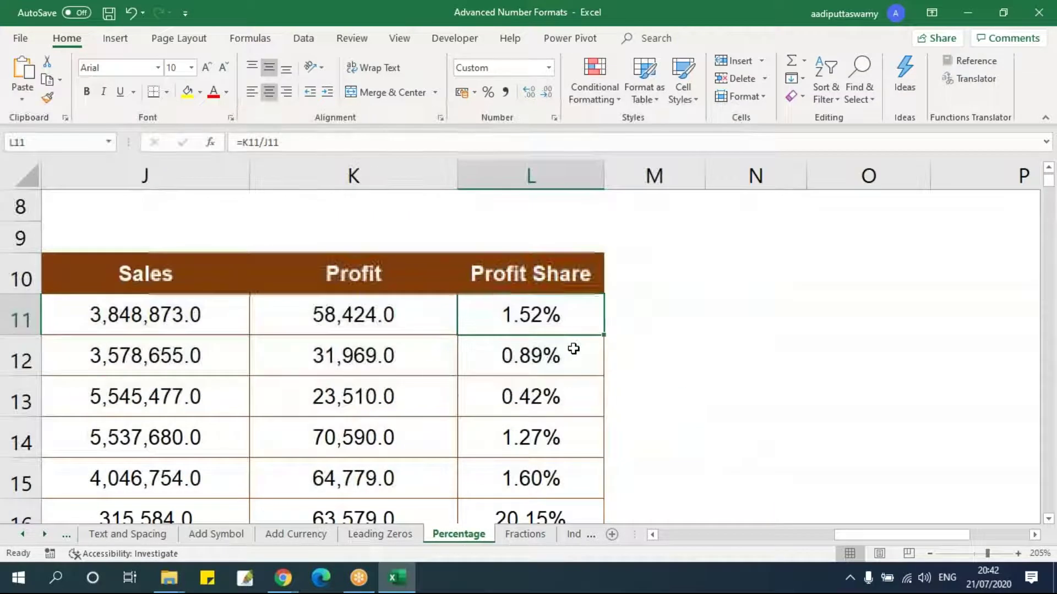
key("Up")
key("Down")
key("ctrl+shift+Down")
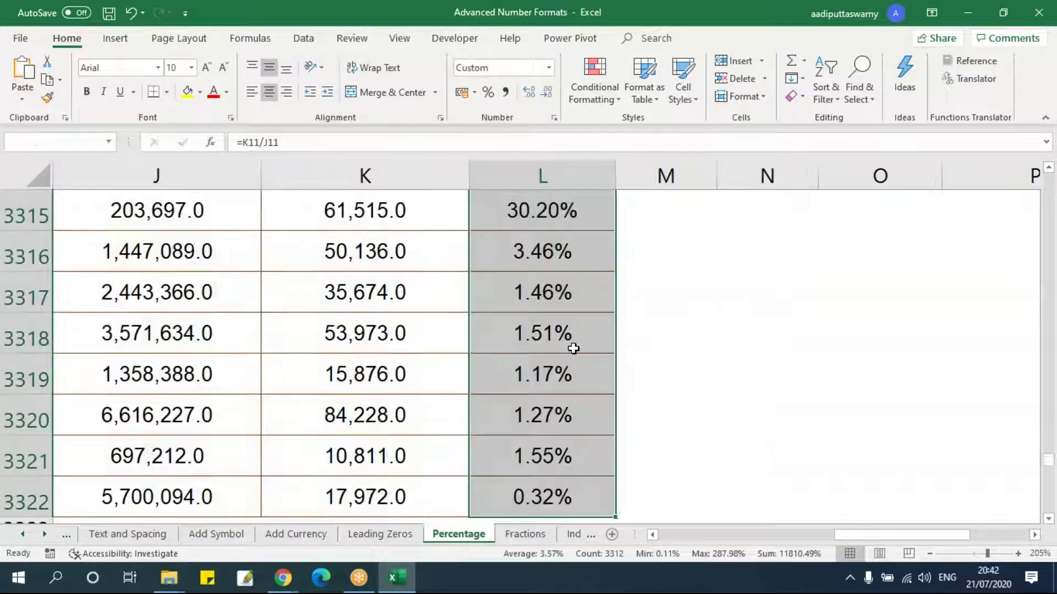
key("ctrl+BackSpace")
key("ctrl+1")
key("Return")
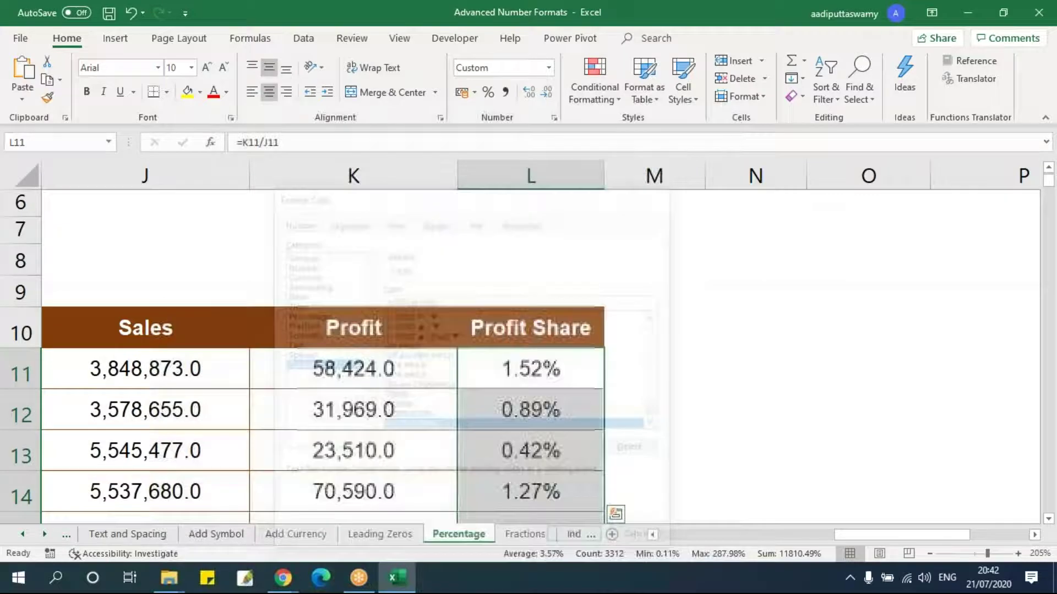
double_click(536, 369)
key("ctrl+Return")
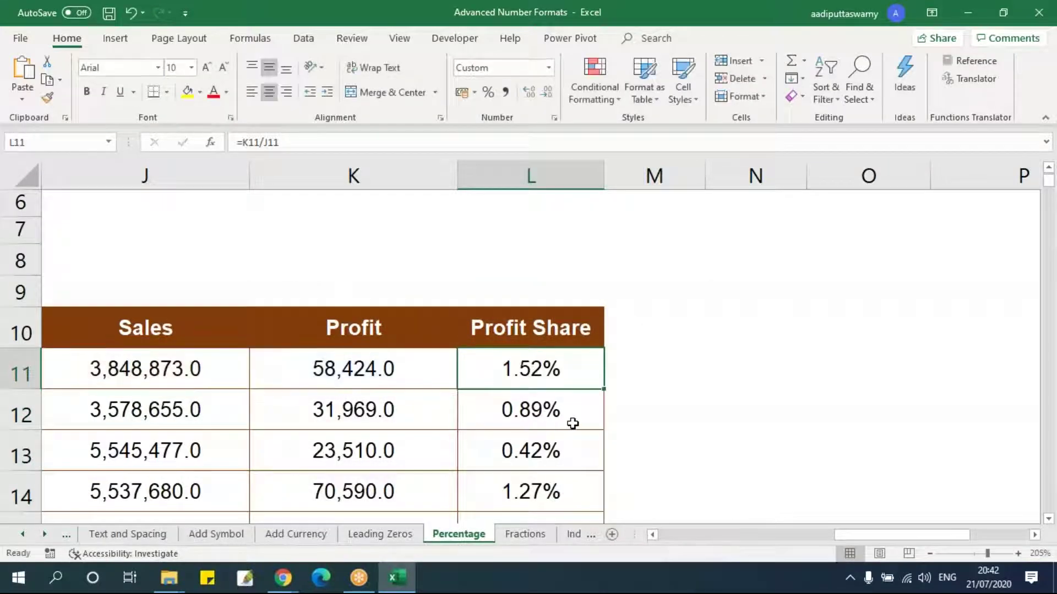
Convert all Profit Share formulas from L11 down to static values by pasting them over themselves as values
key("ctrl+shift+Down")
key("ctrl+c")
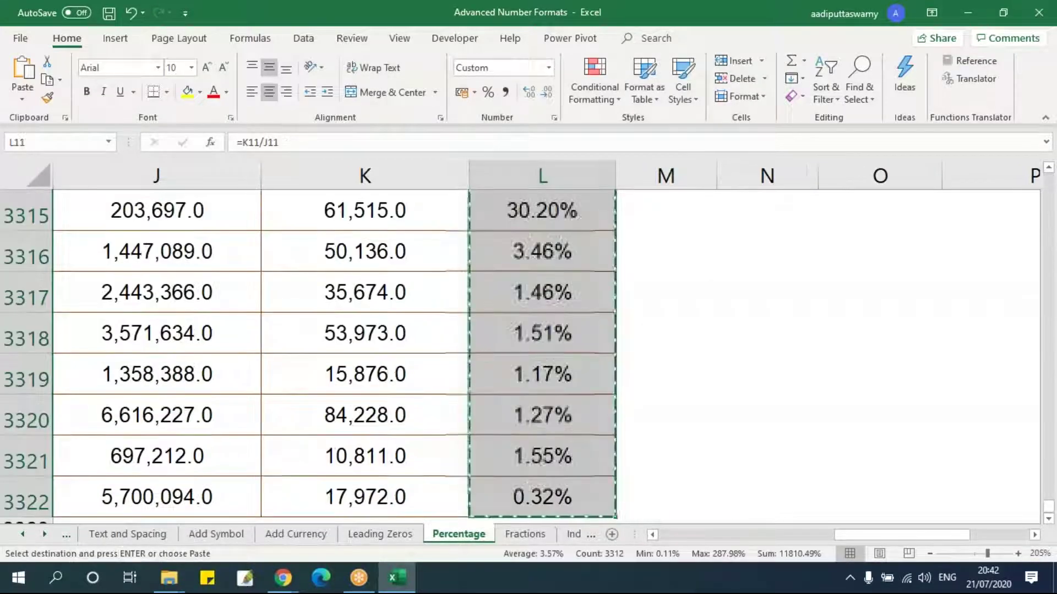
key("ctrl+BackSpace")
key("ctrl+alt+v")
key("v")
key("Return")
key("Escape")
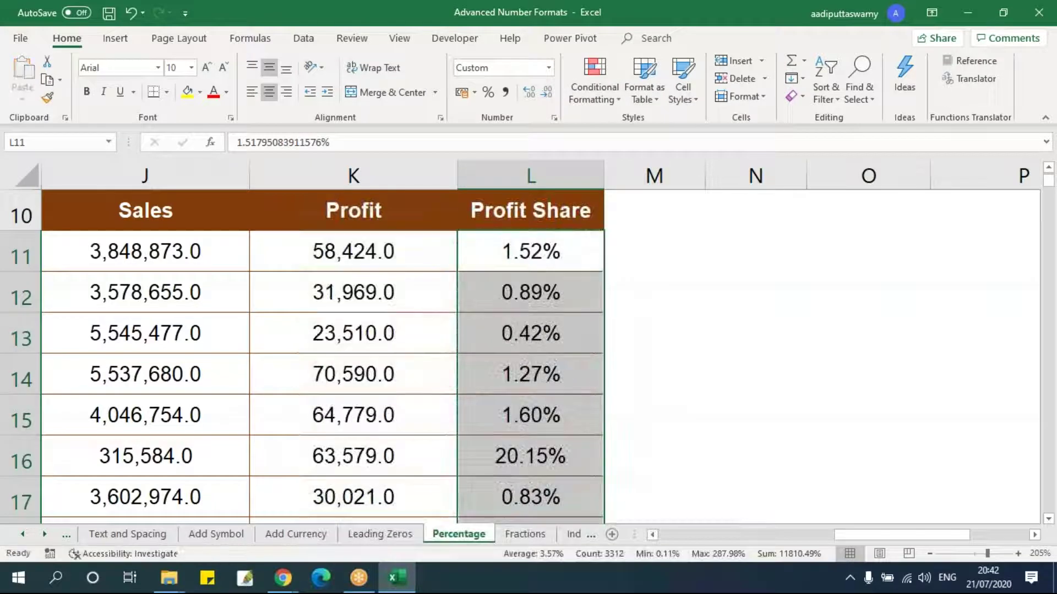
Make the Profit Share values in L11 and L16 negative by adding a minus sign in front of each
double_click(529, 250)
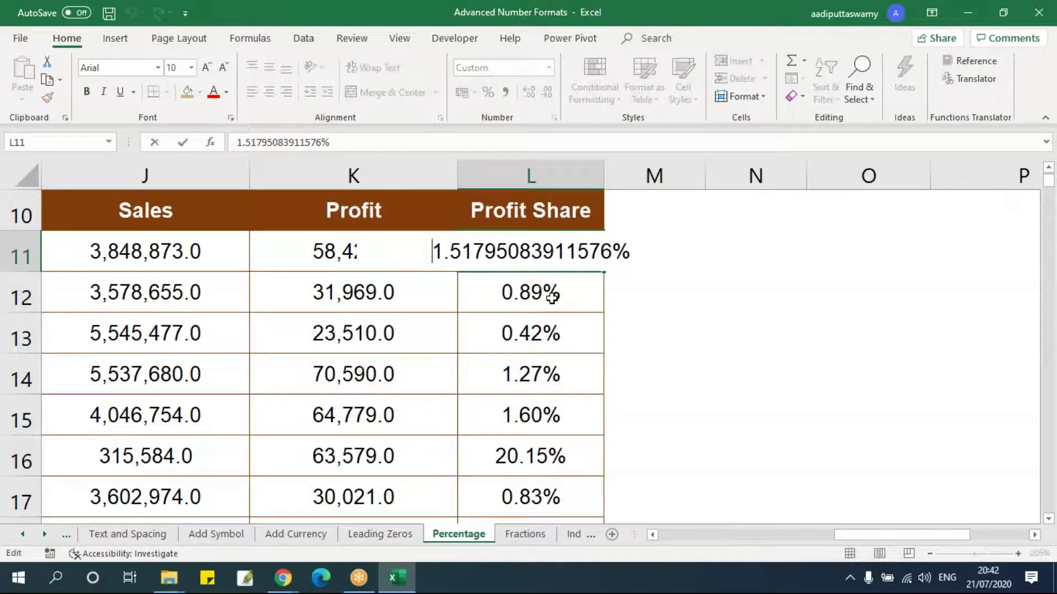
type("-")
key("Return")
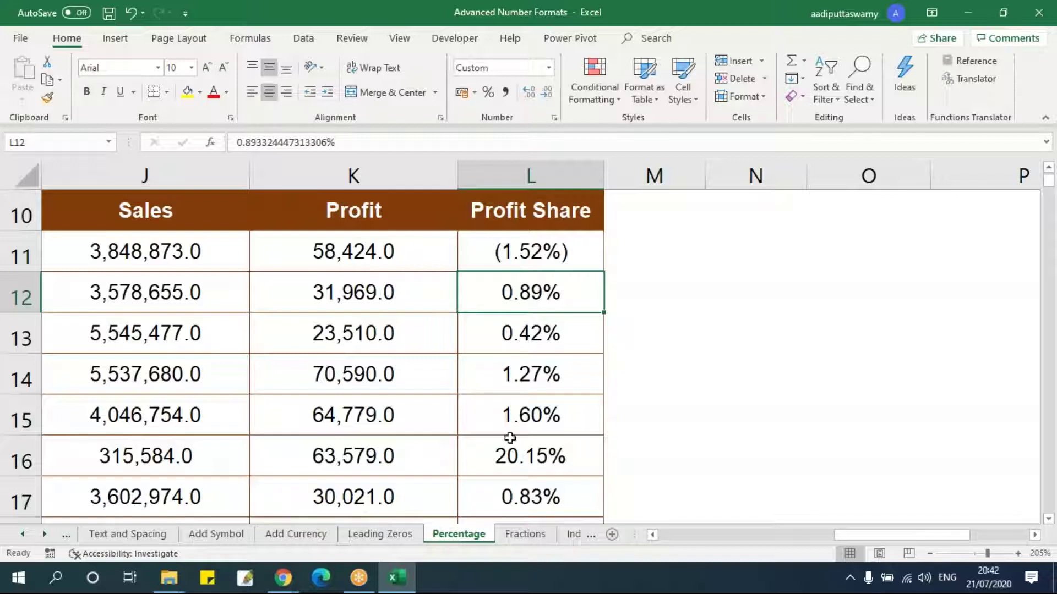
double_click(512, 456)
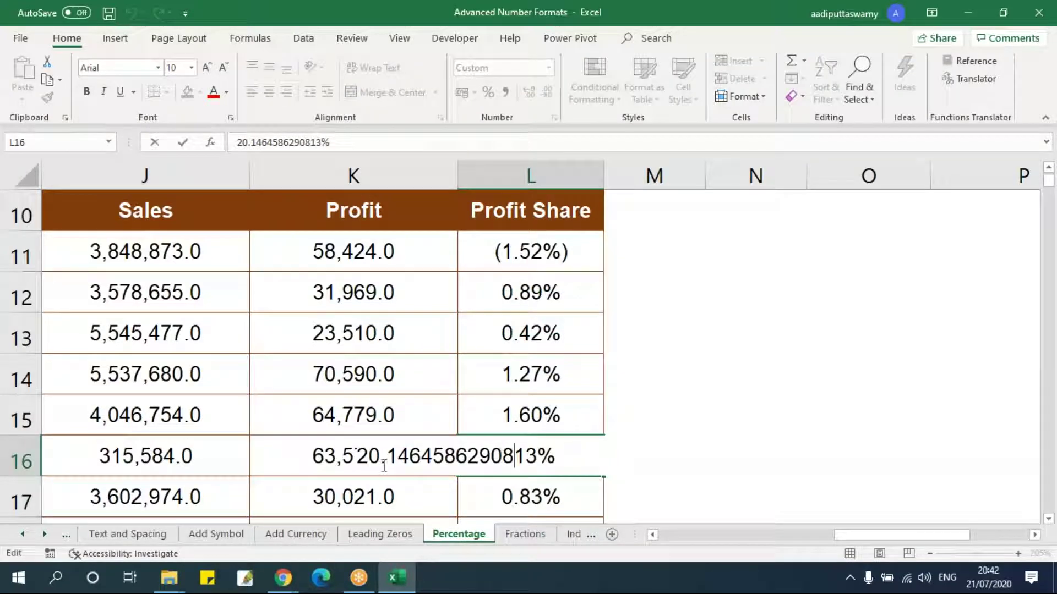
left_click(359, 456)
double_click(510, 456)
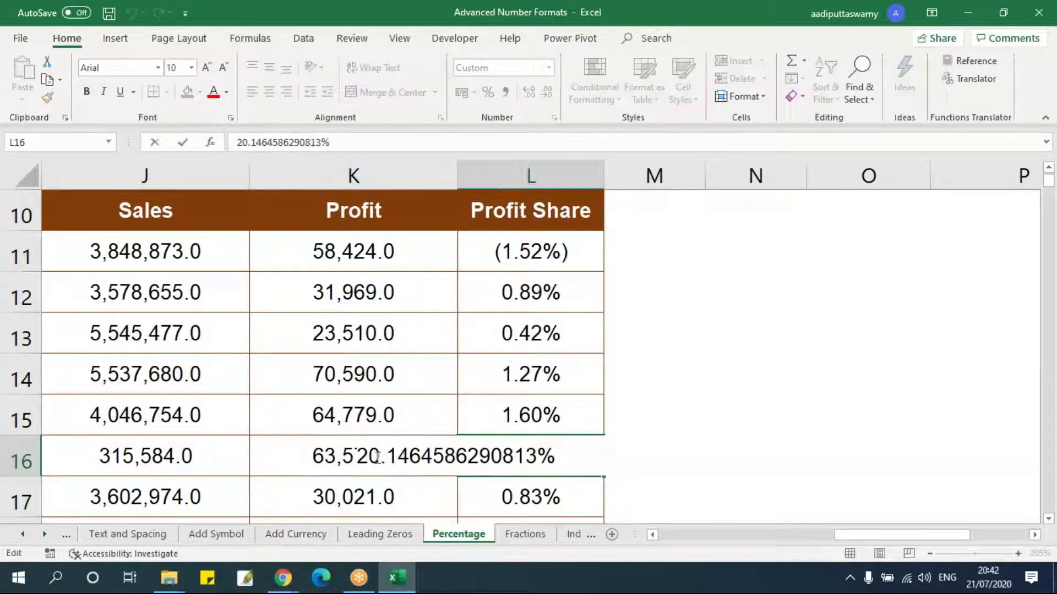
type("-")
key("Return")
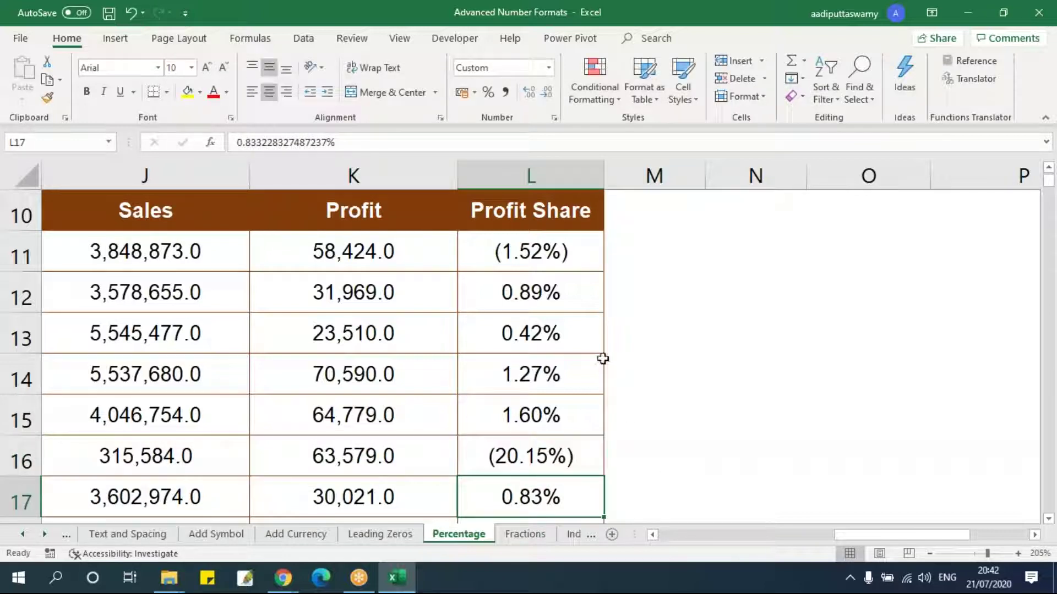
Add a red color code to the negative section of the Profit Share format, making it 0.00%;(0.00%)[red], and review the column
left_click(583, 266)
key("ctrl+shift+Down")
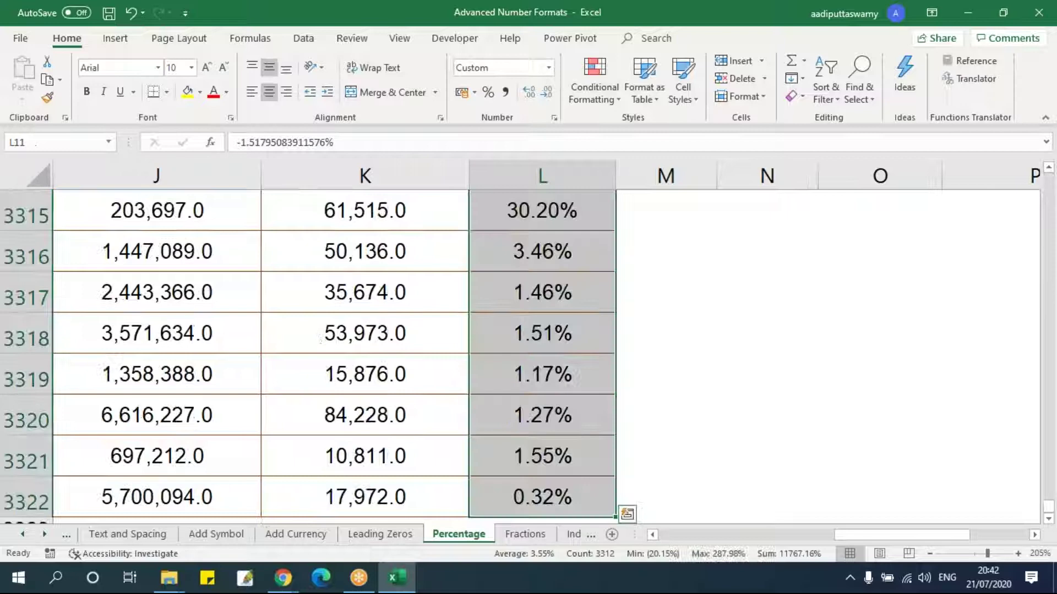
key("ctrl+BackSpace")
key("ctrl+1")
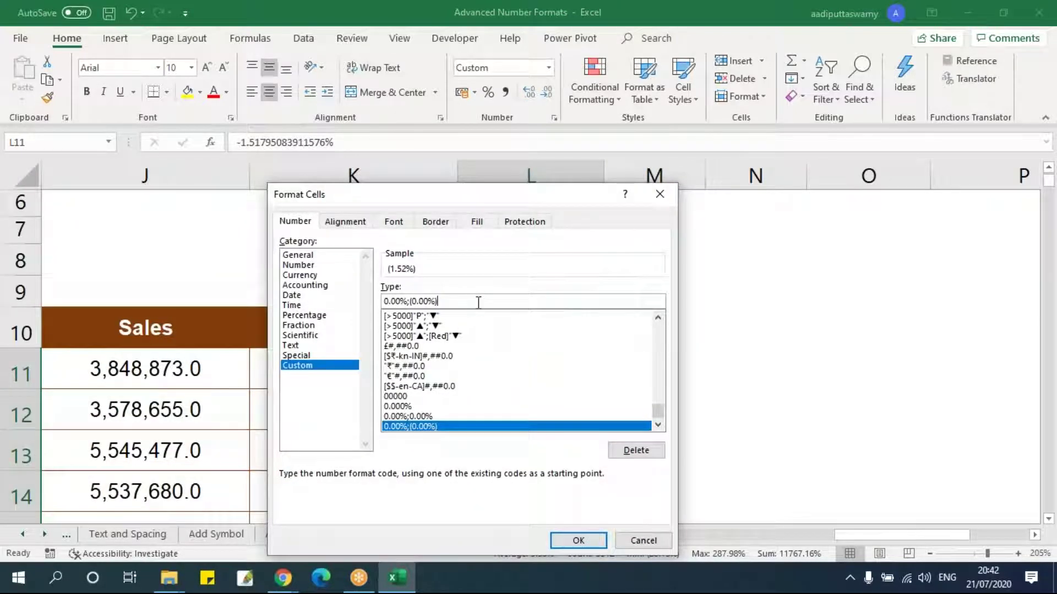
type("[red")
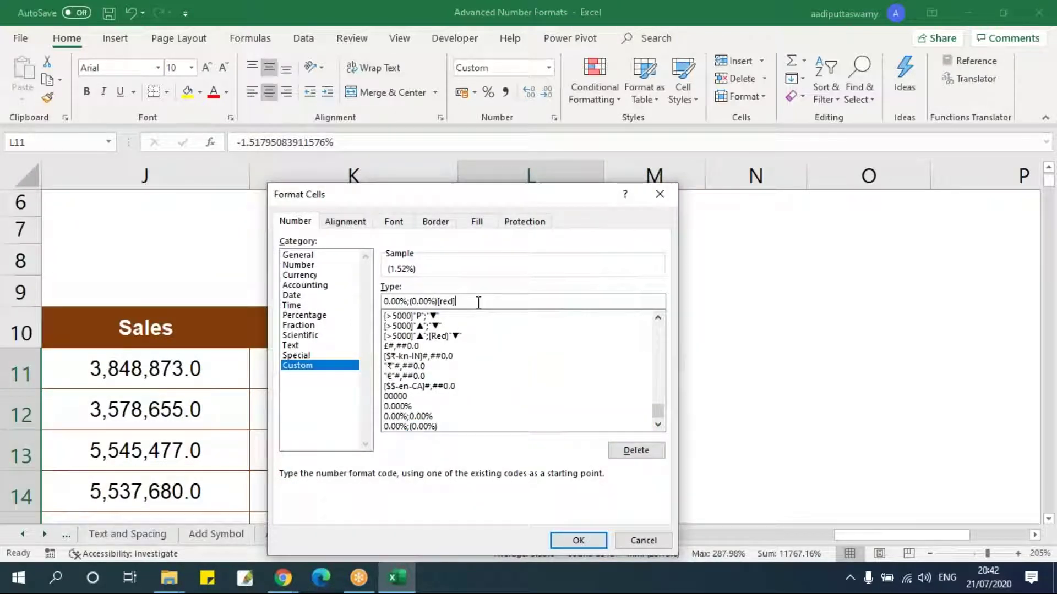
left_click(578, 541)
left_click(735, 384)
scroll(736, 384, "down", 3)
scroll(735, 384, "up", 2)
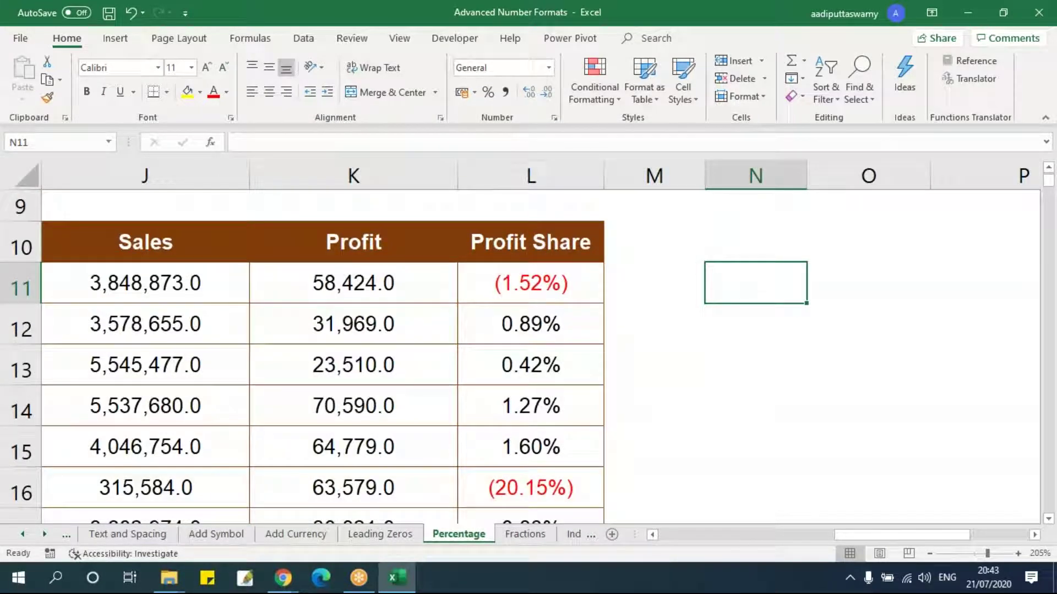
Copy the ▼▲ symbols from cell O5 on the Add Symbol sheet into cell N10 on the Percentage sheet
left_click(561, 300)
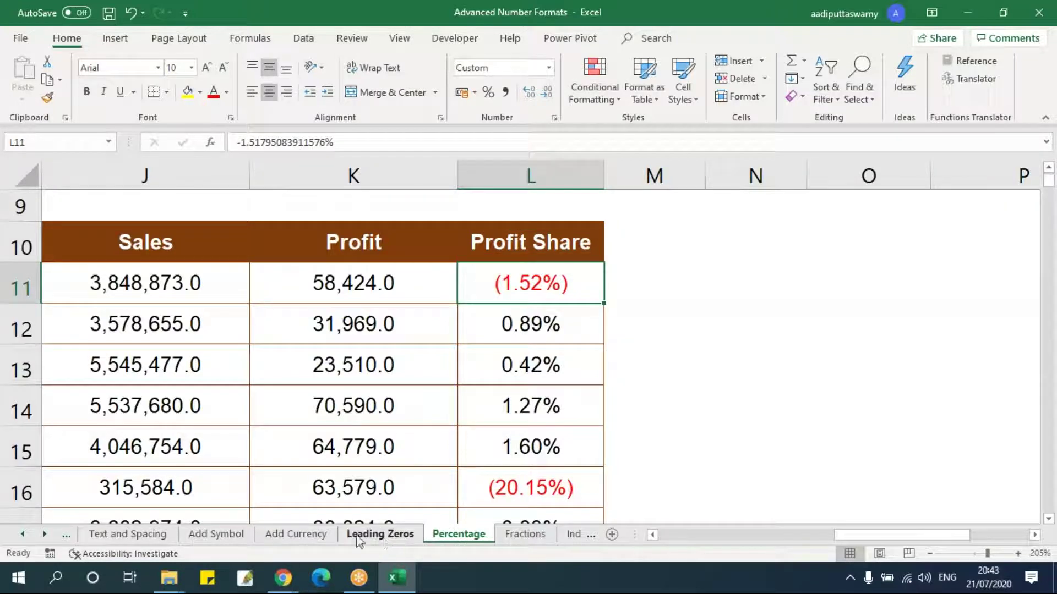
left_click(243, 539)
scroll(688, 375, "up", 2)
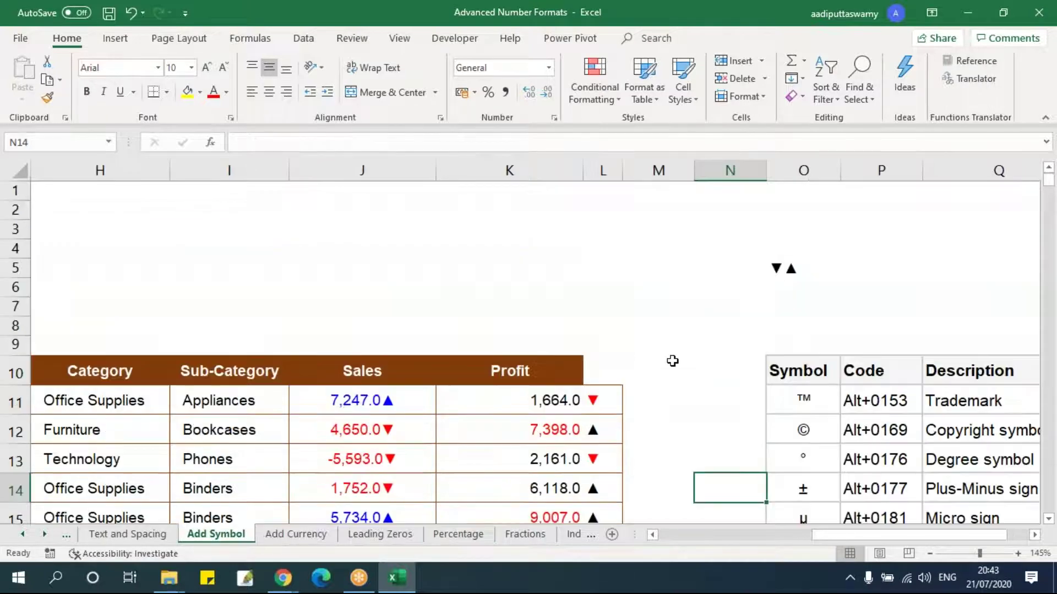
left_click(768, 268)
key("ctrl+c")
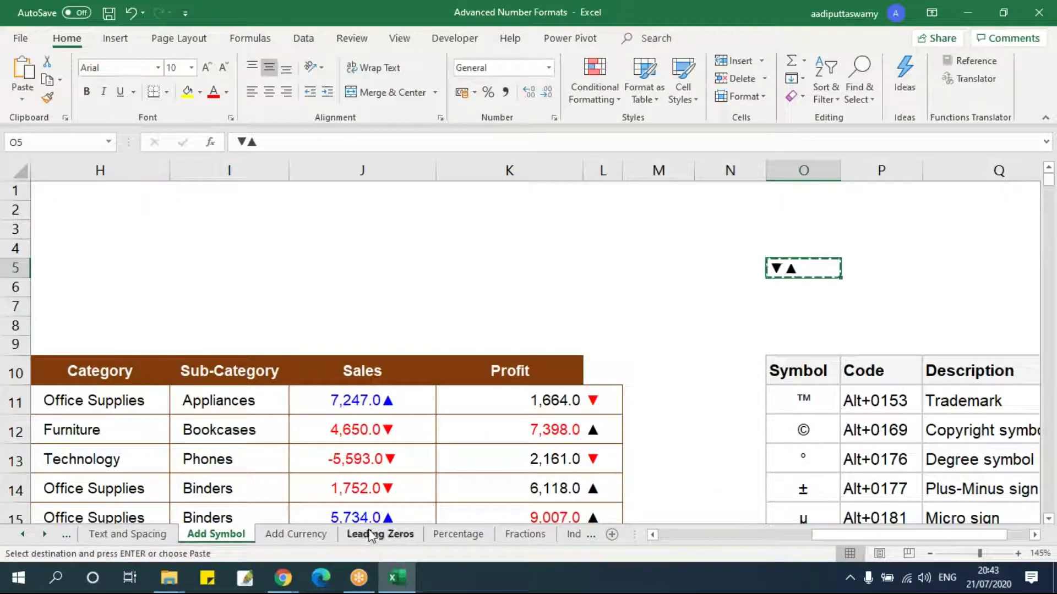
left_click(309, 535)
left_click(573, 534)
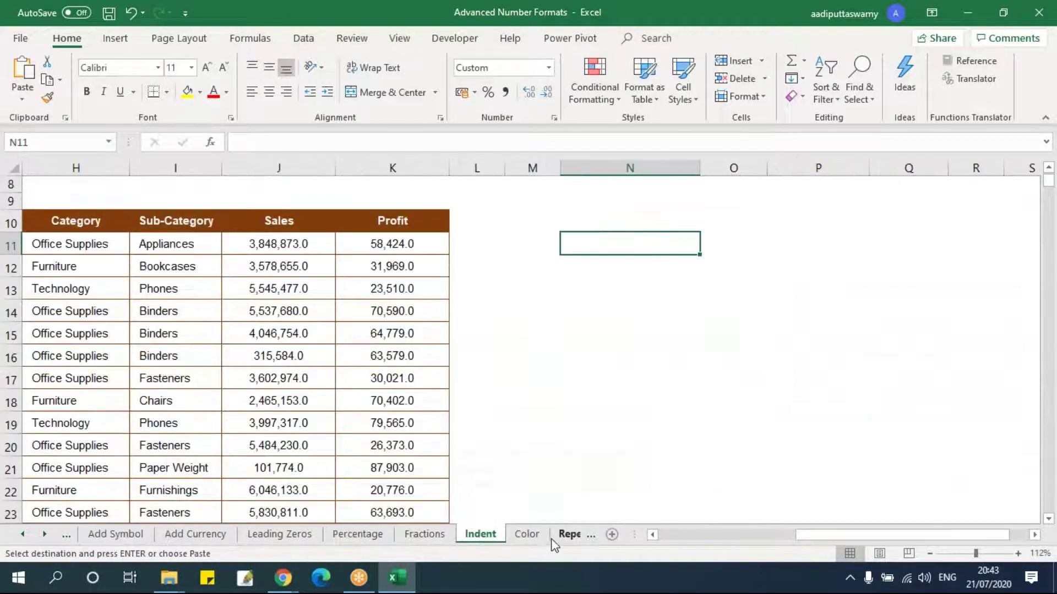
left_click(425, 533)
left_click(358, 534)
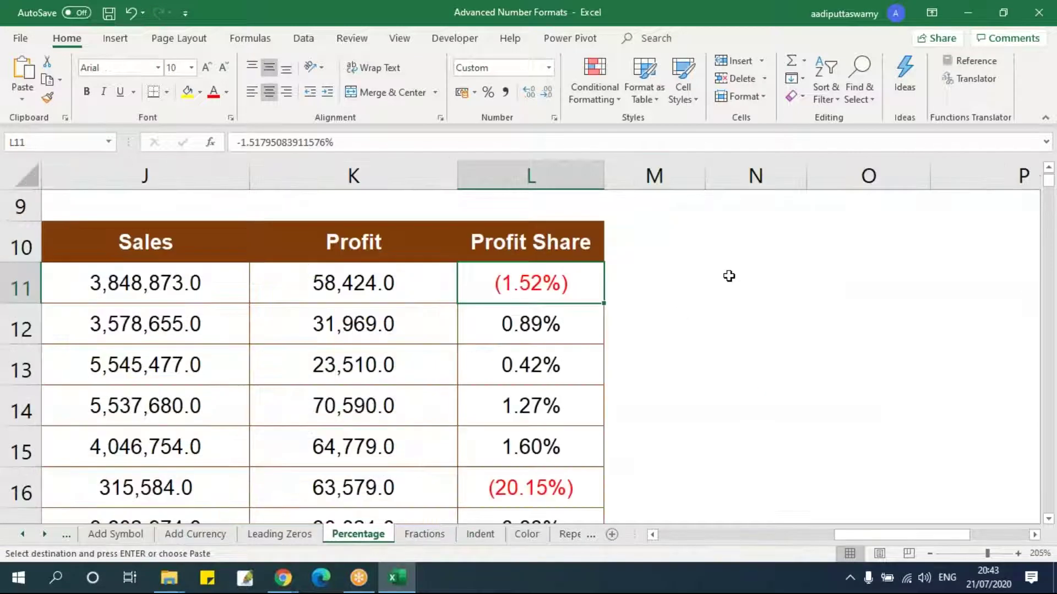
left_click(729, 276)
left_click(766, 255)
key("ctrl+v")
key("Escape")
Copy ▼ from cell N10 and append it in quotes to the negative Profit Share format, making it 0.00%;[Red](0.00%)"▼"
left_click(537, 278)
double_click(745, 240)
left_click_drag(730, 243, 672, 253)
key("ctrl+c")
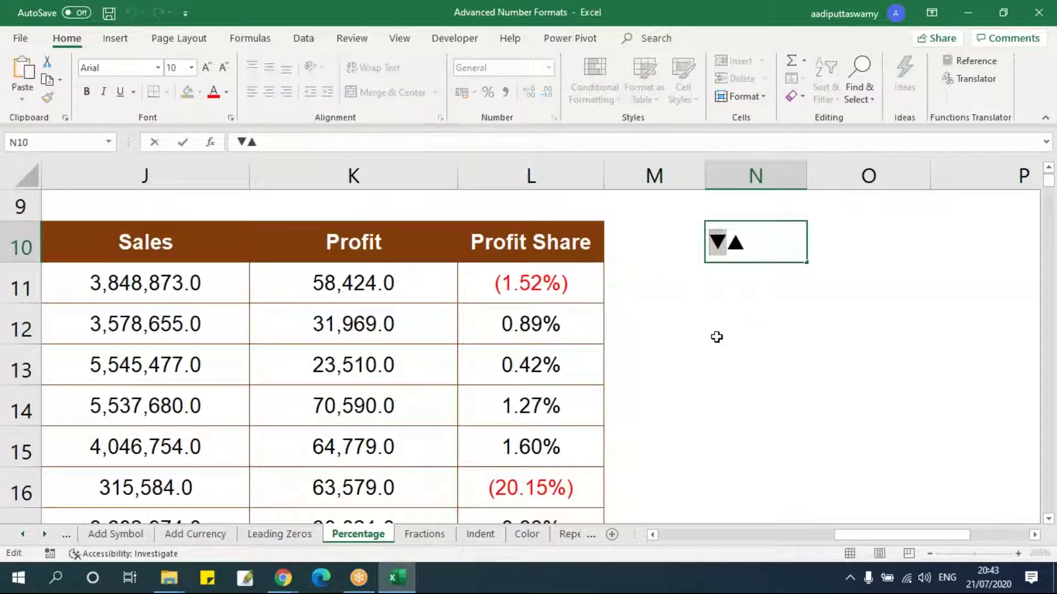
left_click(717, 337)
left_click(566, 288)
key("ctrl+shift+Down")
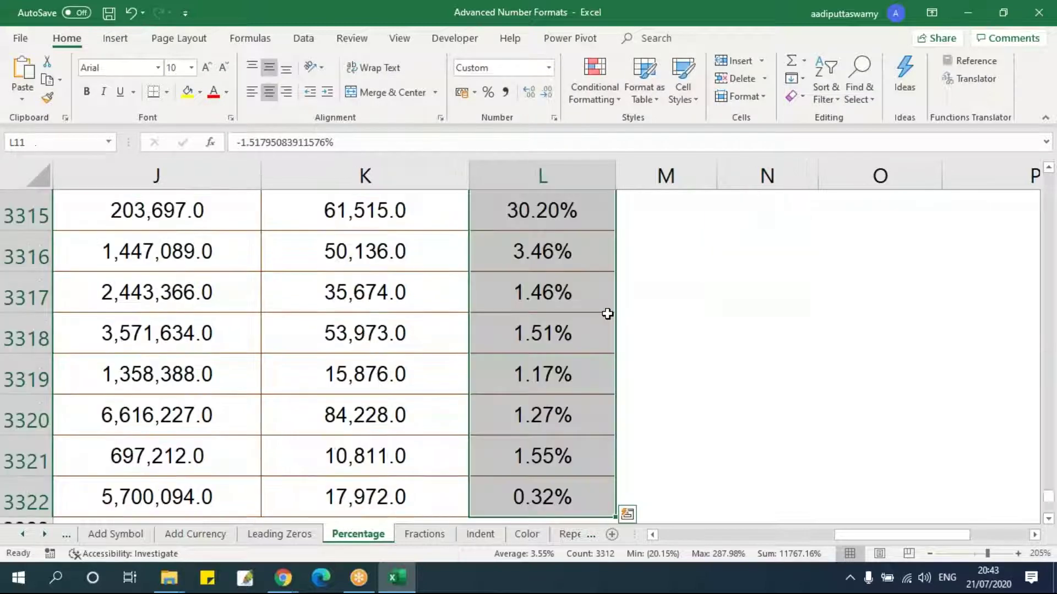
key("ctrl+BackSpace")
key("ctrl+1")
left_click(491, 301)
type("\"▼")
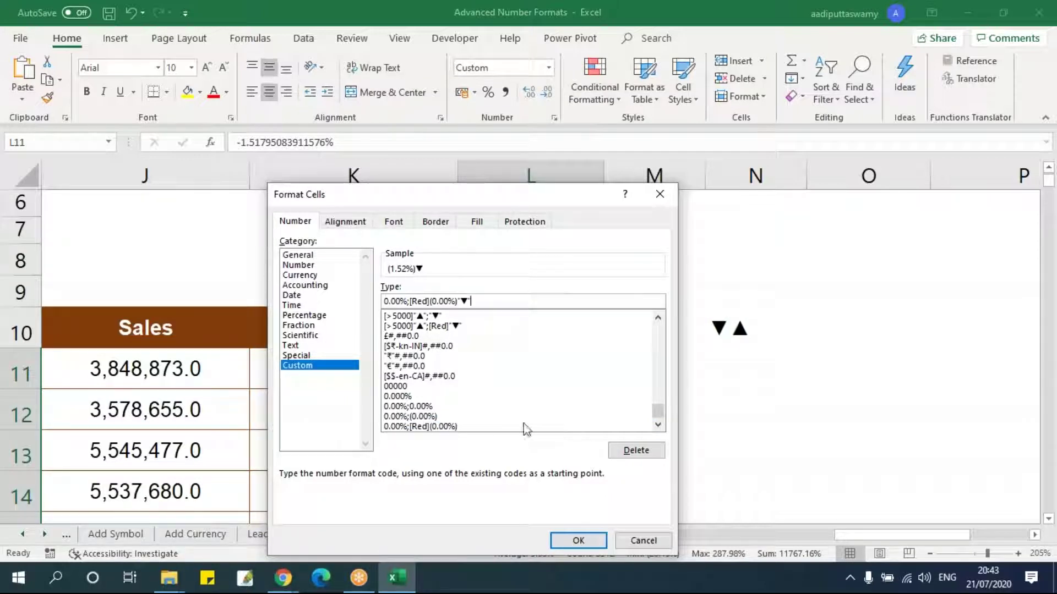
left_click(589, 542)
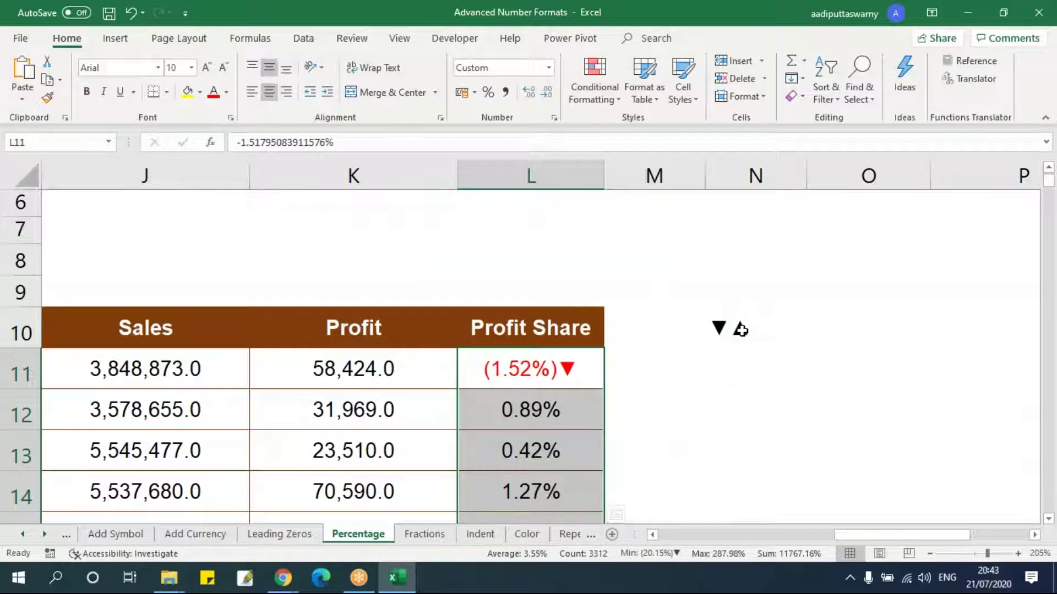
Copy ▲ from cell N10 and add it to the positive Profit Share section, making the format 0.00%"▲";[Red](0.00%)"▼"
double_click(734, 330)
double_click(735, 329)
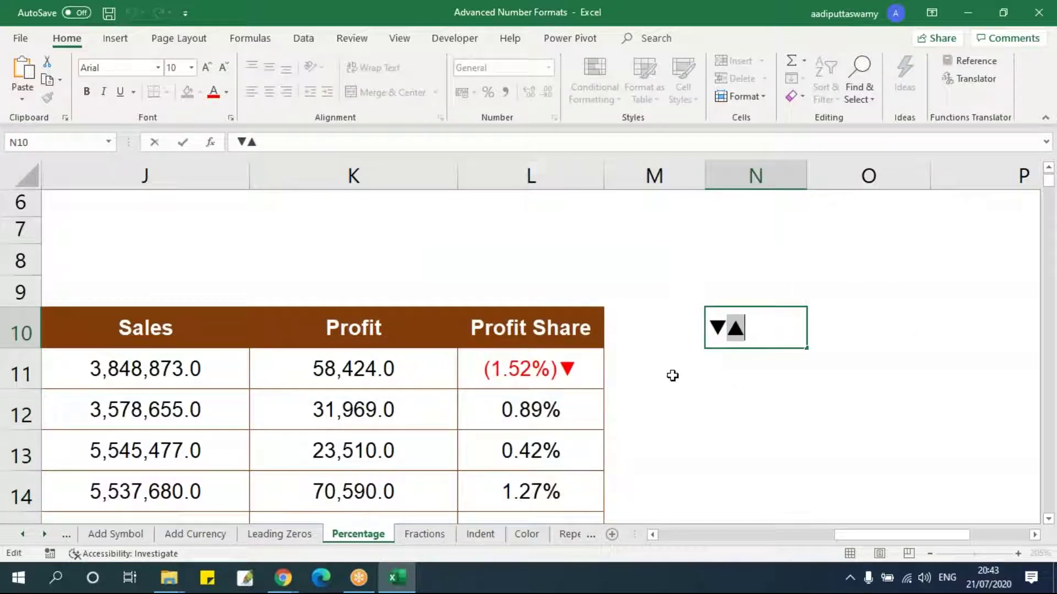
left_click(569, 369)
key("ctrl+shift+Down")
key("ctrl+BackSpace")
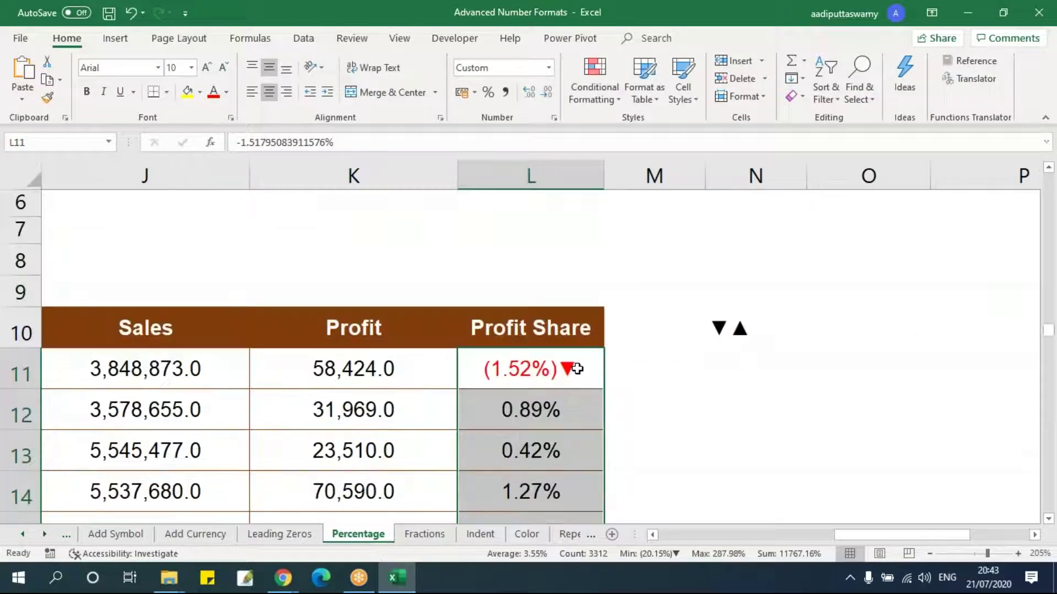
key("ctrl+1")
left_click(408, 303)
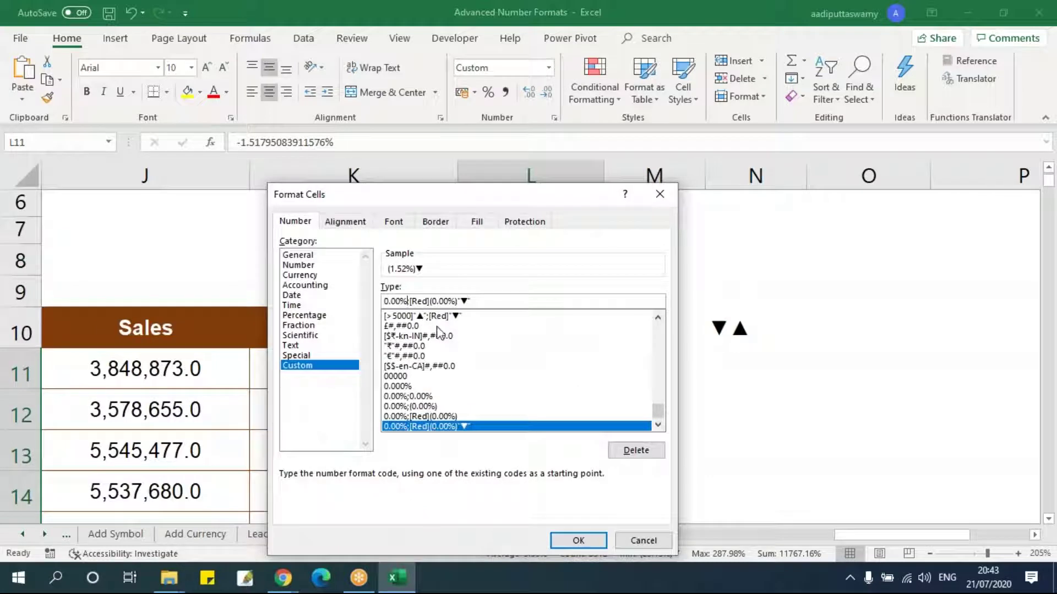
type("\"")
key("ctrl+v")
type("\"")
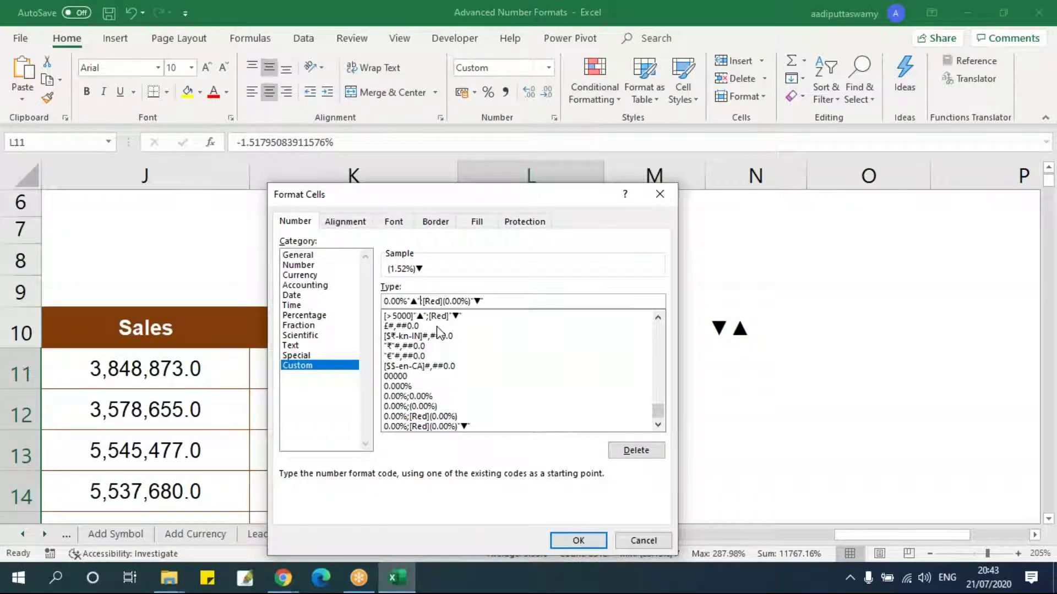
left_click(593, 545)
Review the arrow symbols in the Profit Share column and compare them with the source symbols in N10
left_click(762, 449)
scroll(781, 448, "down", 5)
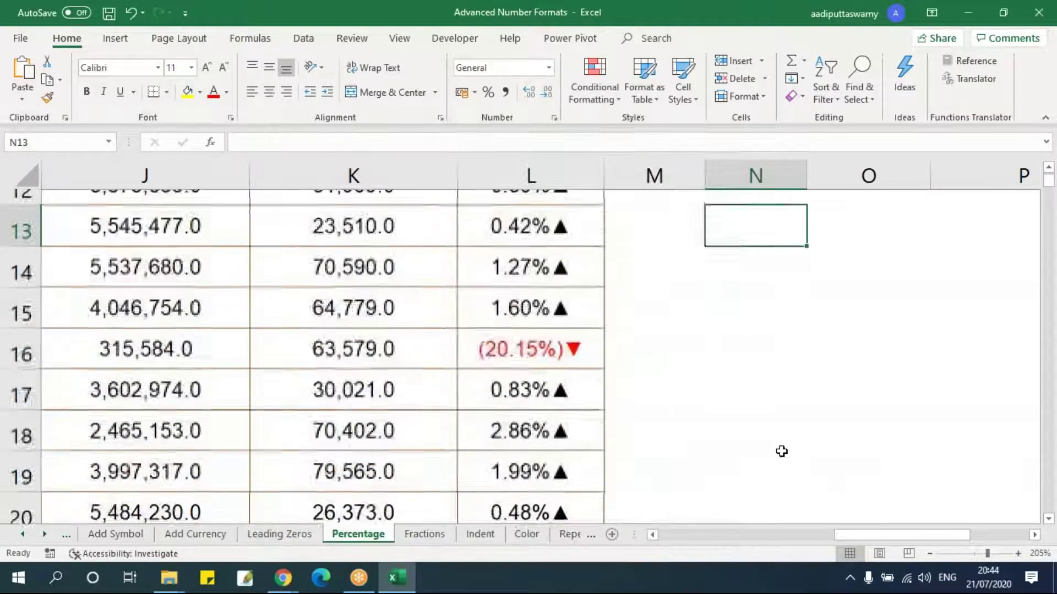
scroll(782, 452, "up", 2)
scroll(782, 451, "up", 3)
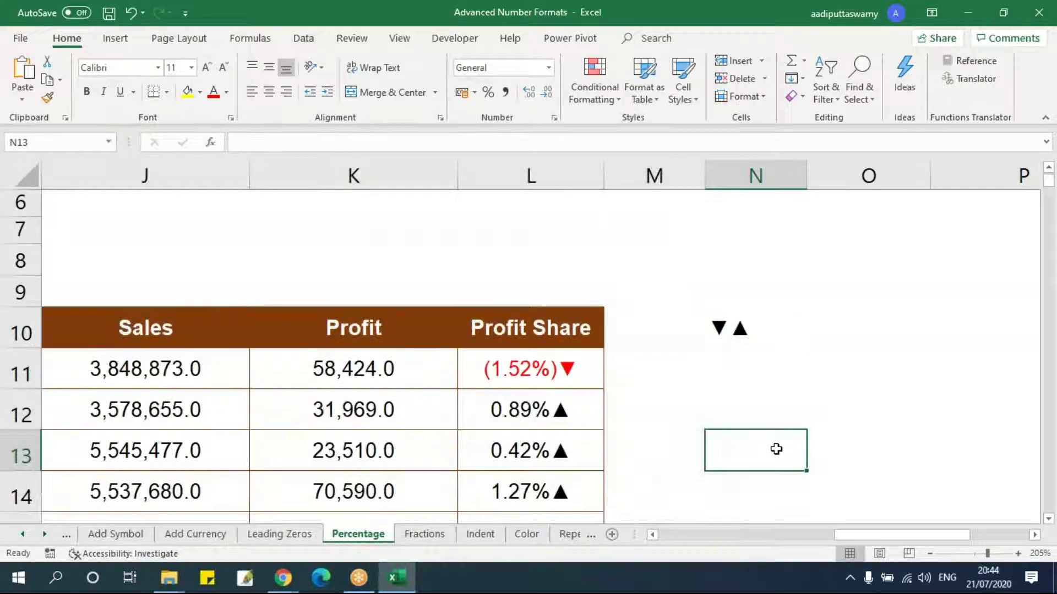
left_click(513, 369)
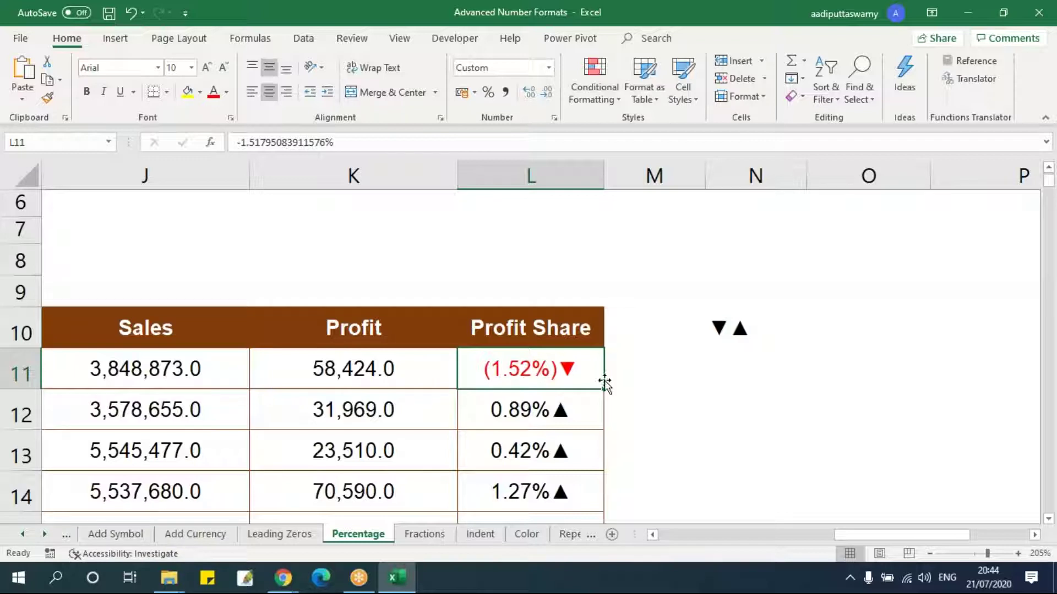
left_click(736, 329)
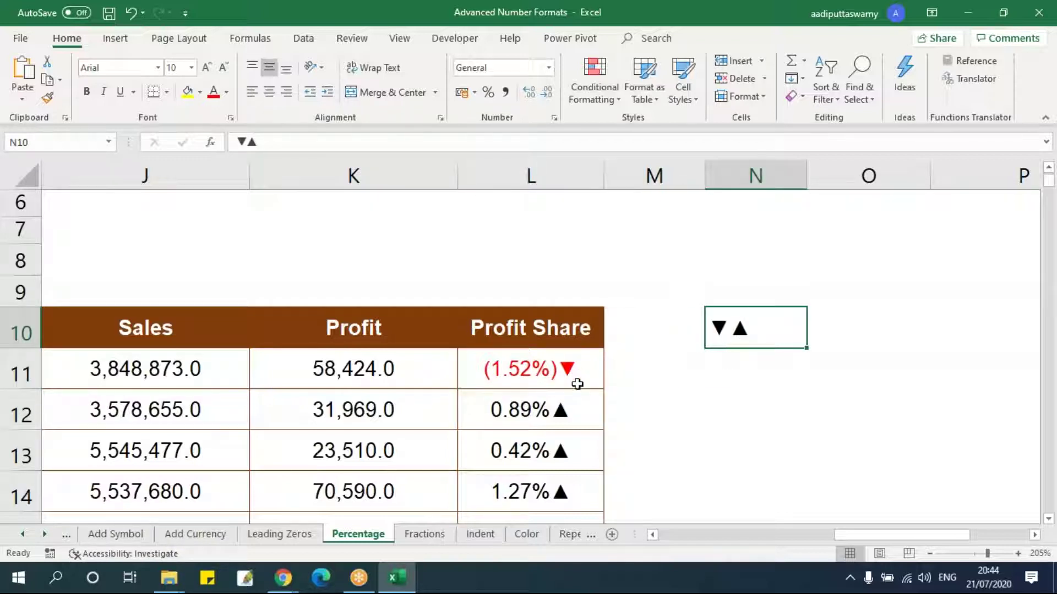
Apply the colored three-arrow directional icon set to all Profit values from K11 down
left_click(443, 373)
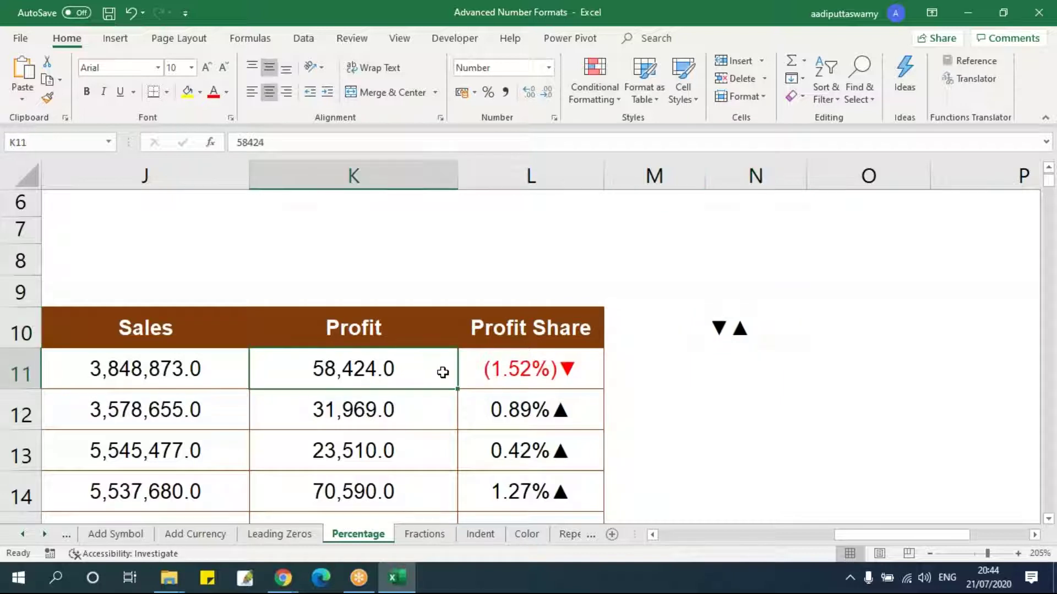
key("ctrl+shift+Down")
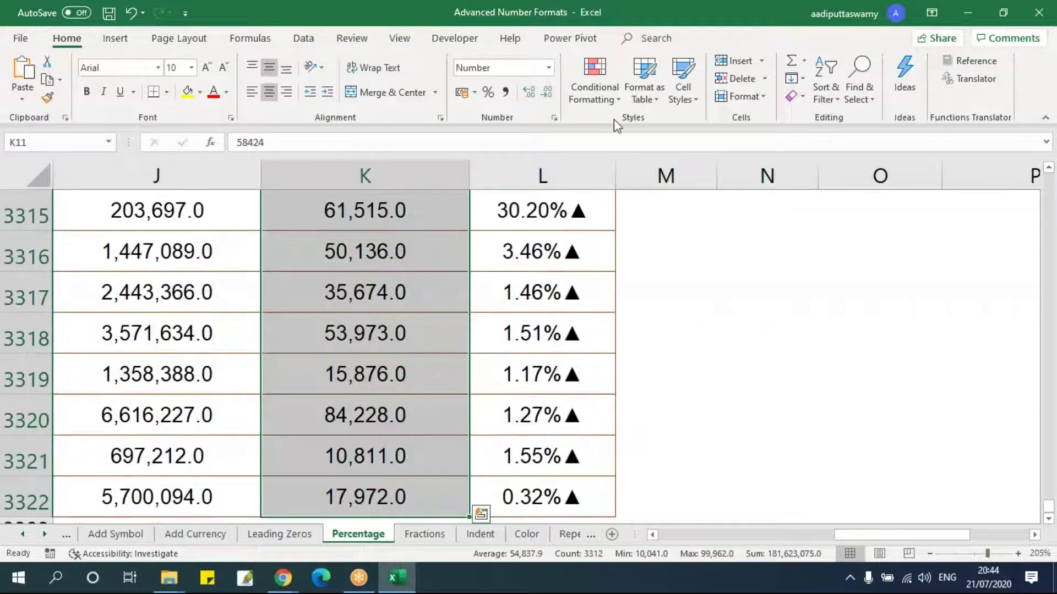
left_click(594, 88)
mouse_move(625, 265)
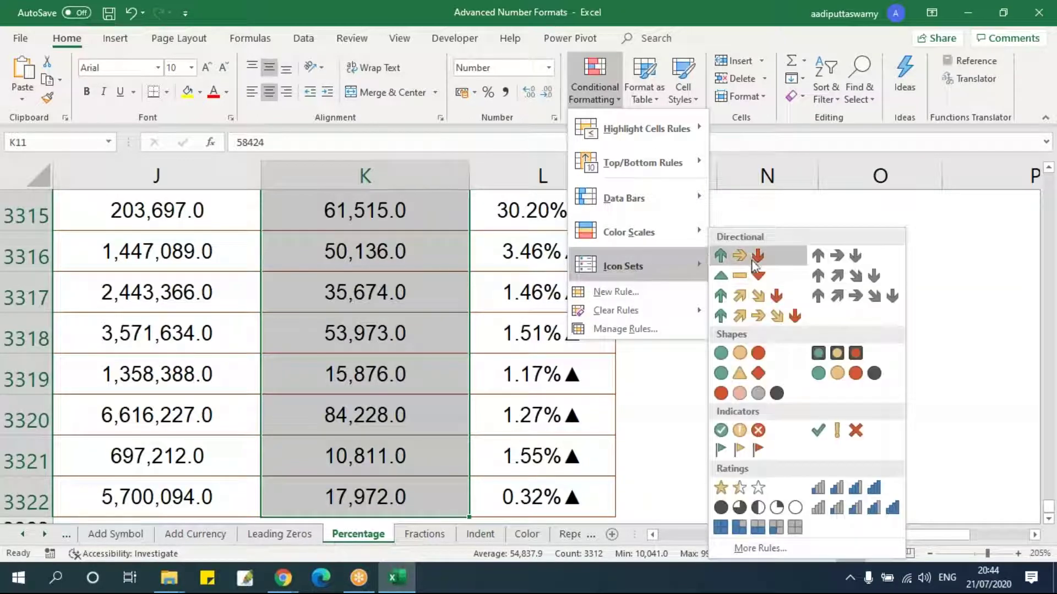
left_click(749, 254)
Examine the icon arrows in the Profit column and compare them with the format symbols in the Profit Share column
scroll(454, 344, "up", 10)
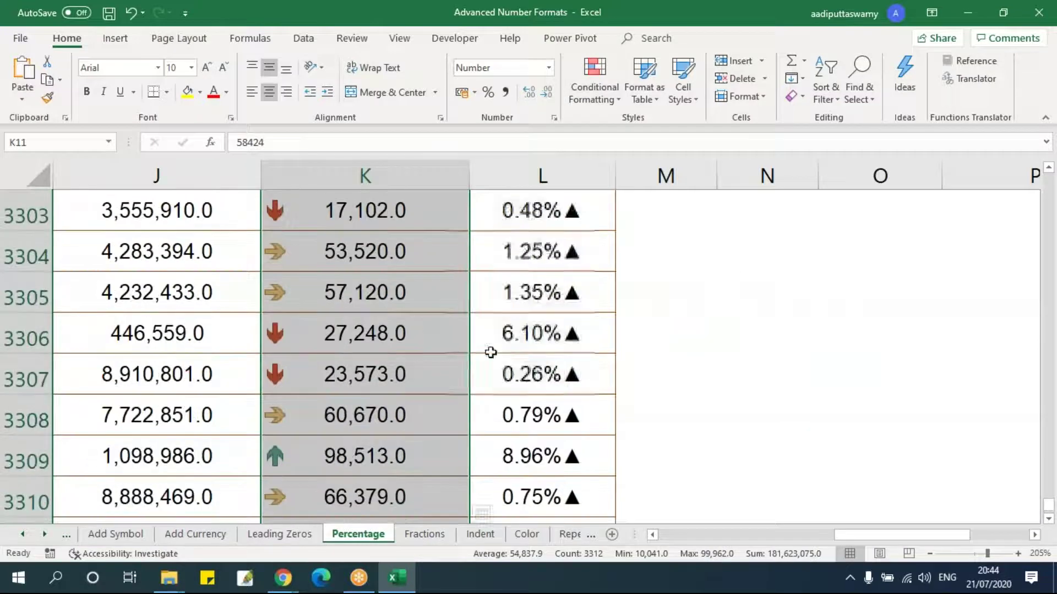
scroll(454, 344, "up", 5)
left_click(381, 299)
scroll(379, 300, "up", 13)
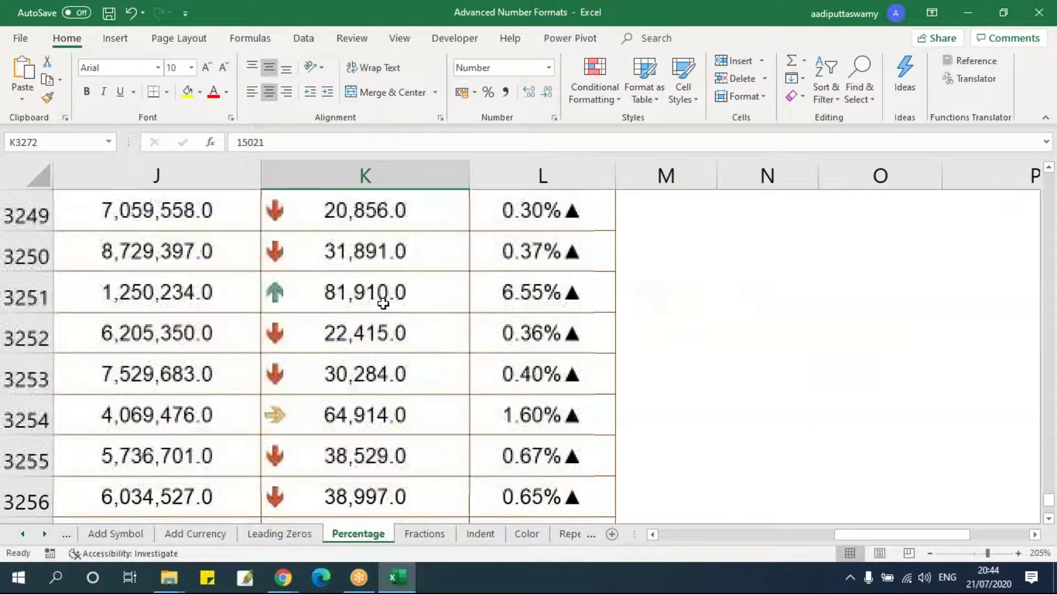
left_click(368, 294)
key("ctrl+Up")
key("Up")
key("Down")
key("Down")
key("Down")
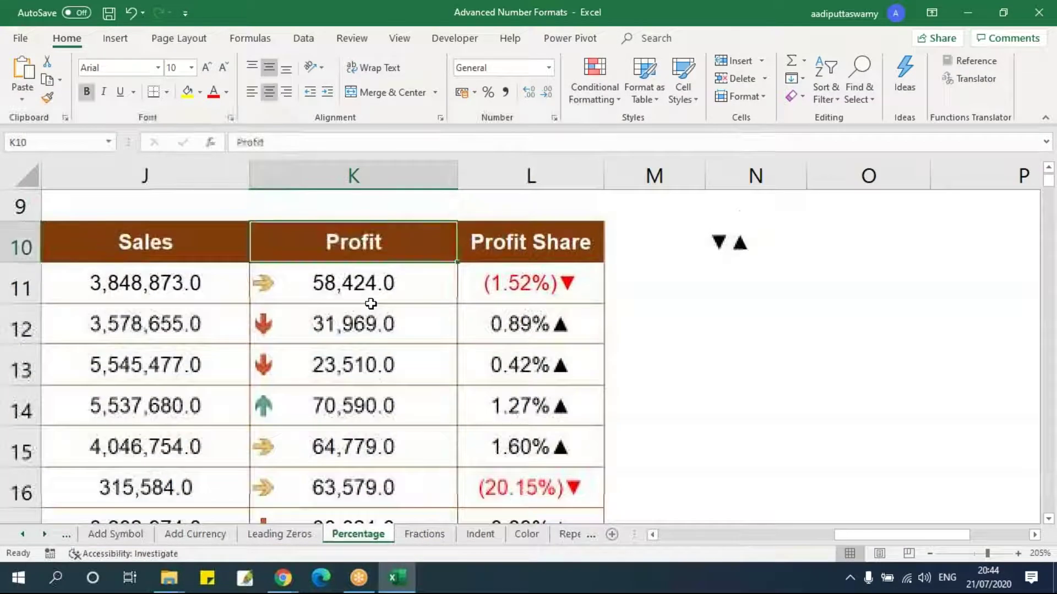
key("Right")
key("Up")
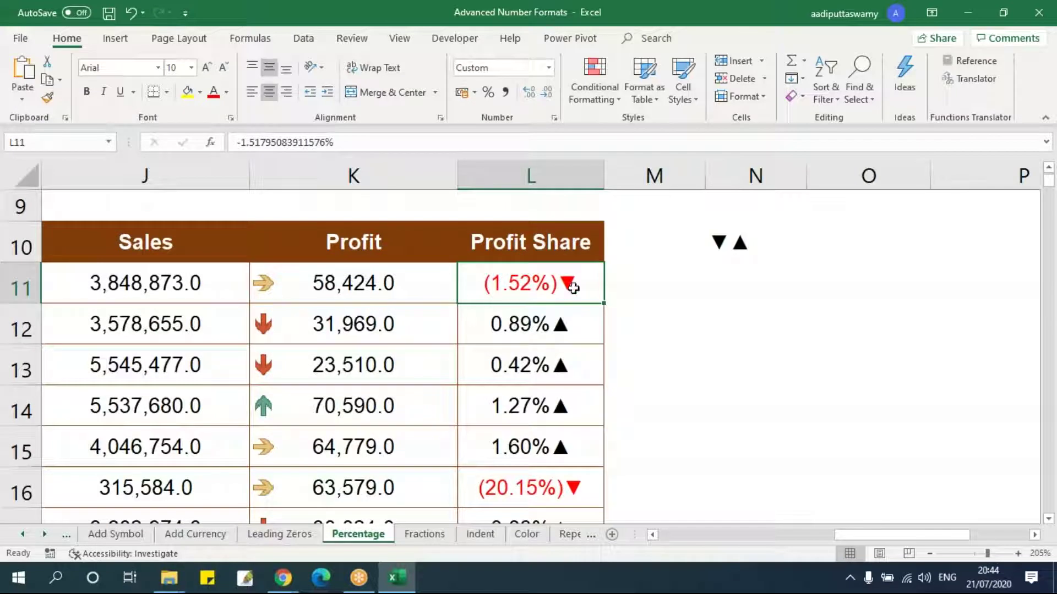
key("F2")
key("Escape")
Check the Profit column's number format and the available conditional formatting icon sets, leaving both as they are
left_click(273, 284)
key("ctrl+shift+Down")
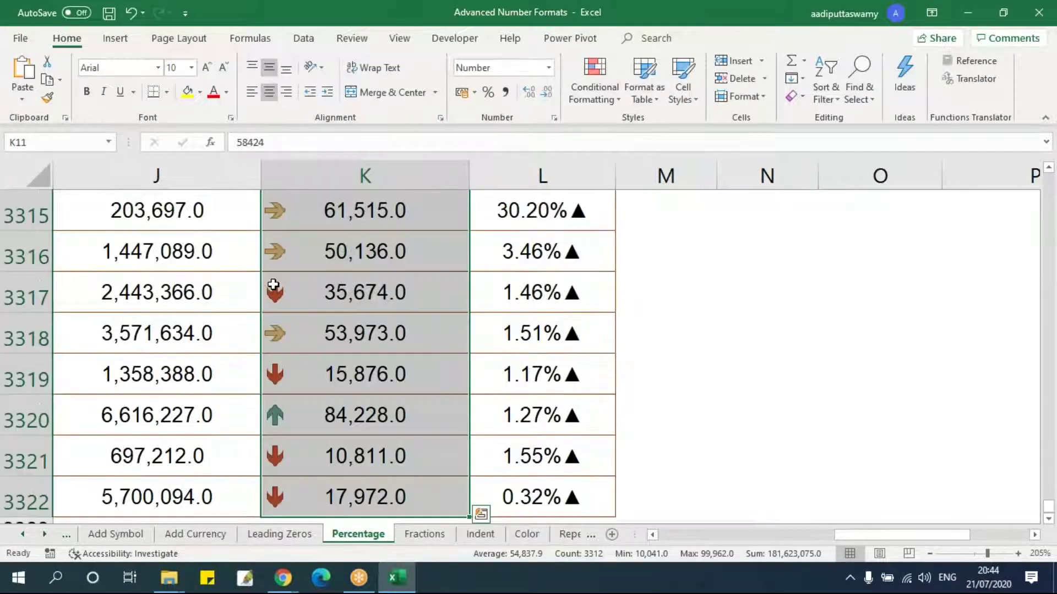
key("ctrl+BackSpace")
key("ctrl+1")
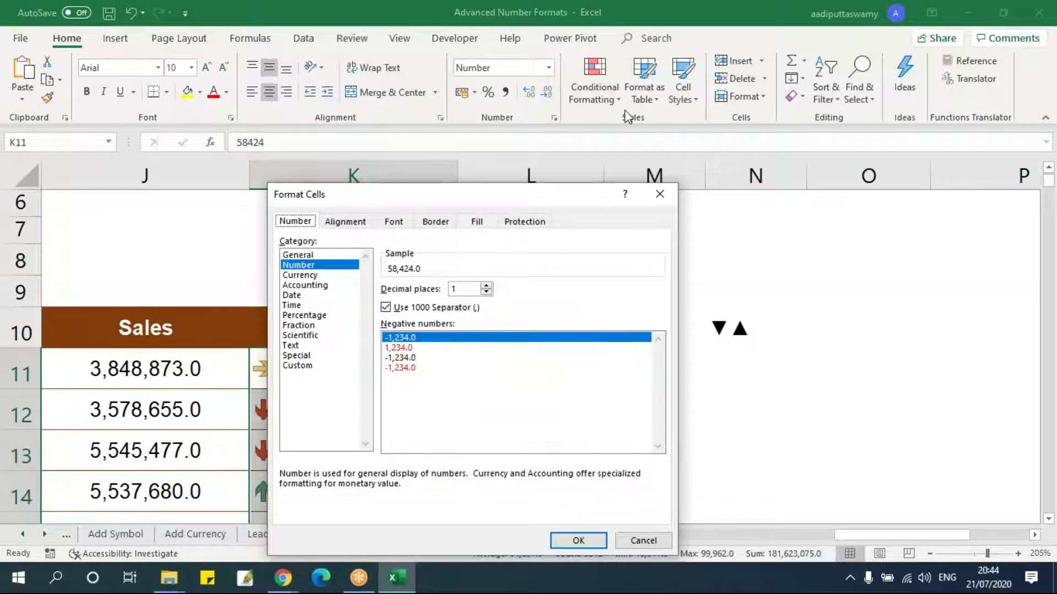
key("Return")
left_click(605, 88)
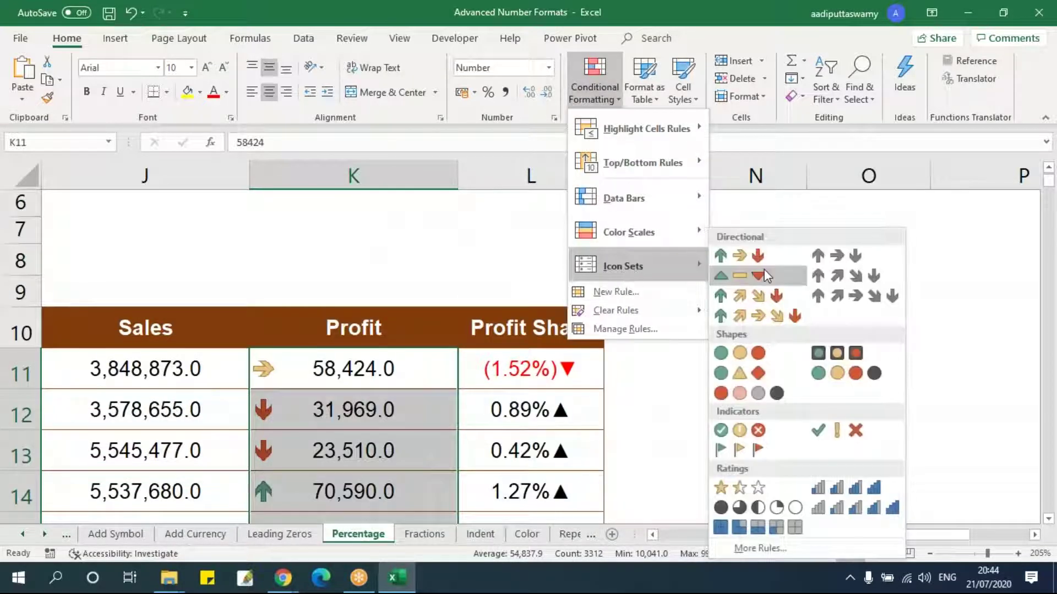
left_click(568, 366)
left_click(568, 366)
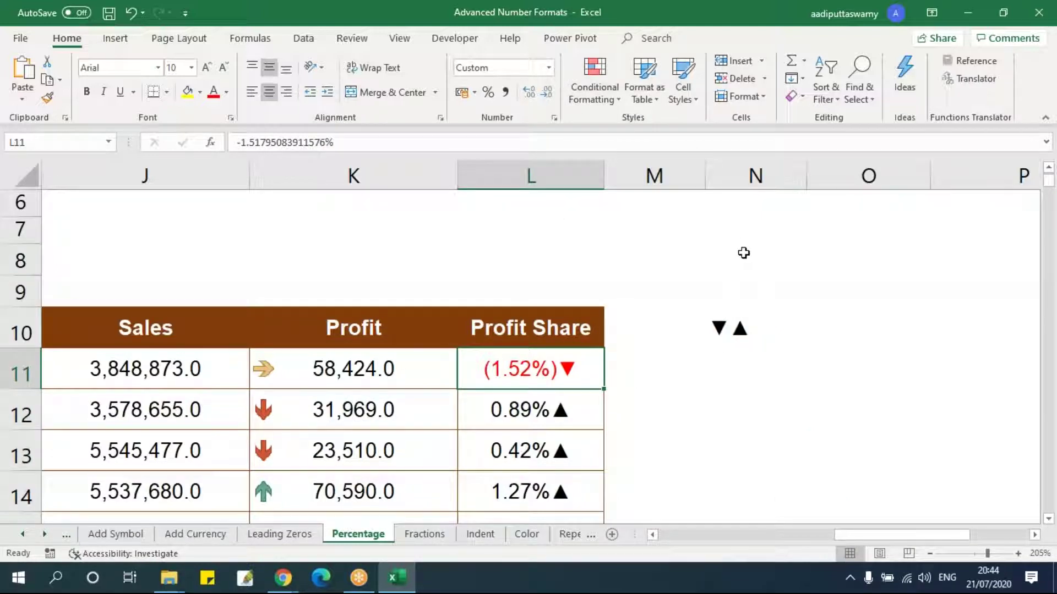
Insert the White Smiling Face symbol (character code 263A) from the Arial font into cell N8
left_click(743, 254)
left_click(115, 38)
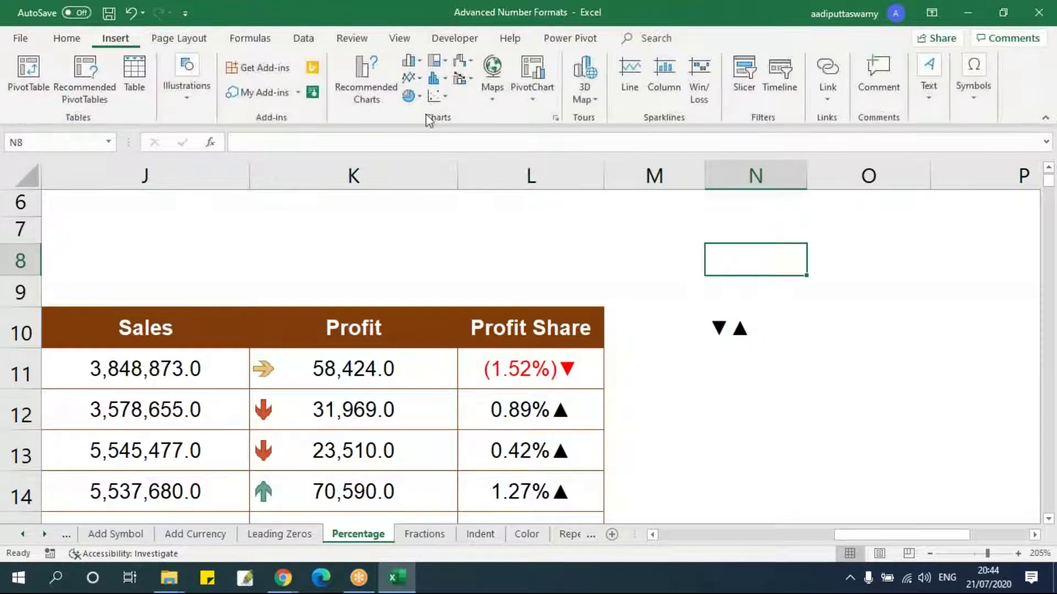
left_click(972, 83)
left_click(1011, 146)
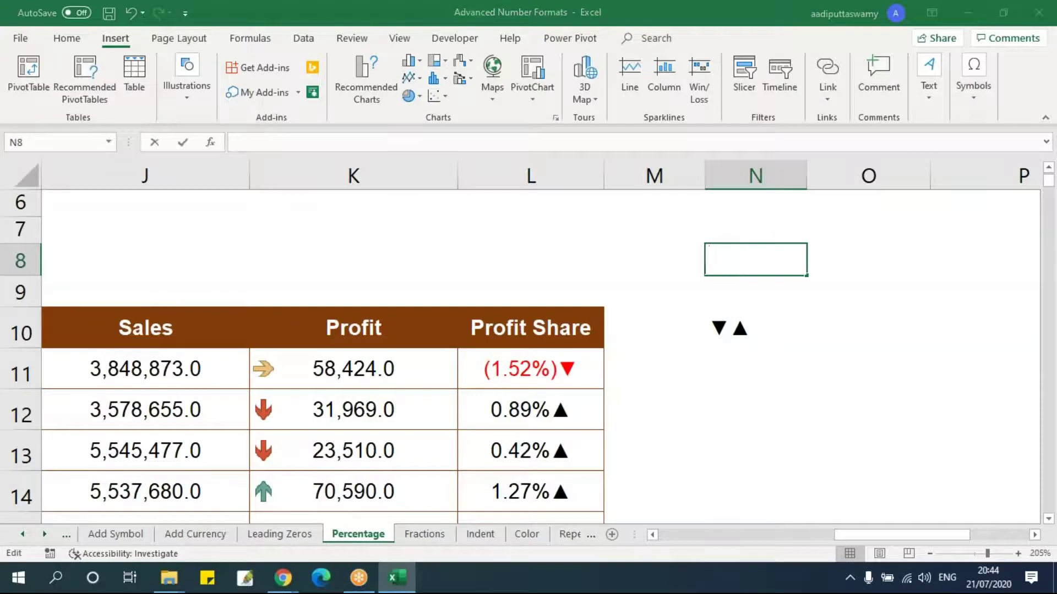
left_click_drag(512, 241, 355, 197)
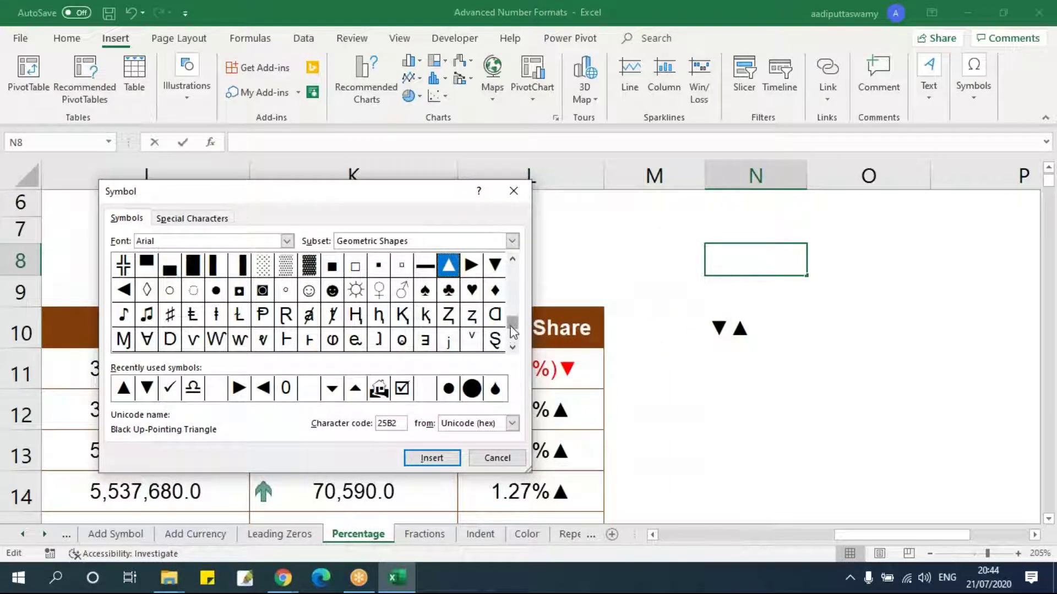
left_click(309, 290)
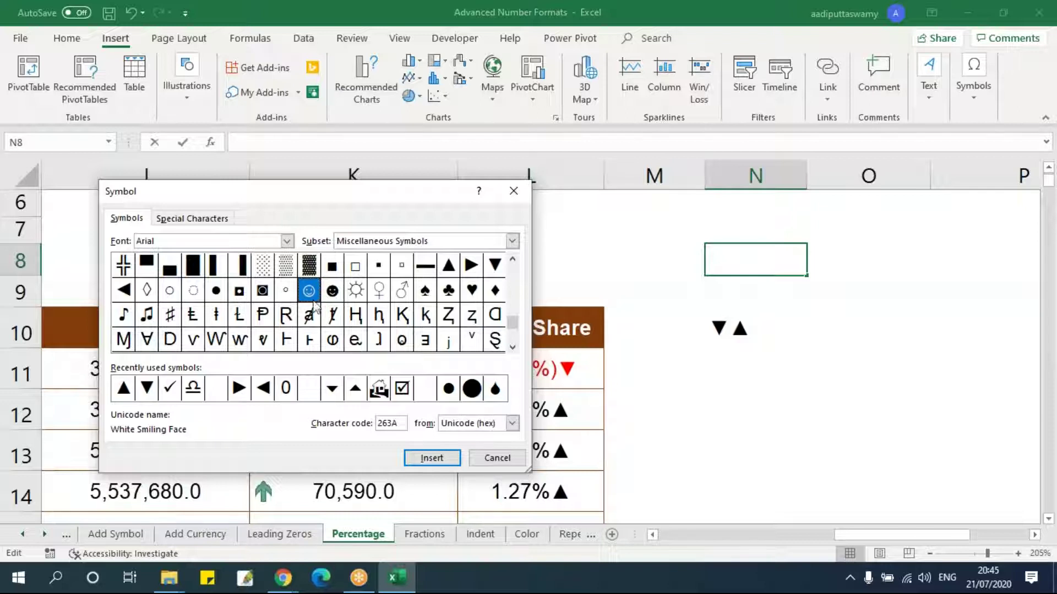
left_click(429, 458)
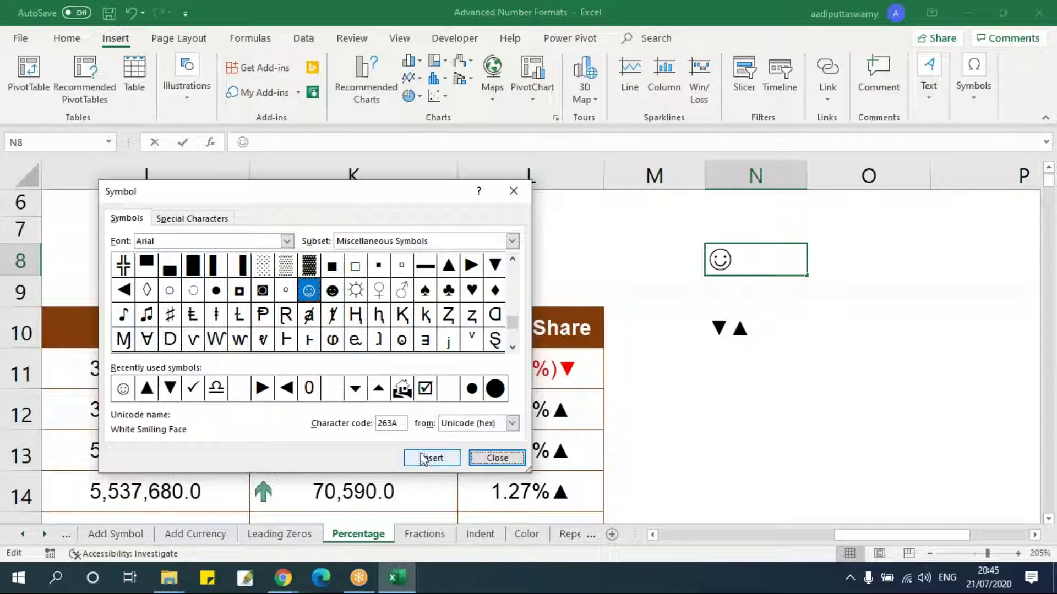
left_click(506, 459)
left_click(743, 410)
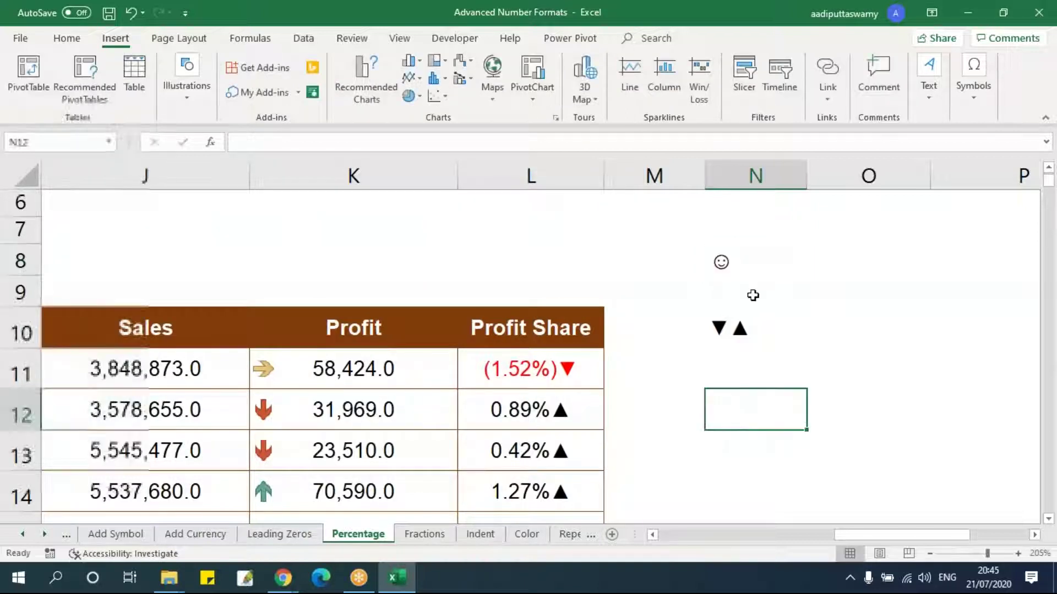
Copy the ☺ symbol from N8 and replace ▲ with it in the Profit Share format, making it 0.00%"☺";[Red](0.00%)"▼"
double_click(752, 261)
left_click_drag(751, 260, 679, 284)
key("ctrl+c")
key("Escape")
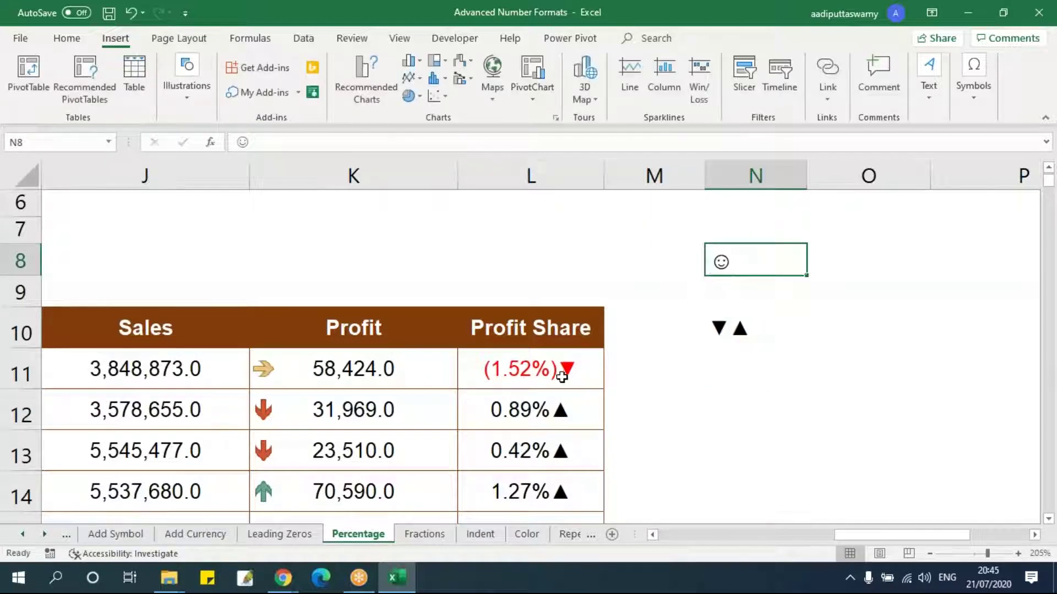
left_click(561, 377)
key("ctrl+shift+Down")
key("ctrl+1")
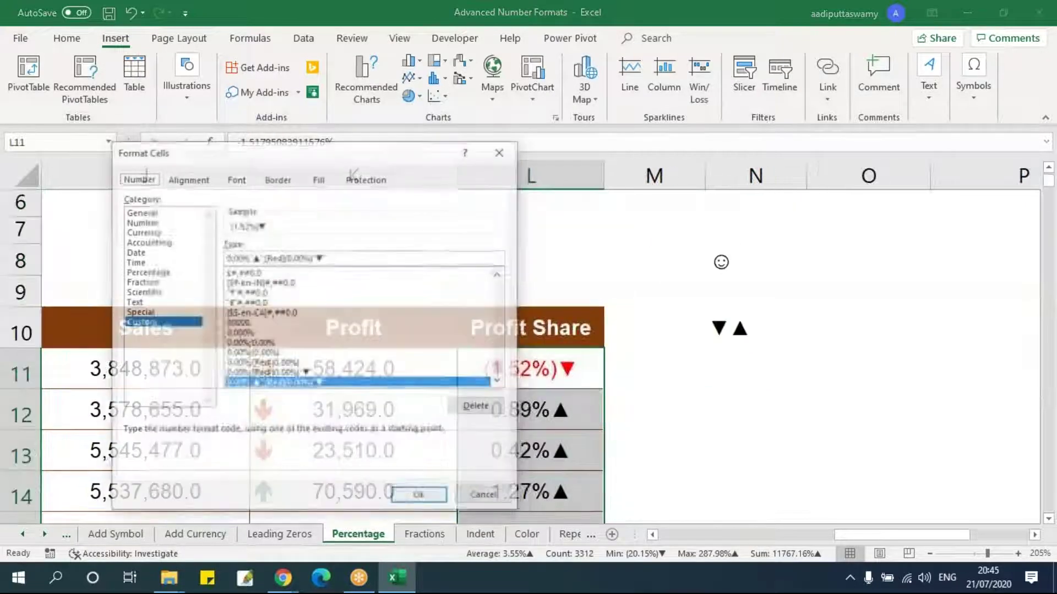
left_click(258, 259)
key("BackSpace")
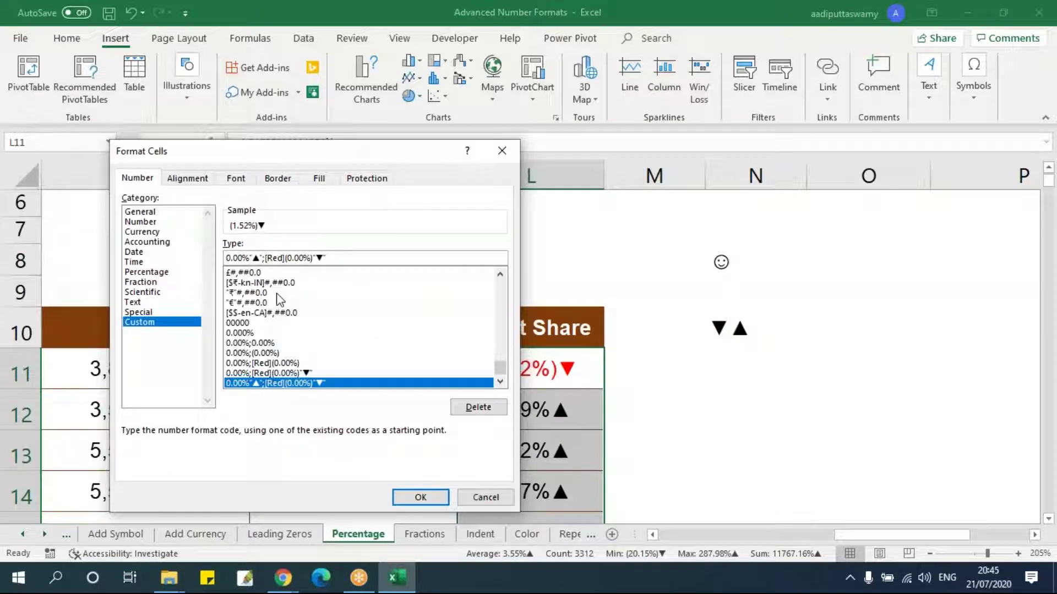
key("ctrl+v")
left_click(421, 497)
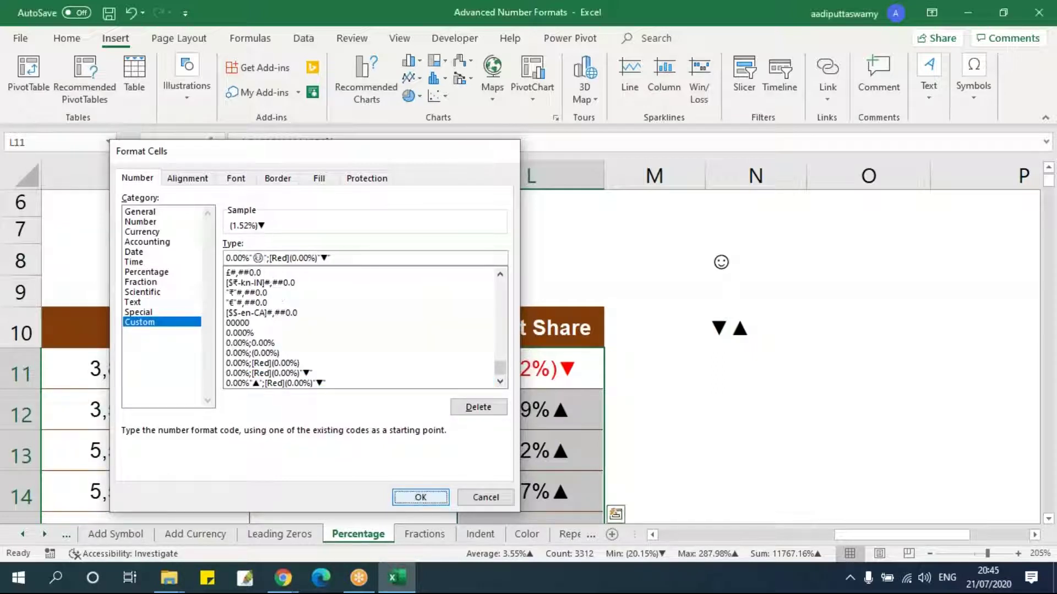
Review the smiley and down-arrow symbols throughout the Profit Share column
left_click(741, 422)
scroll(639, 404, "down", 4)
scroll(639, 405, "up", 1)
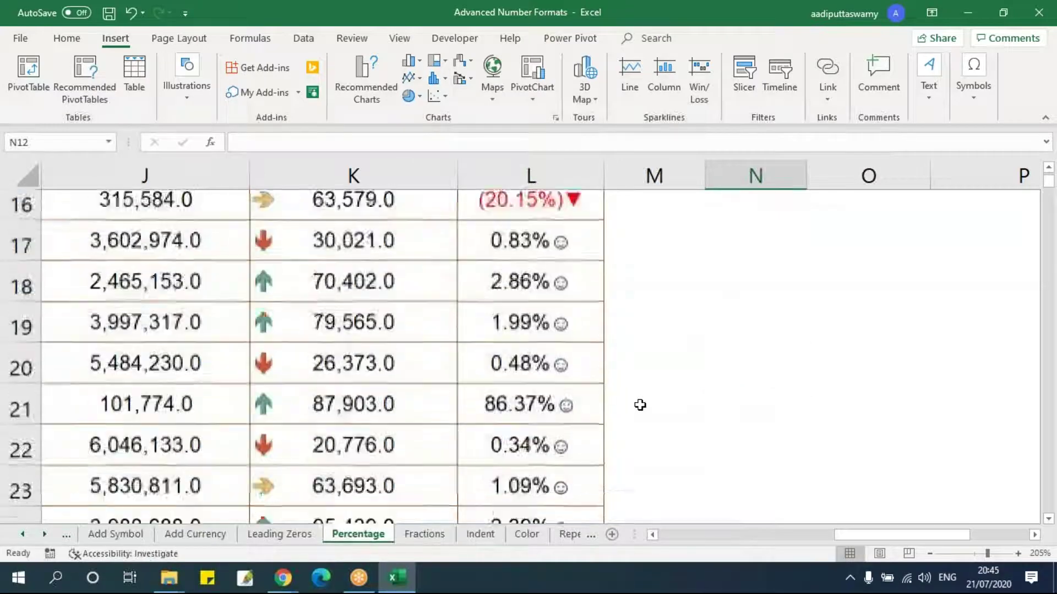
scroll(640, 405, "up", 3)
key("Left")
key("Left")
scroll(674, 419, "down", 1)
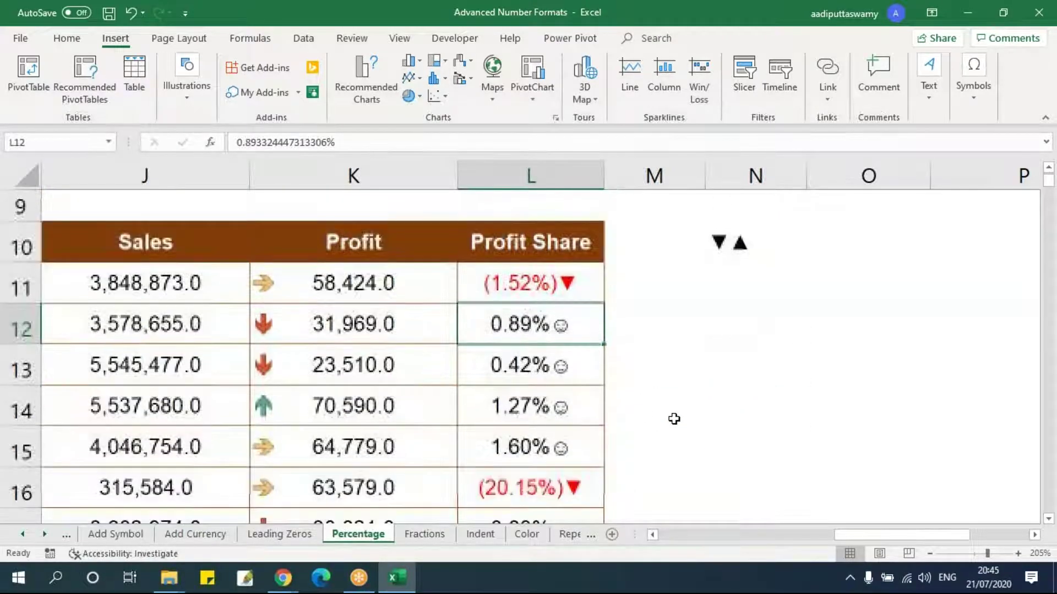
Browse the Arial symbols available for cell M7 and leave the Symbol dialog without inserting any
scroll(674, 419, "down", 1)
scroll(673, 419, "up", 2)
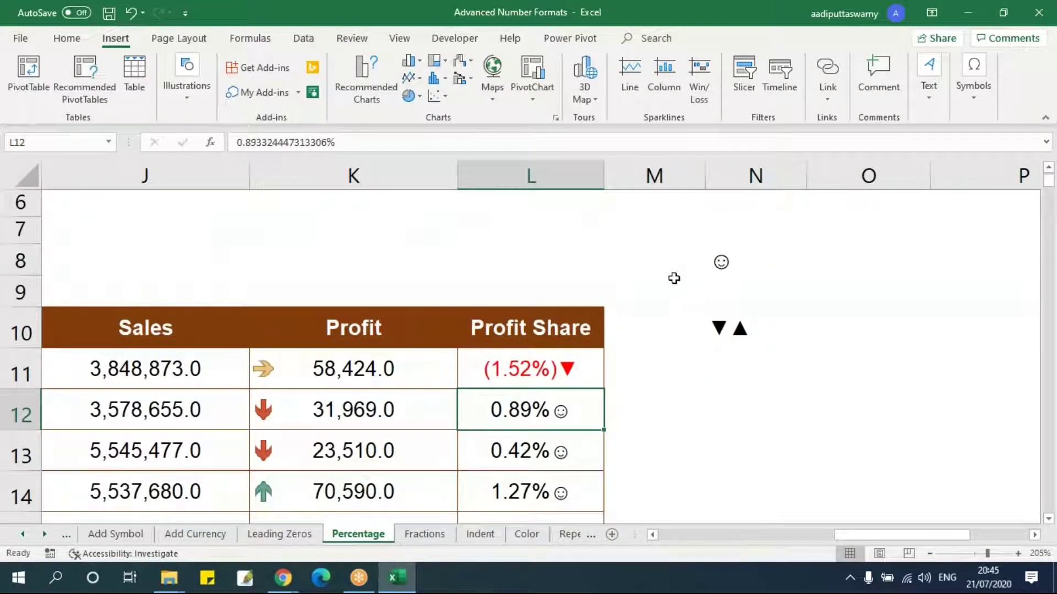
left_click(688, 237)
left_click(974, 77)
left_click(1005, 155)
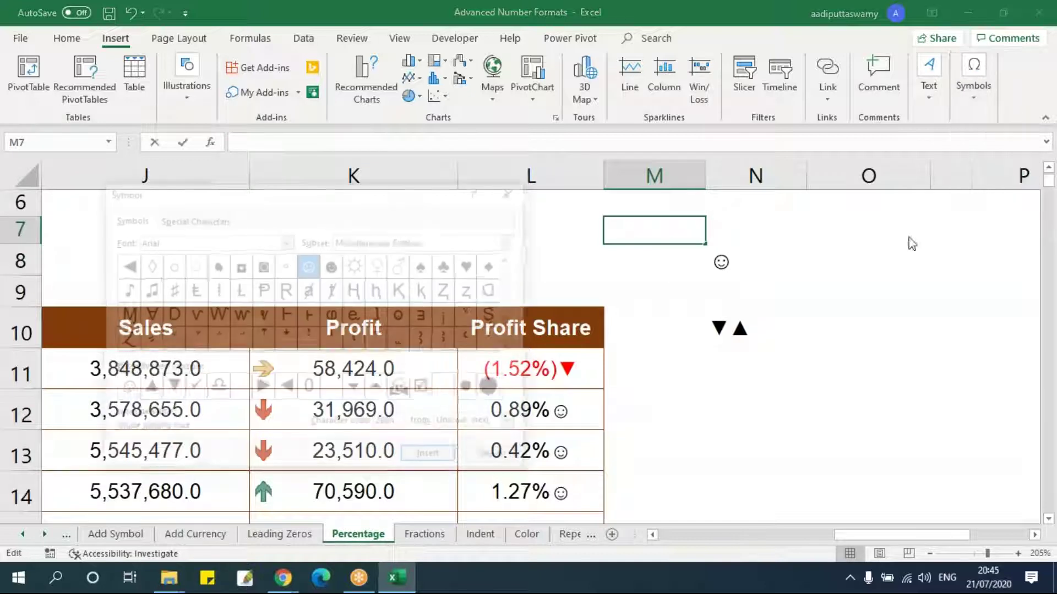
left_click_drag(506, 320, 516, 360)
left_click(513, 292)
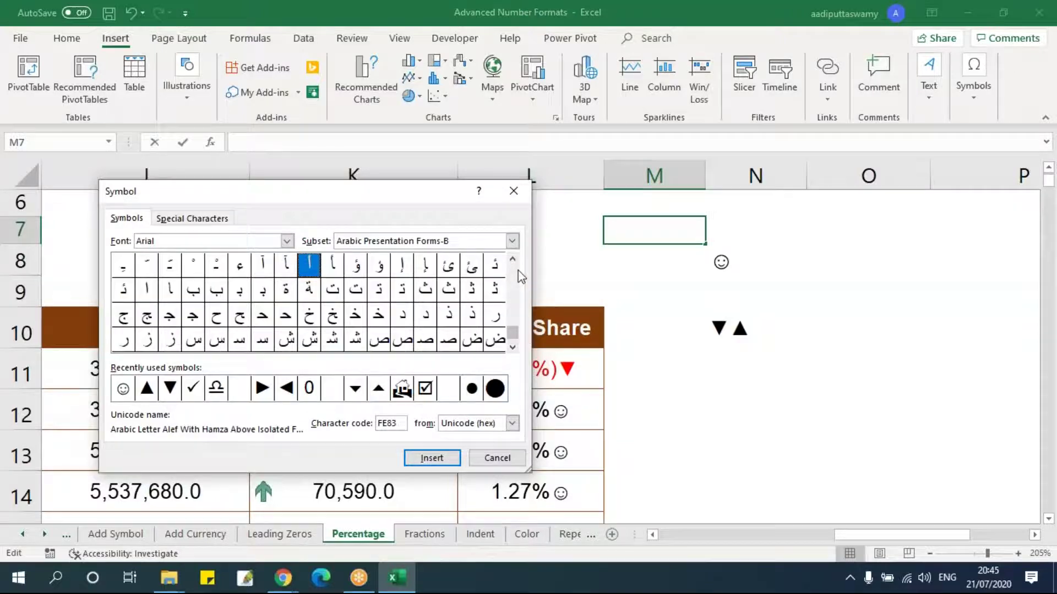
mouse_move(518, 285)
left_mouse_down()
mouse_move(515, 267)
mouse_move(514, 287)
left_mouse_up()
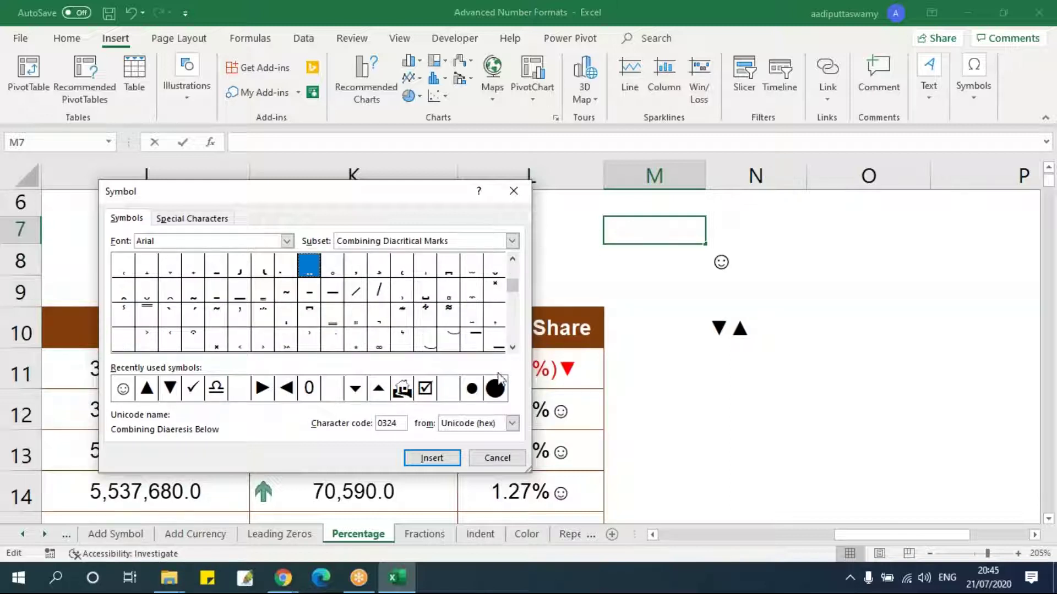
left_click(513, 191)
left_click(717, 364)
left_click(721, 330)
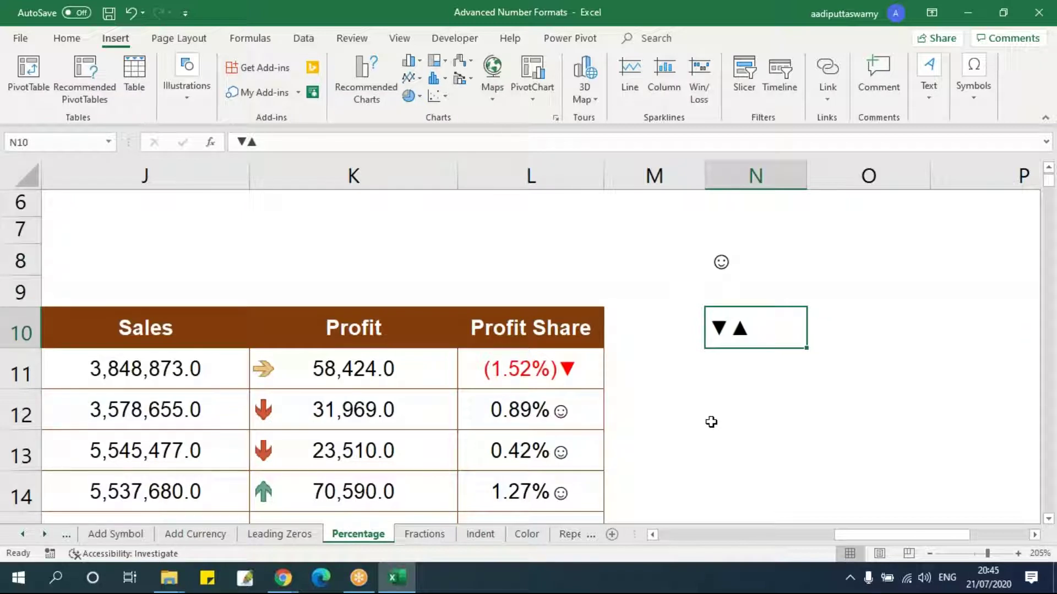
Go to the Fractions sheet and slightly widen the Ratio column
left_click(424, 534)
left_click(495, 409)
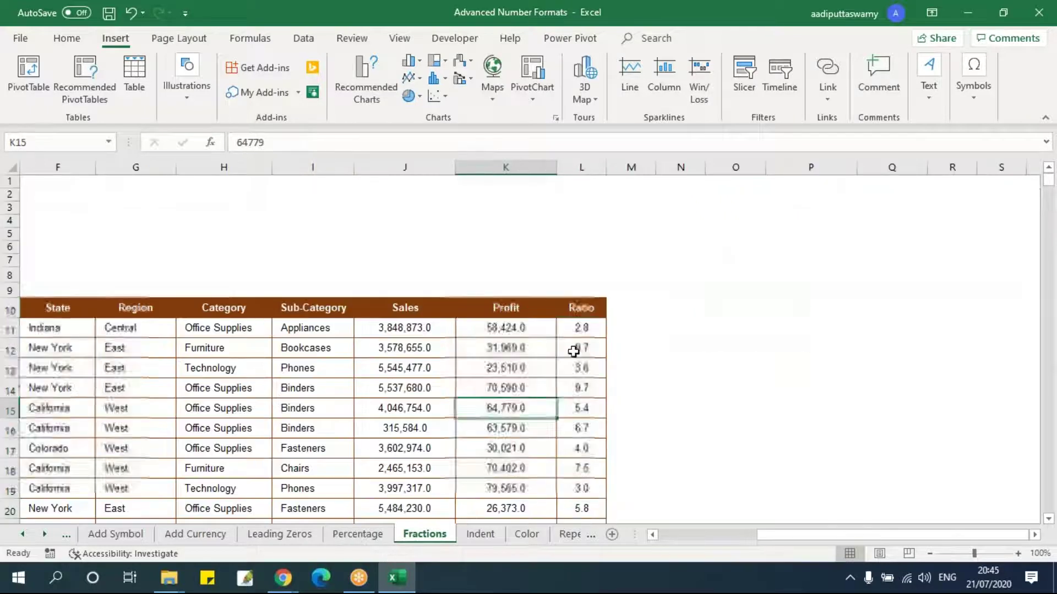
left_click_drag(605, 169, 617, 170)
Format all Ratio values from L11 down as fractions of the type Up to one digit (1/4)
left_click(592, 328)
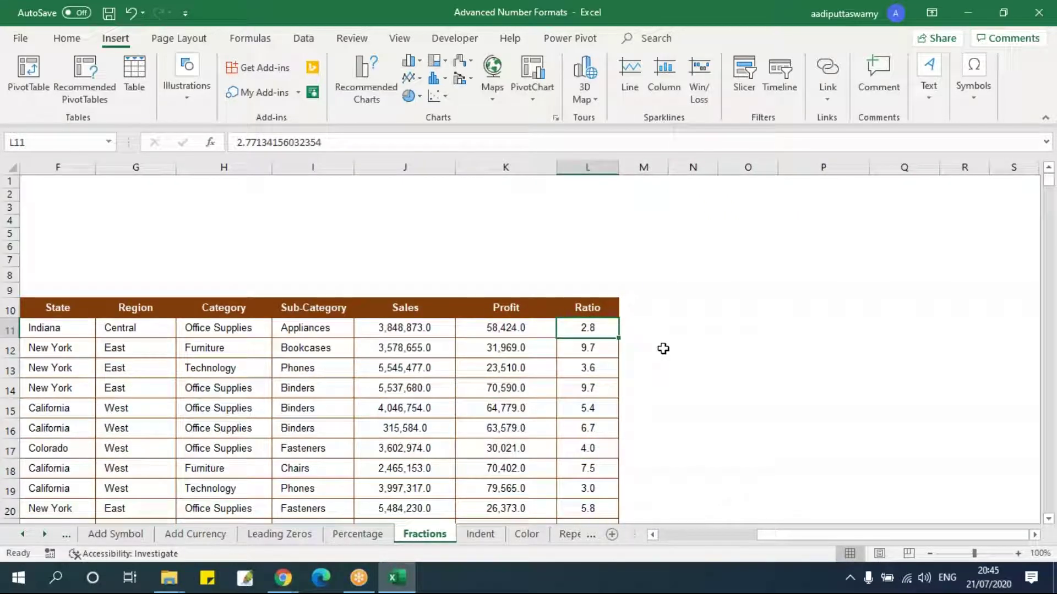
key("ctrl+shift+Down")
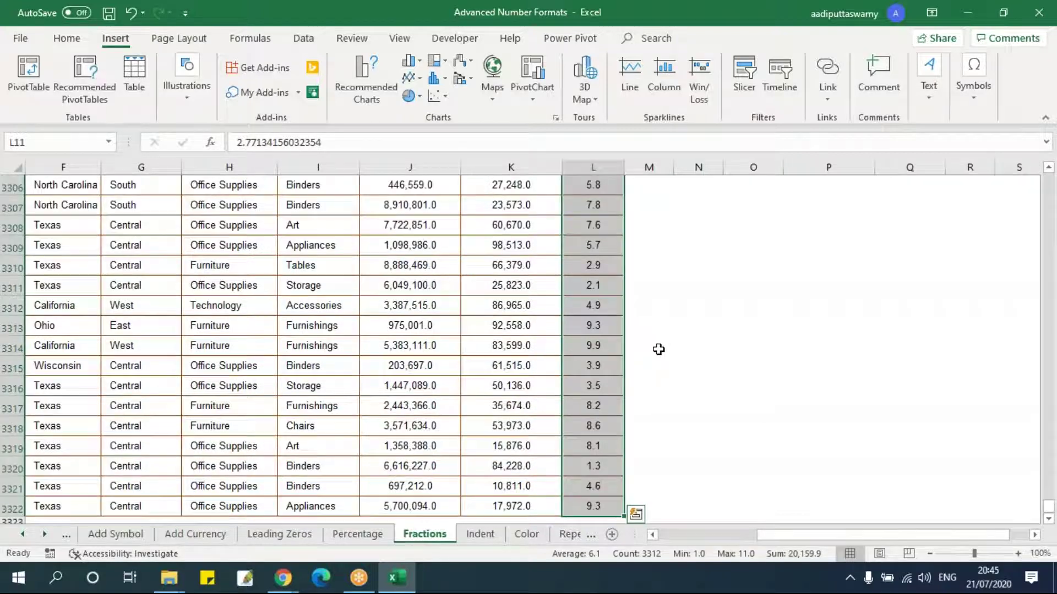
key("ctrl+1")
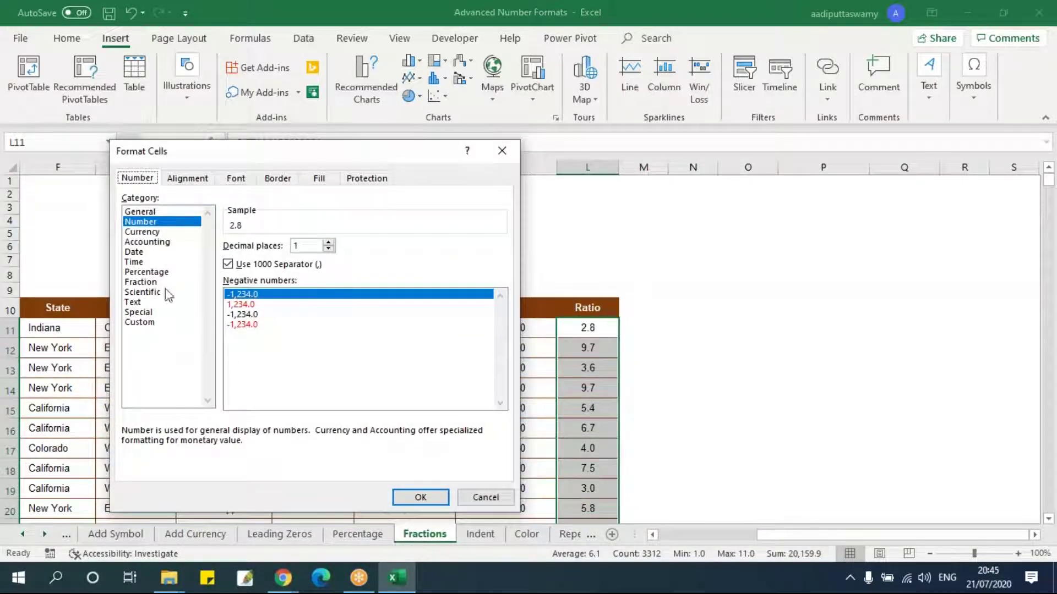
left_click(164, 284)
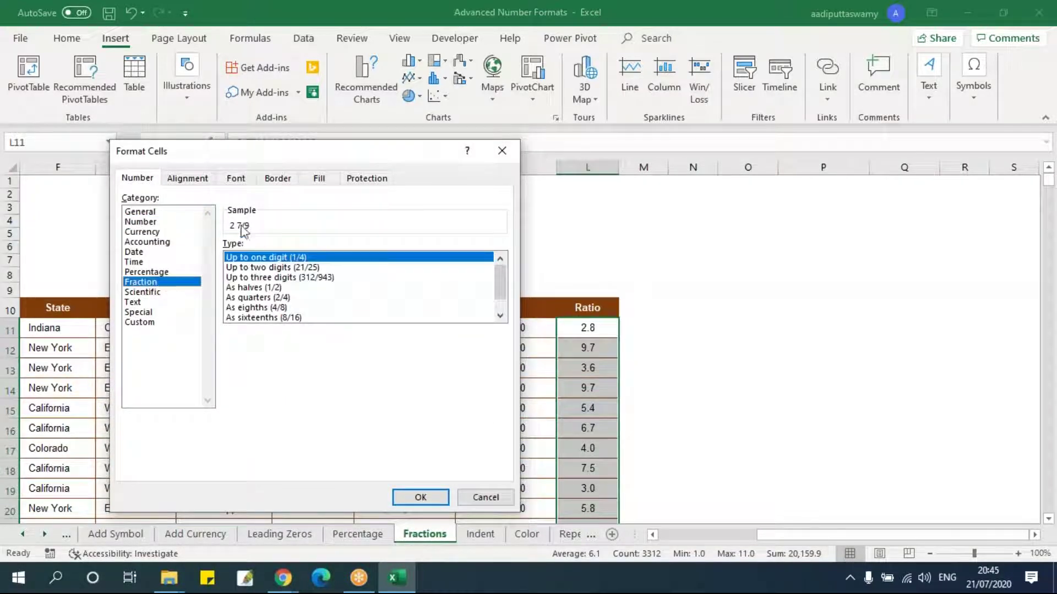
left_click(420, 497)
left_click(688, 427)
scroll(649, 438, "down", 1)
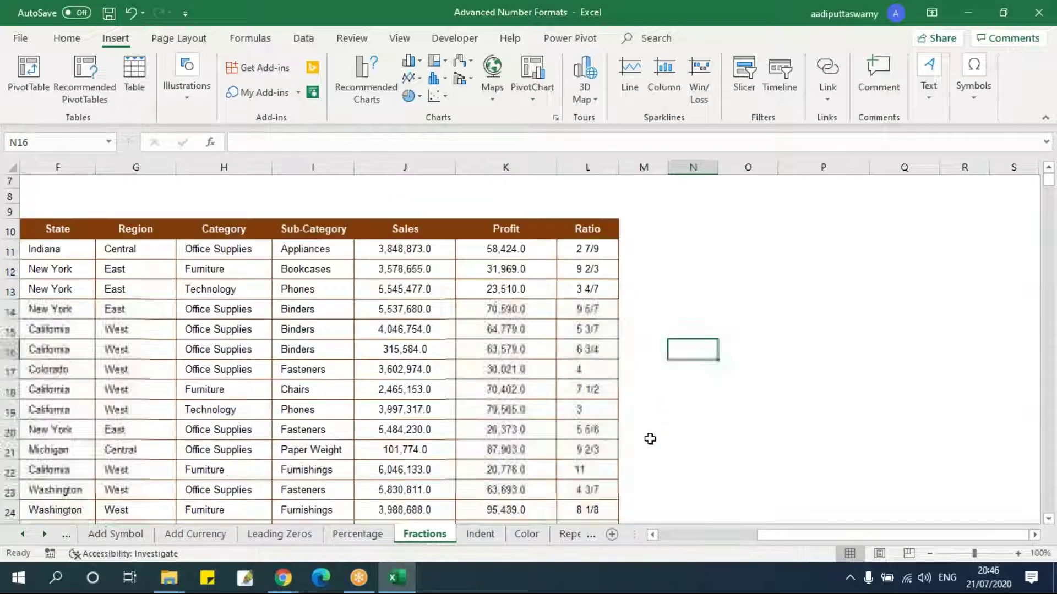
scroll(614, 436, "down", 1)
scroll(614, 436, "up", 1)
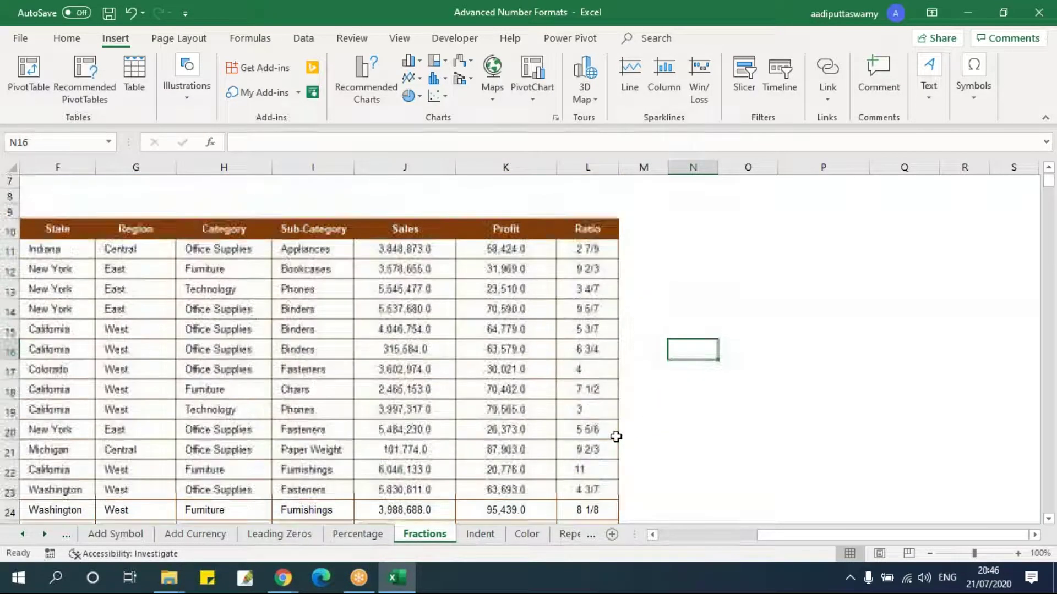
Examine the custom format code behind the Ratio column's fractions and compare it with the displayed values
left_click(588, 248)
key("ctrl+shift+Down")
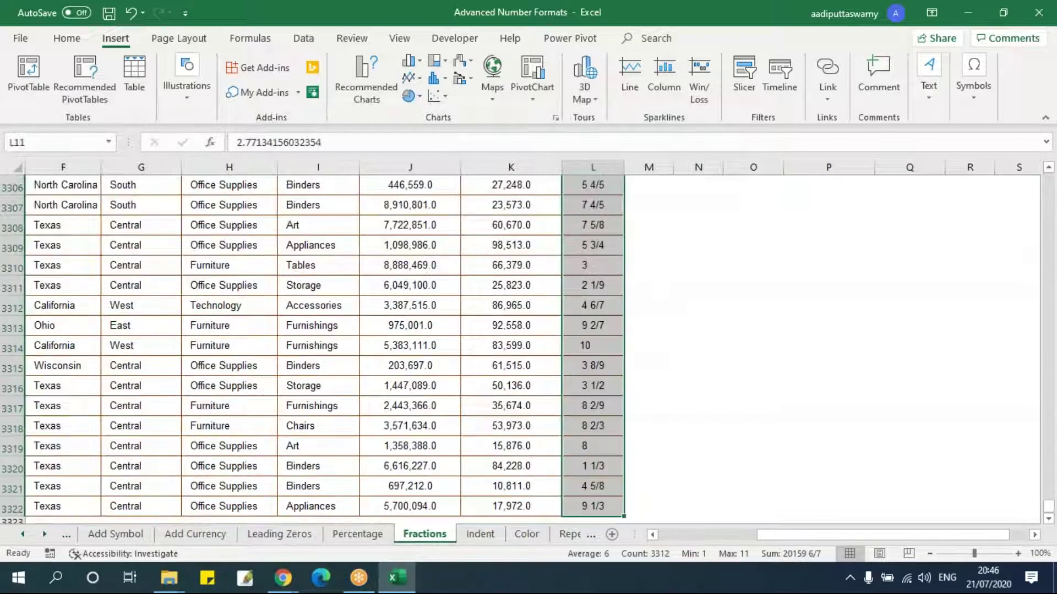
key("ctrl+BackSpace")
key("ctrl+1")
left_click(154, 323)
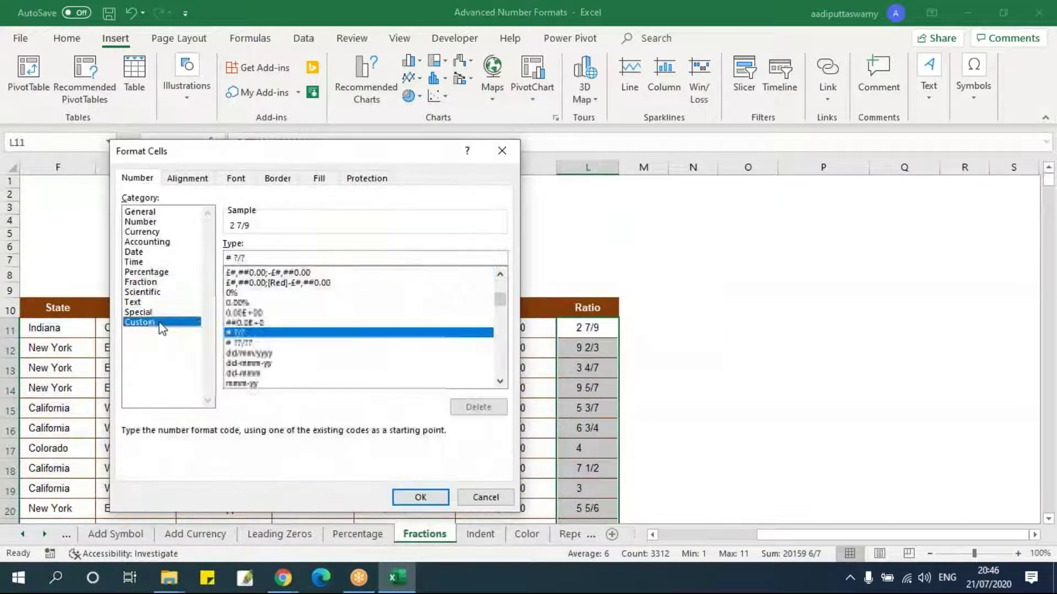
left_click(232, 257)
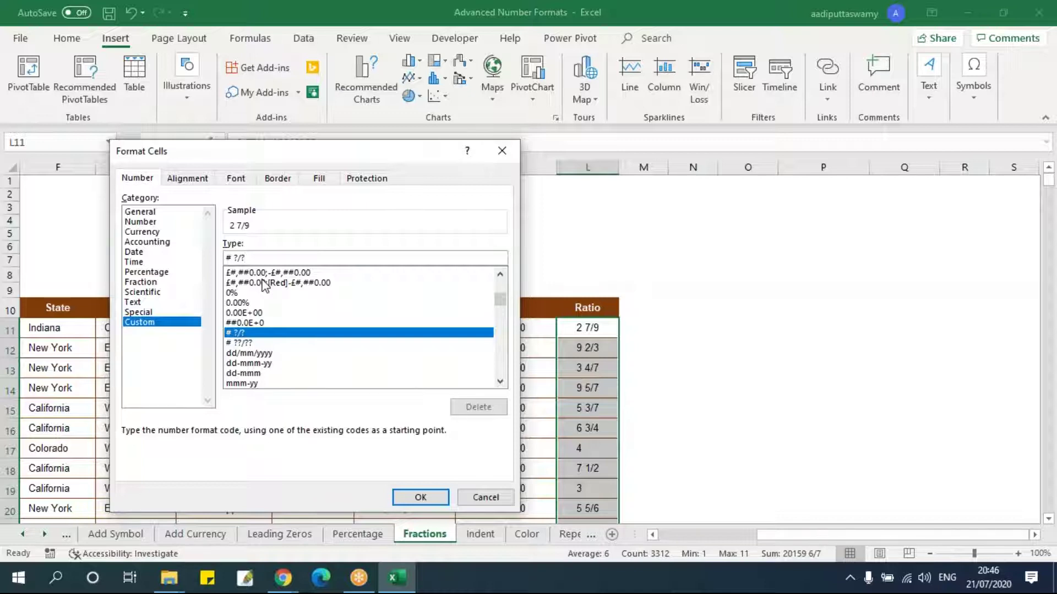
left_click(415, 497)
left_click(749, 388)
left_click_drag(604, 330, 596, 465)
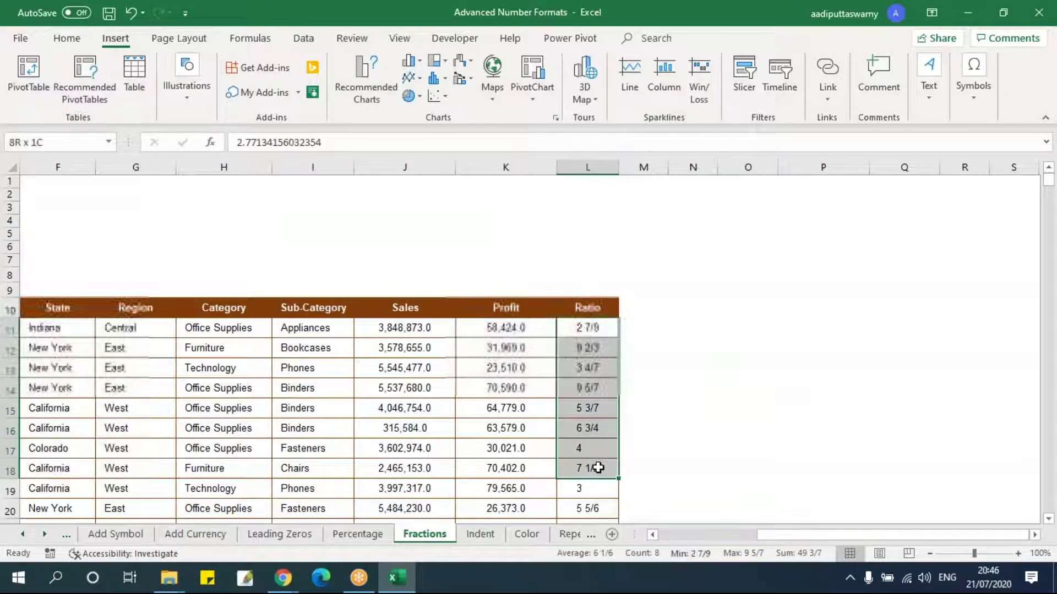
left_click(641, 388)
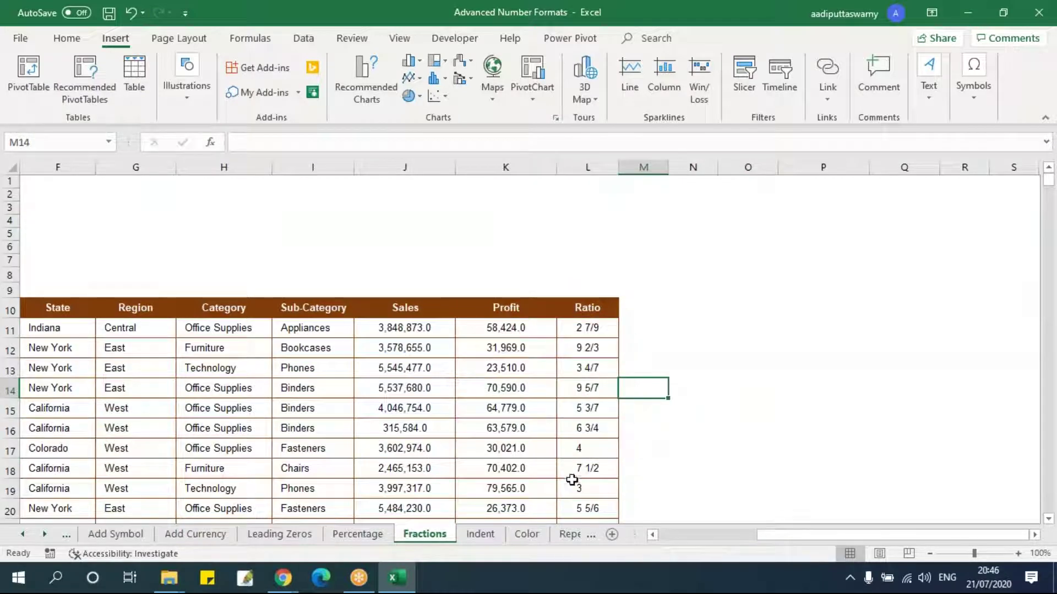
On the Indent sheet, open the custom number format settings for all Profit values from K11 down
left_click(480, 534)
left_click(525, 375)
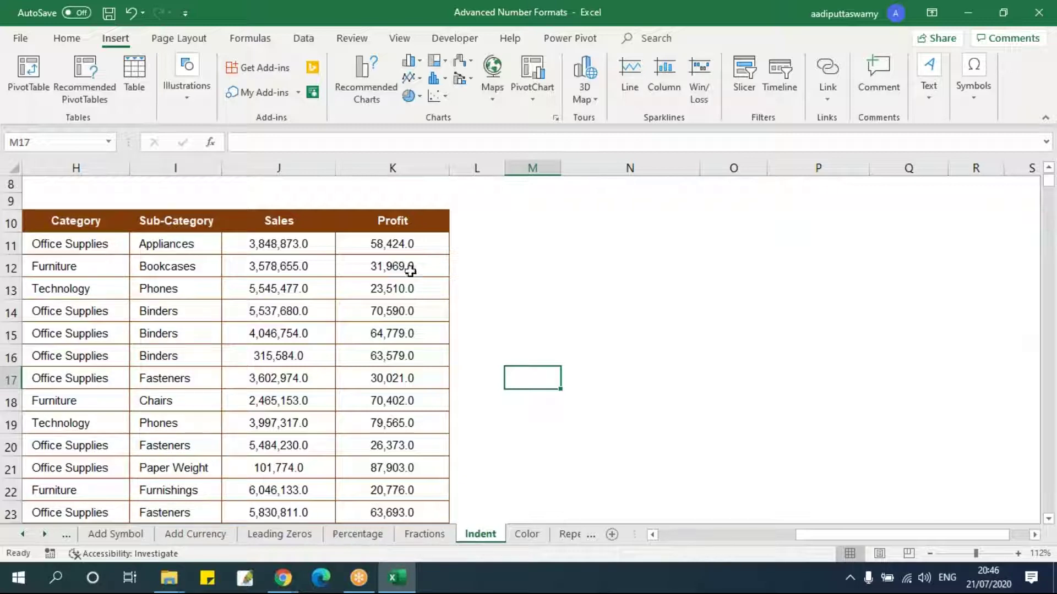
left_click(406, 249)
scroll(540, 370, "up", 3, "ctrl")
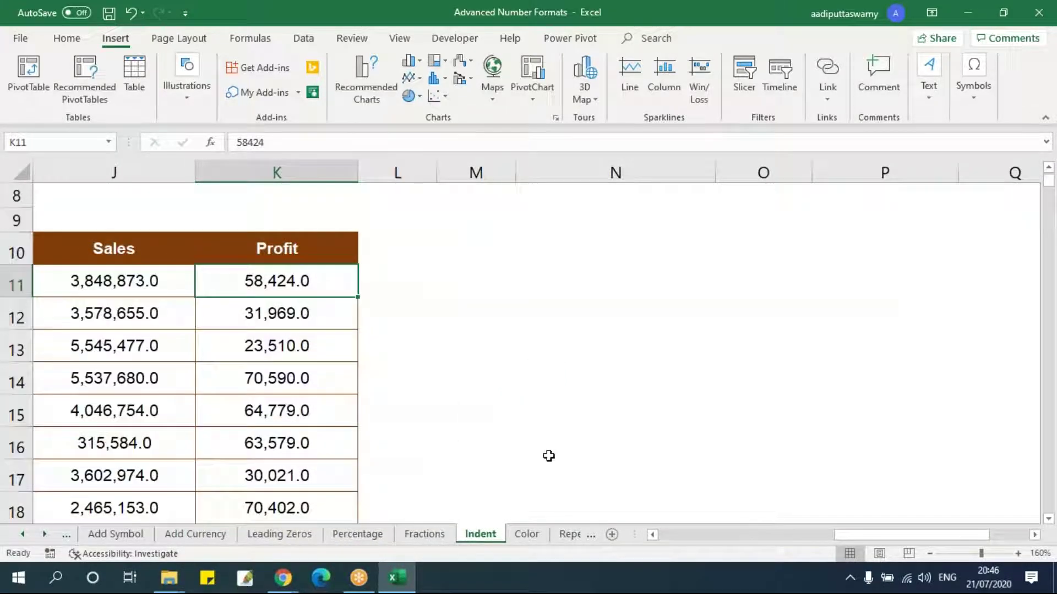
key("ctrl+shift+Down")
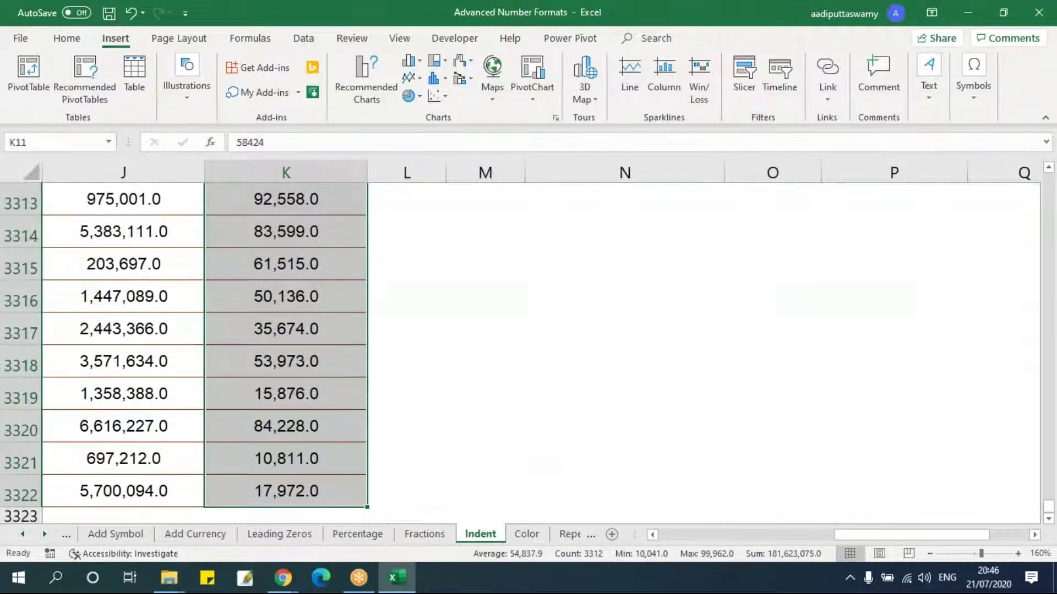
key("ctrl+BackSpace")
key("ctrl+1")
left_click_drag(283, 151, 572, 135)
left_click(452, 214)
left_click(458, 205)
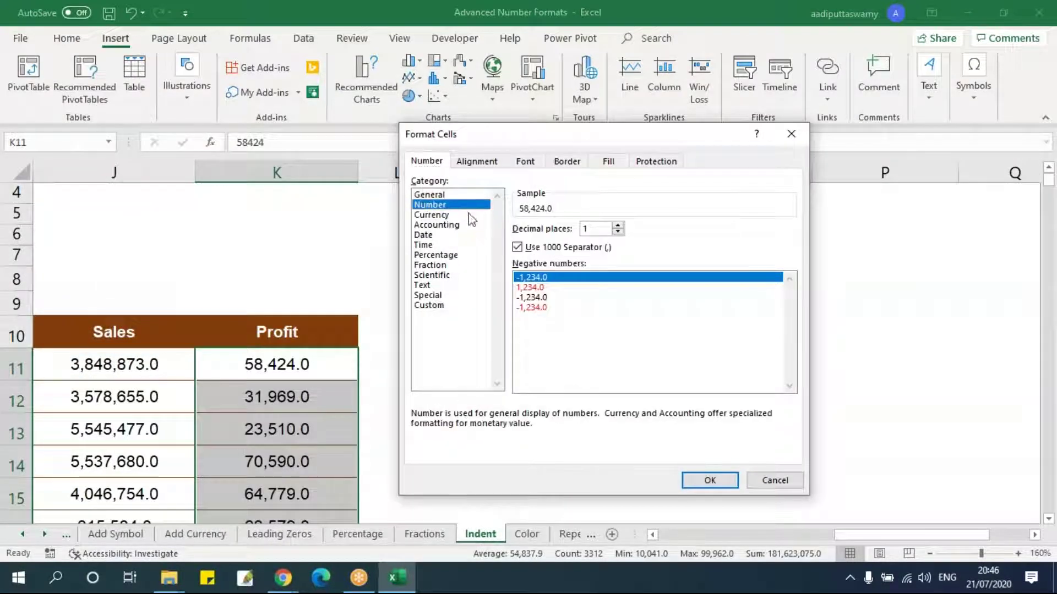
left_click(454, 305)
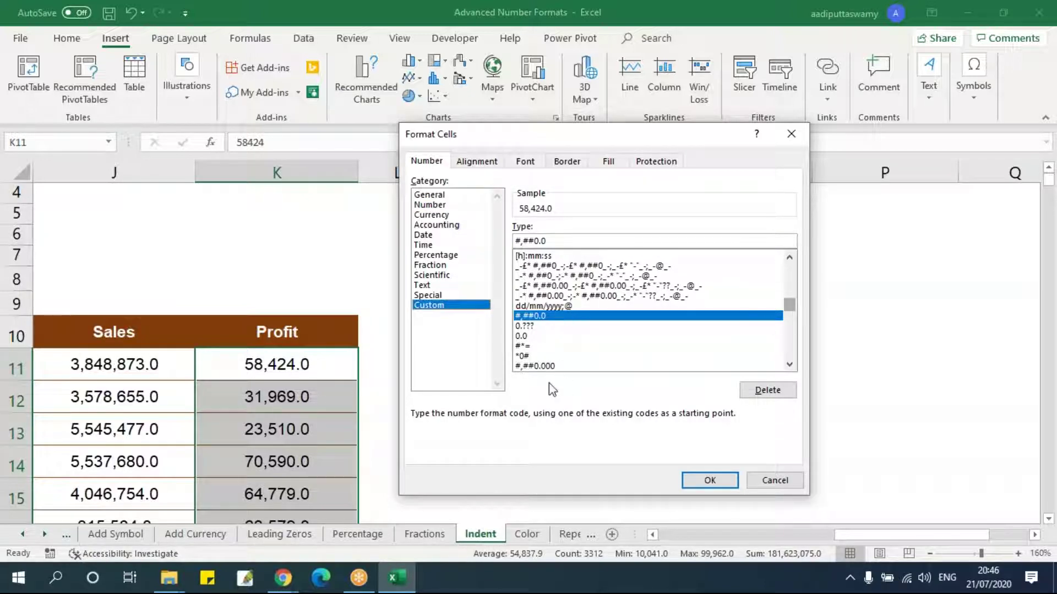
Apply the custom format #,##0.00;(#,##0.00) to the Profit values
left_click(548, 366)
left_click(590, 240)
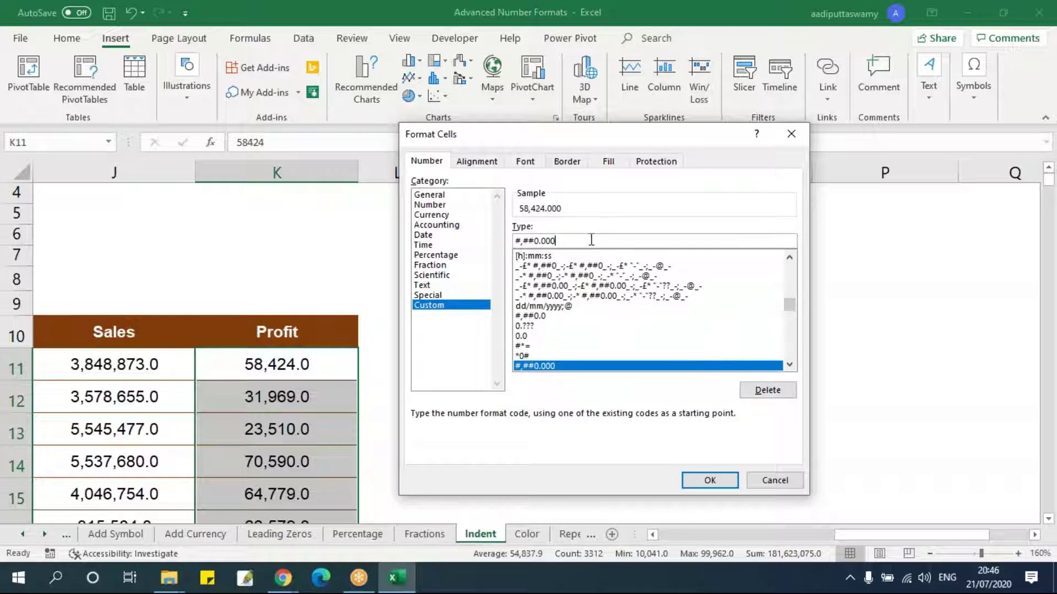
key("BackSpace")
left_click_drag(557, 241, 481, 248)
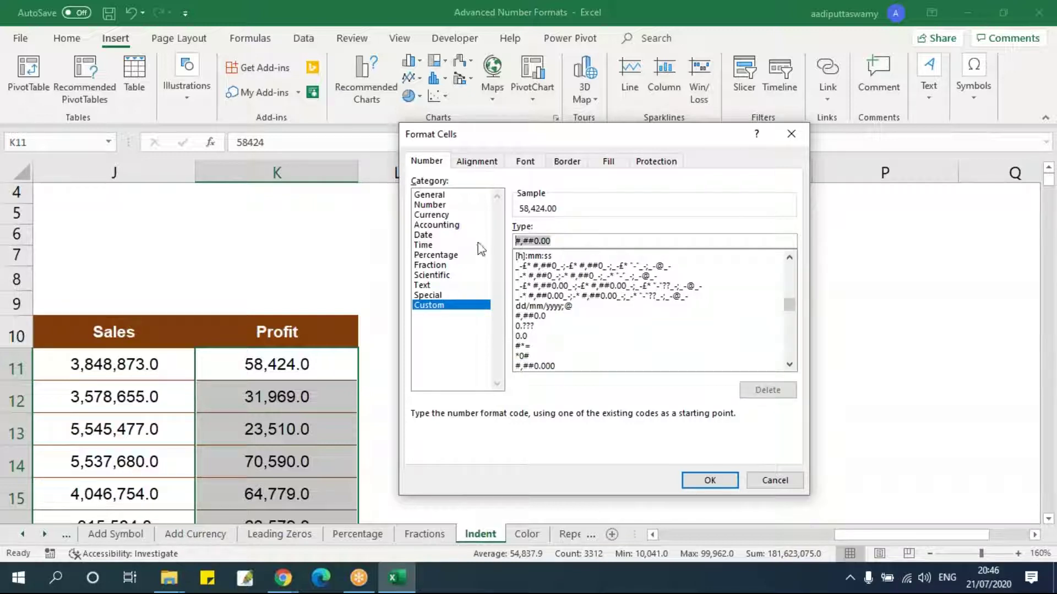
left_click(613, 241)
type(";(#,##0.00")
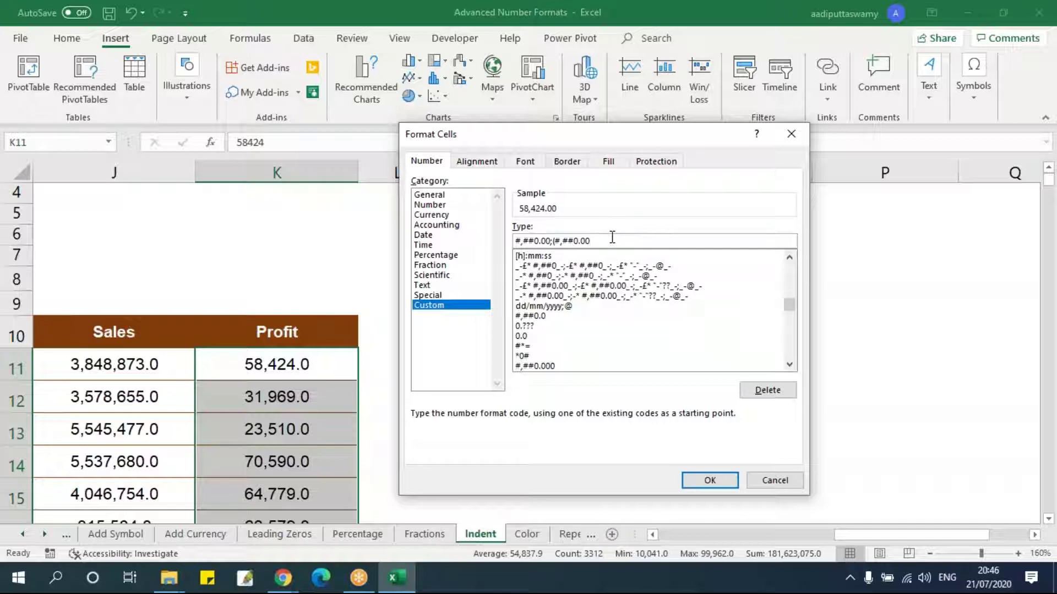
key("Return")
left_click(494, 323)
left_click(312, 337)
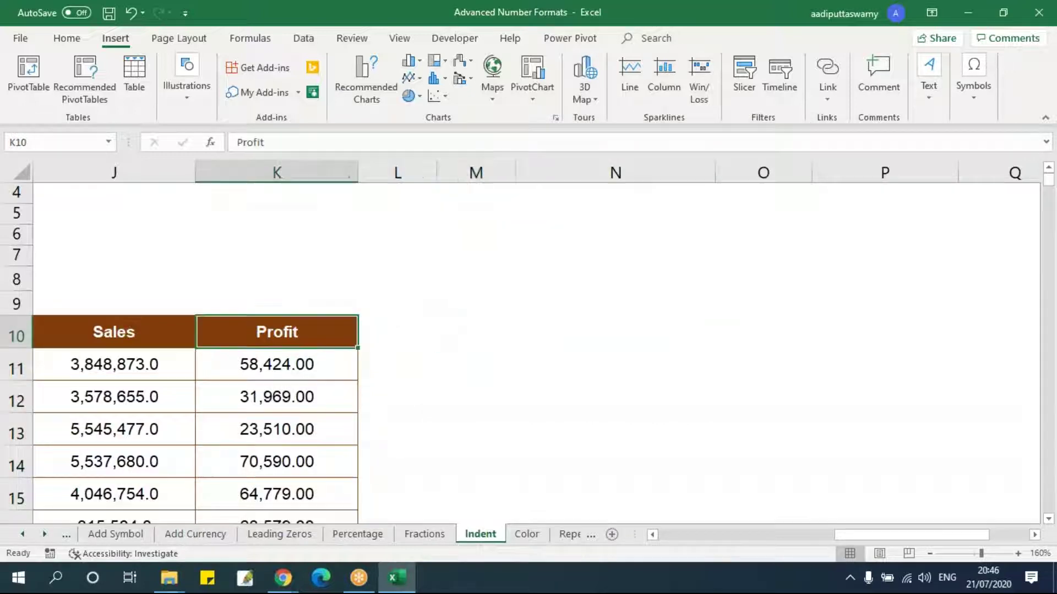
Enter 123.456 in K11 and -123.456 in K12 to test the Profit format
left_click(304, 373)
scroll(438, 396, "up", 4)
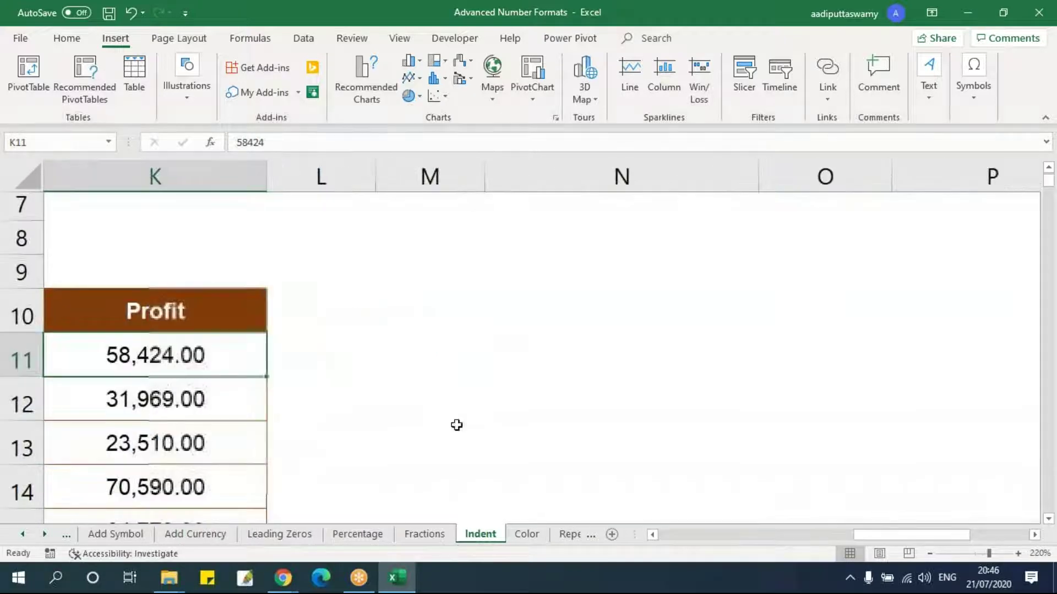
left_click_drag(880, 536, 853, 540)
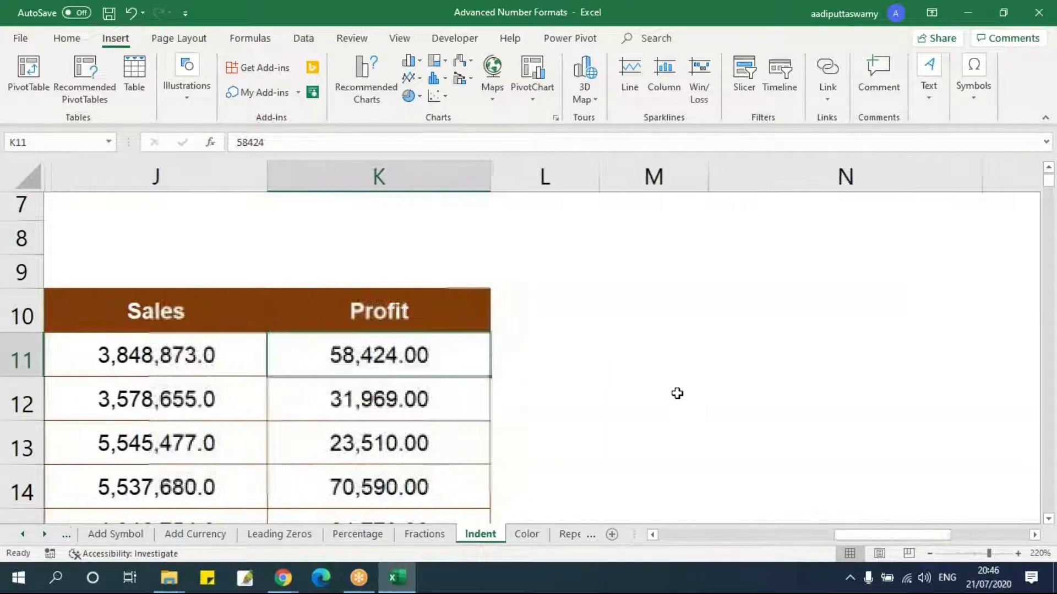
scroll(677, 394, "down", 1)
type("123.45")
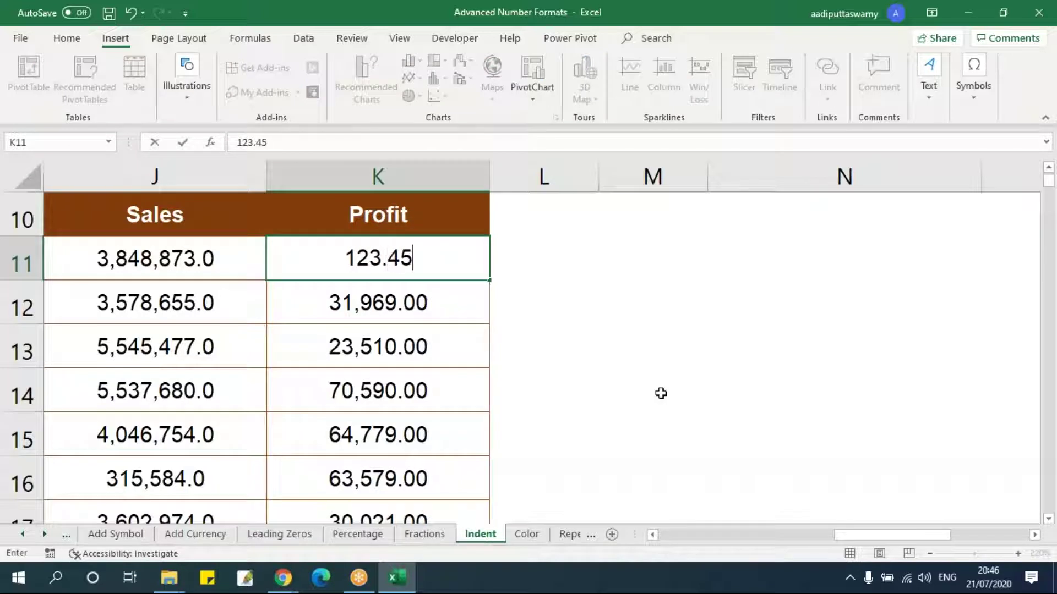
key("Return")
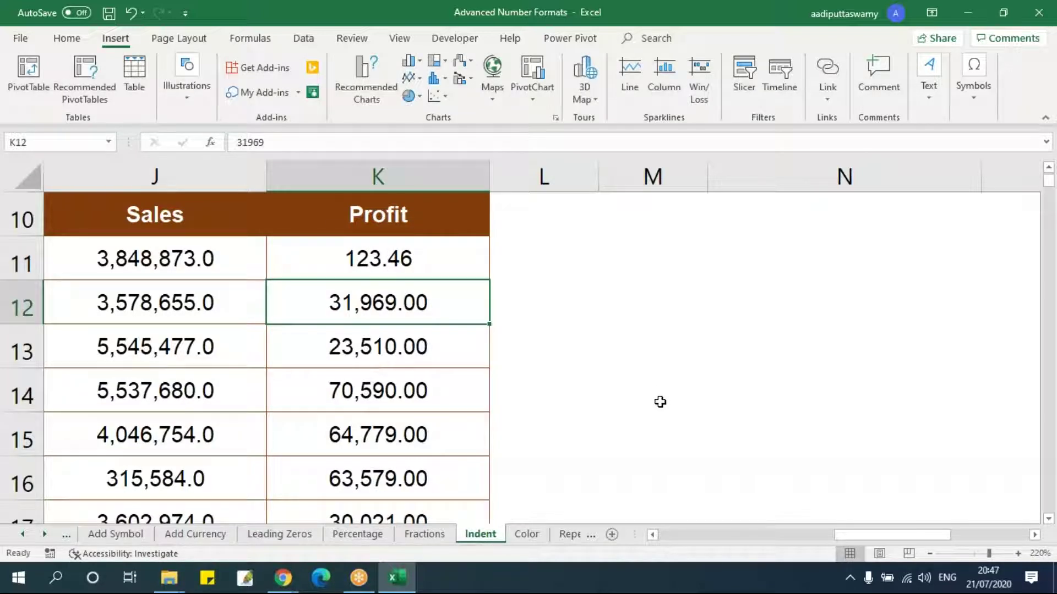
type("-123.45")
key("Return")
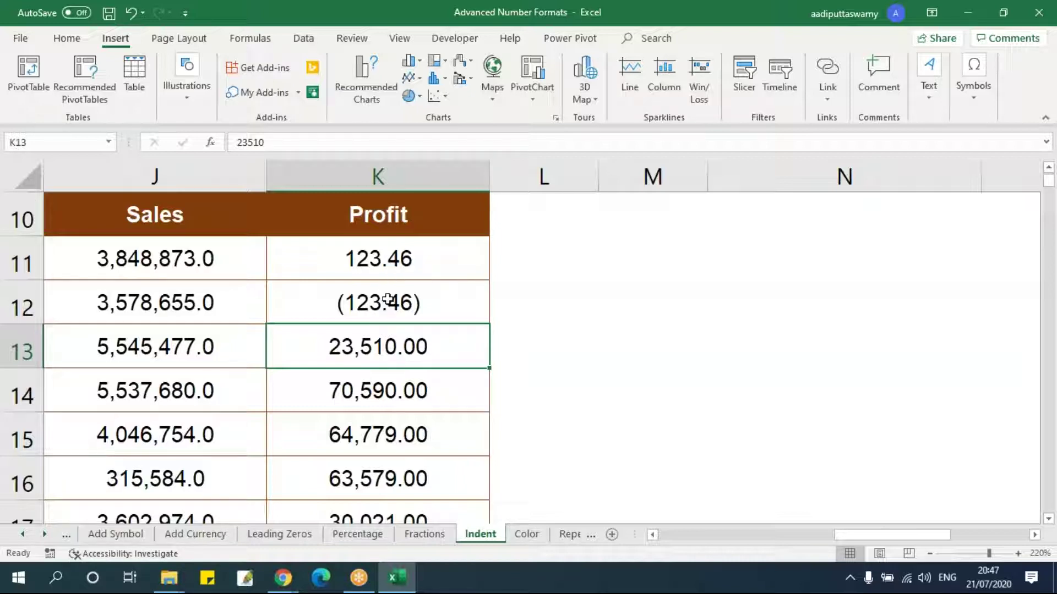
Change the value in K11 to 23123.456
double_click(382, 258)
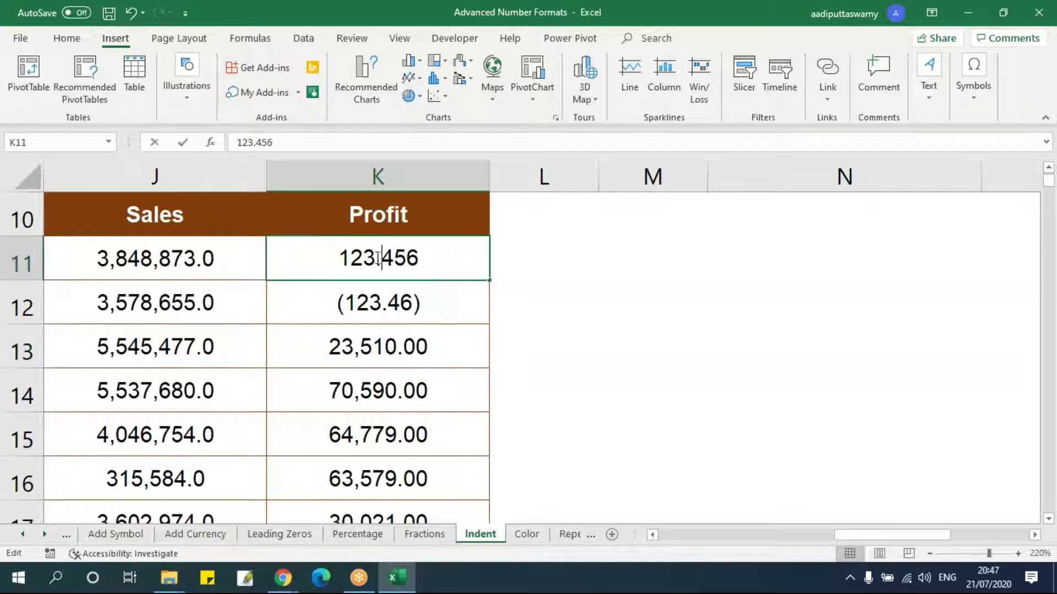
key("Home")
type("23")
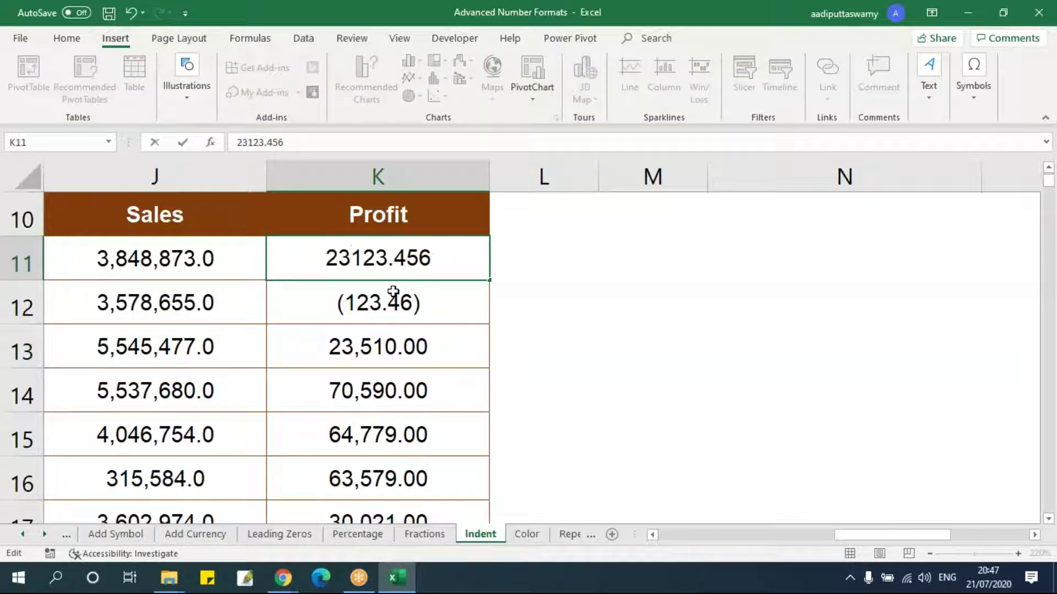
key("Return")
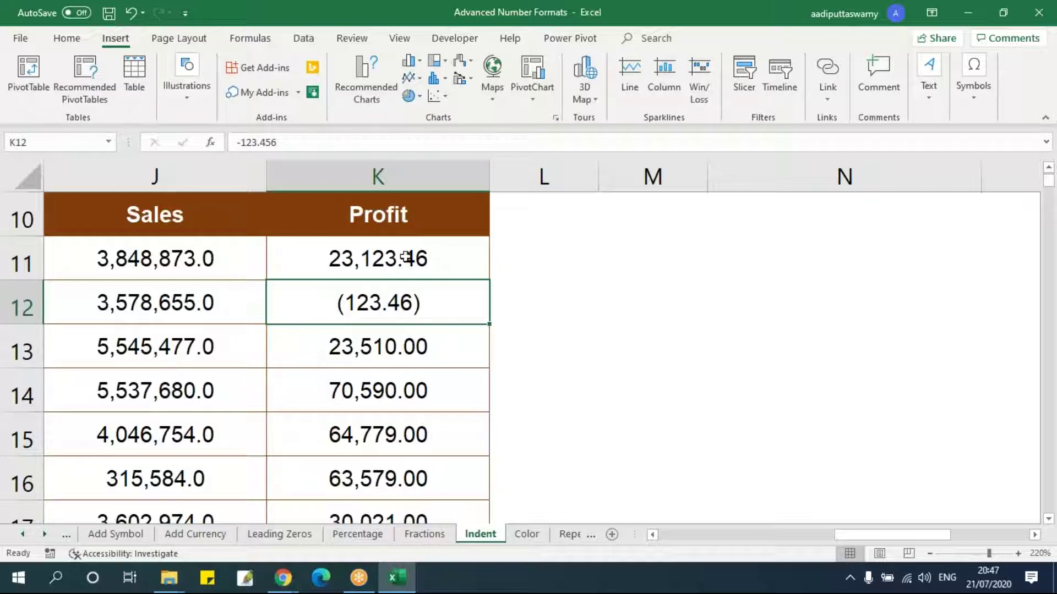
Right-align the Profit values in K11:K12 and increase their indent by one level
left_click_drag(435, 251, 484, 322)
left_click(66, 40)
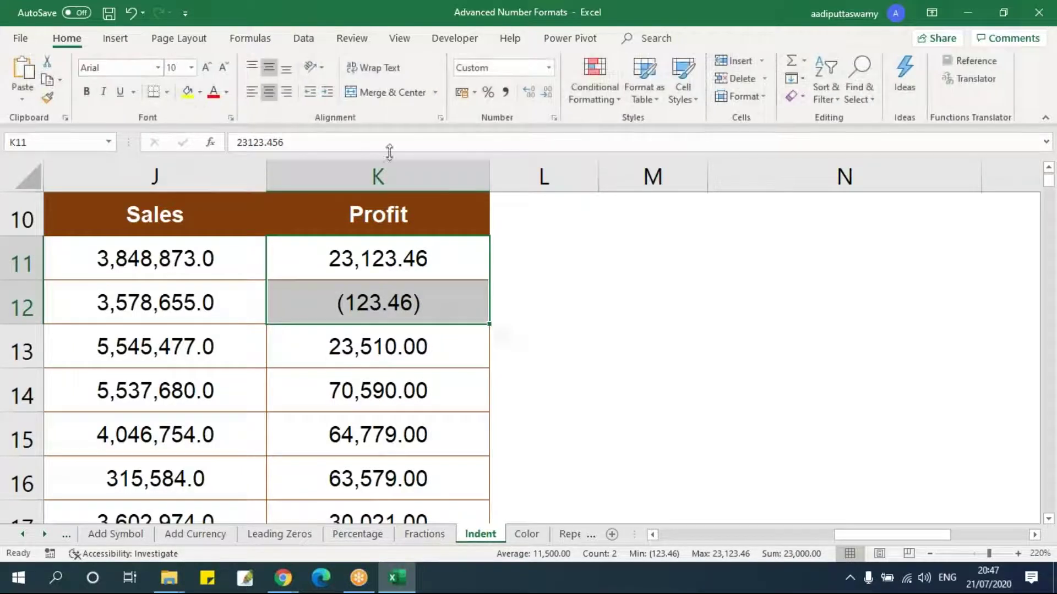
left_click(286, 92)
left_click(548, 350)
left_click_drag(455, 263, 453, 302)
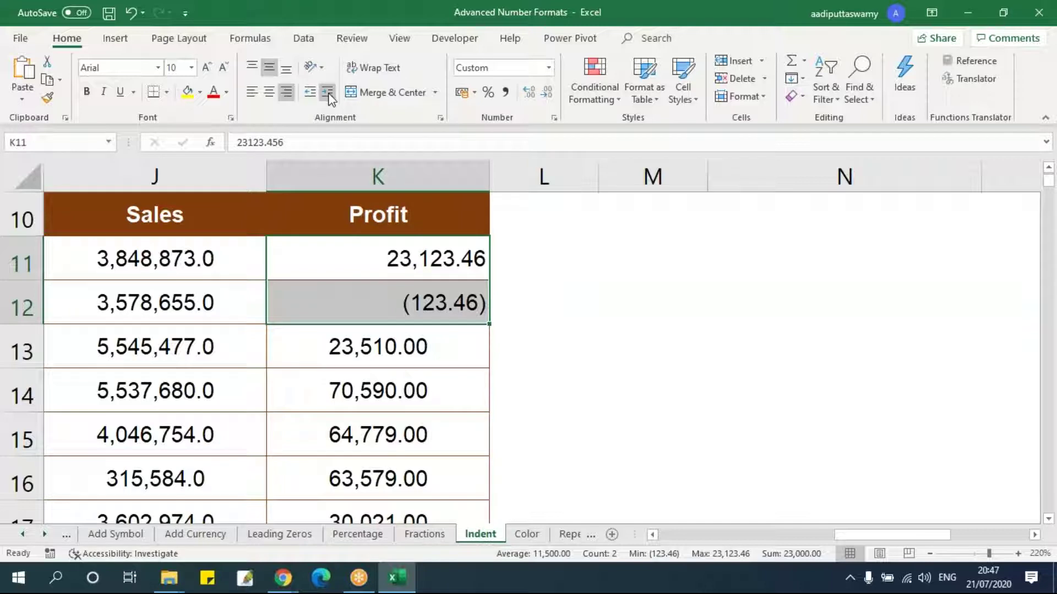
left_click(329, 97)
left_click(498, 336)
left_click_drag(472, 254, 468, 287)
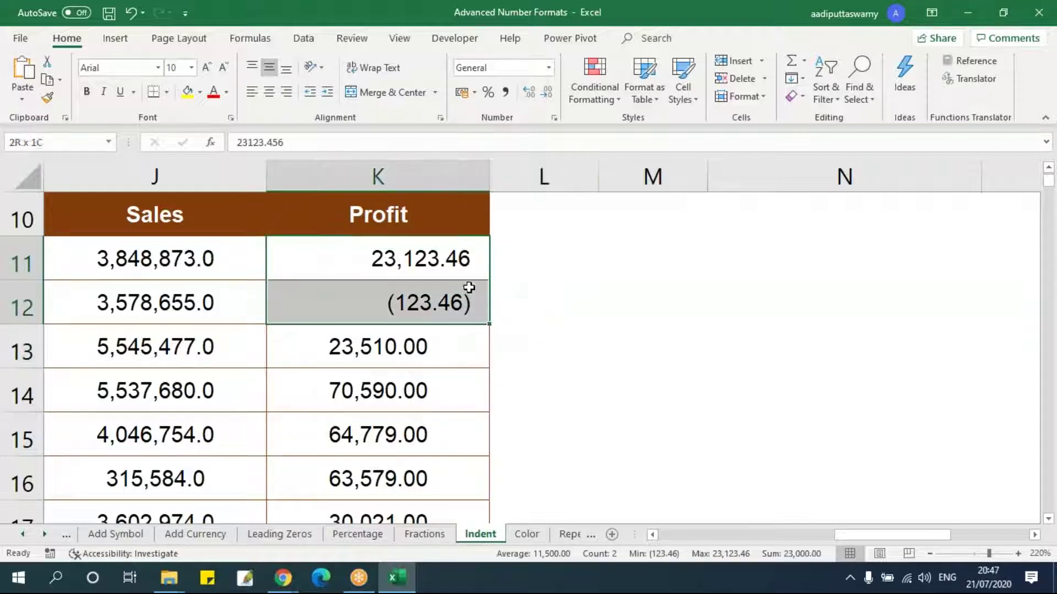
Copy the negative Profit value in K12 into K13
scroll(663, 359, "up", 9, "ctrl")
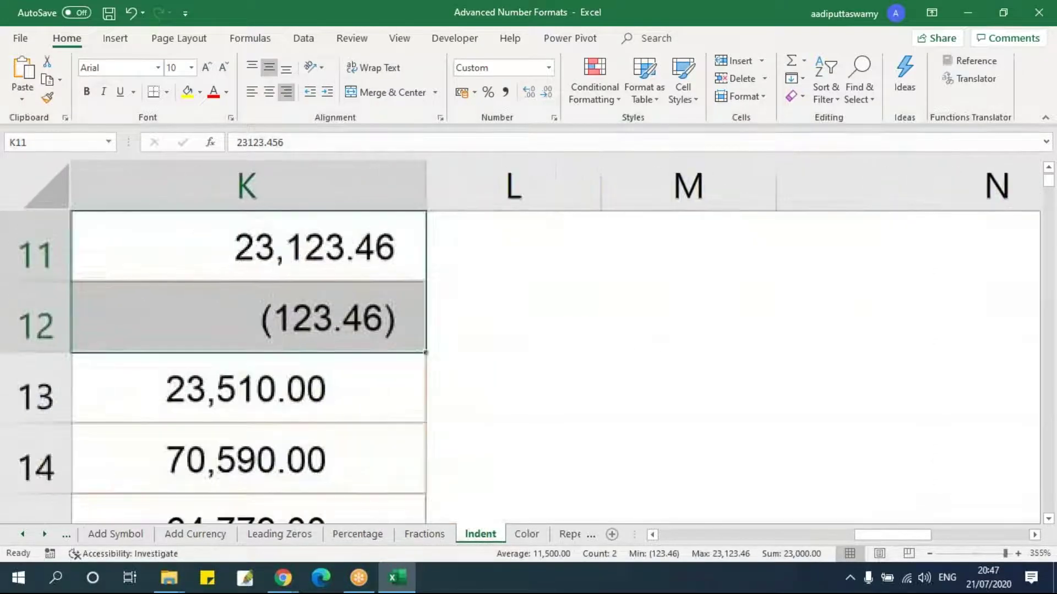
left_click(1049, 167)
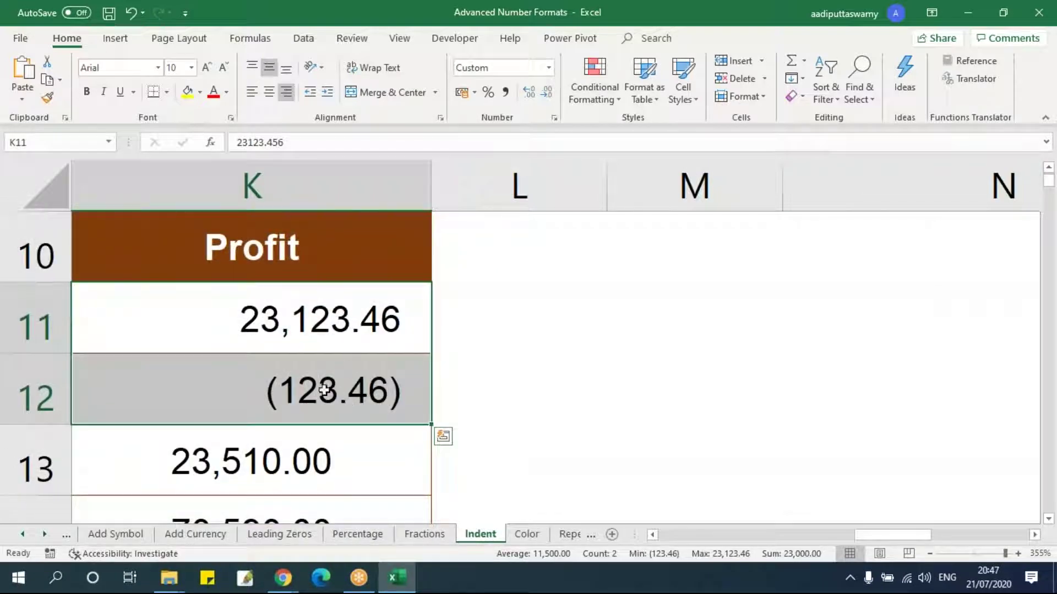
left_click(364, 406)
key("ctrl+c")
left_click(358, 460)
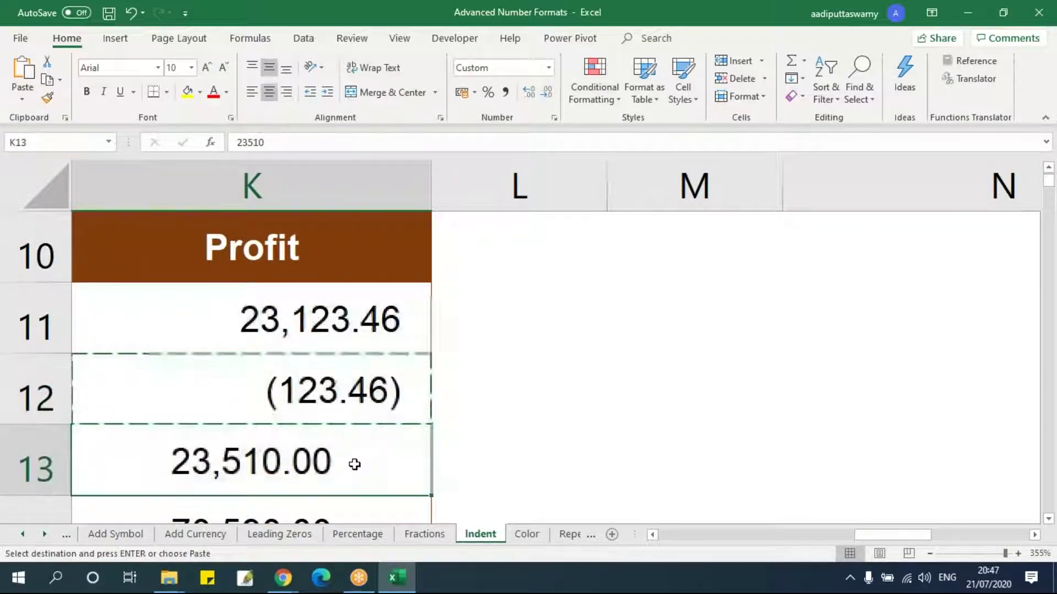
key("ctrl+v")
double_click(390, 459)
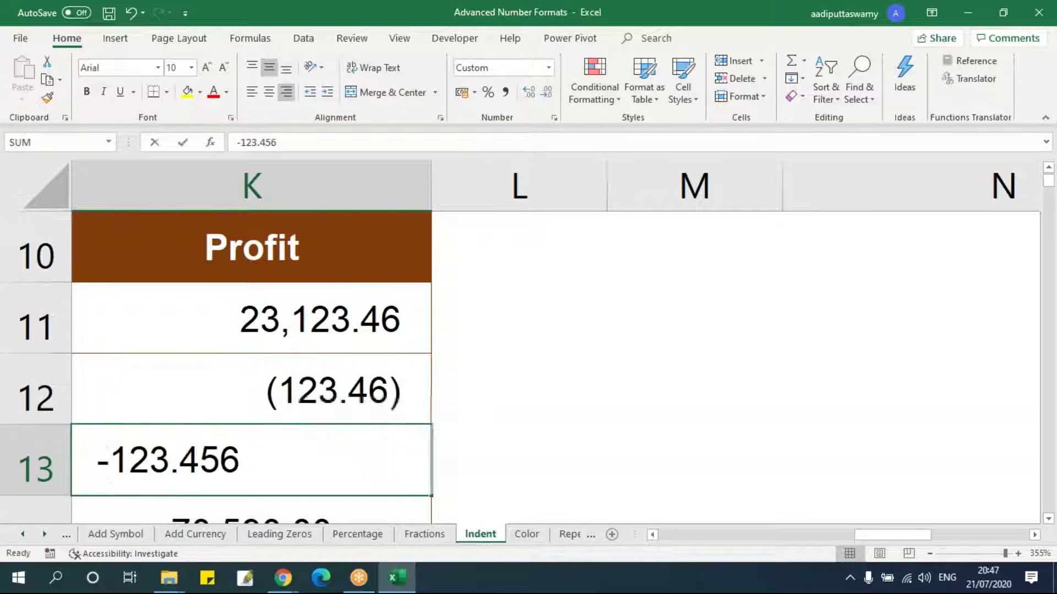
left_click_drag(143, 461, 148, 454)
key("BackSpace")
left_click(572, 462)
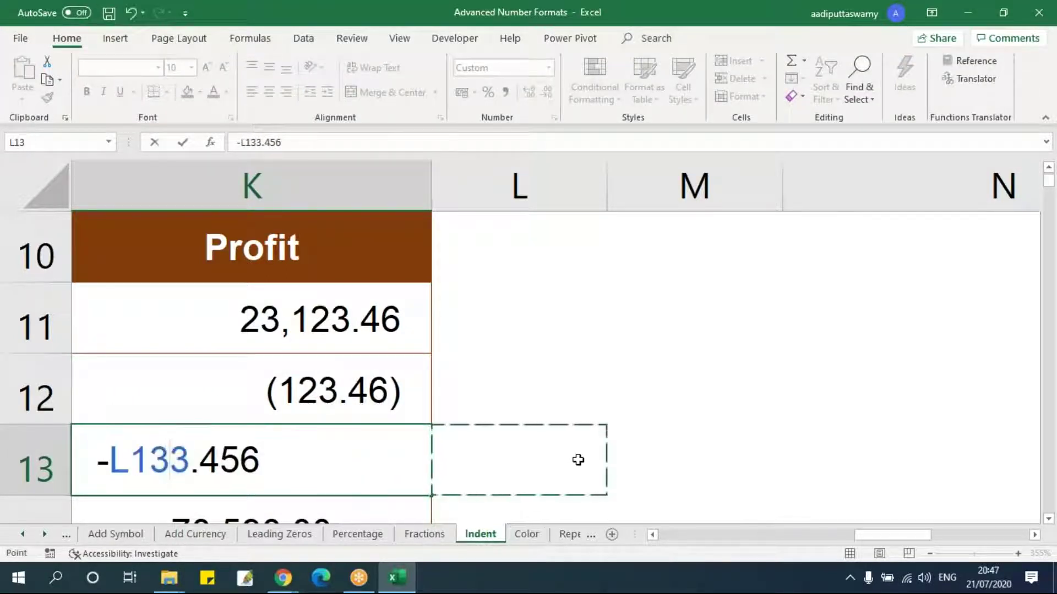
key("Escape")
Set the Profit value in K13 to -3.456
double_click(354, 462)
left_click(149, 461)
key("BackSpace")
key("BackSpace")
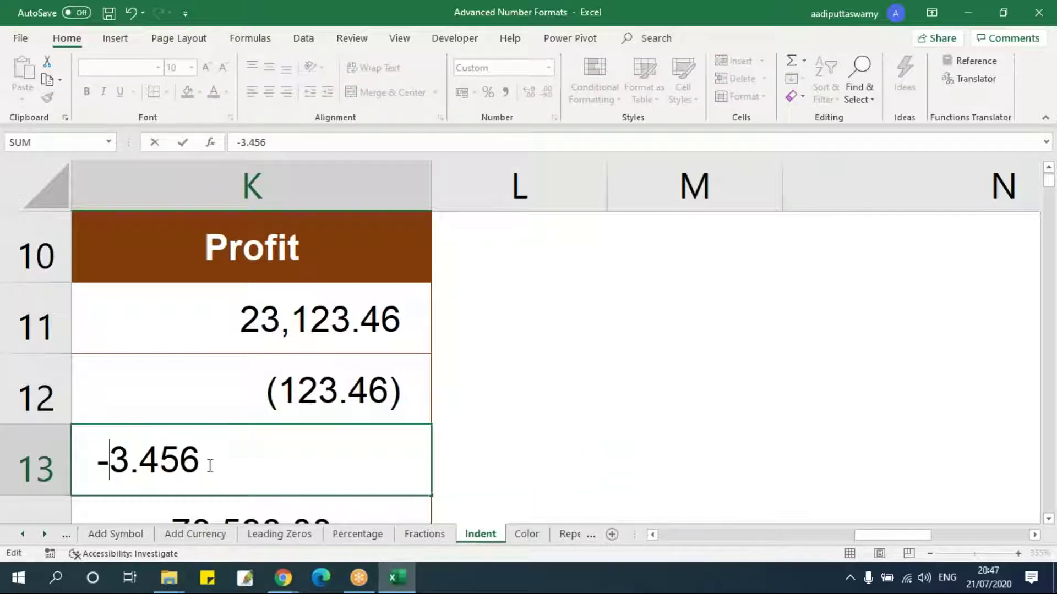
key("Return")
left_click(538, 454)
scroll(538, 454, "up", 1)
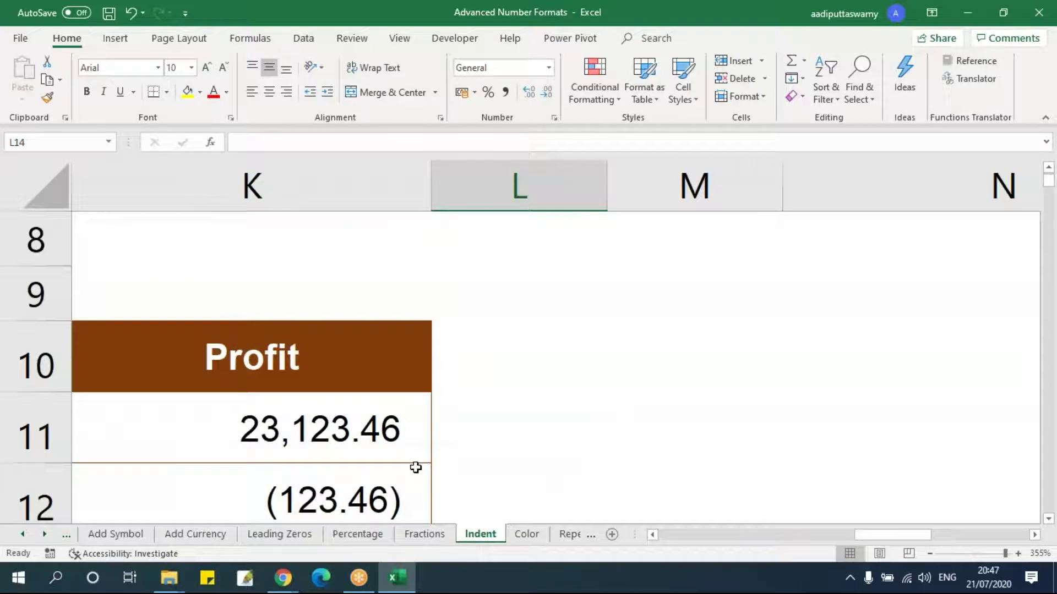
scroll(415, 468, "down", 1)
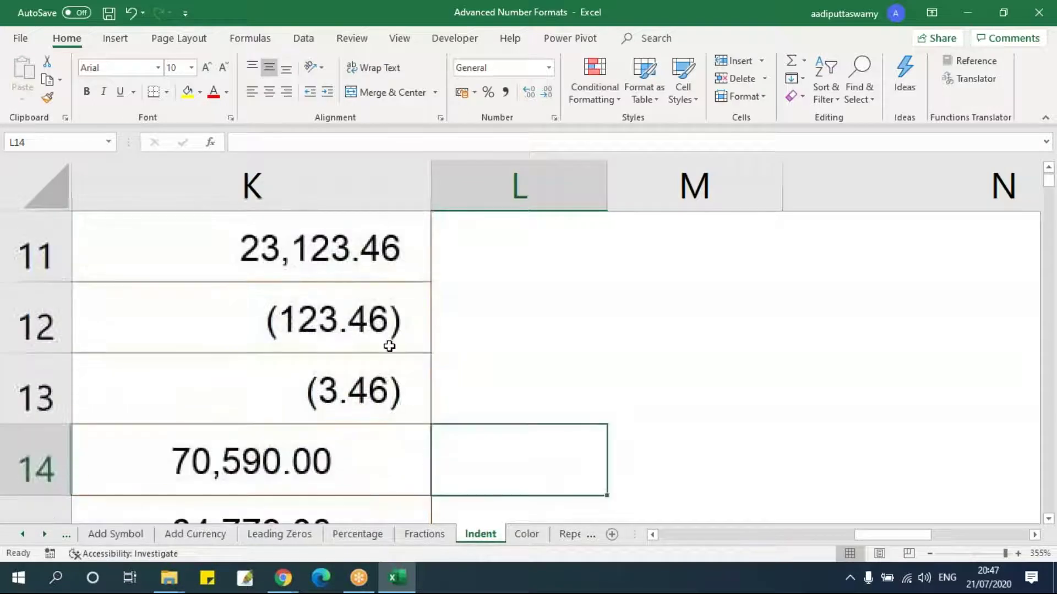
Make the Profit value in K13 positive by changing it to 3.456
double_click(339, 386)
key("Left")
key("Left")
key("Left")
key("Left")
key("Left")
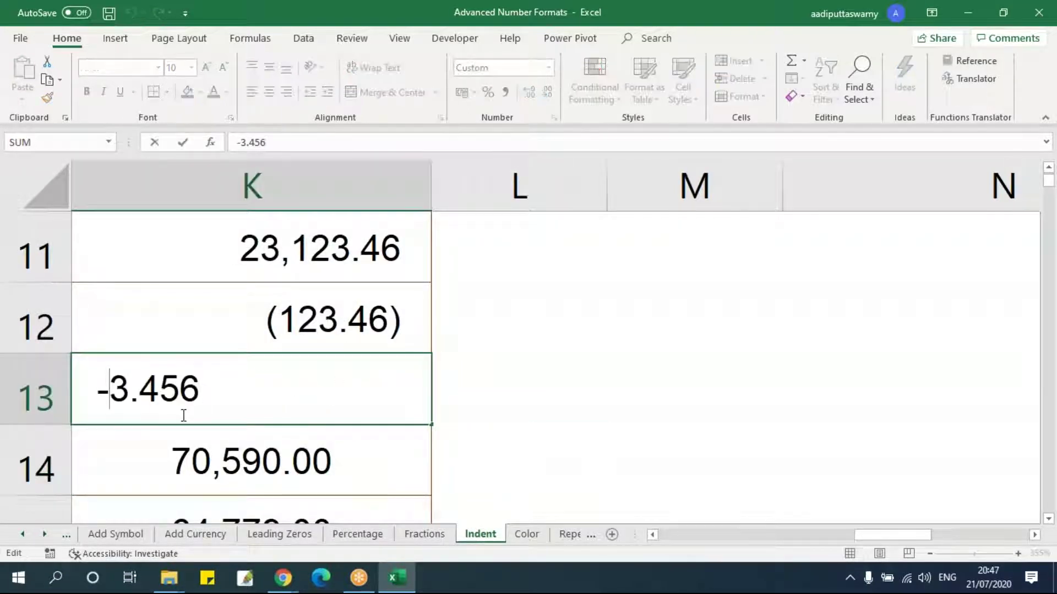
key("BackSpace")
key("Return")
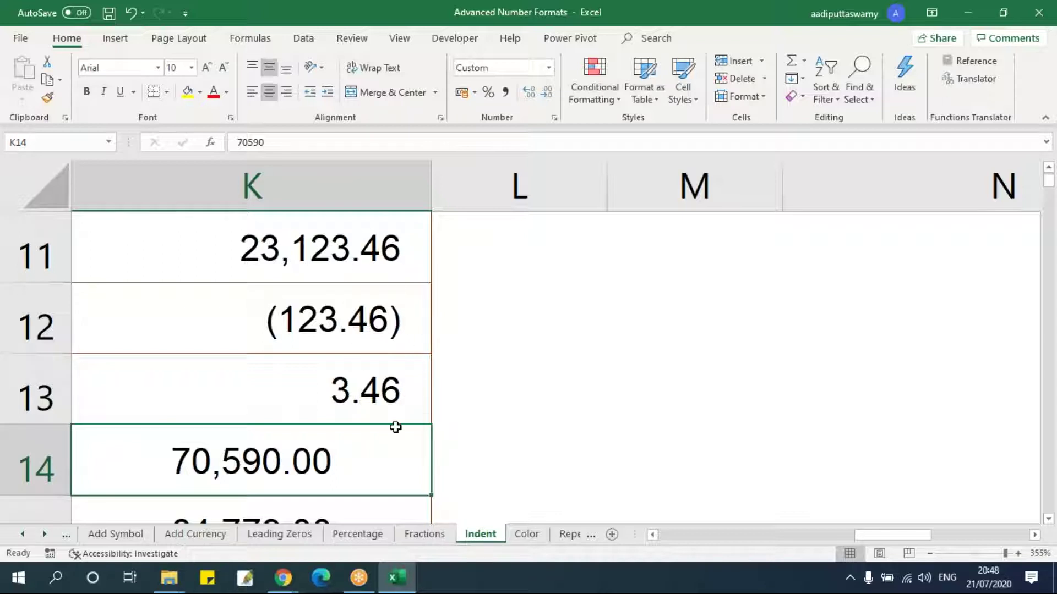
Copy the custom format code #,##0.00;(#,##0.00) from the number format settings of K11:K13 and paste it as text into M11
left_click_drag(408, 259, 389, 395)
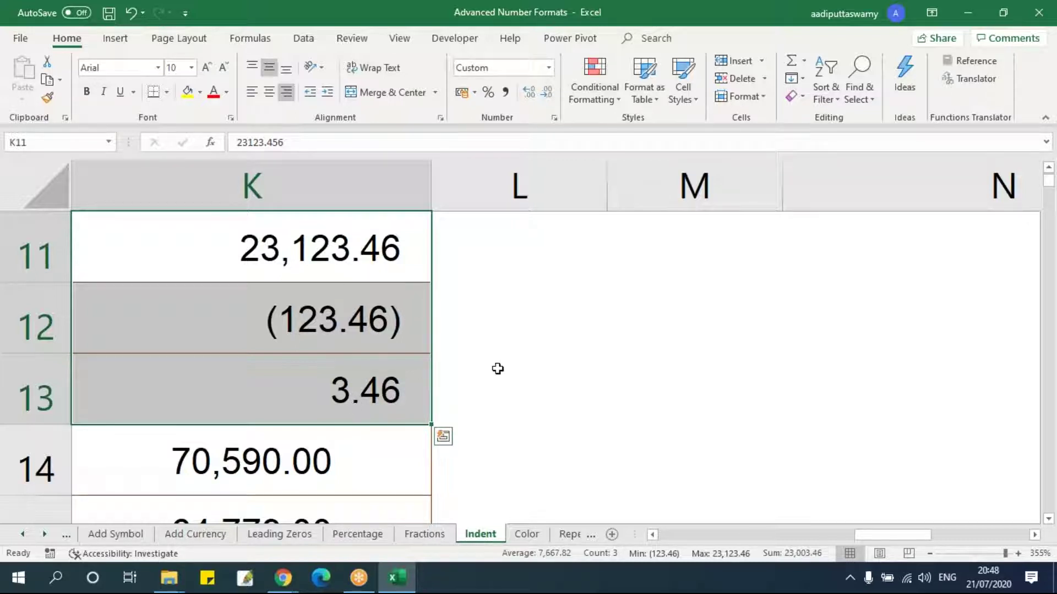
key("ctrl+1")
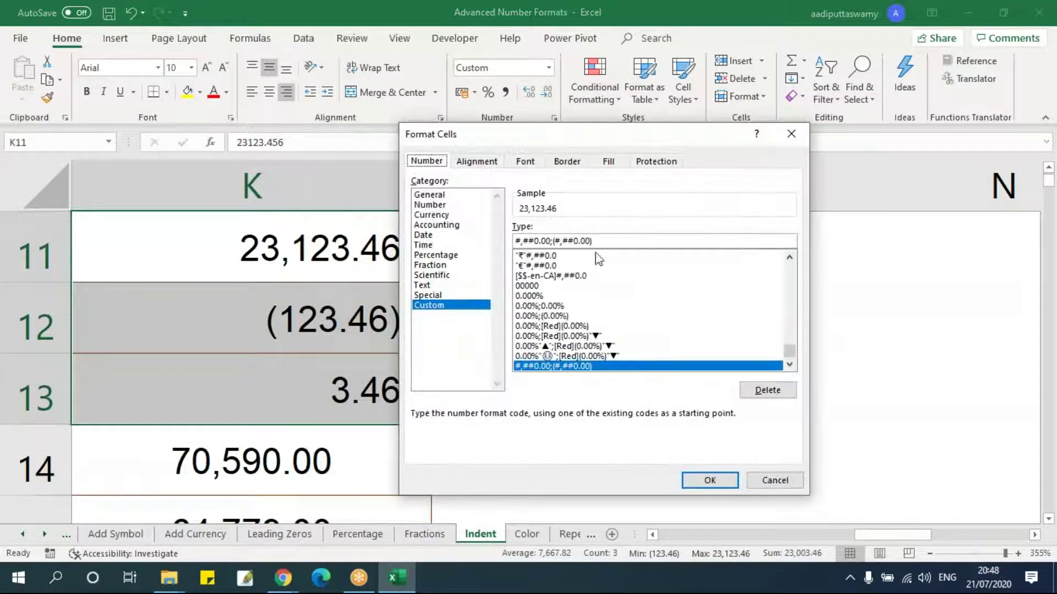
left_click_drag(606, 140, 650, 188)
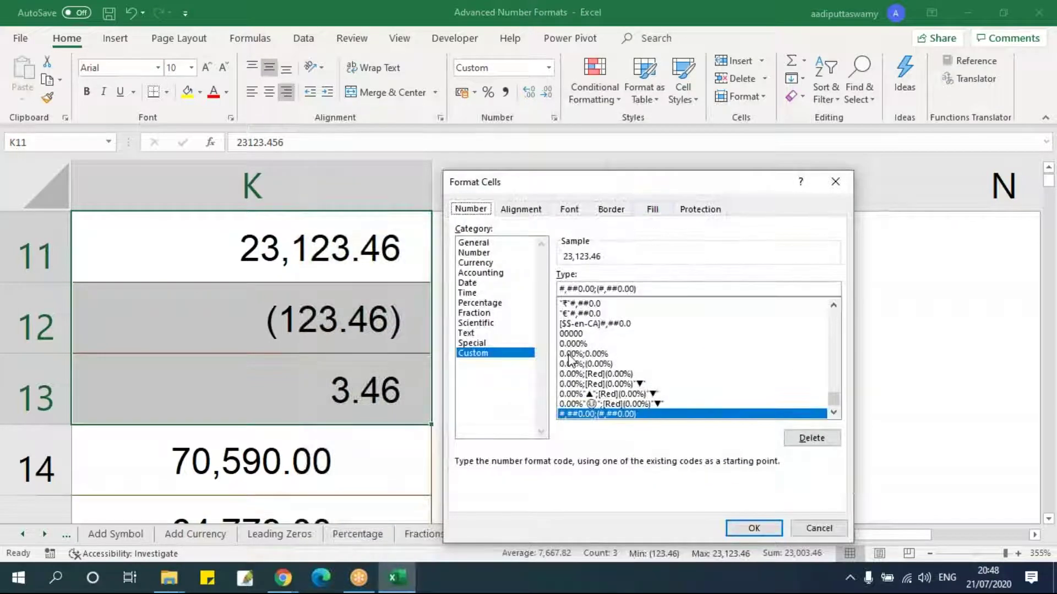
left_click(601, 289)
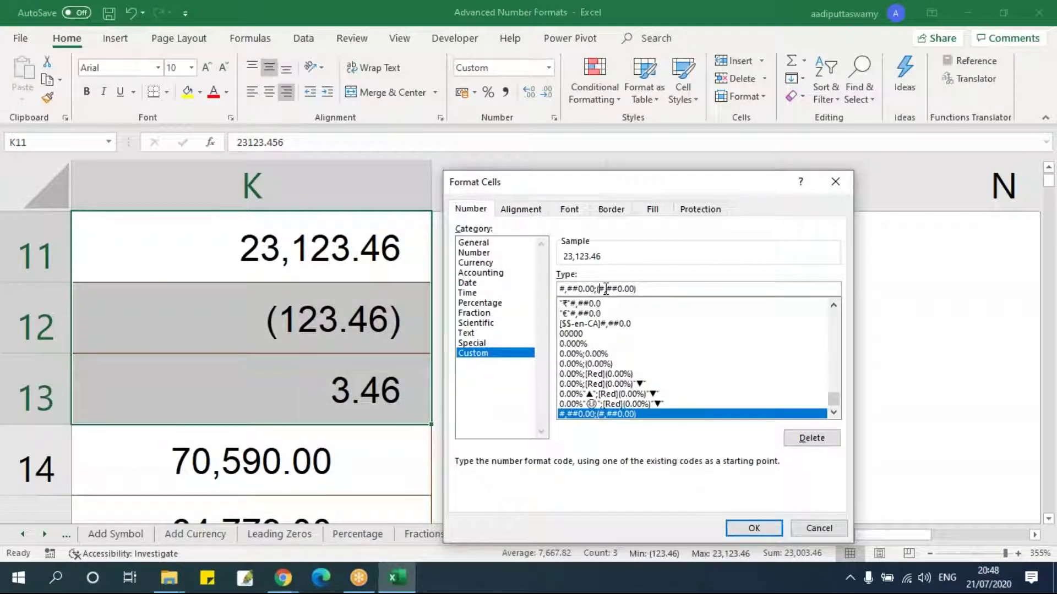
left_click_drag(638, 289, 534, 292)
key("ctrl+c")
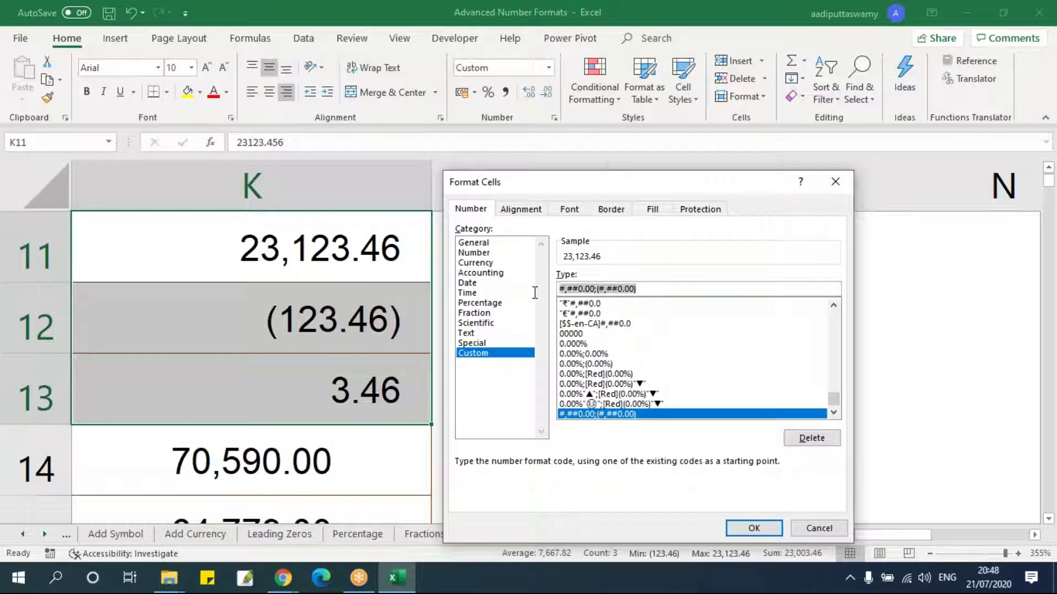
key("Escape")
double_click(659, 244)
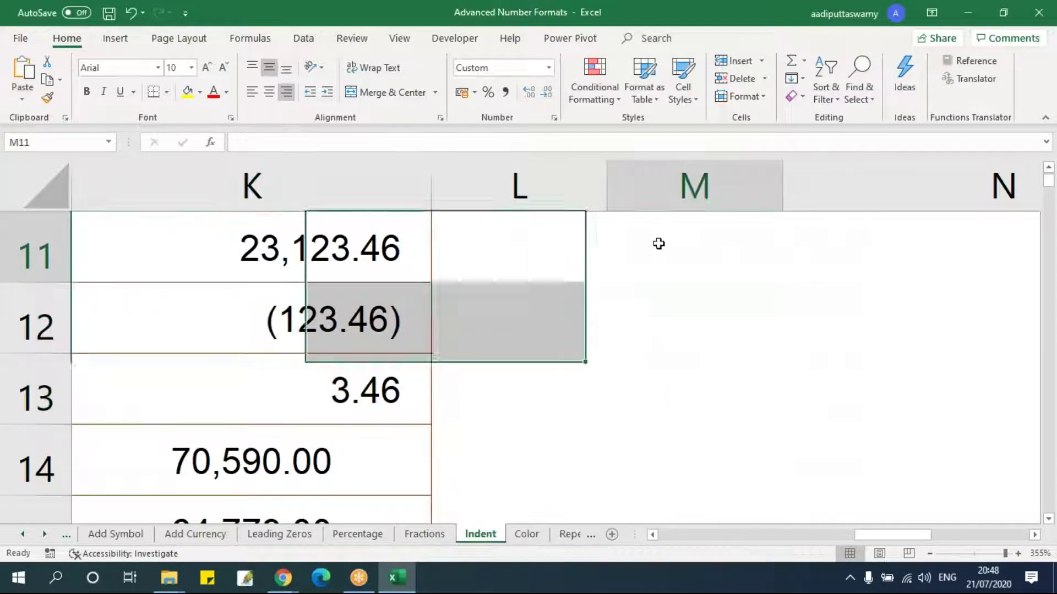
key("ctrl+v")
left_click(743, 353)
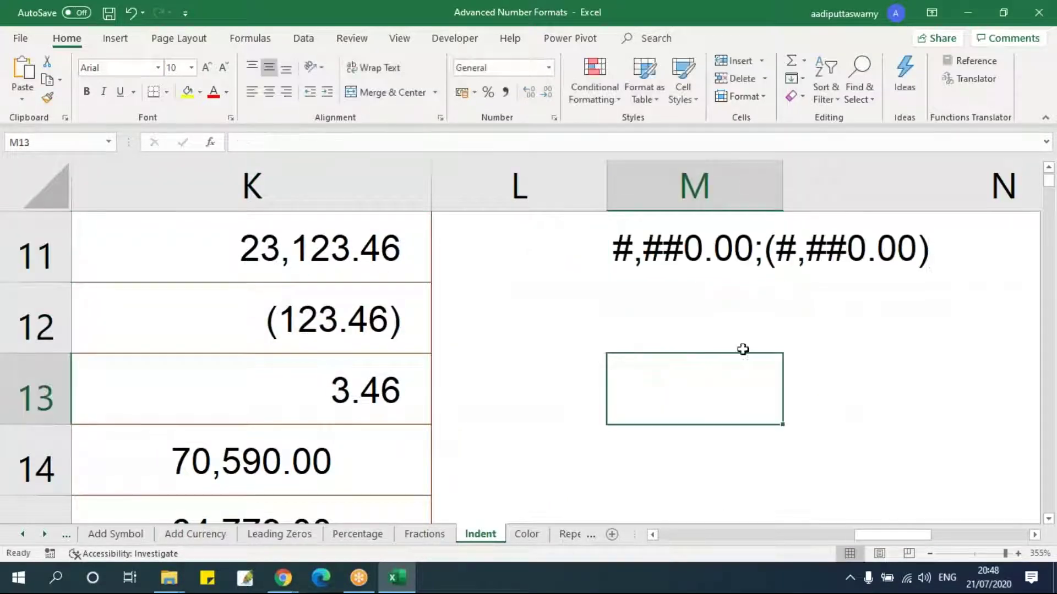
Examine the positive section, the negative section and the parentheses of the format code in M11
double_click(752, 247)
left_click_drag(752, 248, 614, 249)
left_click_drag(766, 250, 994, 251)
left_click_drag(764, 247, 775, 249)
left_click(925, 251)
left_click_drag(925, 251, 916, 251)
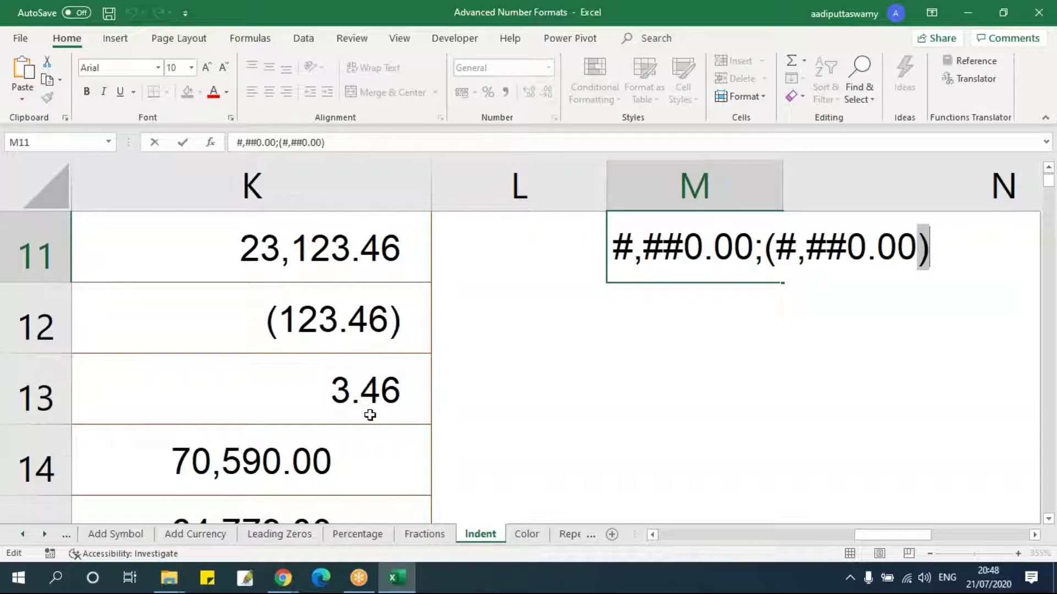
left_click(669, 365)
Add _) after the positive section of the code in M11, copy #,##0.00_);(#,##0.00) and leave the cell without saving the edit
double_click(755, 254)
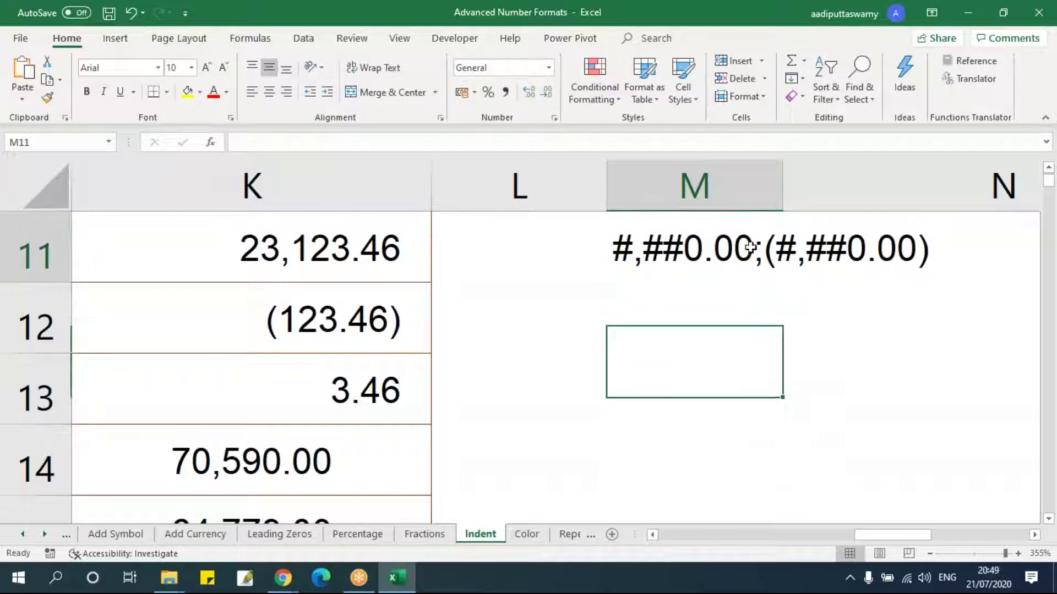
type("_")
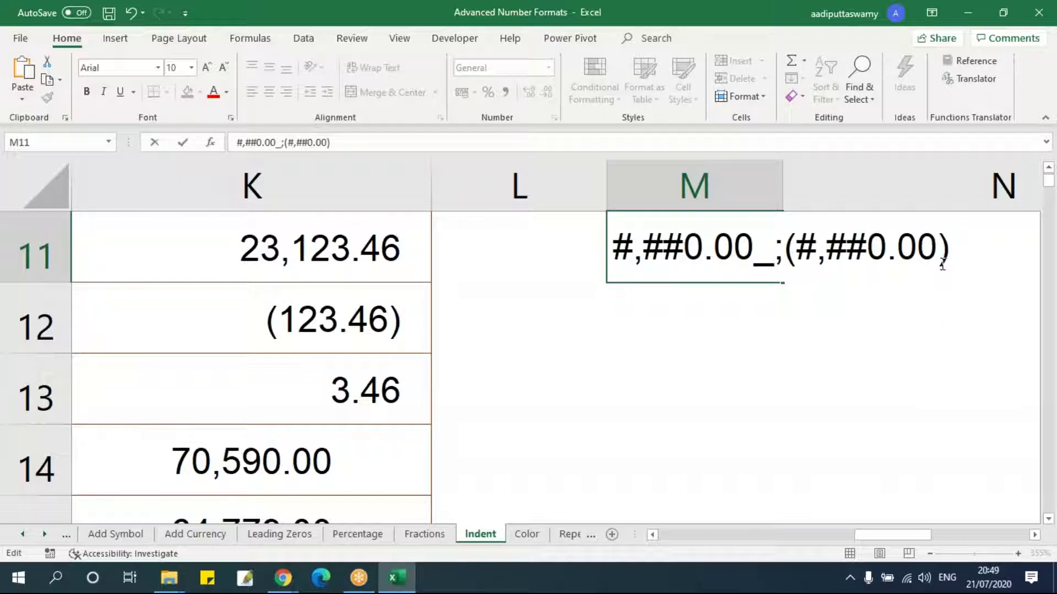
type(")")
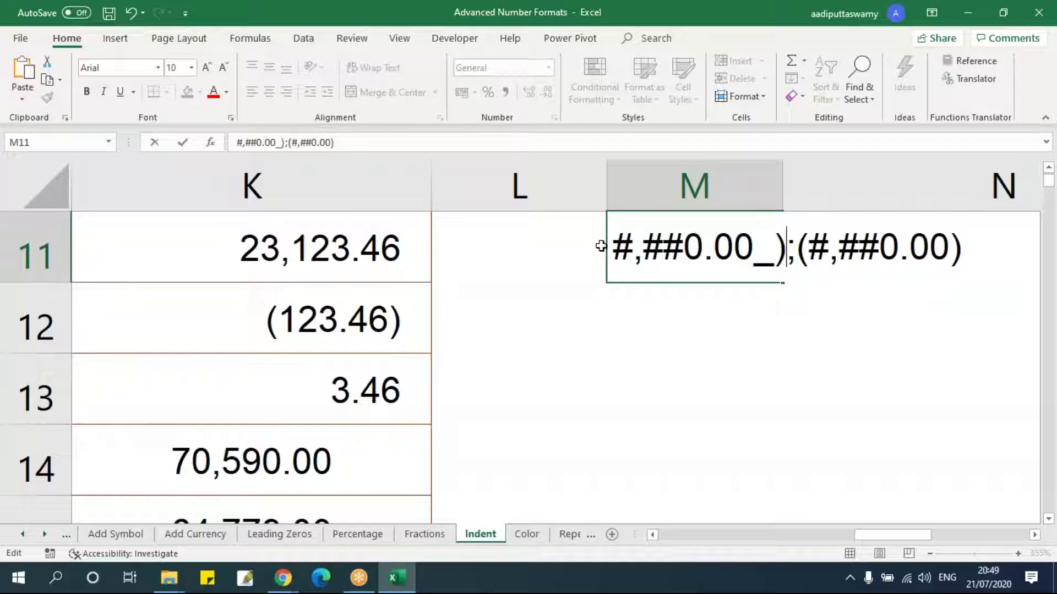
left_click_drag(612, 246, 978, 246)
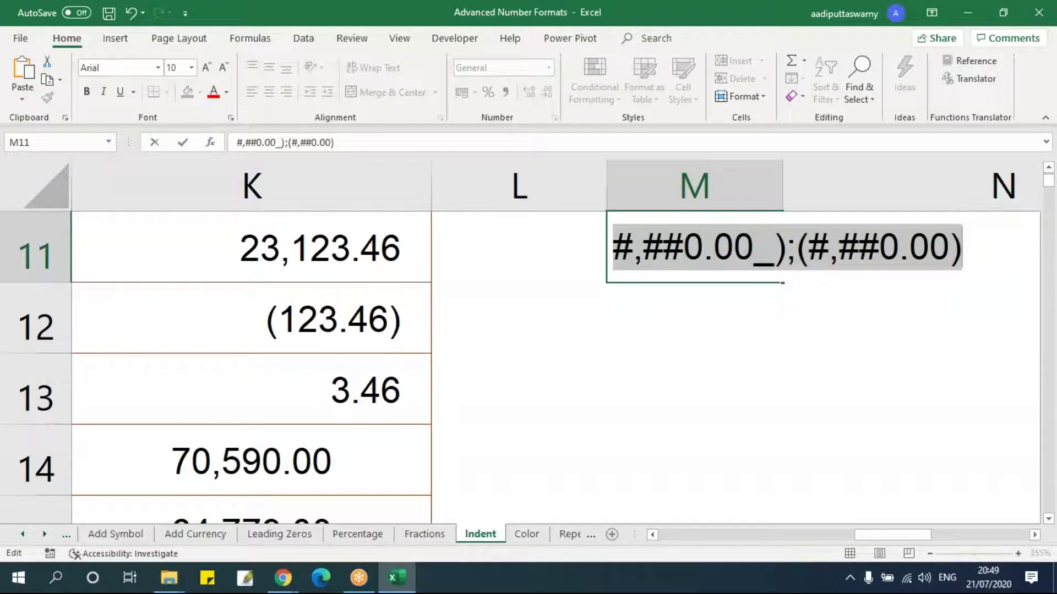
key("ctrl+c")
key("Escape")
Apply the custom number format #,##0.00_);(#,##0.00) to the Profit values in K11:K13
left_click_drag(402, 242, 401, 383)
key("ctrl+1")
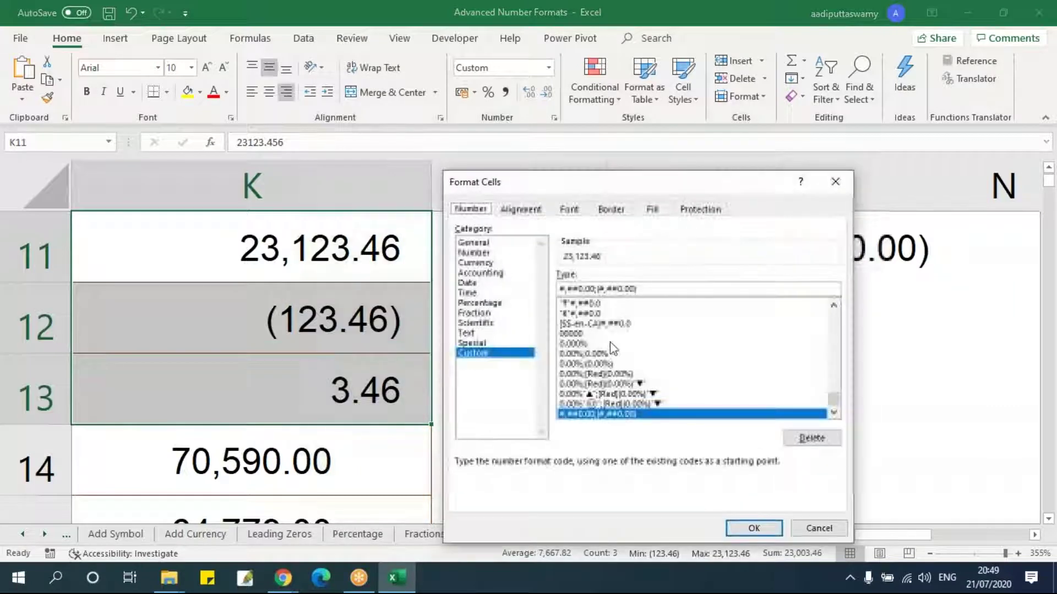
left_click_drag(652, 286, 533, 299)
key("ctrl+v")
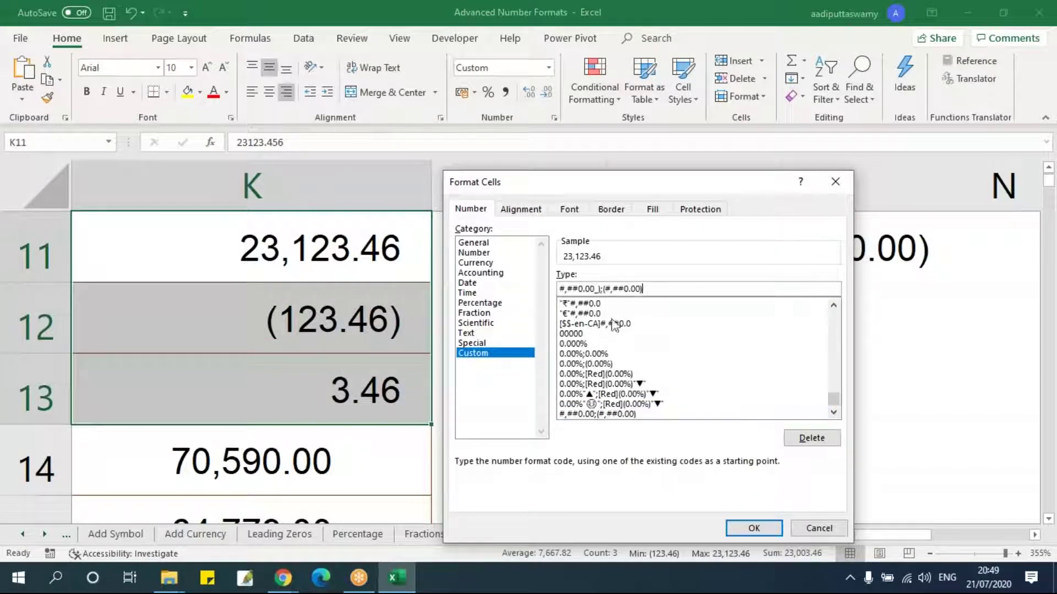
left_click(752, 528)
left_click(743, 485)
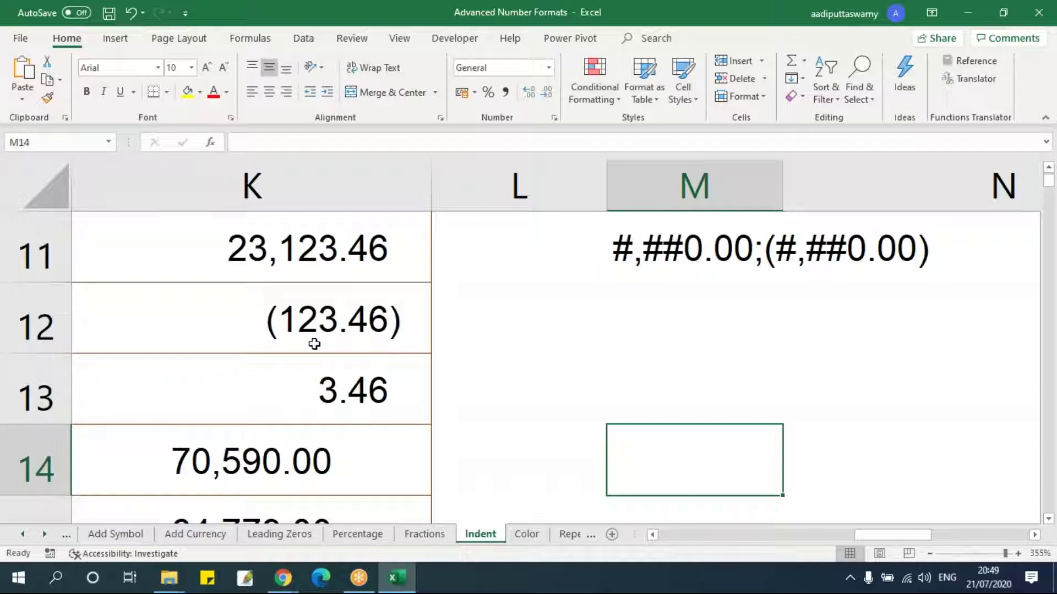
Test the alignment in K11 with shorter numbers by changing its value to 233.456 and finally to 33.456
double_click(308, 247)
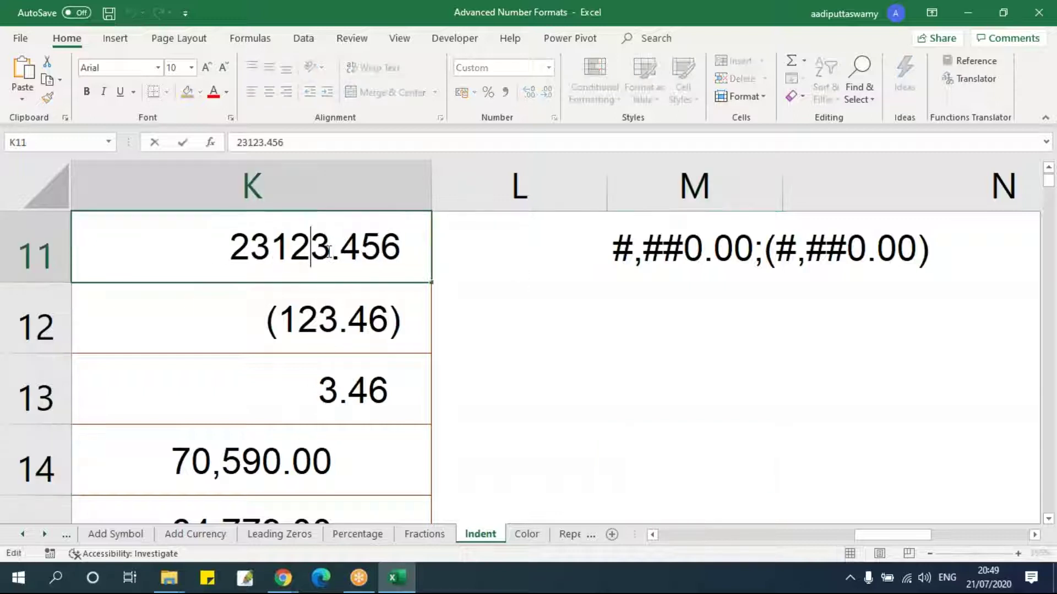
left_click_drag(306, 245, 268, 246)
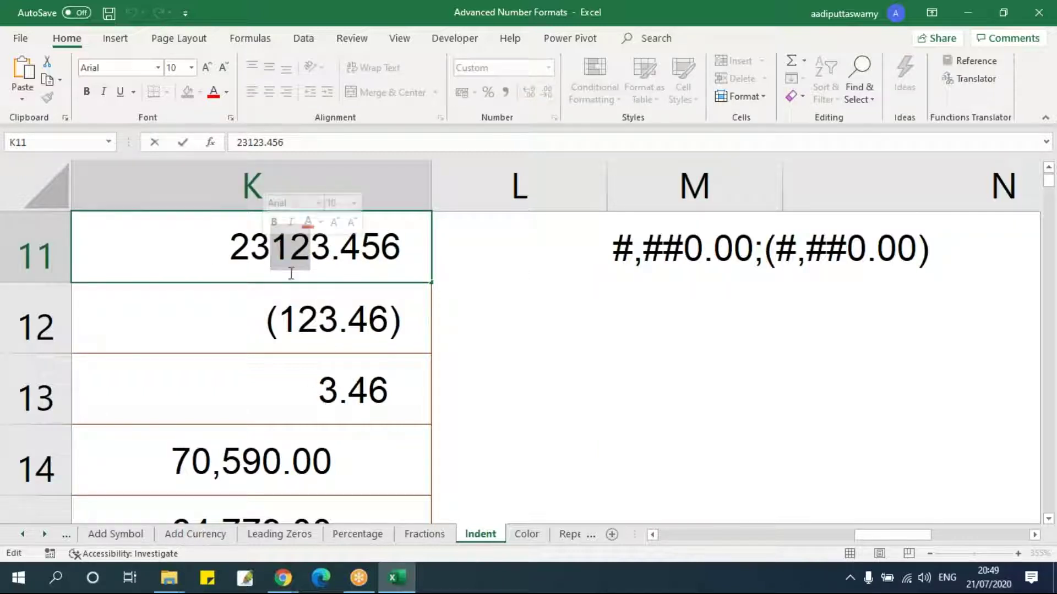
key("BackSpace")
key("Return")
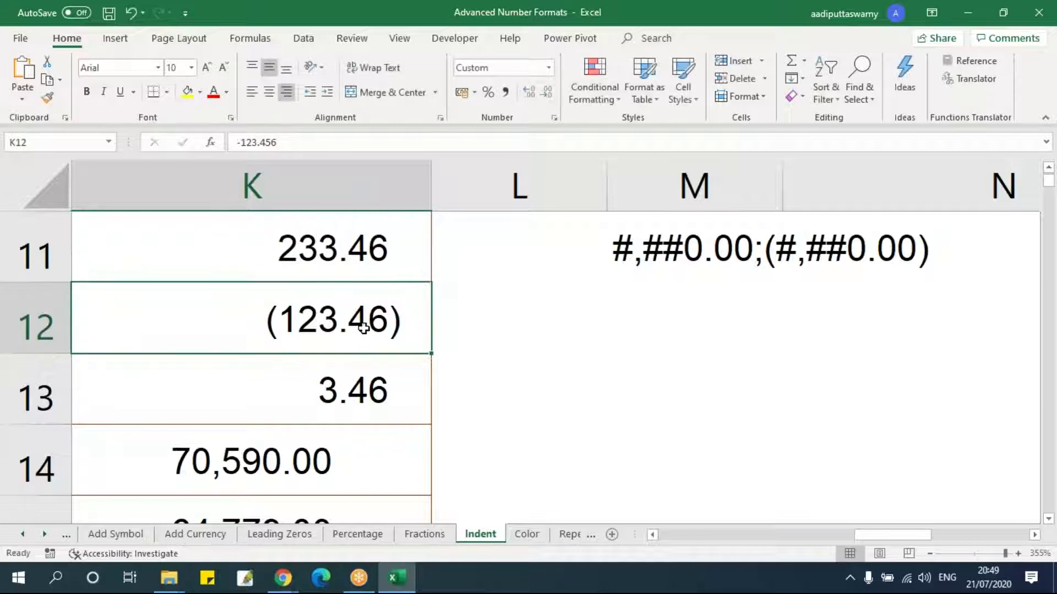
double_click(332, 246)
left_click_drag(297, 246, 269, 246)
key("BackSpace")
key("Return")
Update the format code text in M11 to #,##0.00_);(#,##0.00)
double_click(738, 246)
type("_)")
key("Return")
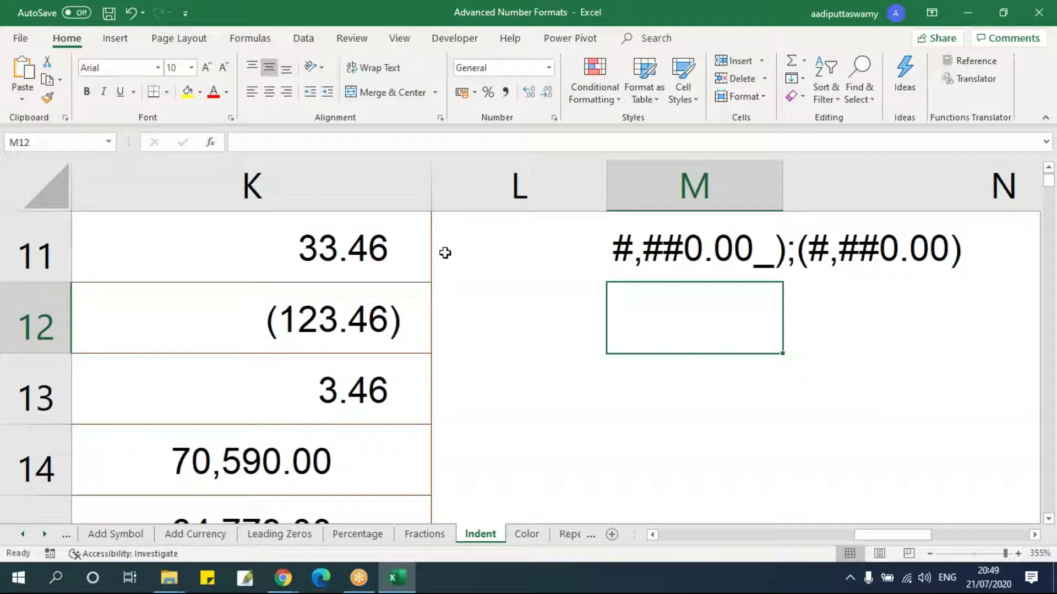
Copy only the number format of K11 to all Profit values below it with Paste Special
scroll(462, 308, "down", 4)
scroll(463, 312, "down", 8)
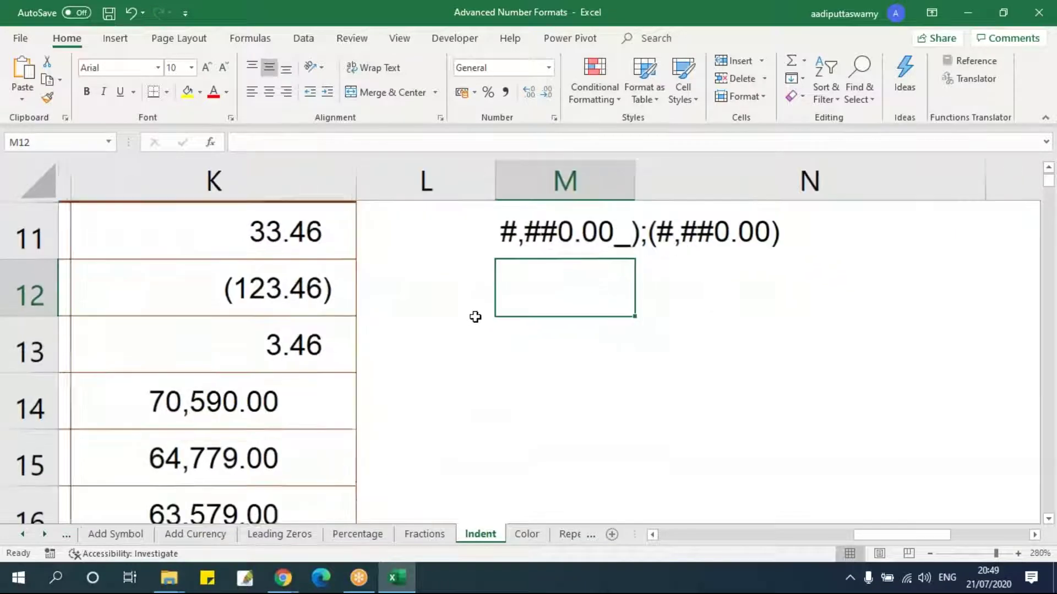
left_click_drag(863, 536, 801, 539)
scroll(763, 443, "down", 2)
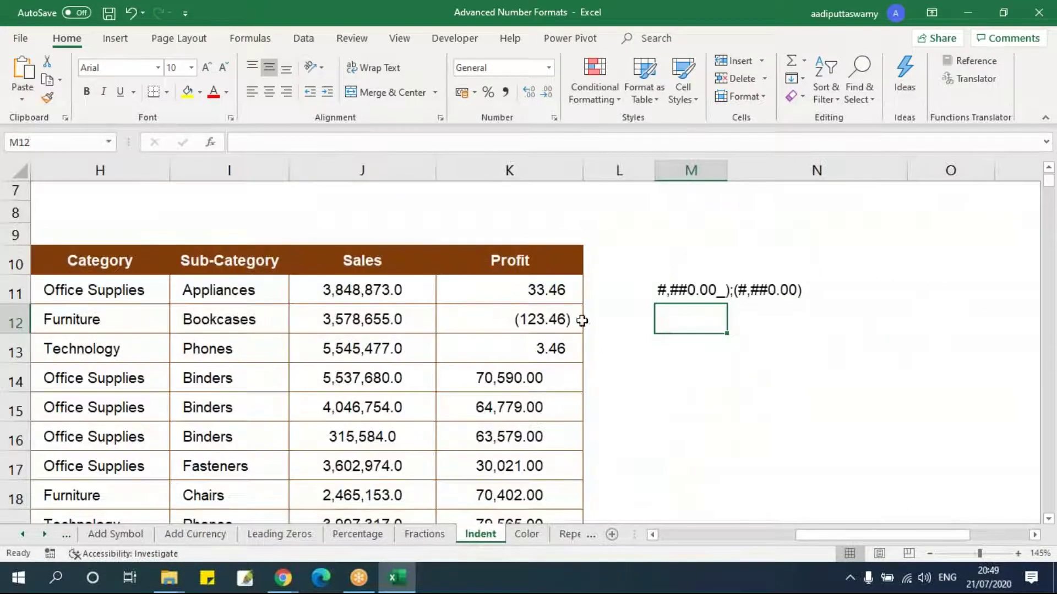
left_click(554, 294)
key("ctrl+c")
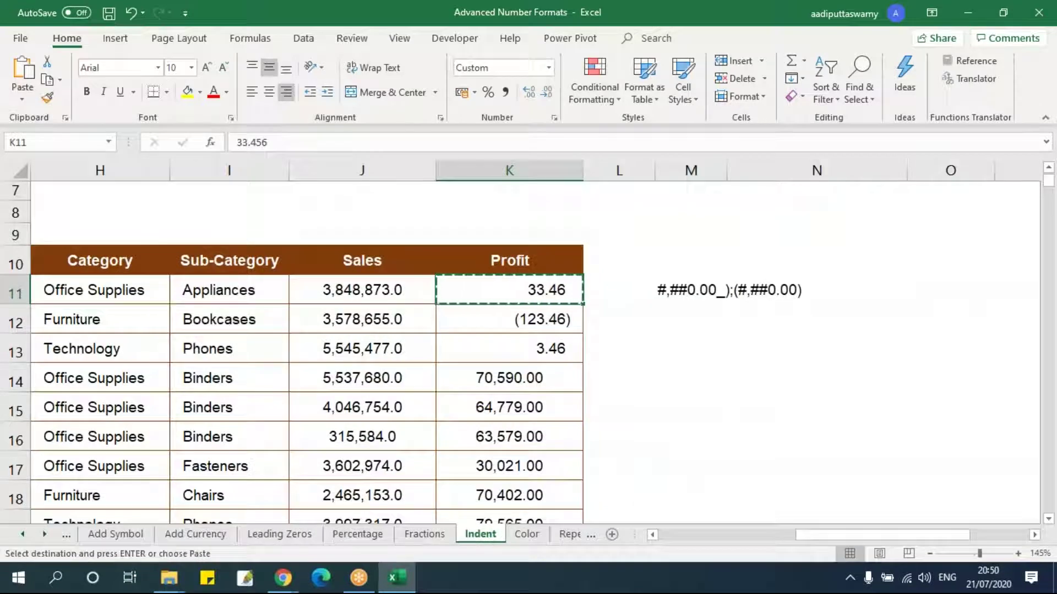
key("ctrl+shift+Down")
key("ctrl+alt+v")
key("Return")
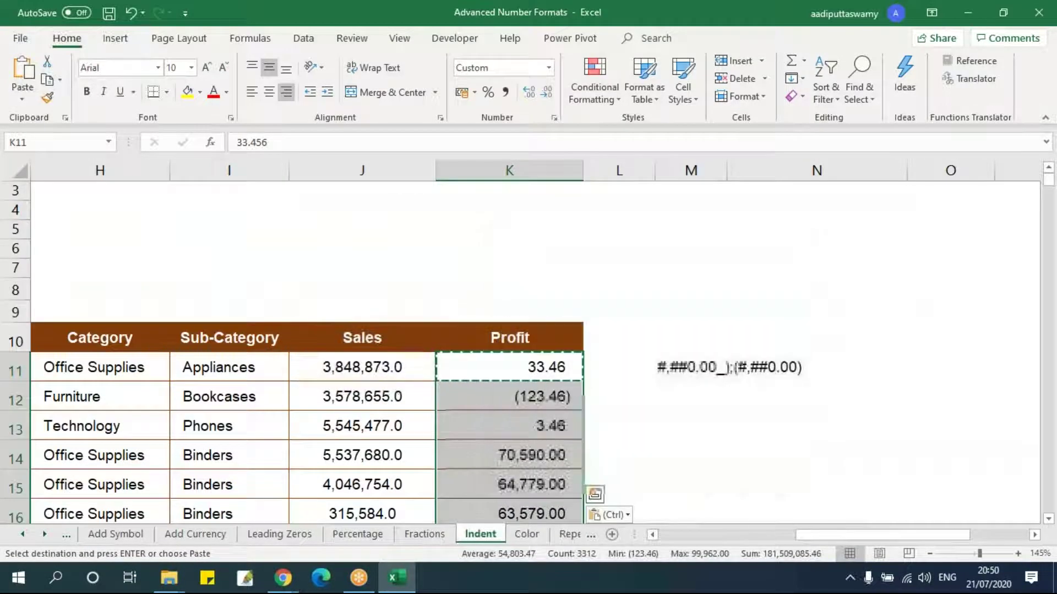
Inspect the alignment in the Profit column and check the stored values behind K14 and K12
left_click(573, 396)
scroll(688, 430, "up", 4)
scroll(812, 428, "down", 2)
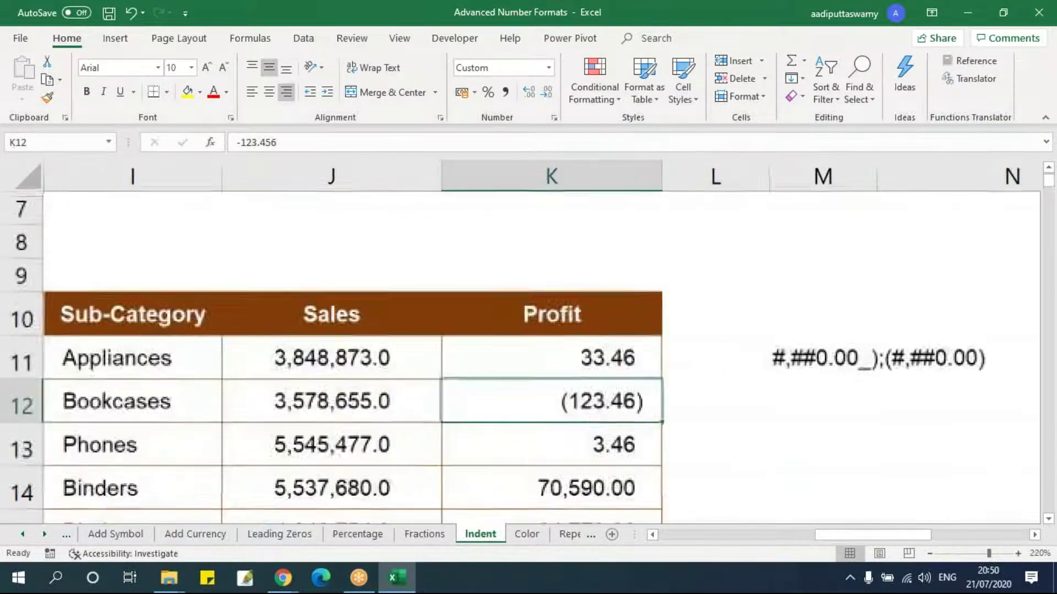
scroll(813, 428, "up", 1)
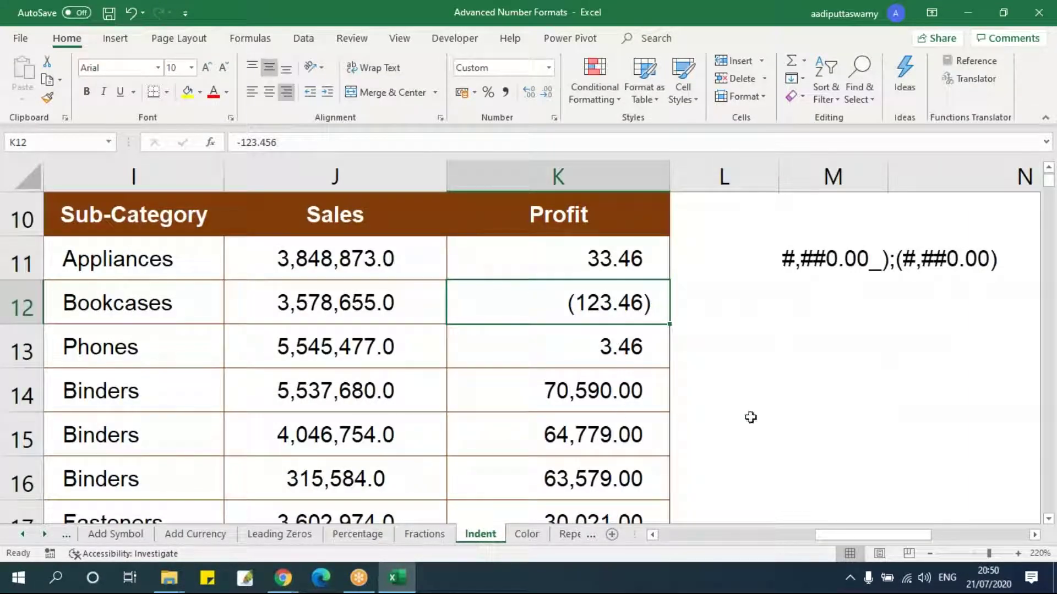
left_click(616, 393)
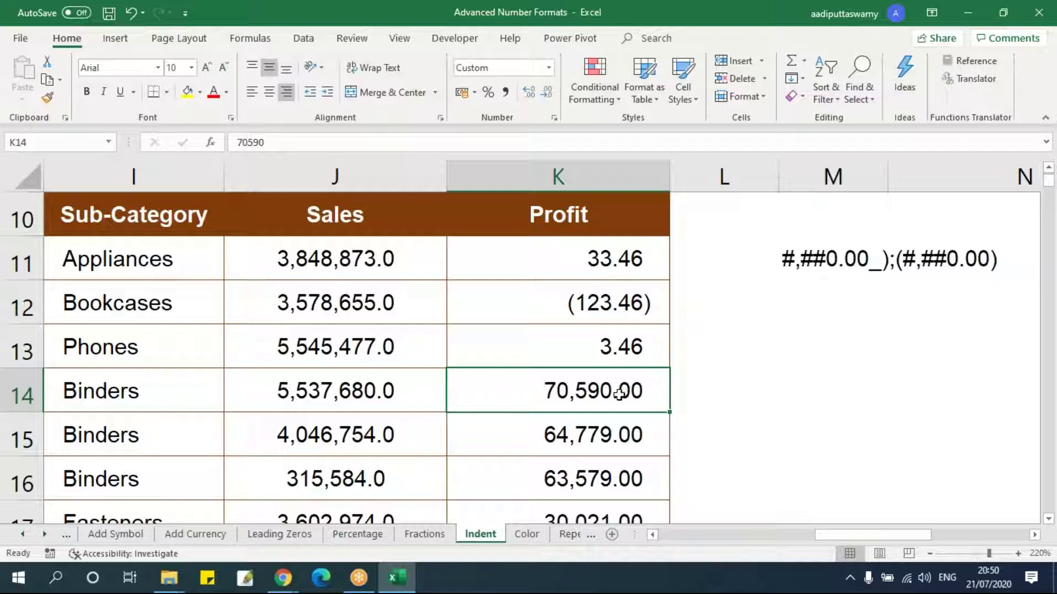
double_click(610, 307)
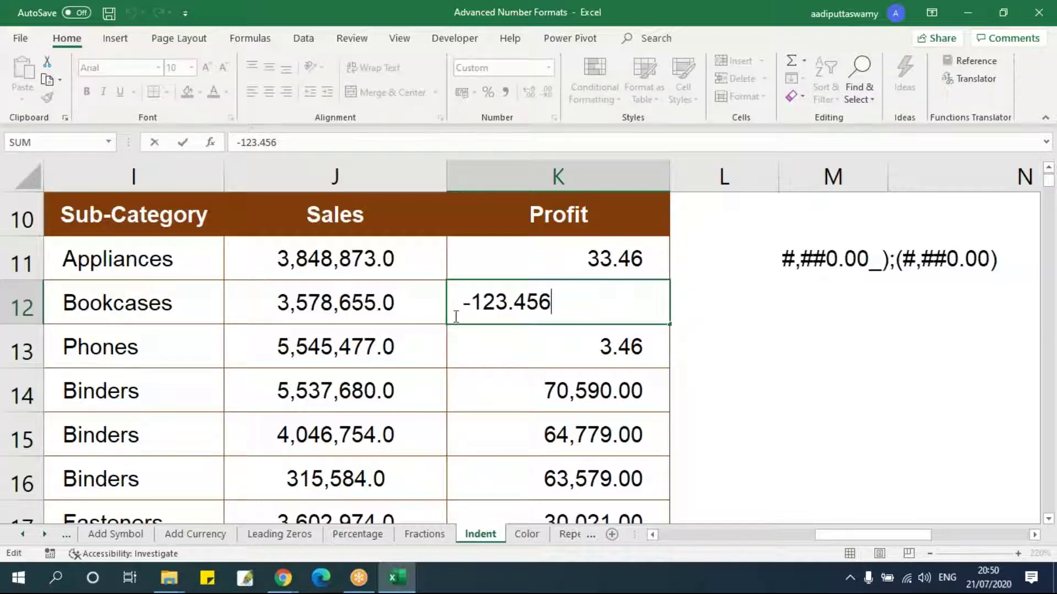
key("Escape")
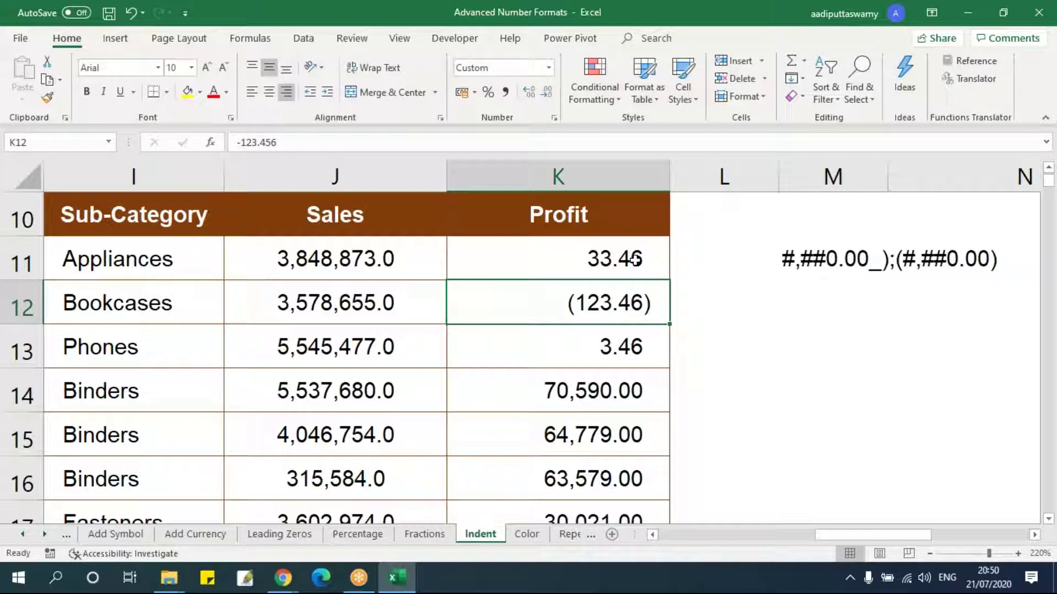
Remove _) from the custom format of K11:K13 so it reads #,##0.00;(#,##0.00), and compare the alignment with the cells below
left_click(636, 259)
left_click(633, 347, "shift")
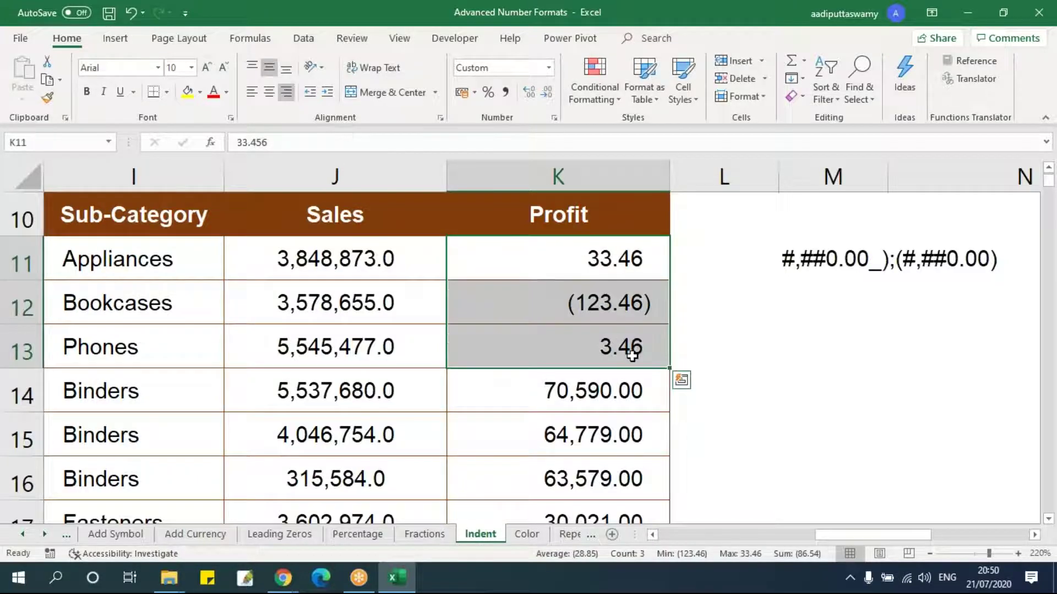
key("ctrl+1")
left_click(595, 289)
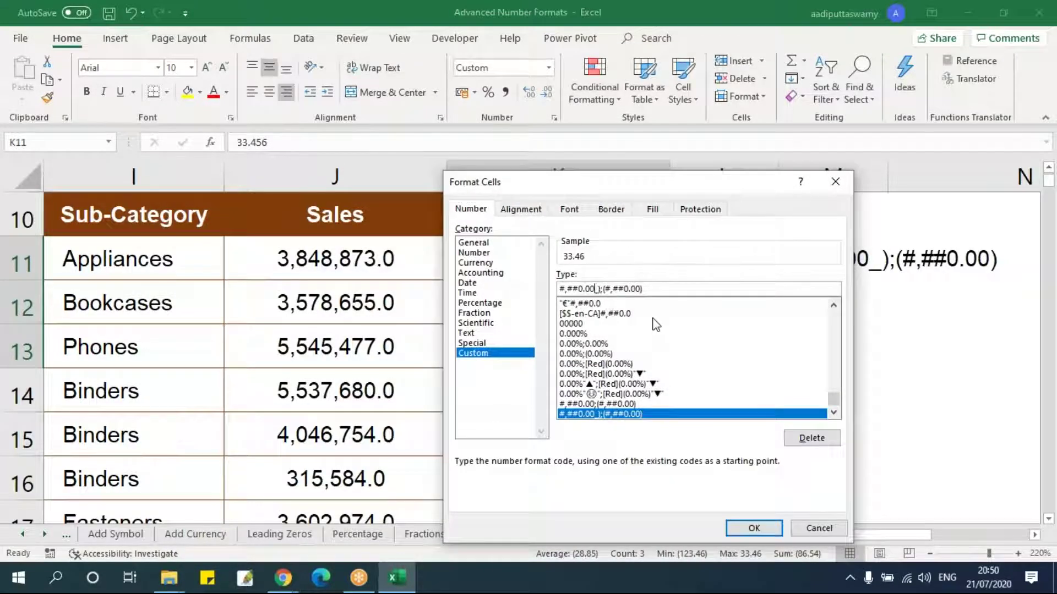
key("Delete")
key("Delete")
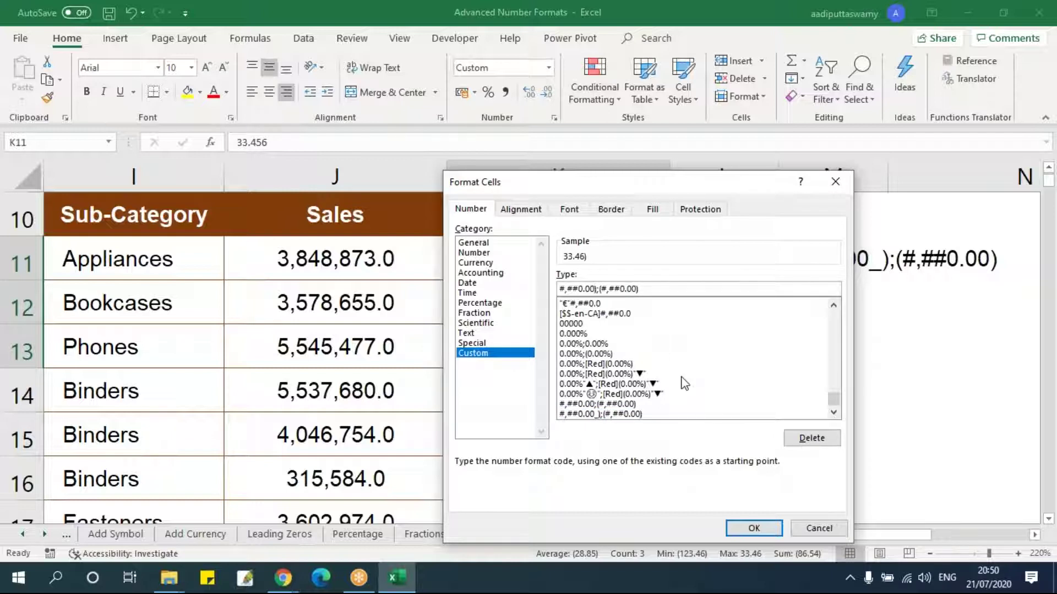
key("Delete")
key("Return")
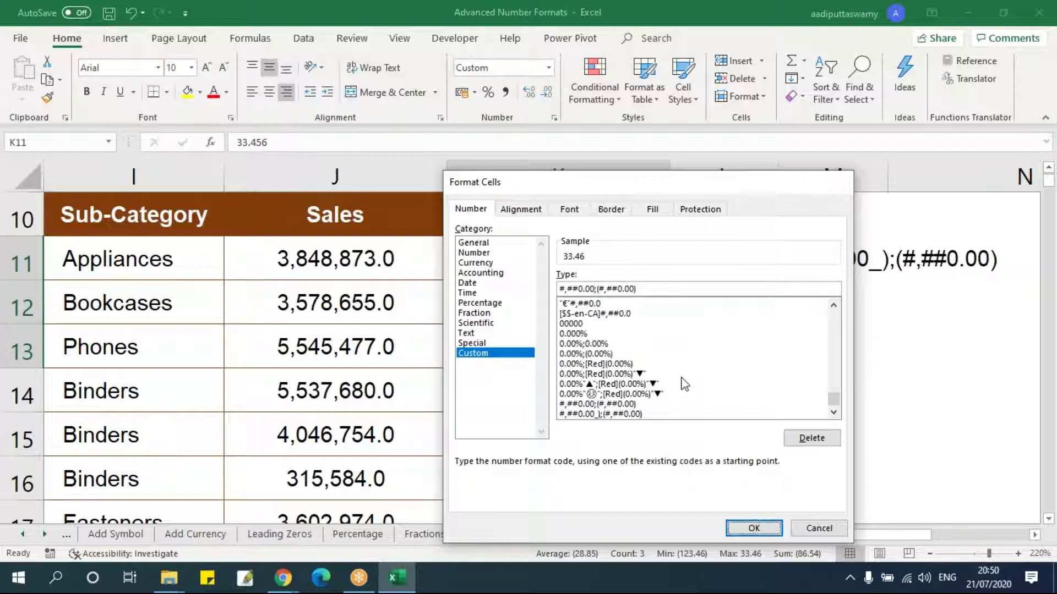
left_click(678, 352)
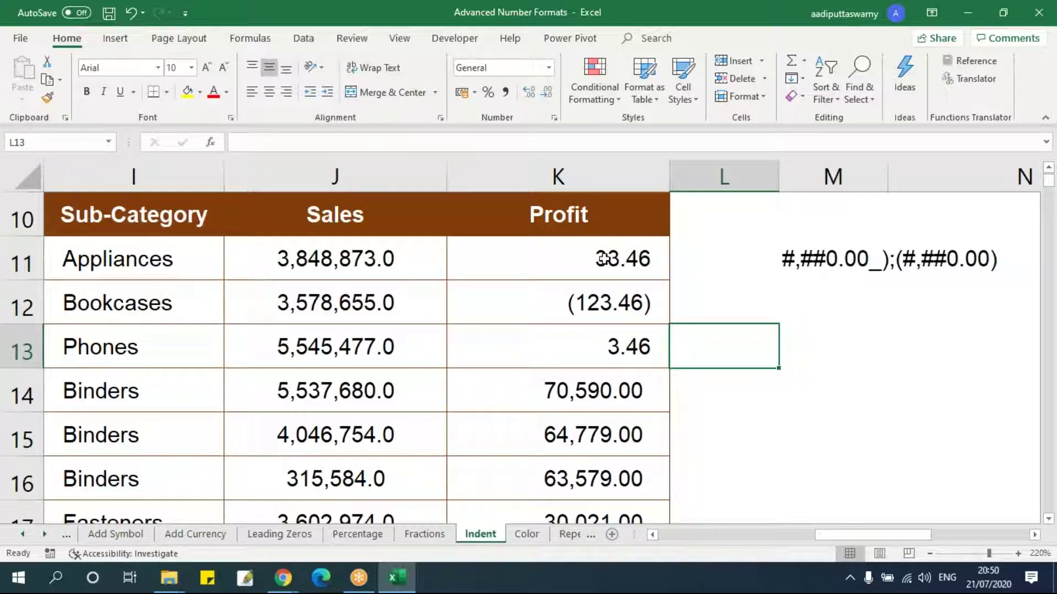
left_click_drag(630, 259, 628, 347)
left_click(835, 331)
left_click_drag(637, 248, 634, 329)
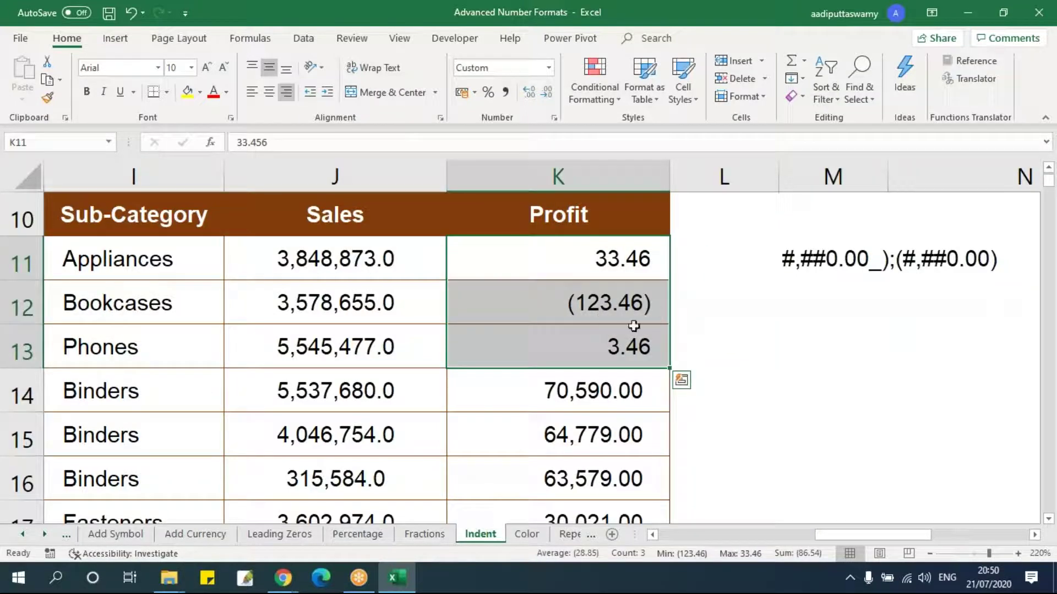
left_click(721, 328)
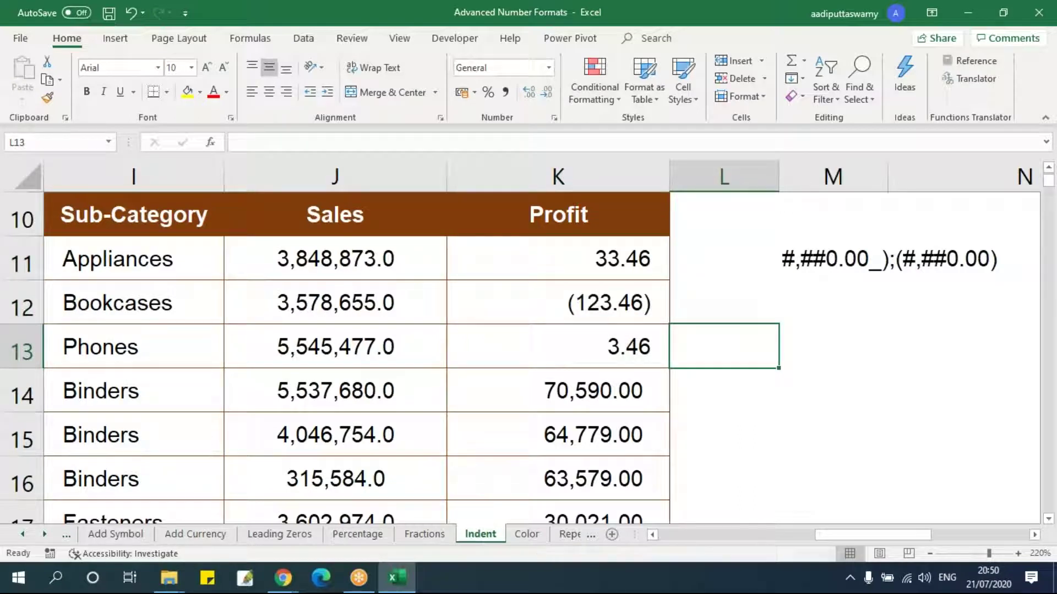
Switch to the Color sheet
left_click(528, 535)
left_click(508, 423)
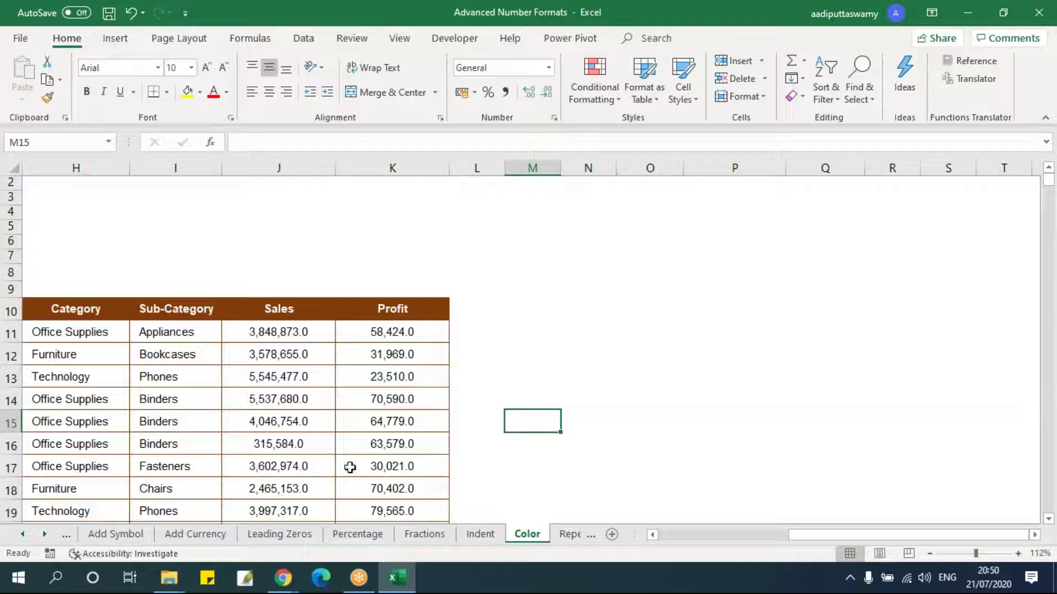
Enter the colour names Red, Blue, Orange and Black in M4:M7, and clear M3:M7 again
left_click(539, 213)
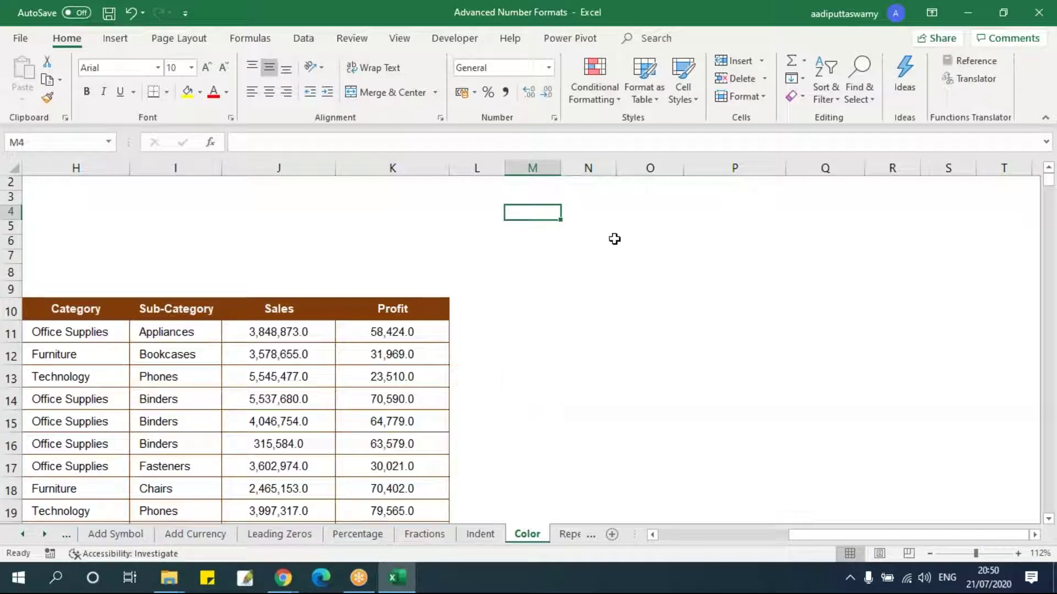
type("Red")
key("Return")
type("Blue")
key("Return")
type("Orange")
key("Return")
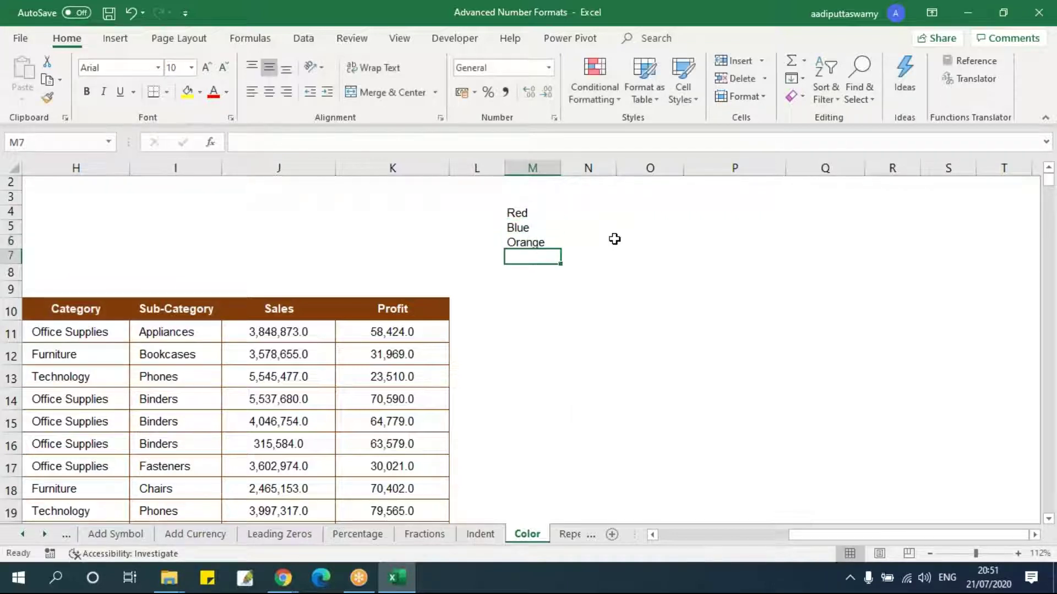
type("Blac")
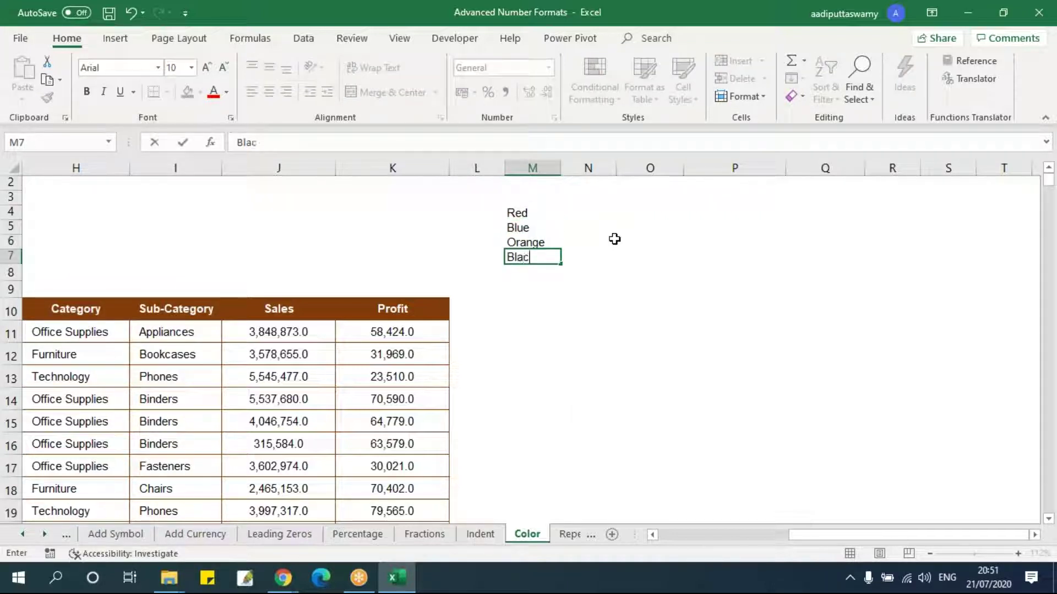
type("k")
key("Return")
left_click_drag(526, 198, 533, 254)
key("Delete")
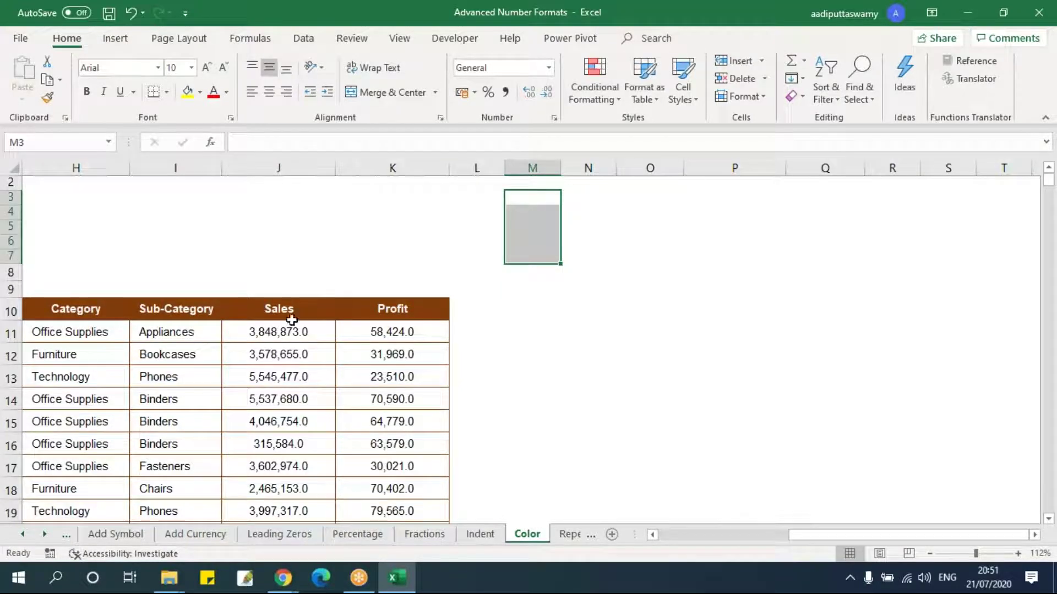
Apply the custom number format [Red]#,##0.0 to all Sales and Profit values from row 11 down
left_click(280, 354)
scroll(519, 334, "down", 1)
scroll(519, 335, "up", 1)
key("Up")
key("shift+Right")
key("ctrl+shift+Down")
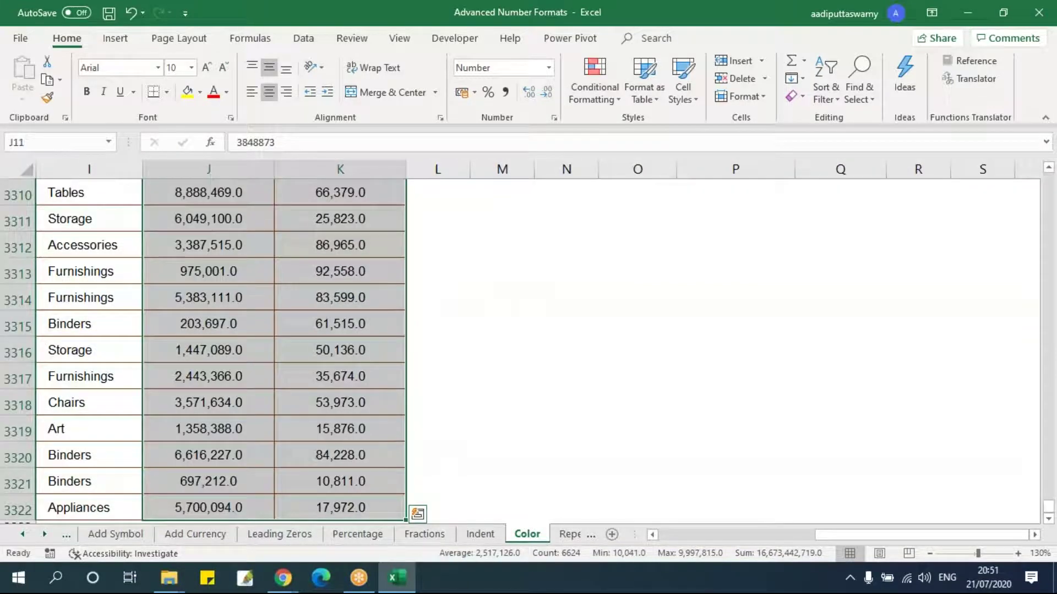
key("ctrl+BackSpace")
key("ctrl+1")
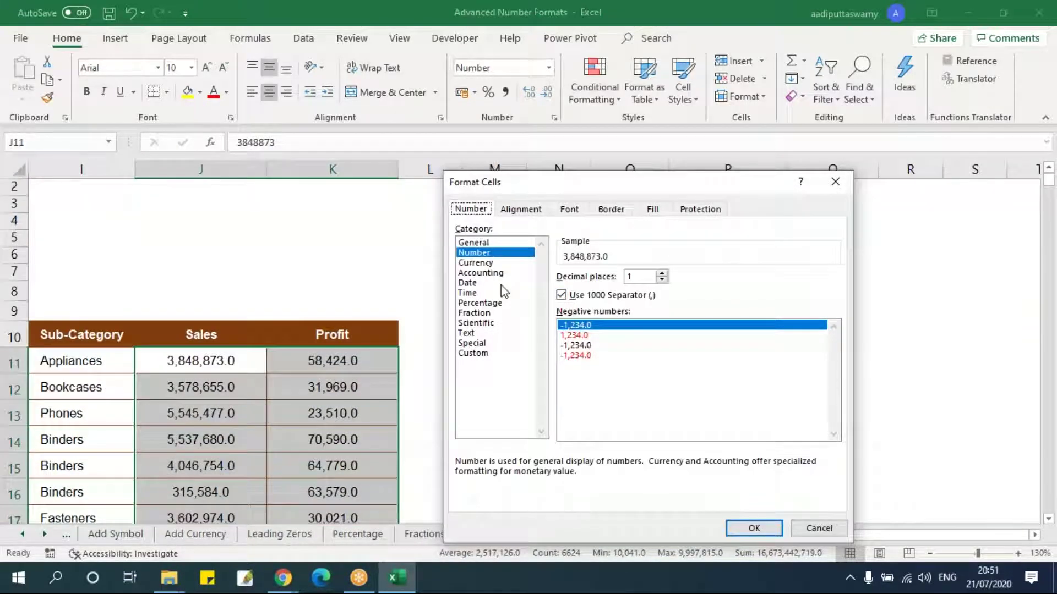
left_click(473, 353)
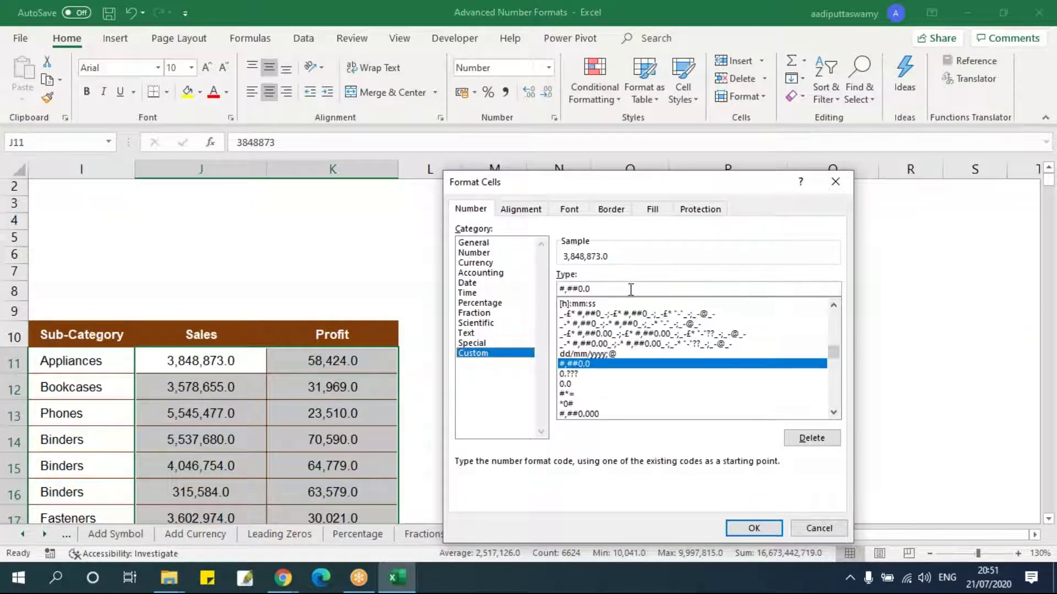
type("0")
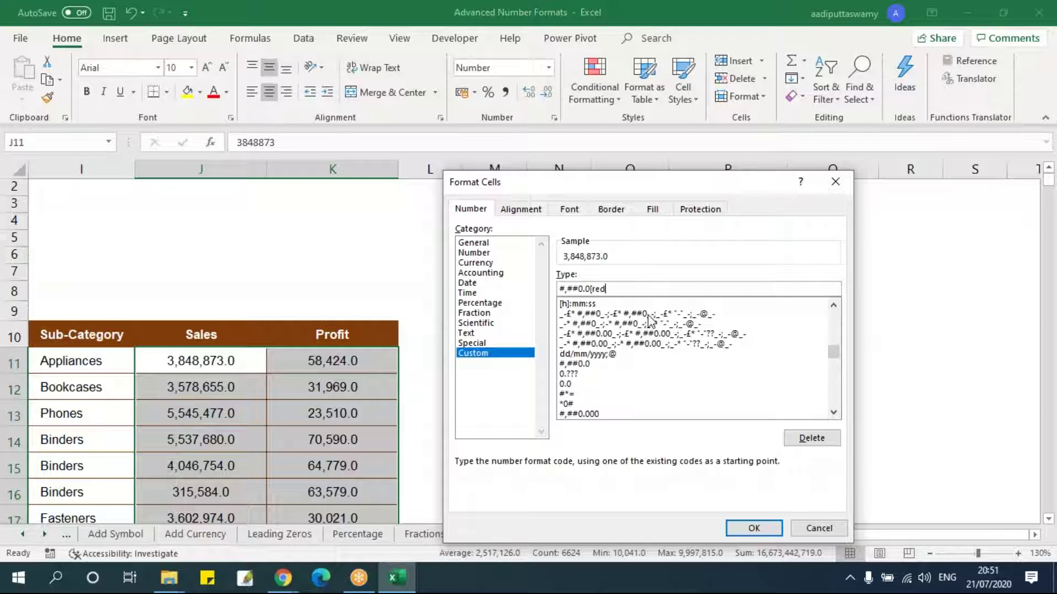
left_click(754, 528)
left_click(452, 417)
scroll(446, 405, "down", 5)
scroll(446, 405, "up", 6)
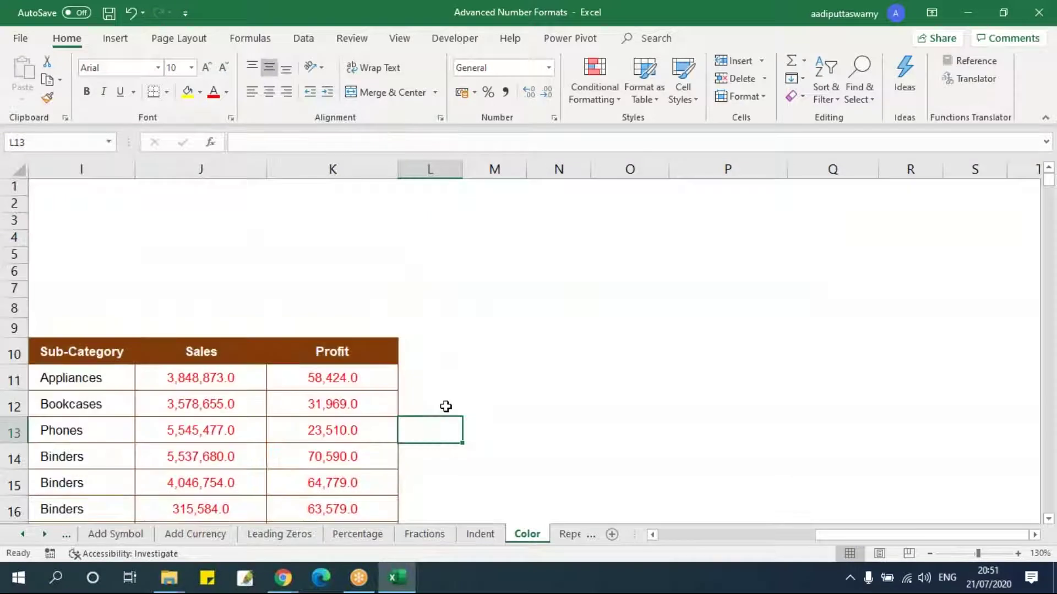
Review the custom format code applied to all Sales and Profit values from row 11 down
scroll(446, 405, "down", 1)
left_click_drag(224, 330, 266, 355)
key("ctrl+q")
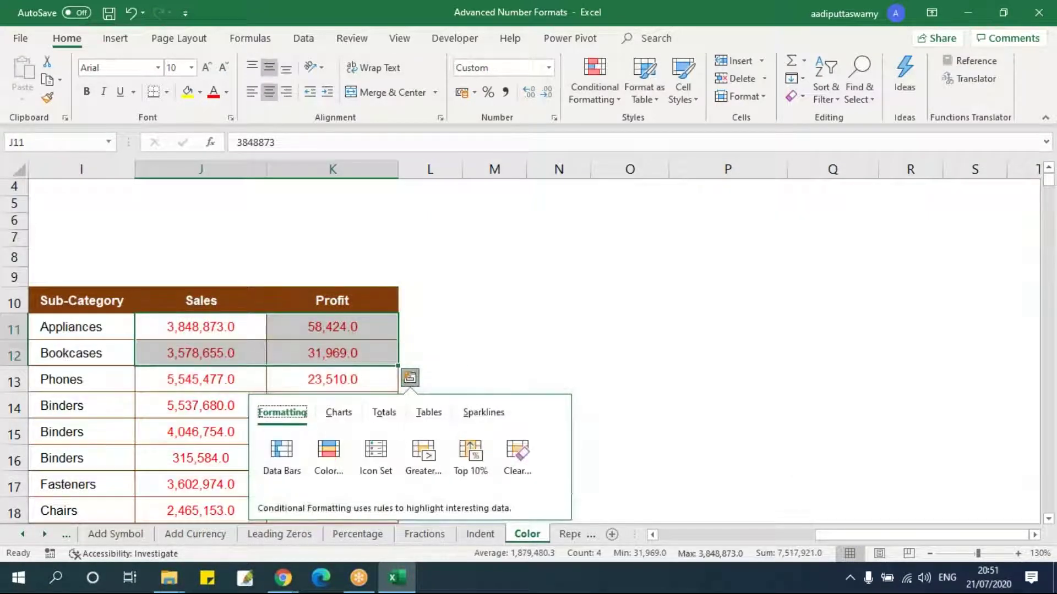
key("Escape")
left_click(203, 328)
key("ctrl+shift+Right")
key("ctrl+shift+Down")
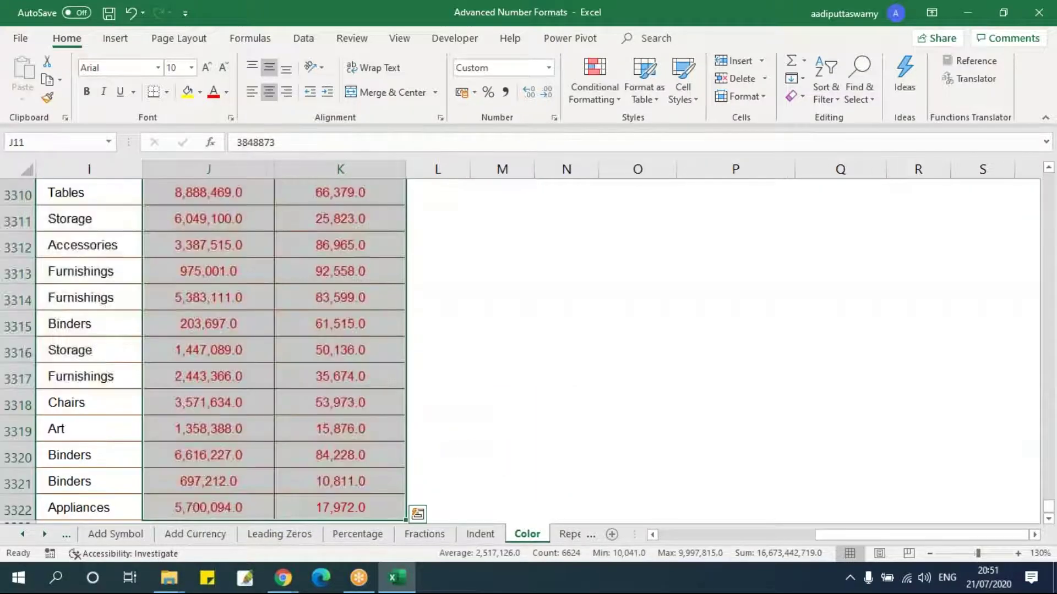
key("ctrl+BackSpace")
key("ctrl+1")
left_click(633, 285)
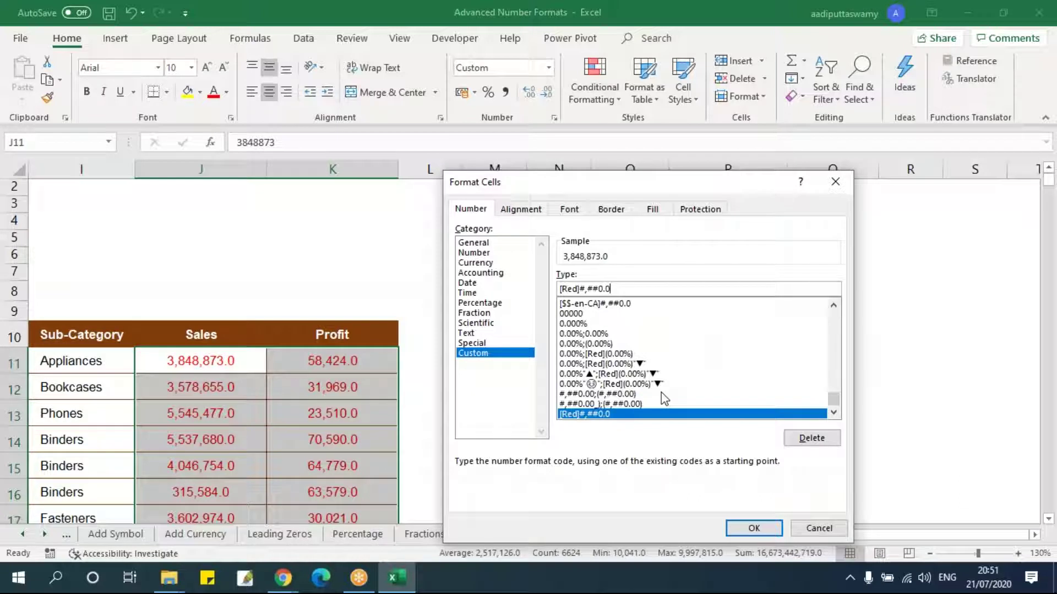
key("Return")
Open the Profit values in K11, K14 and K17 for editing and re-enter each one as it is
left_click(355, 368)
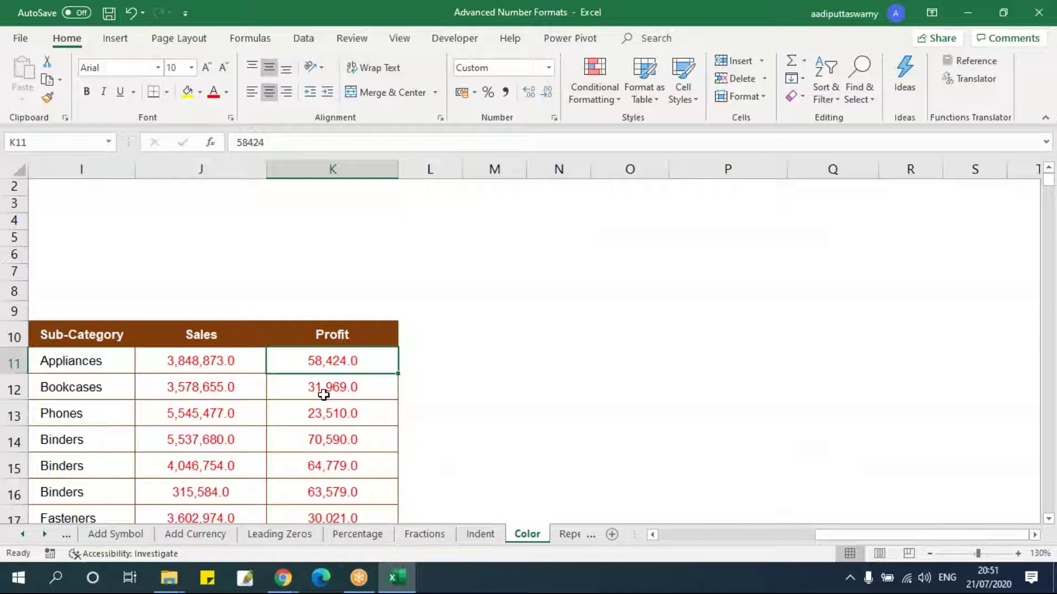
double_click(323, 361)
left_click(384, 435)
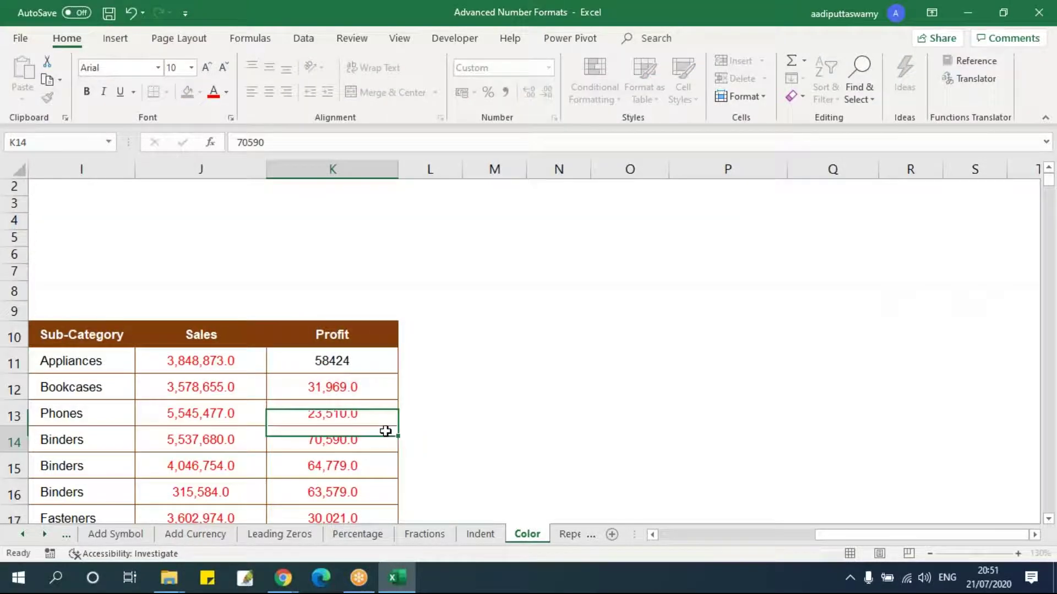
double_click(337, 440)
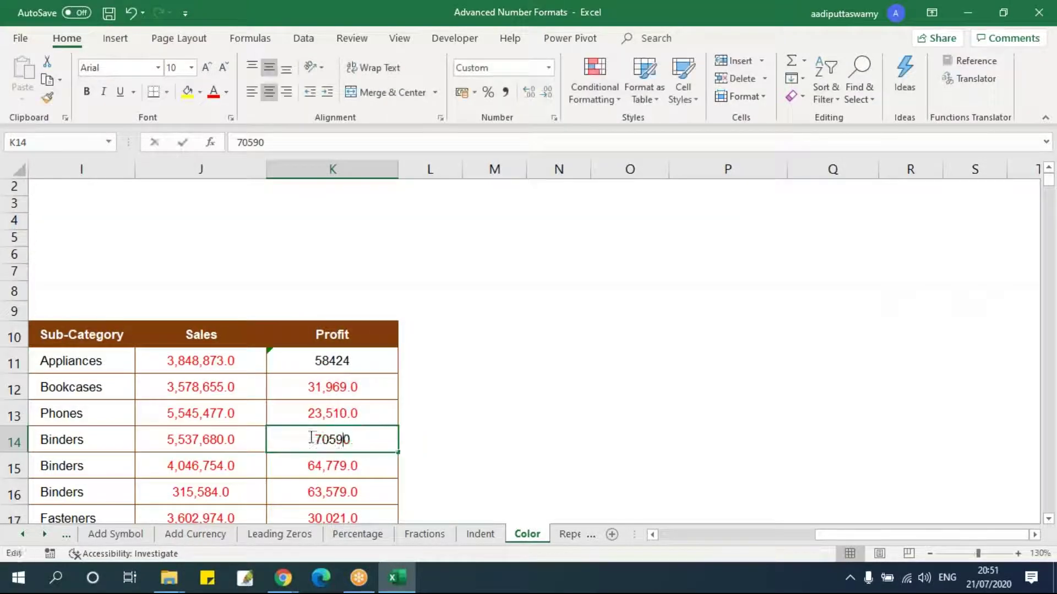
left_click(338, 466)
scroll(346, 441, "down", 2)
double_click(346, 418)
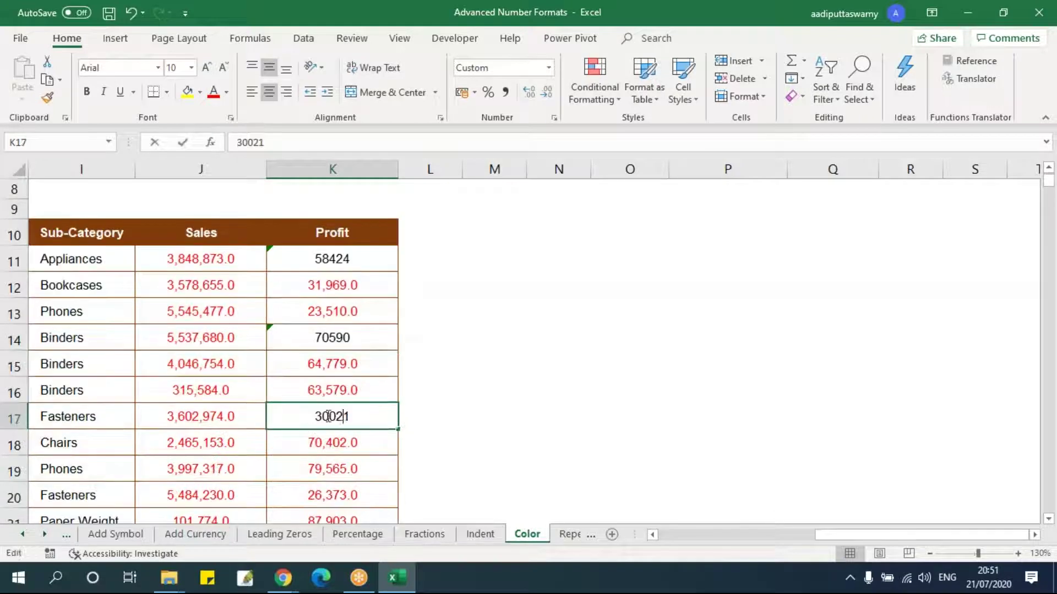
left_click(494, 389)
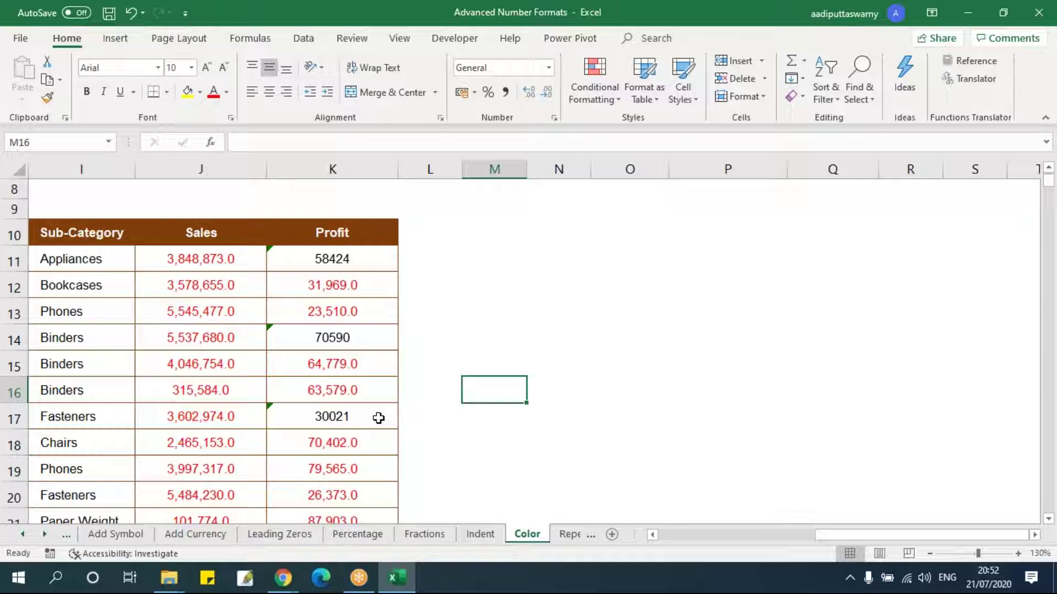
Apply the custom number format #,##0.0;@[Red] to all Sales and Profit values from row 11 down
left_click_drag(237, 258, 336, 258)
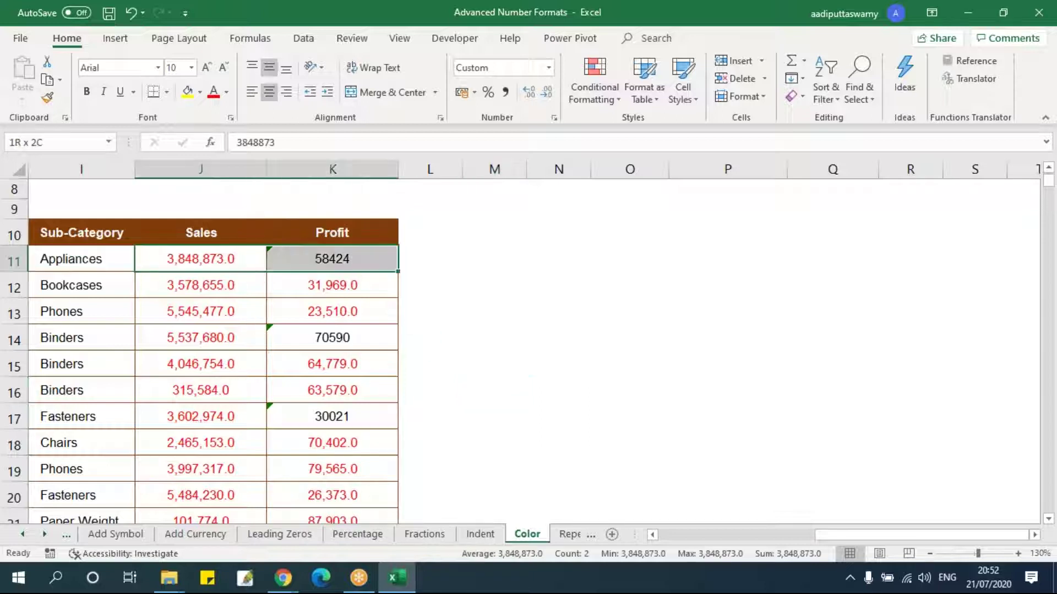
key("ctrl+shift+Down")
key("ctrl+1")
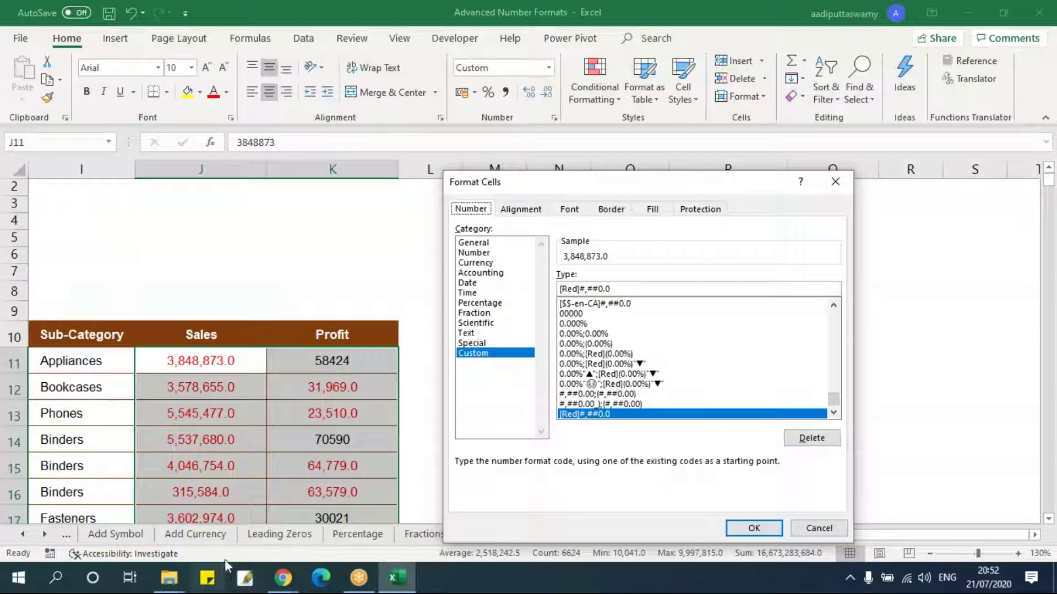
left_click_drag(623, 289, 519, 288)
left_click_drag(584, 288, 520, 291)
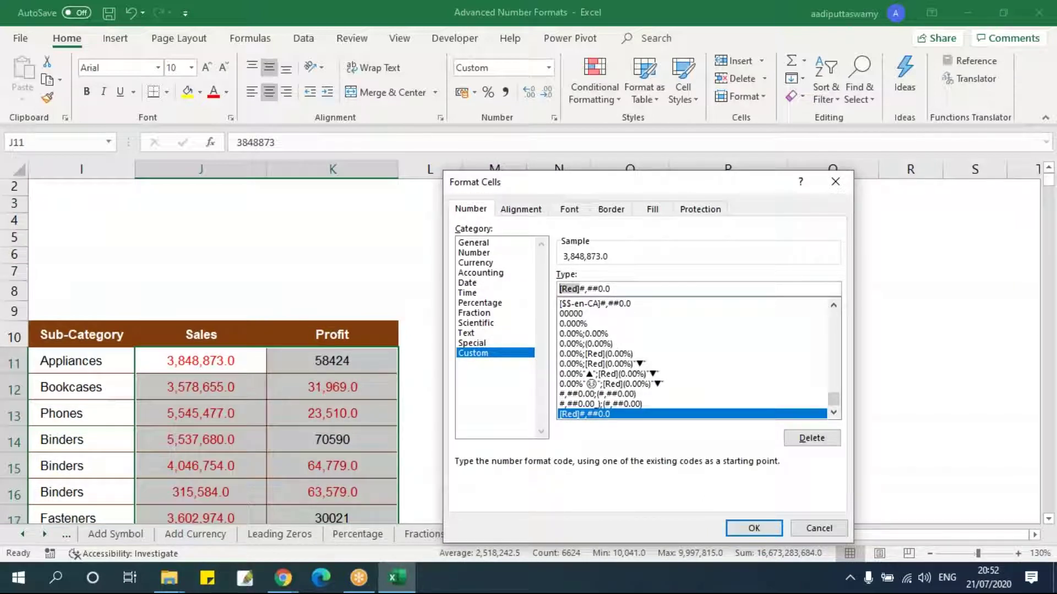
key("BackSpace")
left_click(623, 288)
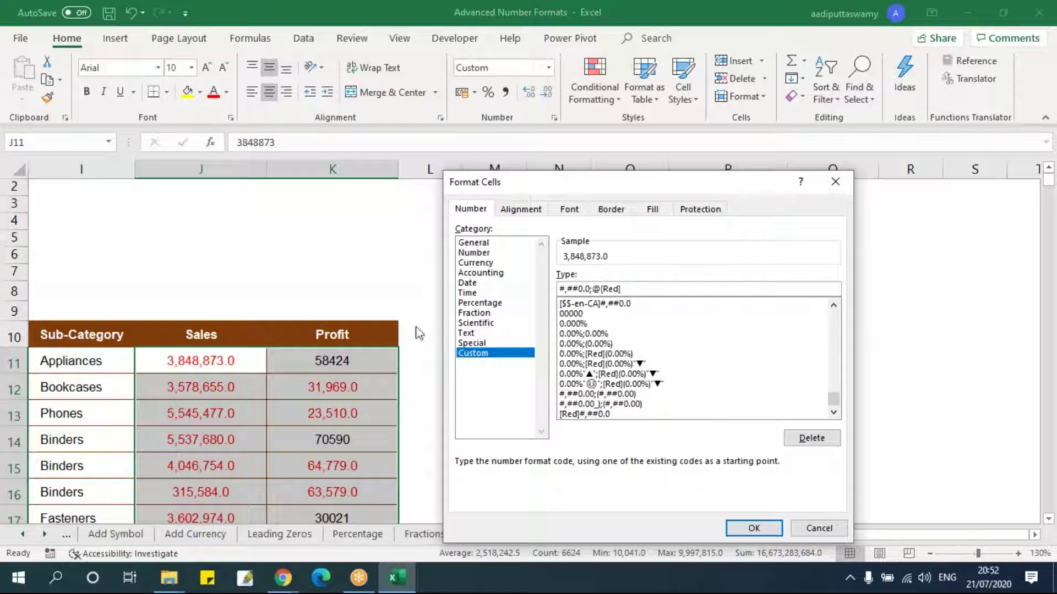
left_click_drag(592, 288, 706, 288)
left_click(602, 288)
left_click(754, 528)
Check how the text-stored Profit entries in K11, K14 and K17 are coloured compared with the numeric values
left_click(559, 440)
scroll(455, 398, "down", 4)
scroll(456, 398, "up", 2)
scroll(456, 400, "up", 1)
left_click(362, 333)
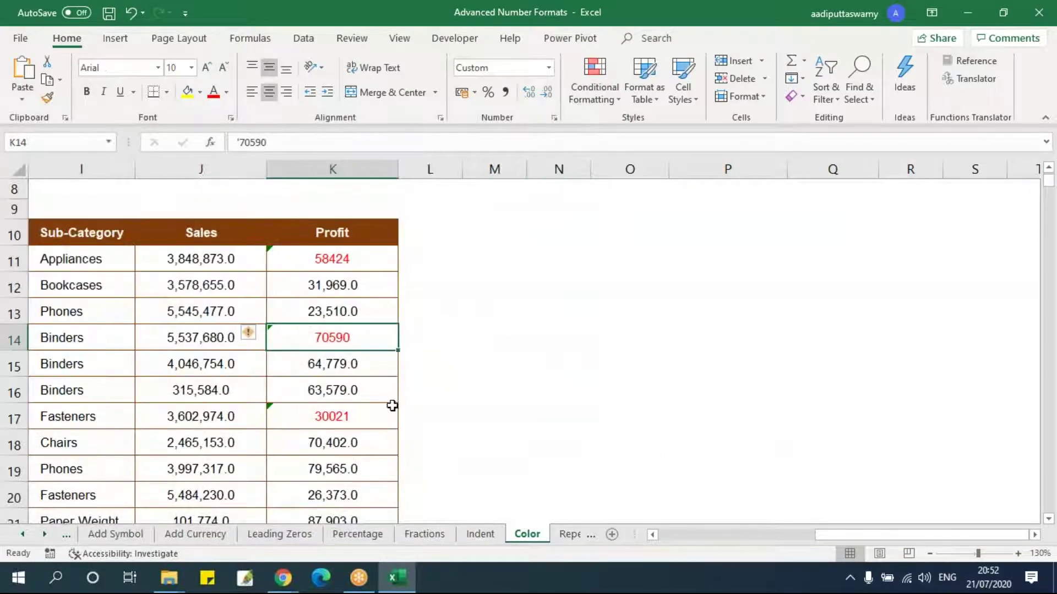
left_click(359, 274)
left_click(365, 355)
left_click(352, 413)
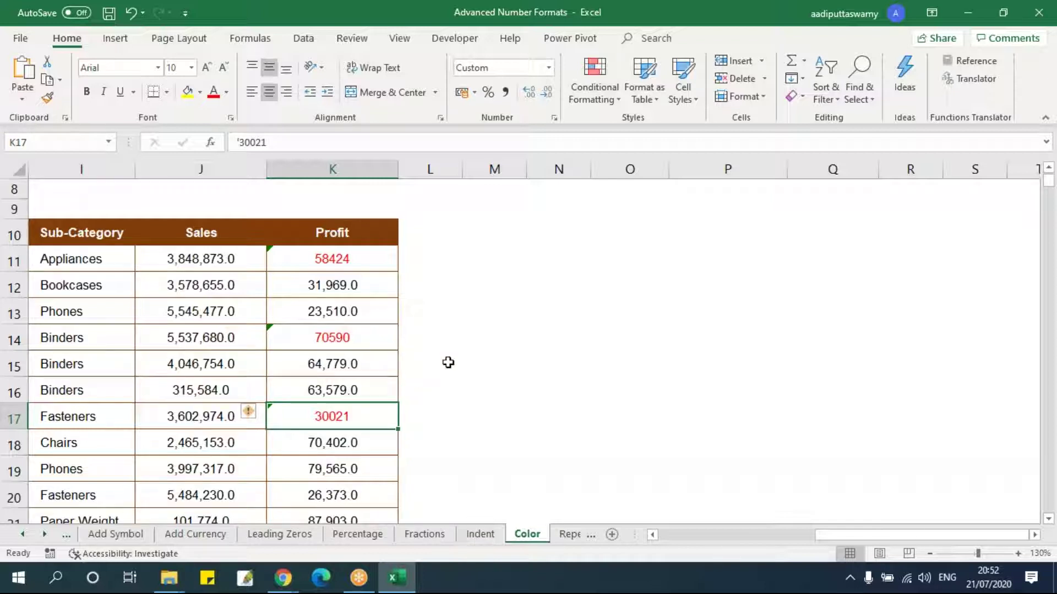
left_click(447, 362)
left_click(349, 263)
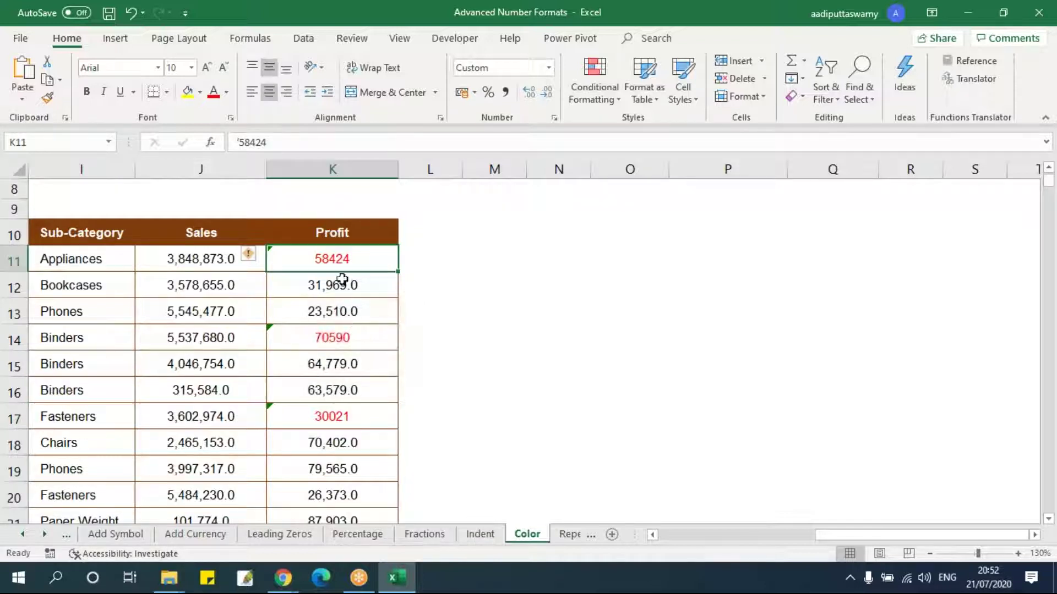
left_click(337, 418)
left_click(340, 341)
left_click(331, 270)
left_click(333, 438)
Enter the text asdasd in the Chairs row's Sales cell J18 to test the text colour
left_click(249, 443)
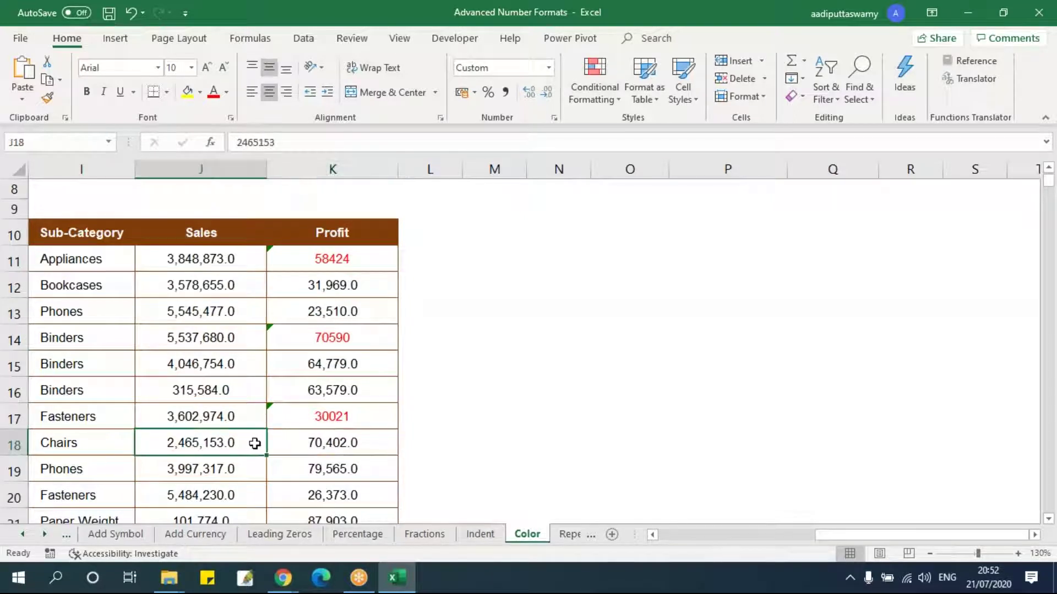
type("asdasd")
left_click(499, 425)
left_click(254, 450)
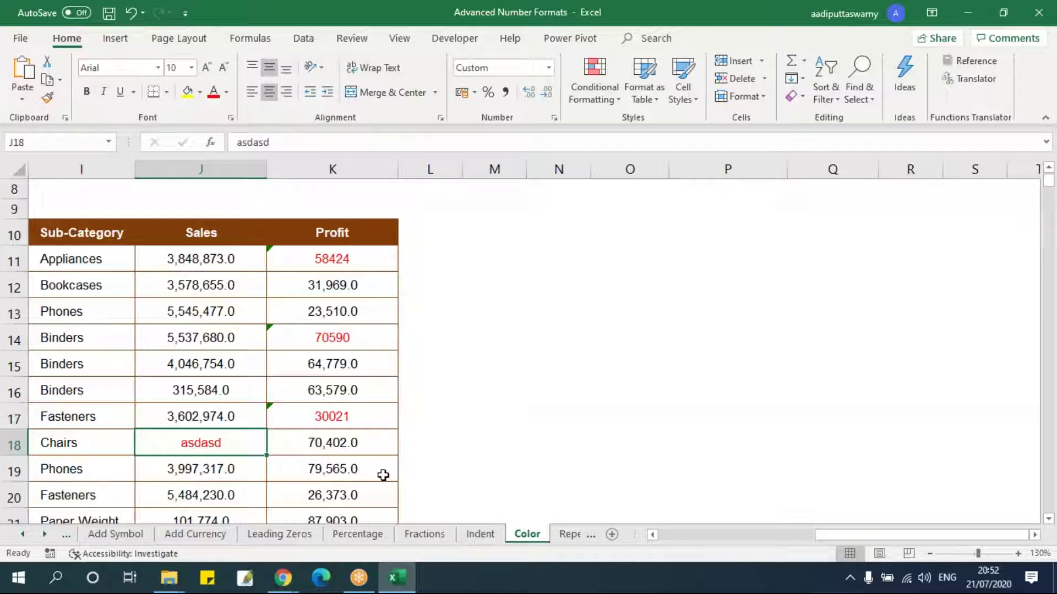
Add filters to the Sales and Profit column headers in row 10
left_click_drag(192, 228, 336, 230)
key("ctrl+shift+l")
left_click(448, 292)
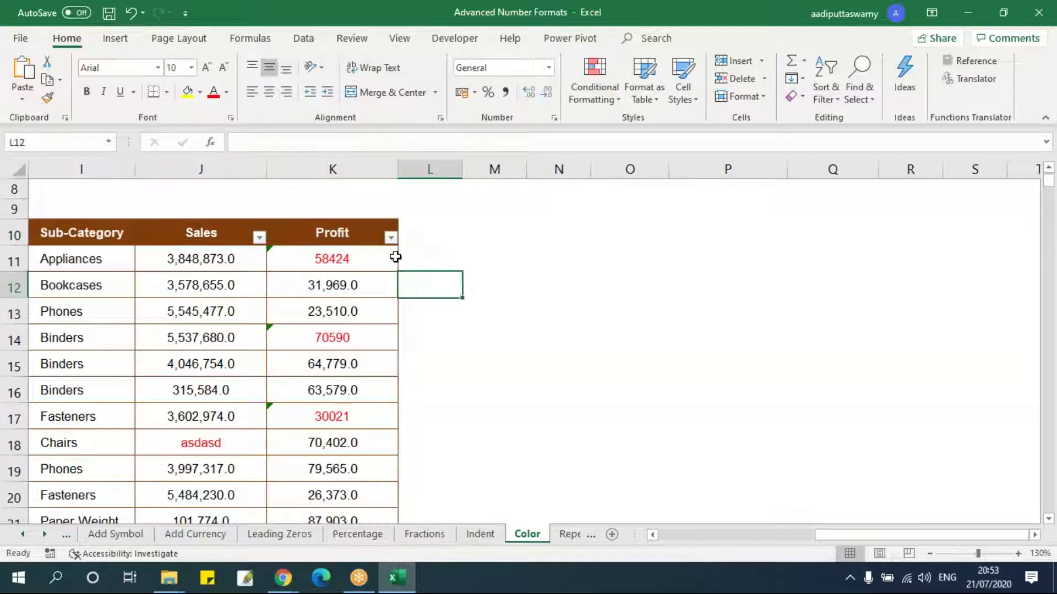
Look through the Profit column's list of filter values and close it without filtering
left_click(390, 238)
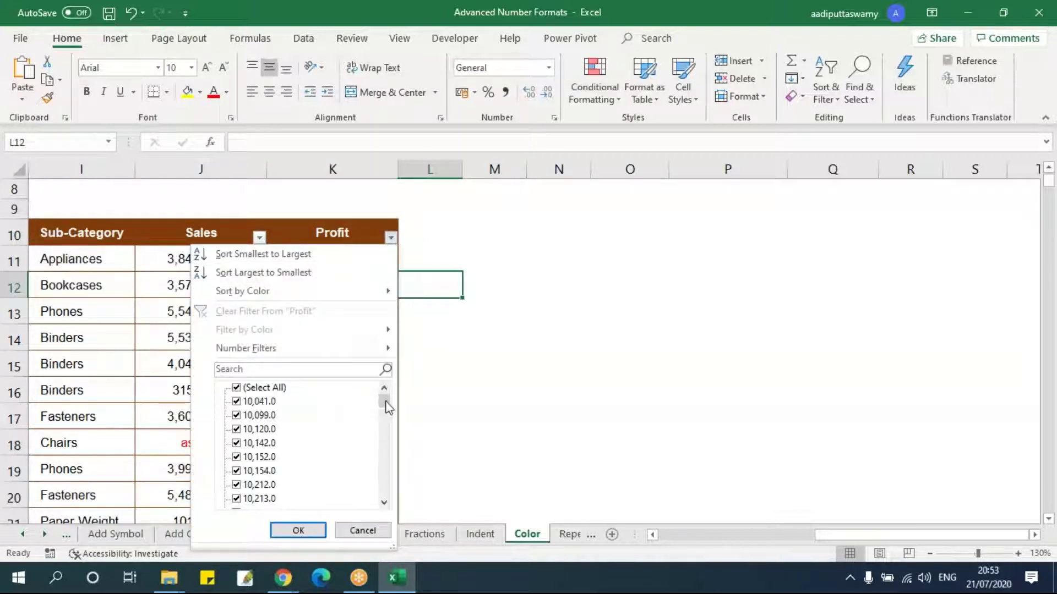
left_click_drag(384, 401, 384, 489)
left_click(373, 533)
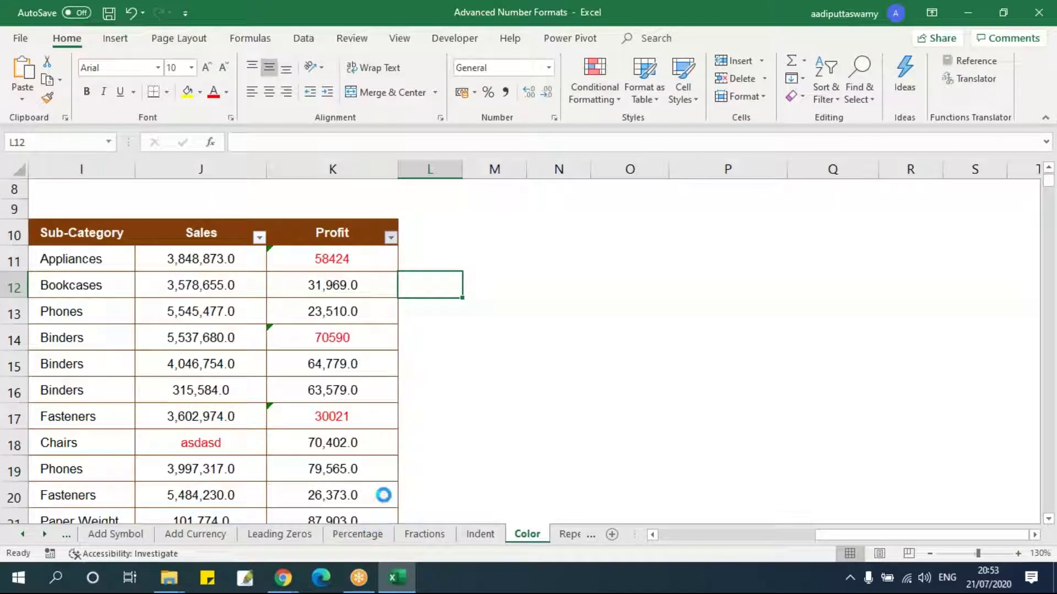
left_click(467, 366)
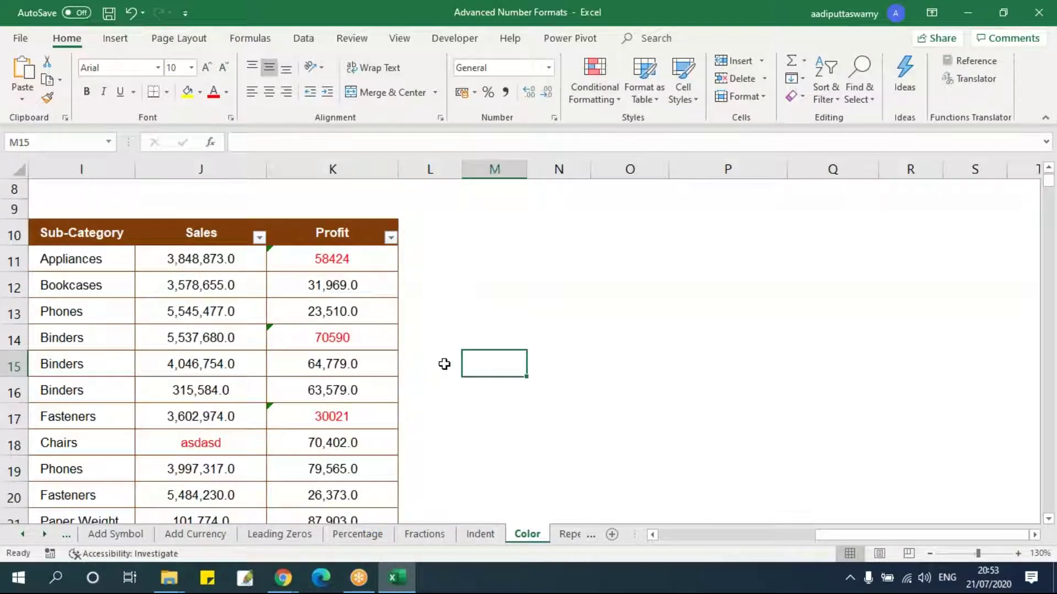
On the Repeat Characters sheet, apply the custom number format 00000 to all Row ID values from B11 down
left_click(567, 535)
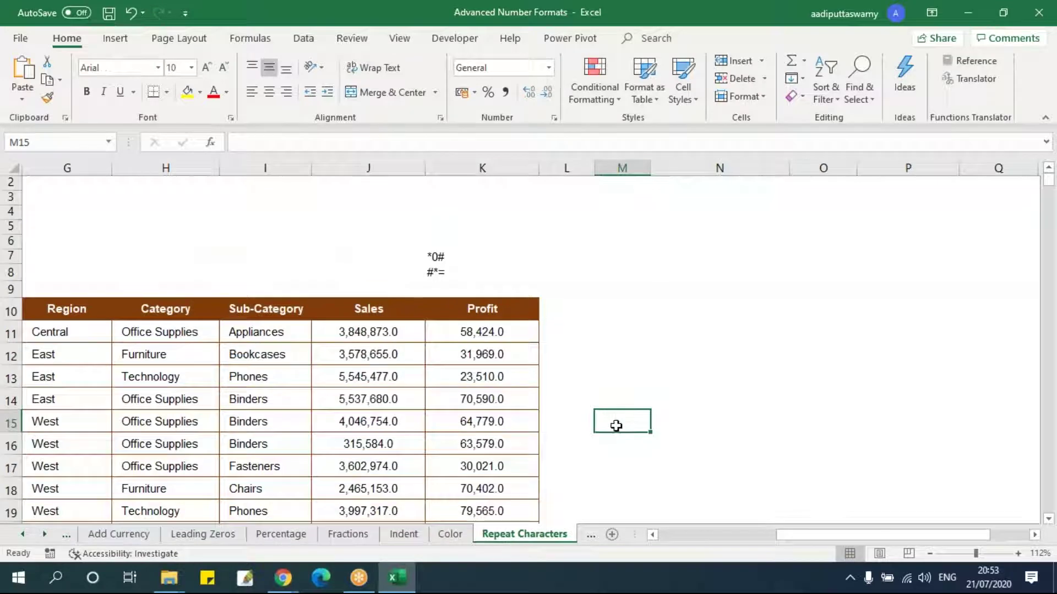
left_click(477, 336)
scroll(573, 418, "up", 2)
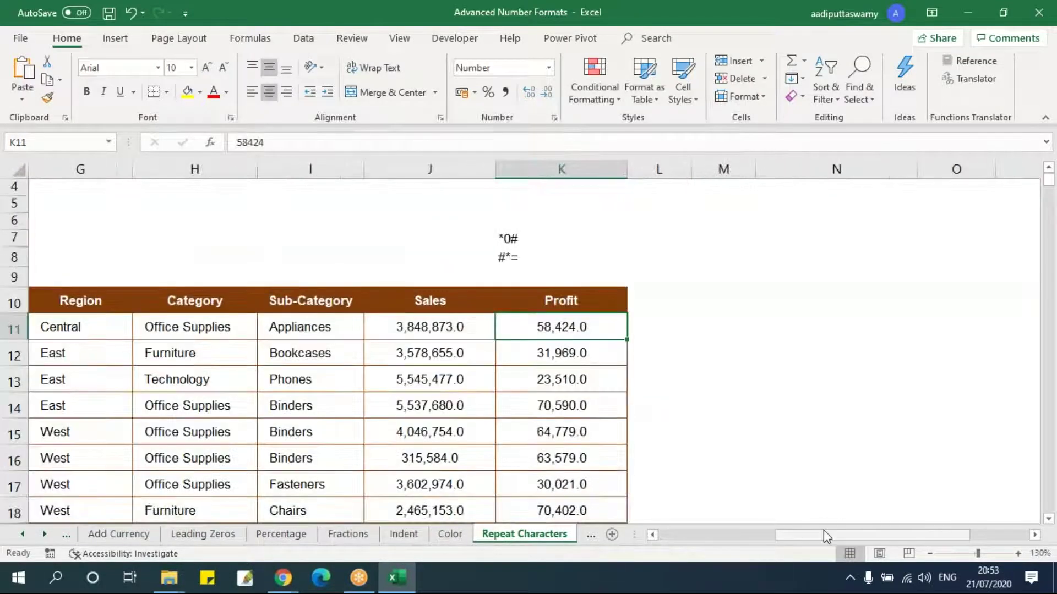
left_click_drag(823, 533, 689, 545)
left_click(109, 326)
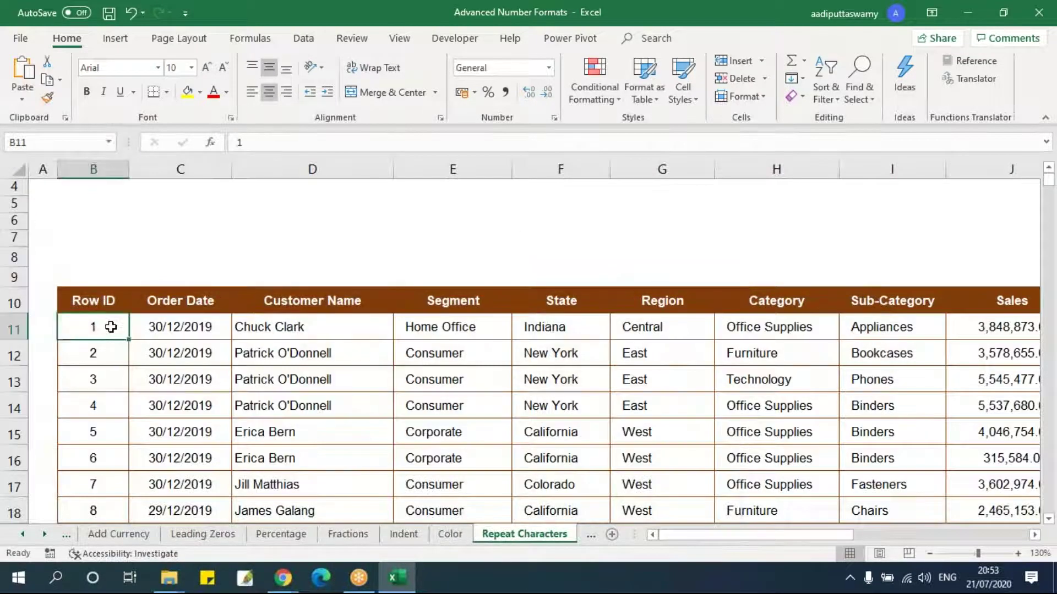
key("ctrl+shift+Down")
key("ctrl+1")
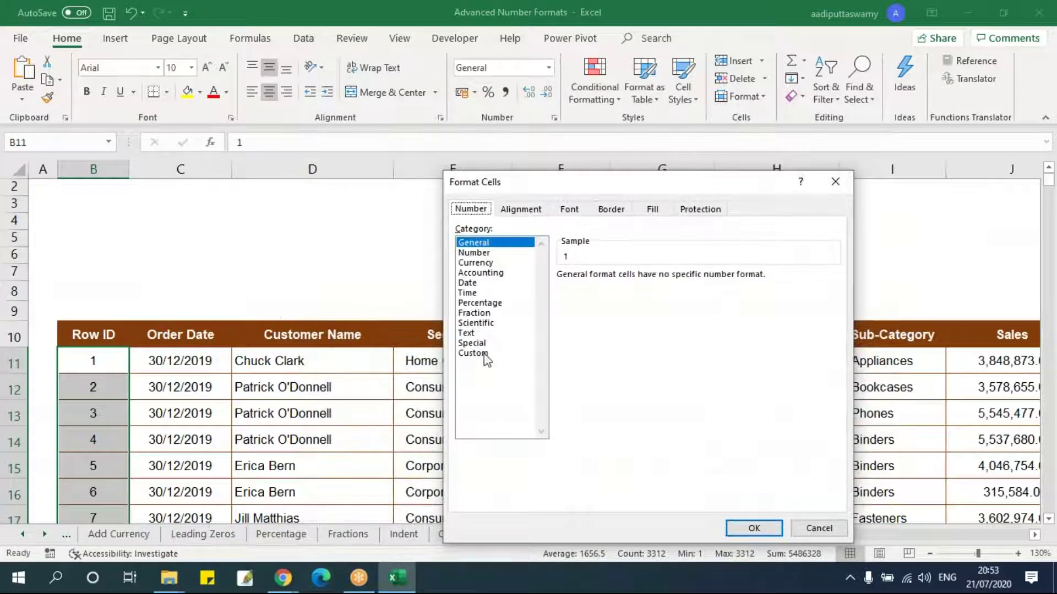
left_click(483, 354)
left_click_drag(612, 289, 450, 300)
type("00000")
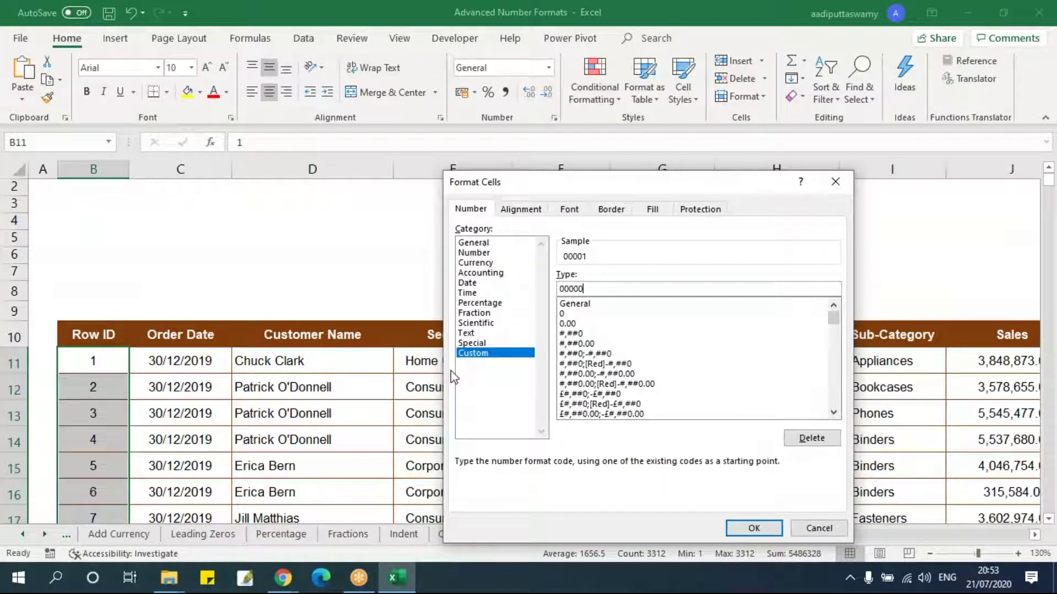
left_click(753, 528)
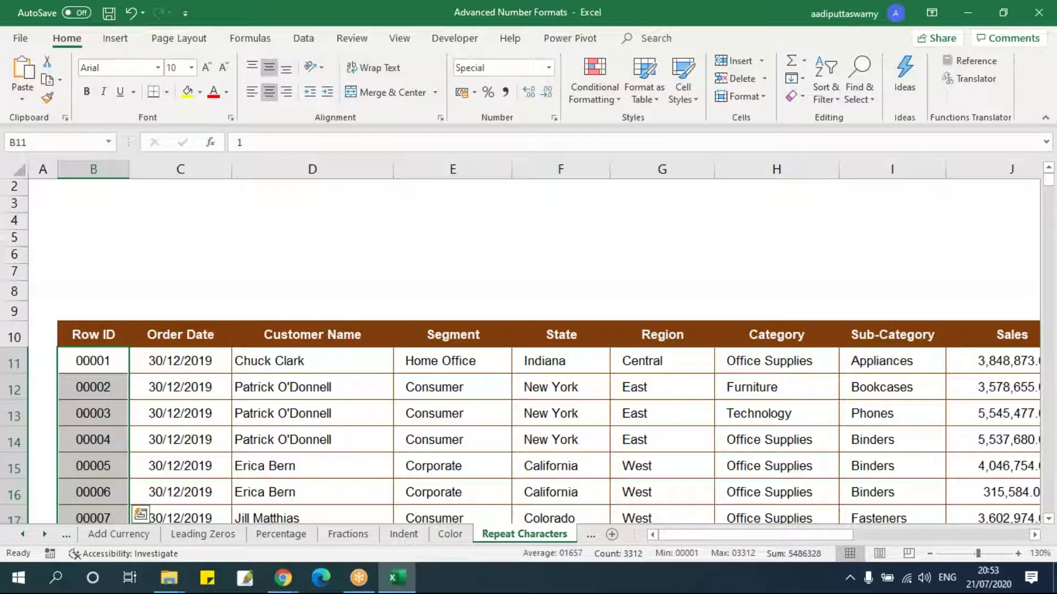
Examine the parts of the sample repeat-character codes *0# and #*= in K7:K8
left_click_drag(845, 536, 945, 540)
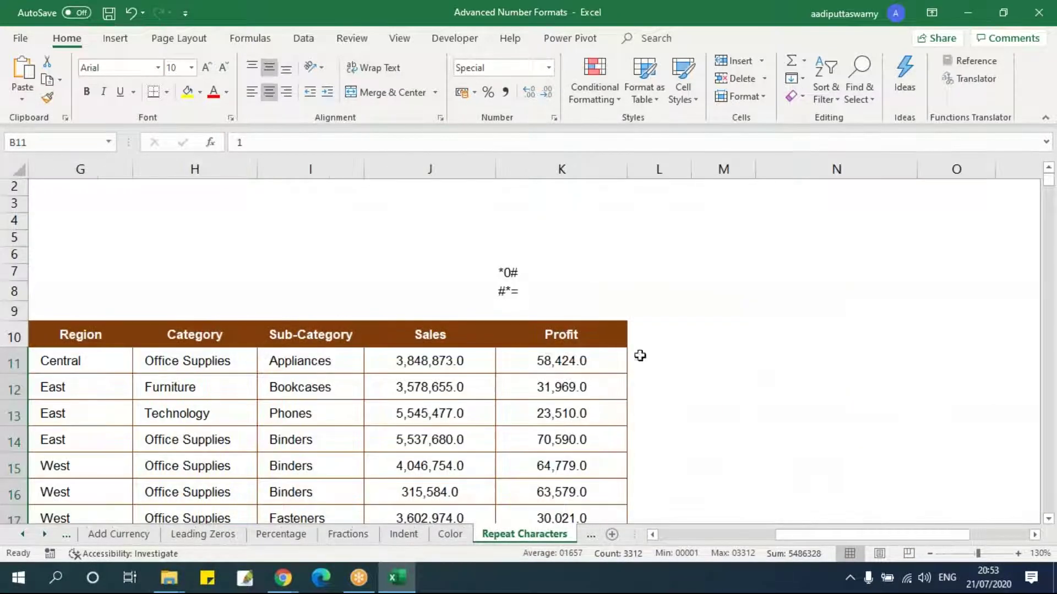
left_click(538, 275)
left_click(534, 295, "shift")
scroll(762, 366, "up", 4, "ctrl")
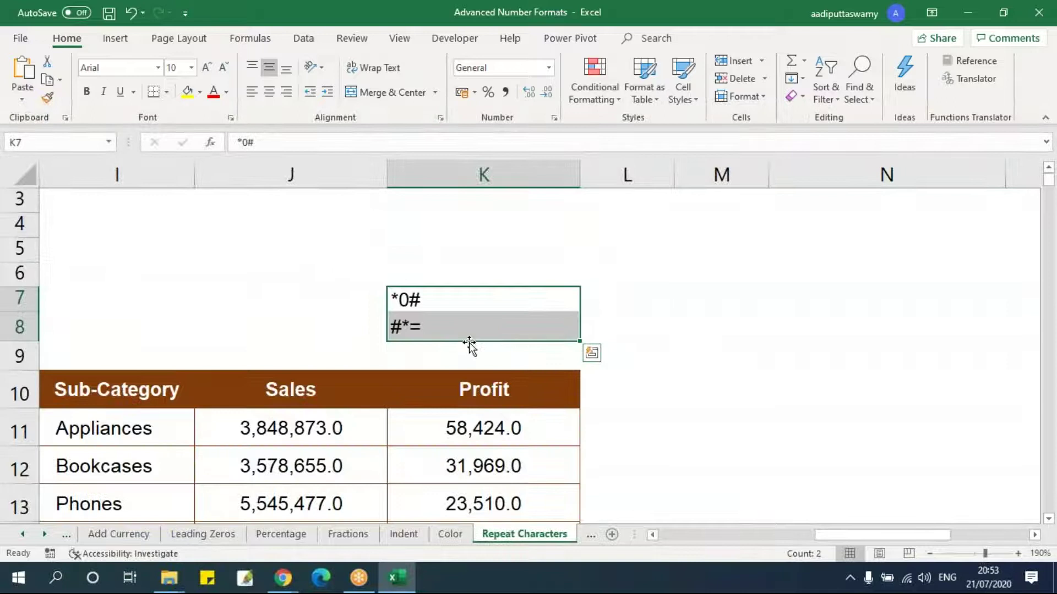
left_click(403, 300)
double_click(399, 300)
mouse_move(399, 300)
left_mouse_down()
mouse_move(362, 297)
mouse_move(399, 298)
left_mouse_up()
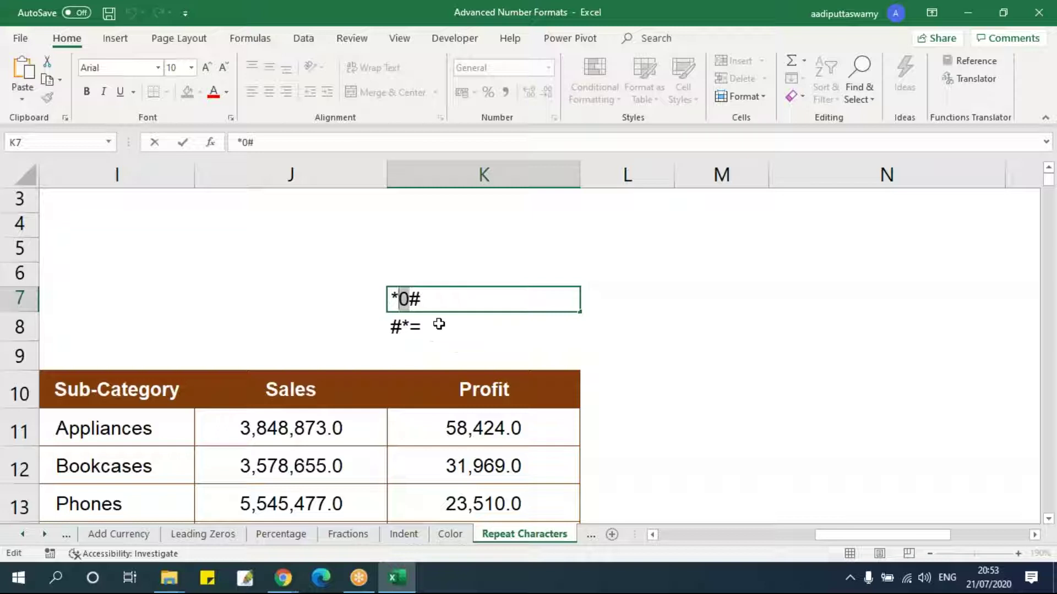
double_click(439, 325)
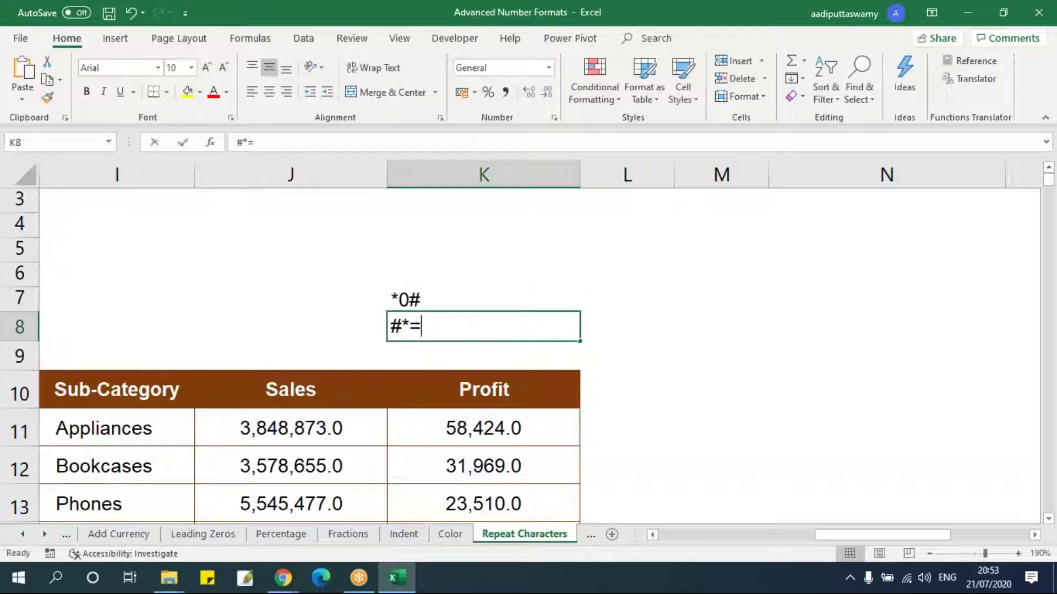
left_click_drag(416, 329, 471, 330)
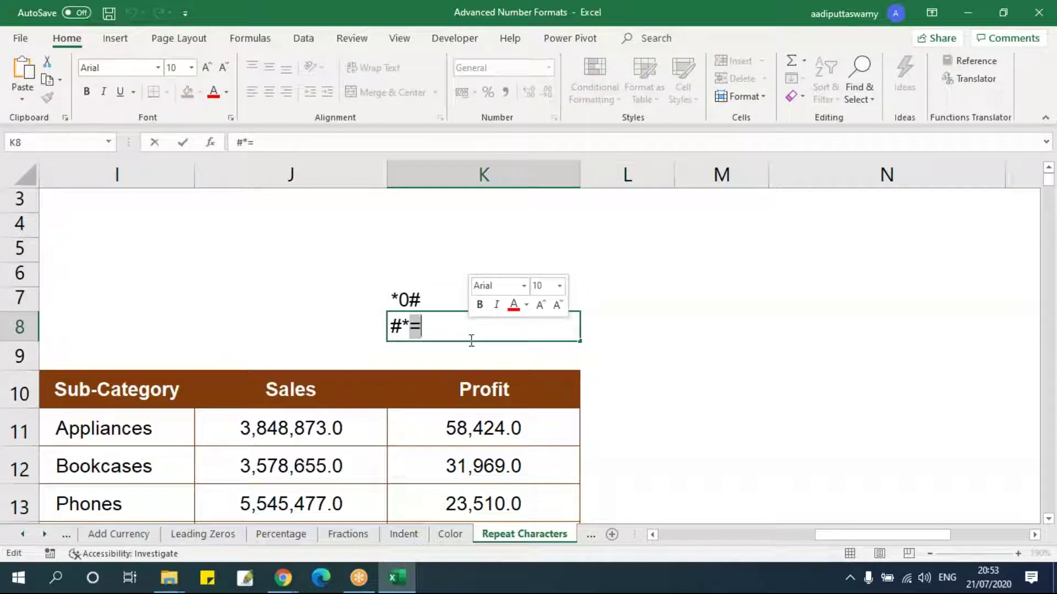
left_click(396, 327)
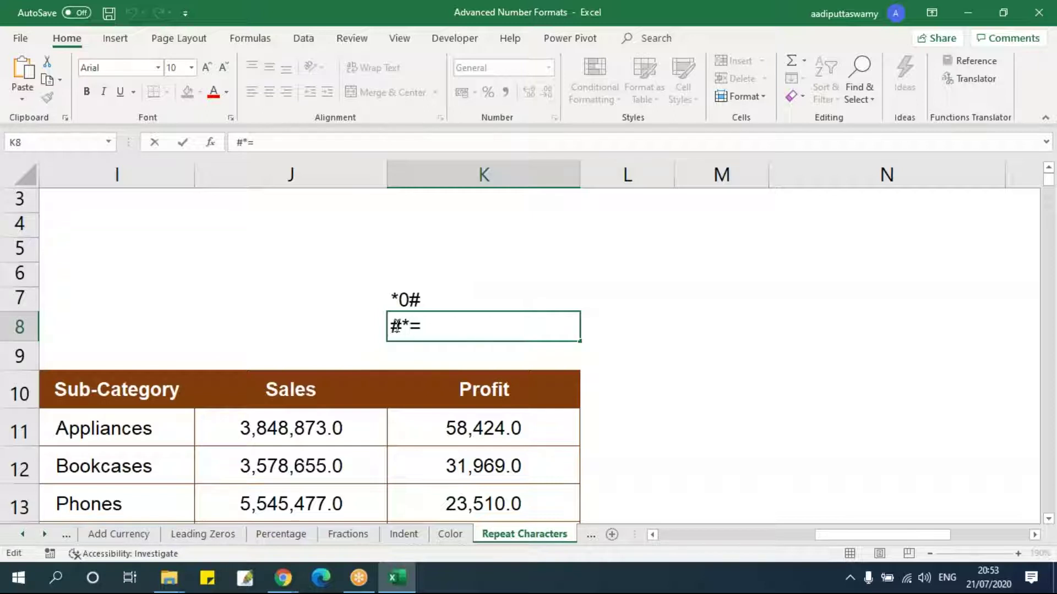
left_click_drag(399, 329, 384, 330)
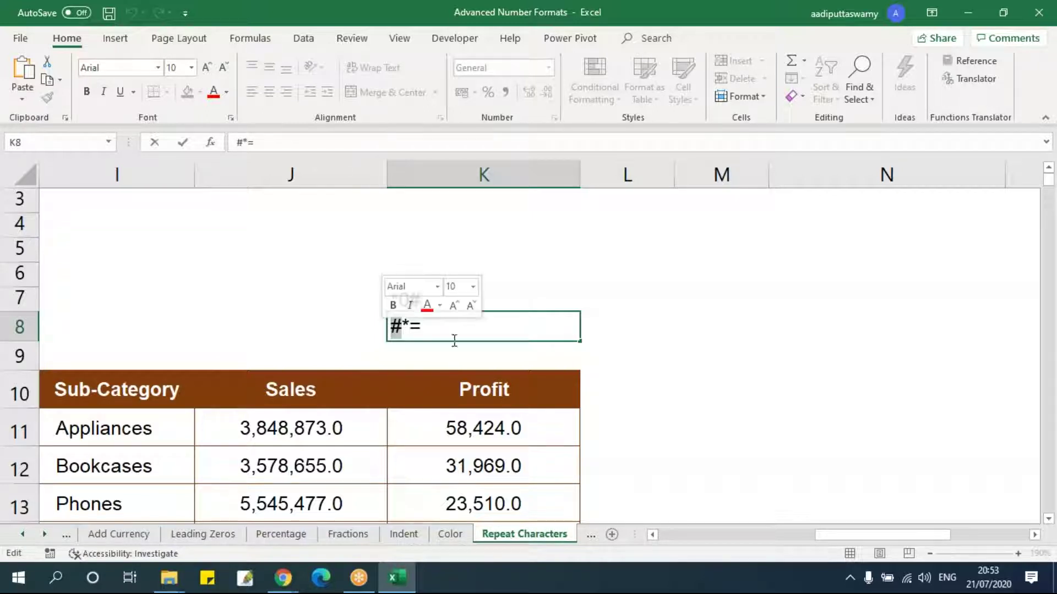
left_click(412, 327)
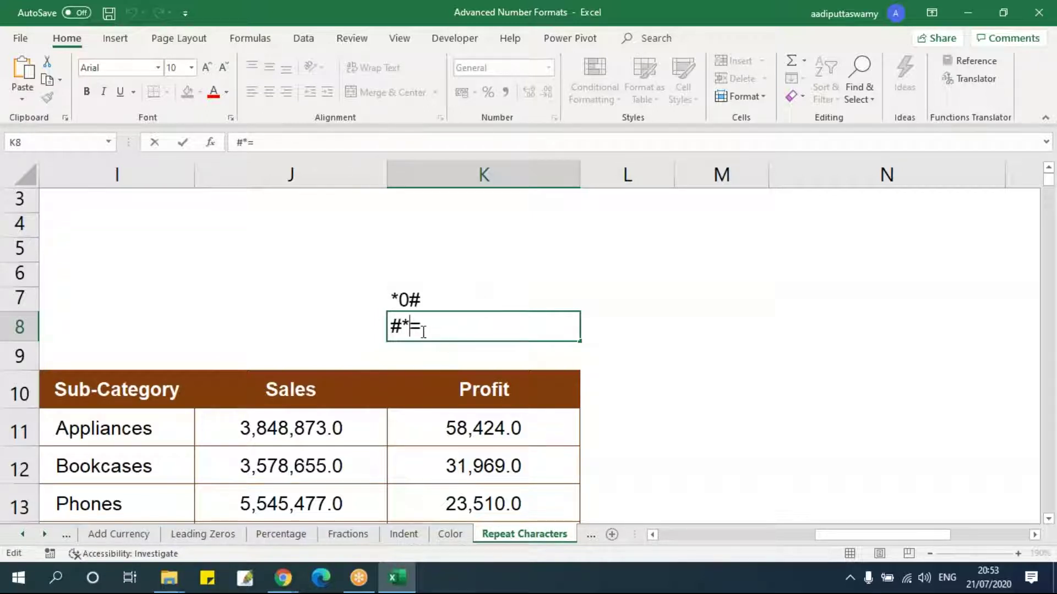
left_click_drag(414, 328, 462, 323)
Apply the custom number format *0# to the first three Profit values, K11:K13
left_click(571, 427)
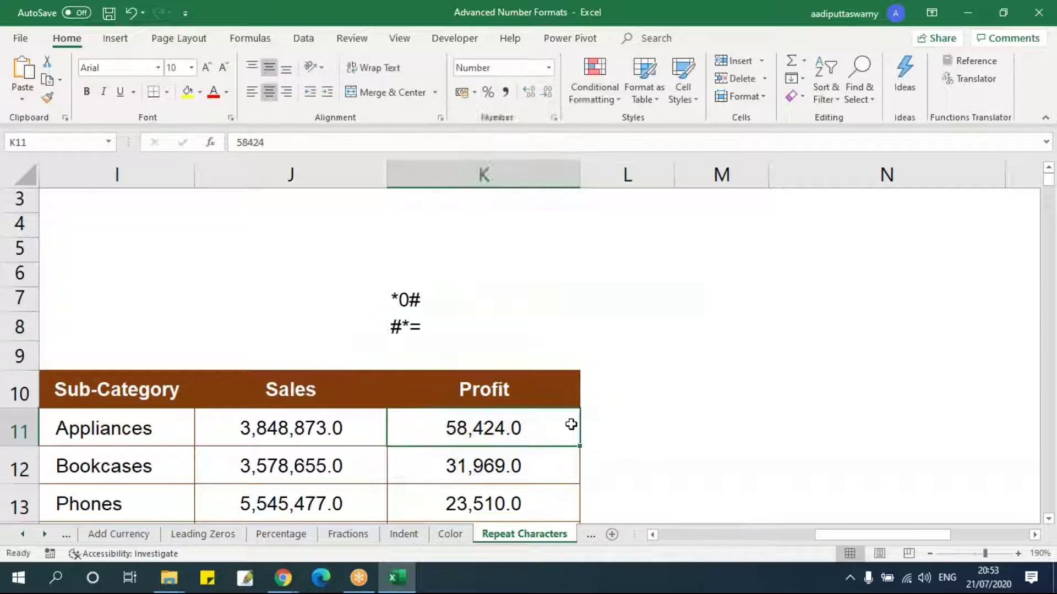
left_click(534, 507, "shift")
key("ctrl+1")
left_click_drag(573, 190, 688, 151)
left_click(597, 316)
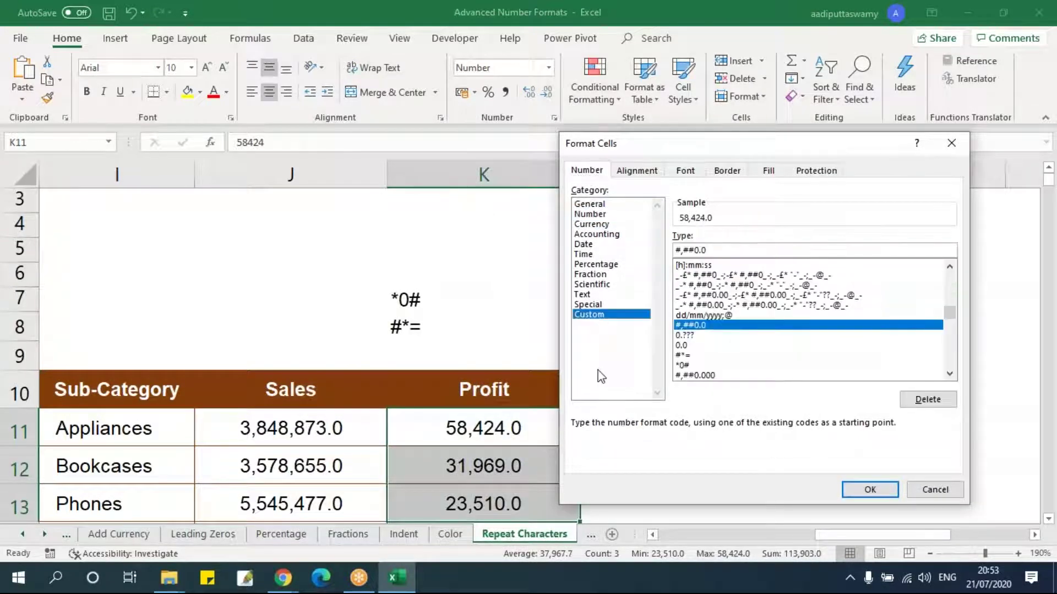
left_click_drag(715, 250, 666, 251)
type("#")
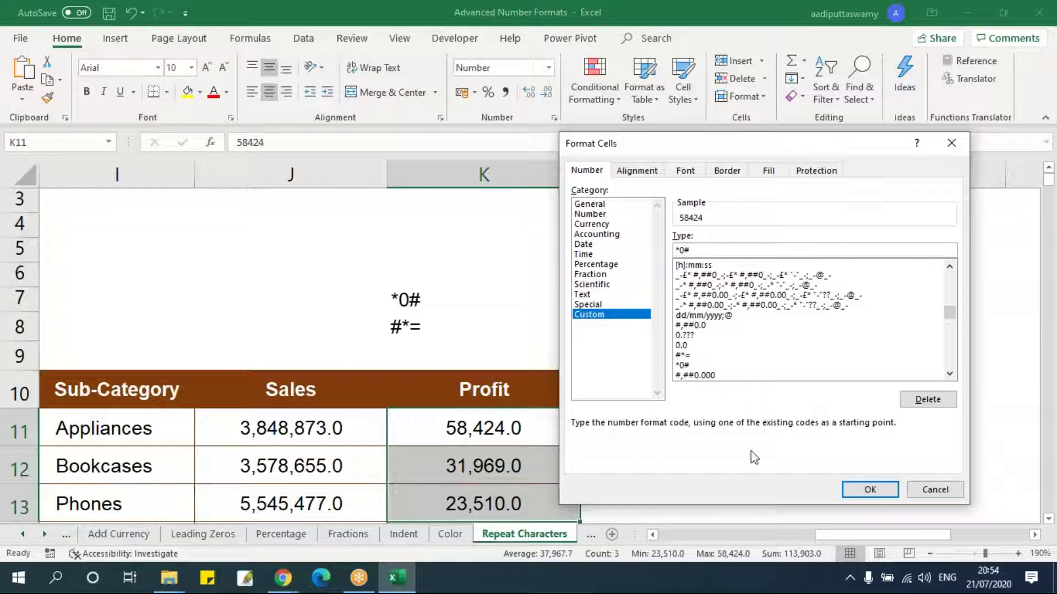
left_click(869, 488)
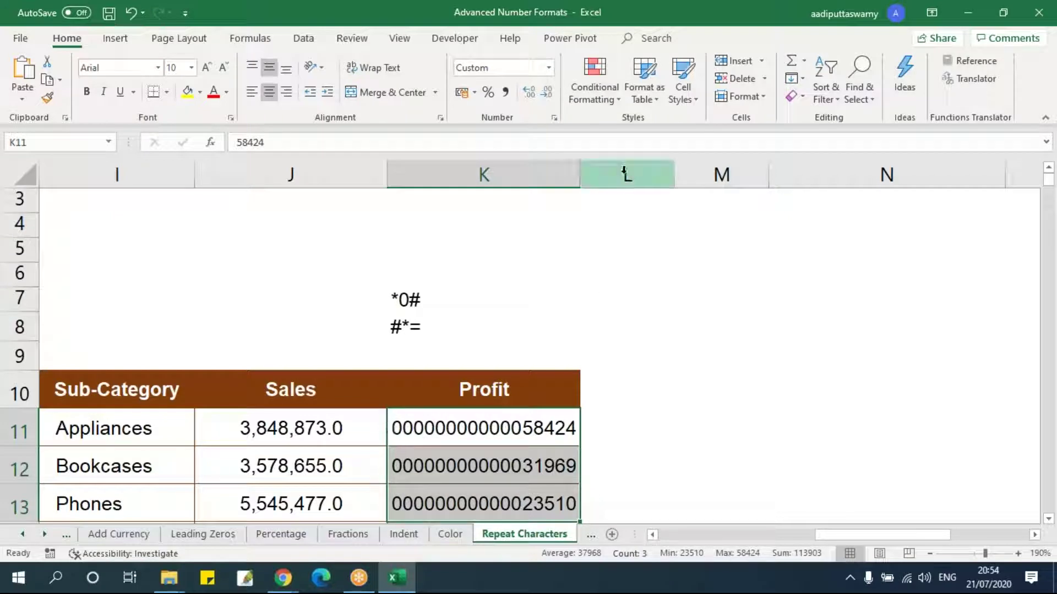
Widen the Profit column to about double its width and narrow it back to test the repeating zeros
left_click_drag(581, 175, 782, 179)
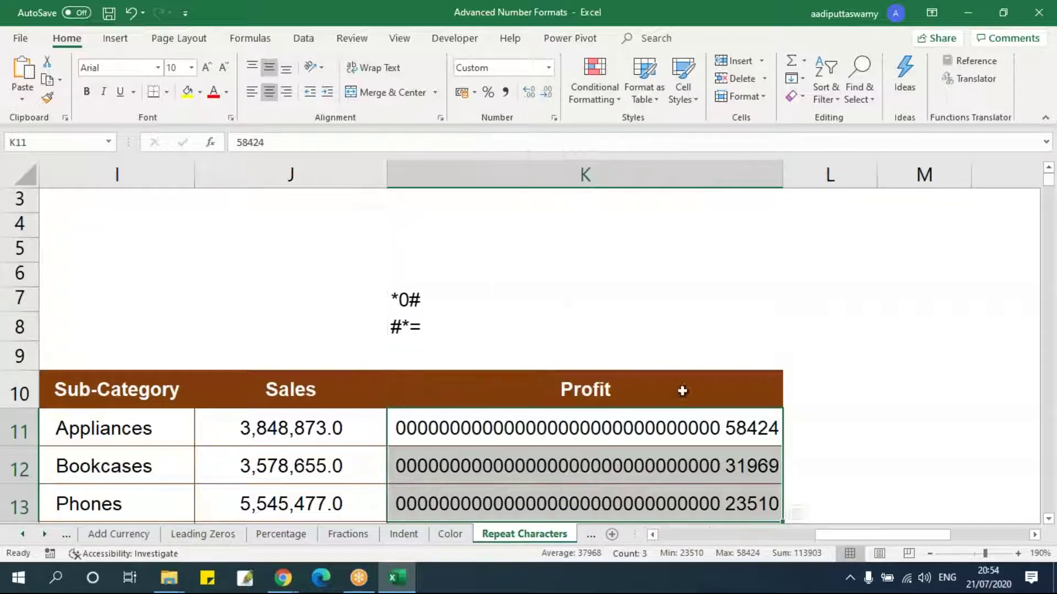
scroll(767, 483, "down", 1)
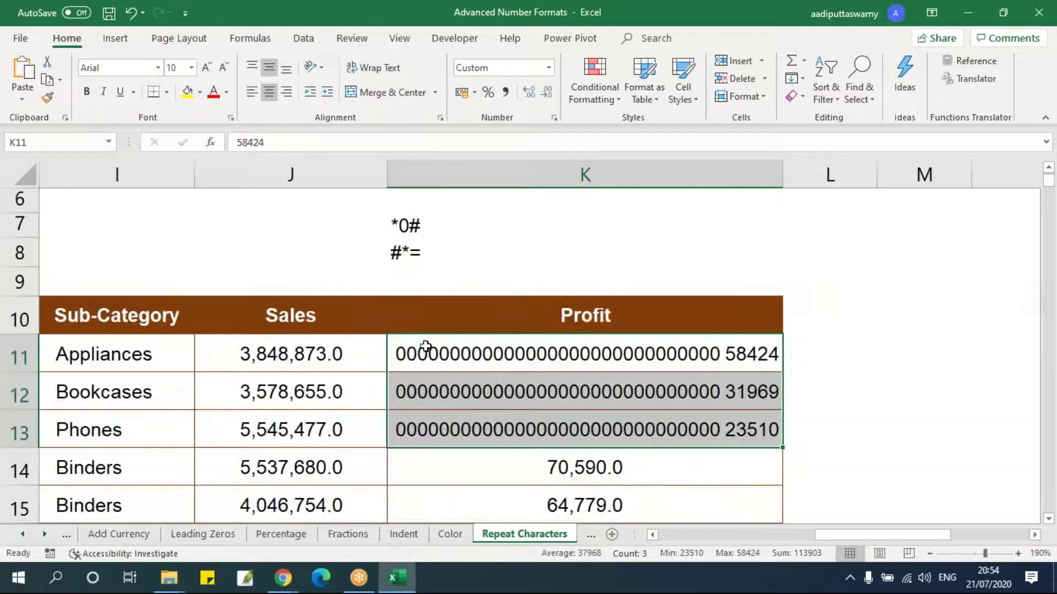
left_click_drag(783, 174, 641, 193)
left_click_drag(823, 188, 574, 177)
Apply the custom number format #*= to K11:K13, and widen and narrow the Profit column to test the repeating equals signs
left_click_drag(505, 354, 500, 427)
key("ctrl+1")
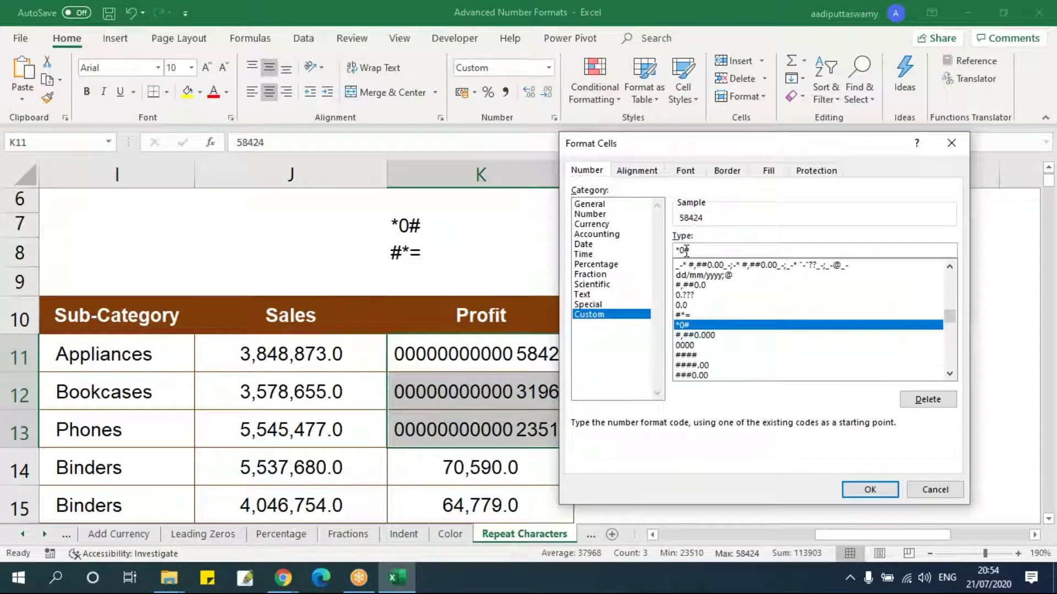
key("BackSpace")
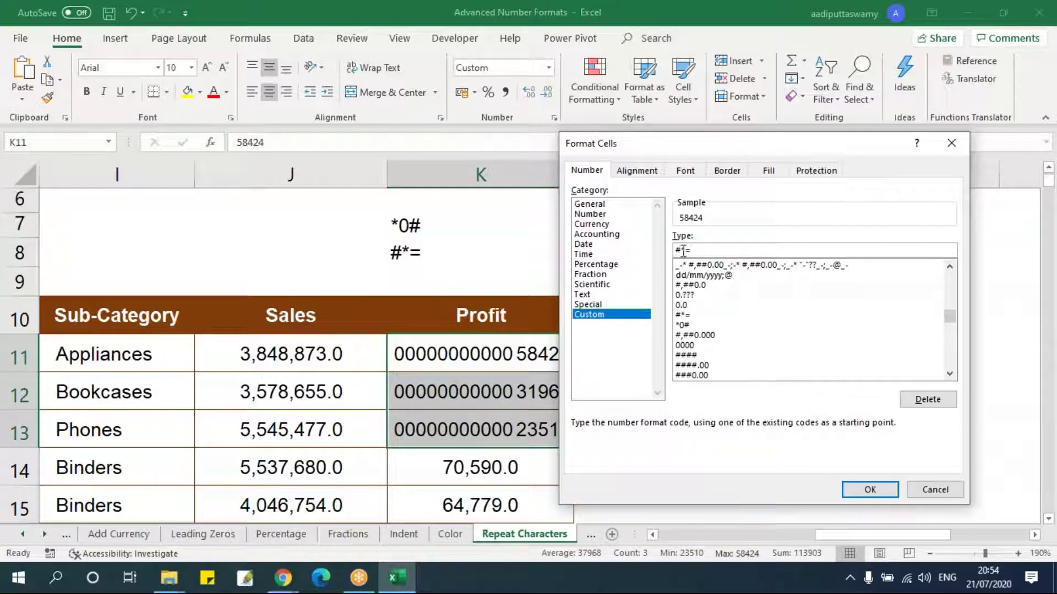
left_click_drag(685, 251, 705, 251)
left_click(869, 490)
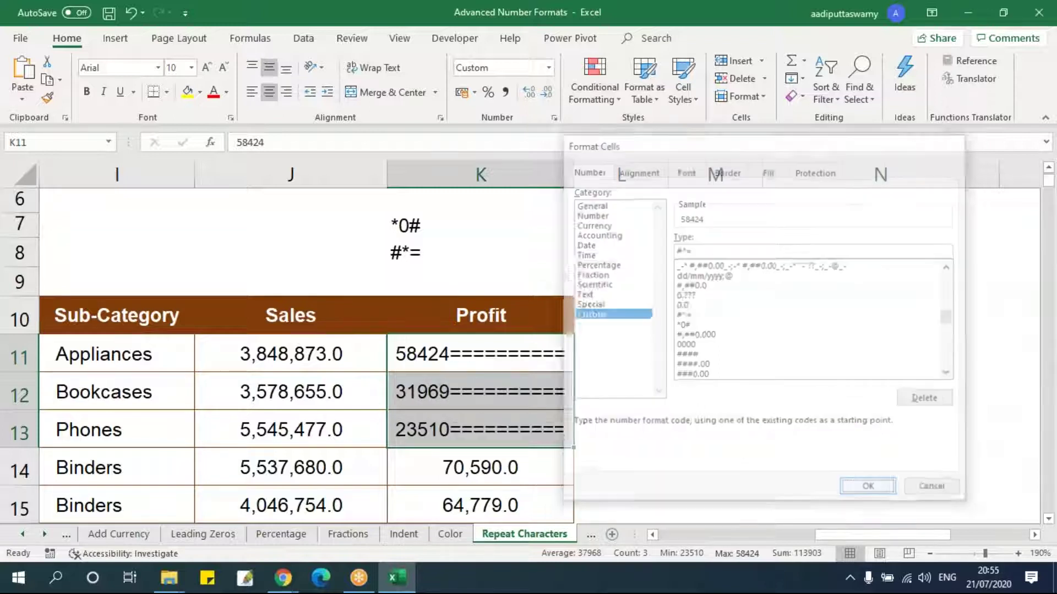
left_click_drag(574, 175, 873, 184)
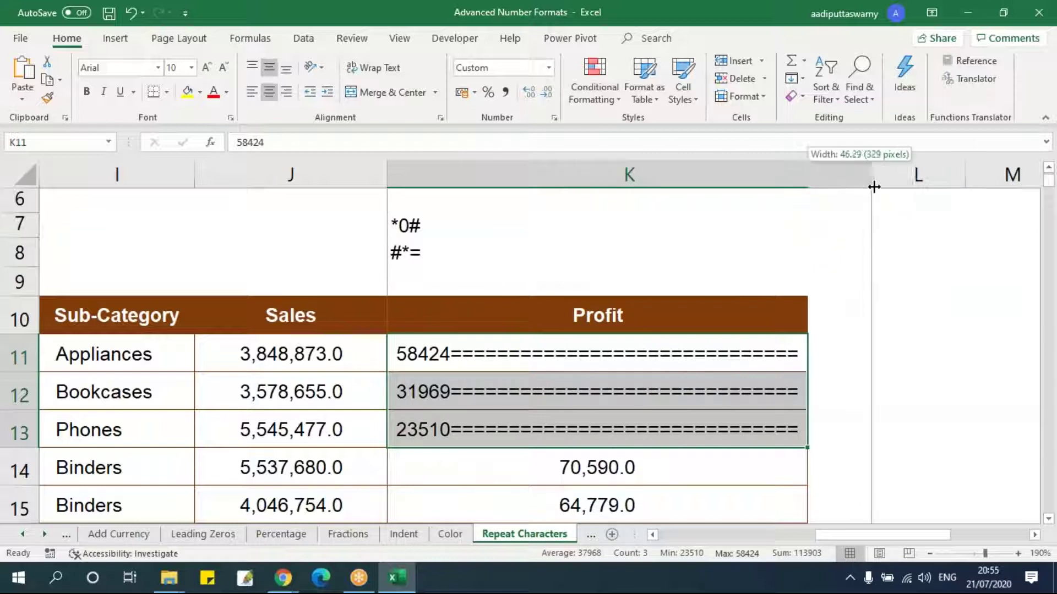
left_click_drag(783, 193, 696, 190)
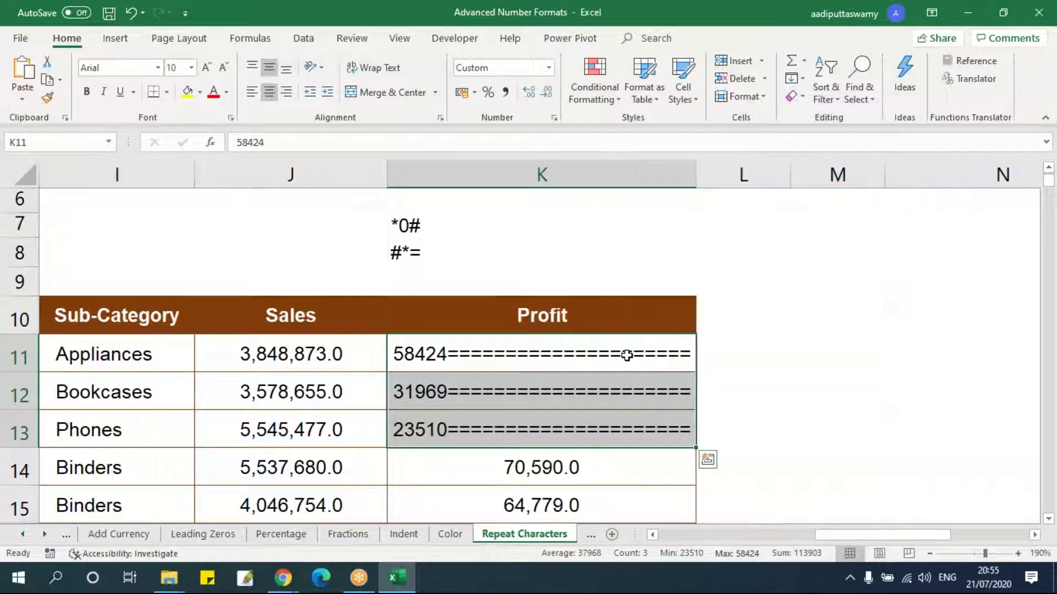
Change the custom number format of K11:K13 to #** so asterisks fill the space after each number
key("ctrl+1")
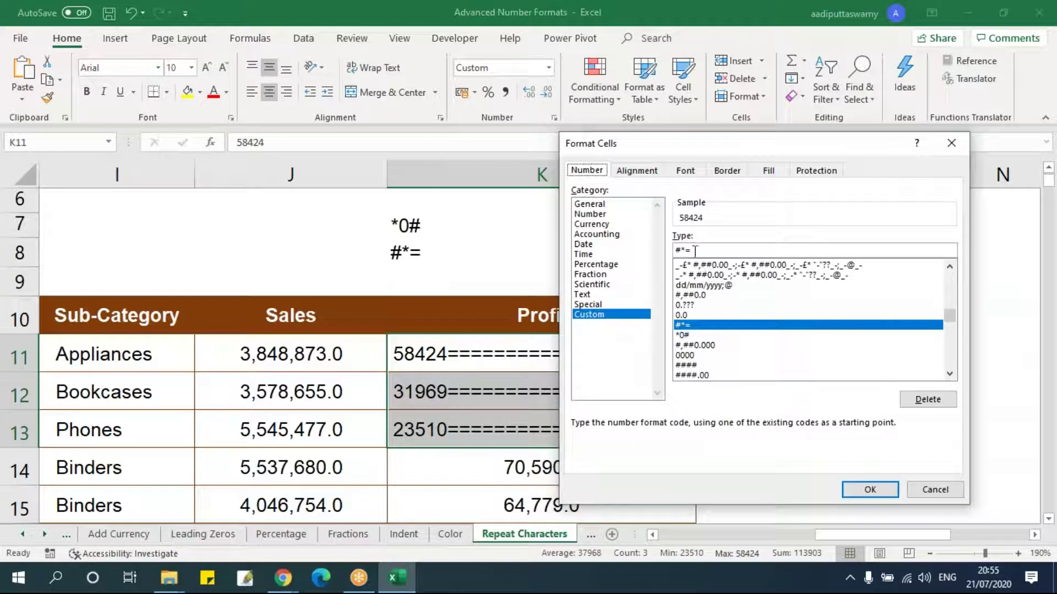
key("BackSpace")
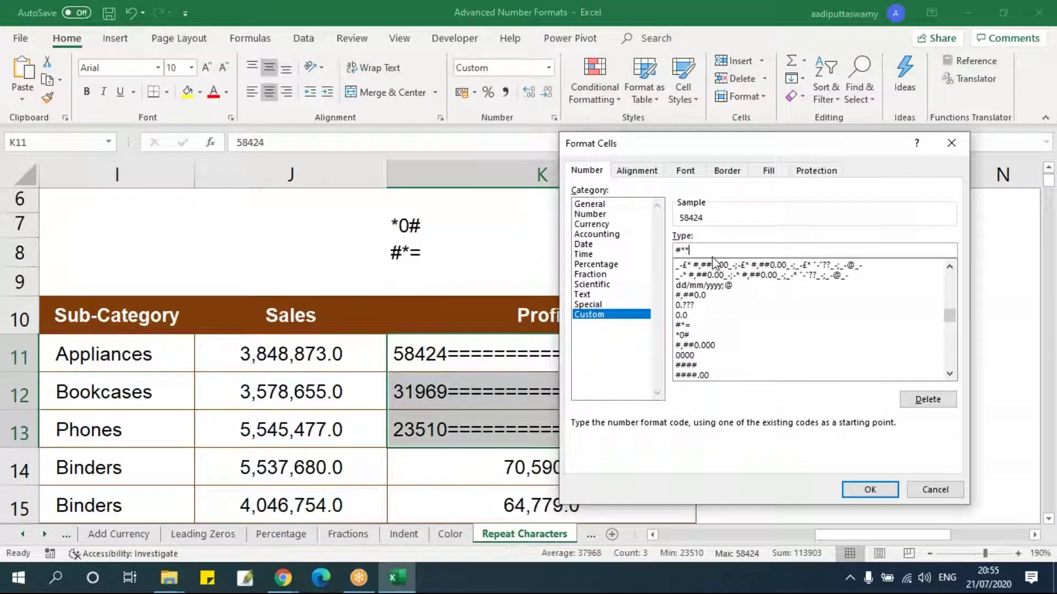
left_click(870, 489)
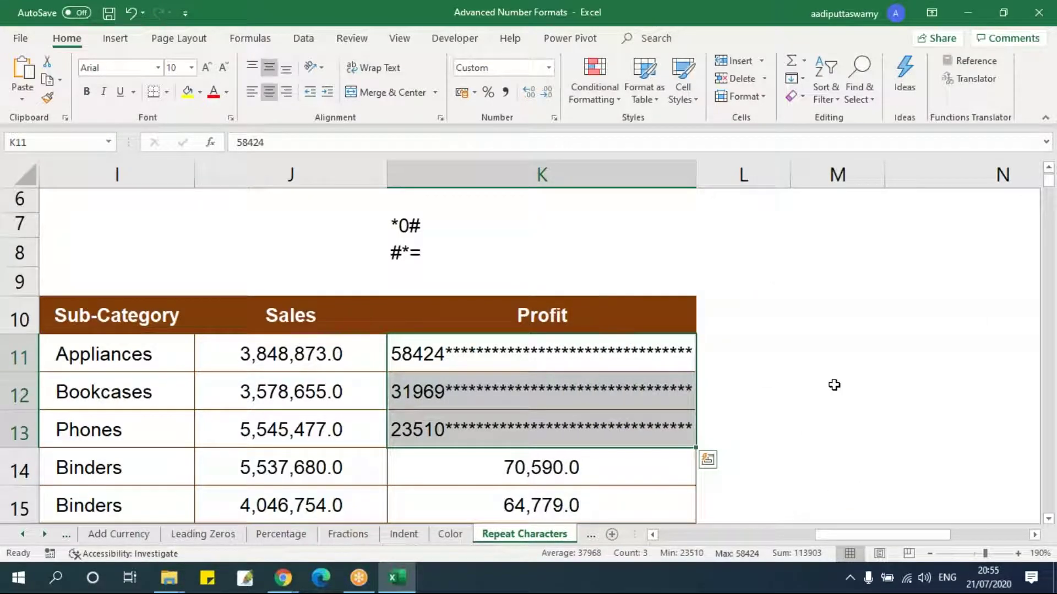
left_click(861, 394)
Change the custom number format of K11:K13 to **# so asterisks fill the space before each number
left_click_drag(608, 358, 606, 418)
key("ctrl+1")
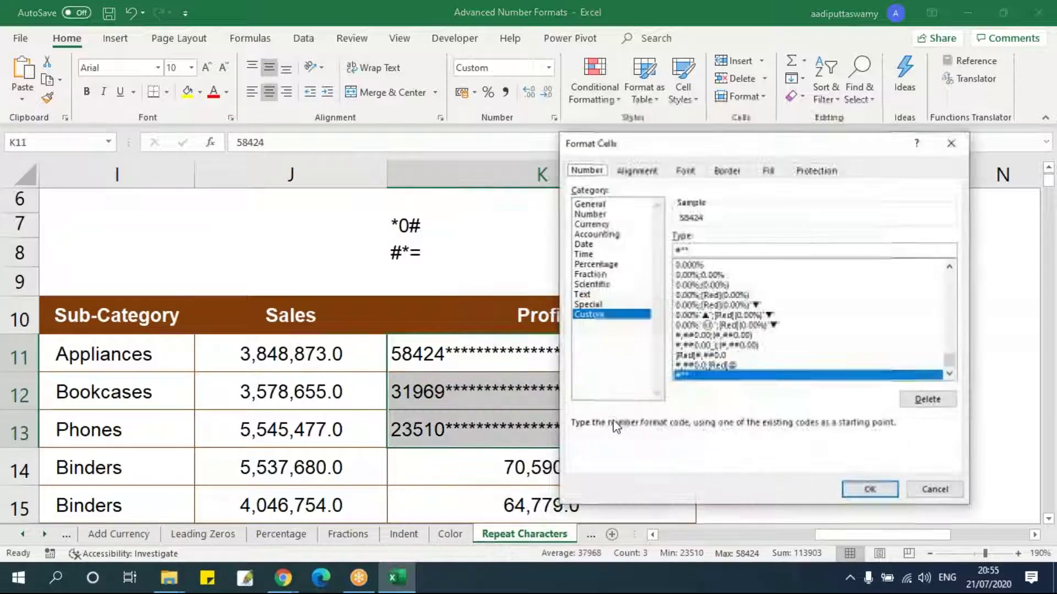
left_click(683, 252)
key("BackSpace")
key("BackSpace")
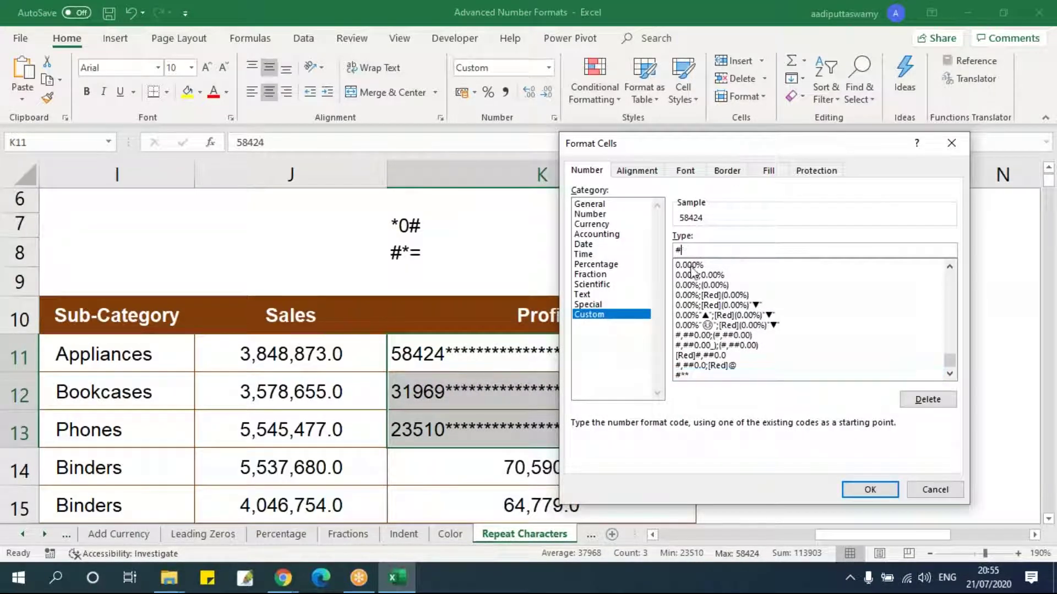
type("**")
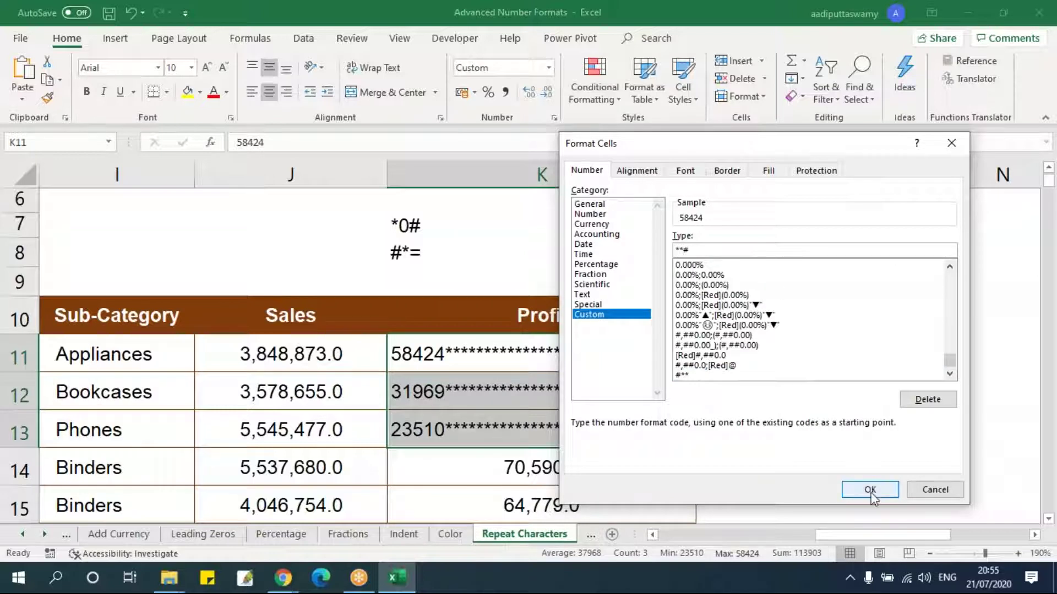
left_click(870, 490)
left_click(833, 477)
left_click_drag(686, 352, 677, 427)
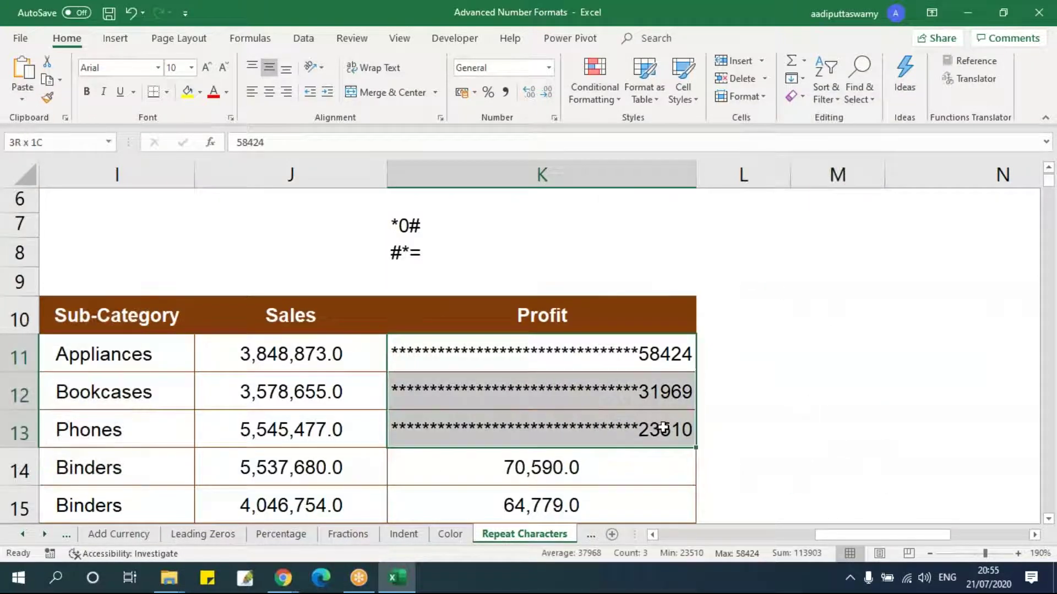
Shorten the first Profit value in K11 to 24
double_click(644, 359)
left_click_drag(546, 354, 492, 355)
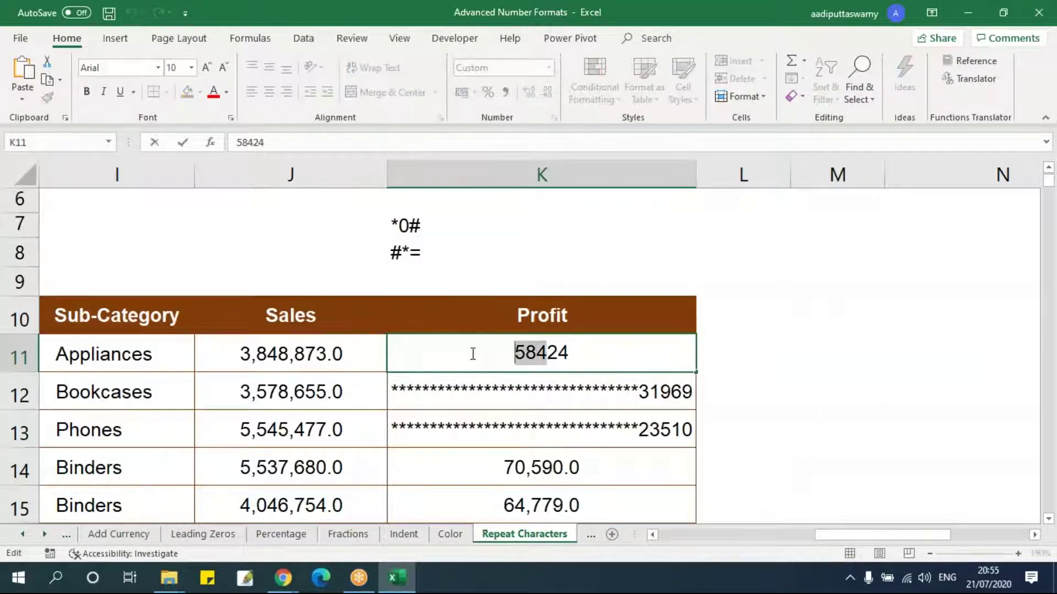
key("BackSpace")
key("Return")
Narrow and widen the Profit column to test the repeating asterisks, and review the sample codes in K7:K8
left_click_drag(696, 175, 490, 224)
left_click_drag(492, 175, 874, 206)
left_click_drag(778, 352, 778, 427)
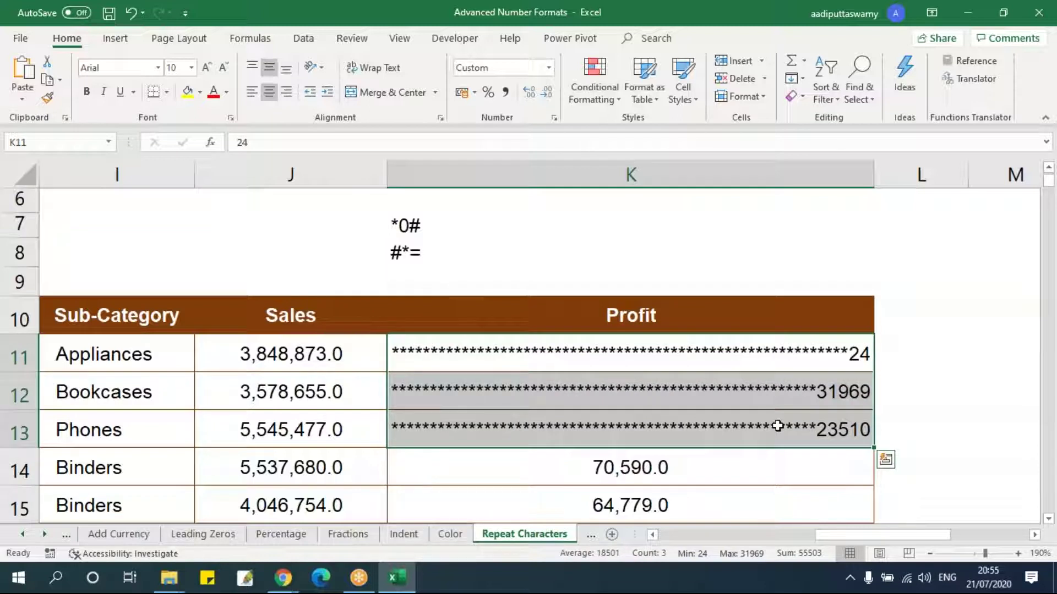
left_click_drag(448, 229, 454, 250)
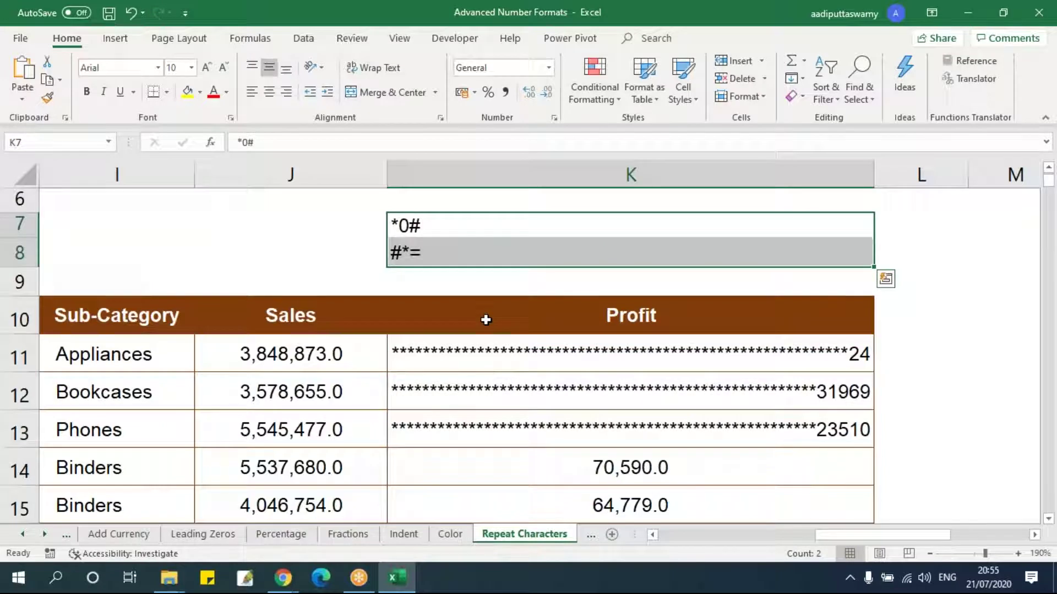
left_click(448, 225)
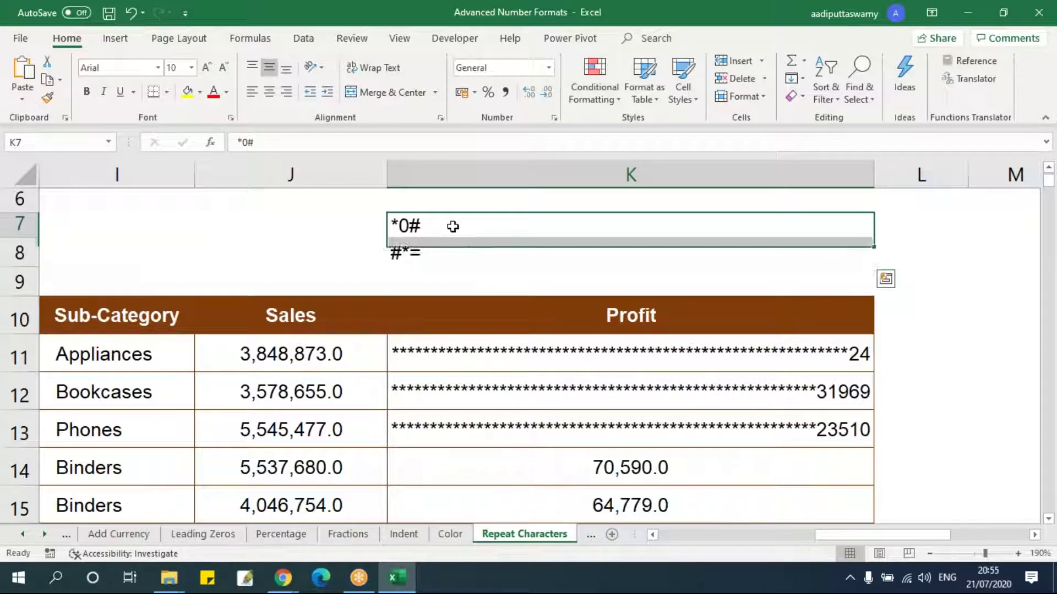
left_click(428, 254)
Replace the custom number format of K11:K13 with a plain # code that has no fill character
left_click_drag(532, 352, 544, 419)
key("ctrl+1")
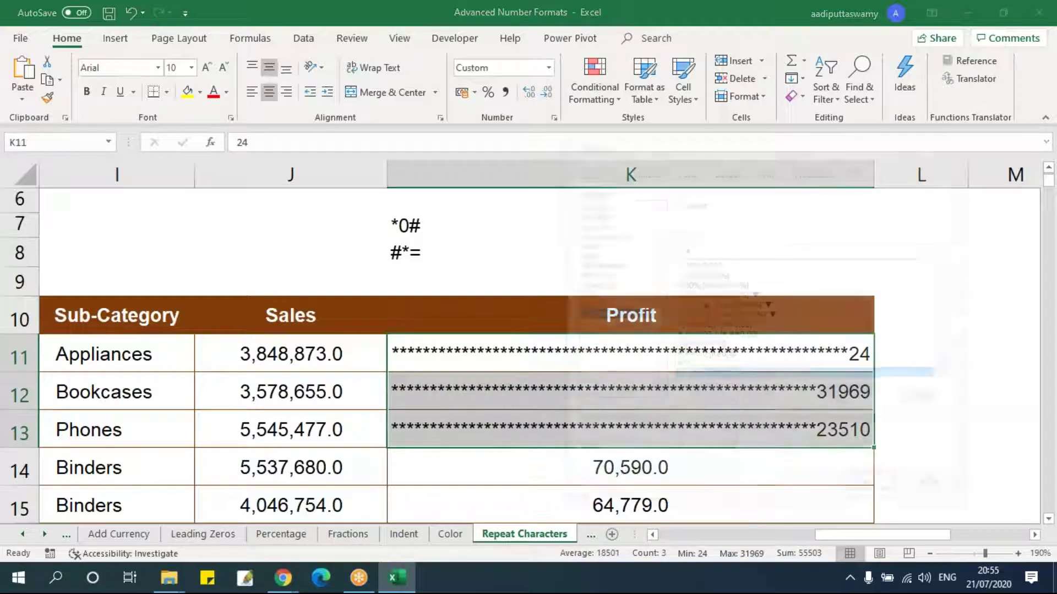
type("#")
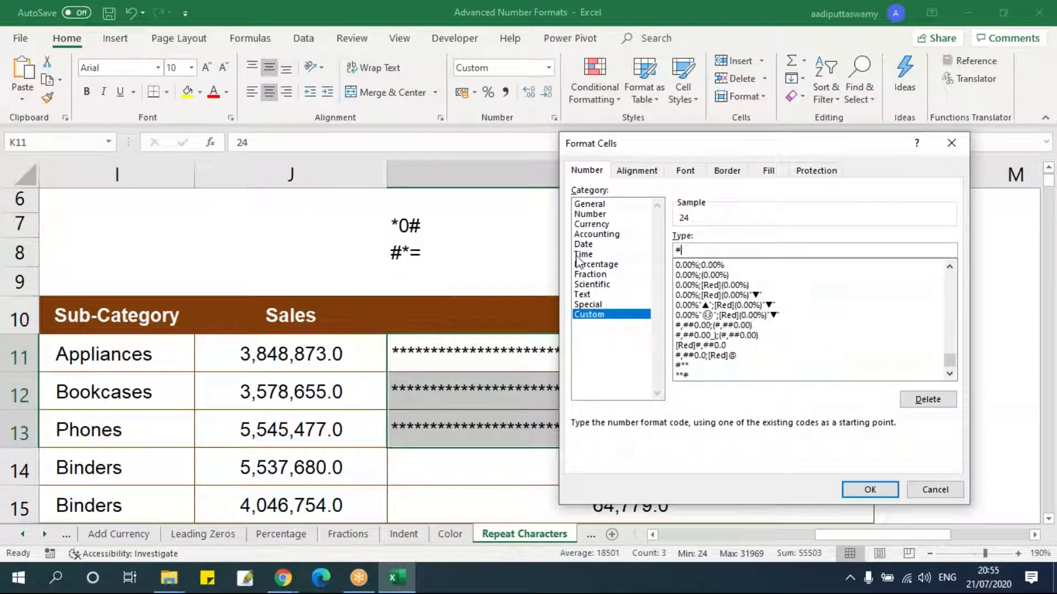
left_click(881, 490)
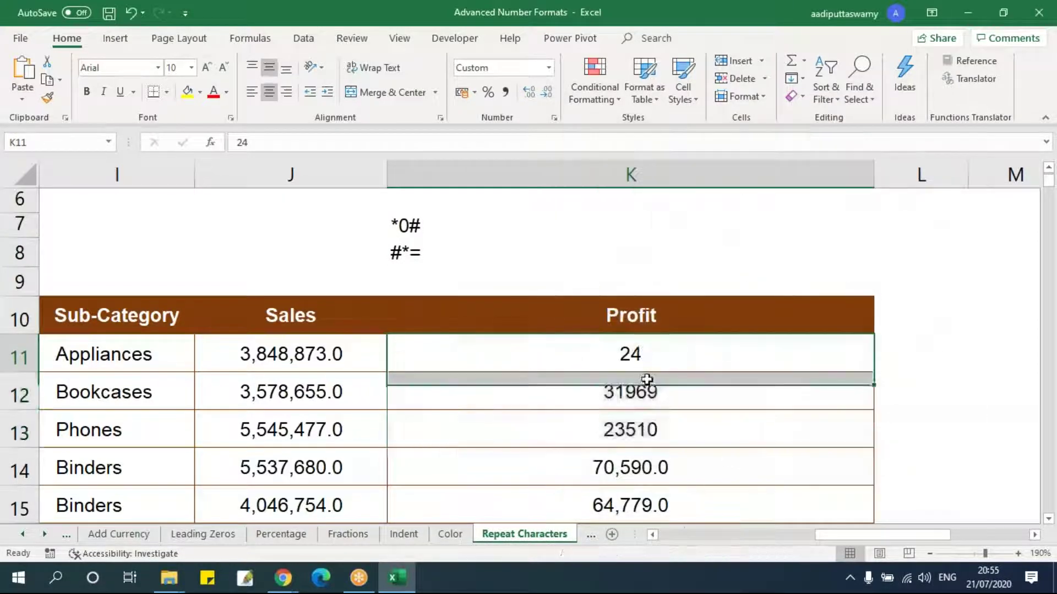
Apply the custom number format *+# to K11:K13 and narrow the Profit column to less than half its width
key("ctrl+1")
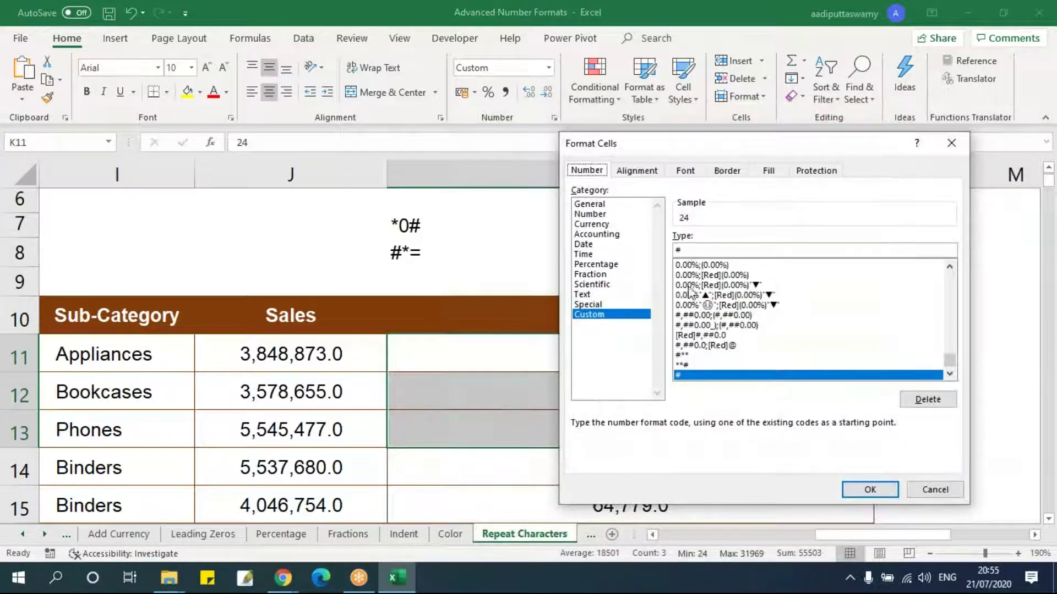
left_click(678, 251)
type("*")
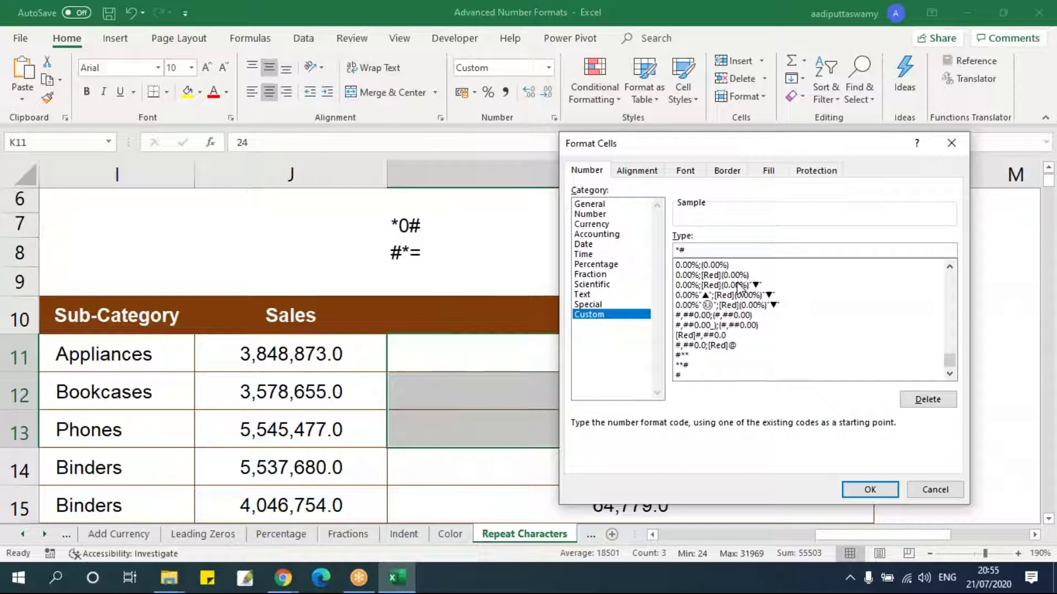
type("+")
left_click(874, 491)
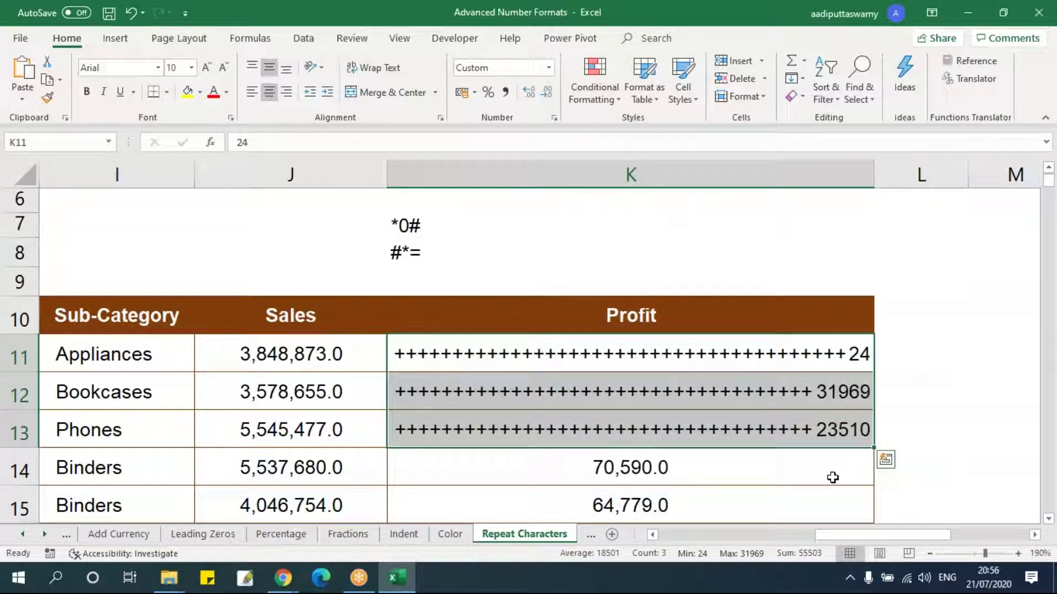
left_click_drag(631, 360, 637, 425)
left_click_drag(875, 174, 606, 174)
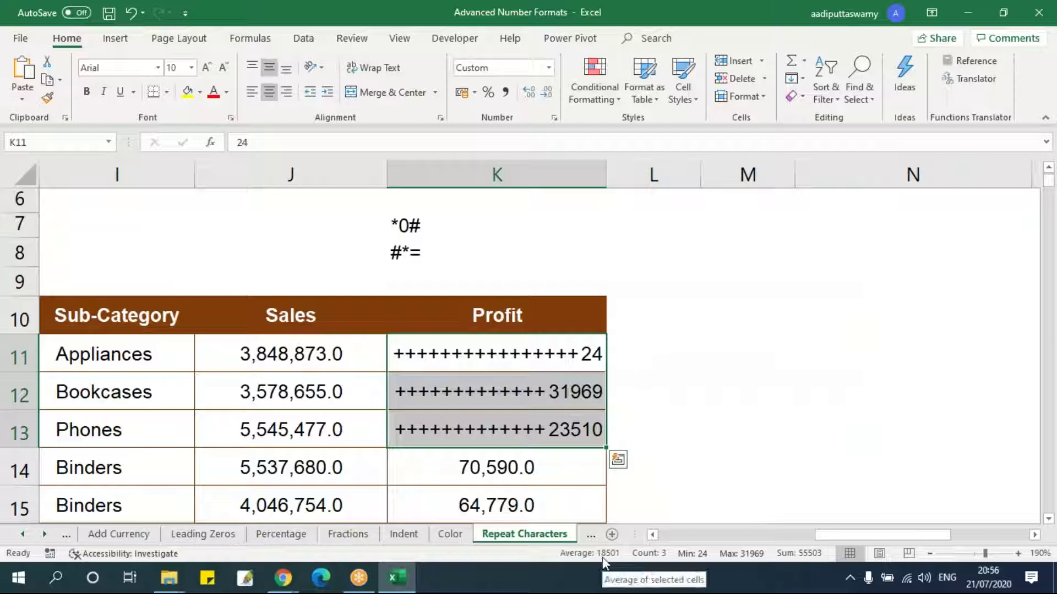
Open the Based on Conditions sheet and select the first Sales value, J11
left_click(590, 536)
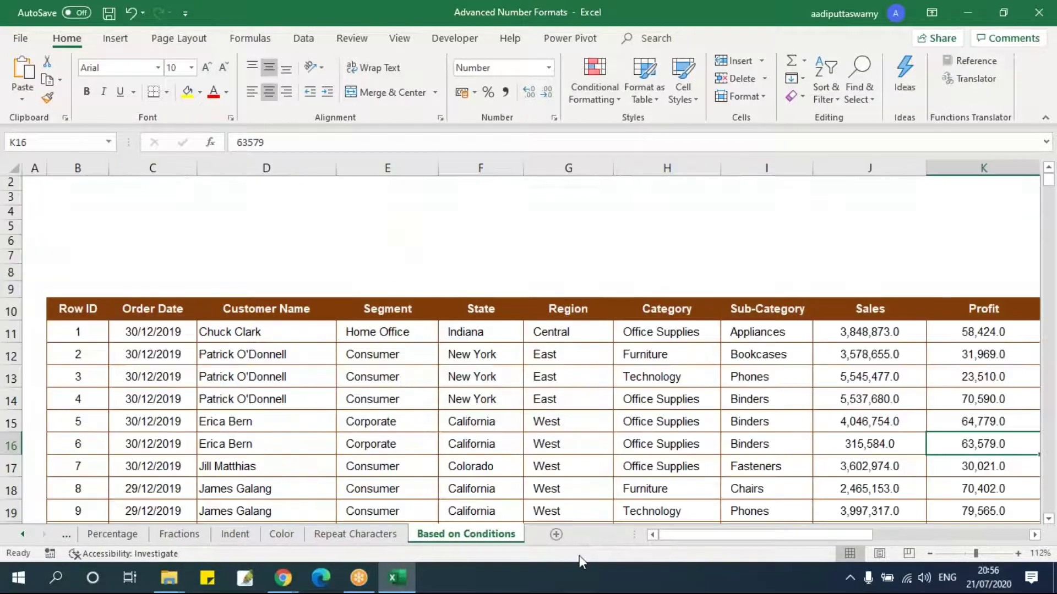
left_click(572, 438)
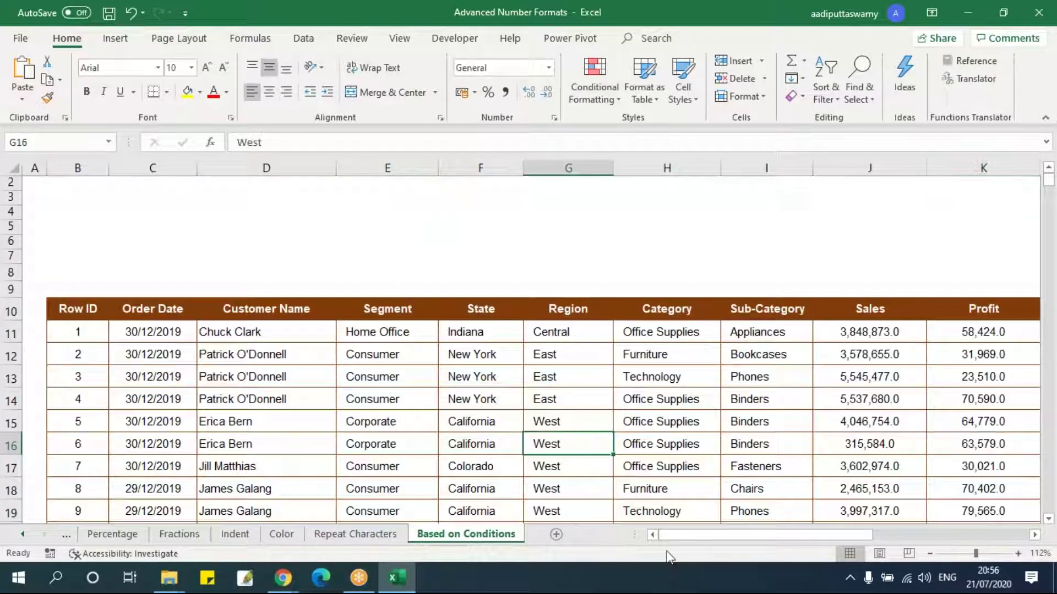
mouse_move(745, 535)
left_mouse_down()
mouse_move(828, 542)
mouse_move(751, 533)
left_mouse_up()
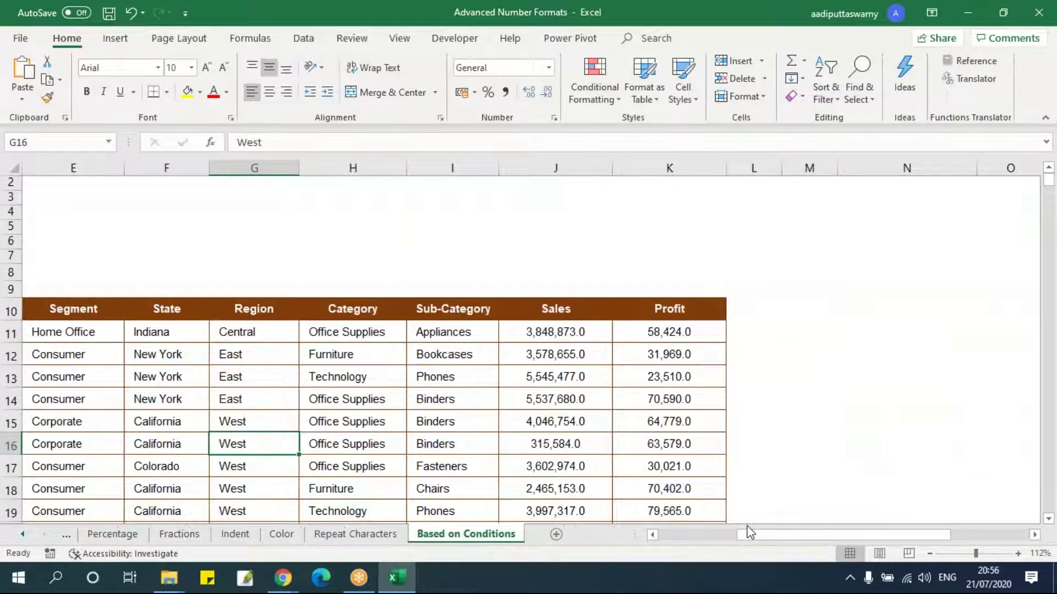
left_click(554, 333)
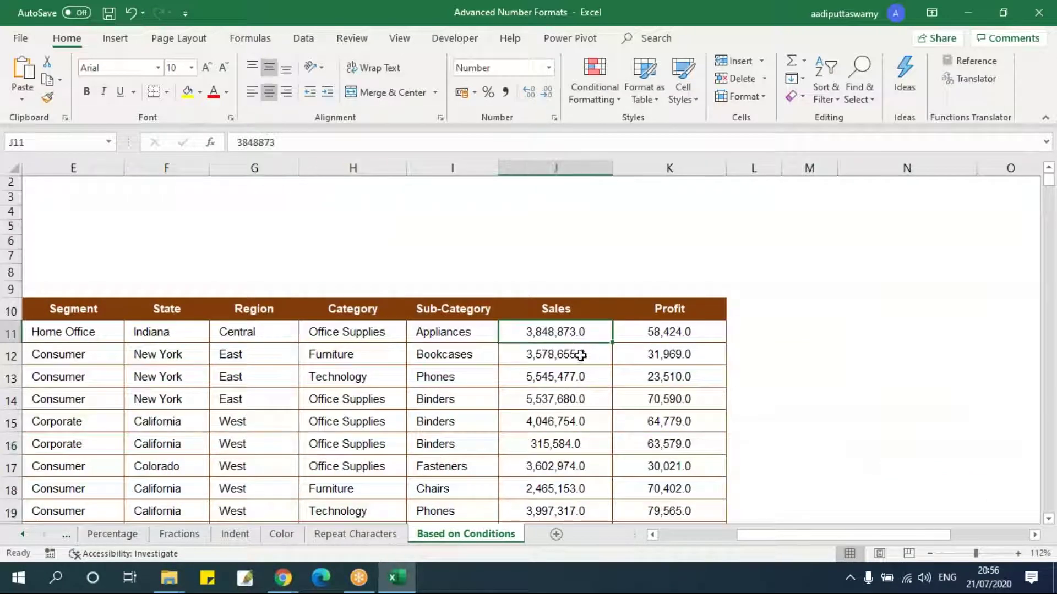
Review the Leading Zeros and Text and Spacing sheets, and return to the Based on Conditions sheet
left_click(23, 534)
left_click(23, 534)
left_click(24, 534)
left_click(23, 534)
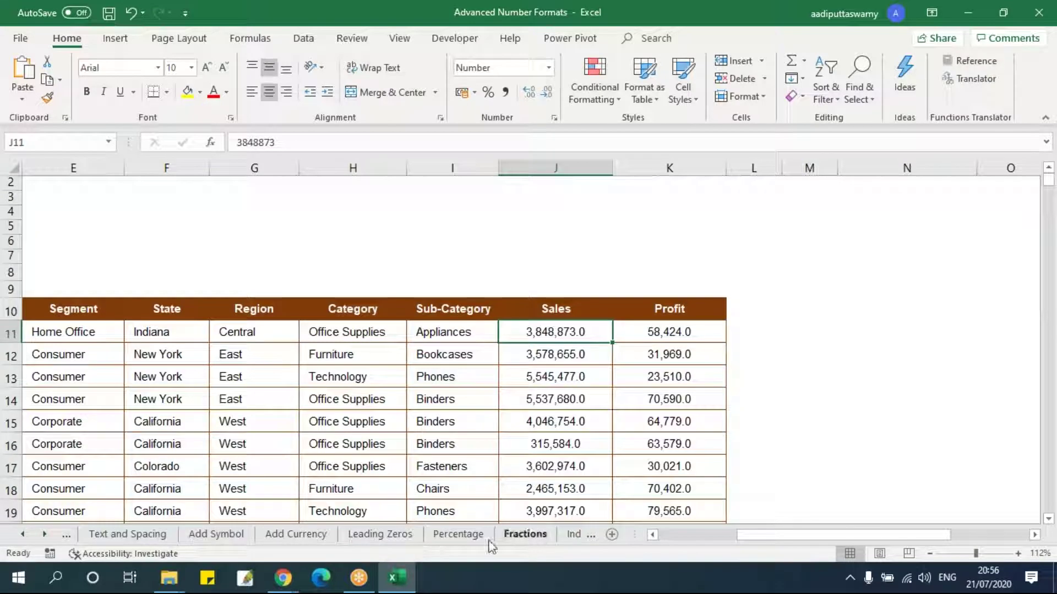
left_click(381, 534)
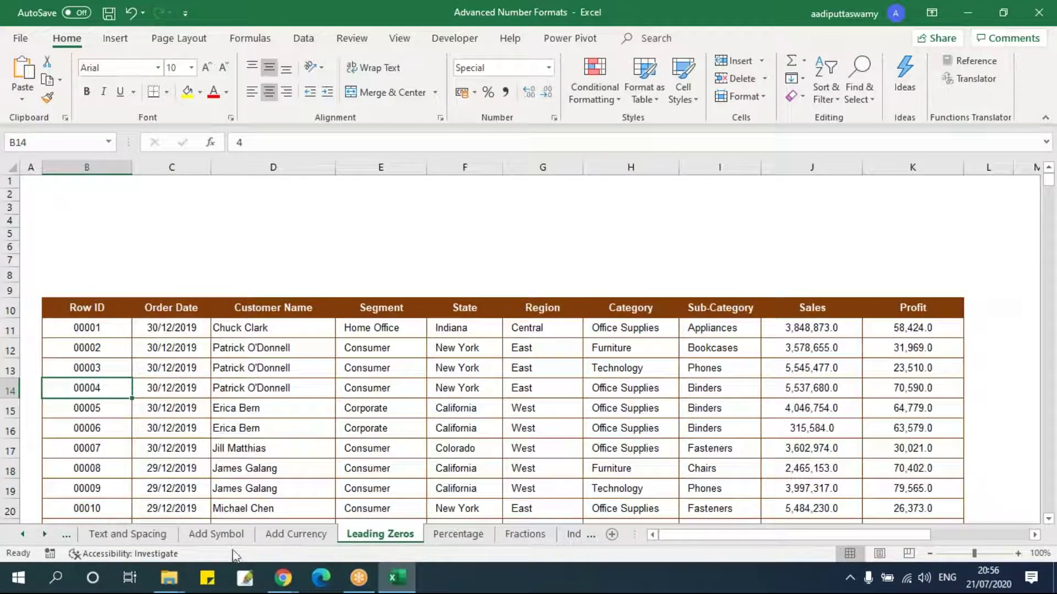
left_click(148, 538)
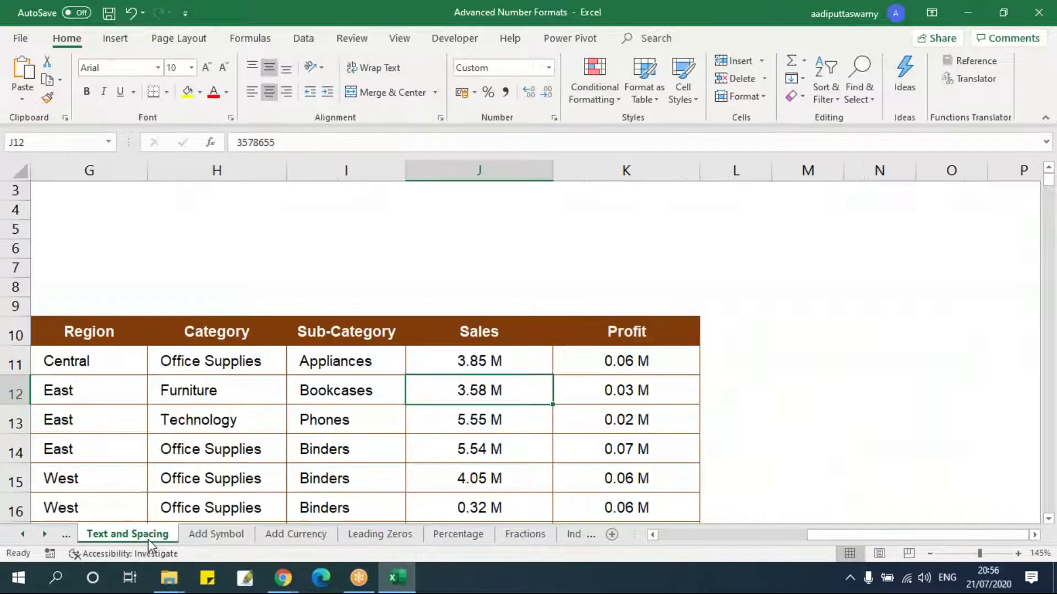
left_click(45, 535)
left_click(45, 535)
left_click(46, 535)
left_click(466, 534)
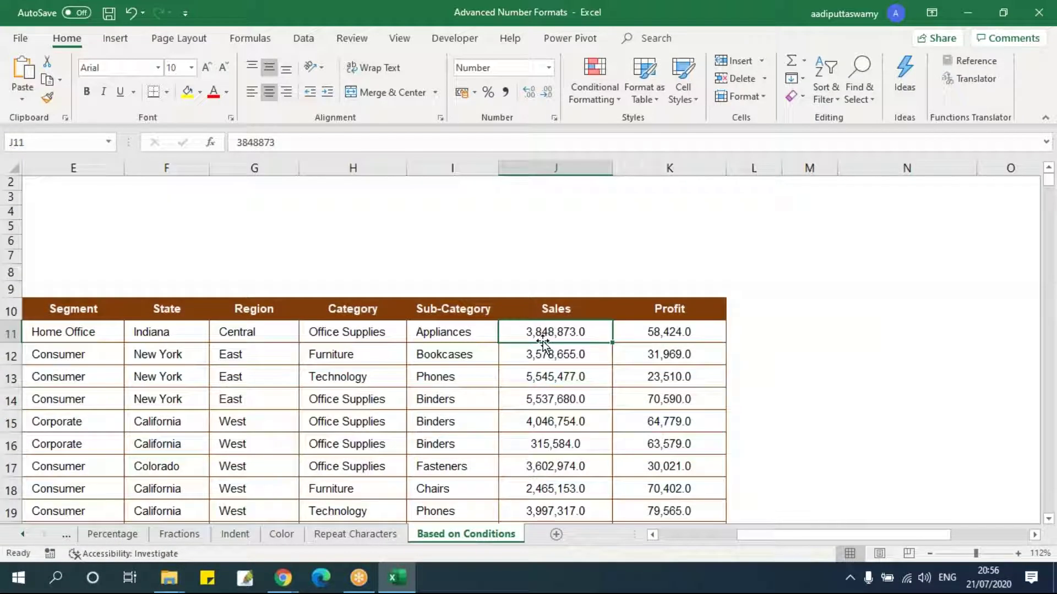
Apply the custom number format [>5000][Red]#,##0.0;#,##0.00 to all Sales and Profit values from row 11 down
key("shift+Right")
key("ctrl+shift+Down")
key("ctrl+1")
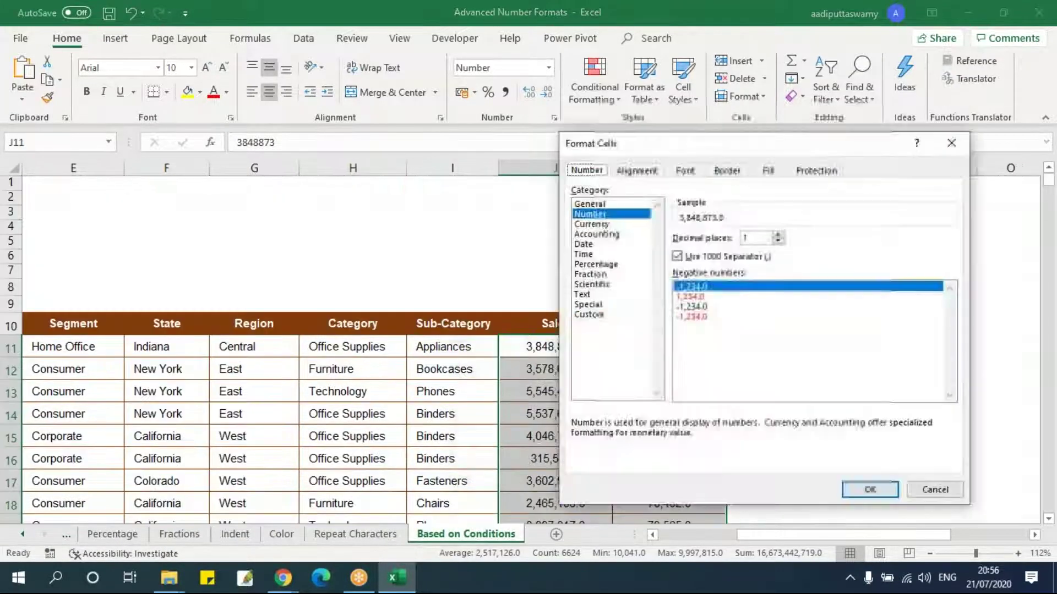
left_click(165, 345)
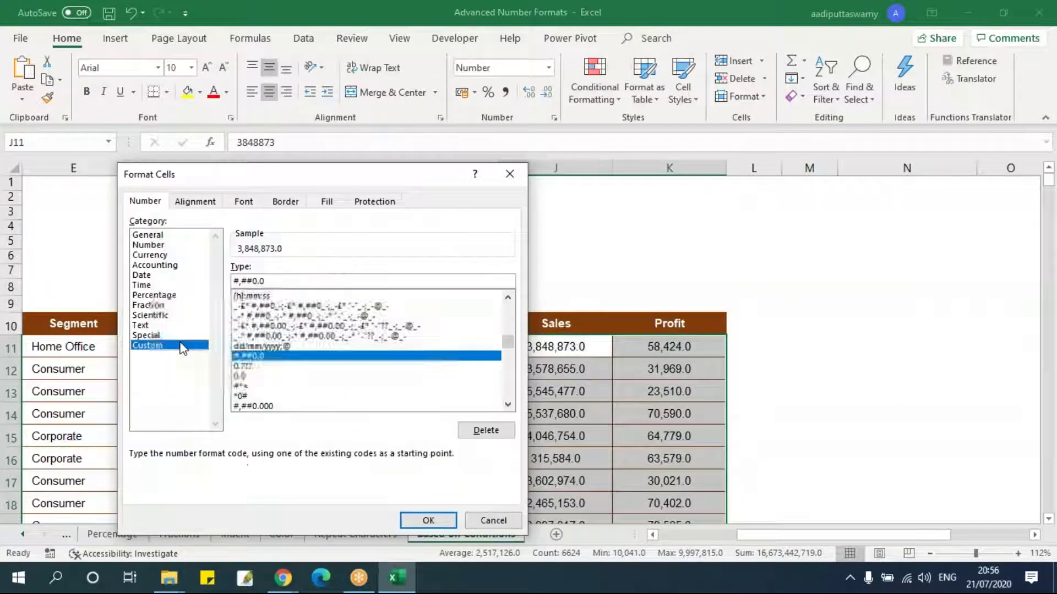
double_click(290, 281)
type("[")
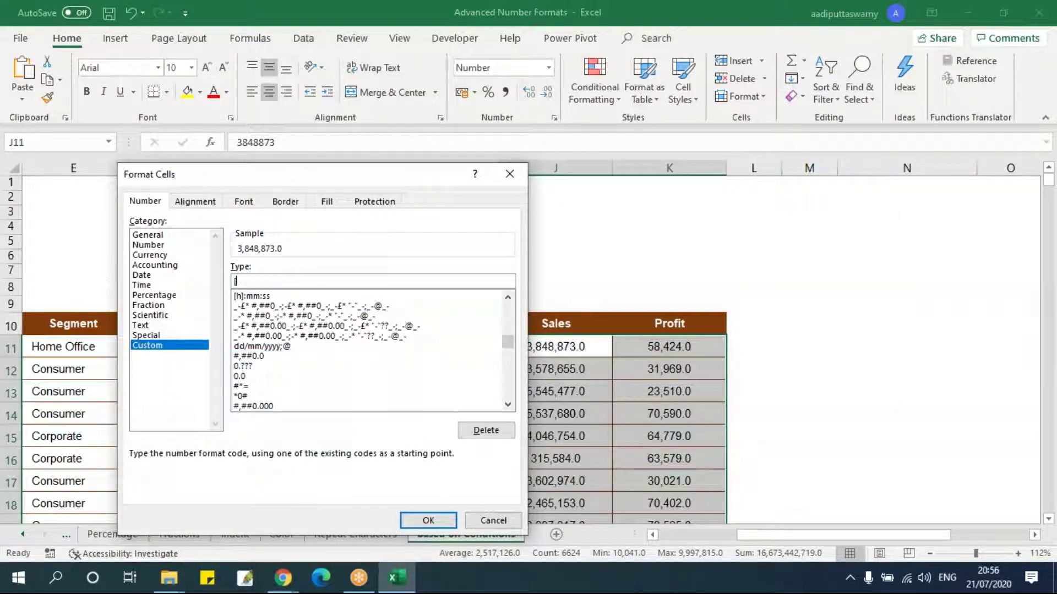
type(">5000]")
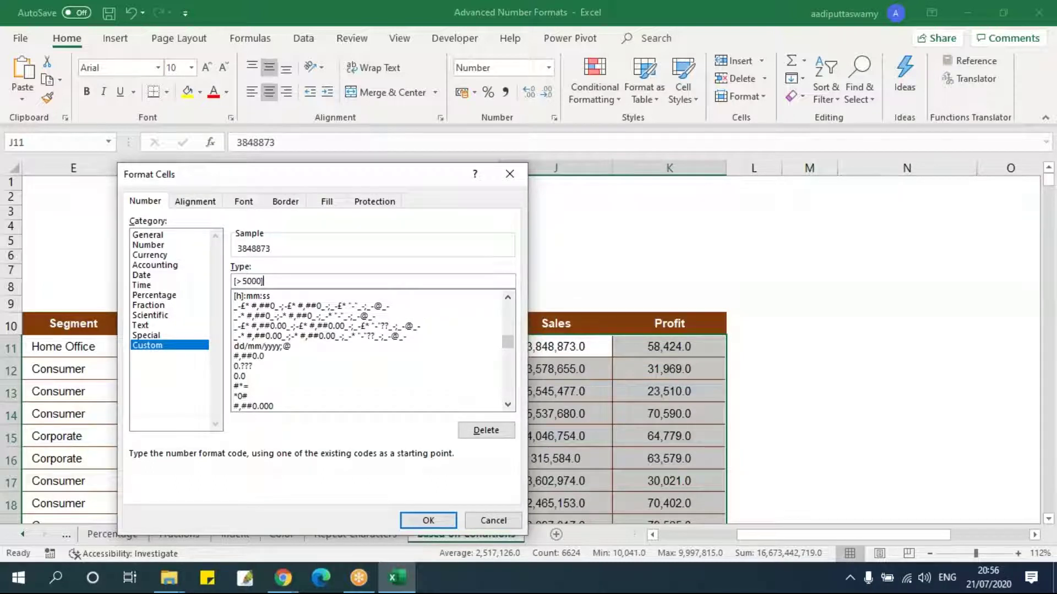
type("[Red]#,##0.0")
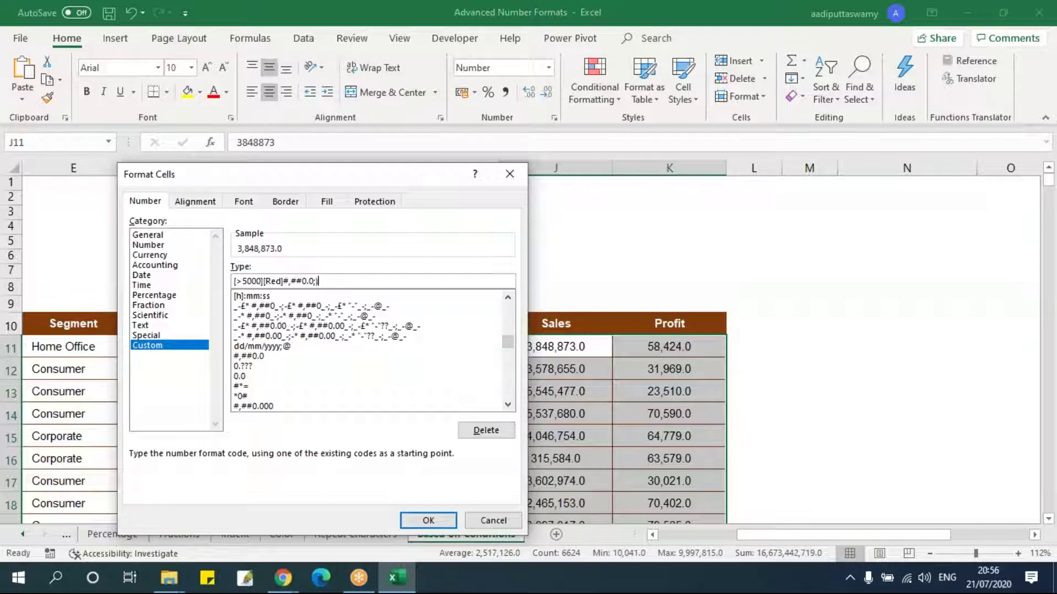
type(";#,##0.00")
left_click(429, 520)
key("ctrl+1")
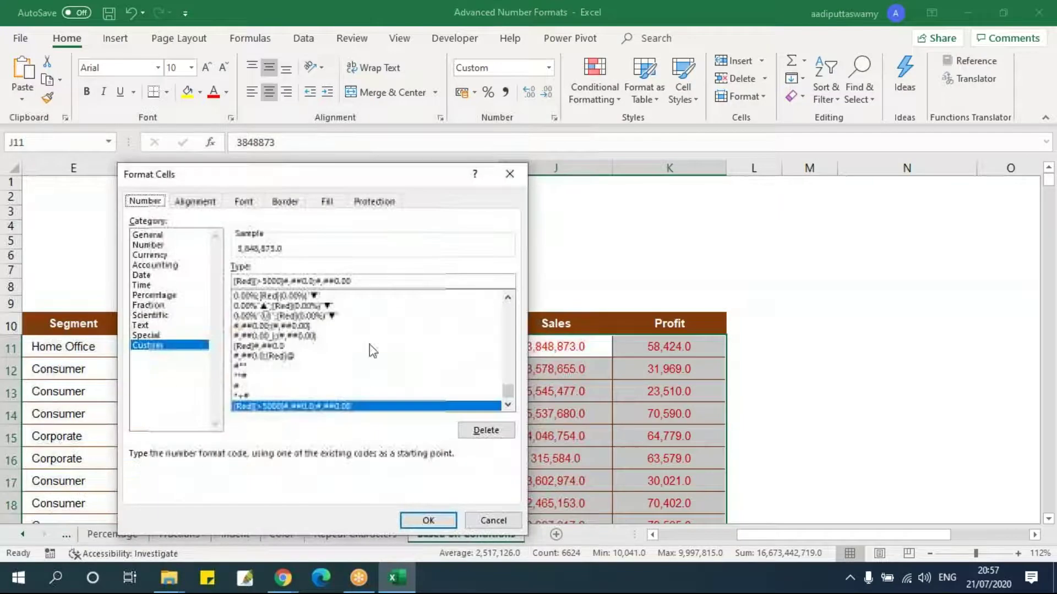
key("Escape")
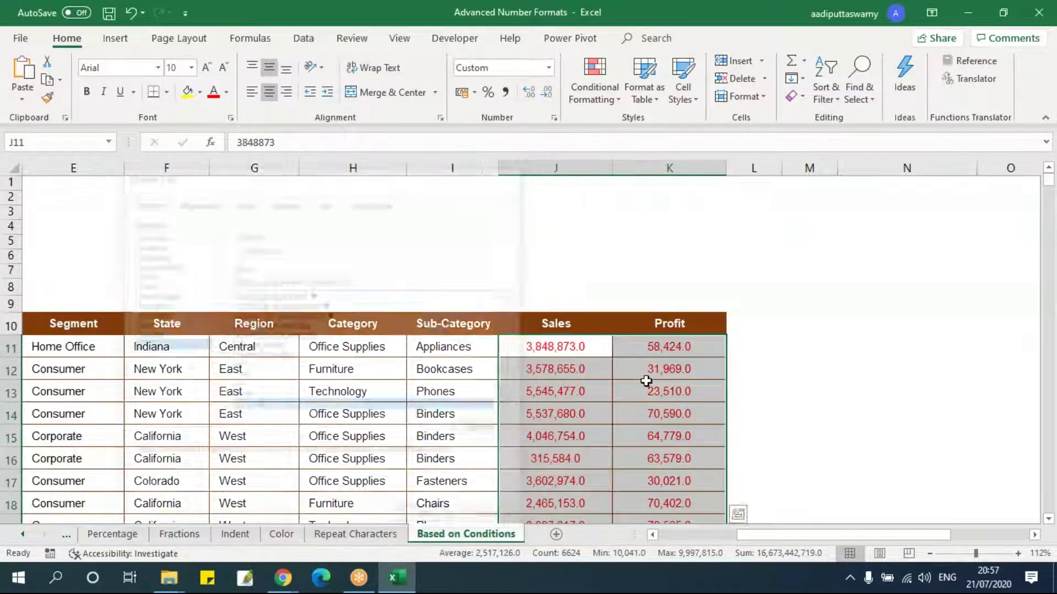
Change the first Sales value in J11 to 873 to test the format's below-5000 condition
double_click(590, 351)
left_click_drag(559, 346, 491, 356)
key("BackSpace")
key("Return")
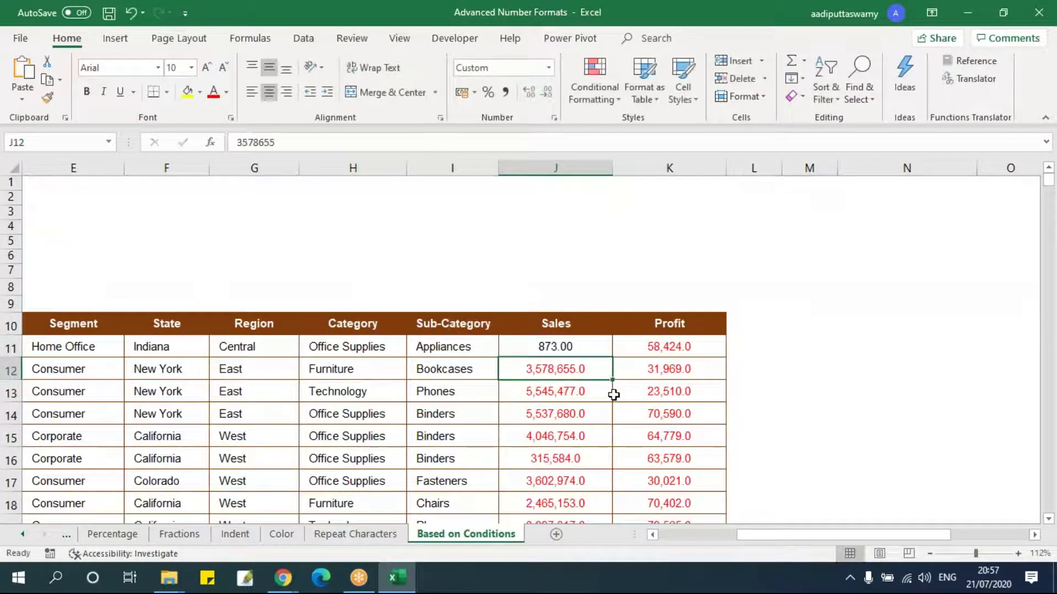
Browse the workbook's sheet list and examine the table with the condition-based Sales and Profit formats
left_click(24, 534)
left_click(24, 534)
left_click(25, 534)
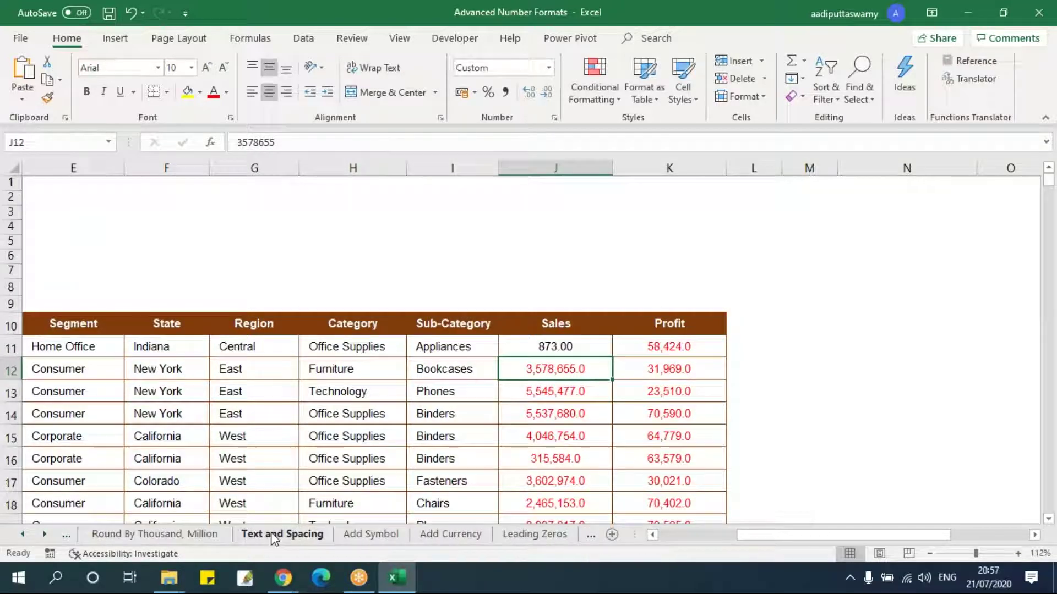
left_click(45, 534)
left_click(45, 534)
left_click(45, 534)
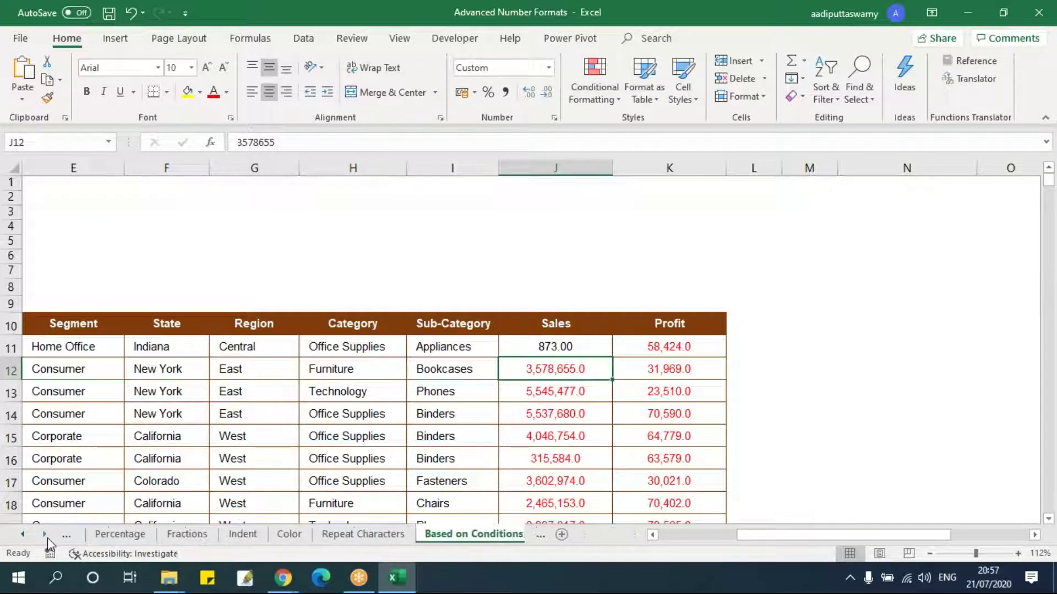
left_click(382, 439)
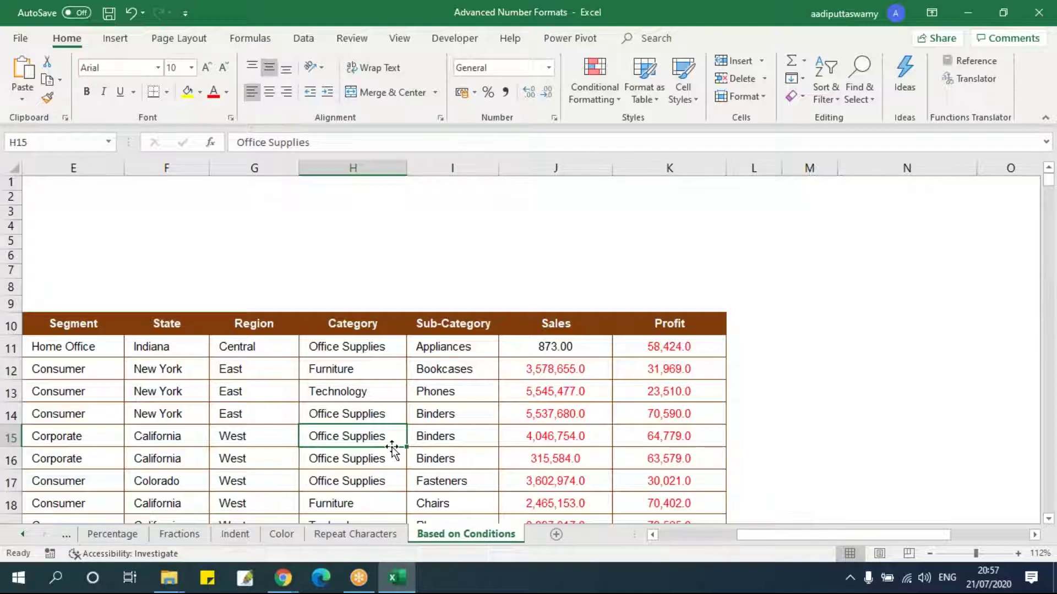
left_click_drag(796, 537, 695, 539)
left_click(575, 459)
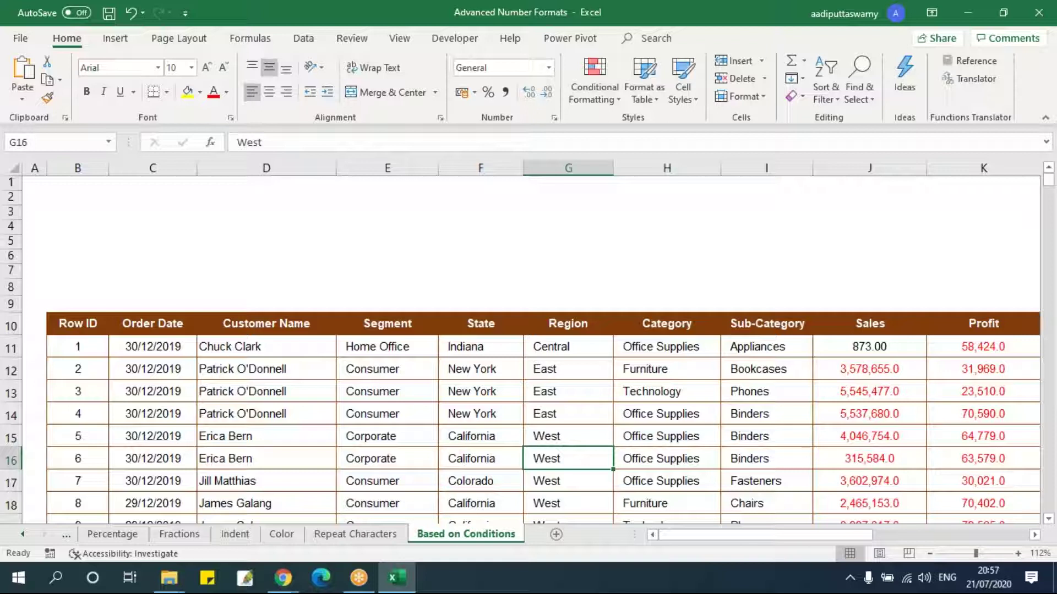
left_click_drag(726, 535, 842, 542)
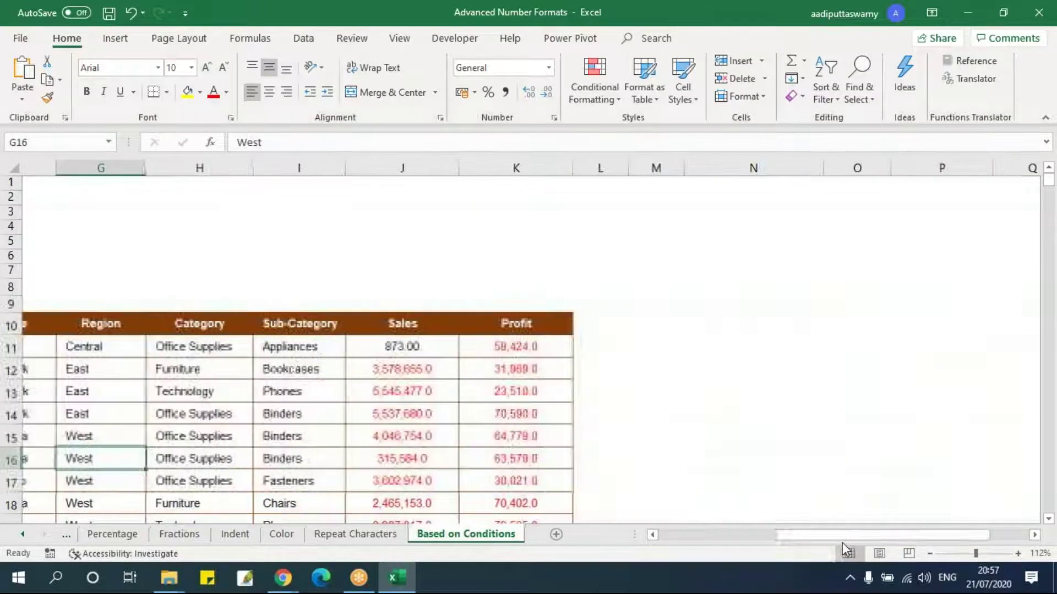
left_click(385, 347)
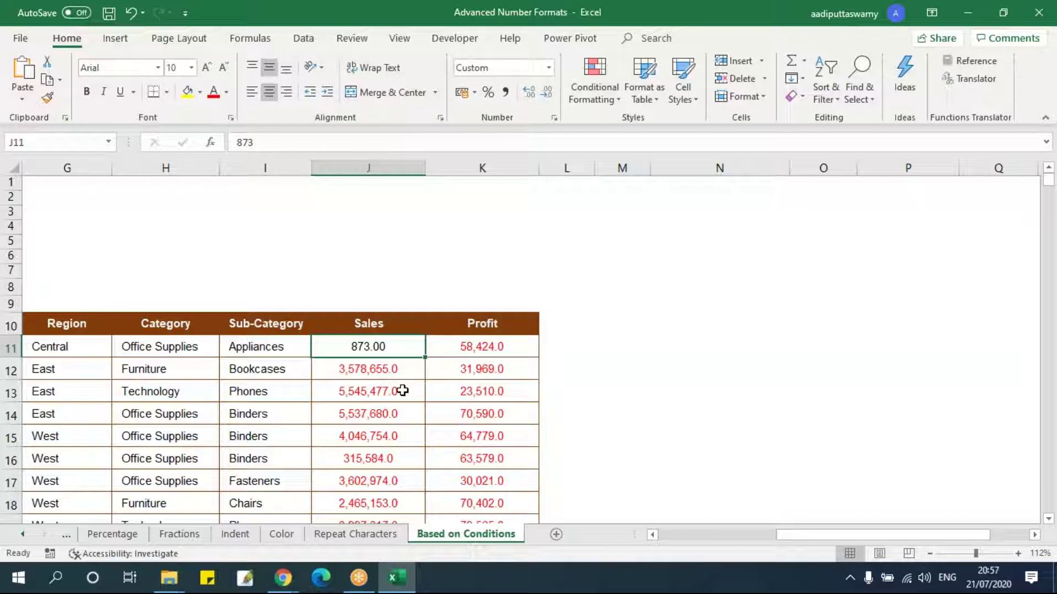
left_click_drag(406, 347, 474, 385)
left_click(416, 379)
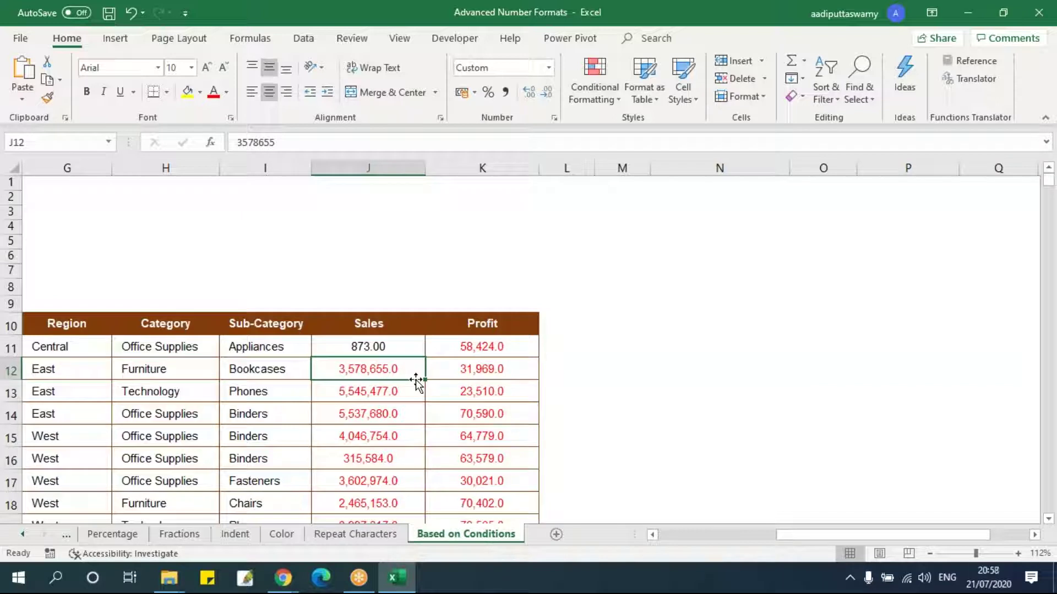
Switch to File Explorer and open the Advanced Conditional Formatting workbook from the 03 - ADVANCED CONDITIONAL FORMATTING folder
left_click(169, 578)
left_click(228, 531)
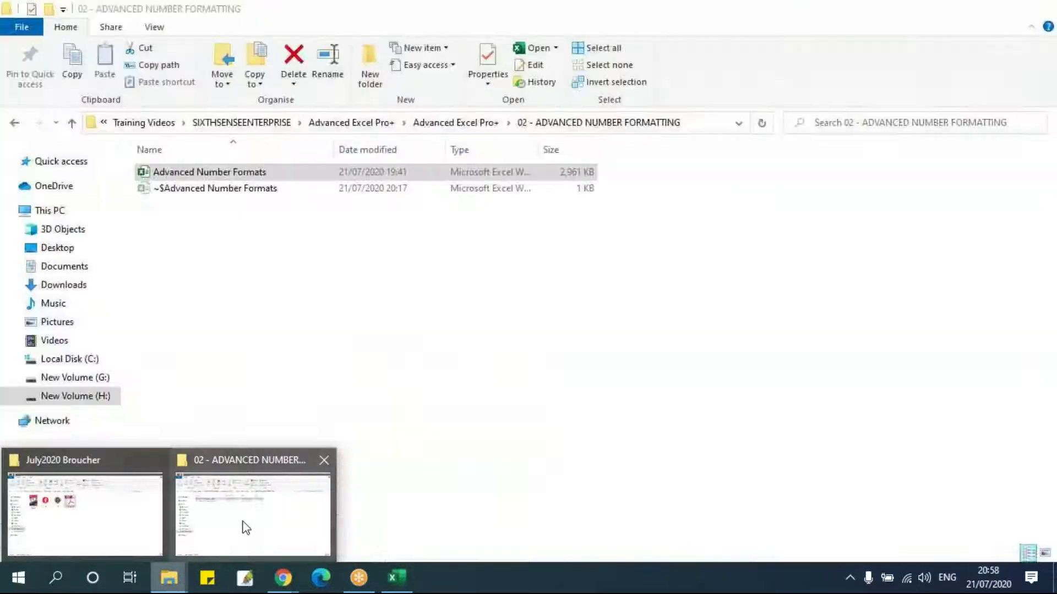
key("shift+F10")
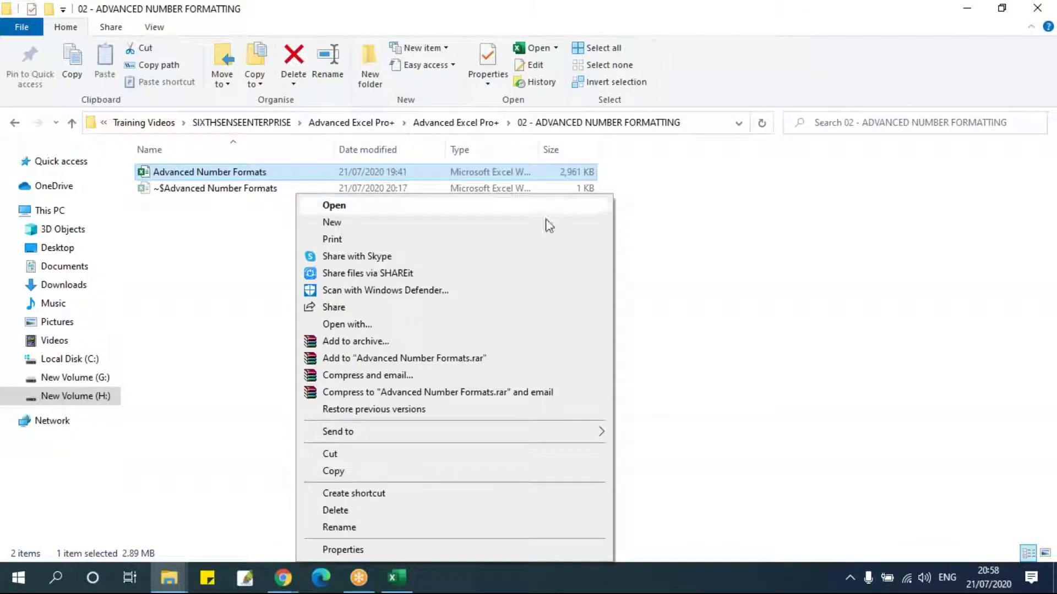
left_click(487, 133)
left_click(469, 126)
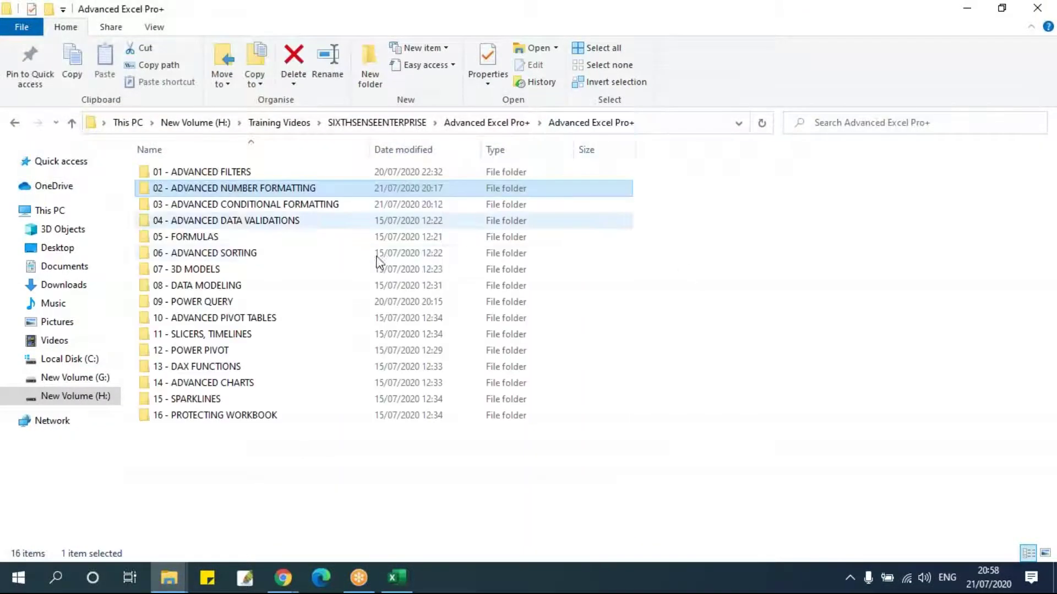
double_click(302, 207)
double_click(235, 173)
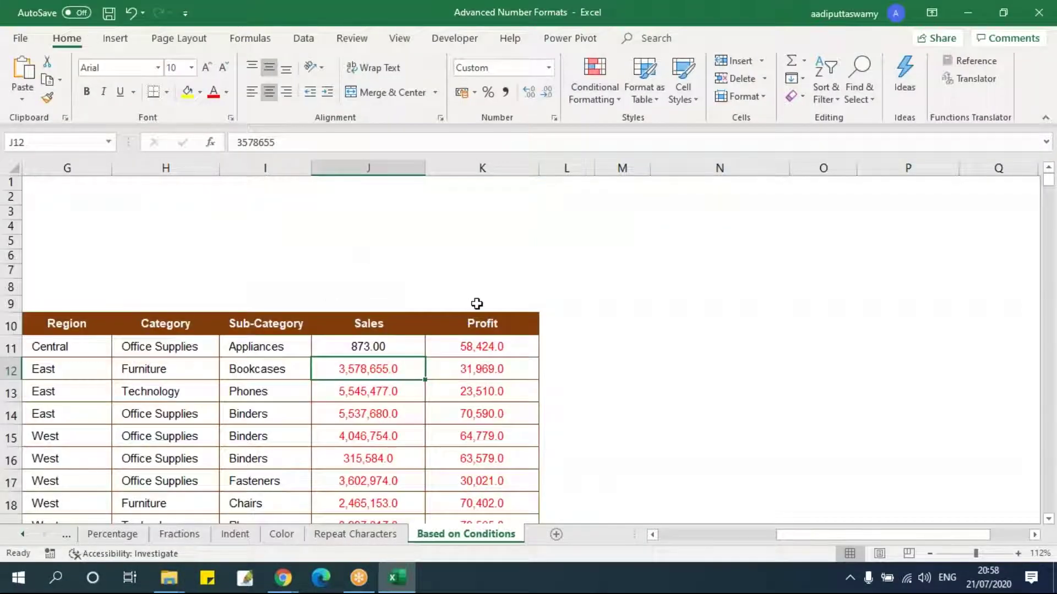
left_click(477, 302)
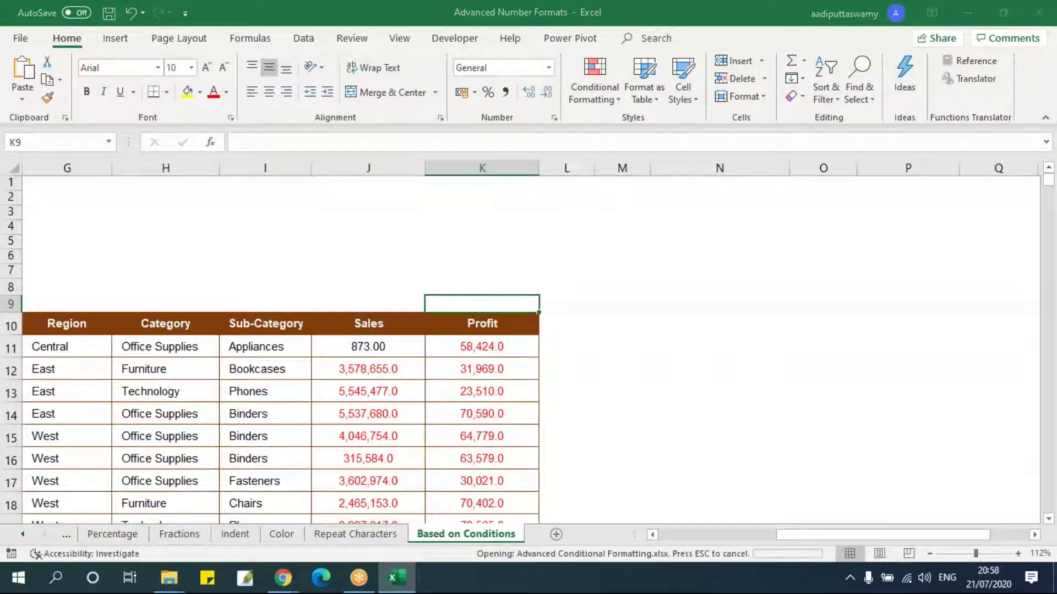
Open the HighlightRows Comparison sheet and select cell D17 in the Customer Name column
left_click(26, 534)
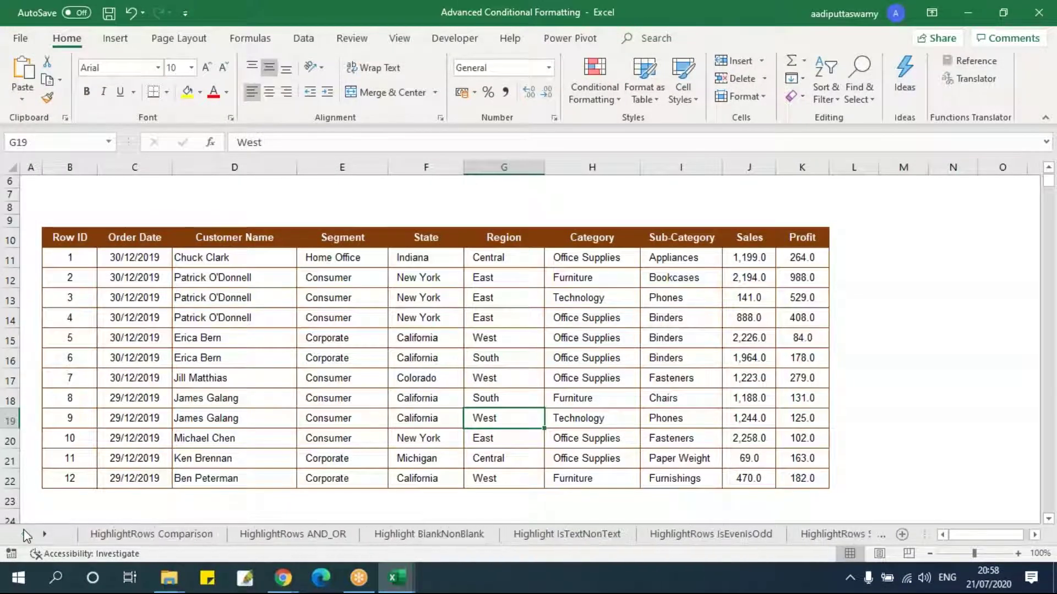
left_click(144, 536)
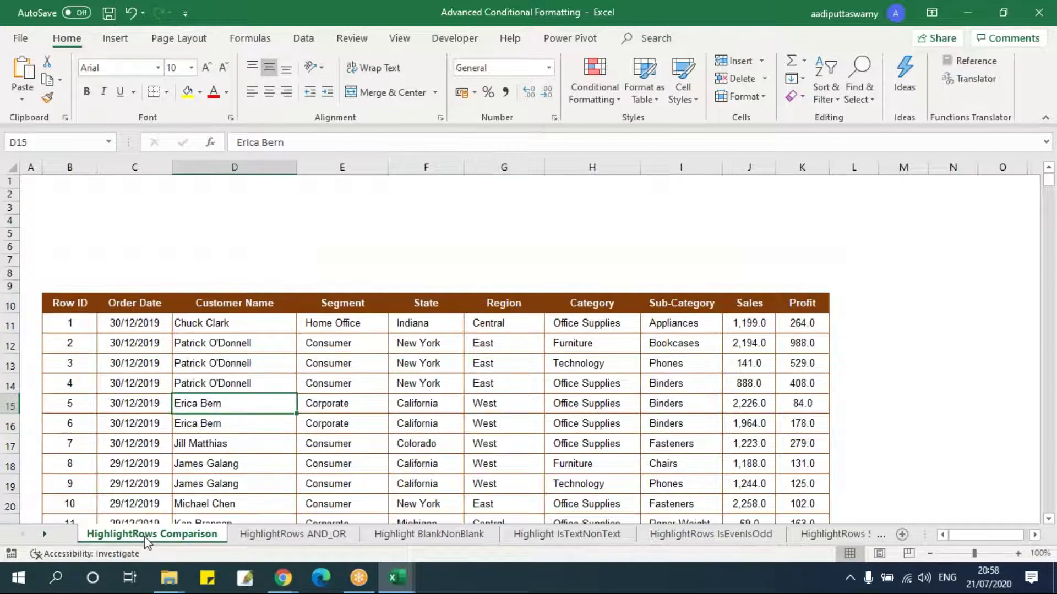
left_click(223, 444)
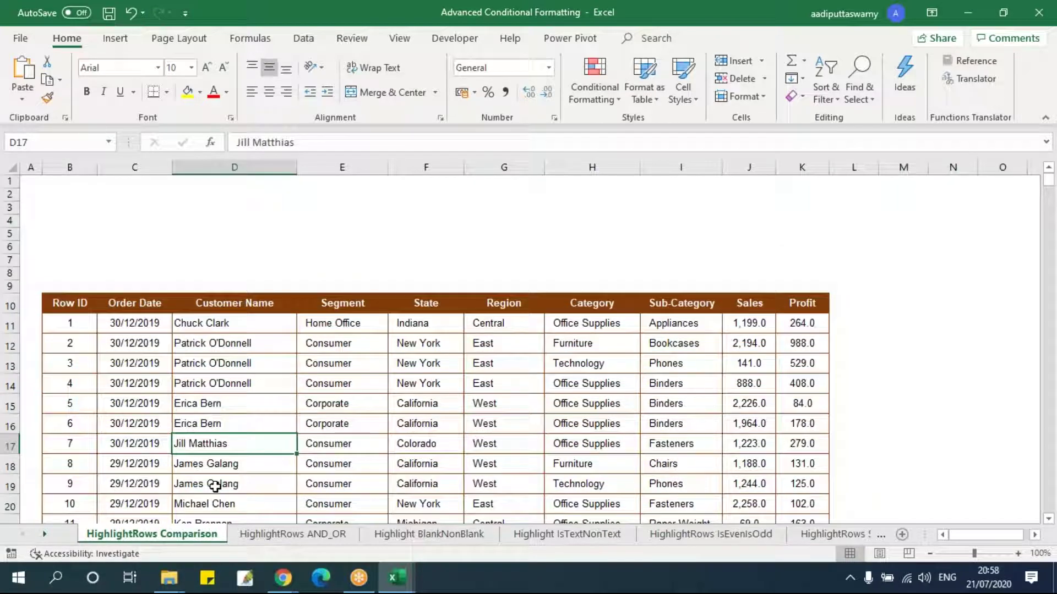
Browse the workbook's sheet list through to Highlight DropDown and back to HighlightRows Comparison
left_click(44, 535)
left_click(44, 534)
left_click(44, 535)
left_click(44, 534)
left_click(44, 535)
left_click(44, 534)
left_click(44, 534)
left_click(44, 534)
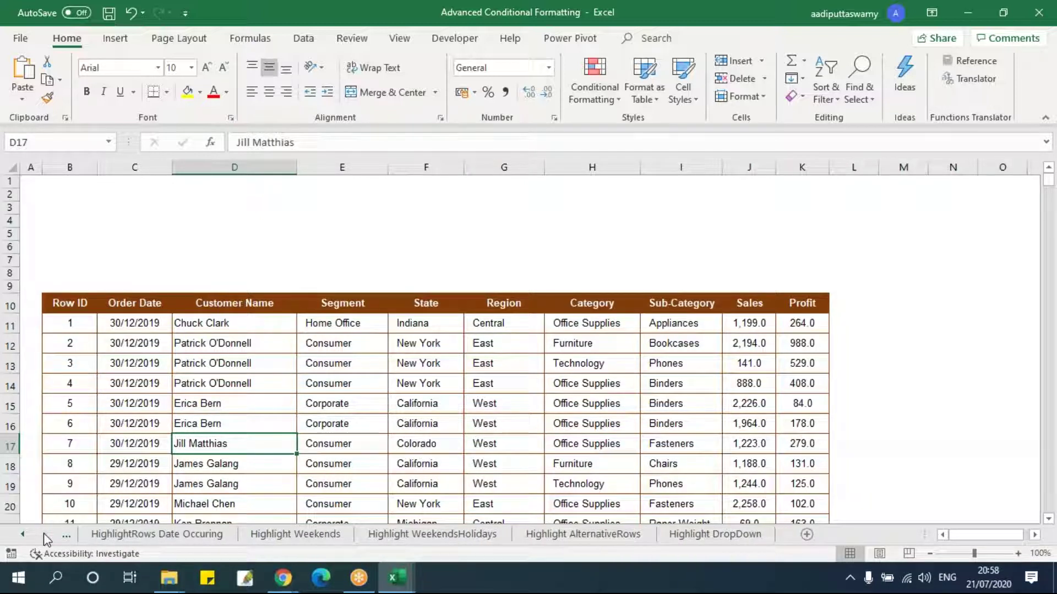
left_click(22, 536)
left_click(22, 536)
left_click(22, 536)
left_click(22, 536)
left_click(22, 536)
left_click(22, 536)
left_click(22, 536)
left_click(22, 537)
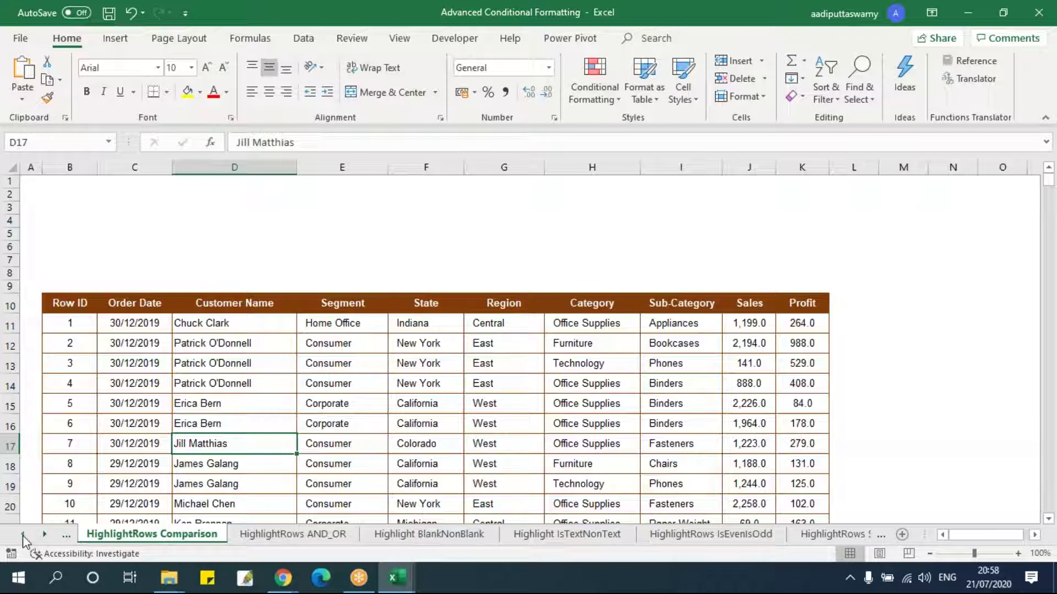
Examine the first Sales and Profit values and the first two complete records on the HighlightRows Comparison sheet
left_click(571, 380)
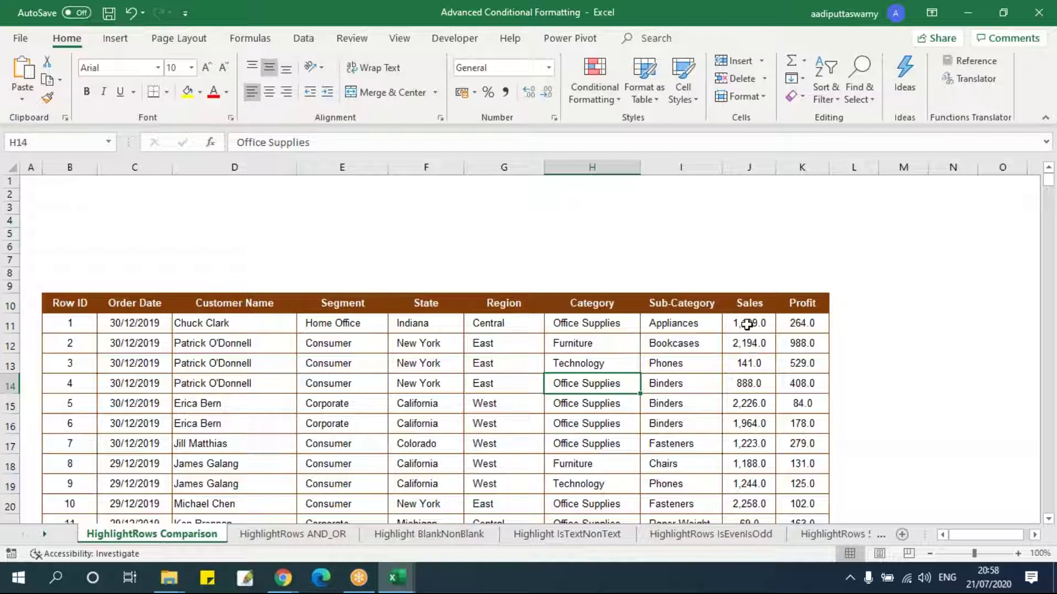
left_click_drag(746, 325, 788, 325)
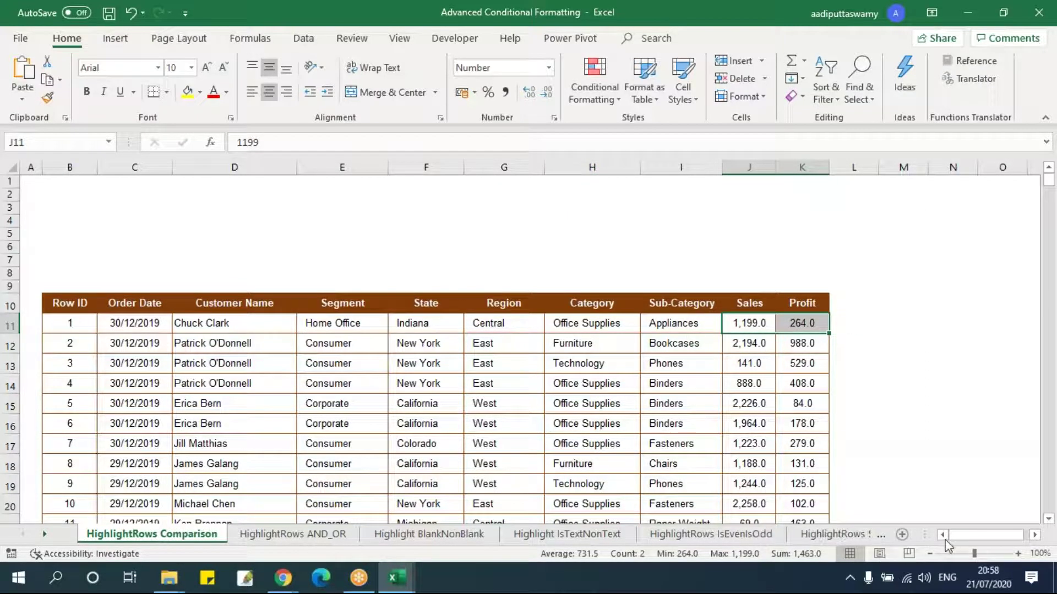
left_click(700, 403)
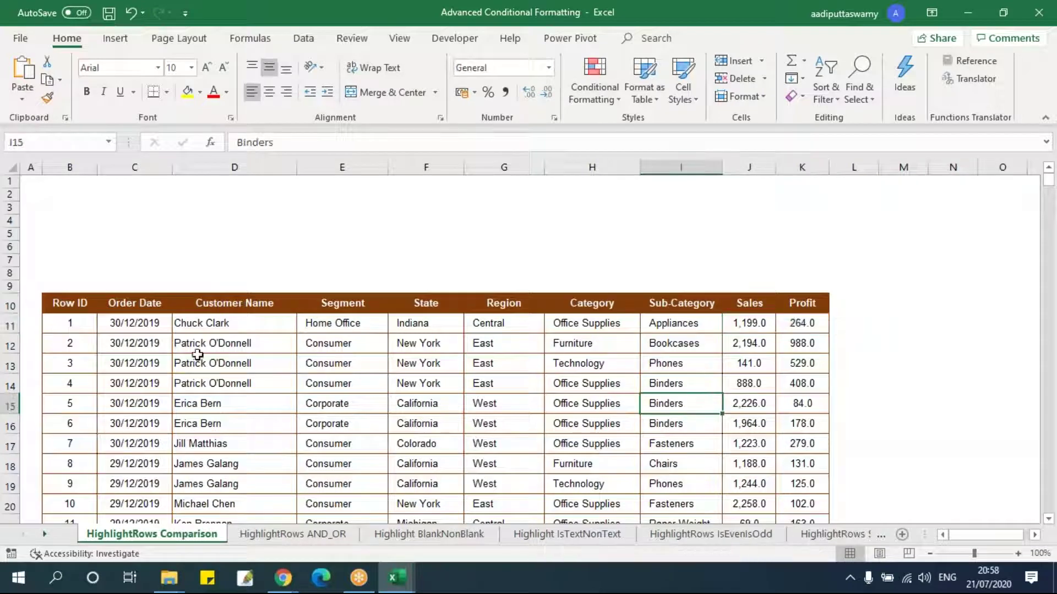
left_click_drag(93, 325, 802, 347)
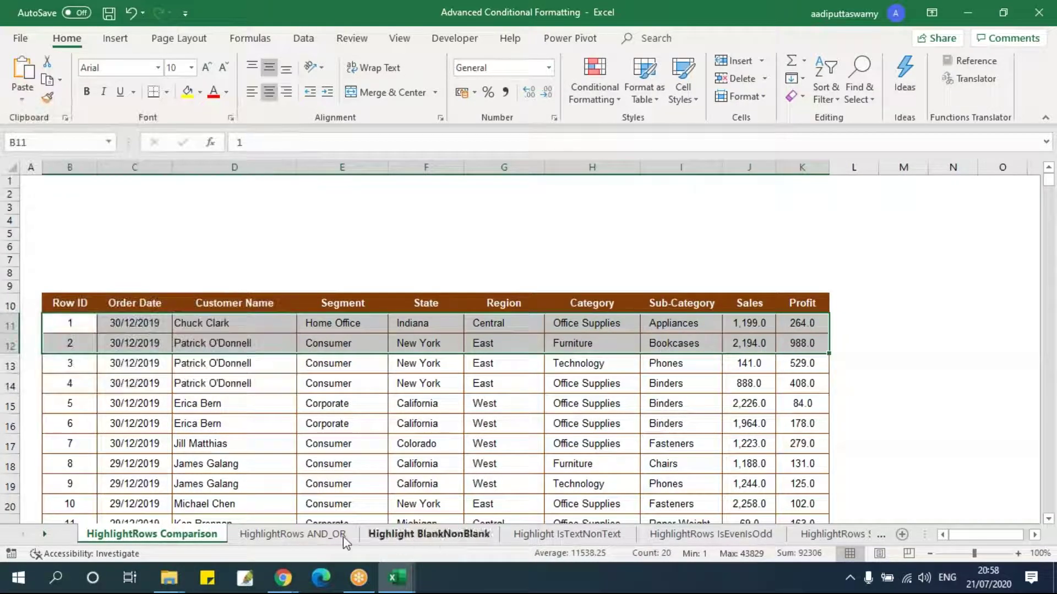
Open the HighlightRows AND_OR sheet and examine its first two records
left_click(343, 536)
left_click(642, 405)
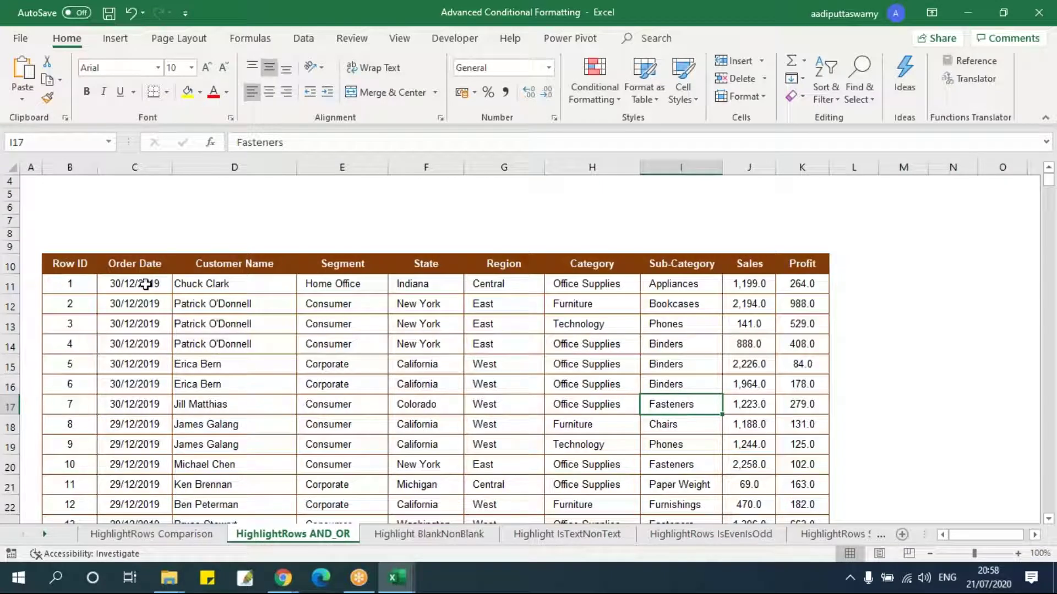
left_click_drag(75, 285, 793, 306)
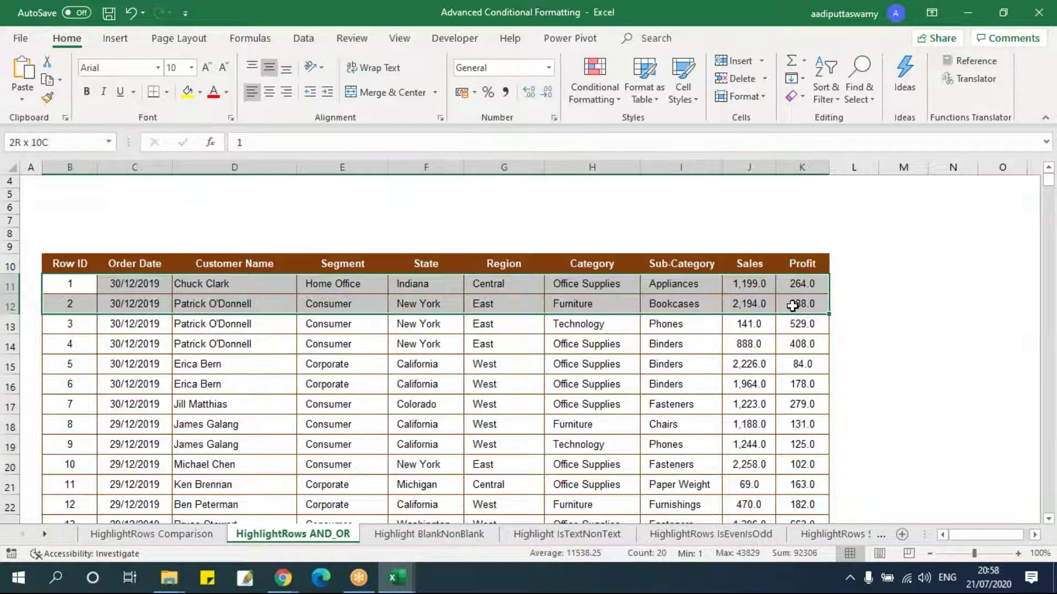
left_click(649, 338)
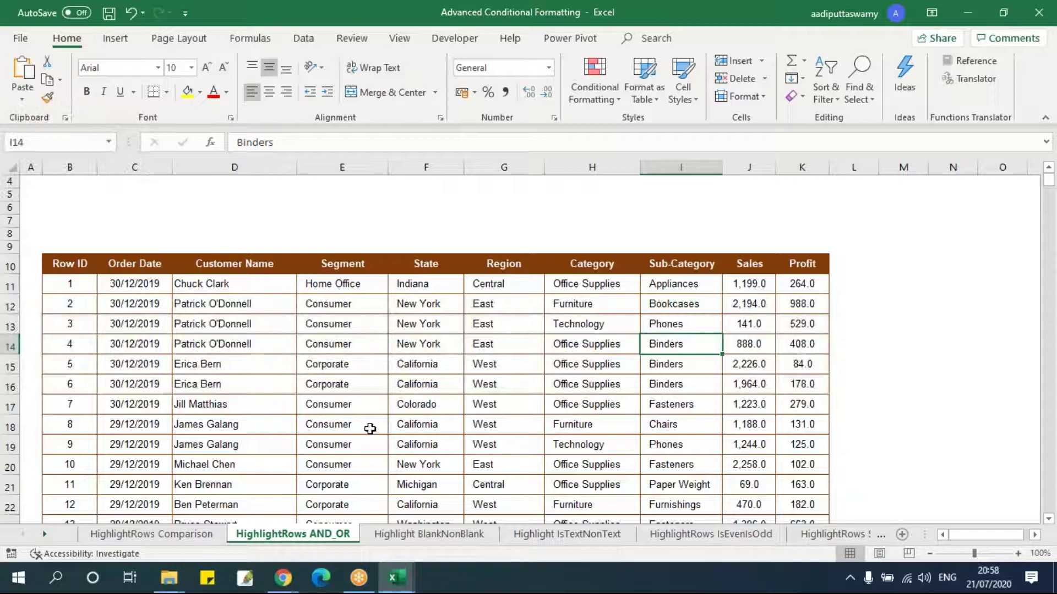
left_click(314, 354)
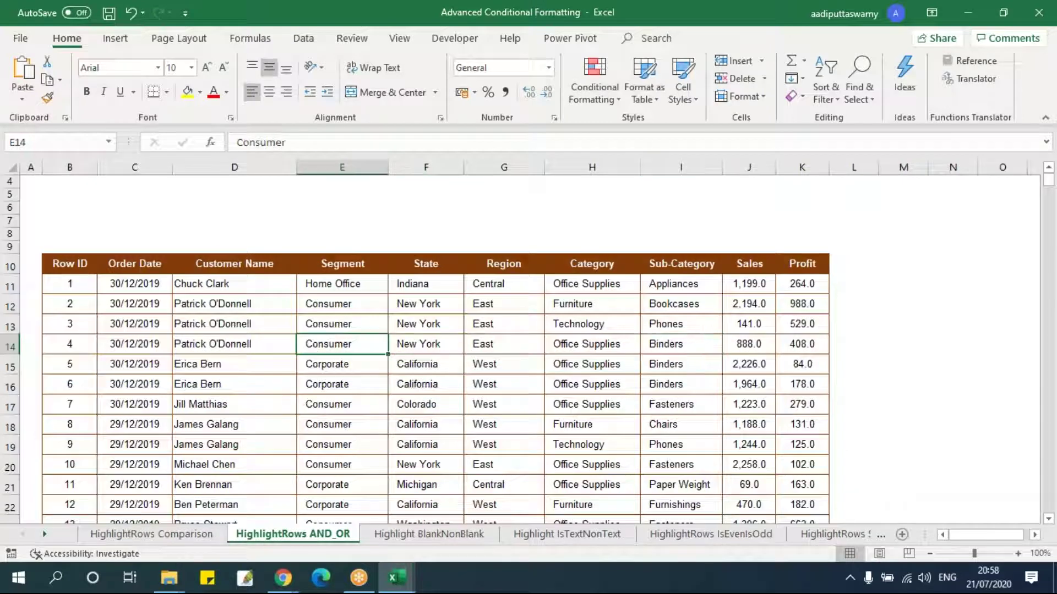
Open the Highlight BlankNonBlank sheet and inspect the blank cells E16 and G14
left_click(418, 534)
left_click(343, 425)
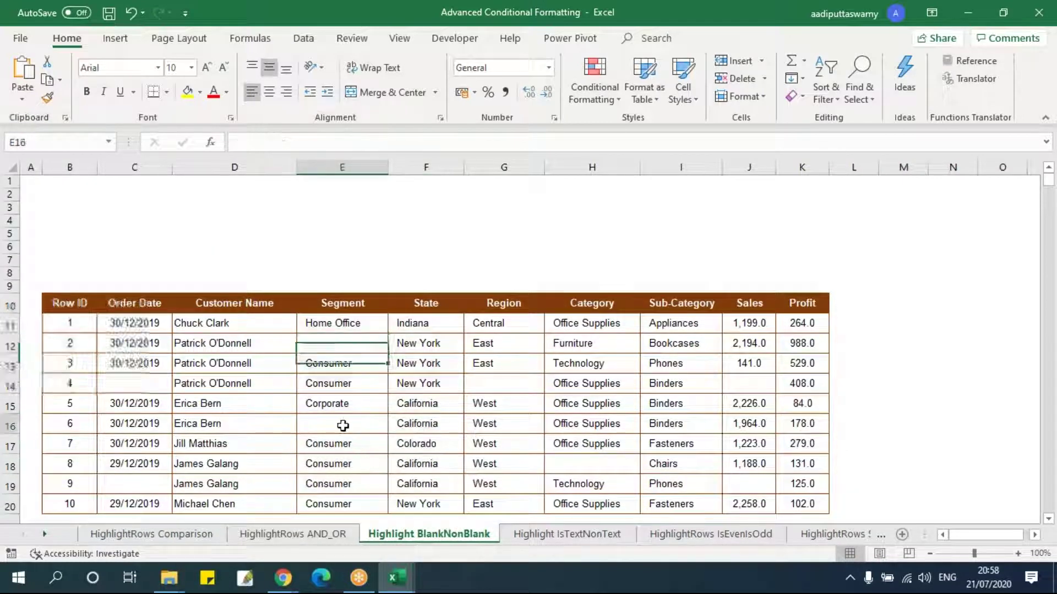
left_click(485, 385)
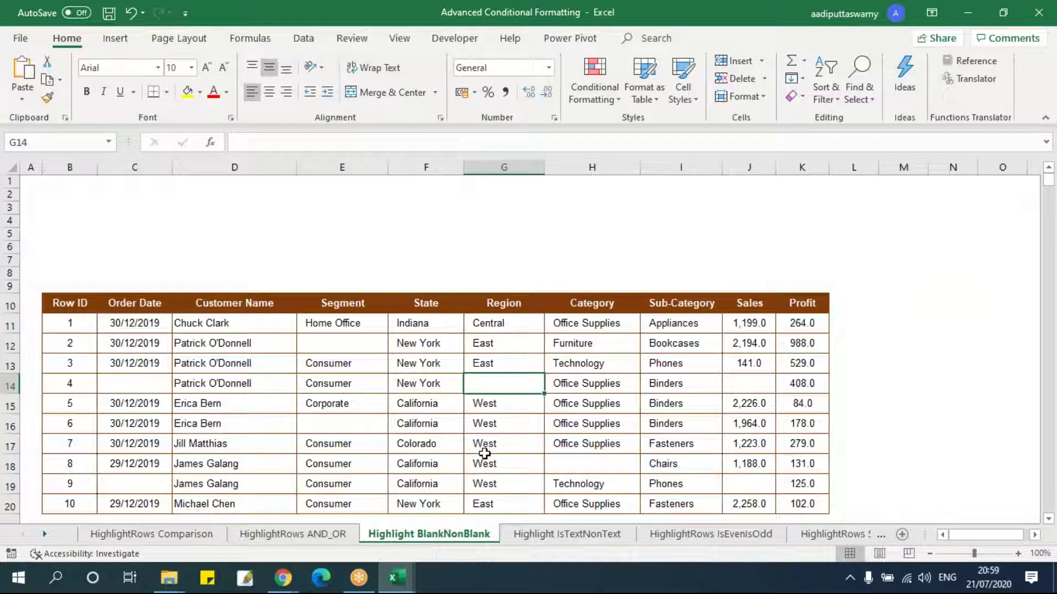
Open the Highlight IsTextNonText sheet and examine the numeric Sales and Profit values in J11:K20
left_click(555, 536)
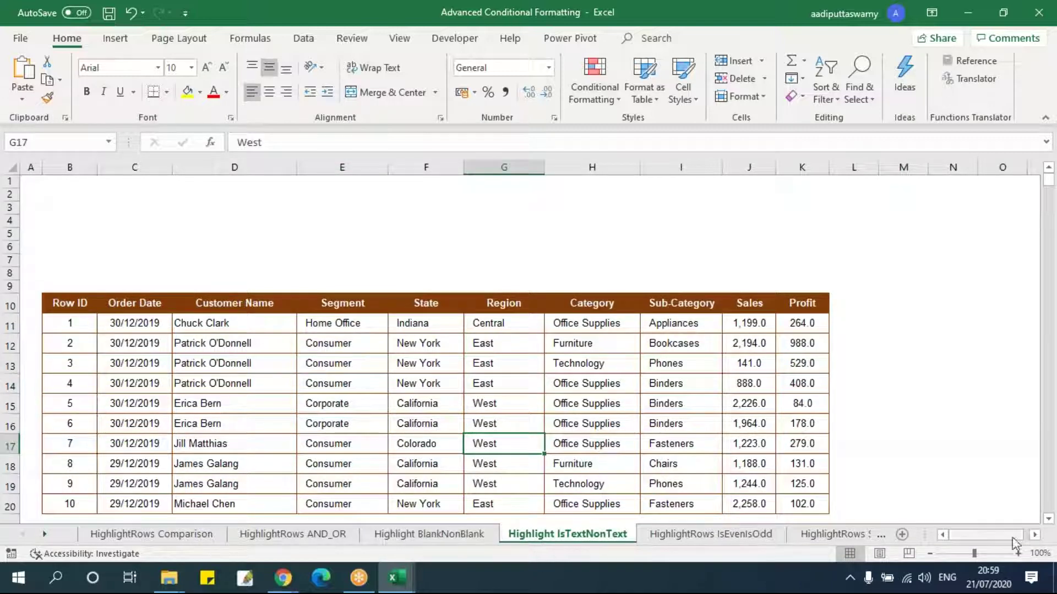
left_click(1035, 535)
left_click_drag(669, 323, 715, 501)
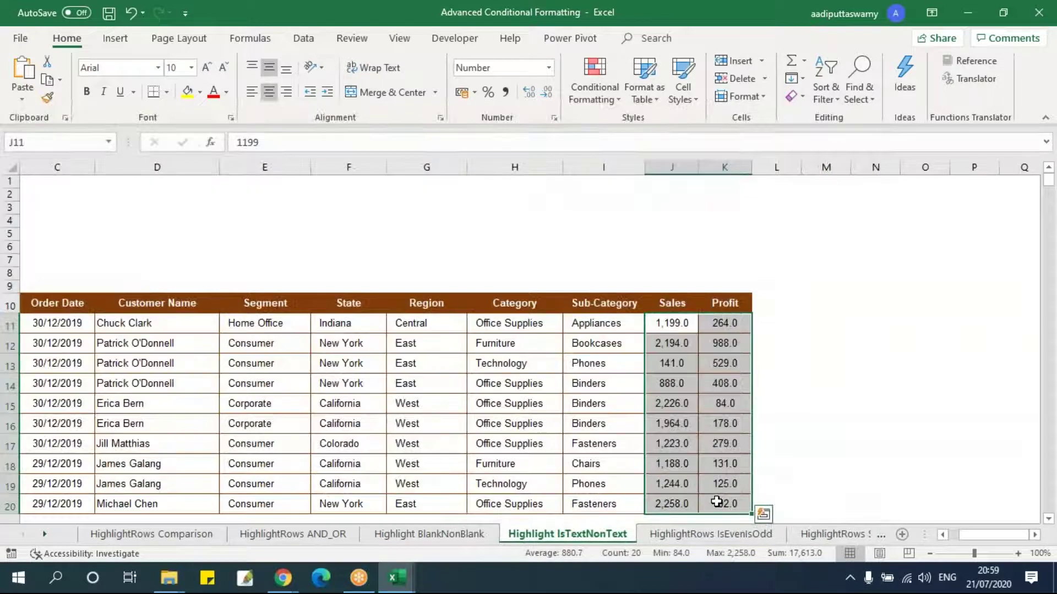
left_click(472, 428)
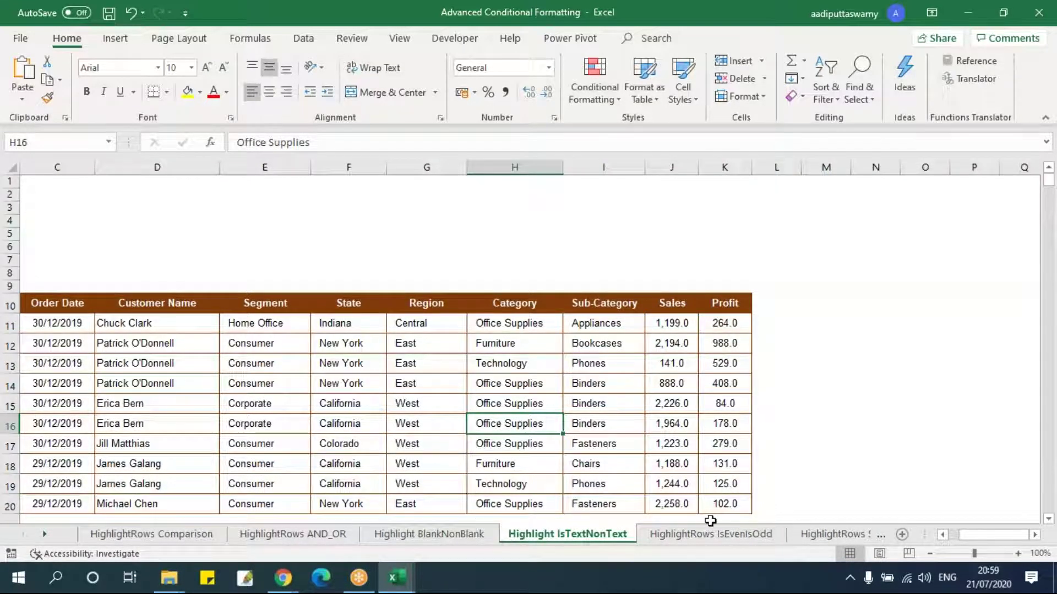
Open the HighlightRows IsEvenIsOdd sheet and examine its records from Row ID 1 onwards
left_click(738, 537)
left_click_drag(91, 328, 740, 502)
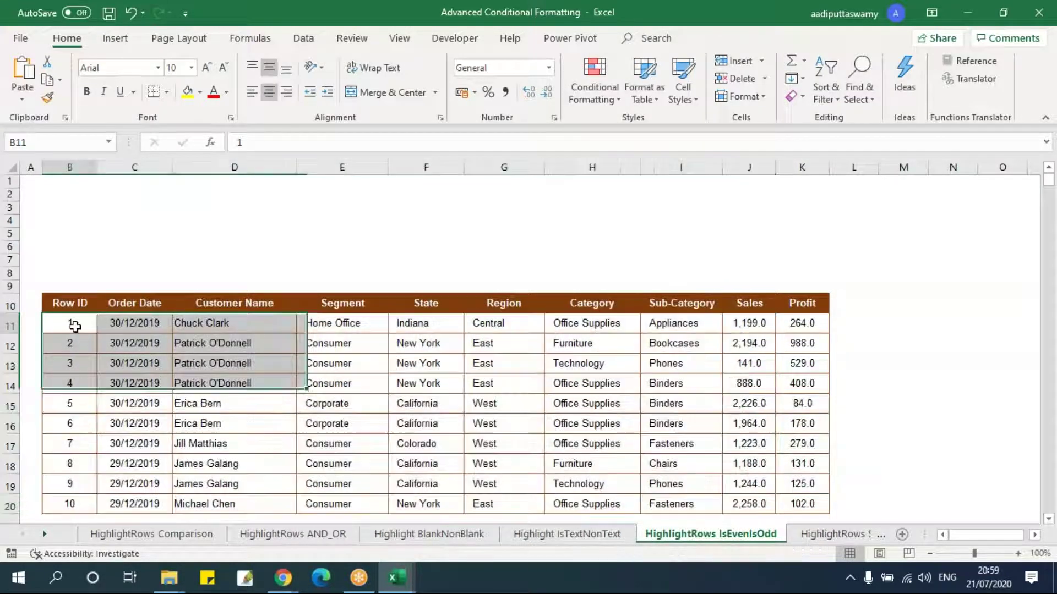
left_click(84, 348)
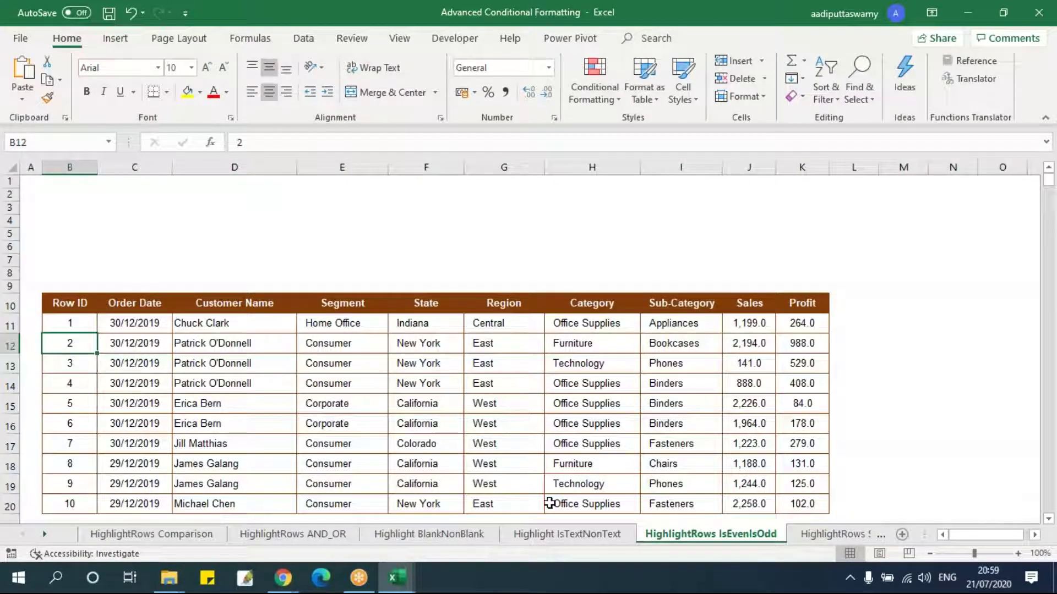
Open the HighlightRows SpecificText sheet and examine the Product Name entries in E11:E20
left_click(833, 535)
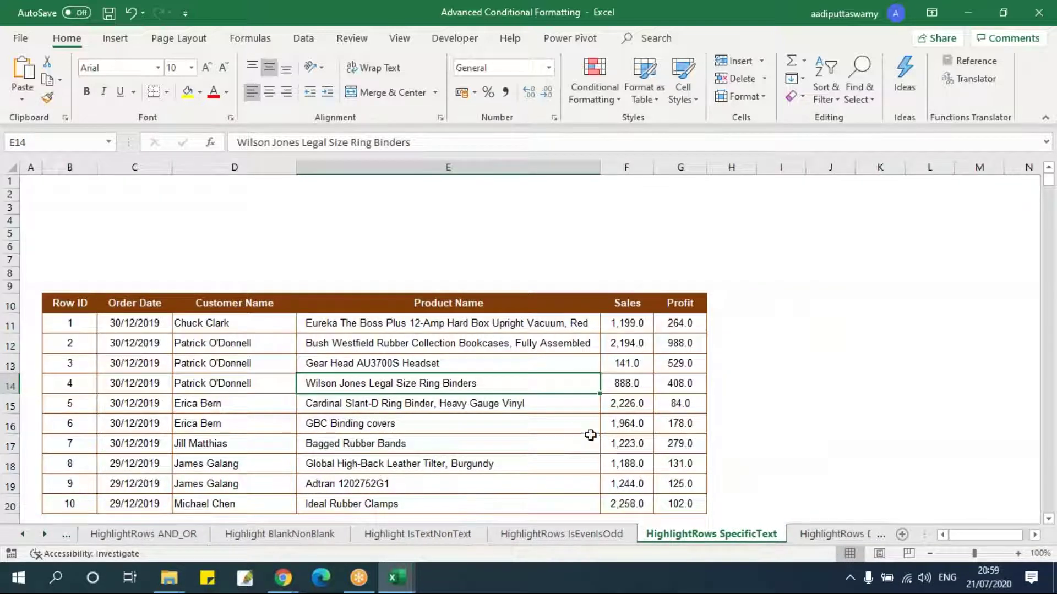
left_click(588, 443)
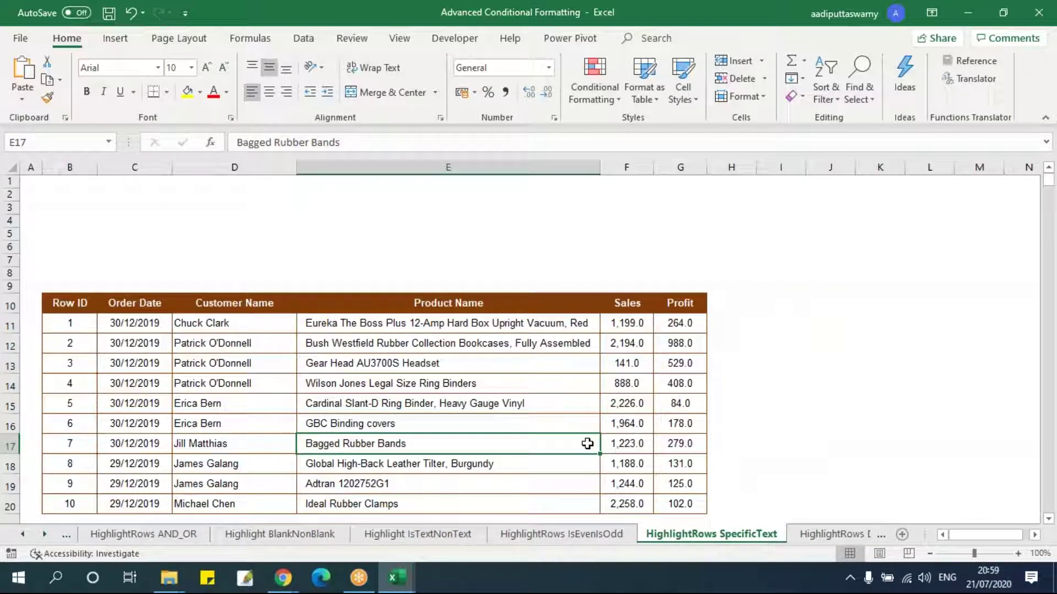
left_click_drag(444, 323, 441, 500)
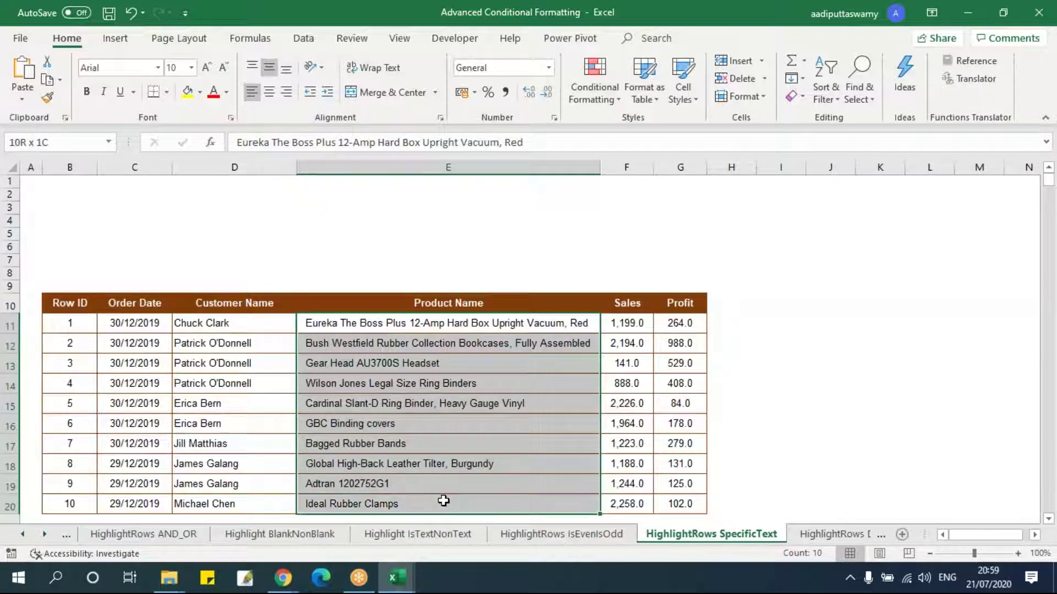
left_click(355, 498)
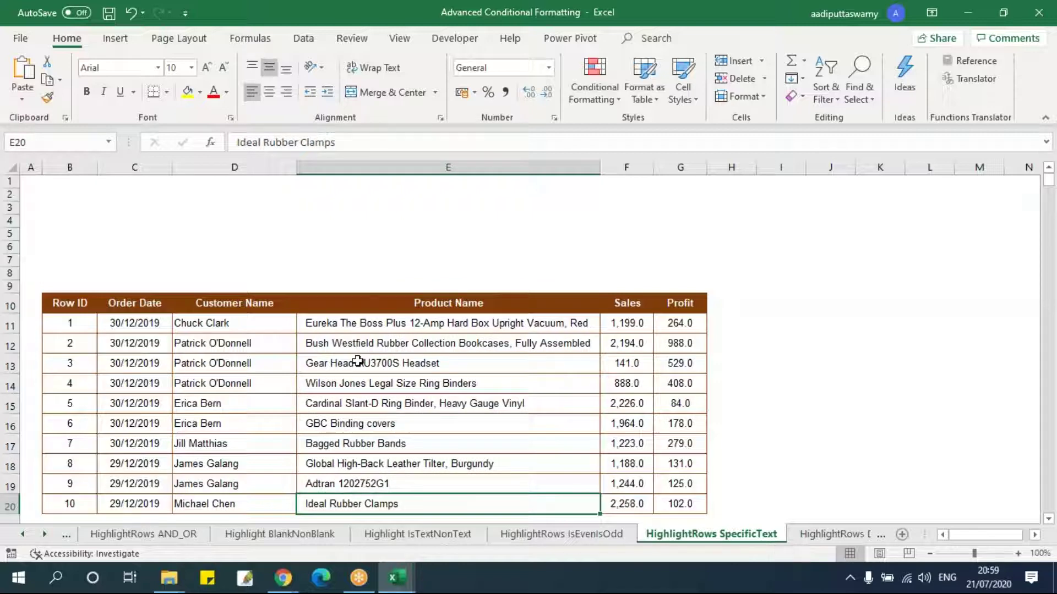
Inspect the word "Rubber" in the product name in E12, then review the whole Product Name column again
left_click_drag(380, 327, 391, 504)
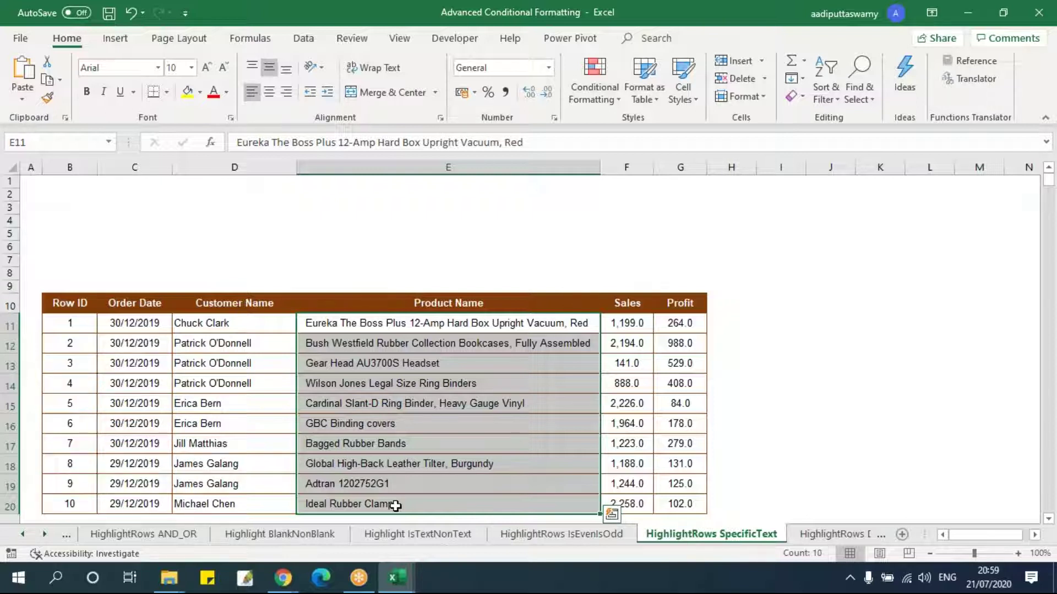
double_click(406, 343)
double_click(384, 344)
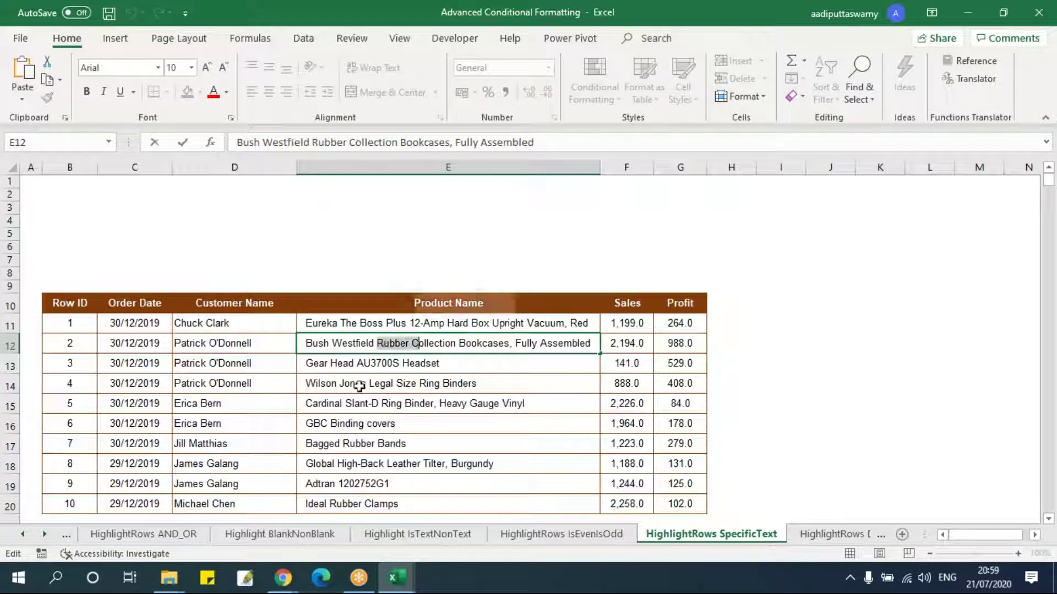
left_click(360, 385)
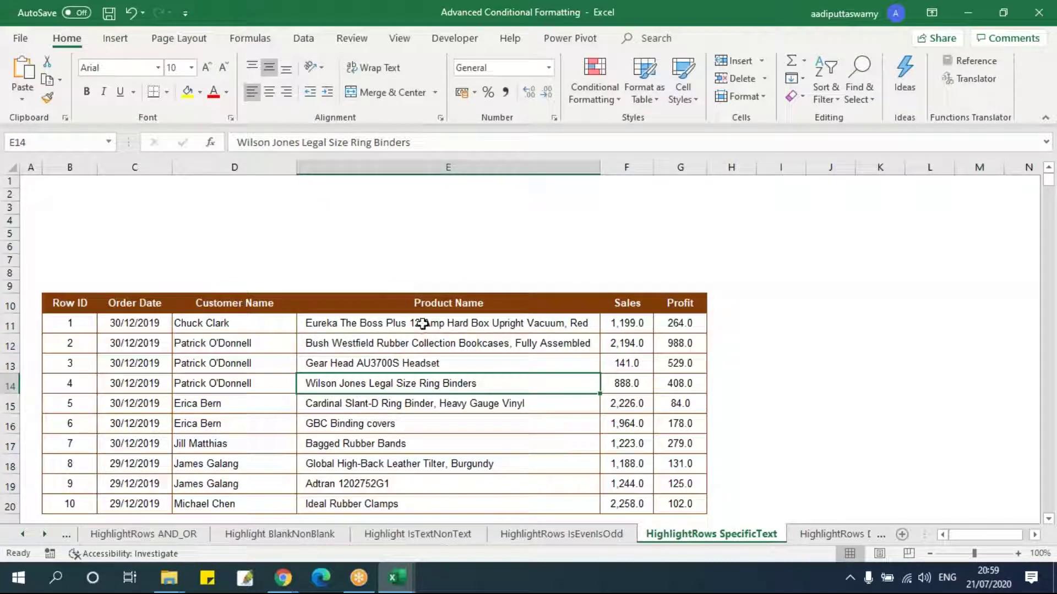
left_click_drag(425, 326, 448, 504)
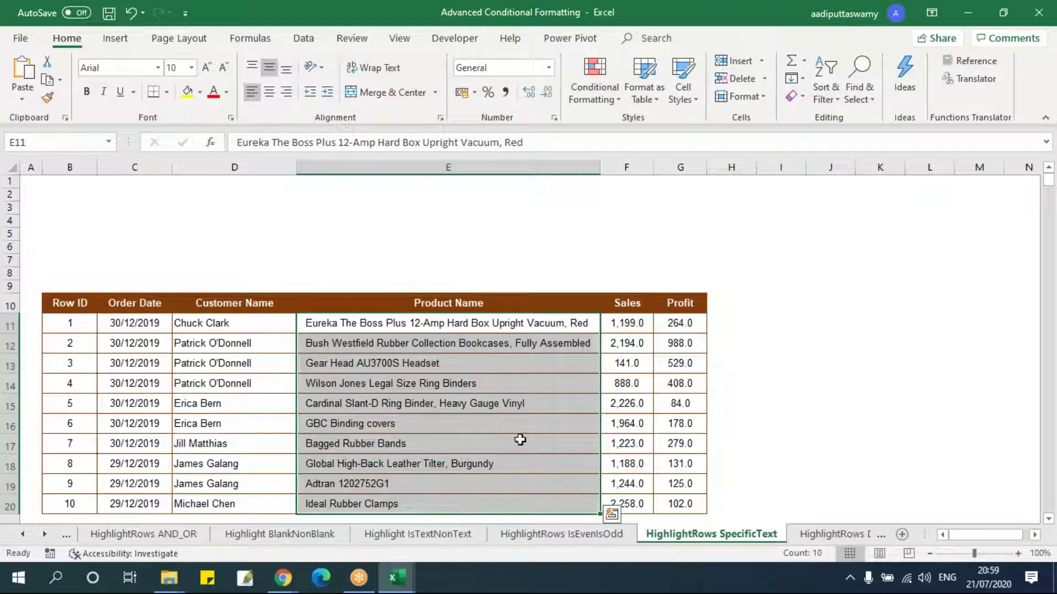
Open the HighlightRows Duplicate sheet and examine the Row IDs in B11 and B14 and the complete first record
left_click(831, 535)
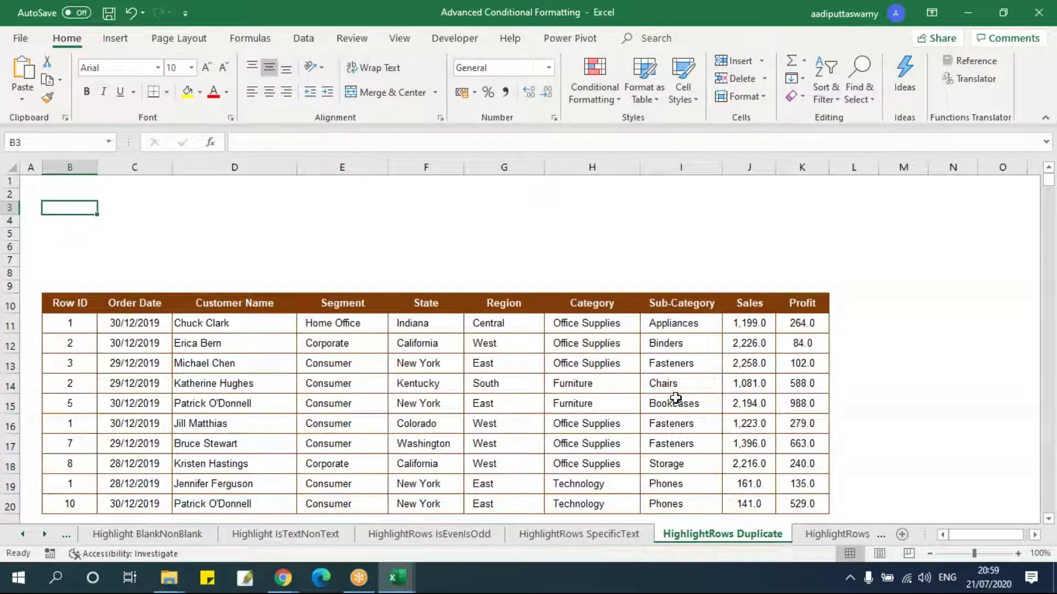
left_click(82, 330)
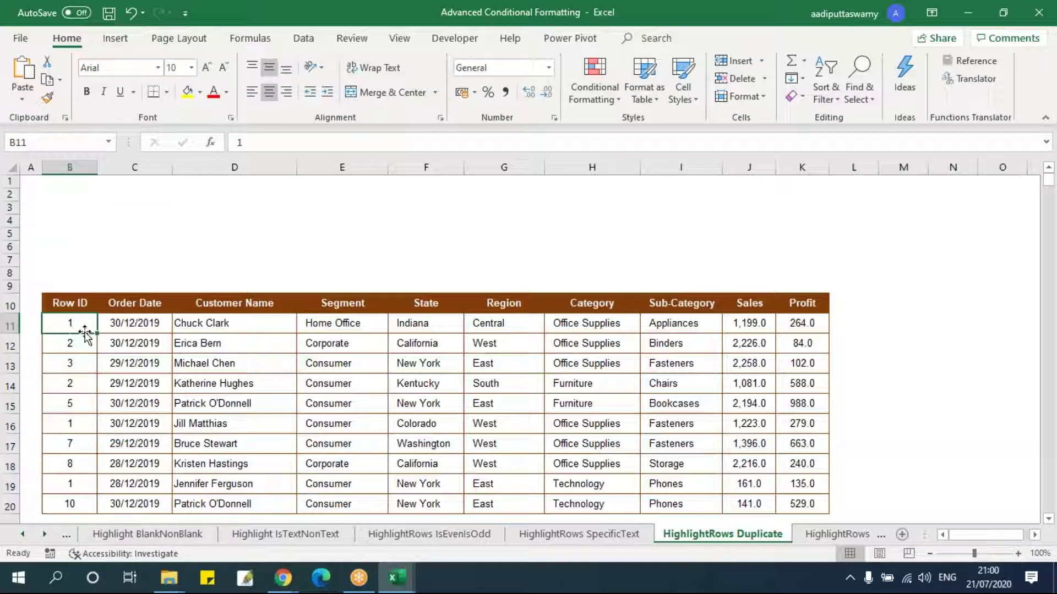
left_click(83, 381)
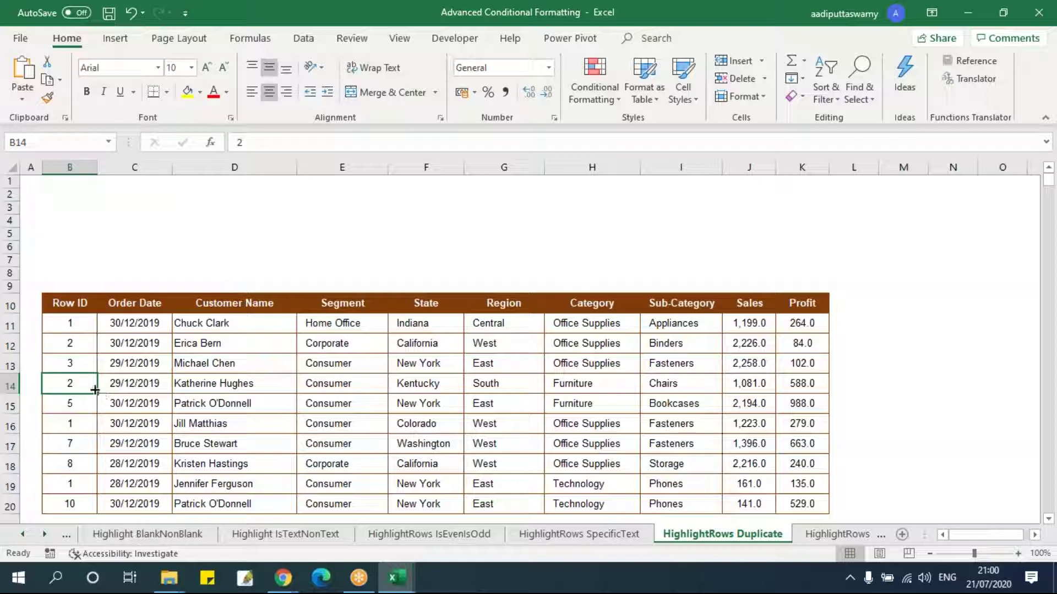
mouse_move(48, 325)
left_mouse_down()
mouse_move(802, 337)
mouse_move(803, 328)
left_mouse_up()
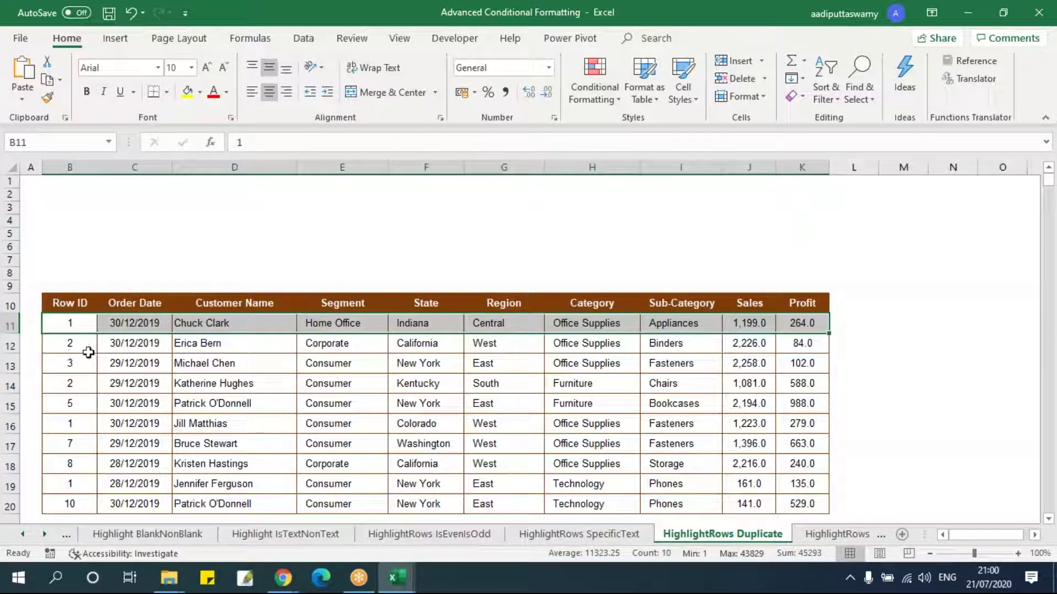
left_click(176, 371)
Review the Row ID values in B11:B20 for duplicates and trace the first record across its columns
left_click_drag(76, 325, 76, 500)
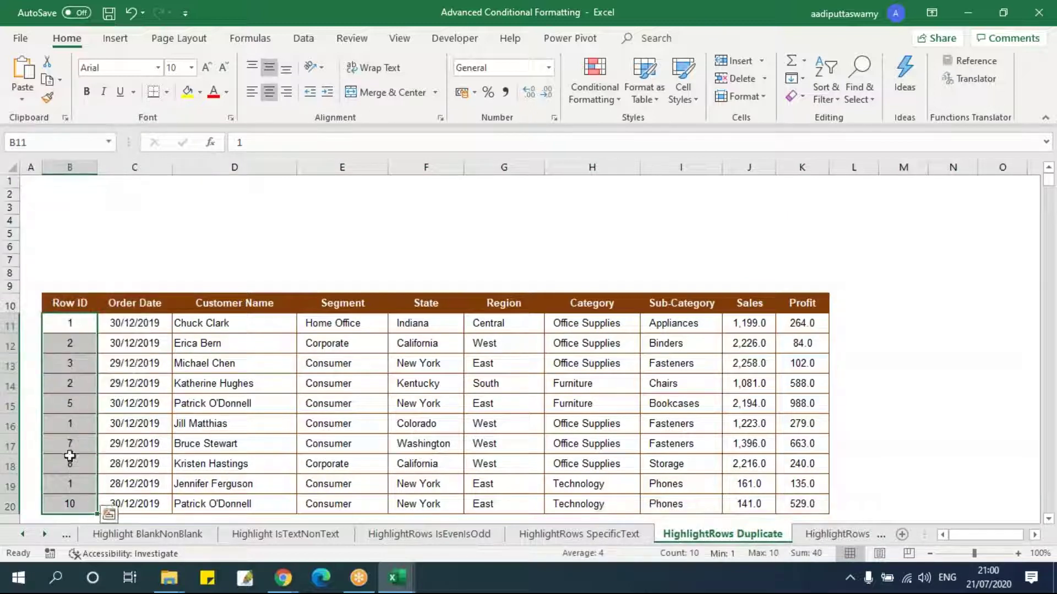
left_click(94, 366)
left_click_drag(76, 325, 763, 324)
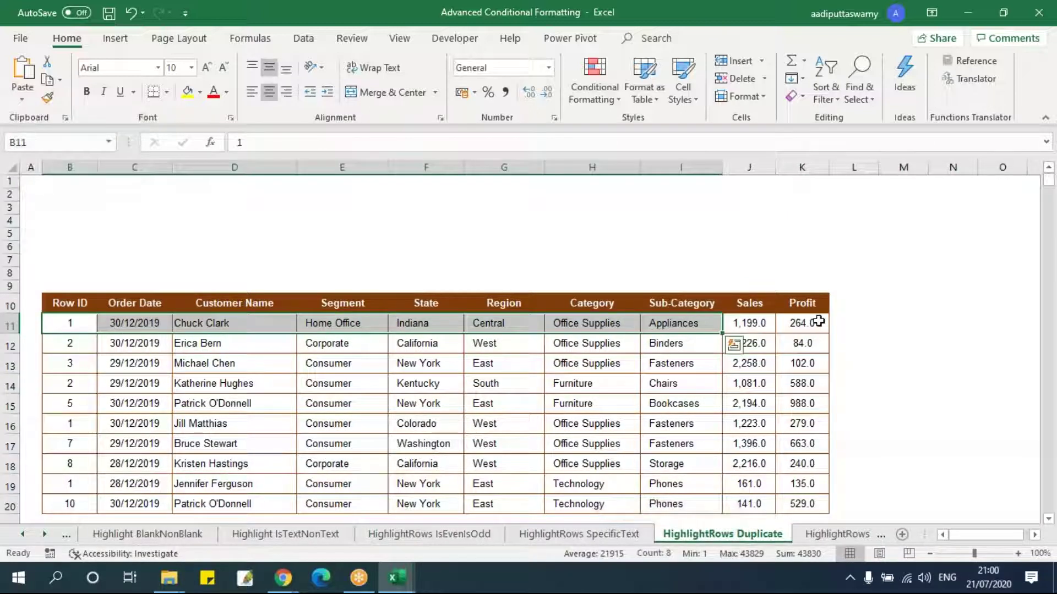
left_click(681, 383)
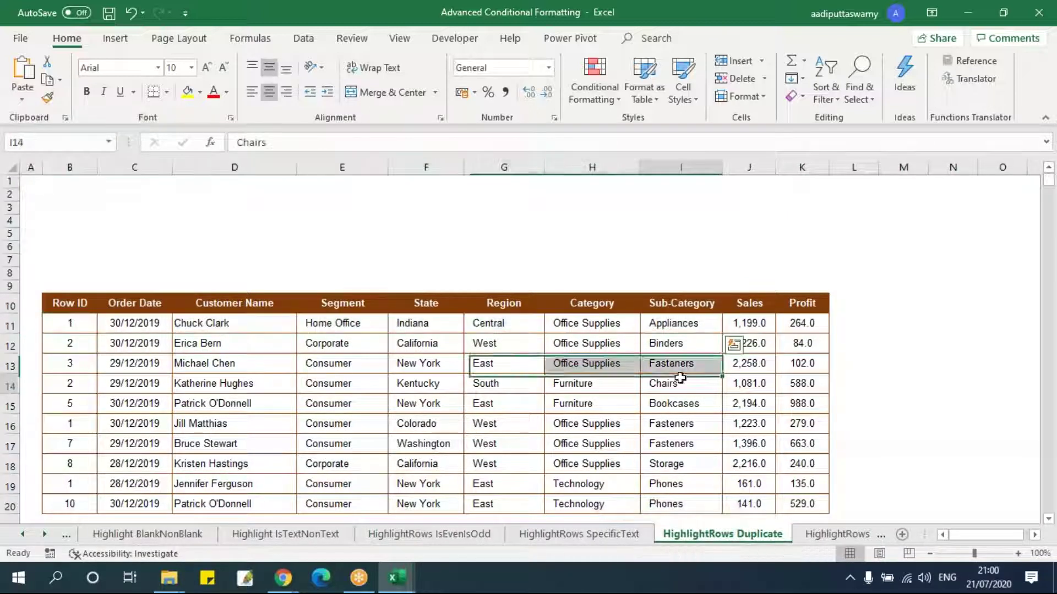
Open the HighlightRows FirstRow sheet and examine the first record of Row ID groups 1 and 2
left_click(812, 542)
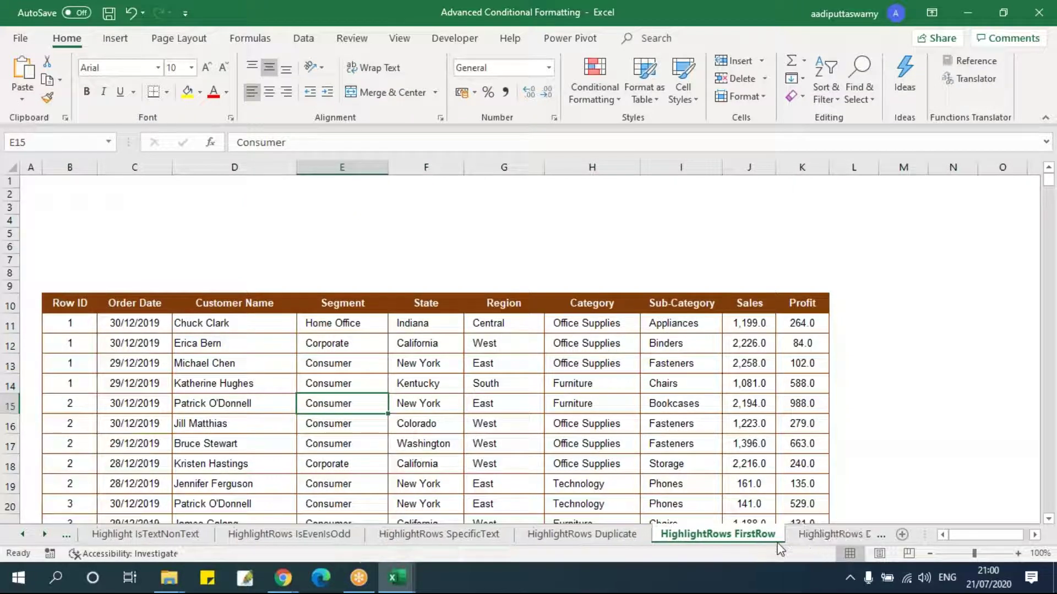
left_click(239, 388)
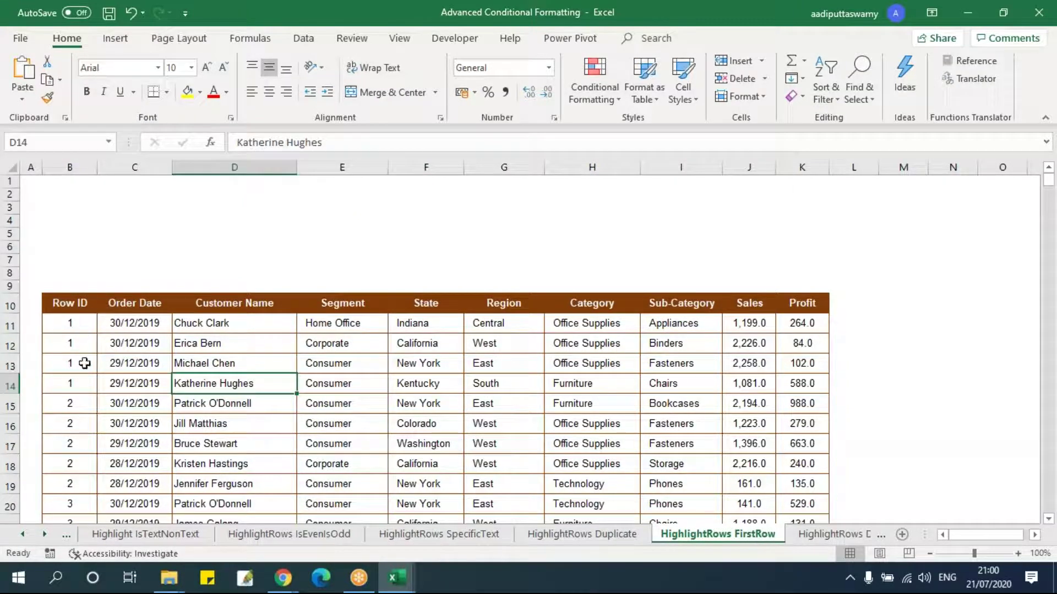
left_click_drag(73, 325, 792, 328)
left_click_drag(94, 404, 819, 402)
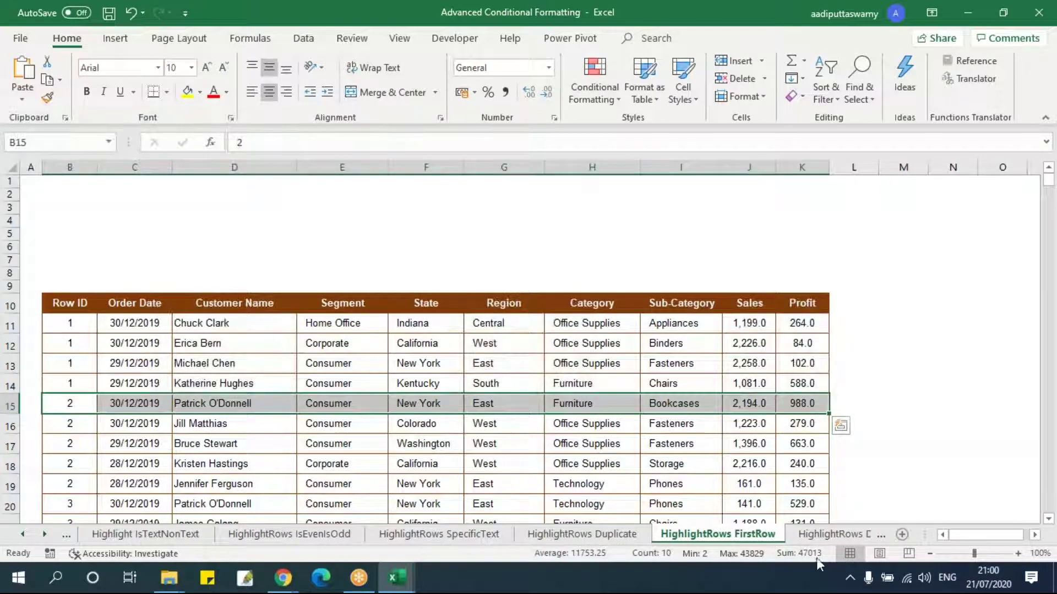
Open the HighlightRows Date Occuring sheet and look over its dated order records
left_click(826, 534)
left_click(643, 439)
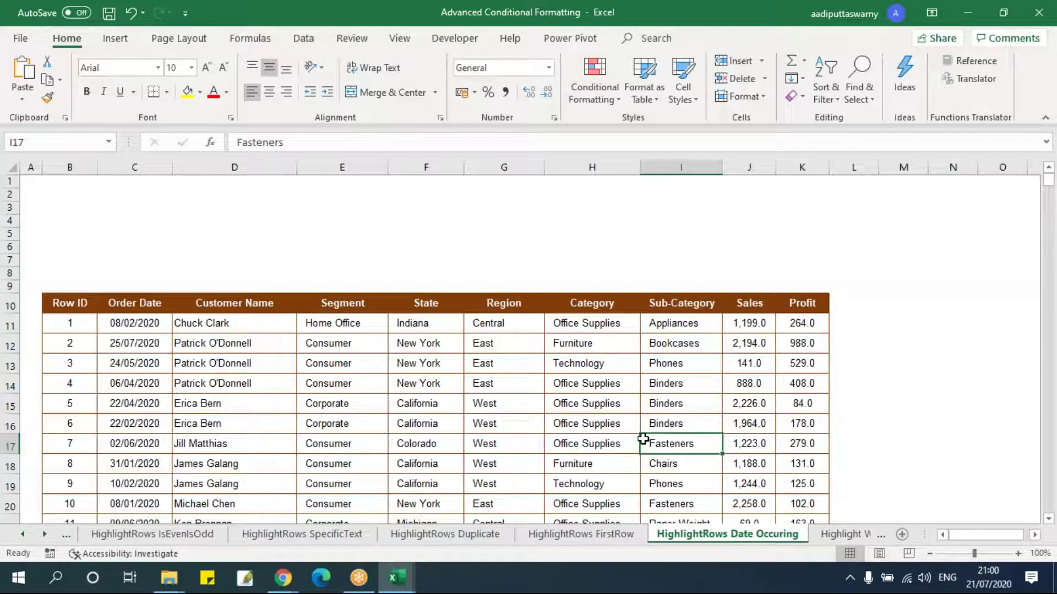
scroll(643, 439, "down", 1)
left_click(505, 408)
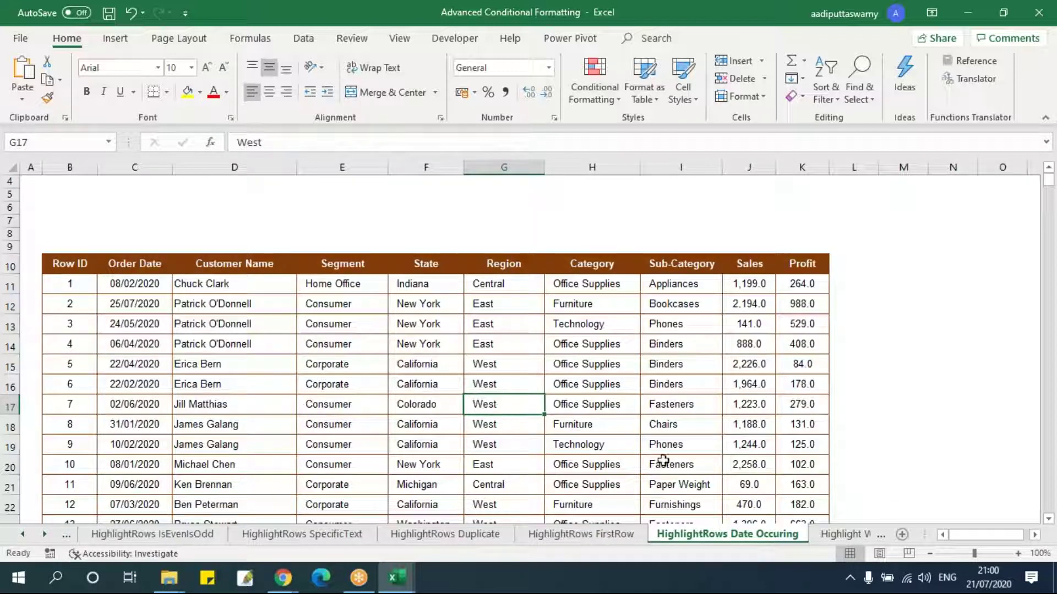
Open the Highlight Weekends sheet and examine the Sunday 01 and Saturday 07 columns of the calendar
left_click(827, 535)
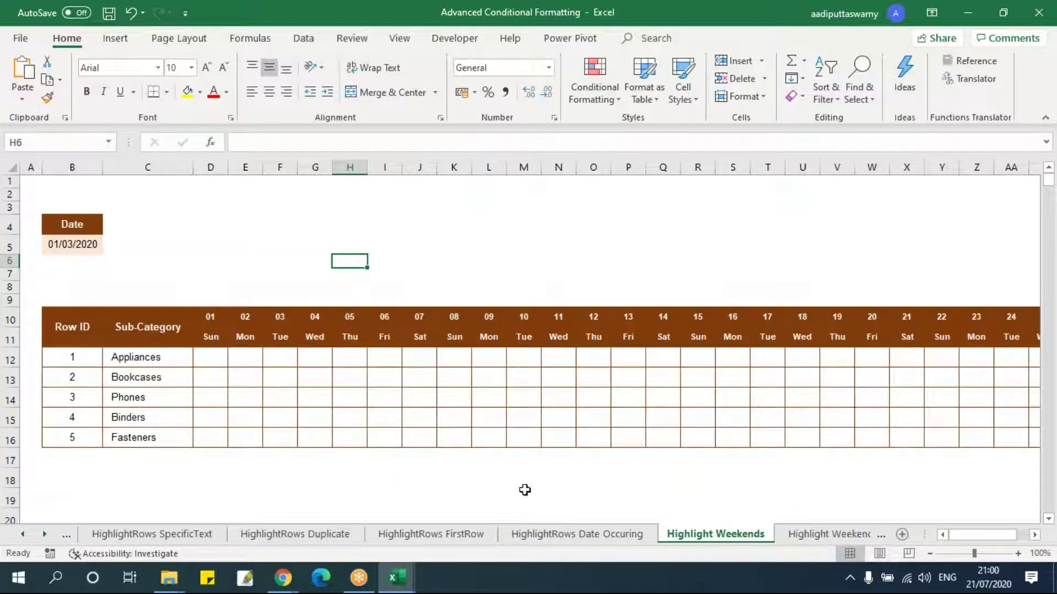
left_click(464, 400)
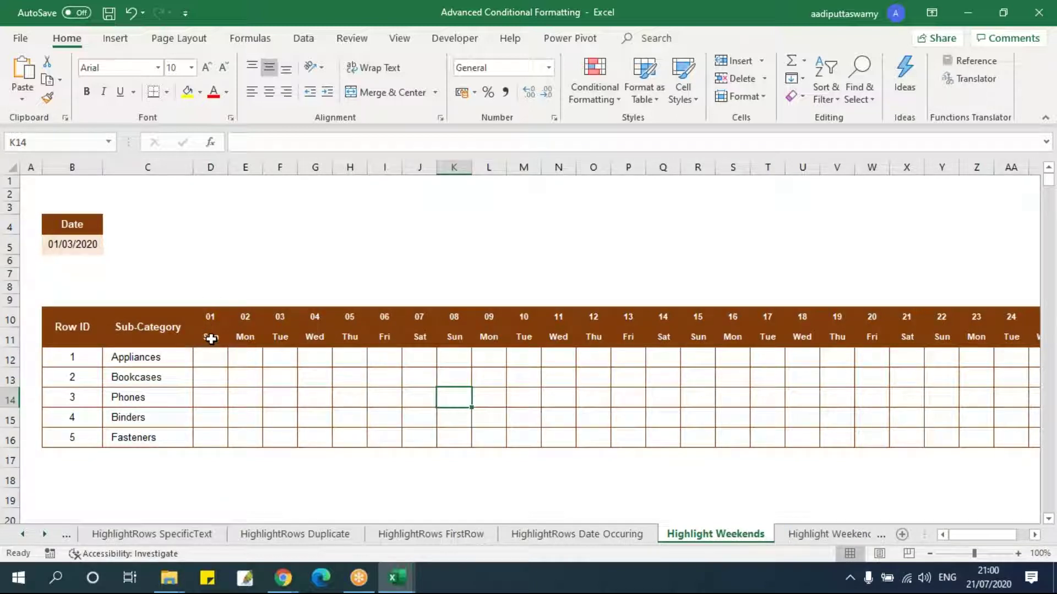
left_click_drag(211, 339, 209, 439)
left_click(424, 354)
left_click_drag(422, 339, 427, 438)
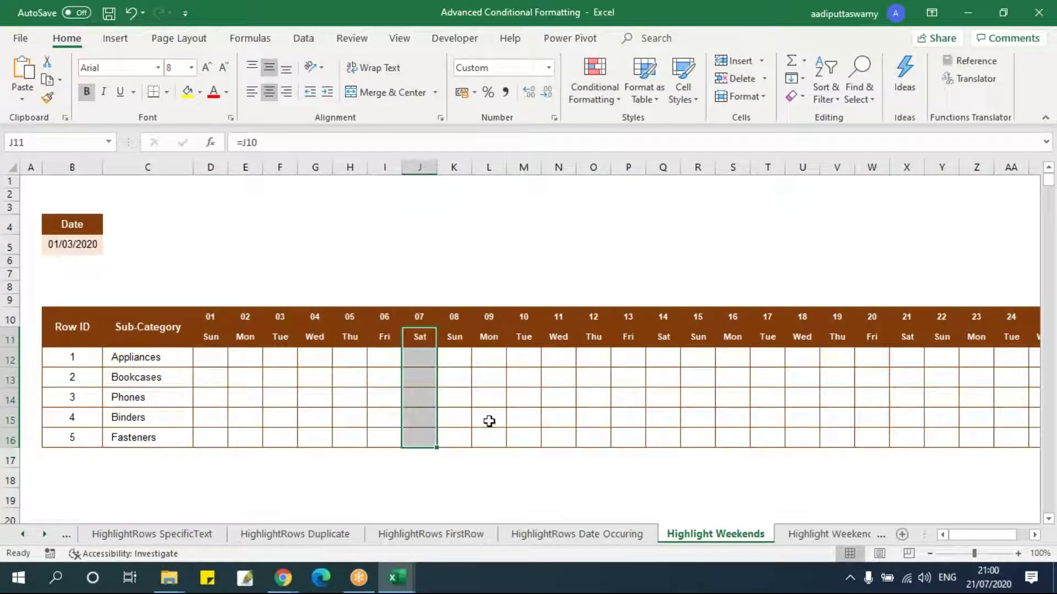
Open the Highlight WeekendsHolidays sheet and examine the Sunday 01 and weekend 07–08 columns and the holiday dates in C18:C20
left_click(810, 537)
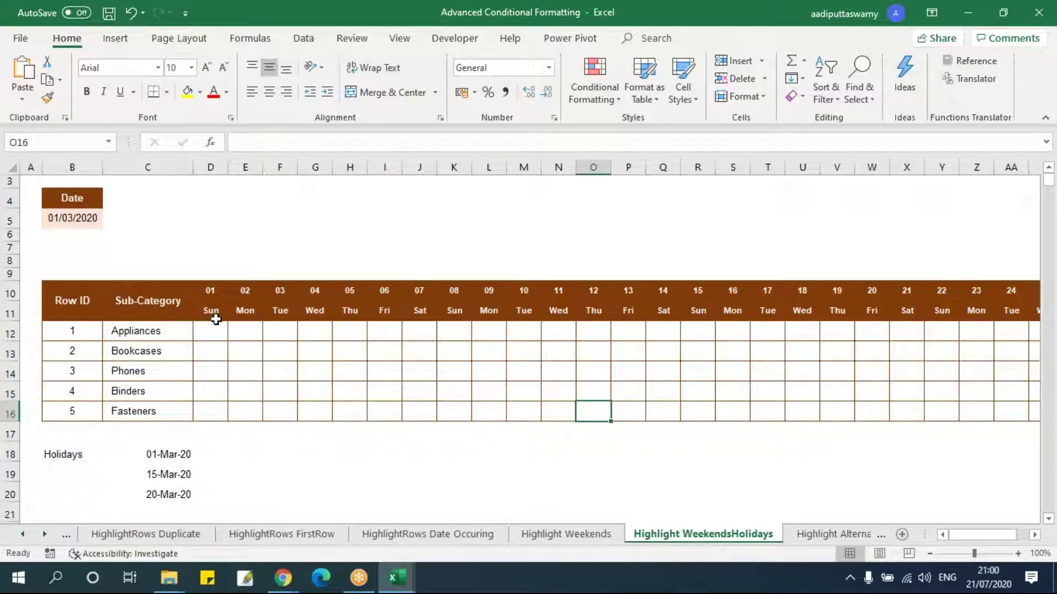
left_click_drag(215, 309, 213, 413)
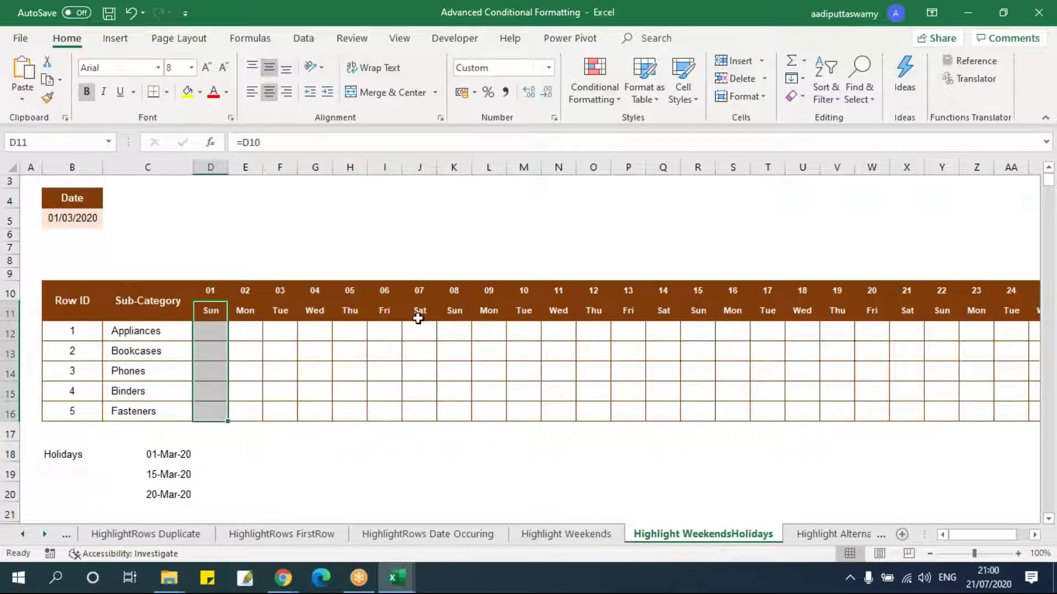
left_click_drag(418, 318, 465, 417)
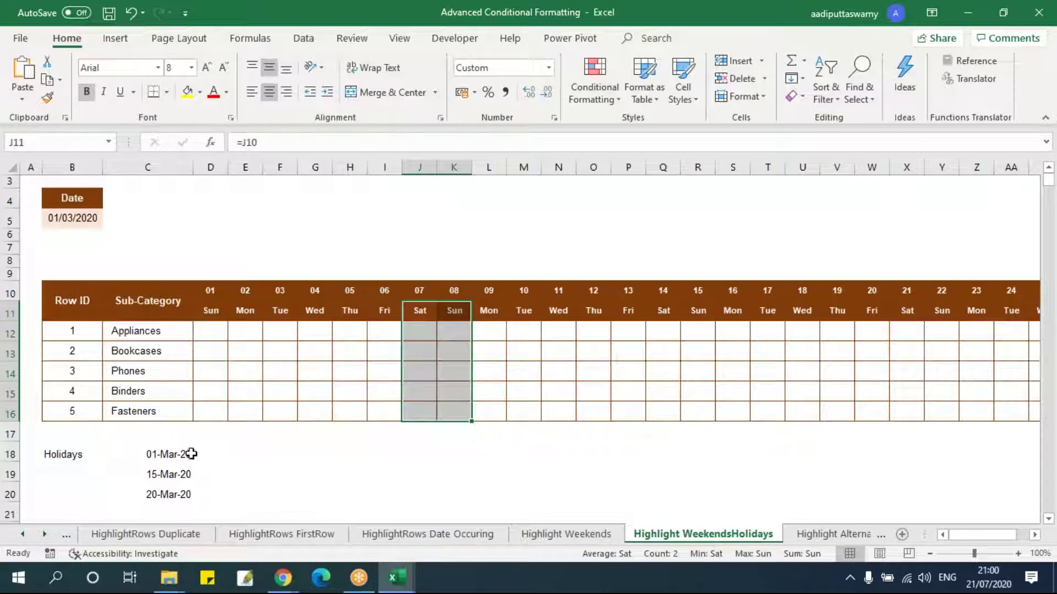
left_click_drag(191, 454, 170, 490)
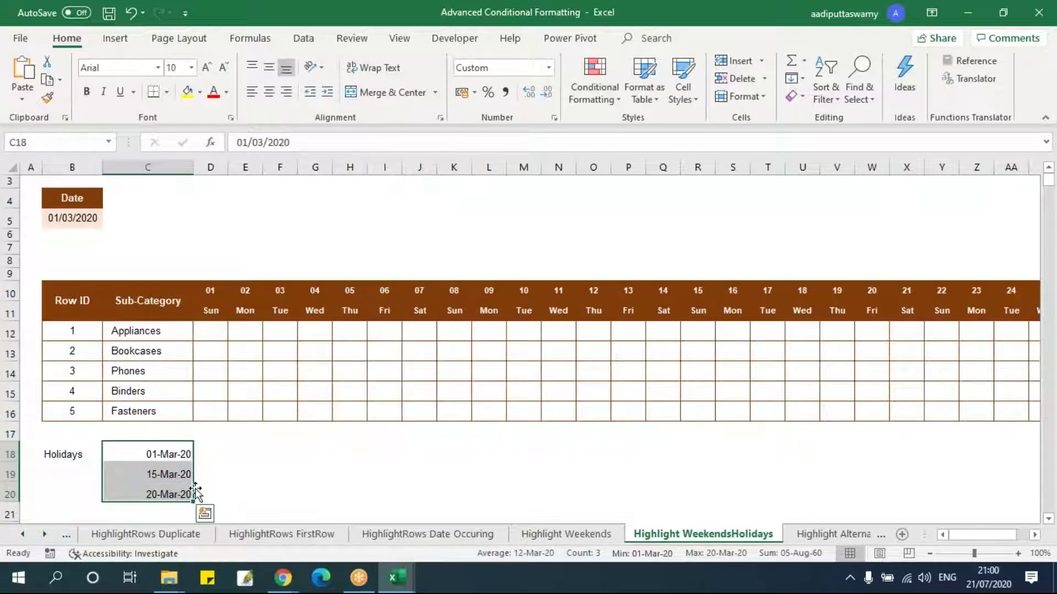
Examine the Appliances row's cells from Monday 02 to Saturday 07 in the weekends and holidays calendar
left_click(420, 352)
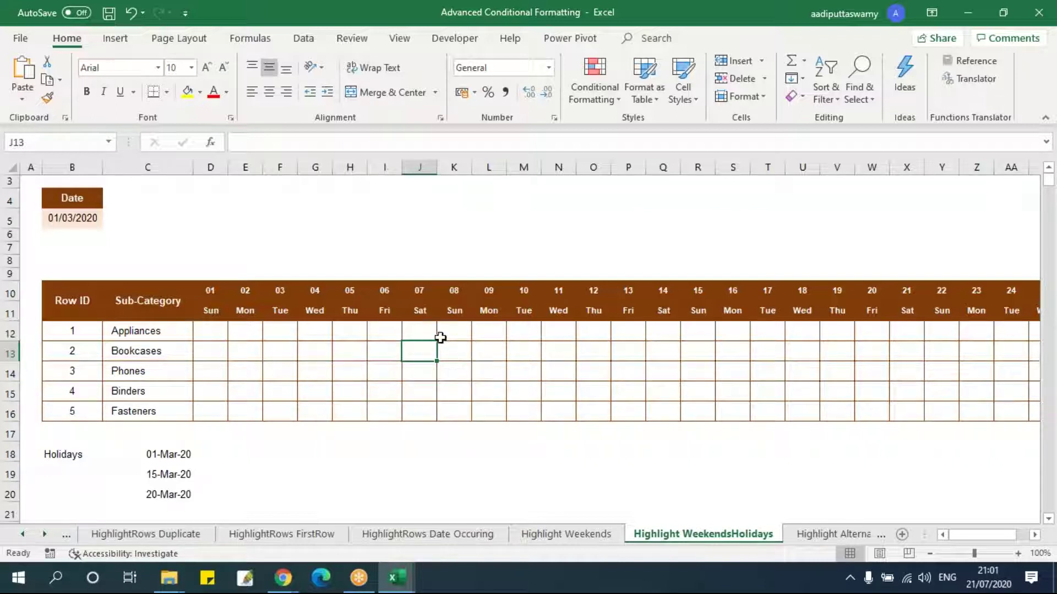
left_click_drag(263, 331, 417, 330)
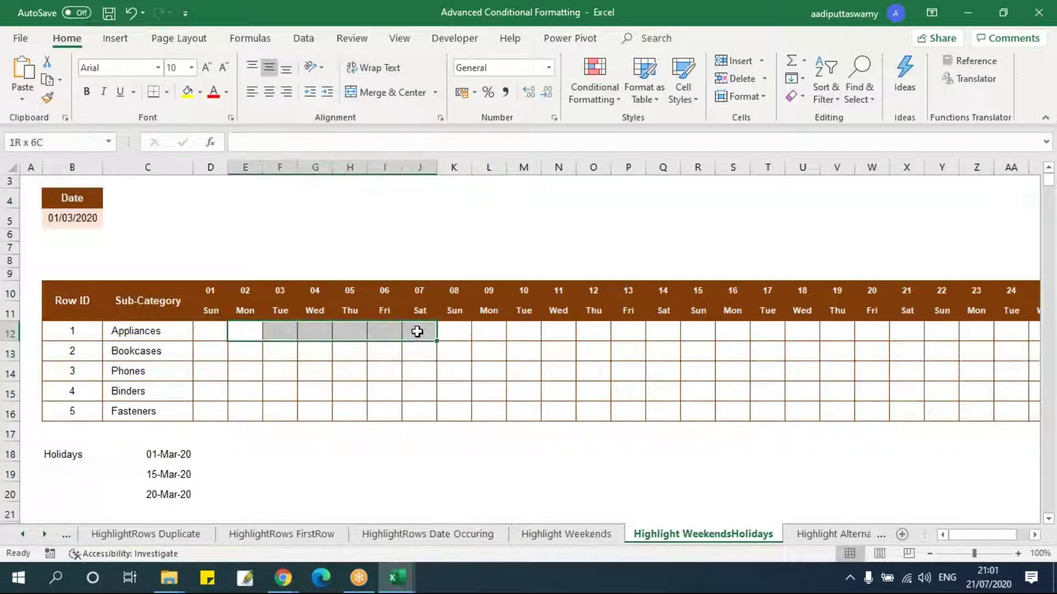
left_click(419, 371)
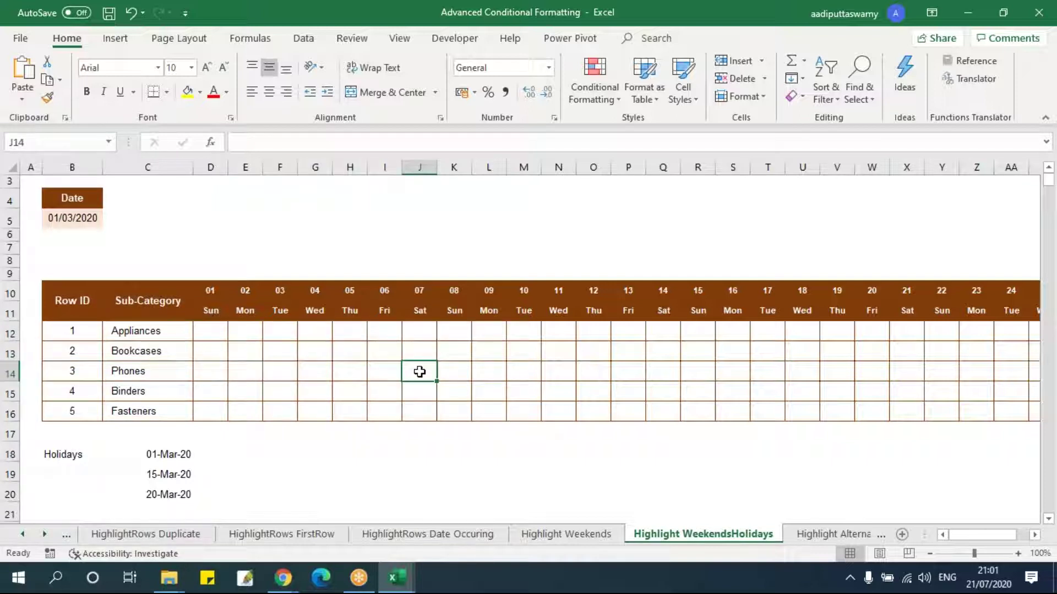
Examine the upper rows of the weekends and holidays calendar, and look over the order records on the Highlight AlternativeRows sheet
left_click_drag(215, 330, 613, 382)
left_click(523, 351)
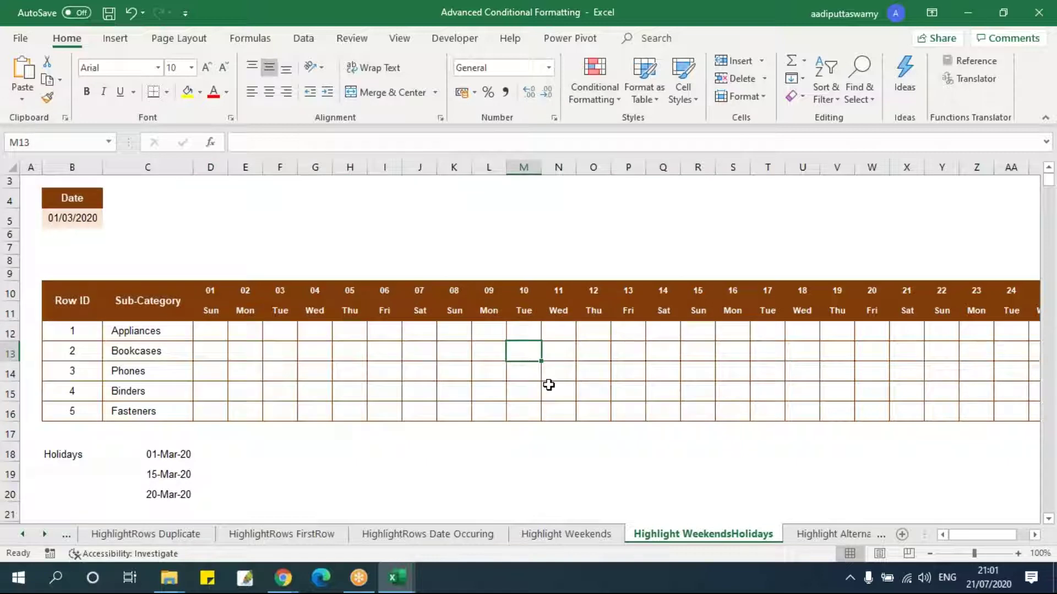
left_click(797, 535)
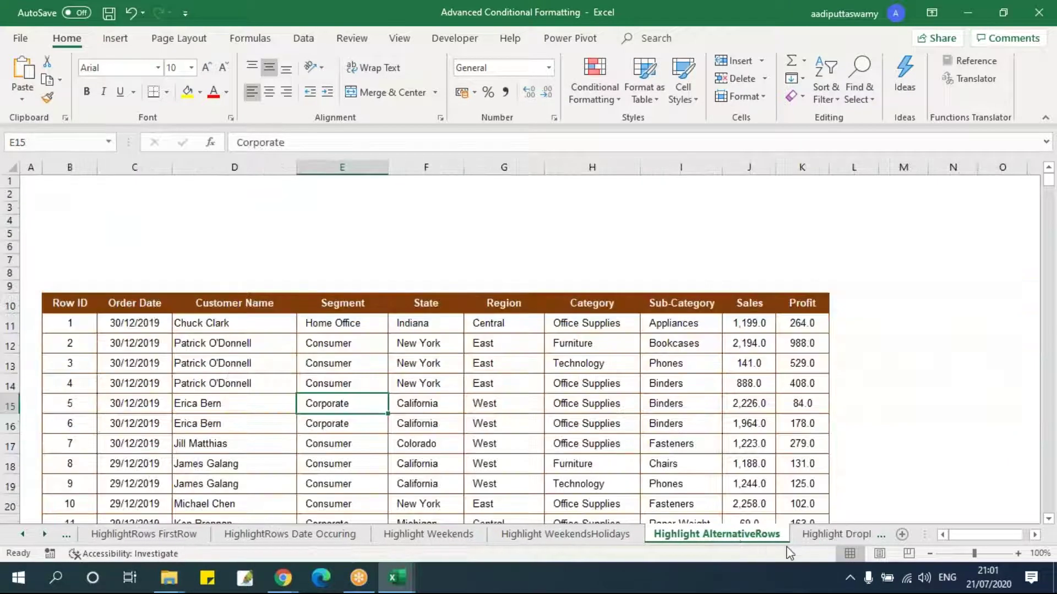
left_click(644, 384)
scroll(647, 391, "down", 2)
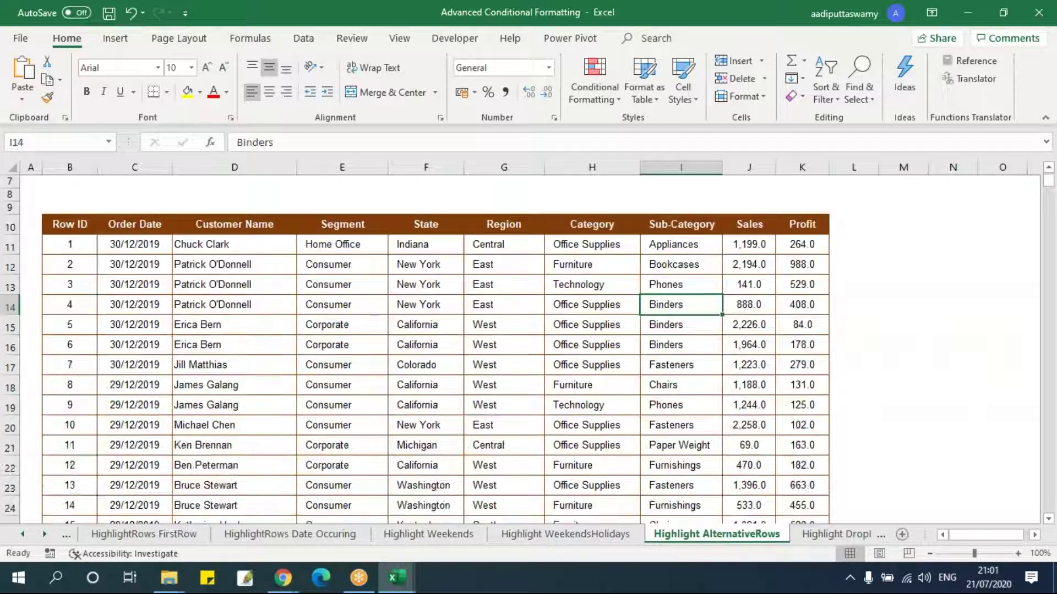
Open the Highlight DropDown sheet and examine its order rows and the Region column
left_click(838, 534)
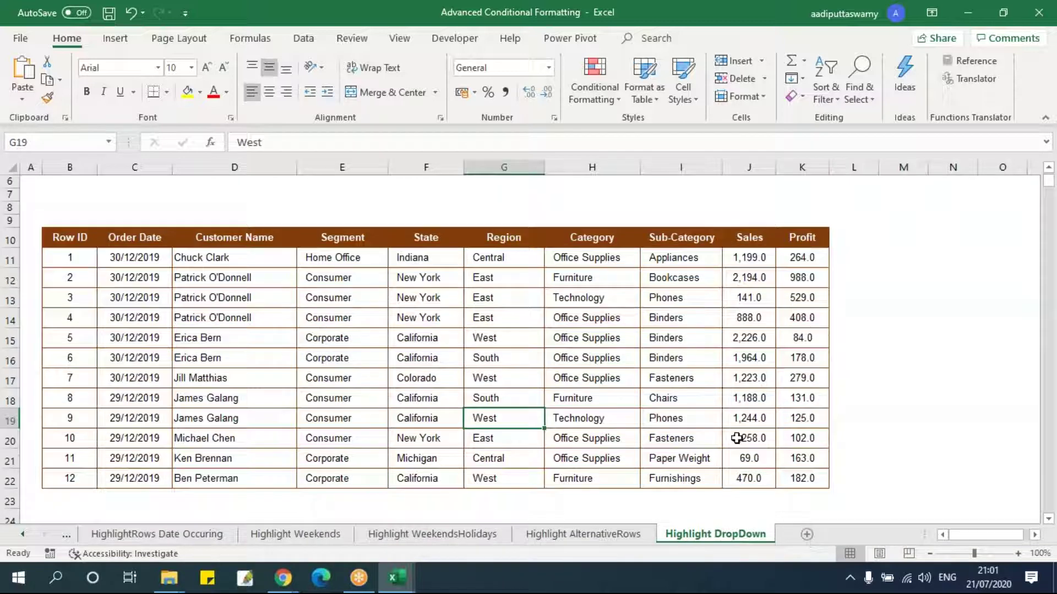
scroll(737, 439, "up", 2)
left_click(93, 348)
left_click_drag(93, 347, 697, 370)
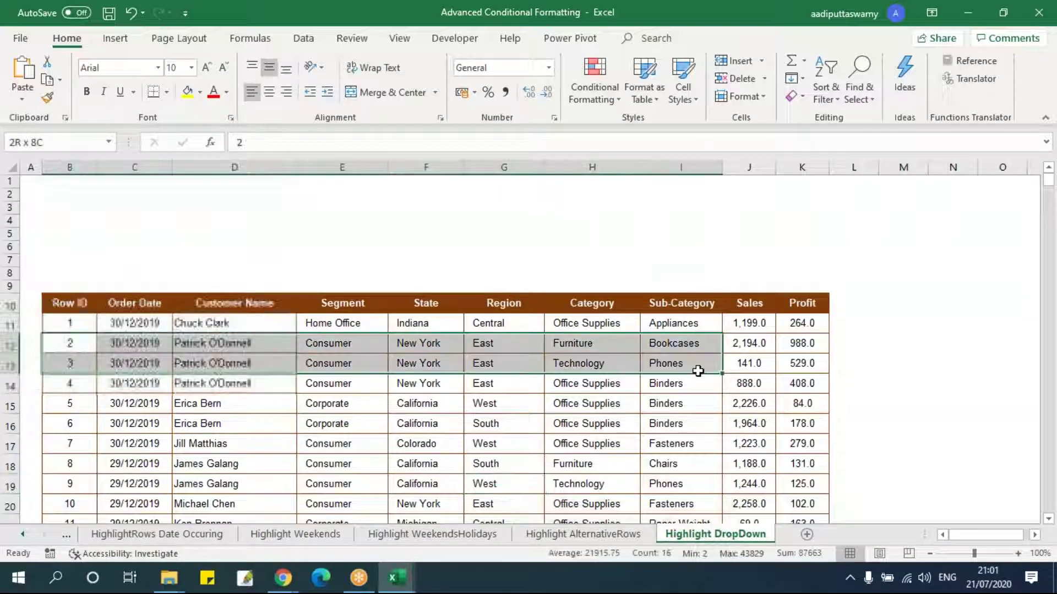
left_click(501, 444)
left_click(497, 325)
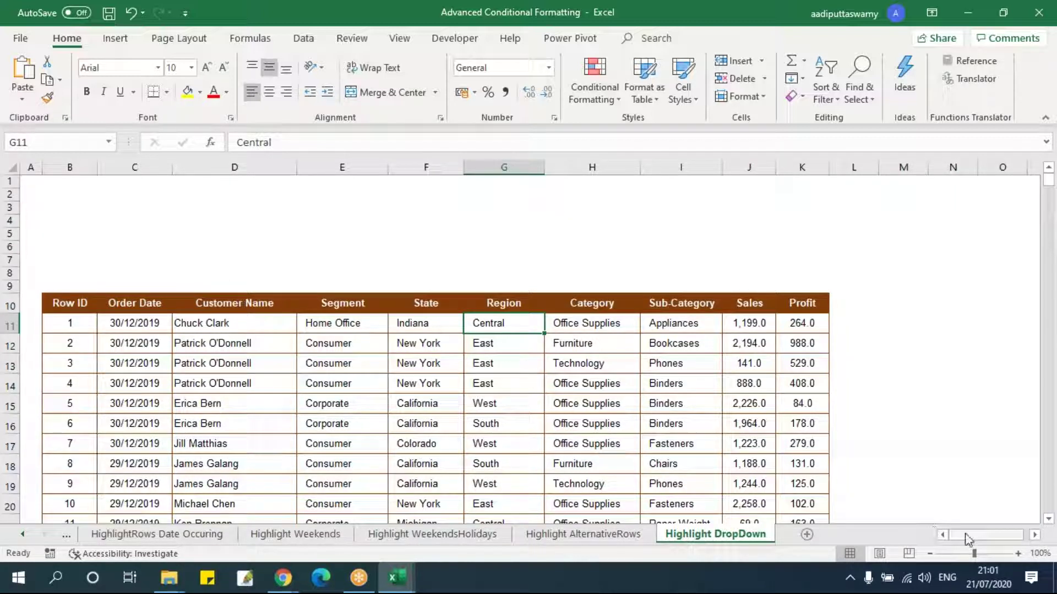
Browse the workbook's sheet list back to the earlier topics around Highlight BlankNonBlank and Highlight IsTextNonText
left_click(23, 534)
left_click(22, 534)
left_click(22, 534)
left_click(22, 534)
left_click(23, 534)
left_click(22, 534)
left_click(212, 405)
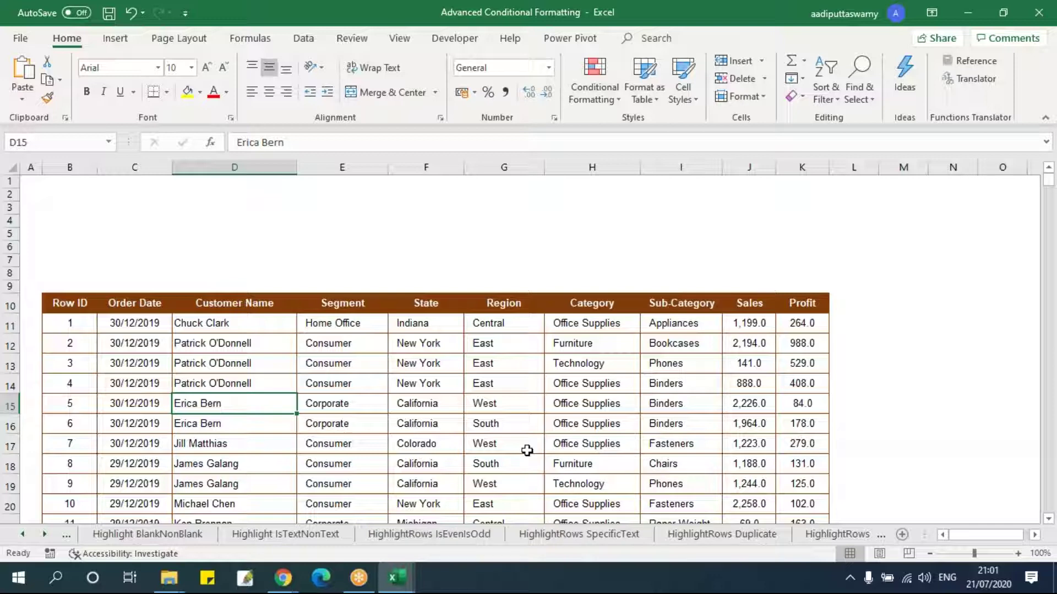
Switch to the Advanced Number Formats workbook, showing its Based on Conditions sheet
mouse_move(396, 578)
left_click(354, 556)
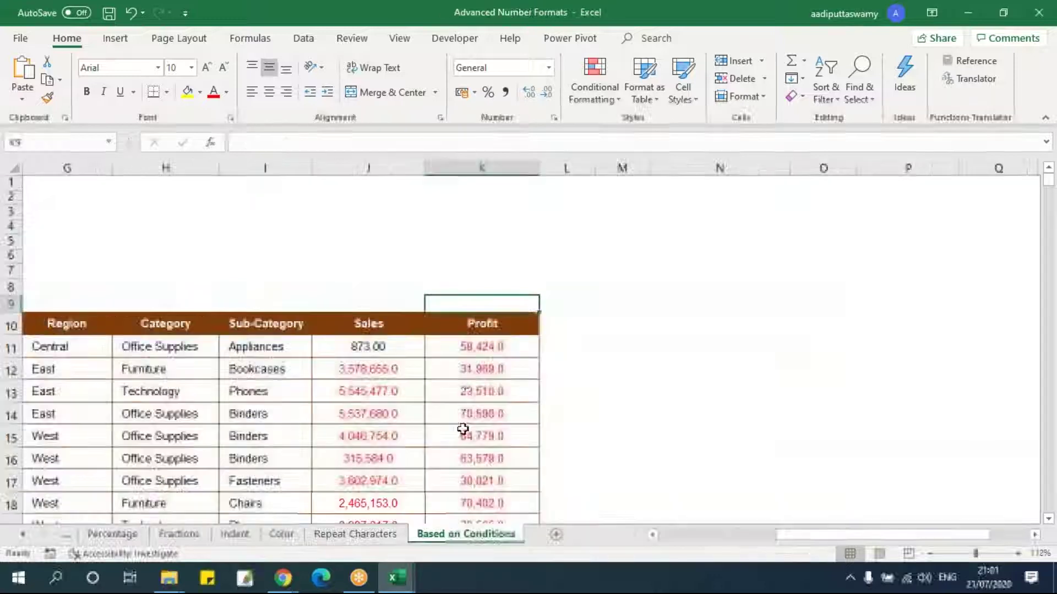